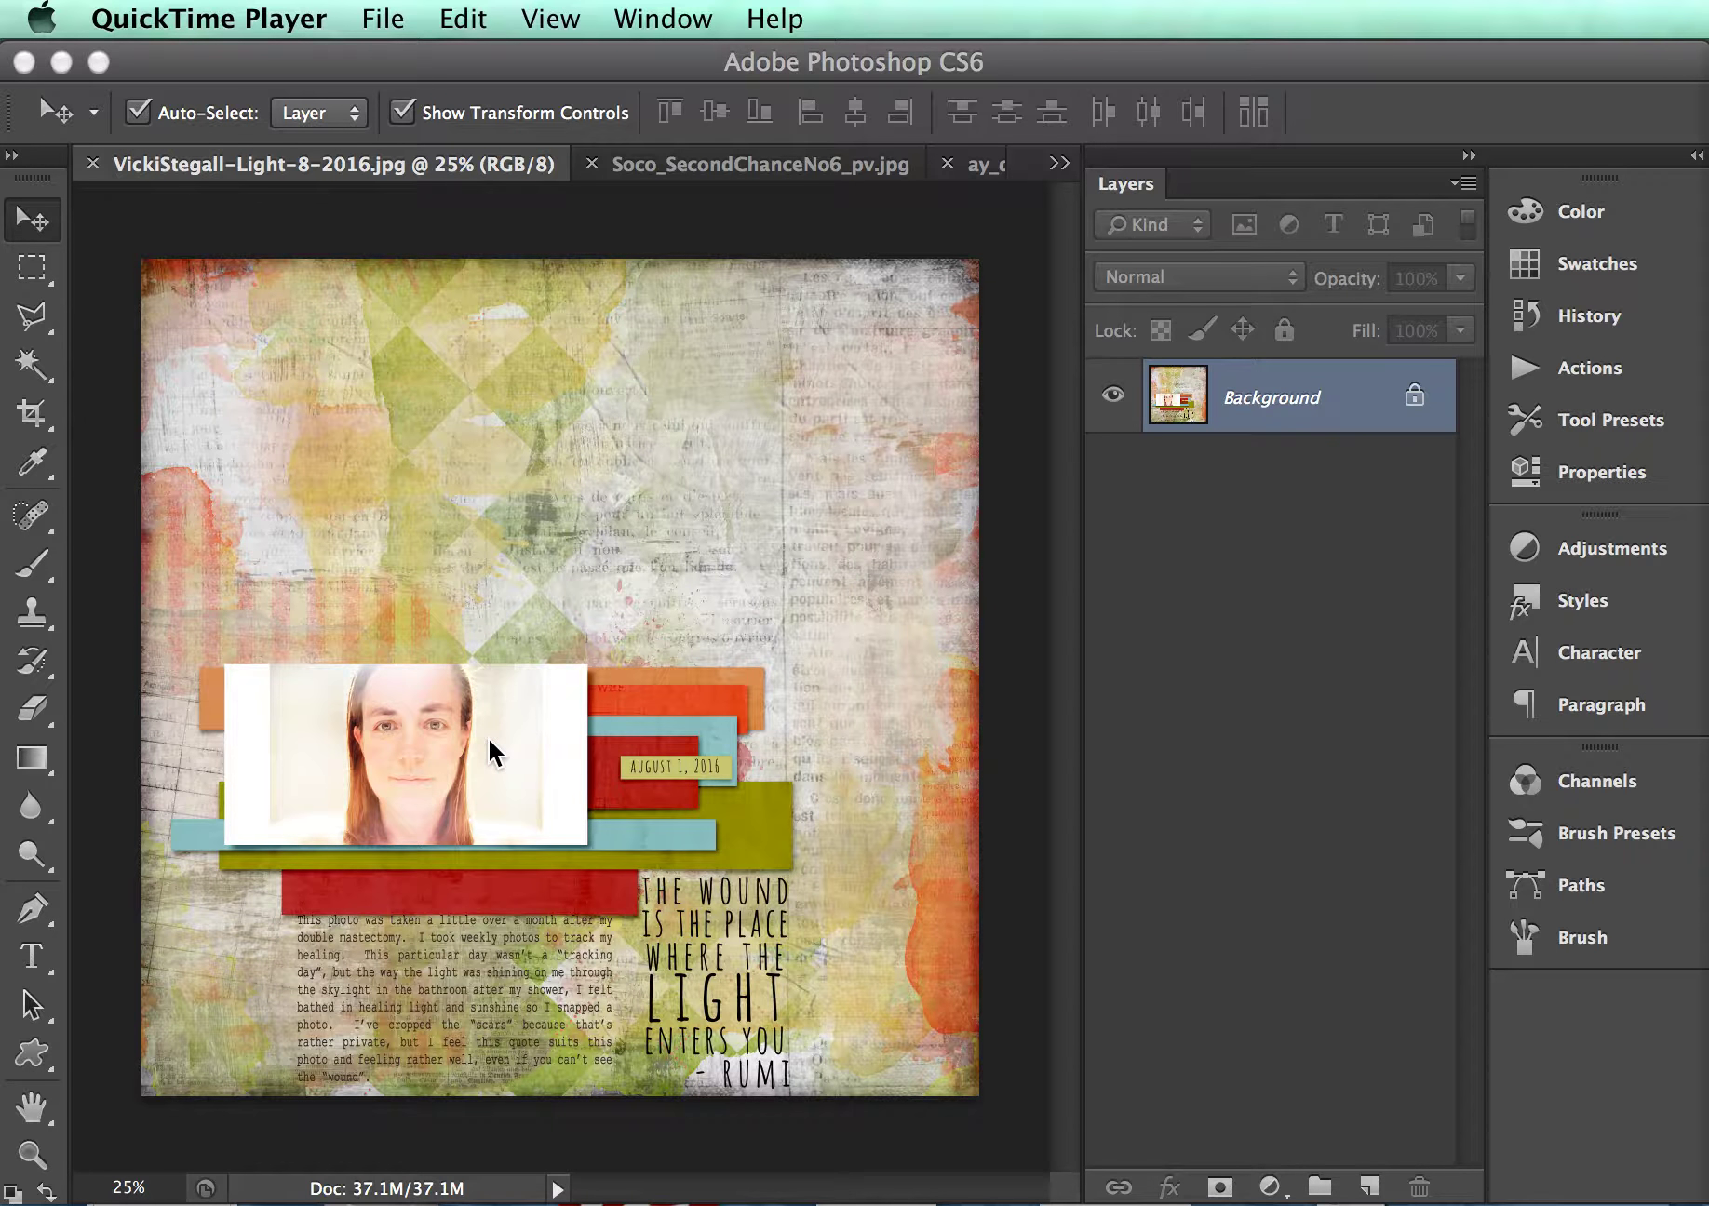
- Close the finished scrapbook page, zoom in and out on the papers preview, then close it
{"action": "left_click", "coordinate": [329, 165]}
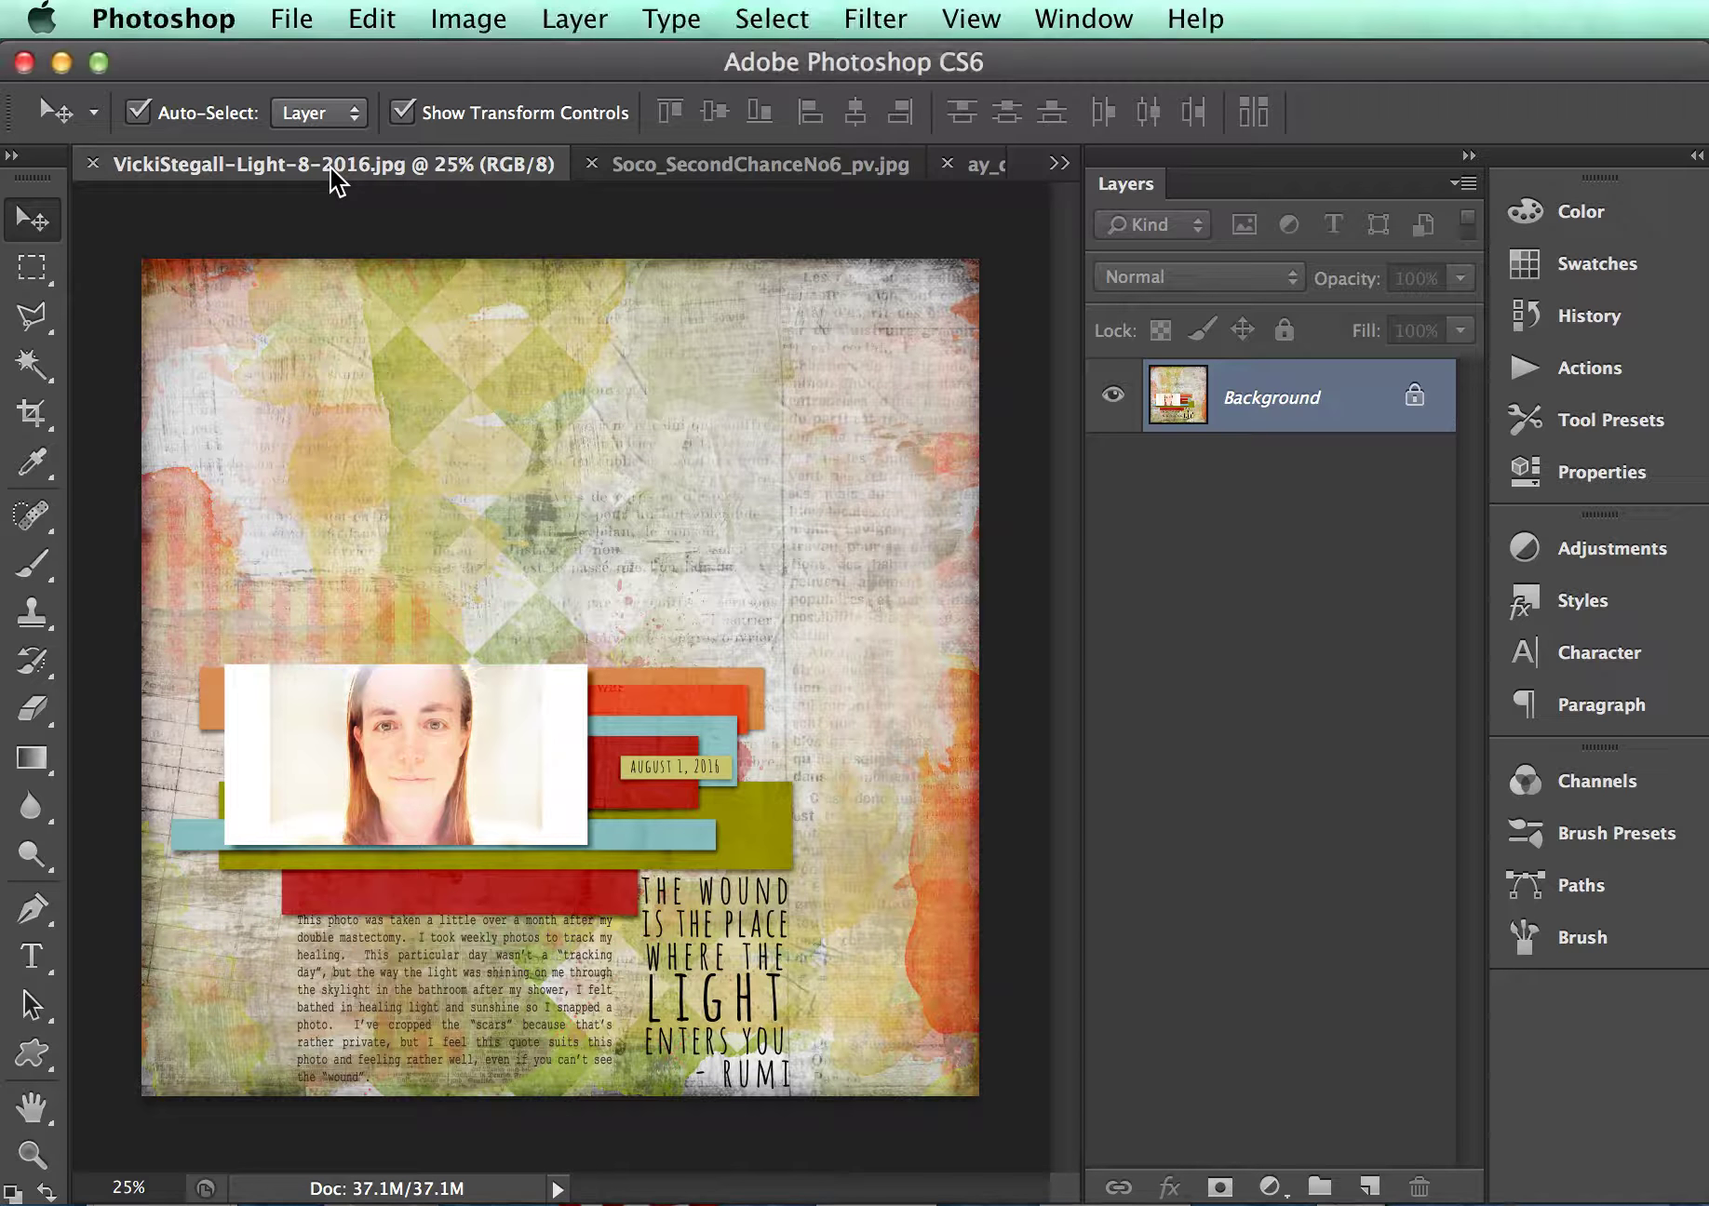
{"action": "left_click", "coordinate": [95, 164]}
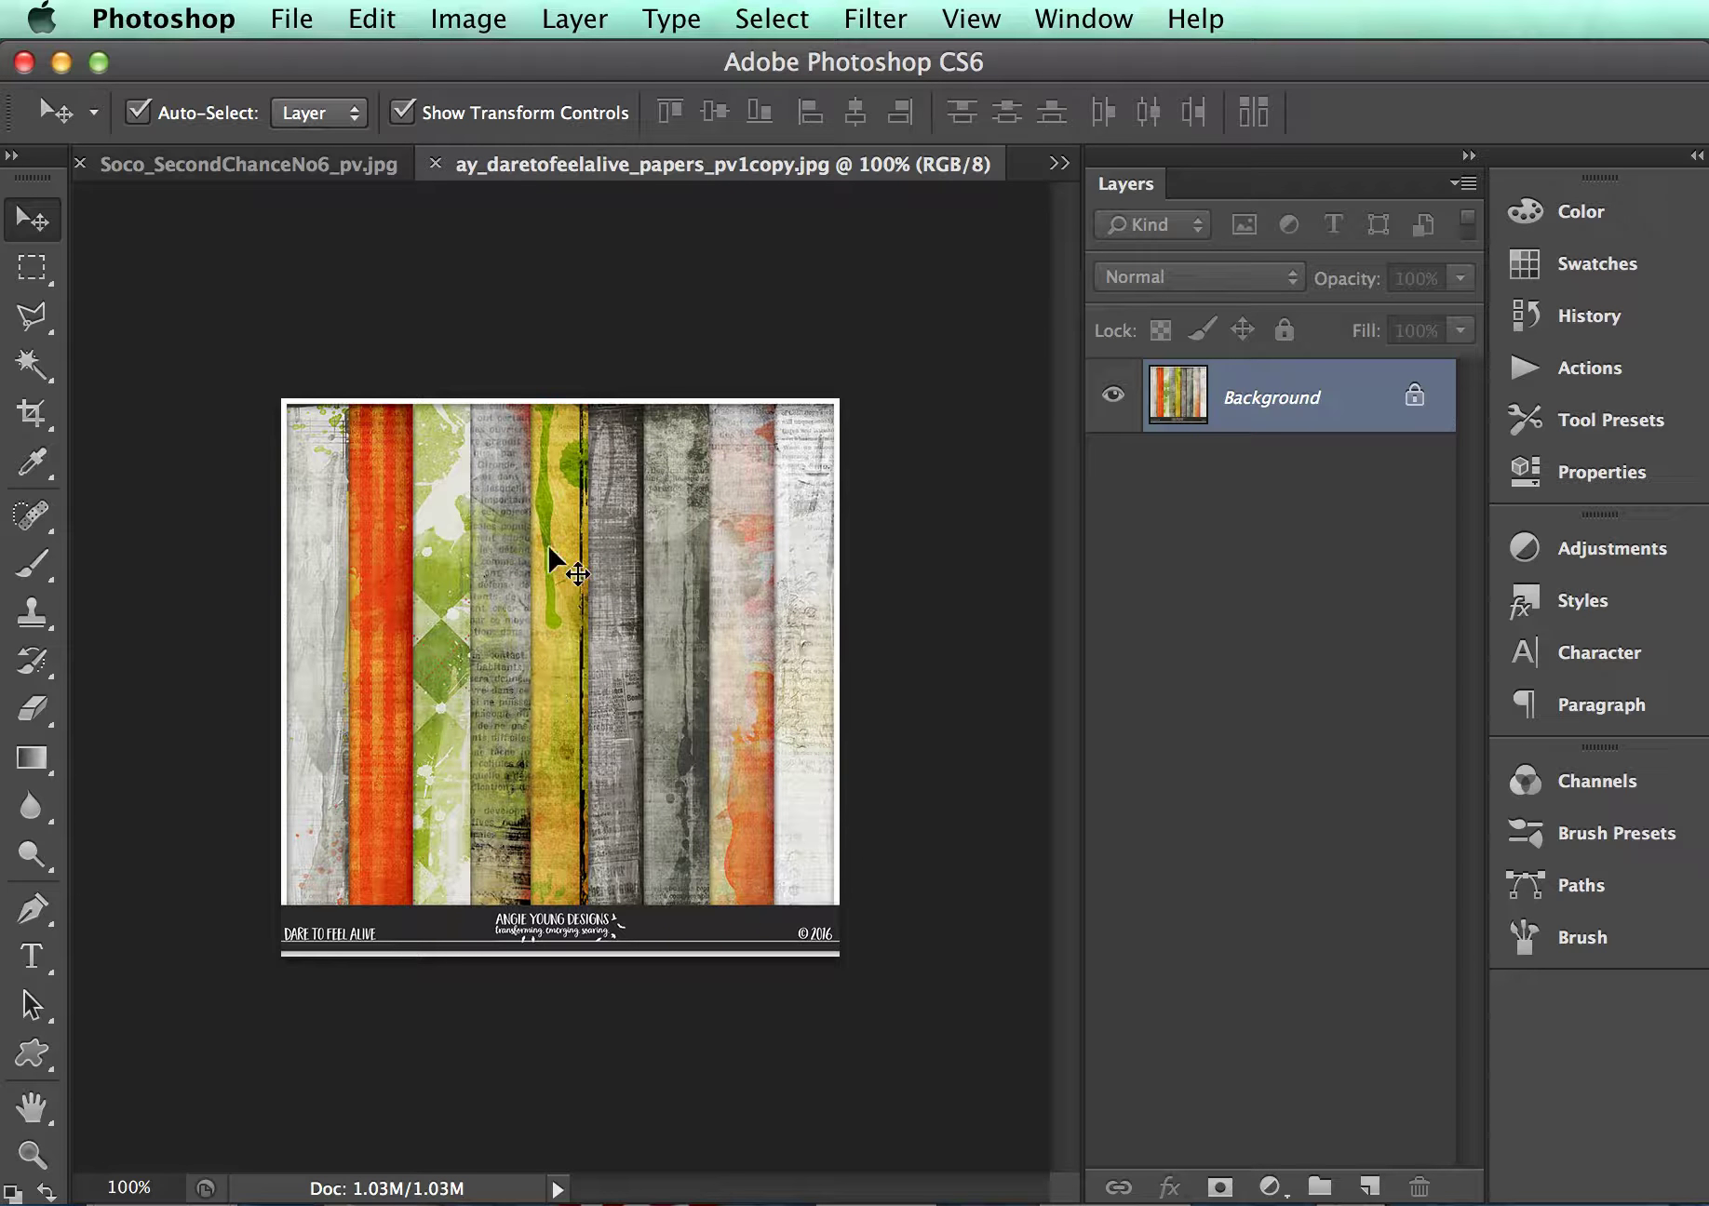
{"action": "key", "text": "super+equal"}
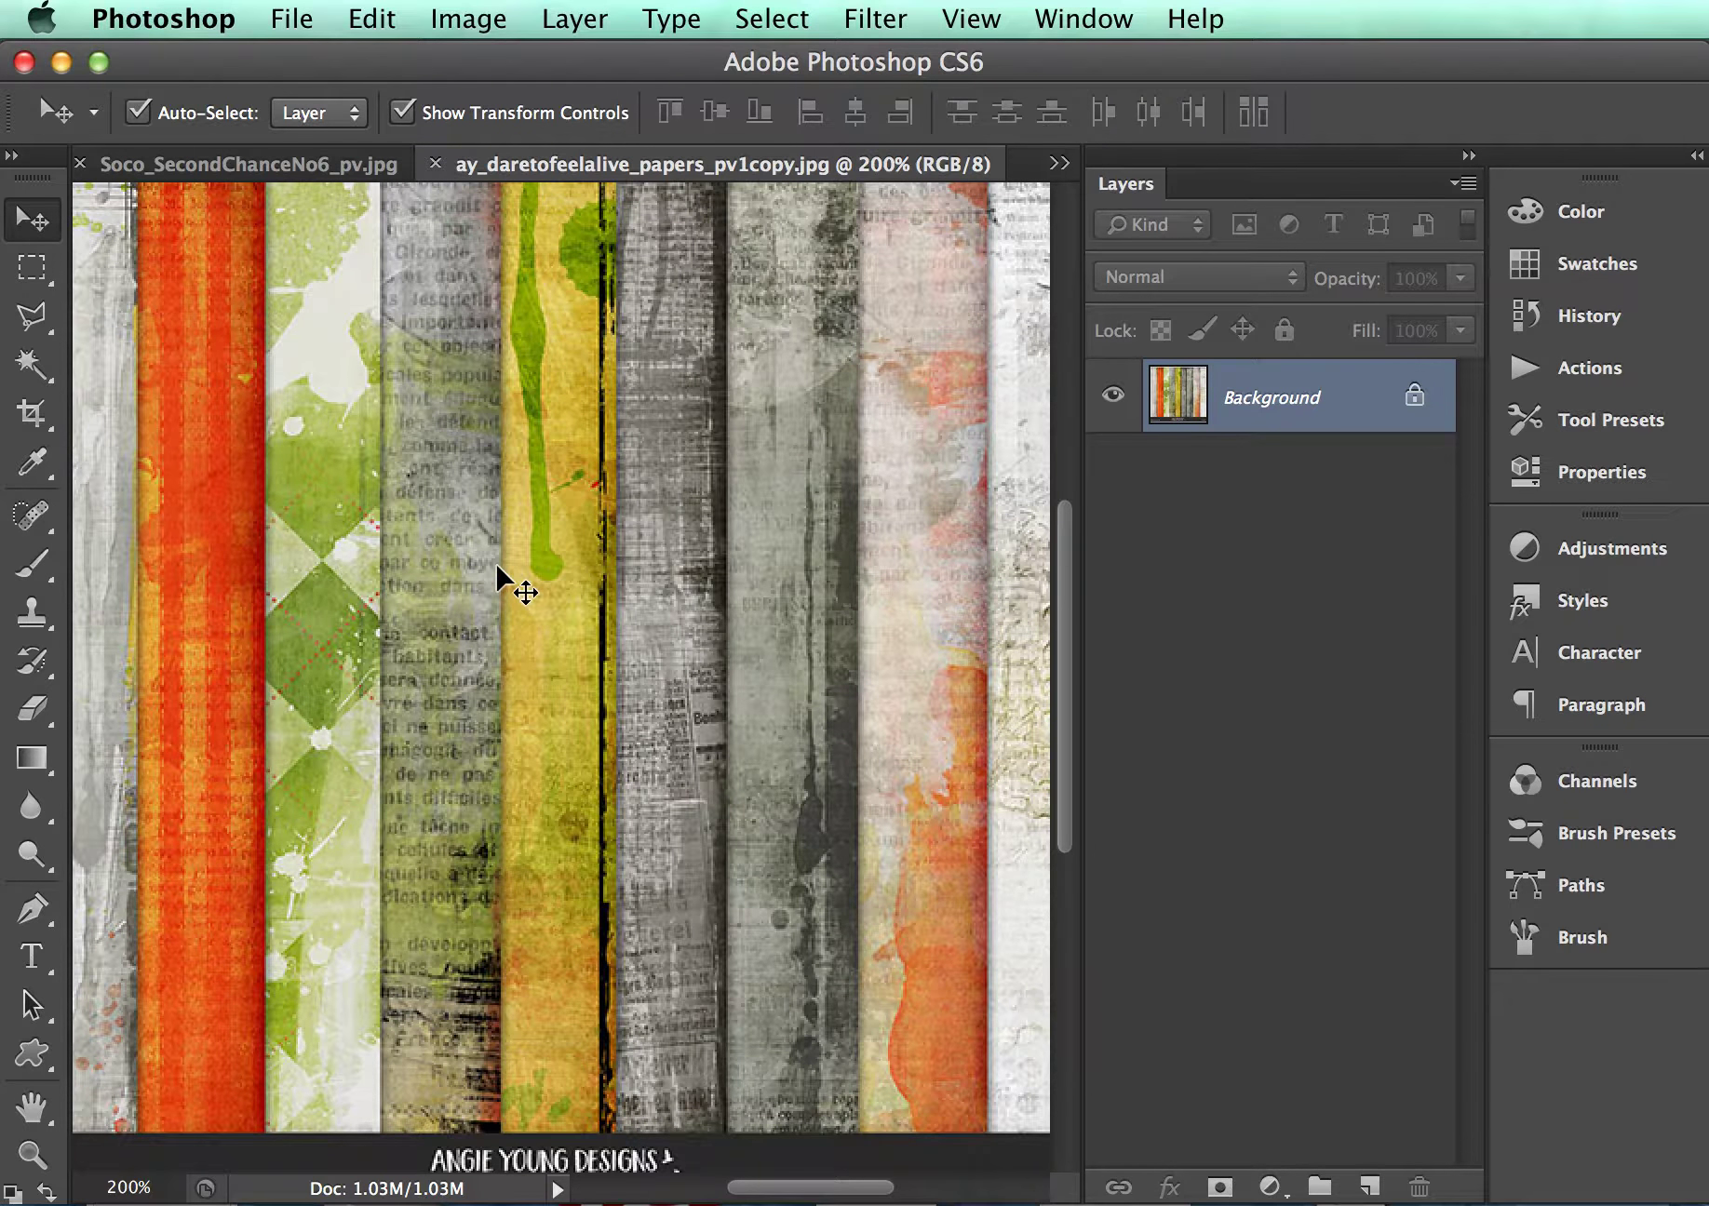
{"action": "key", "text": "super+minus"}
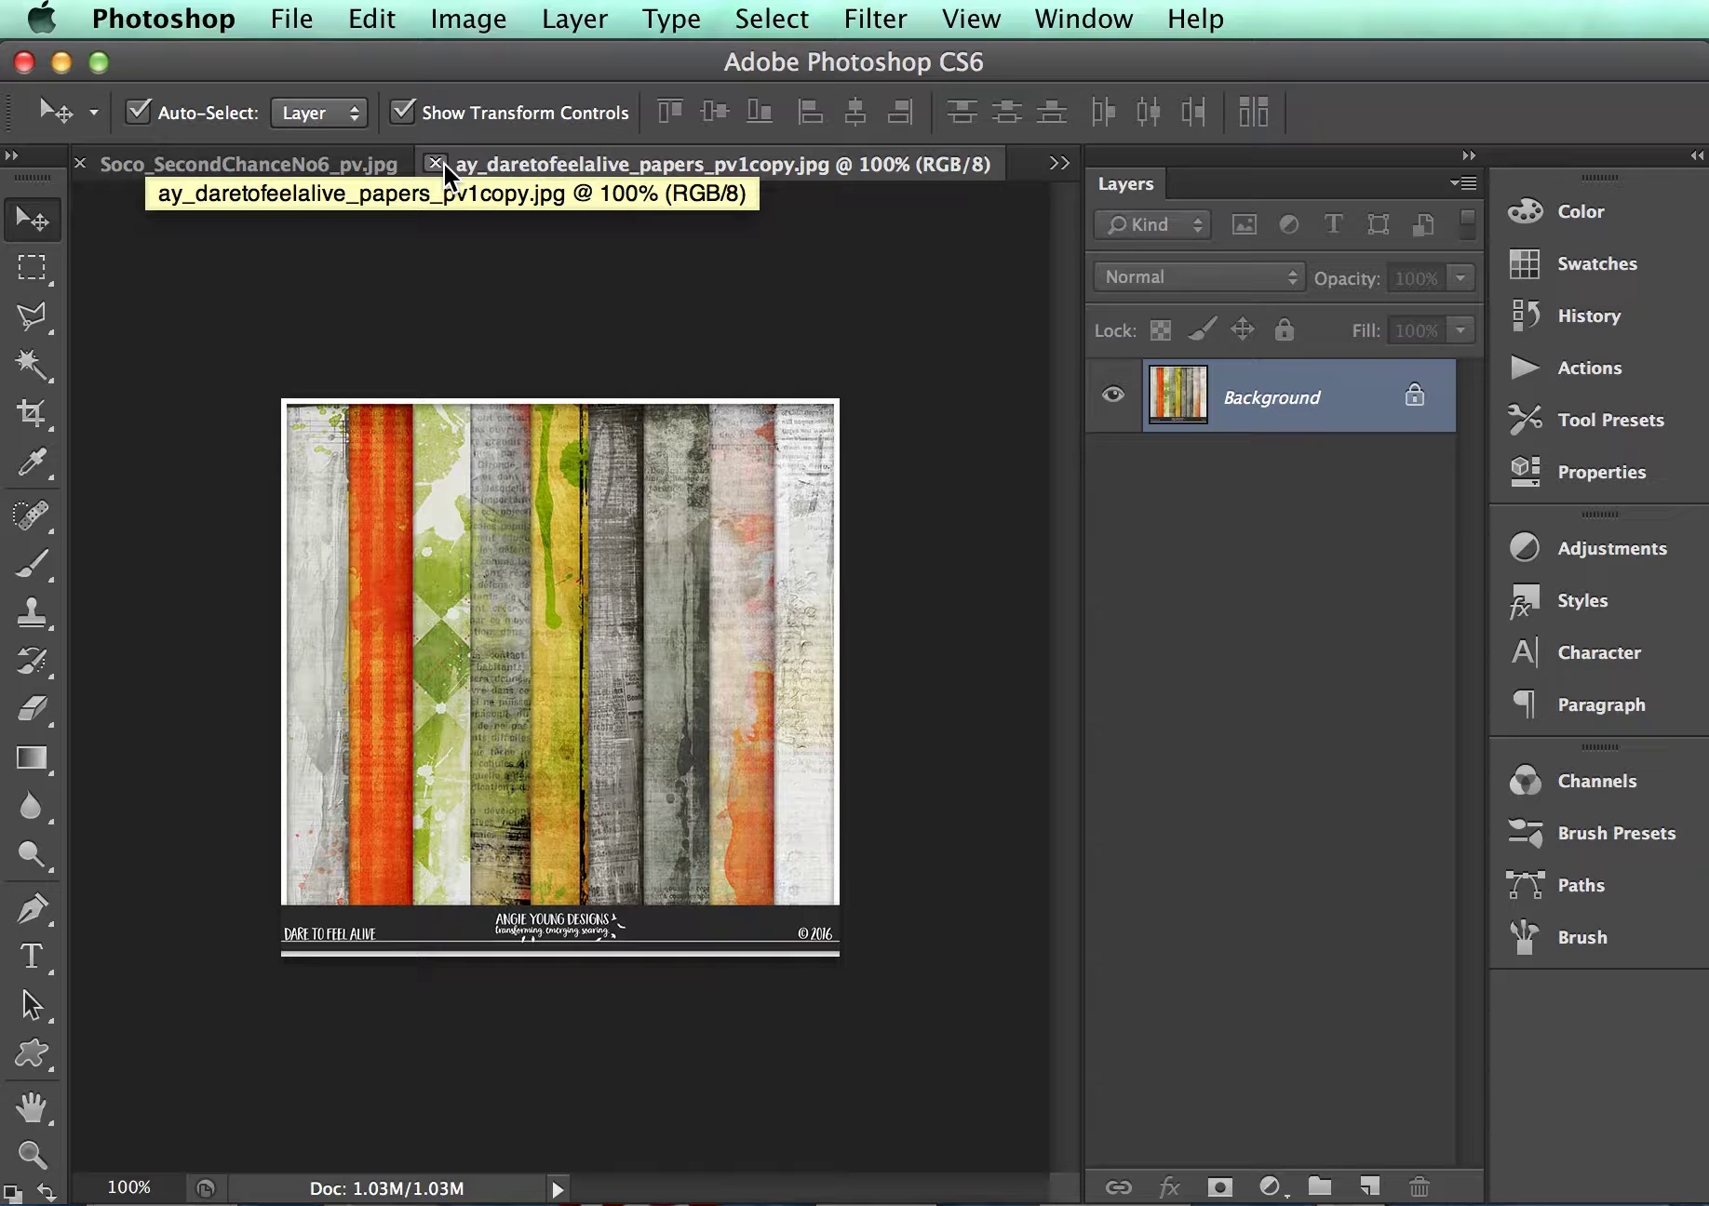
{"action": "left_click", "coordinate": [443, 164]}
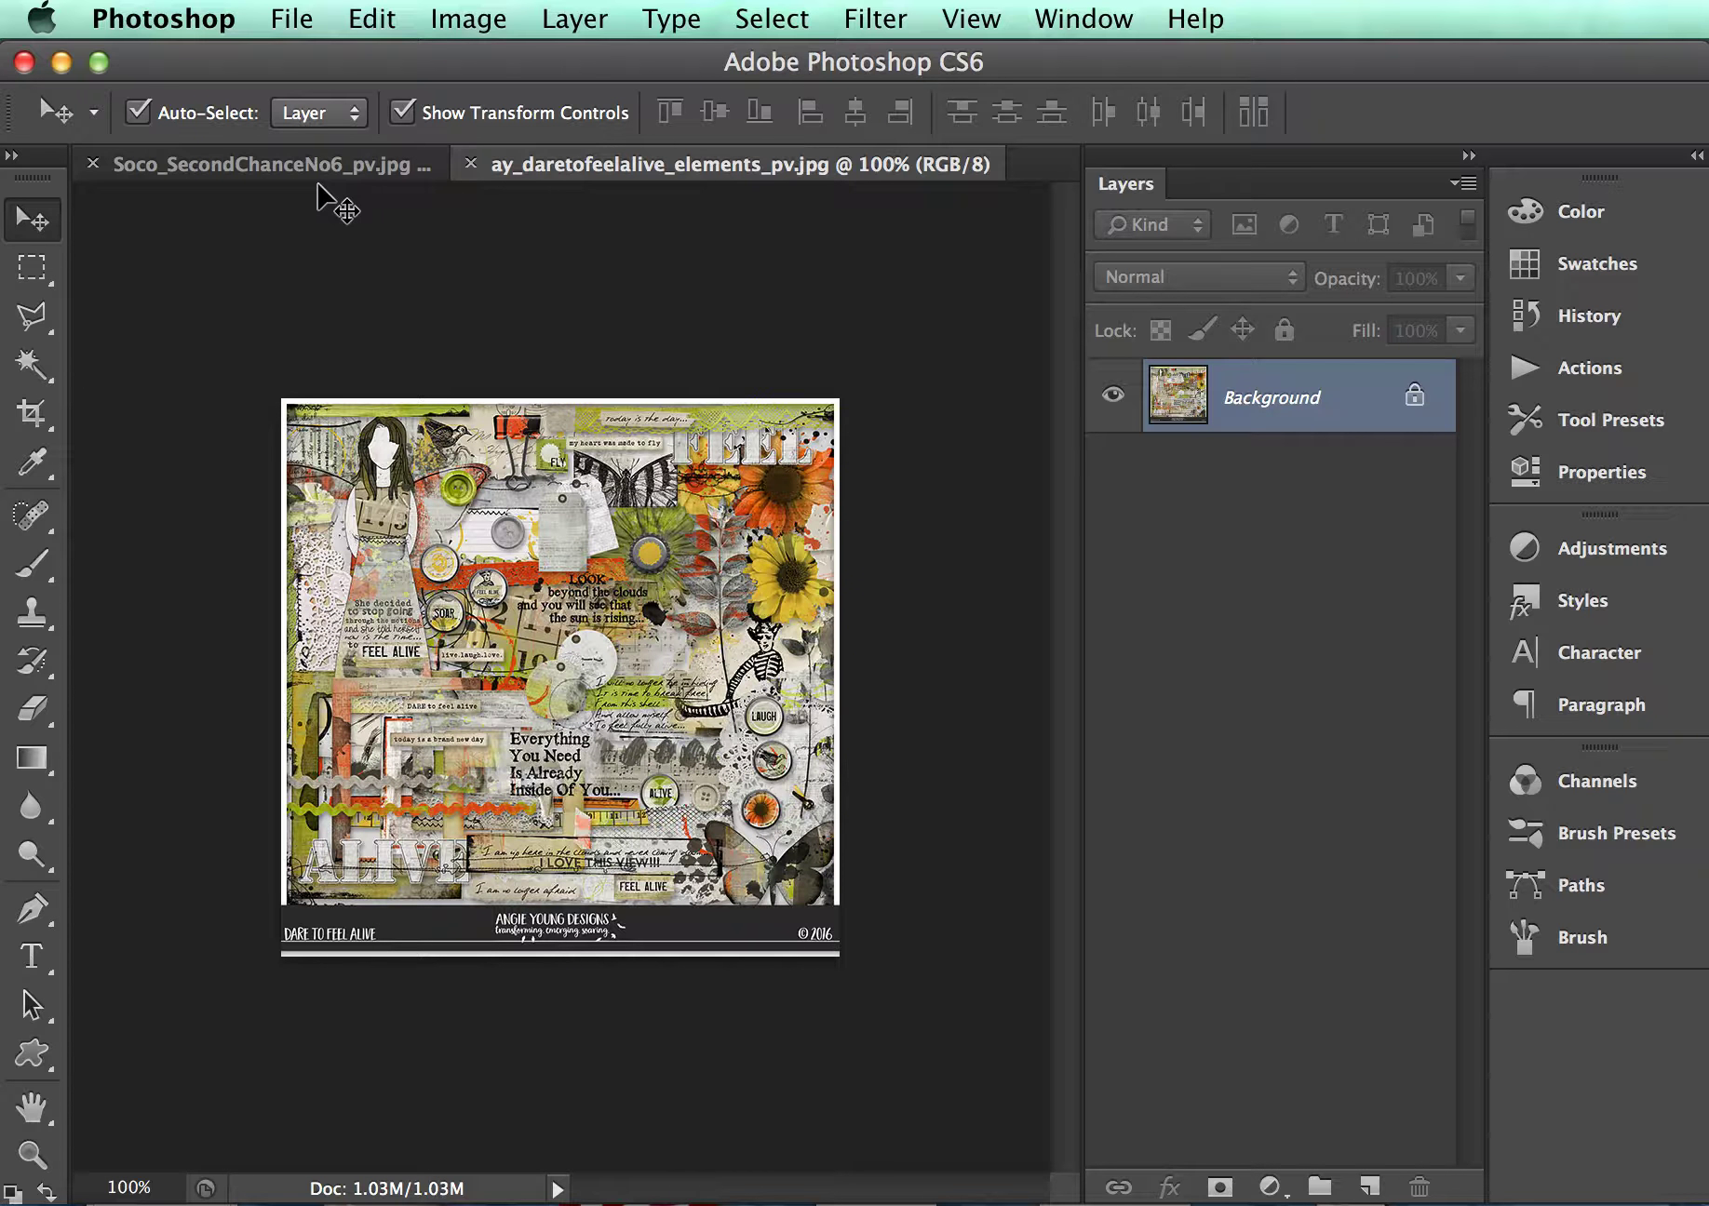
- Zoom in on the Soco_SecondChanceNo6_pv.jpg template preview to inspect it, then close it
{"action": "left_click", "coordinate": [324, 175]}
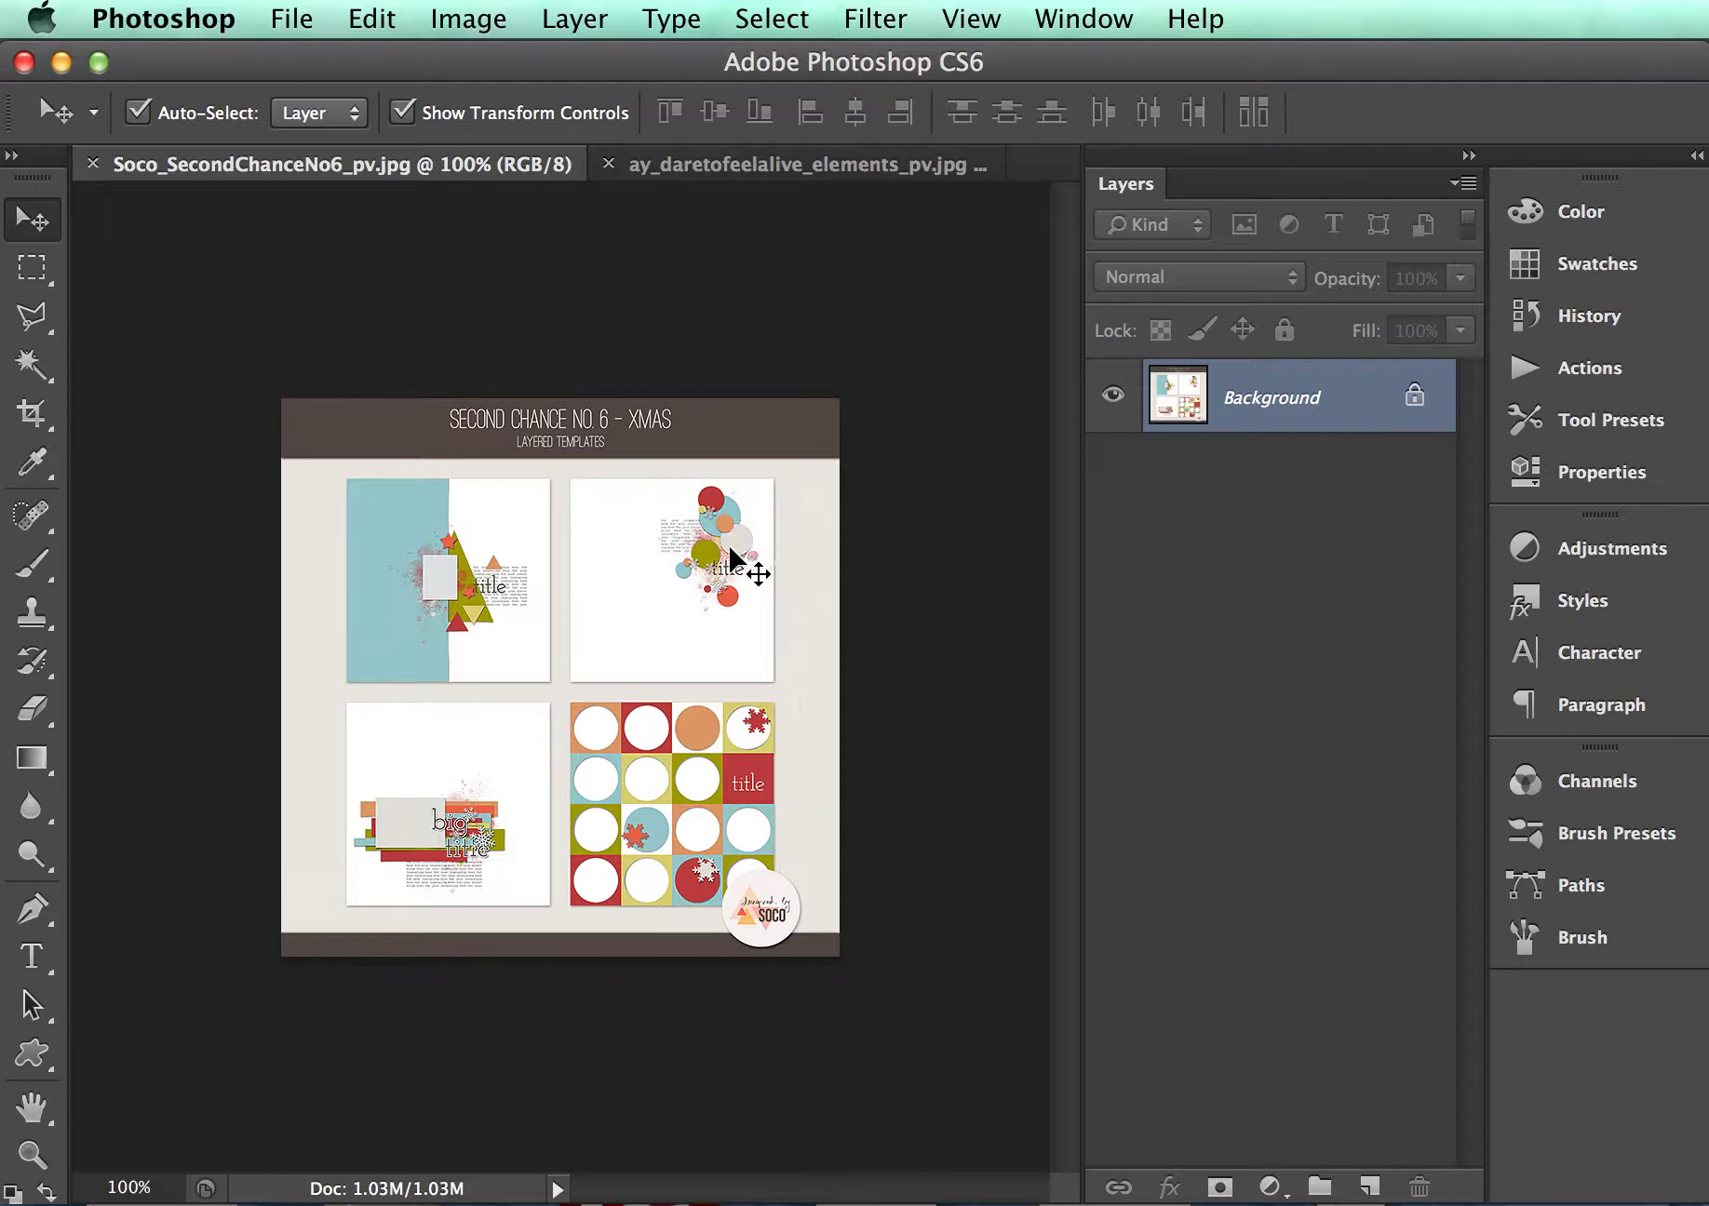
{"action": "key", "text": "super+plus"}
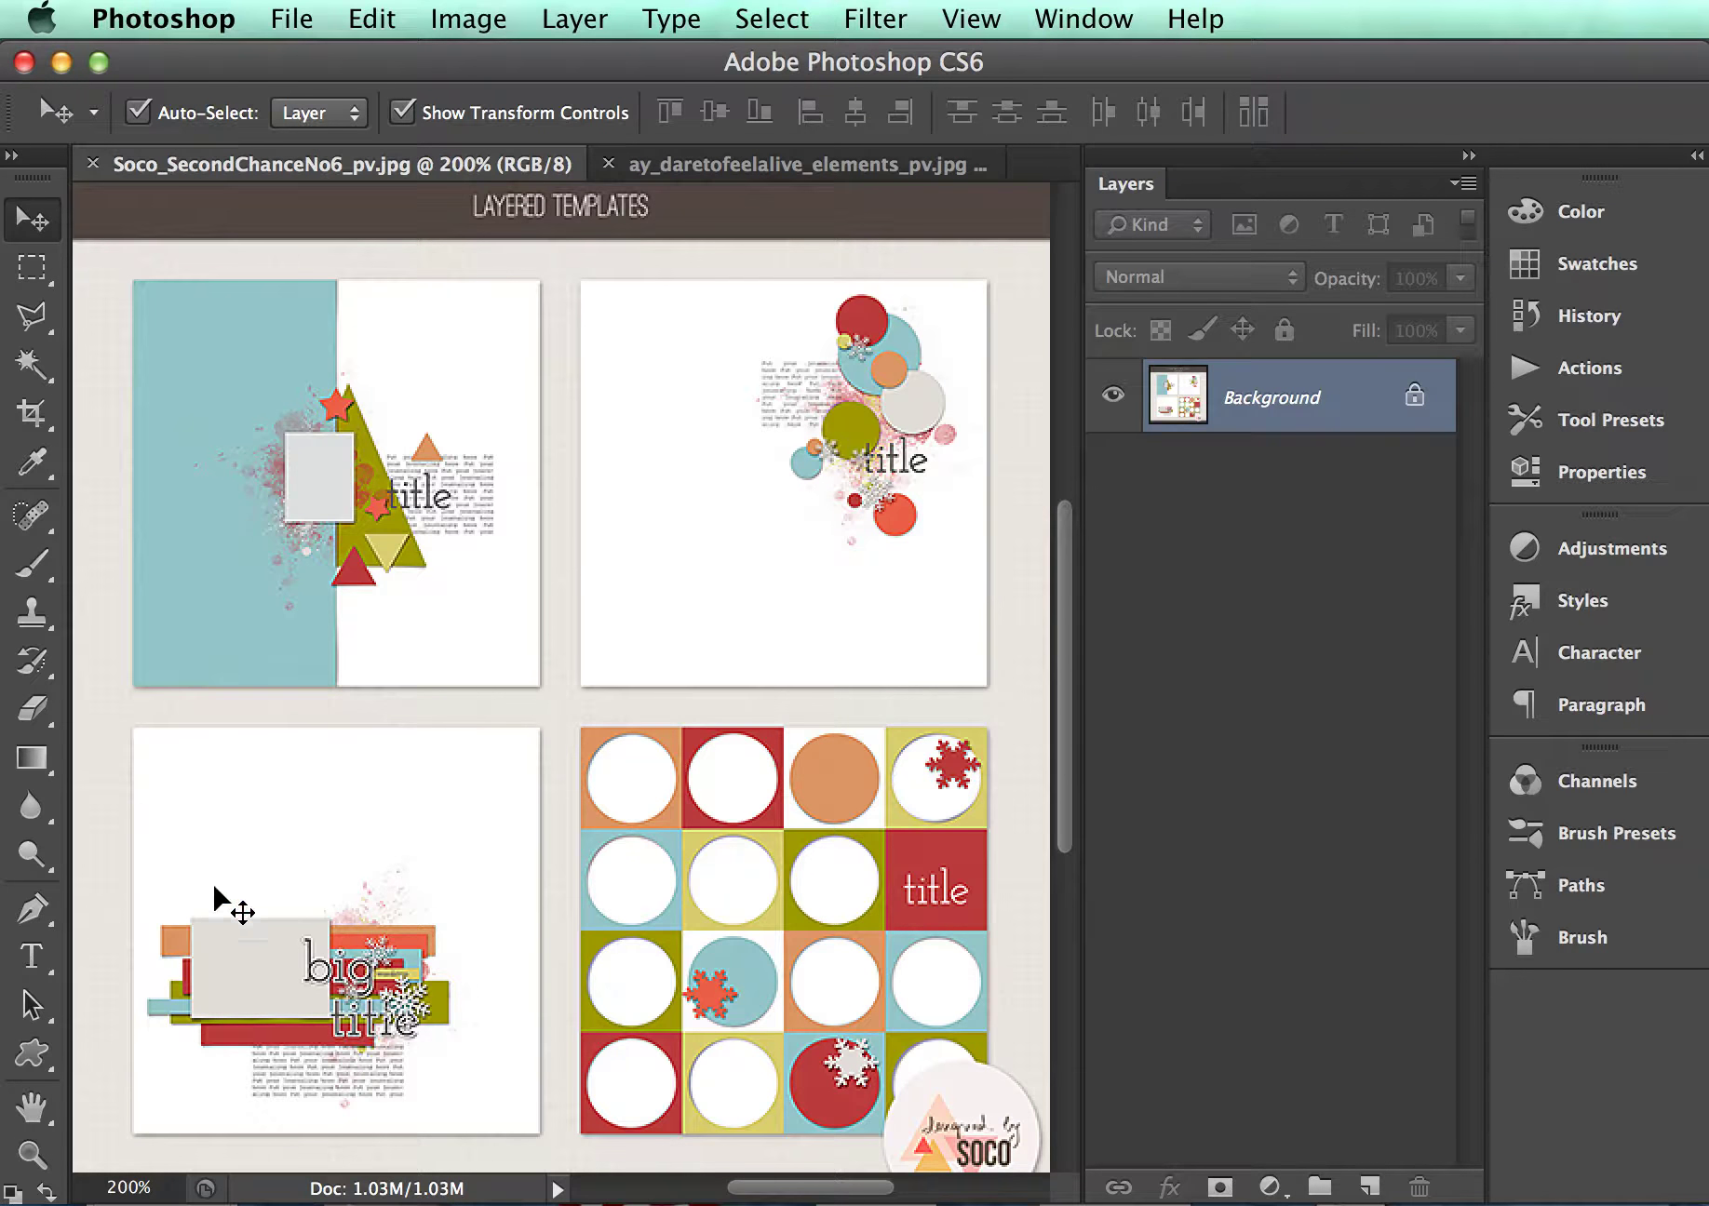
{"action": "left_click", "coordinate": [93, 164]}
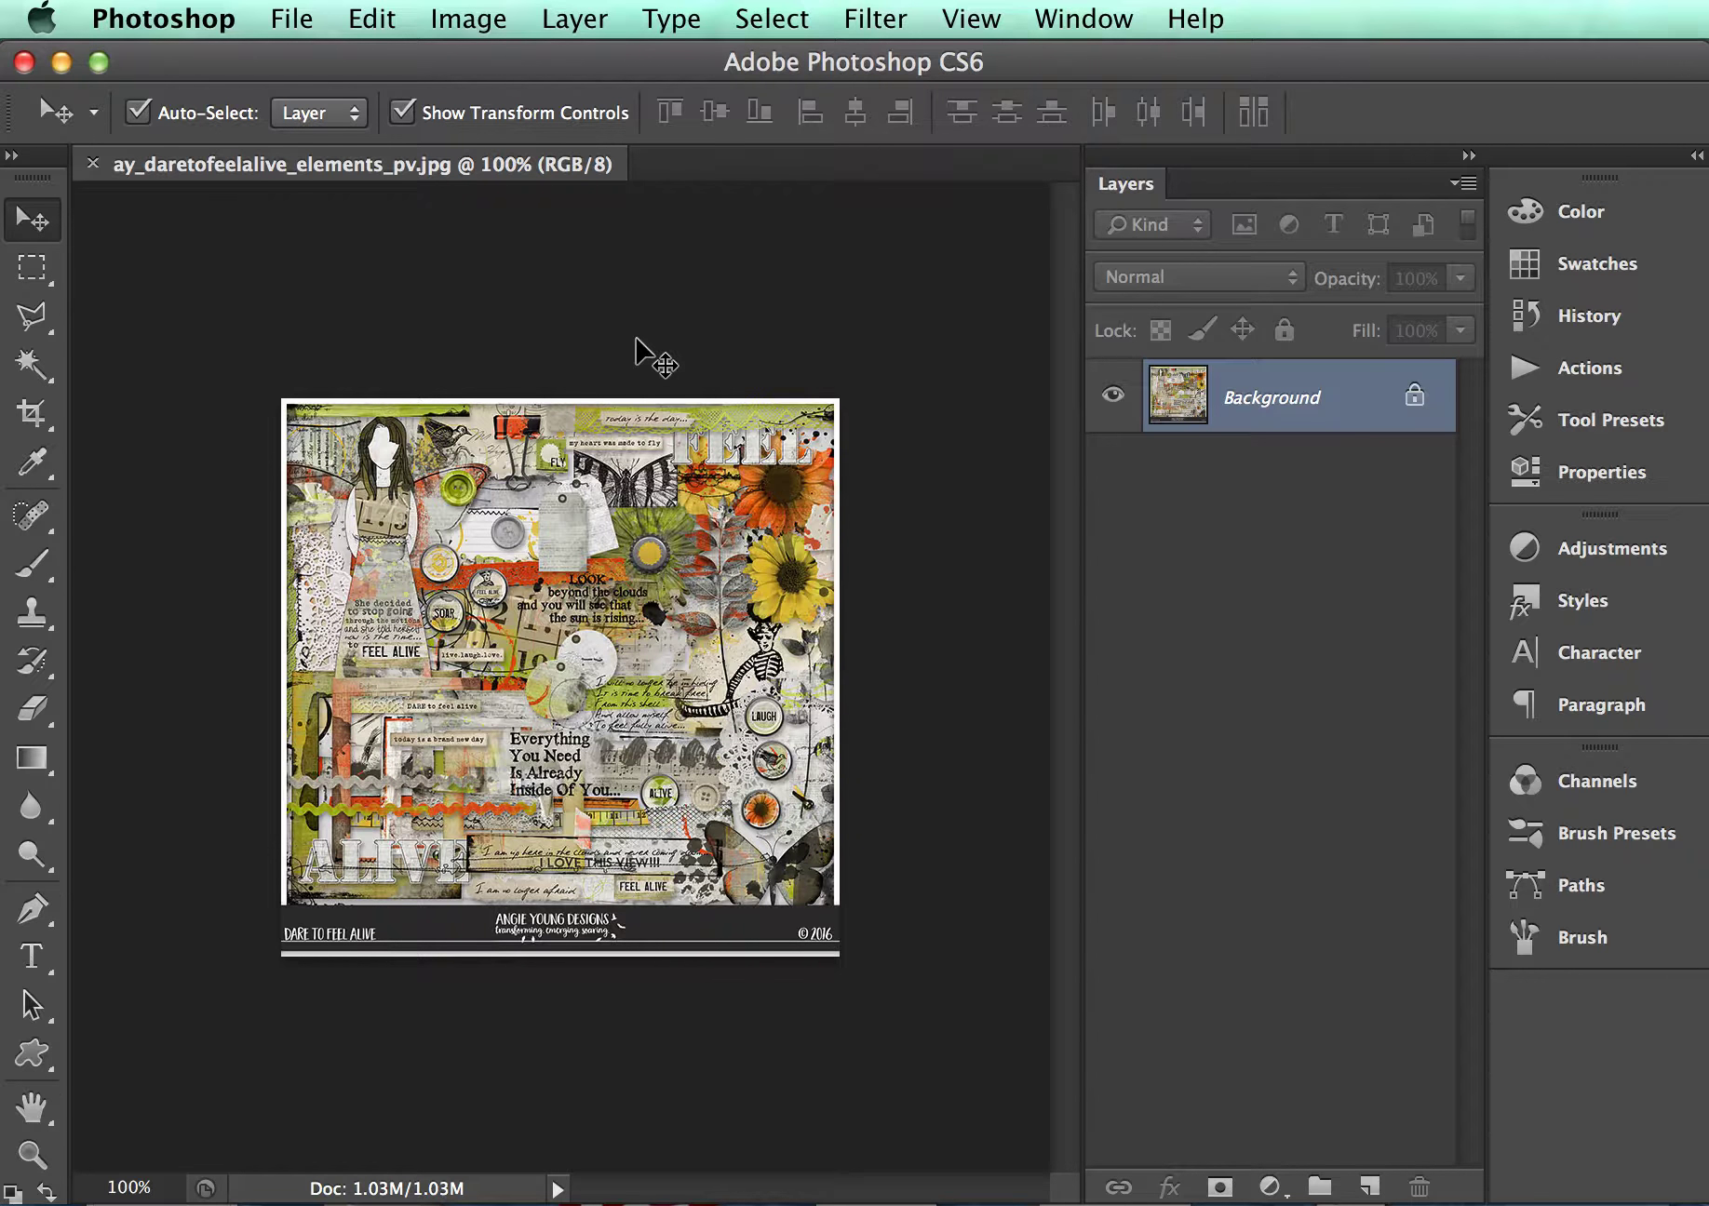
- Close the elements preview and drag Soco_SecondChanceNo6_03.tif from Finder into Photoshop
{"action": "left_click", "coordinate": [94, 163]}
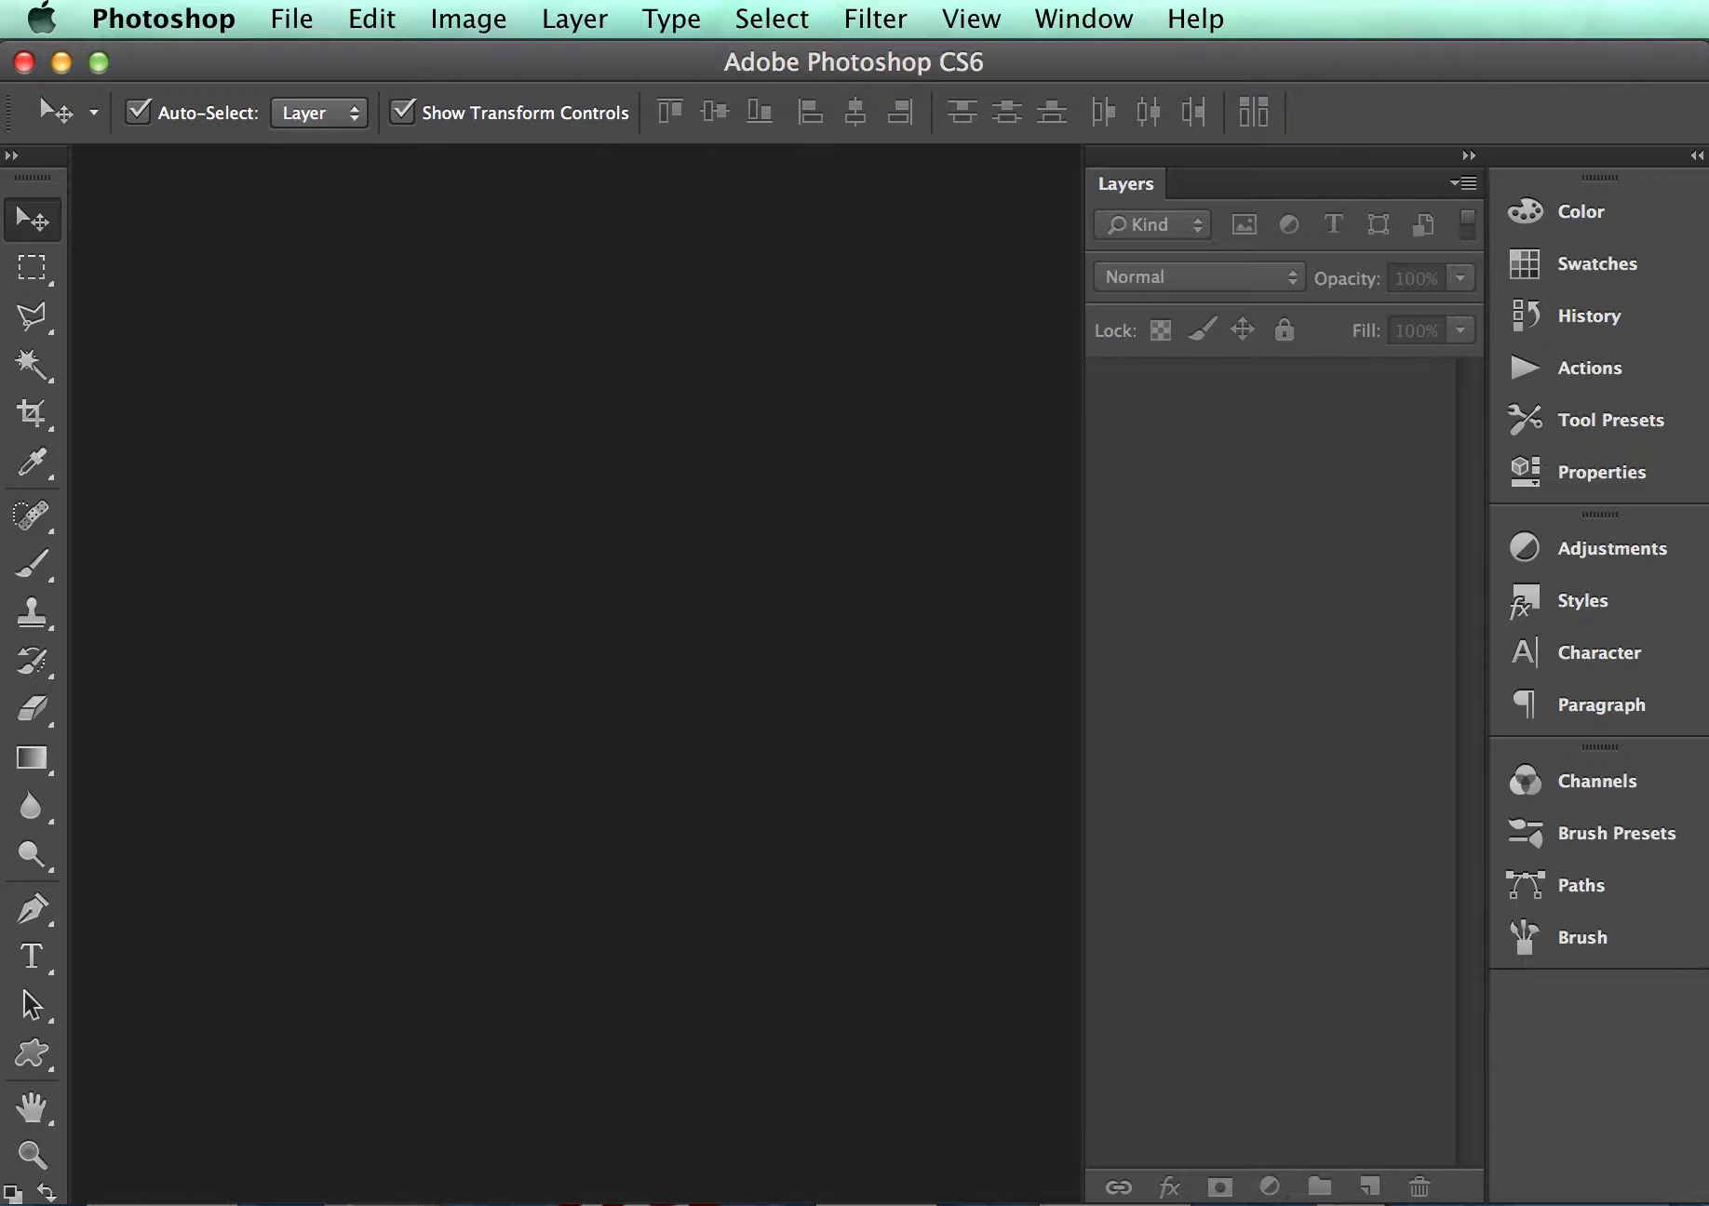
{"action": "key", "text": "super+Tab"}
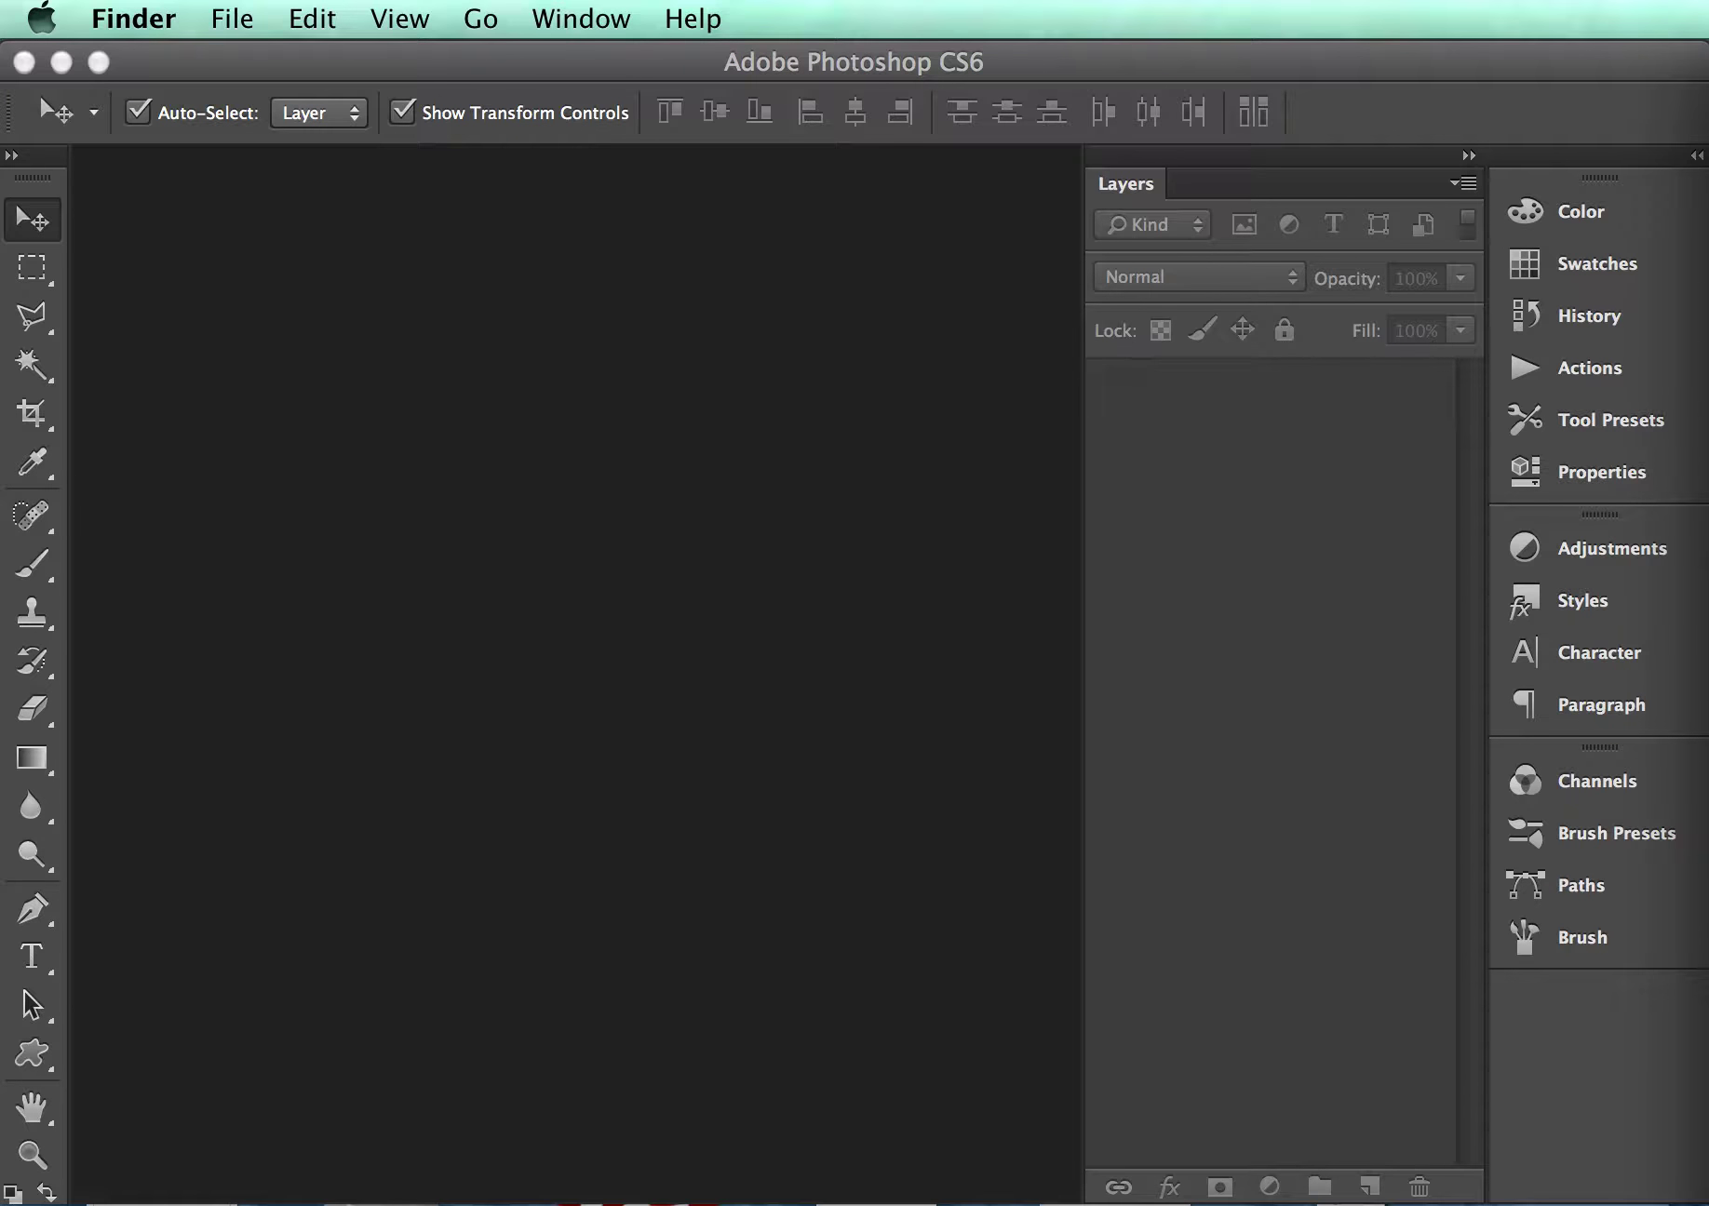
{"action": "left_click_drag", "start_coordinate": [1350, 396], "coordinate": [414, 420]}
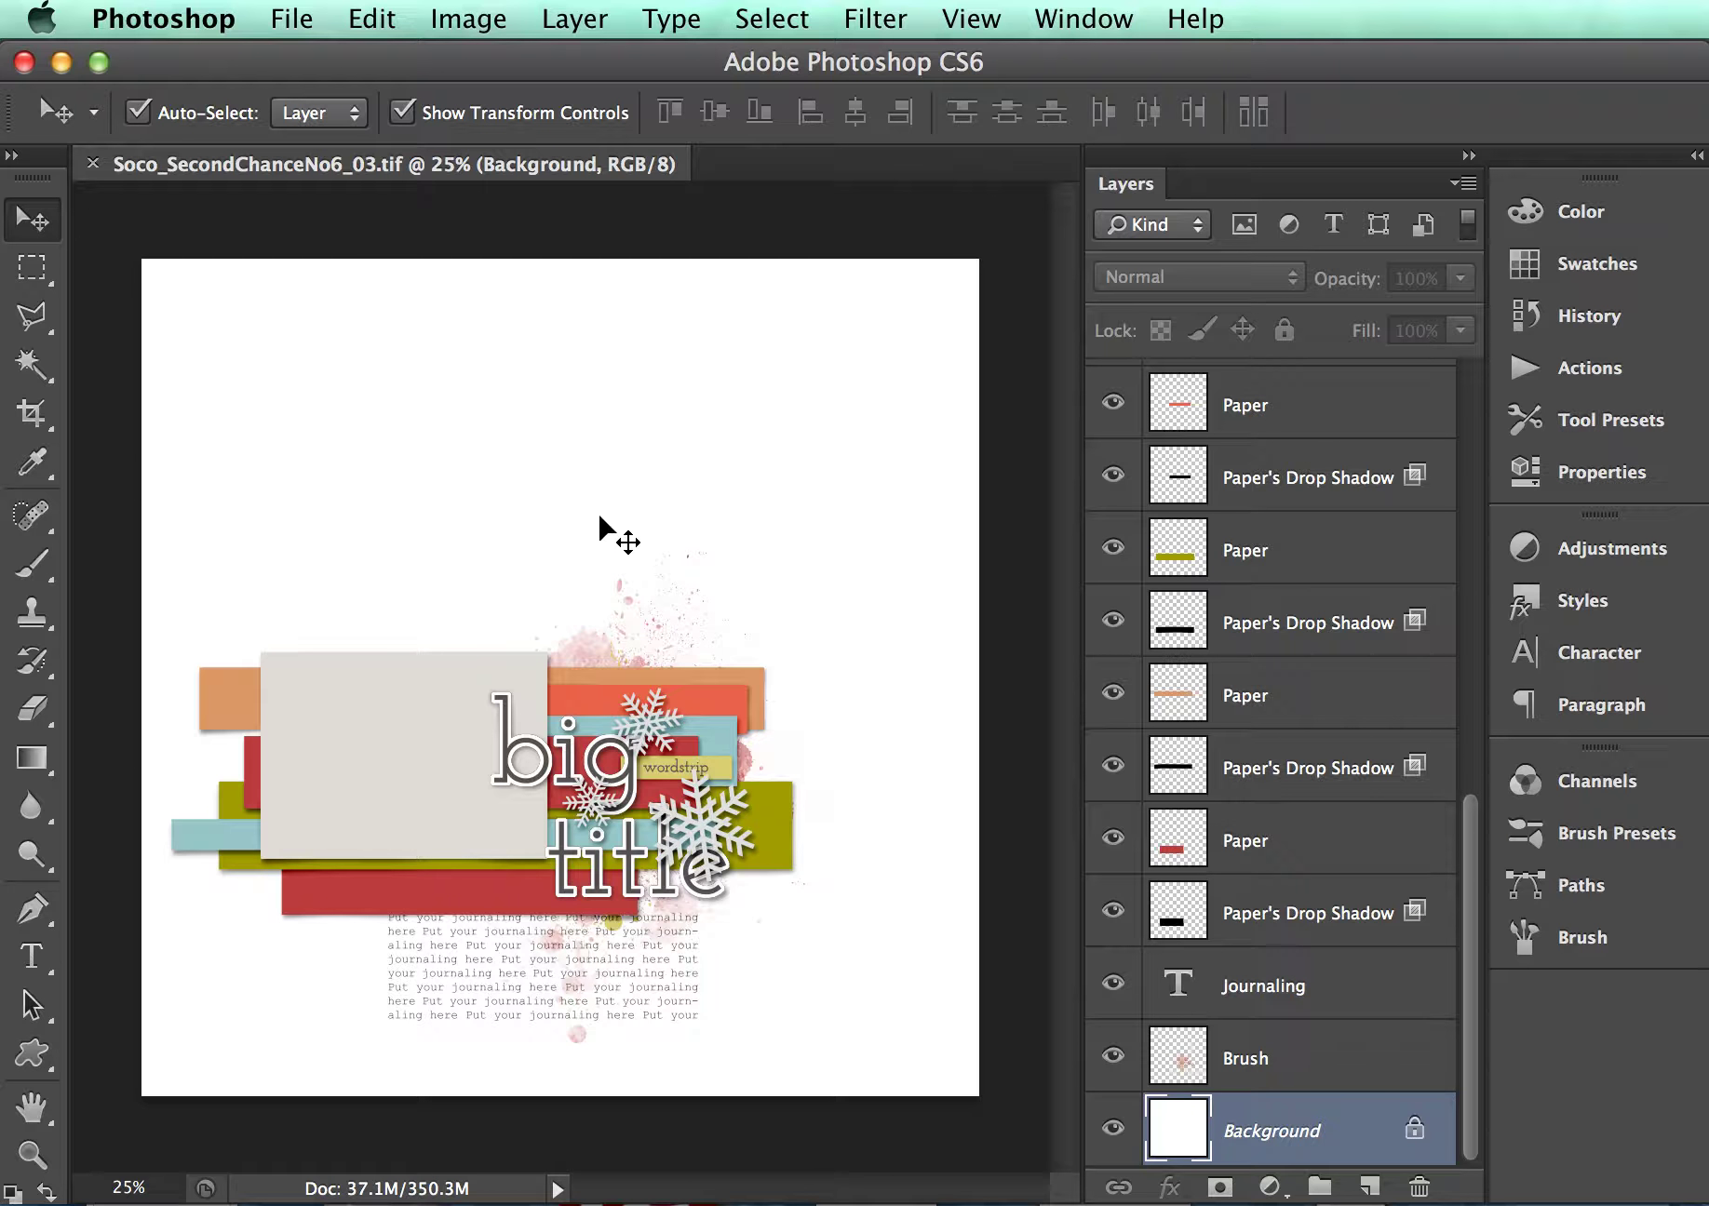
- Delete the big title, the snowflake elements and their drop shadow from the template
{"action": "left_click", "coordinate": [564, 744]}
{"action": "key", "text": "Delete"}
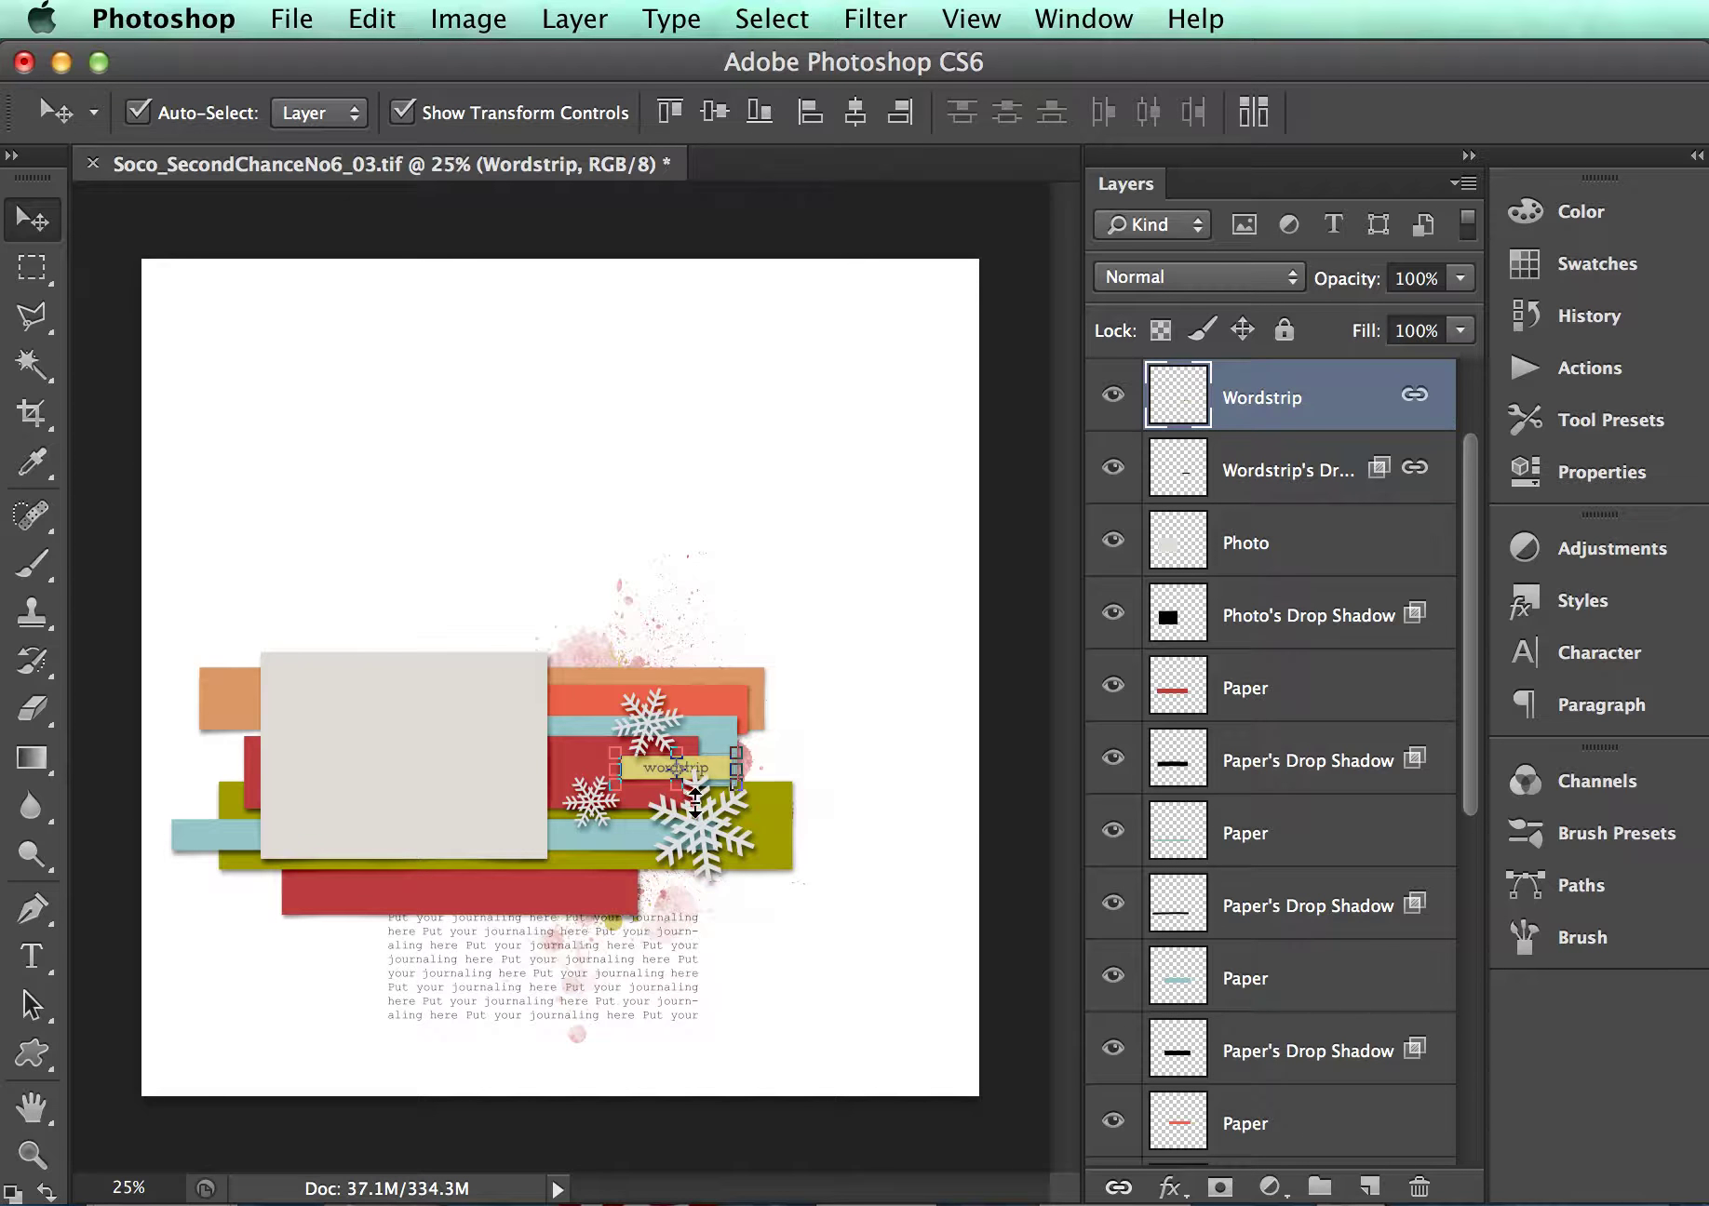
{"action": "left_click", "coordinate": [706, 848]}
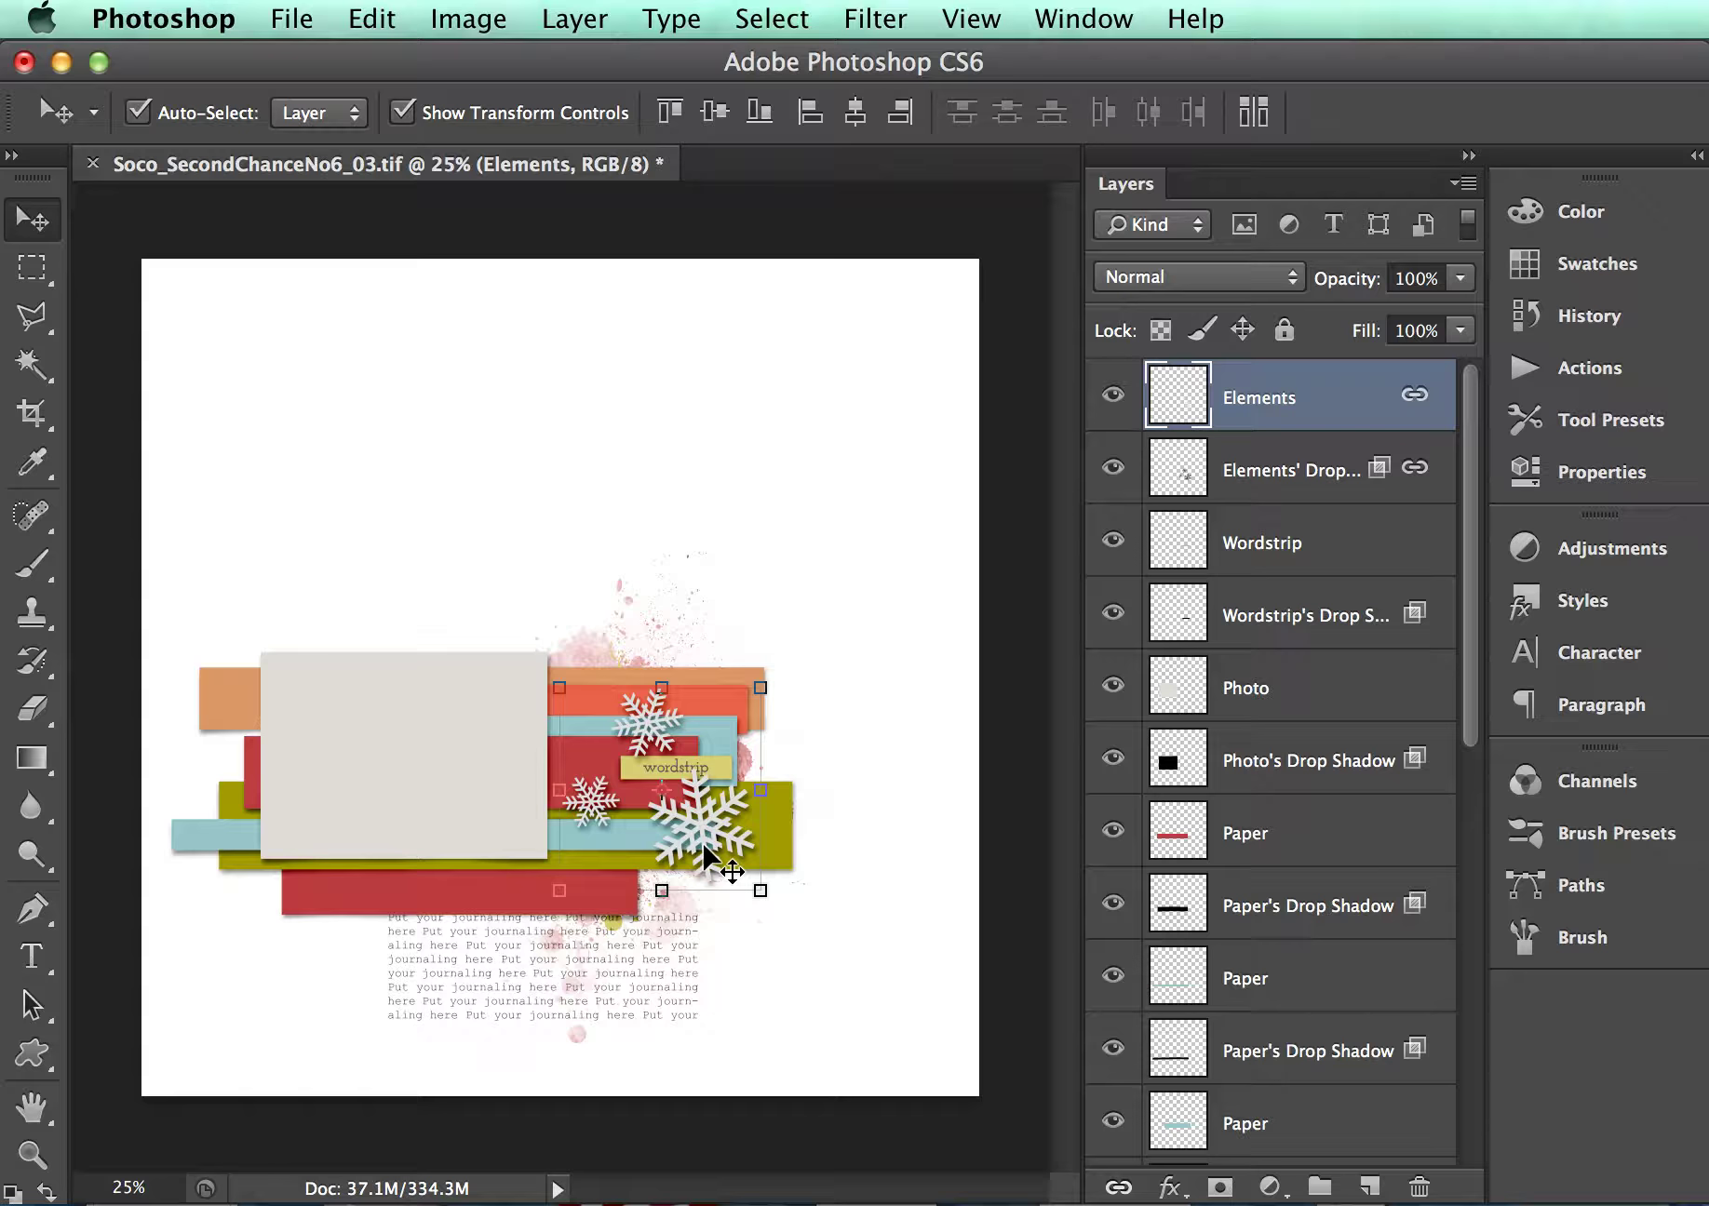
{"action": "key", "text": "BackSpace"}
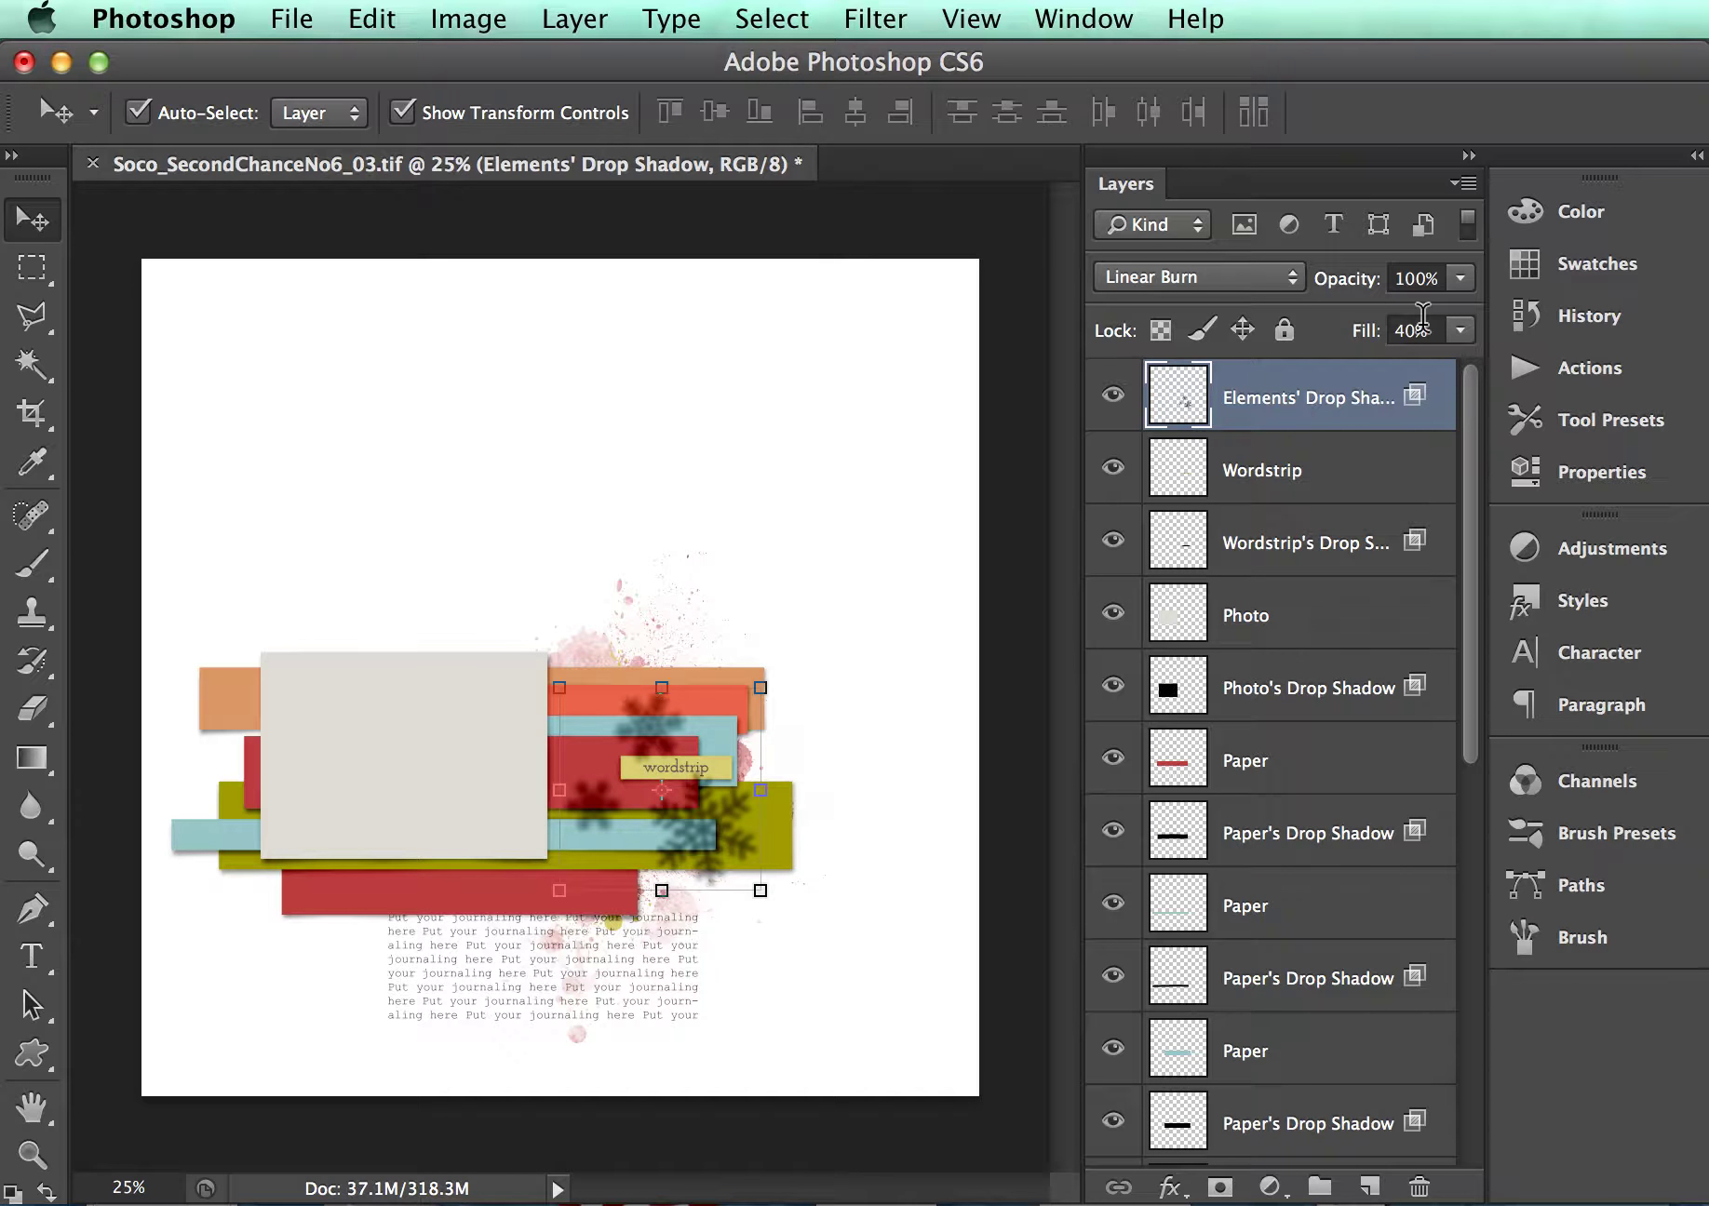
{"action": "key", "text": "BackSpace"}
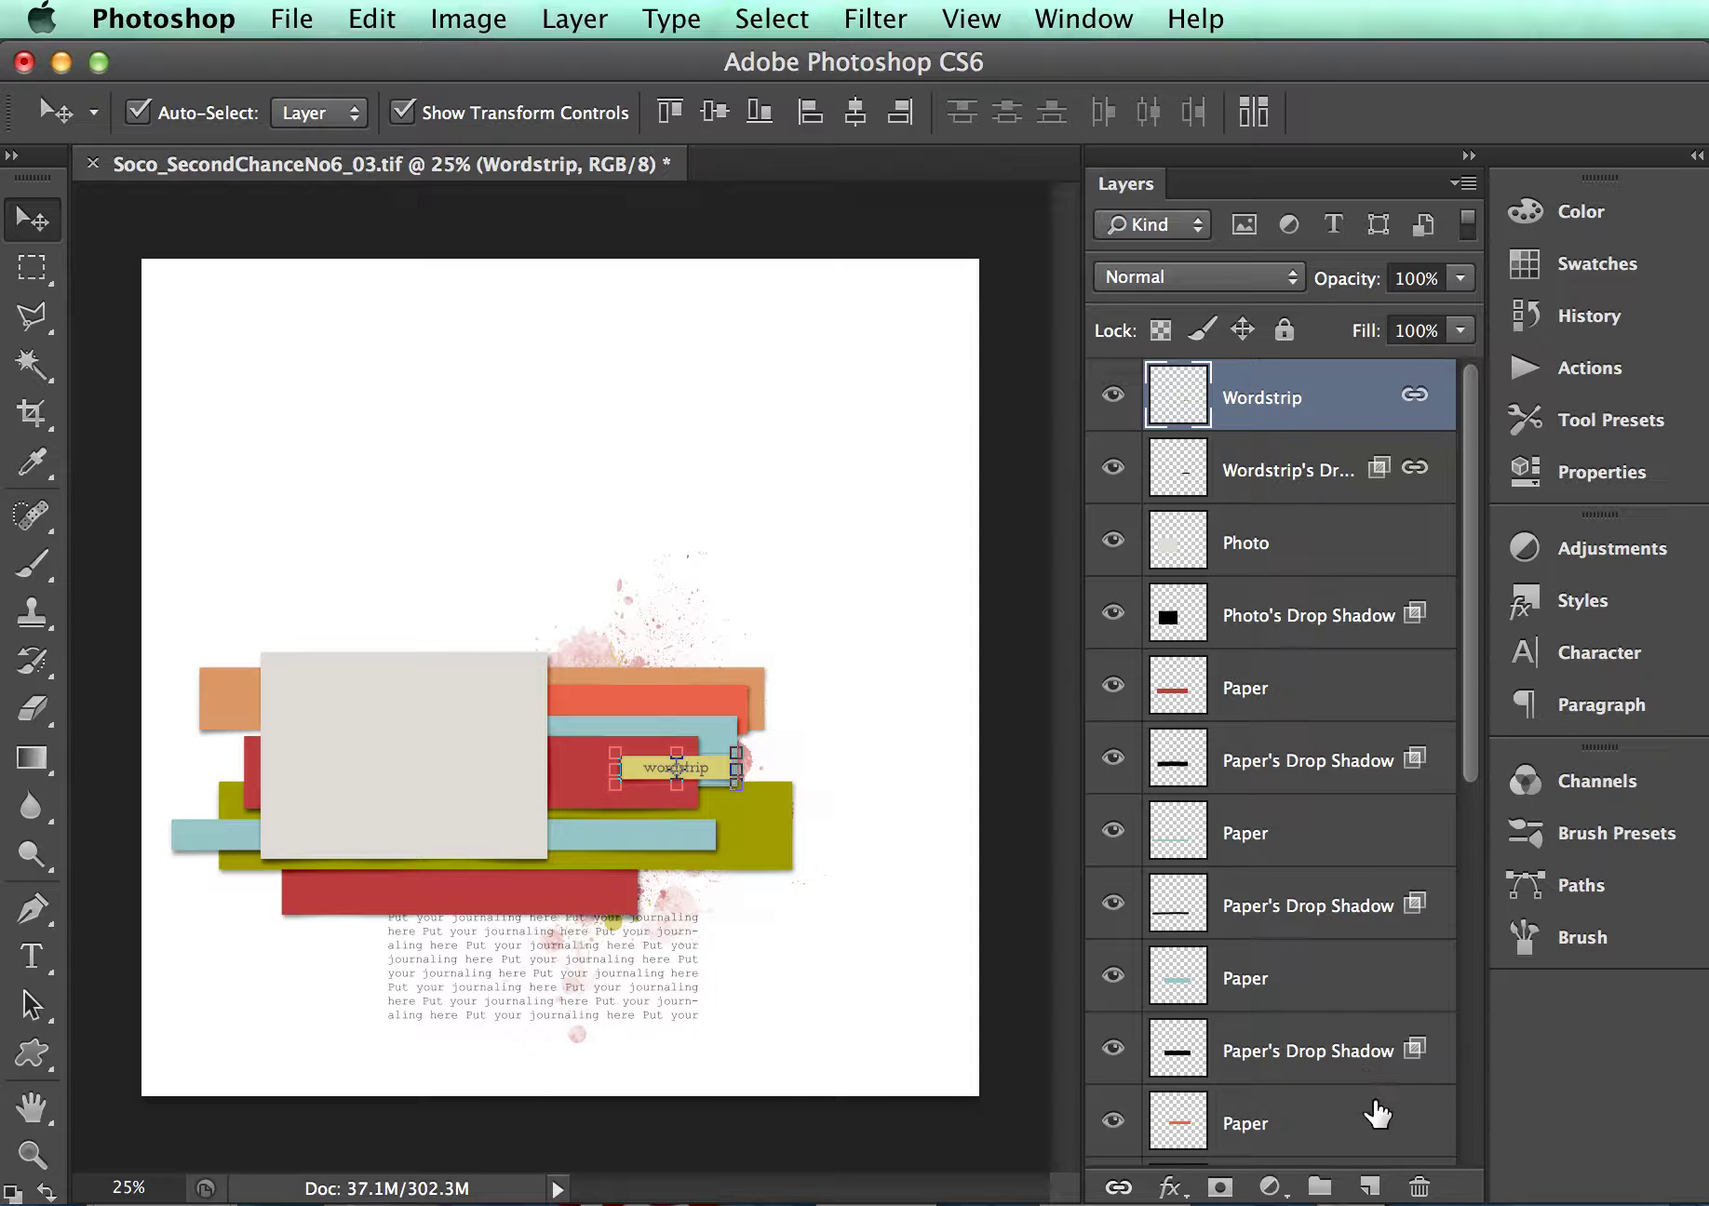
{"action": "key", "text": "super+Tab"}
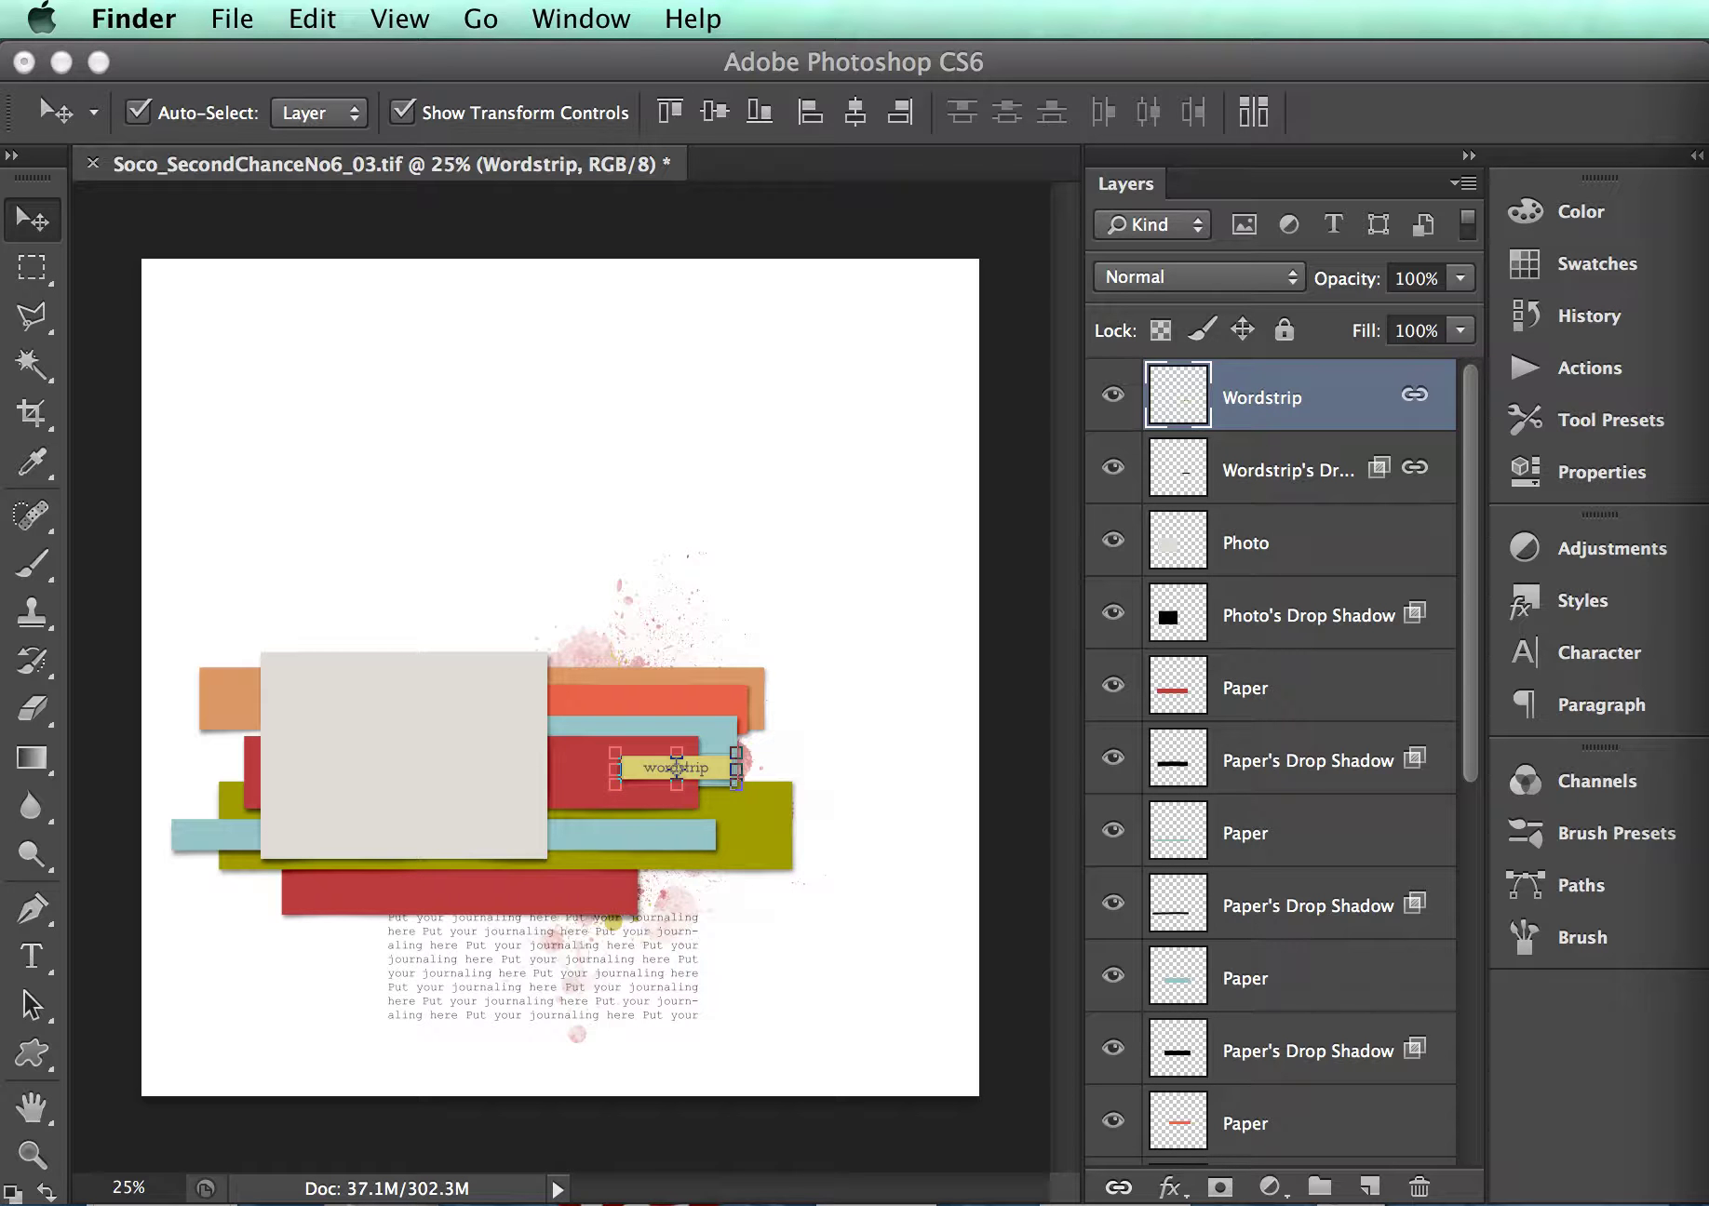
- Place ay_daretofeelalive_paper8 on the canvas and send it to the bottom of the layer stack
{"action": "left_click_drag", "start_coordinate": [1675, 558], "coordinate": [396, 475]}
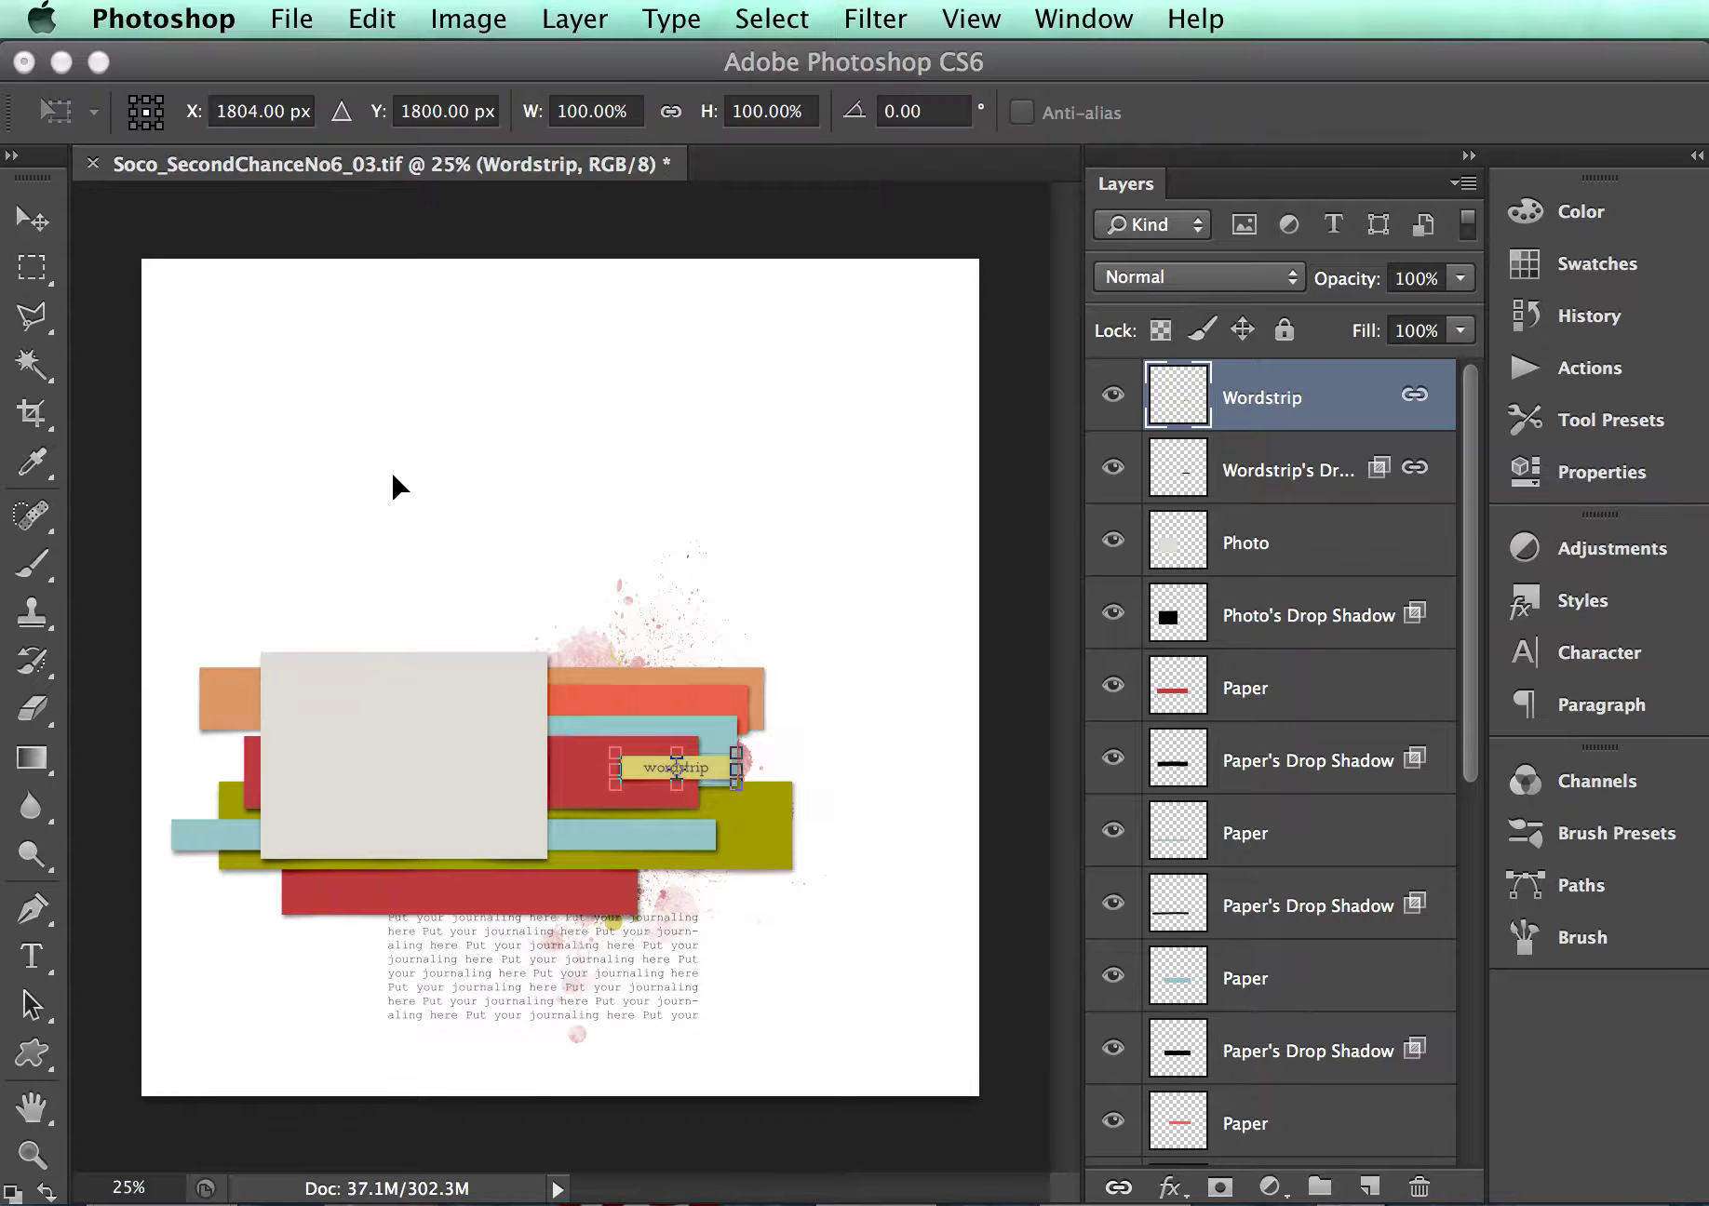
{"action": "key", "text": "Return"}
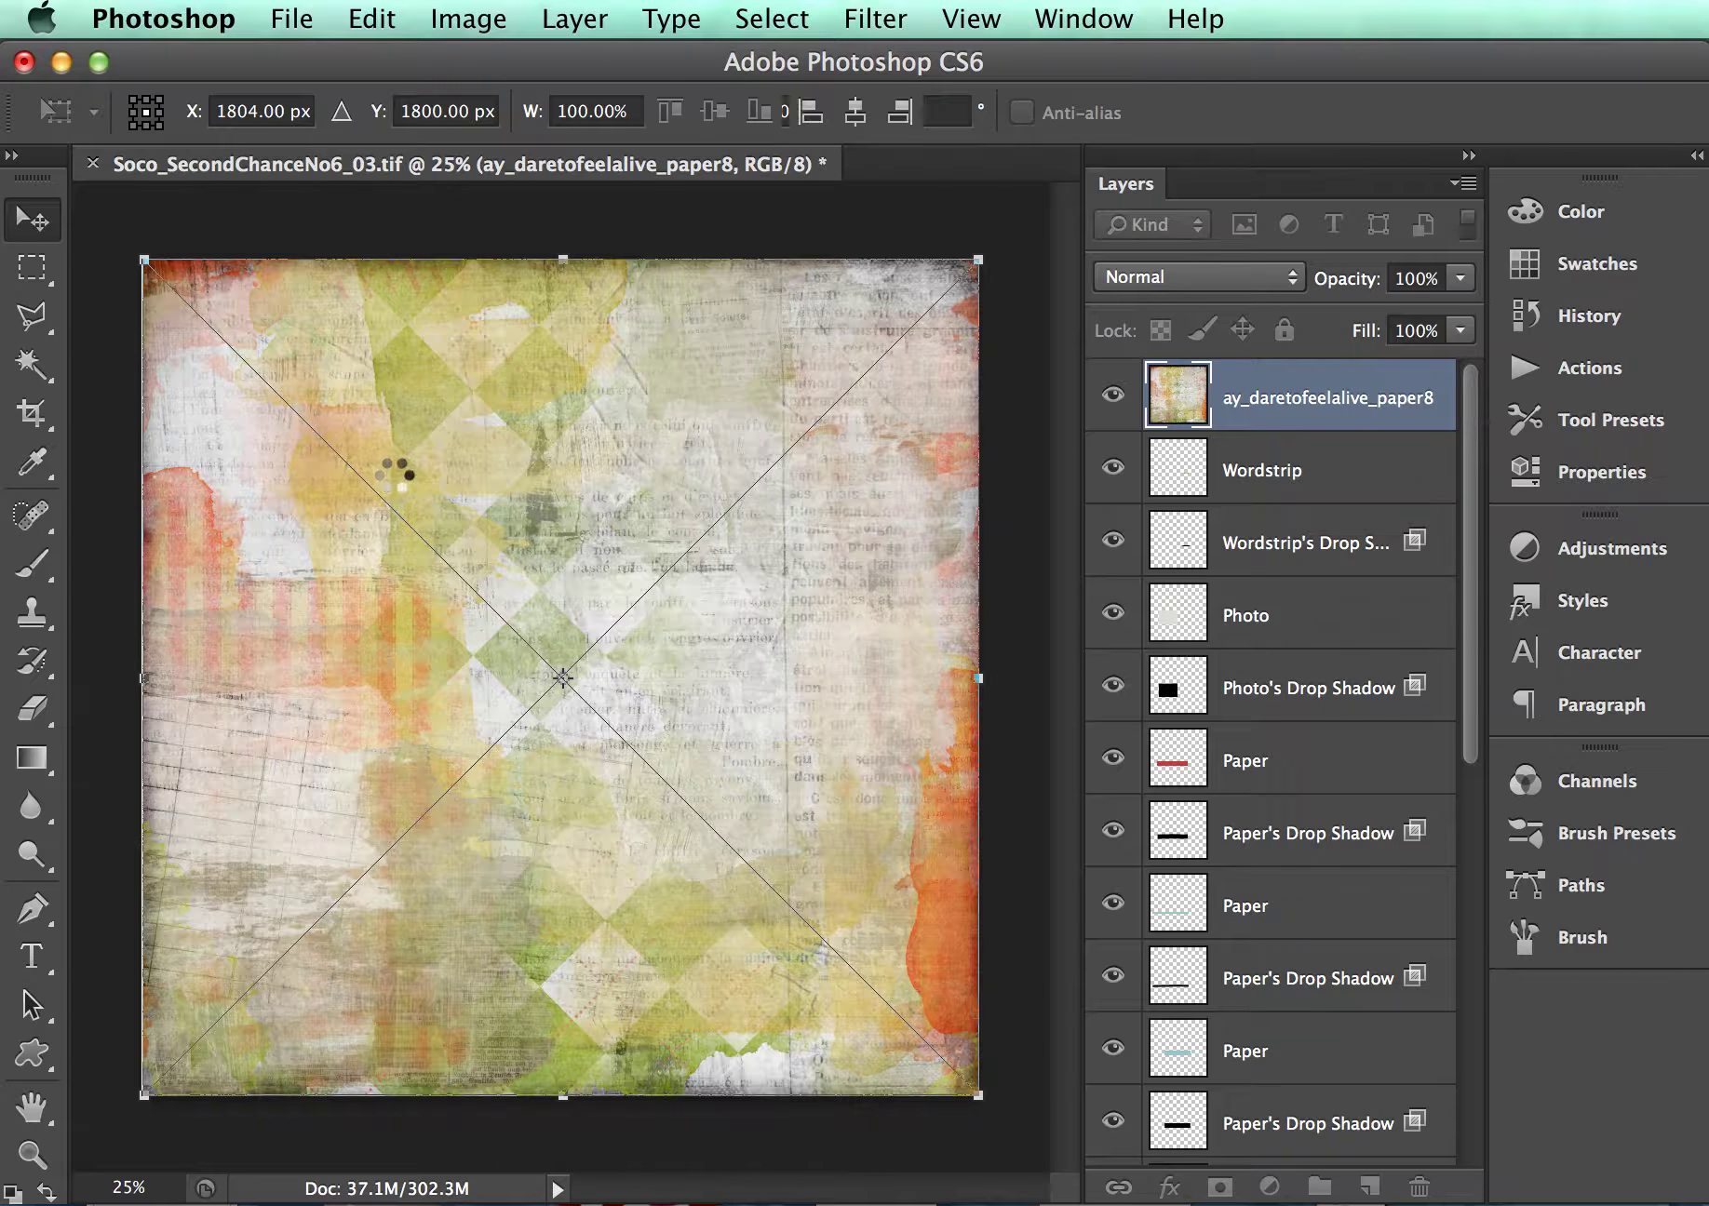
{"action": "key", "text": "super+shift+bracketleft"}
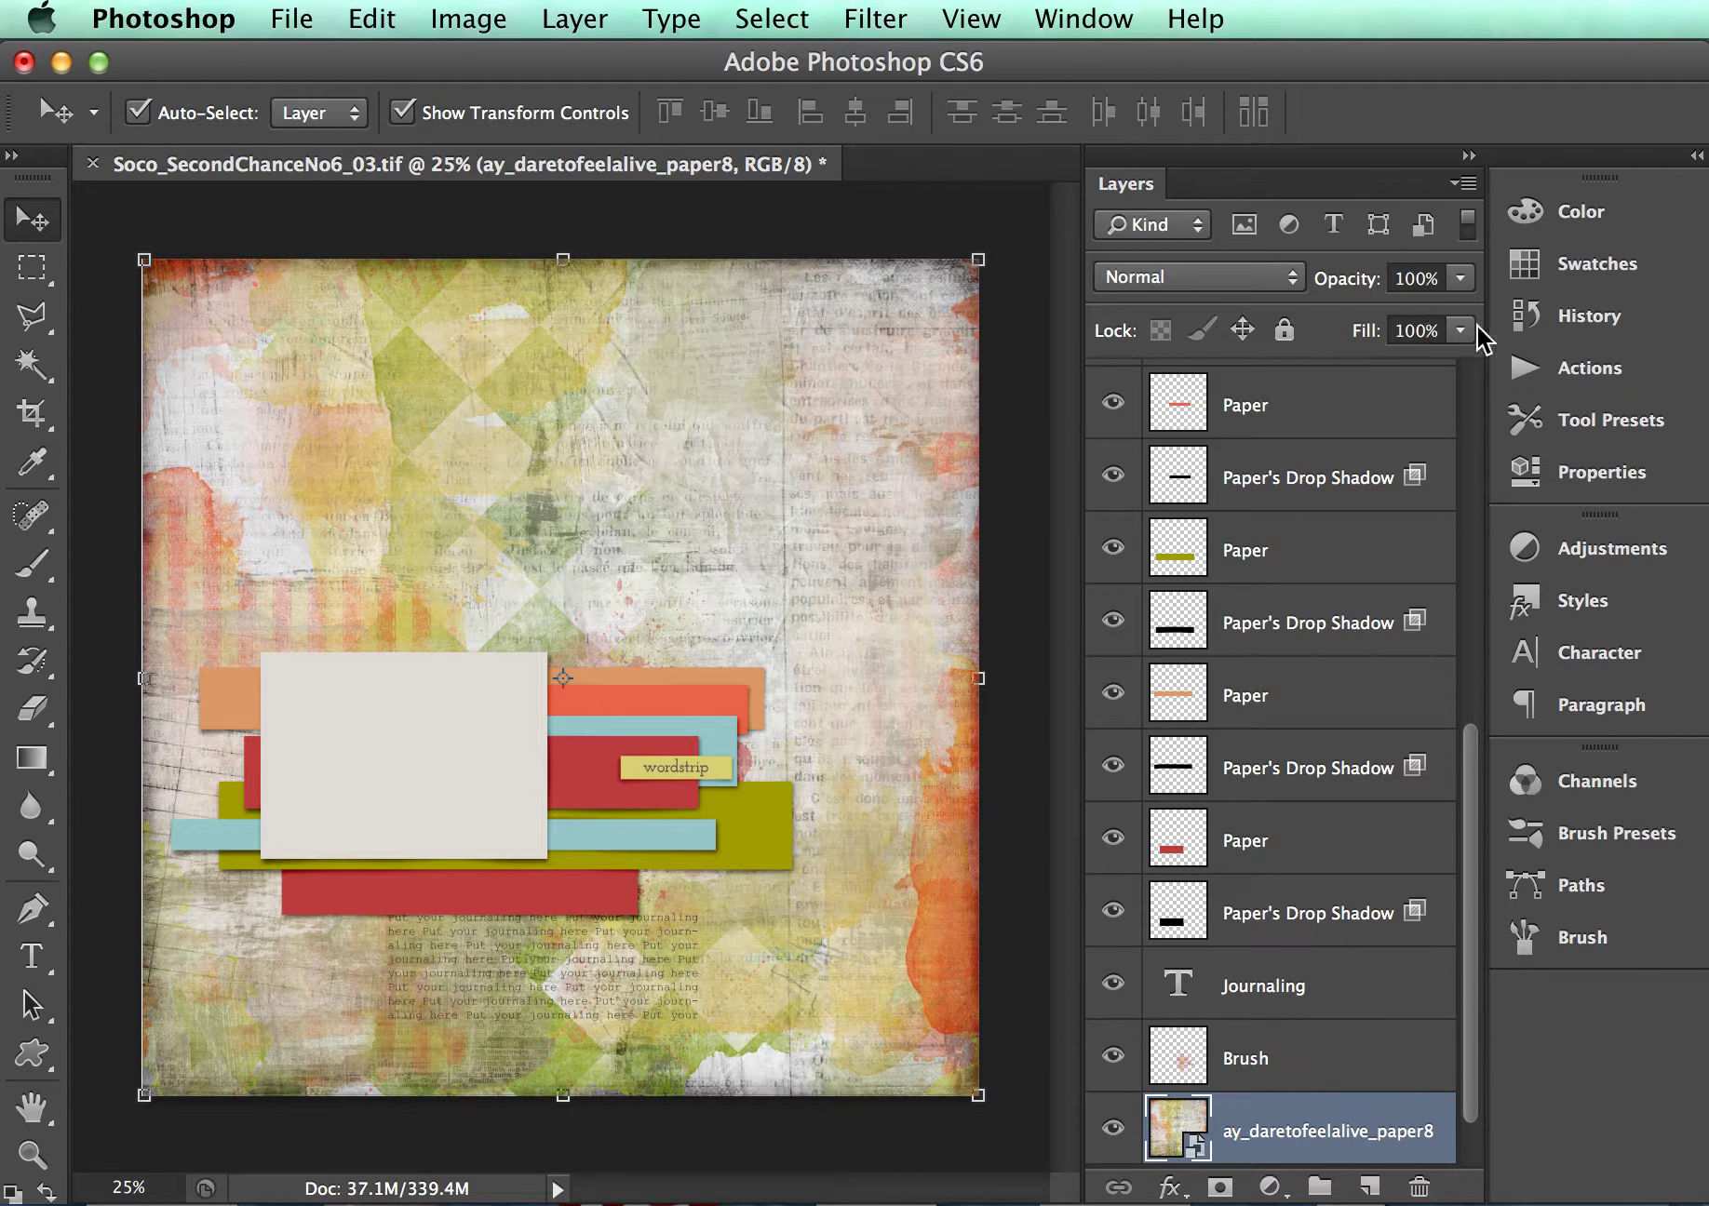
{"action": "key", "text": "super+Tab"}
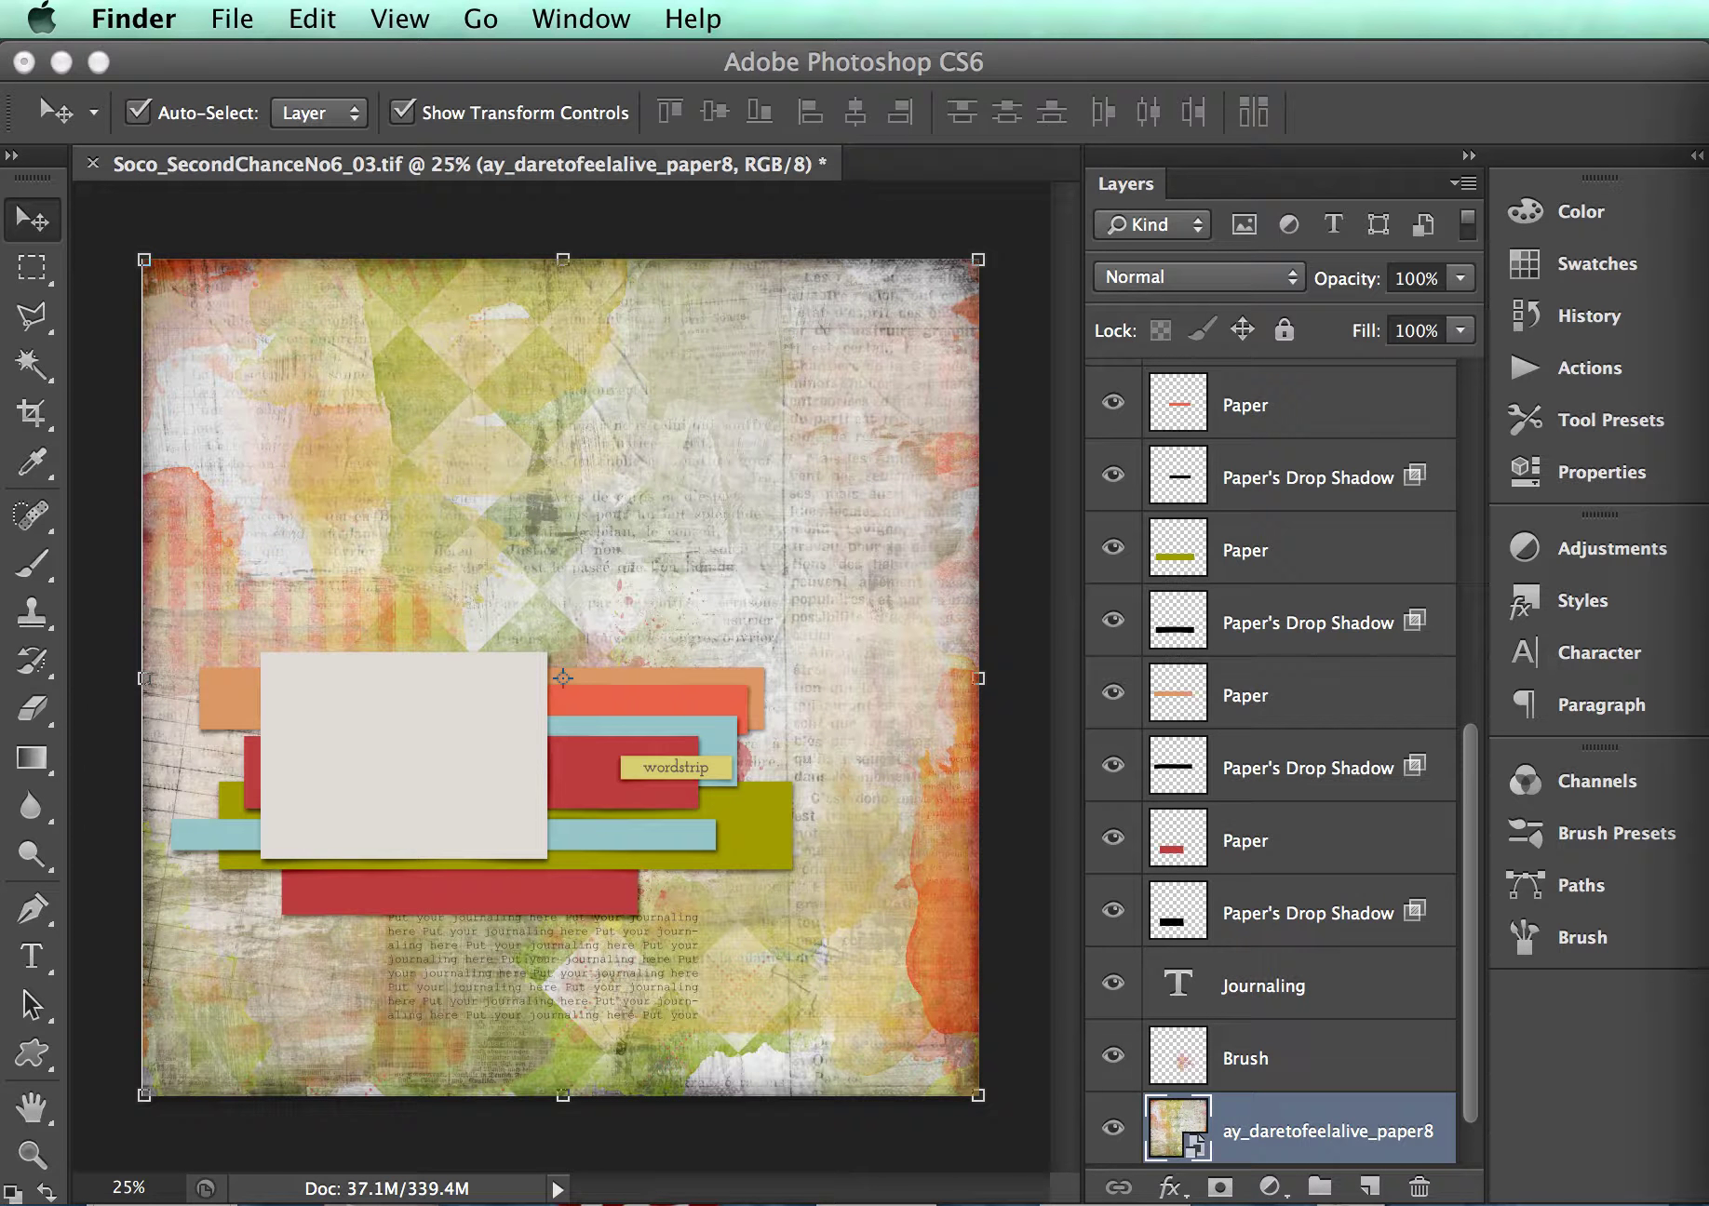
- Place the woman's photo over the grey photo block, stacked beneath the wordstrip's drop shadow
{"action": "left_click_drag", "start_coordinate": [1704, 336], "coordinate": [445, 751]}
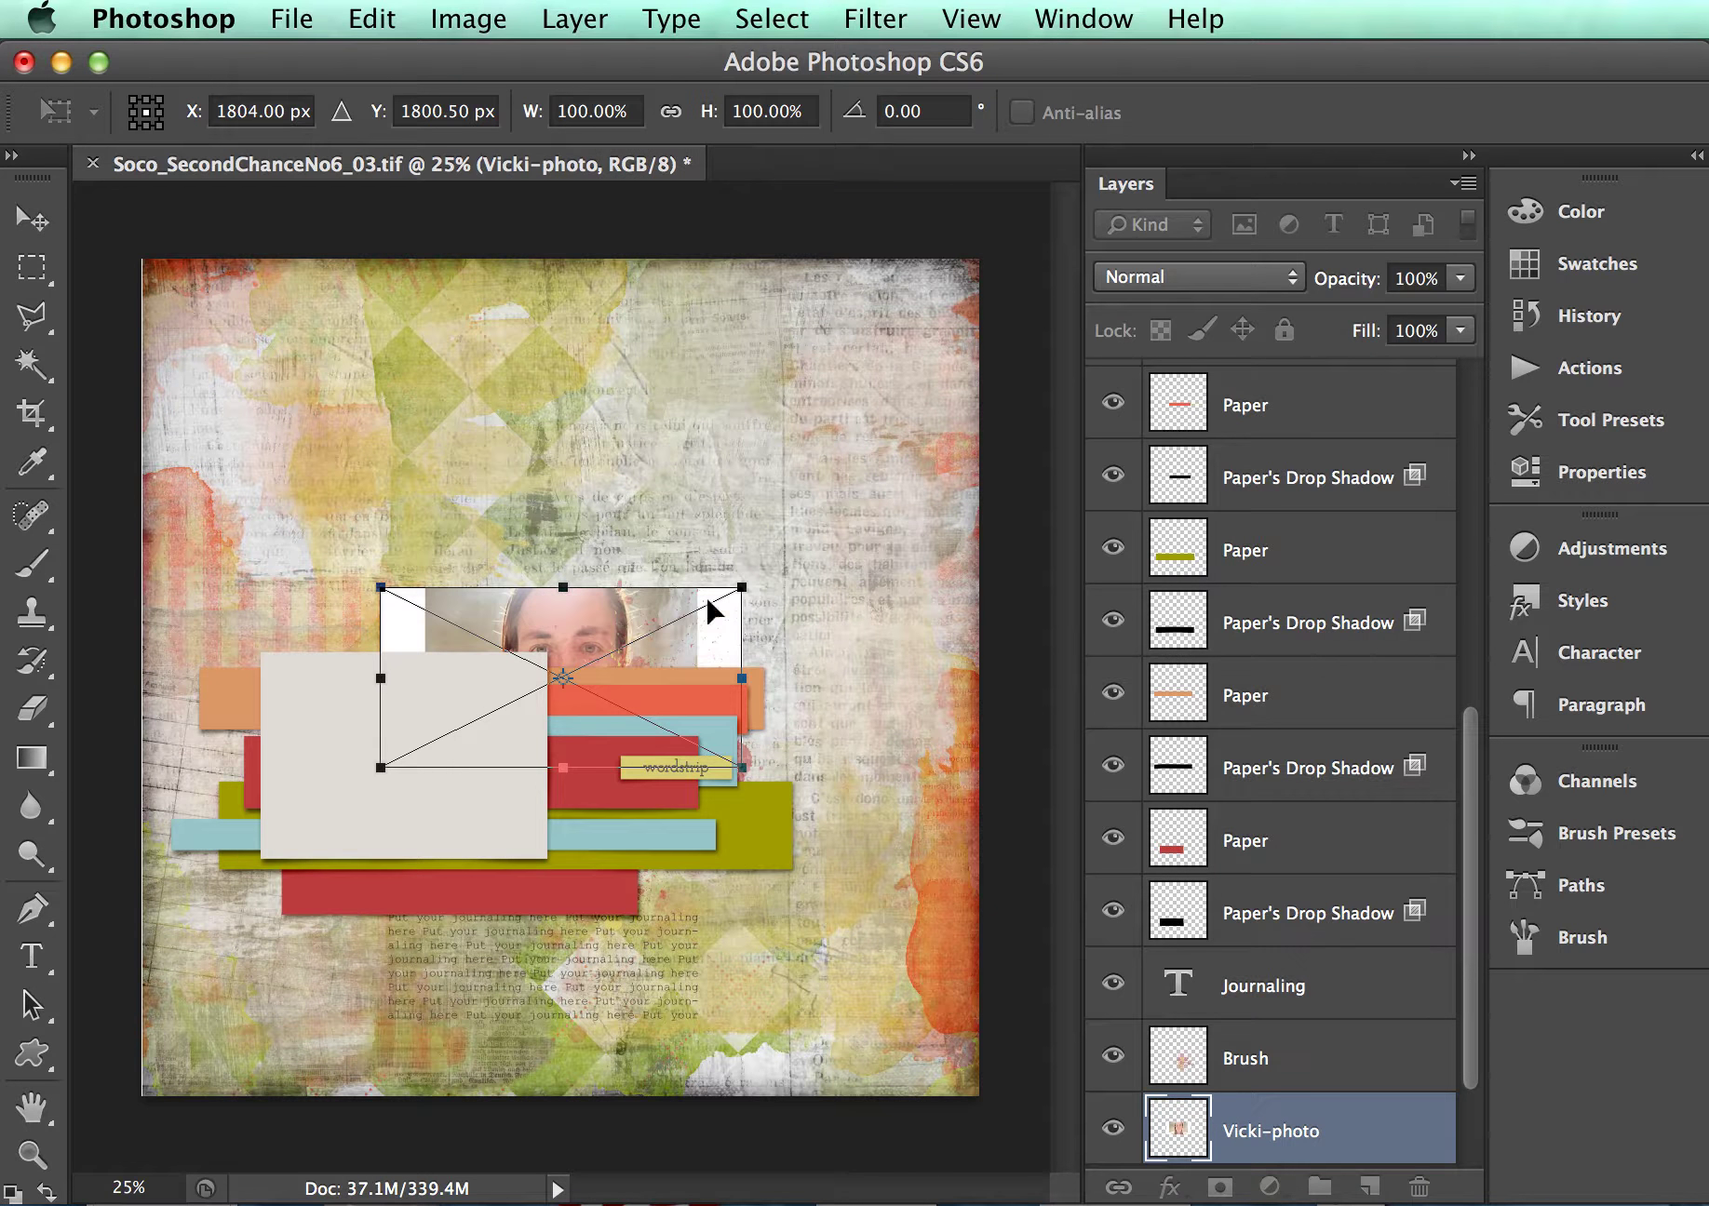
{"action": "key", "text": "Return"}
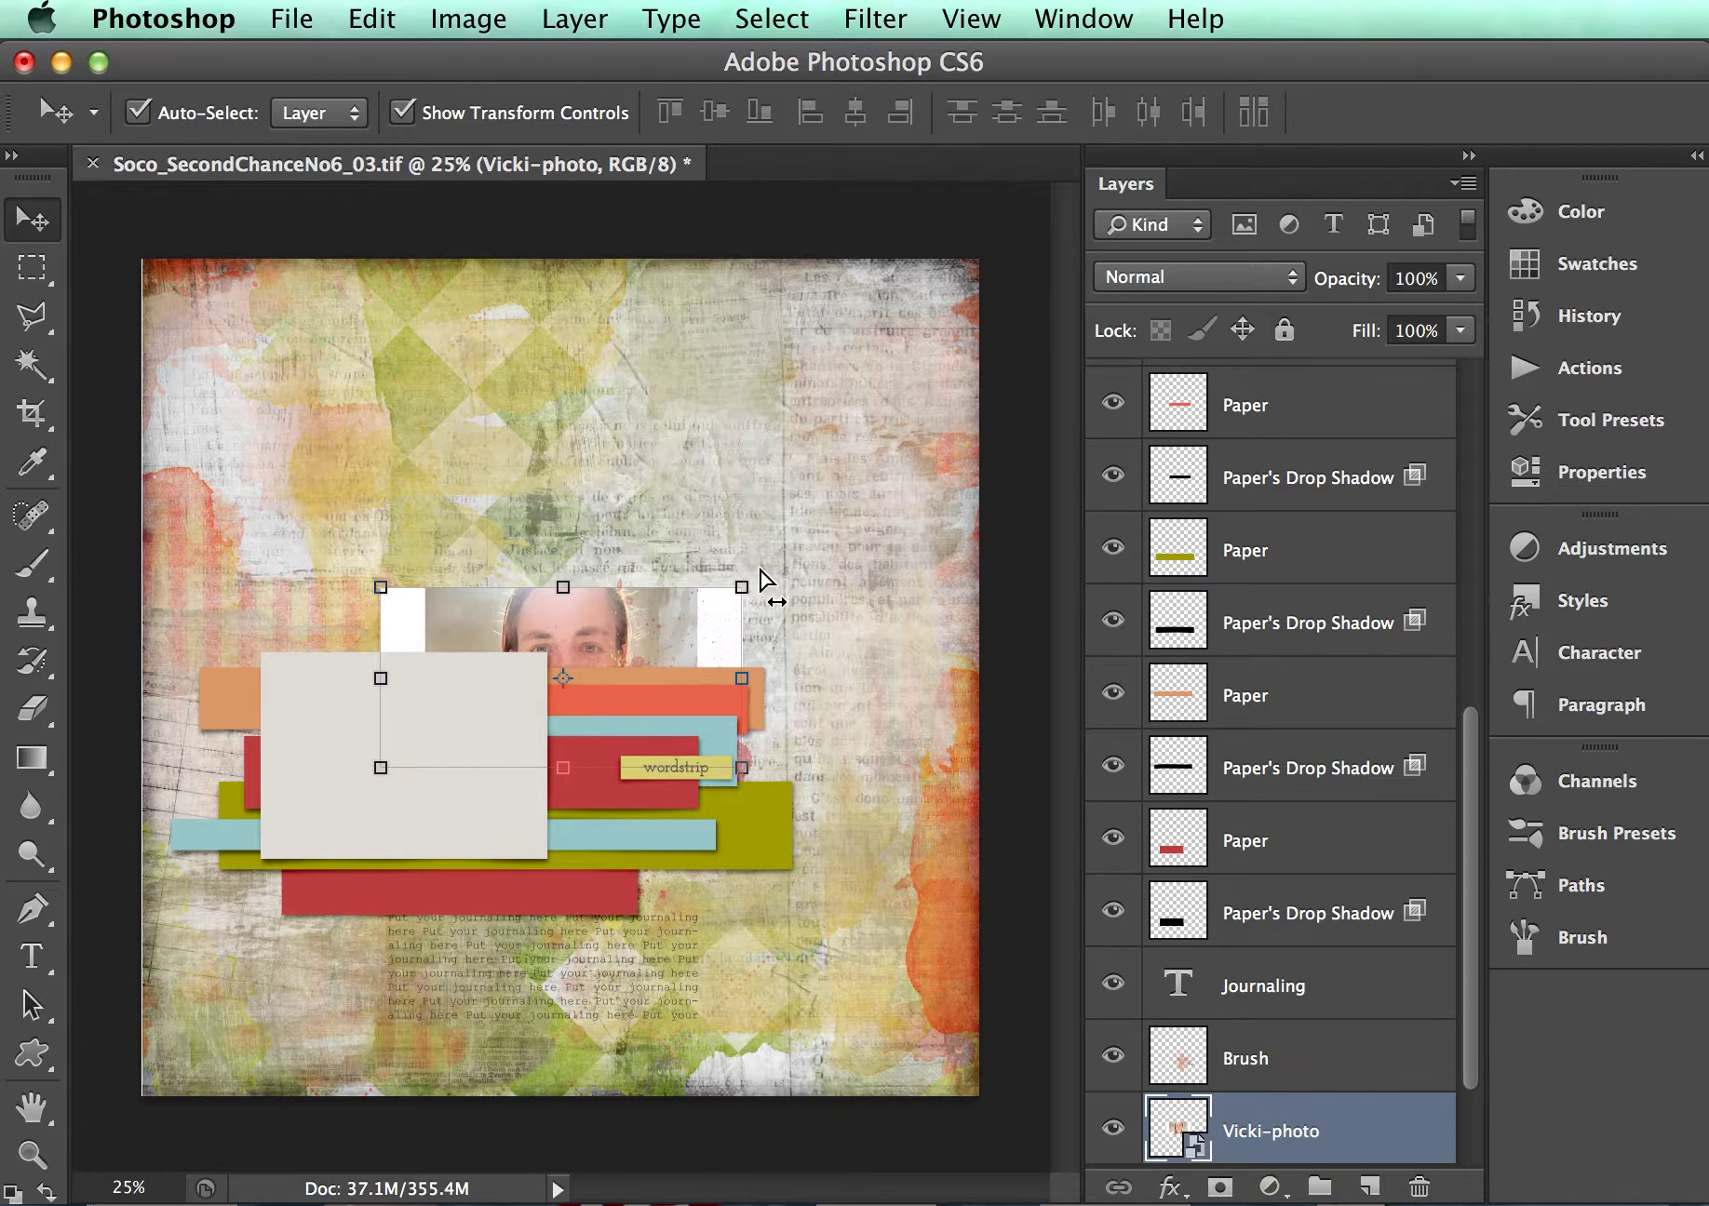
{"action": "left_click_drag", "start_coordinate": [708, 642], "coordinate": [551, 714]}
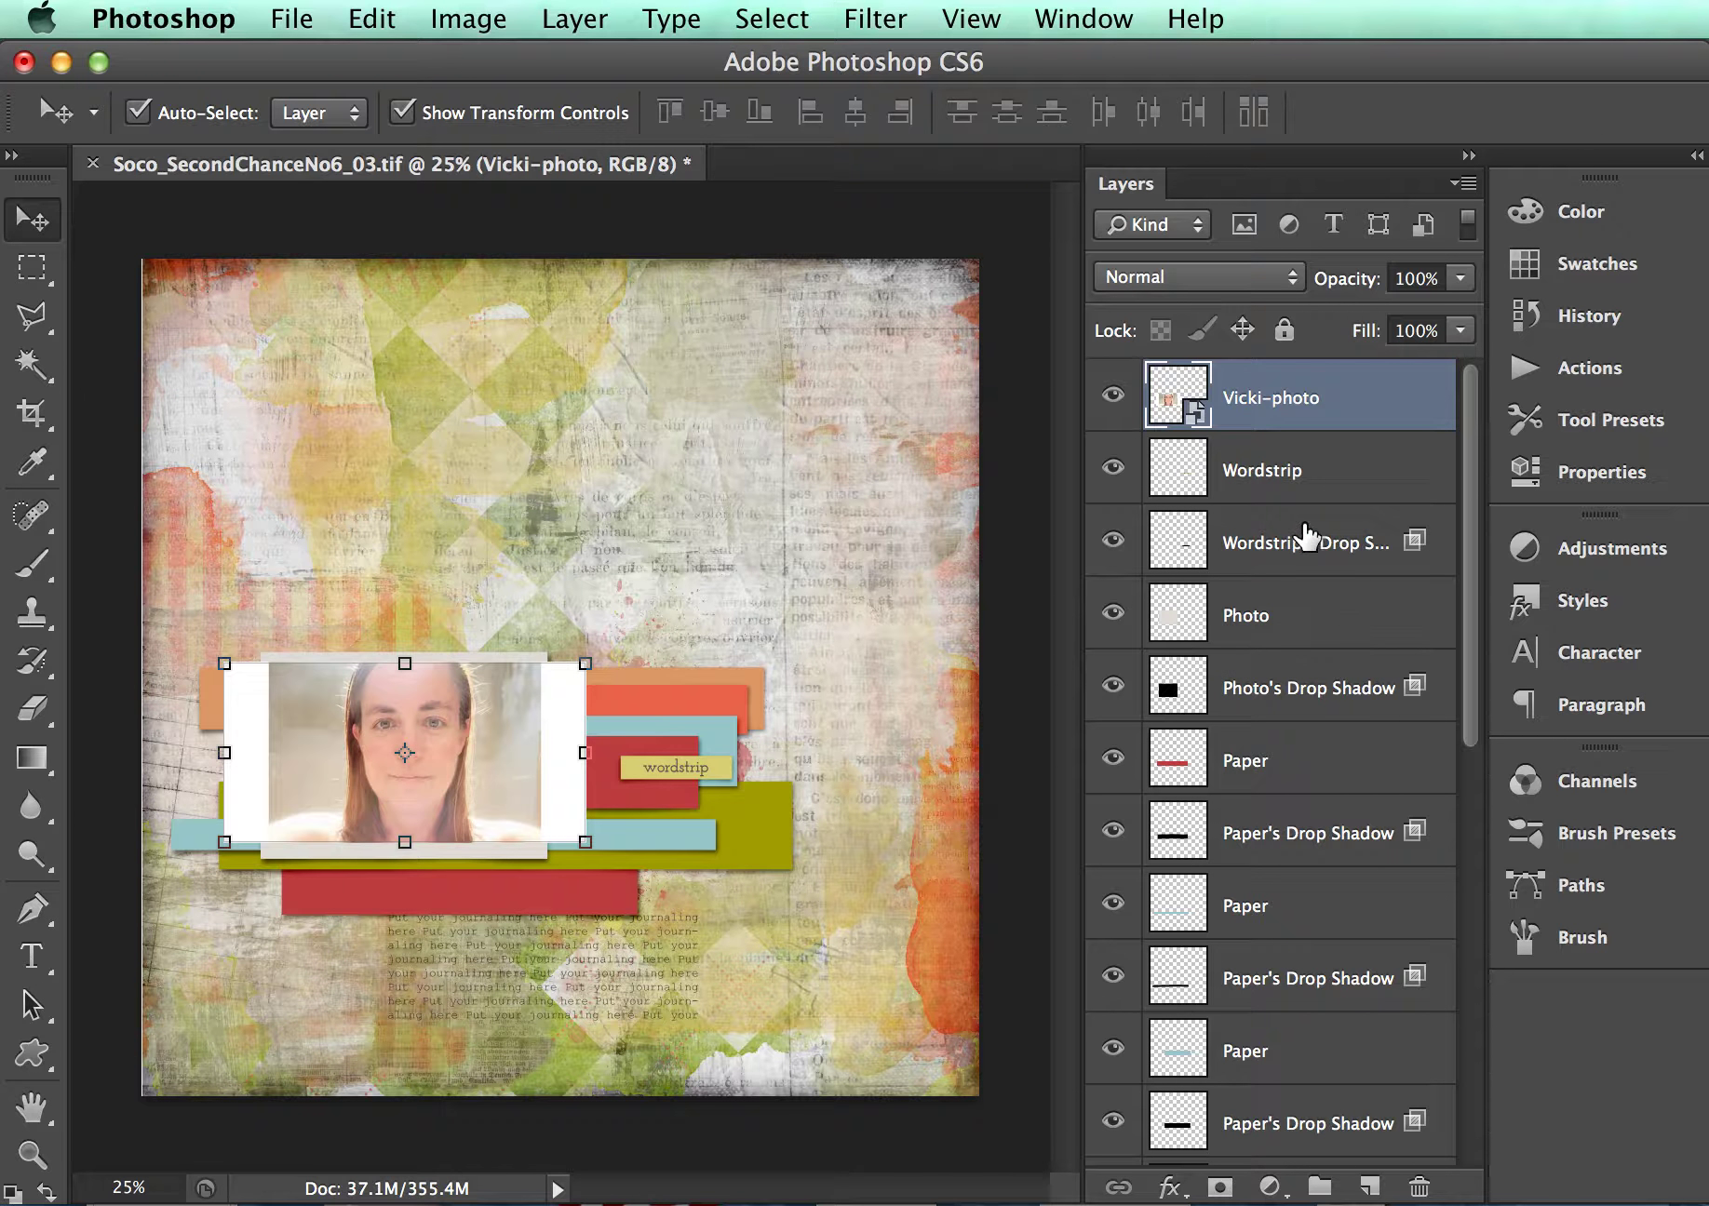
{"action": "left_click_drag", "start_coordinate": [1342, 389], "coordinate": [1281, 568]}
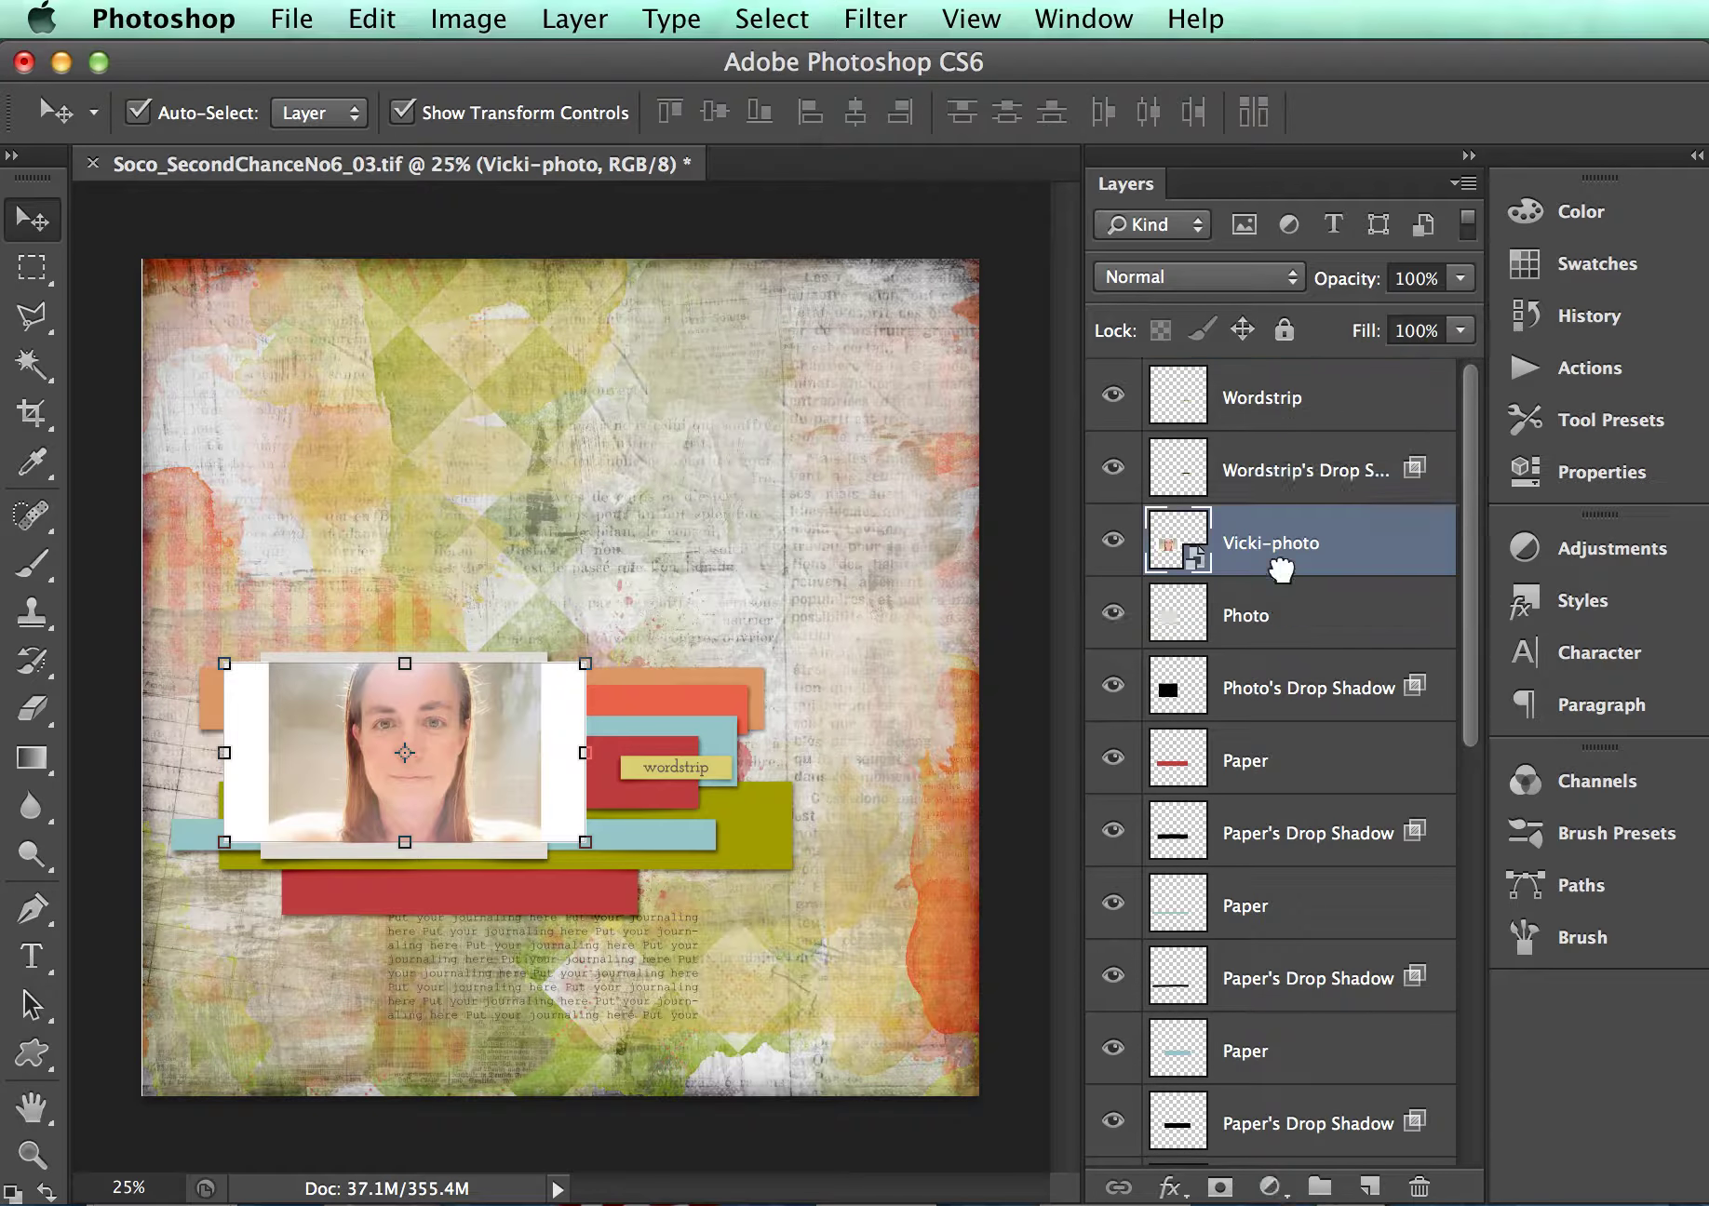
{"action": "left_click", "coordinate": [1295, 612]}
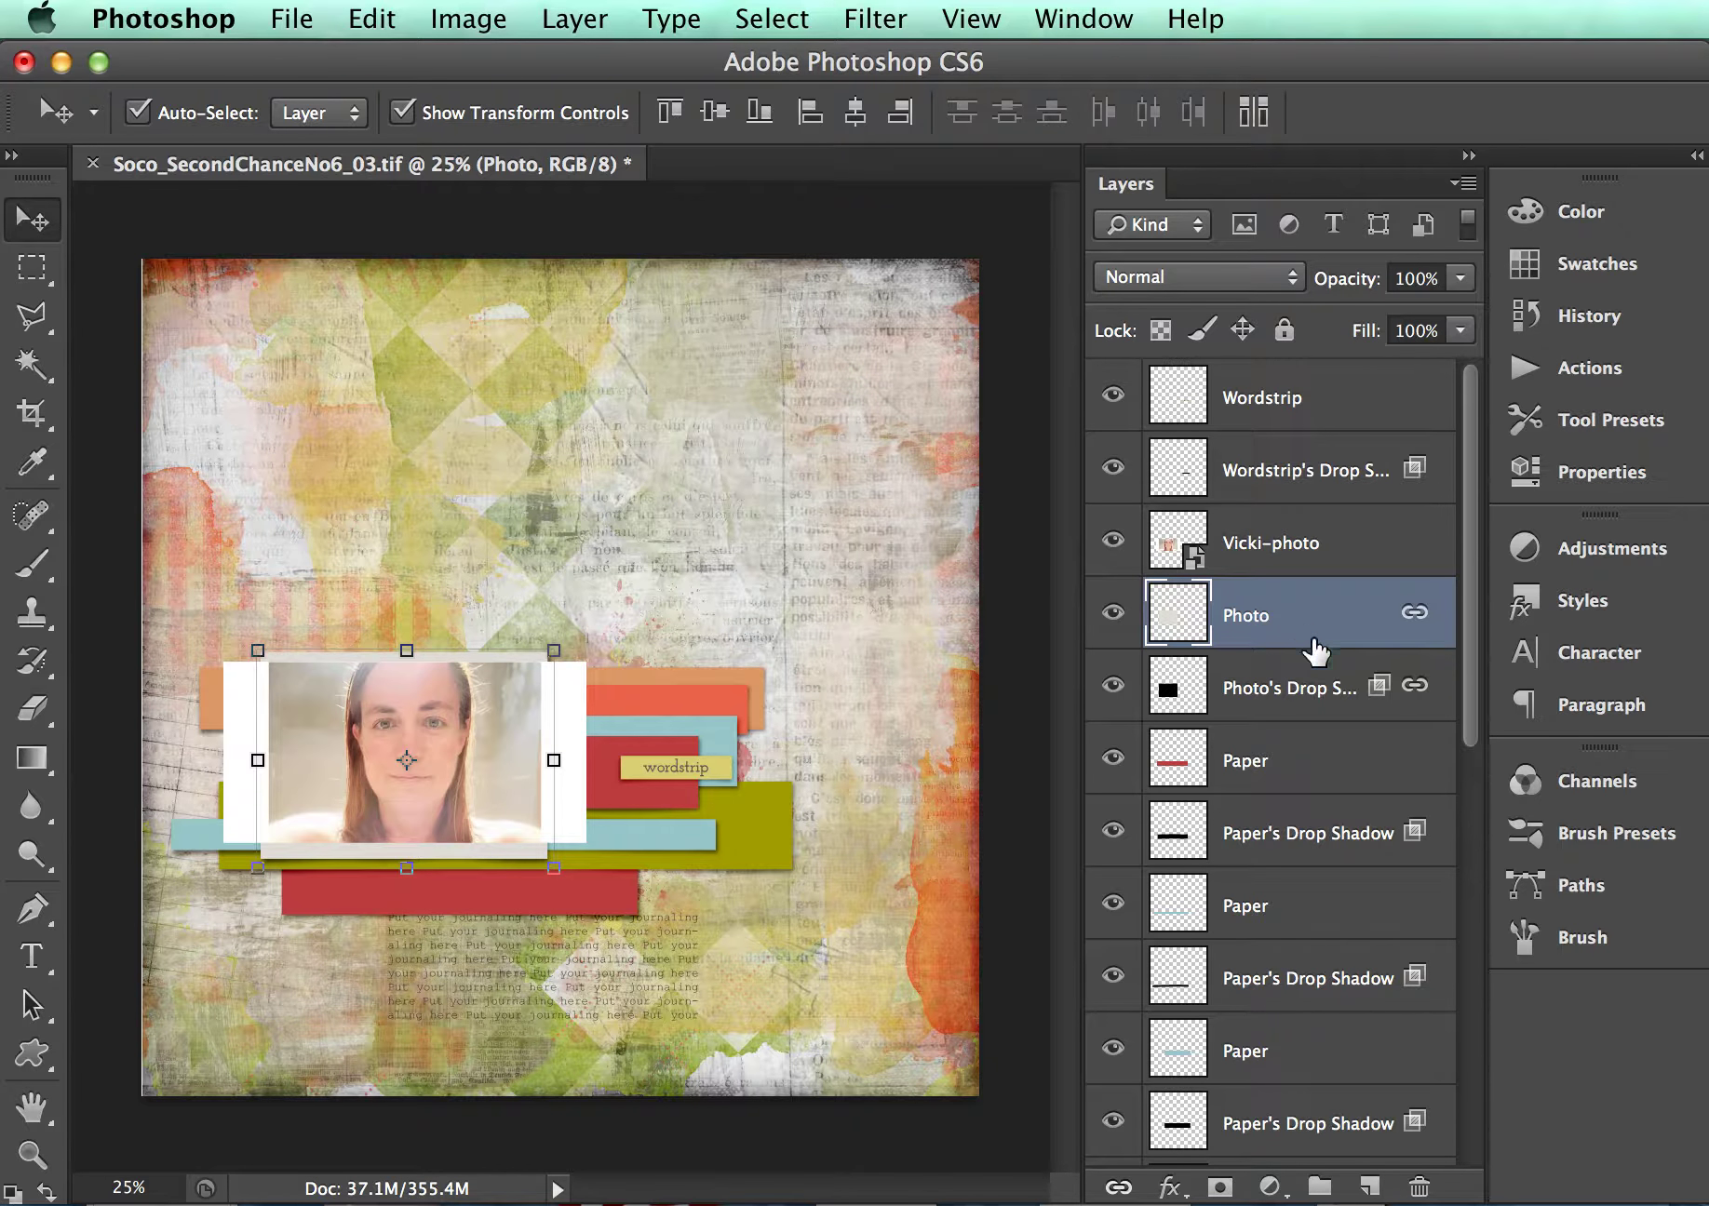
- Delete the grey placeholder and scale Photo's Drop Shadow to 123.35% × 85.34%, nudged down-right
{"action": "left_click", "coordinate": [1420, 1190]}
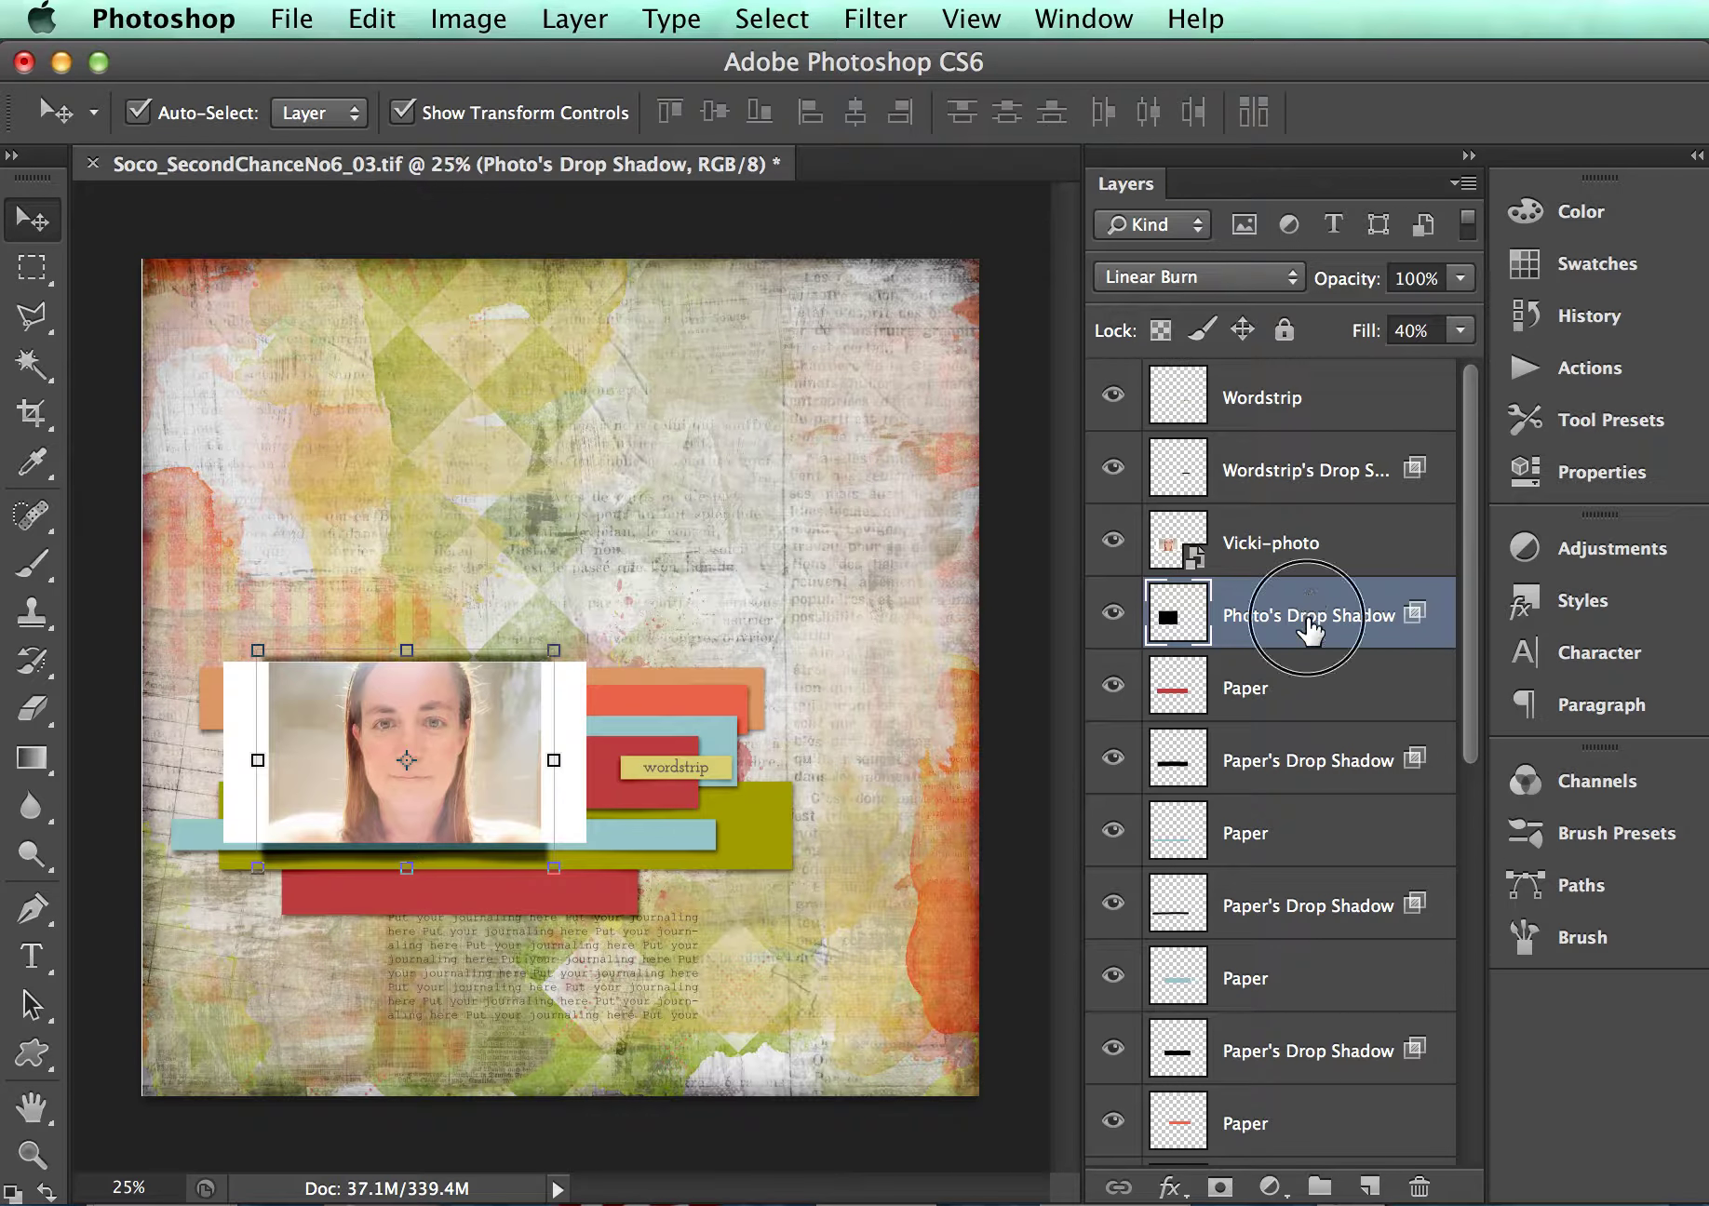
{"action": "left_click", "coordinate": [413, 650]}
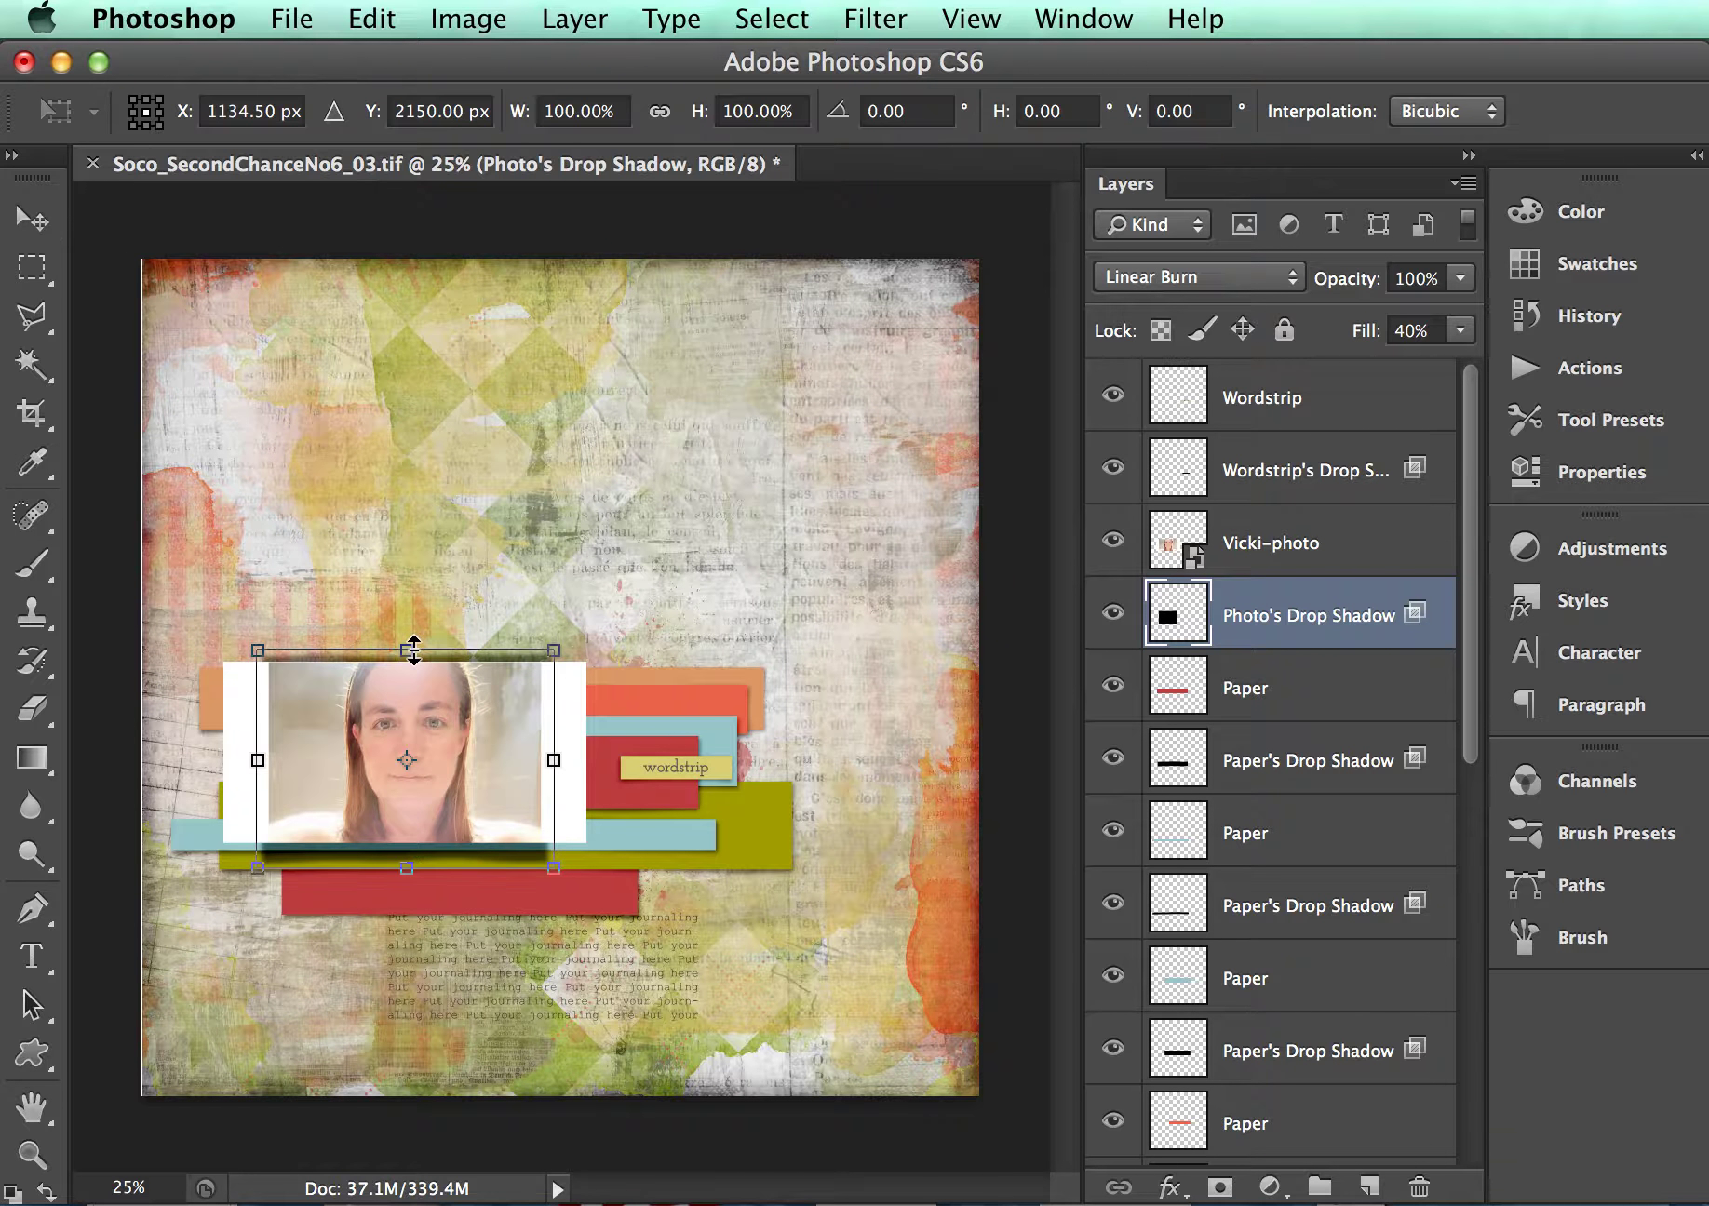
{"action": "left_click_drag", "start_coordinate": [413, 650], "coordinate": [413, 663]}
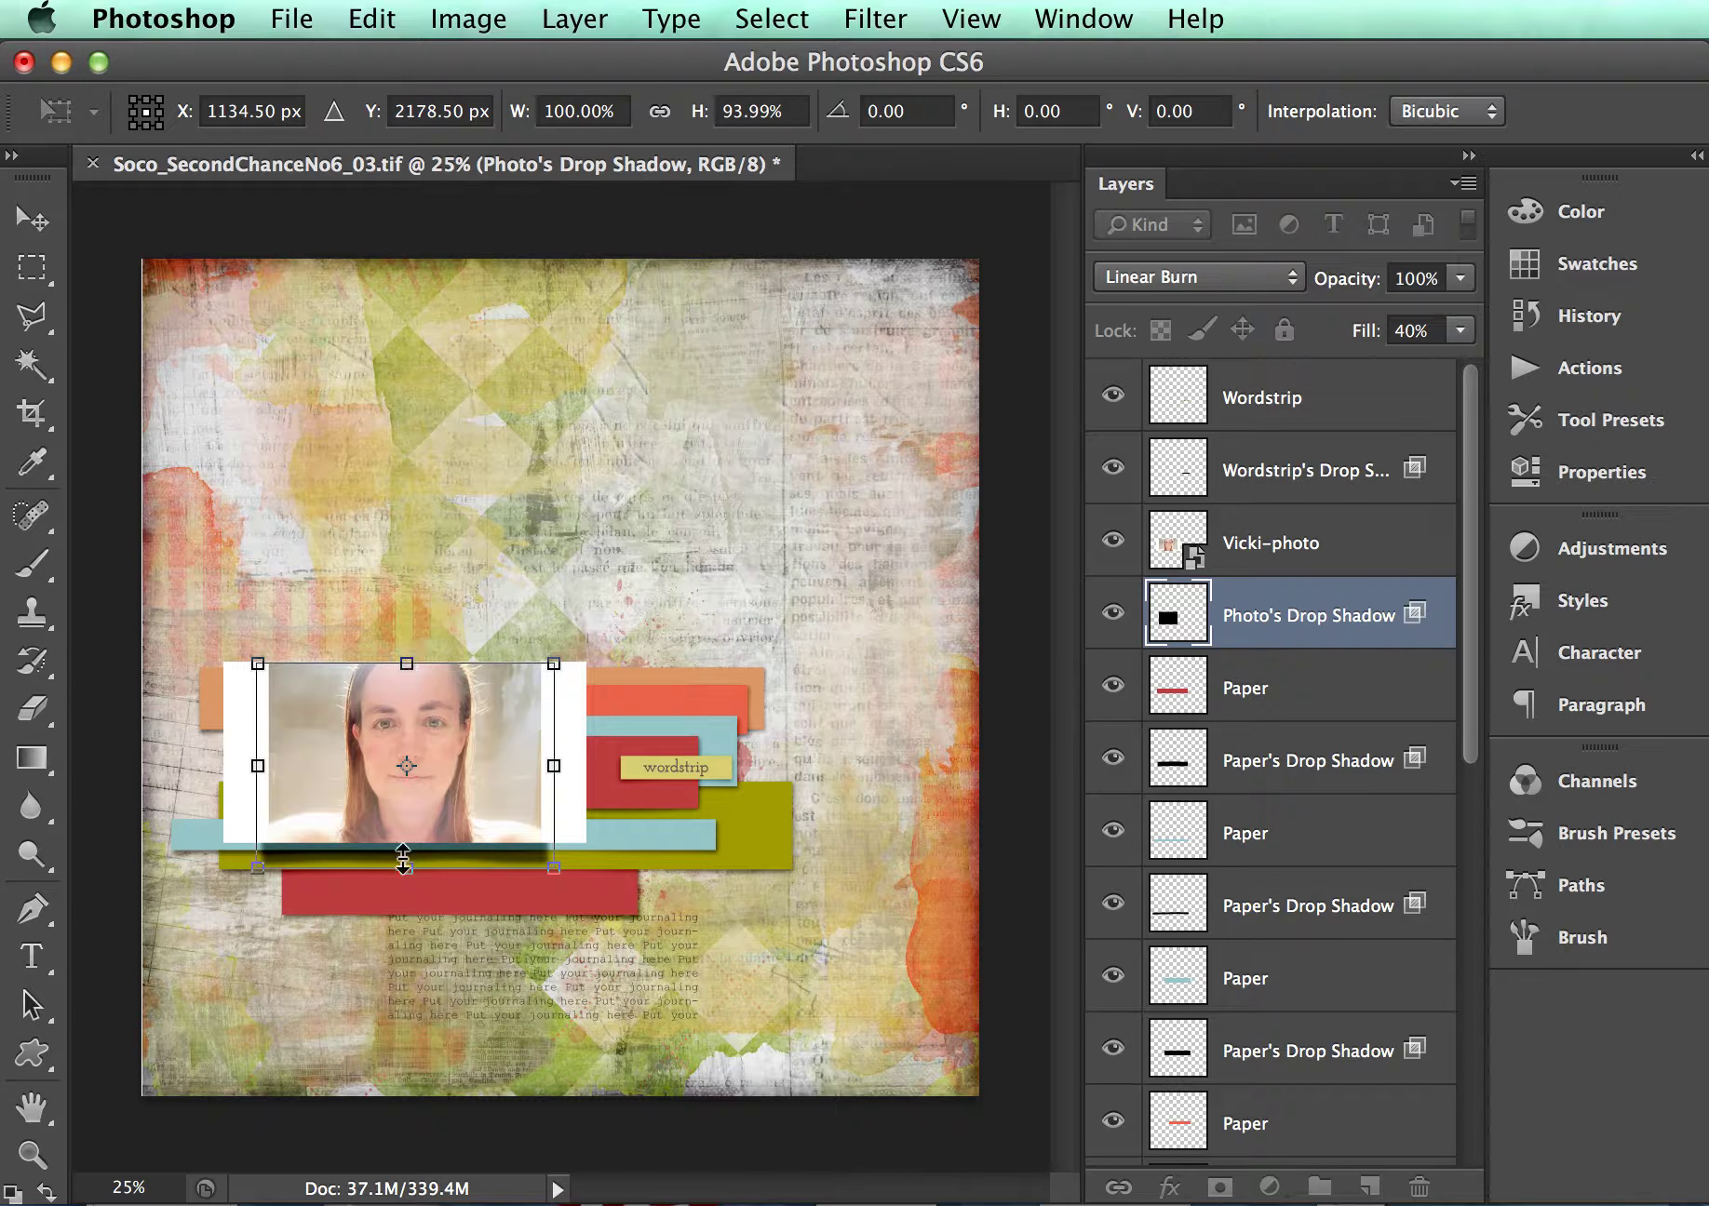
{"action": "mouse_move", "coordinate": [404, 871]}
{"action": "left_mouse_down"}
{"action": "mouse_move", "coordinate": [421, 875]}
{"action": "mouse_move", "coordinate": [414, 858]}
{"action": "left_mouse_up"}
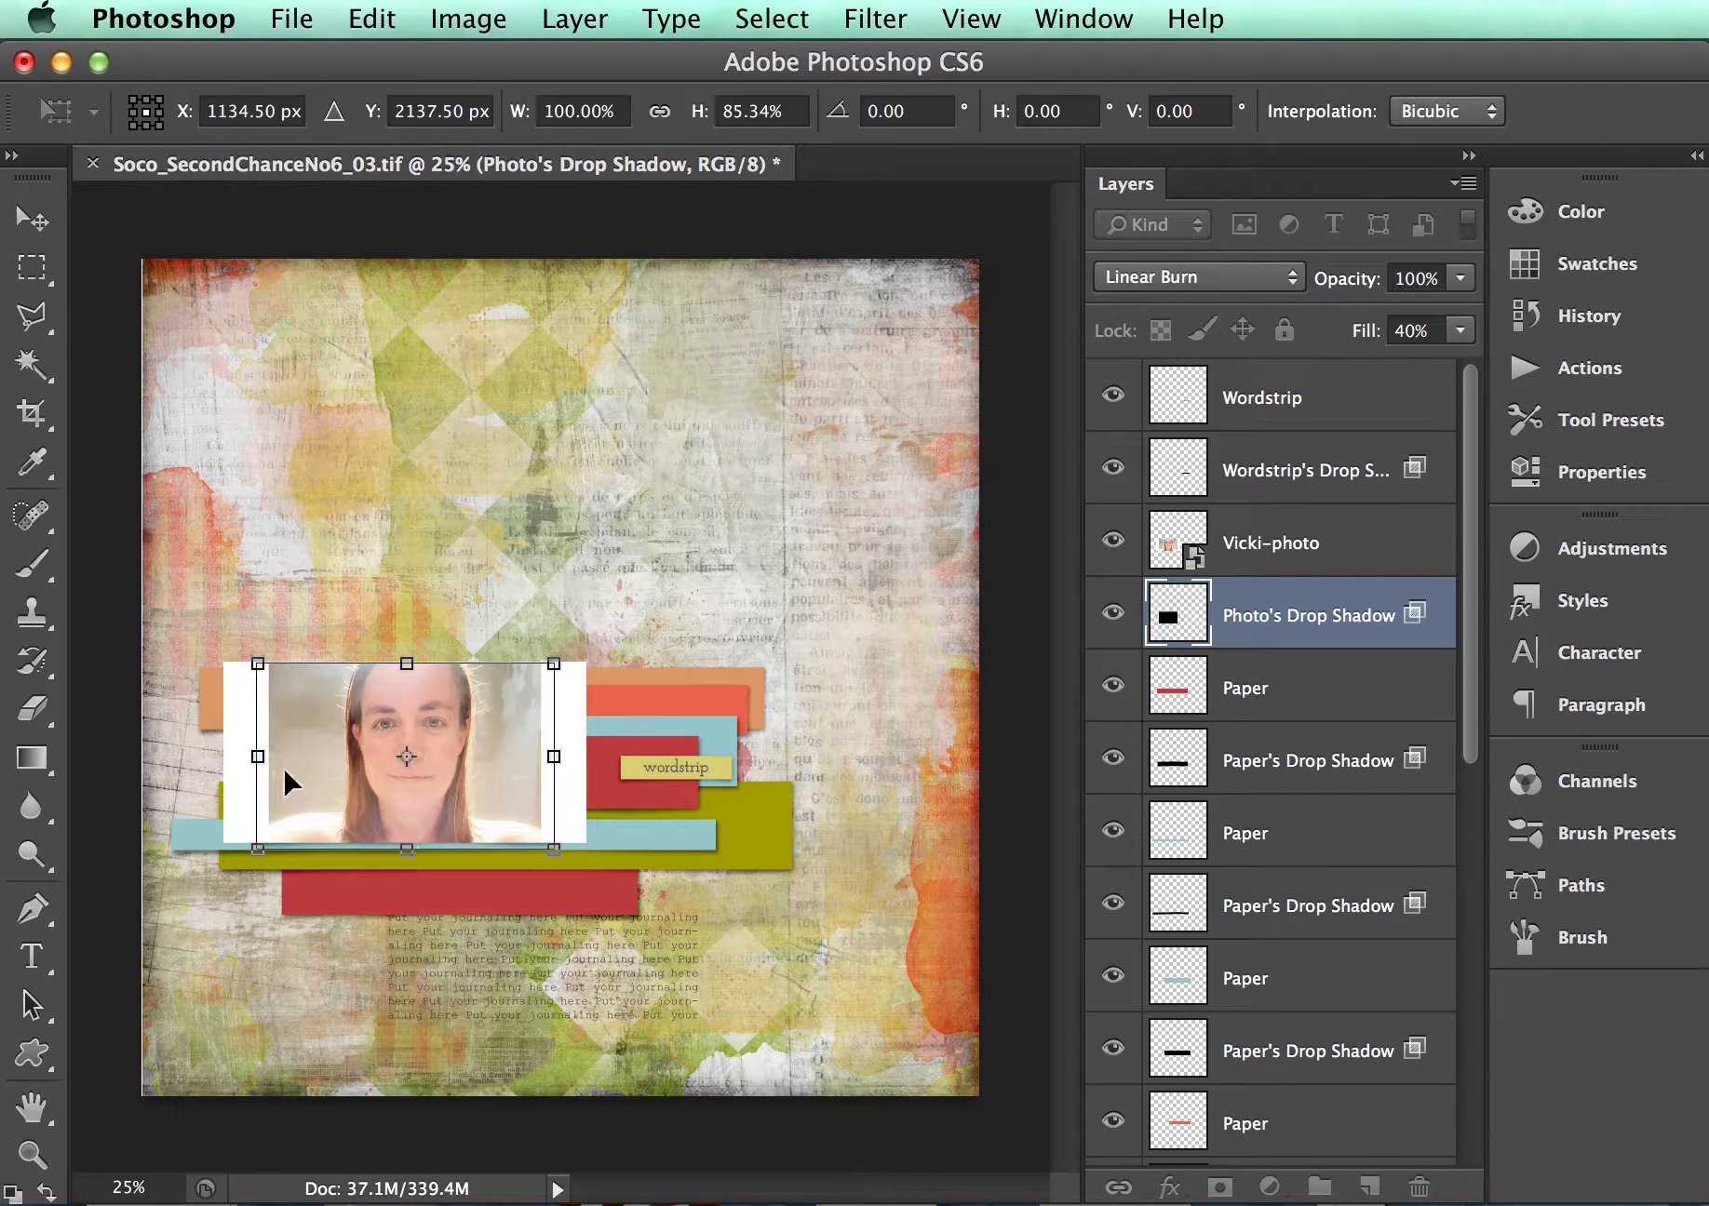
{"action": "left_click_drag", "start_coordinate": [244, 755], "coordinate": [214, 752]}
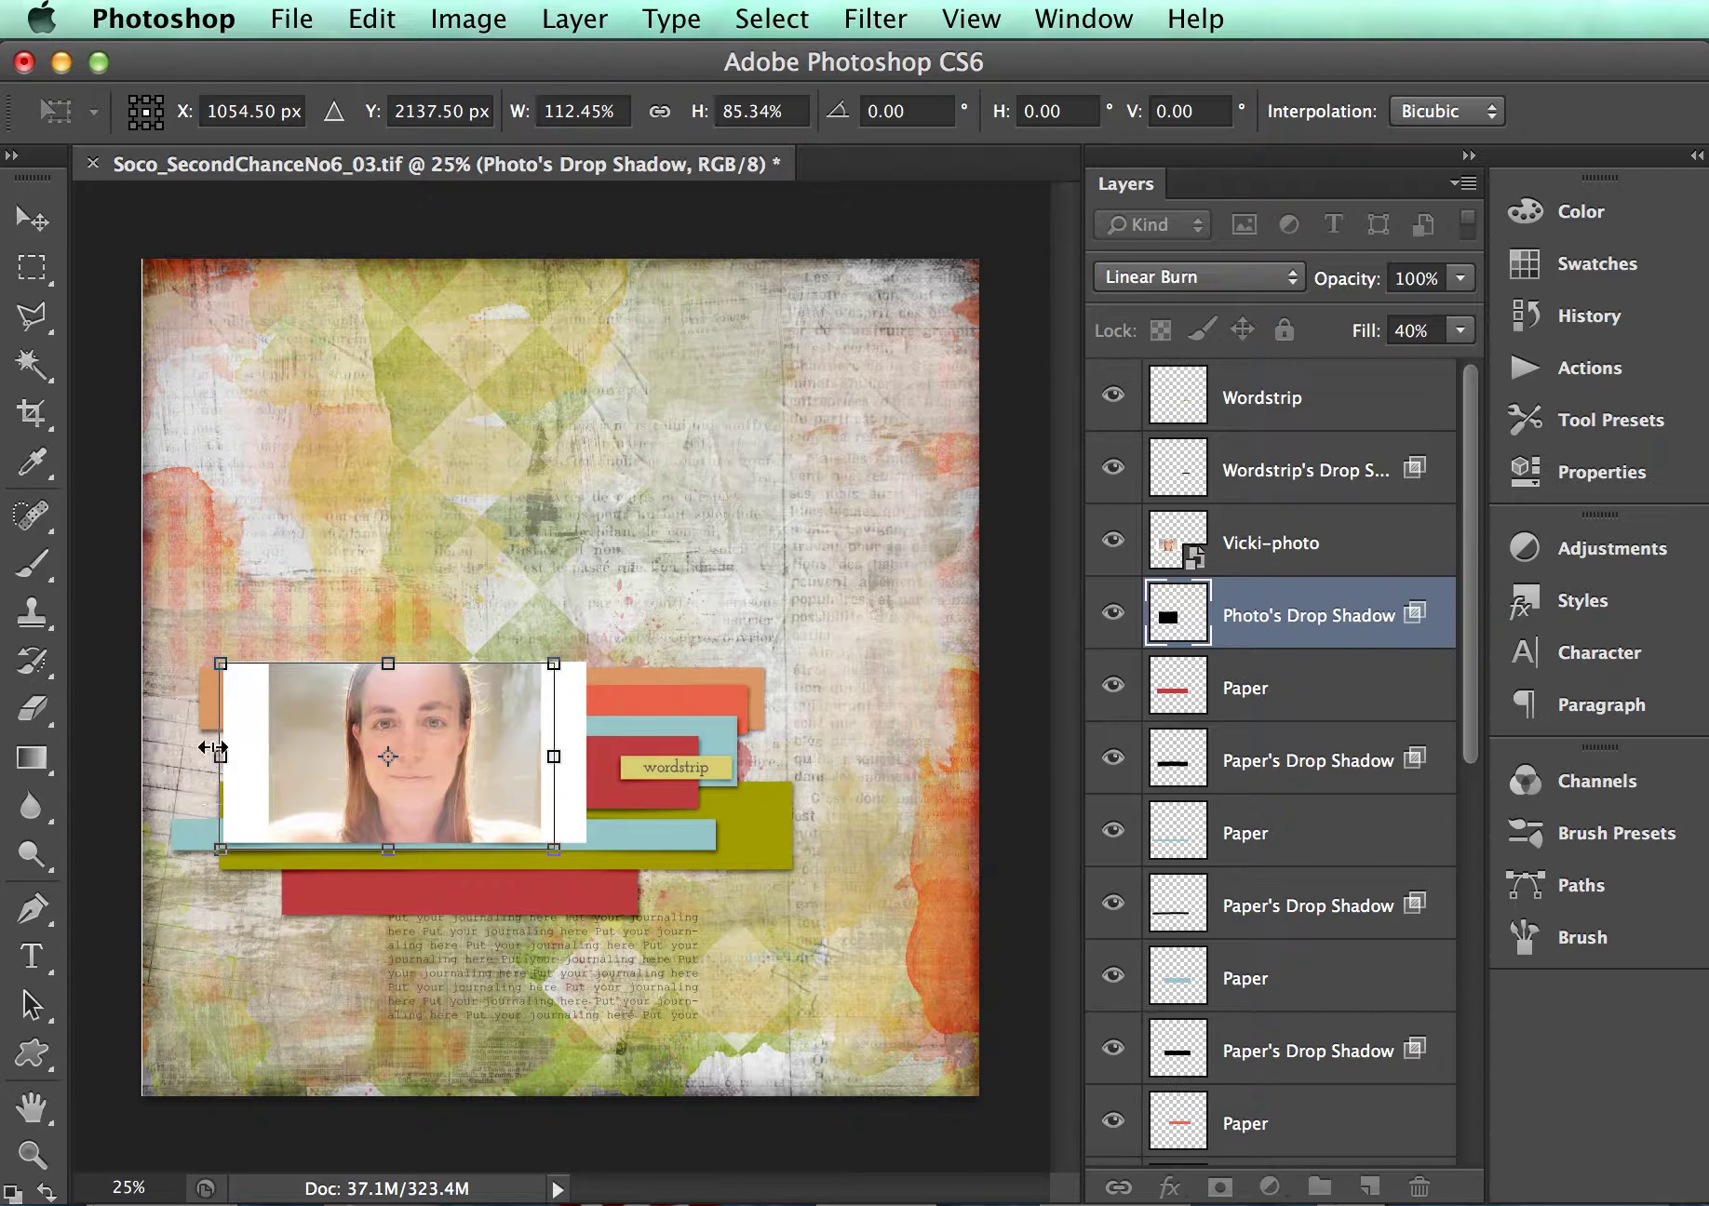
{"action": "left_click_drag", "start_coordinate": [553, 756], "coordinate": [588, 762]}
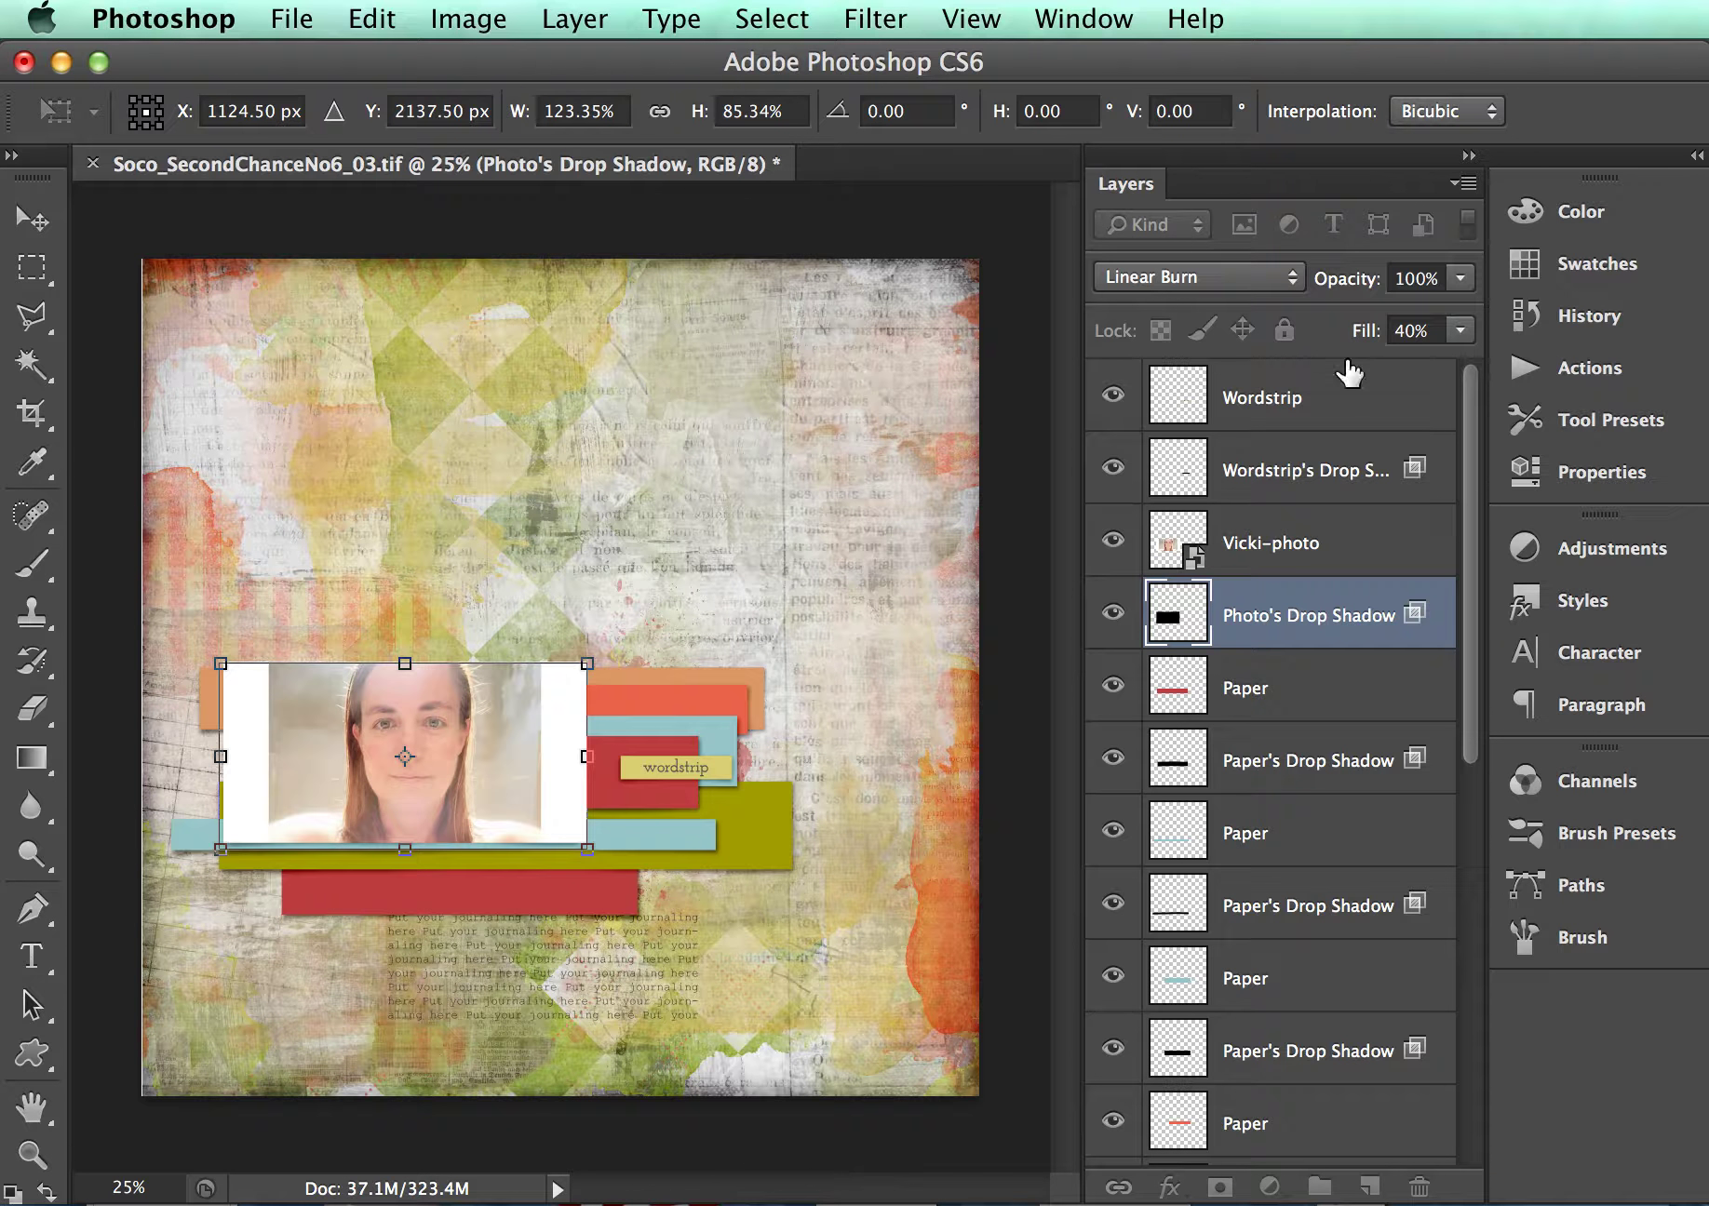
{"action": "key", "text": "Down"}
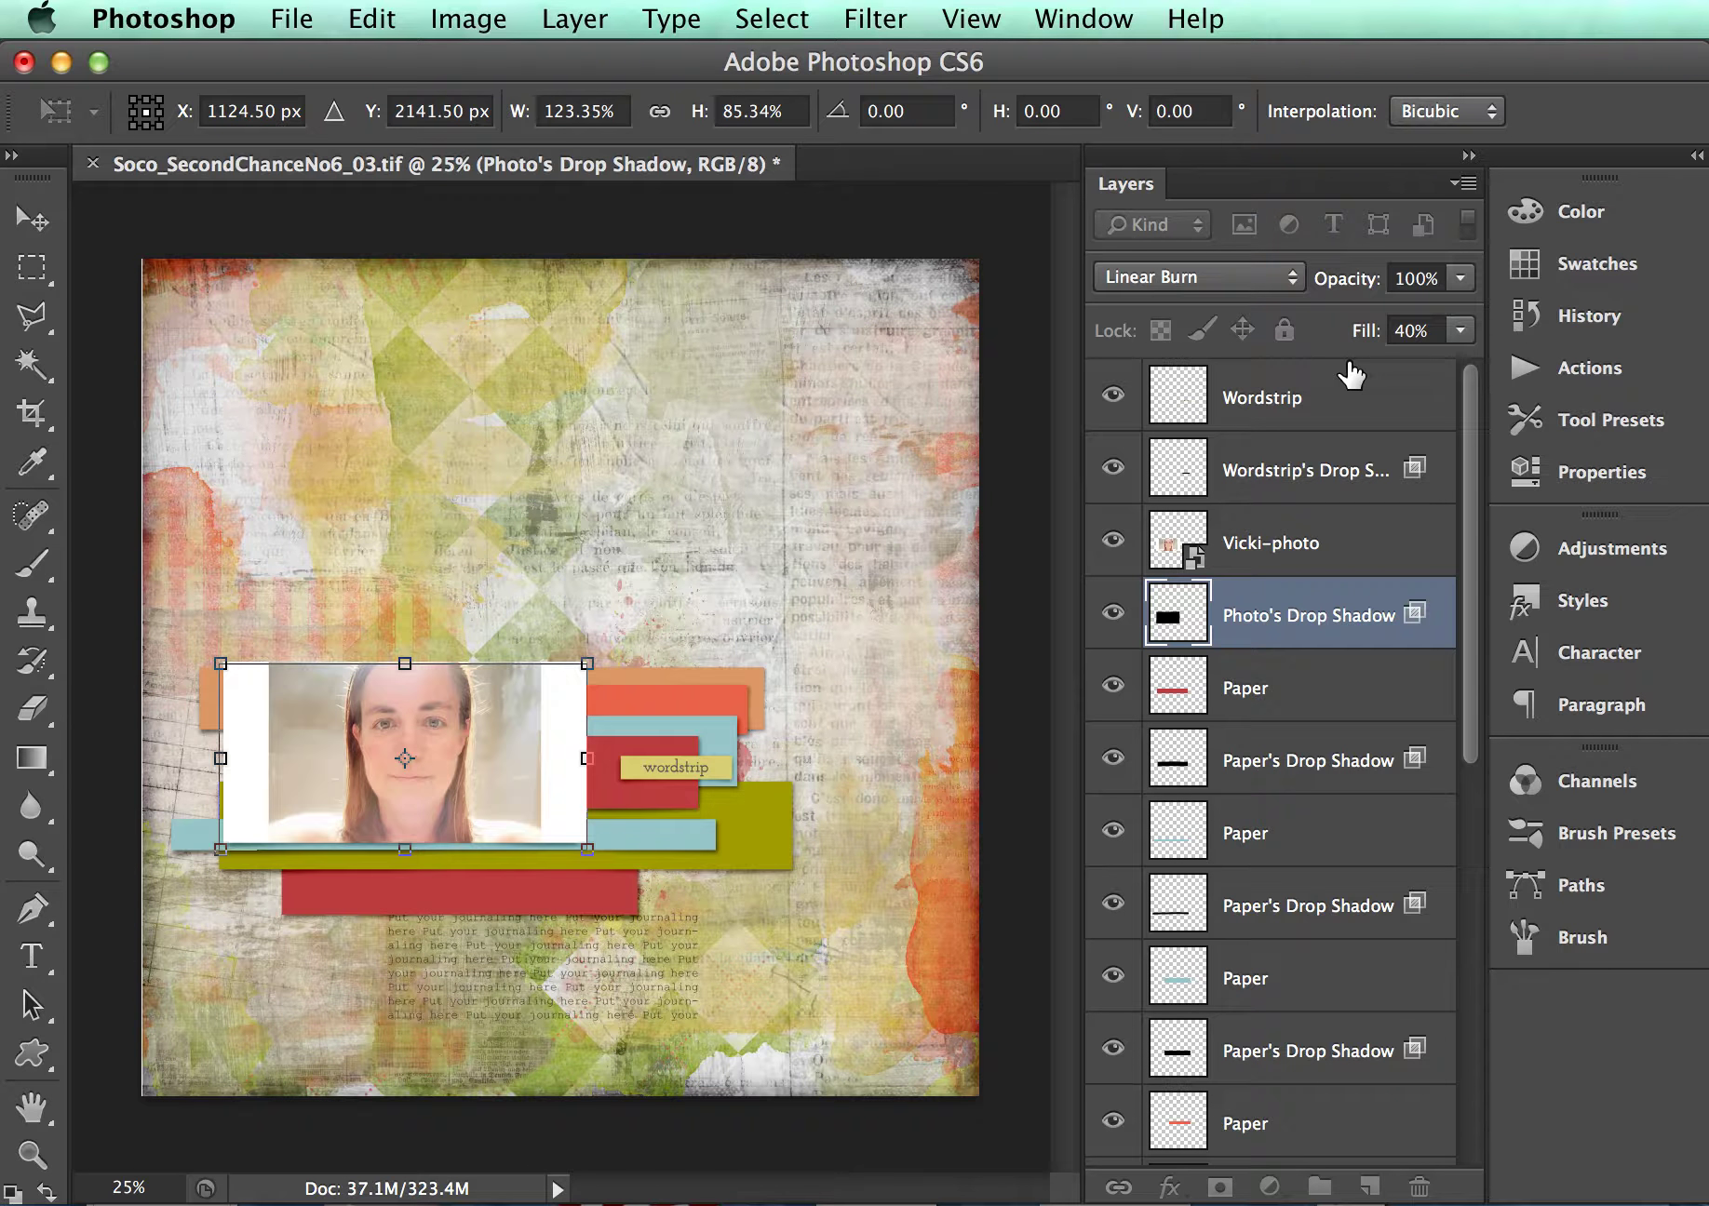
{"action": "key", "text": "Right"}
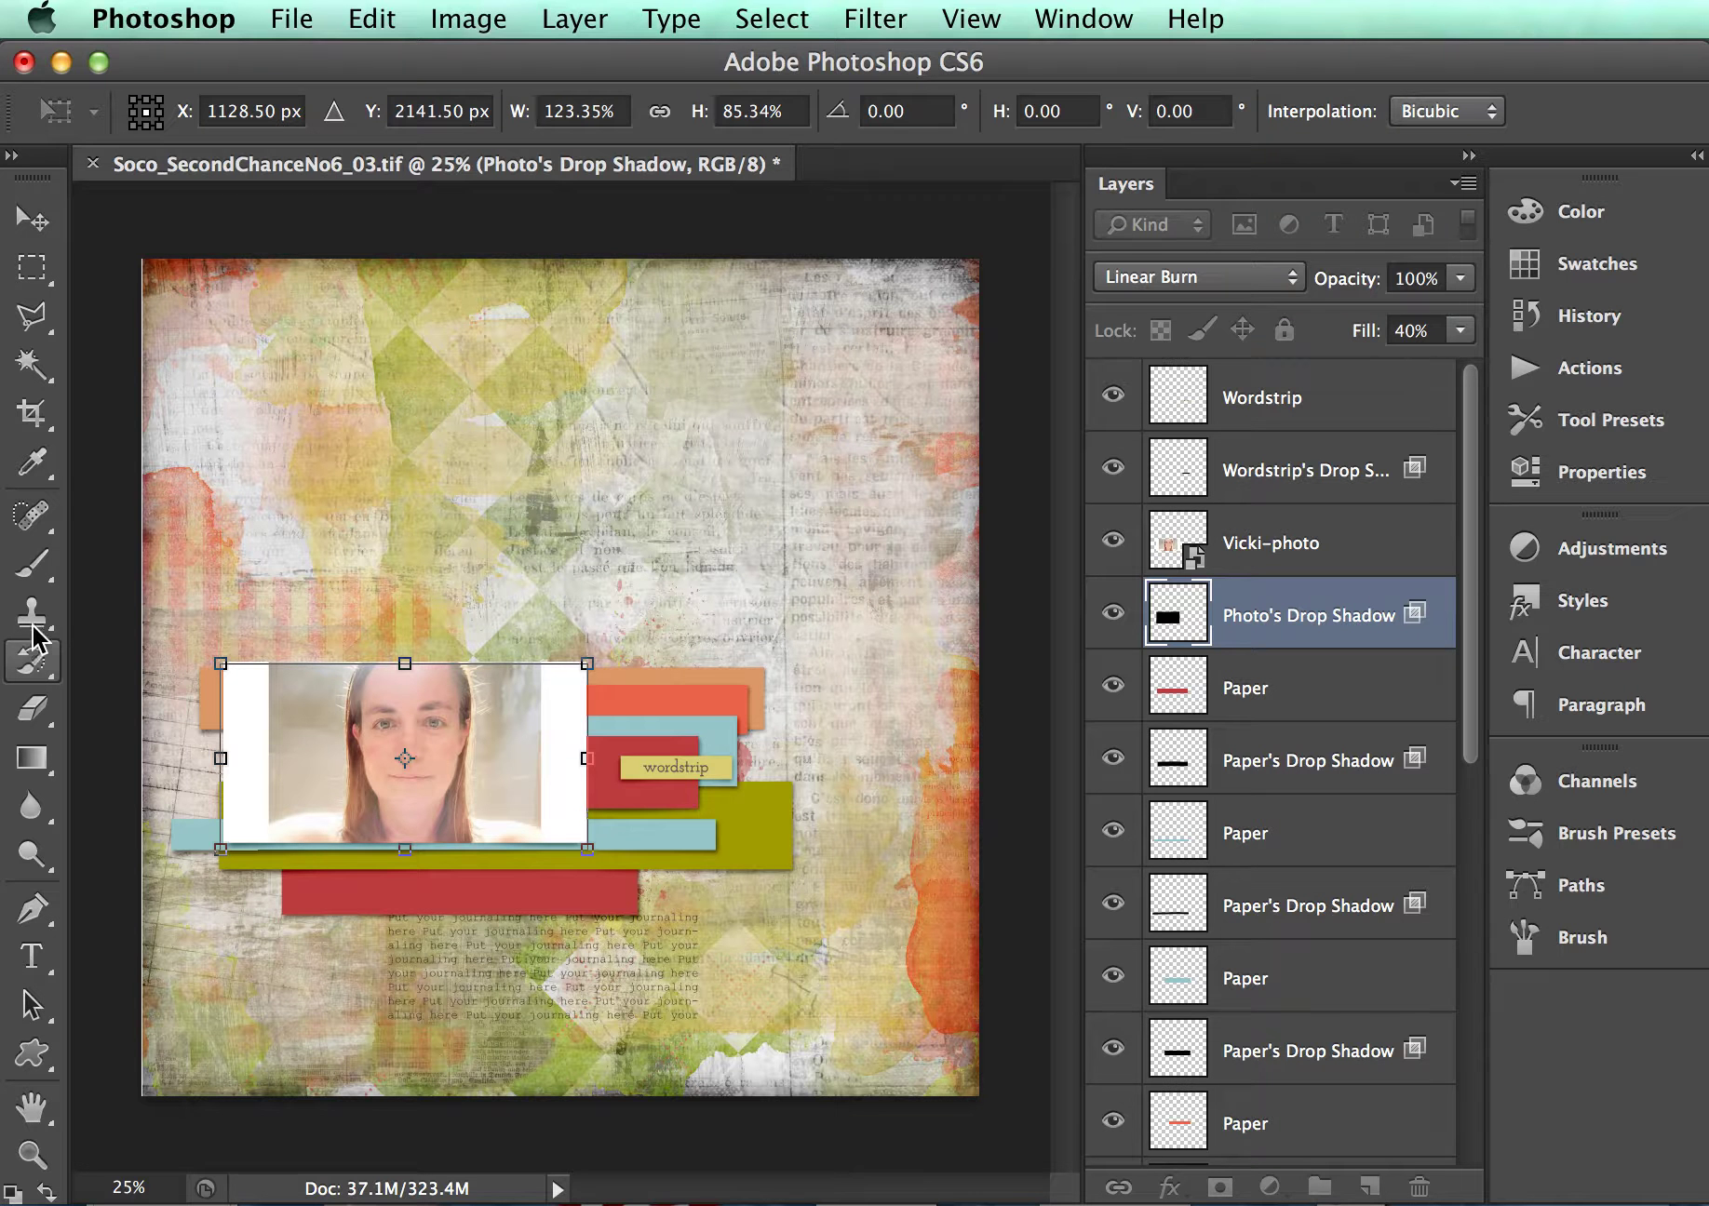
{"action": "left_click", "coordinate": [33, 565]}
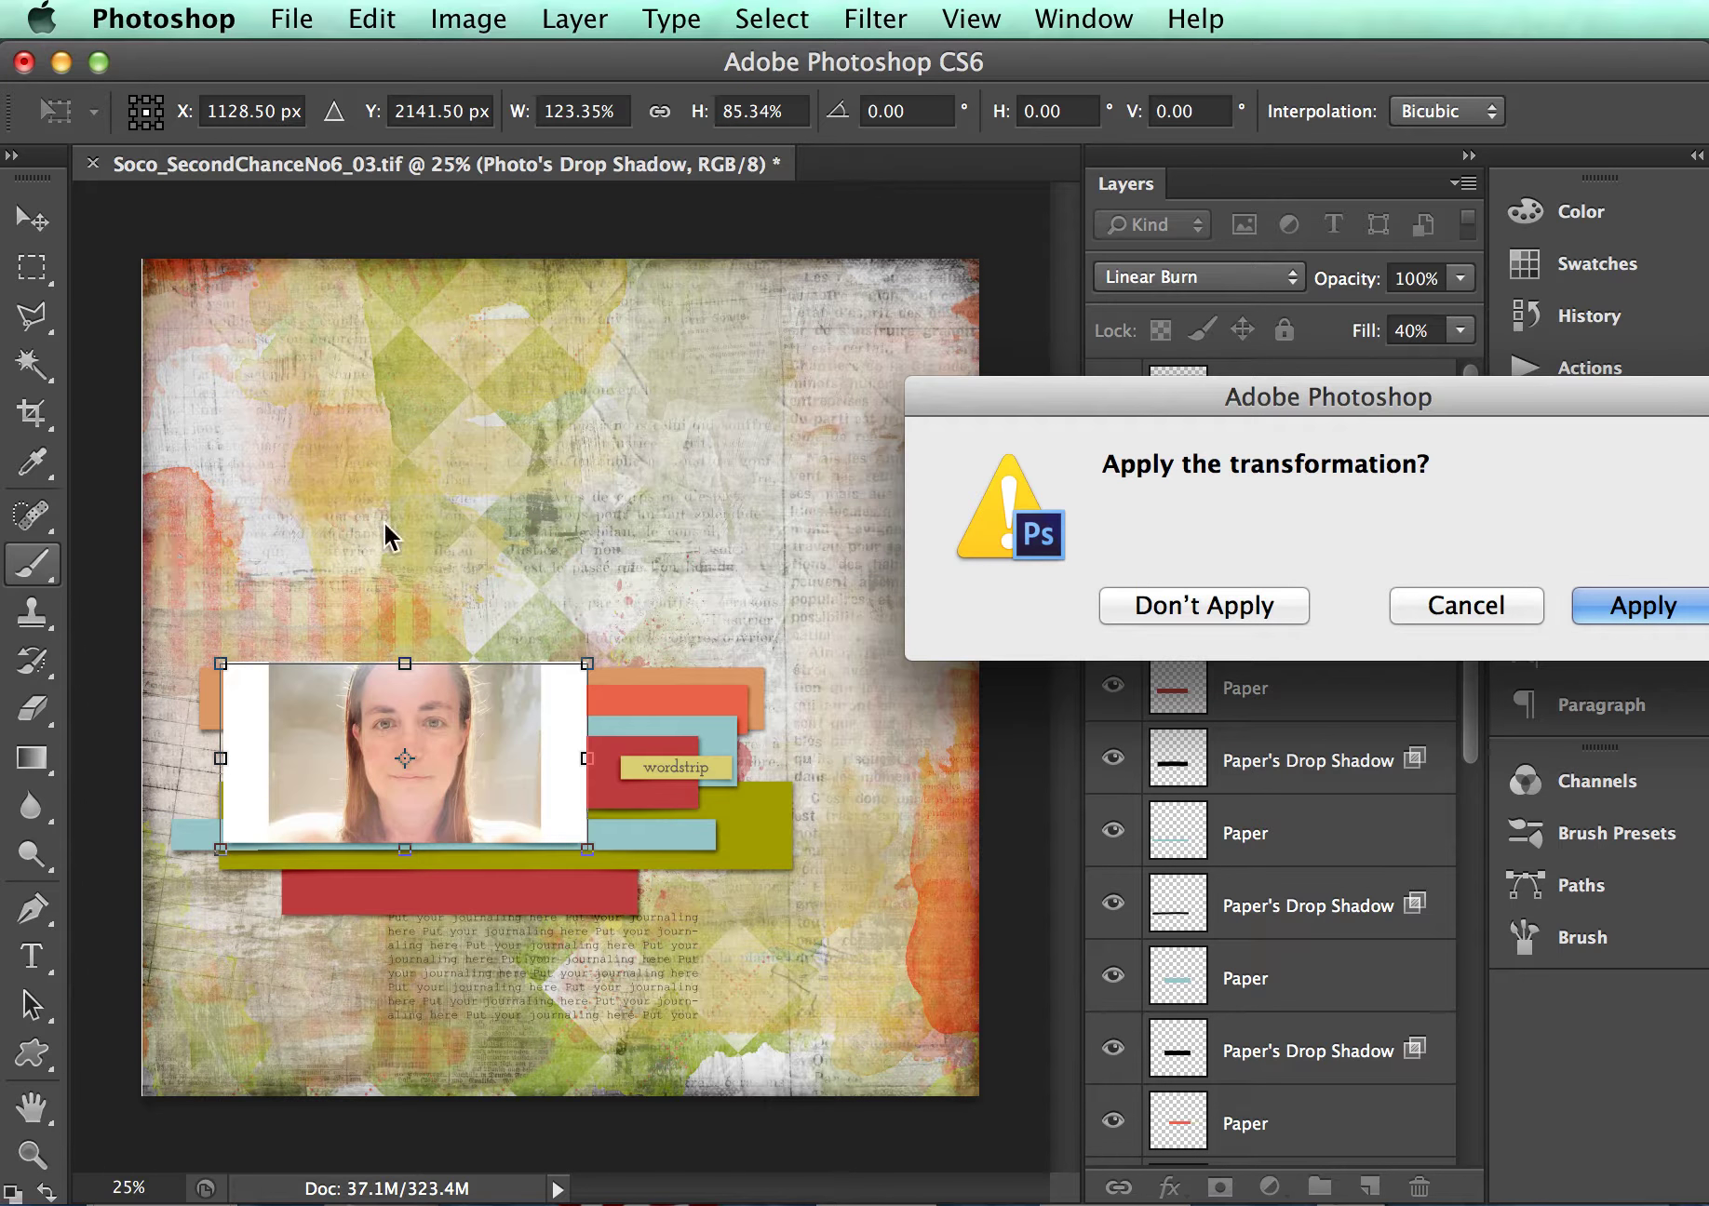
- Apply the shadow transform and add a new empty layer above Vicki-photo
{"action": "left_click", "coordinate": [1646, 611]}
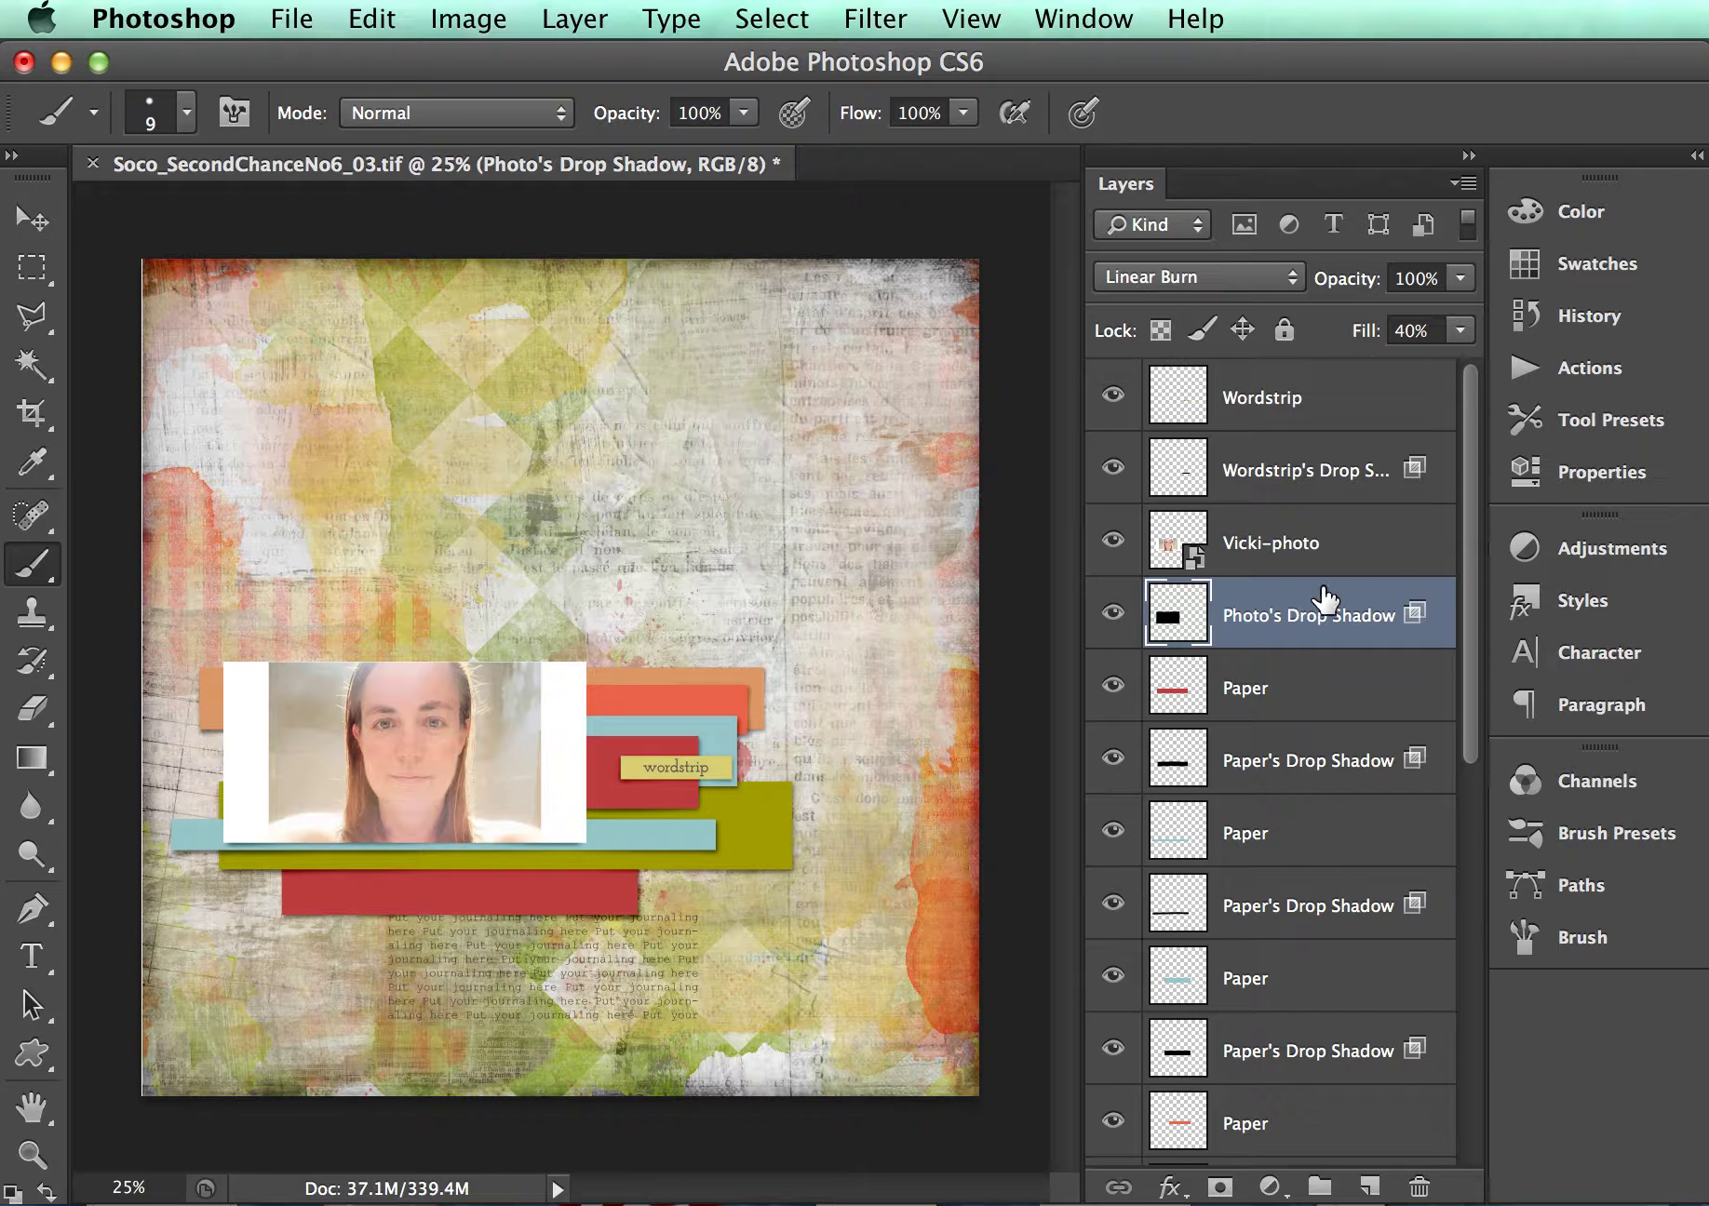
{"action": "left_click", "coordinate": [1307, 555]}
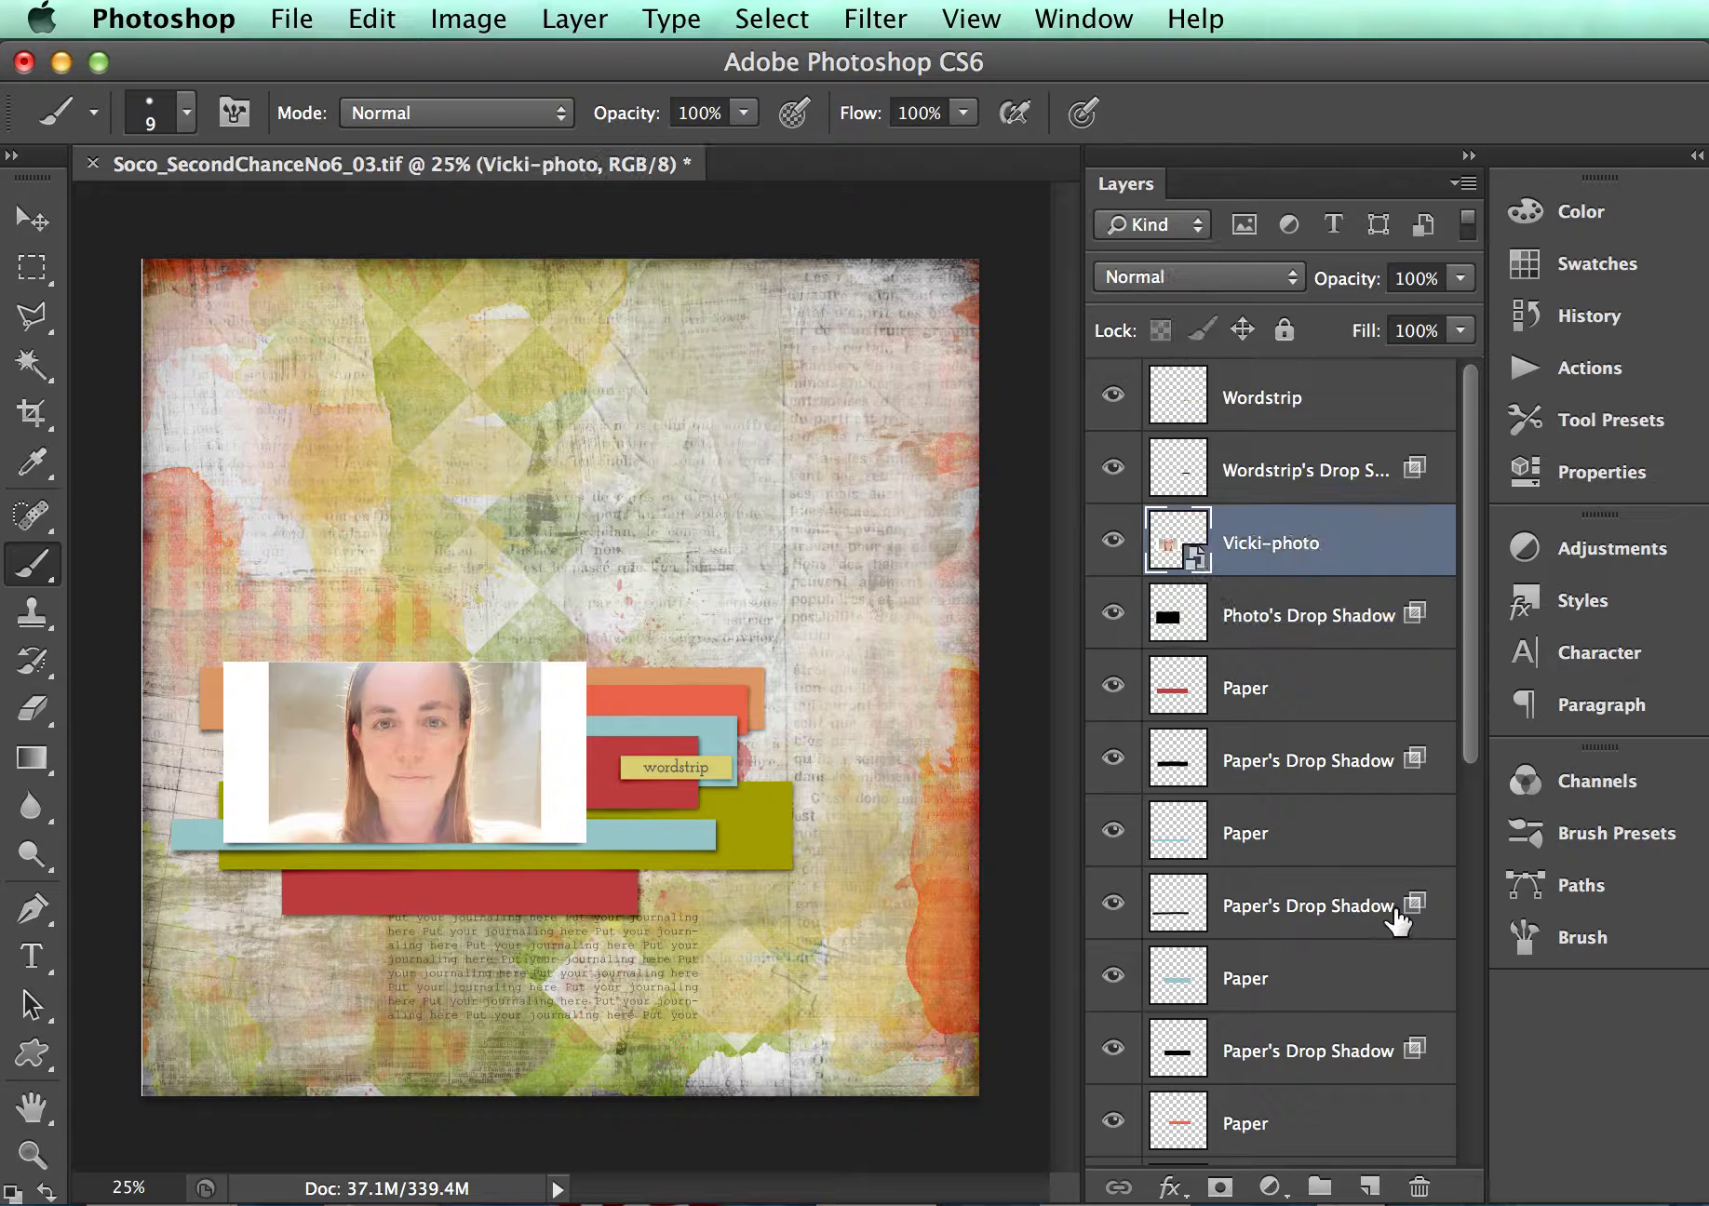
{"action": "left_click", "coordinate": [1368, 1184]}
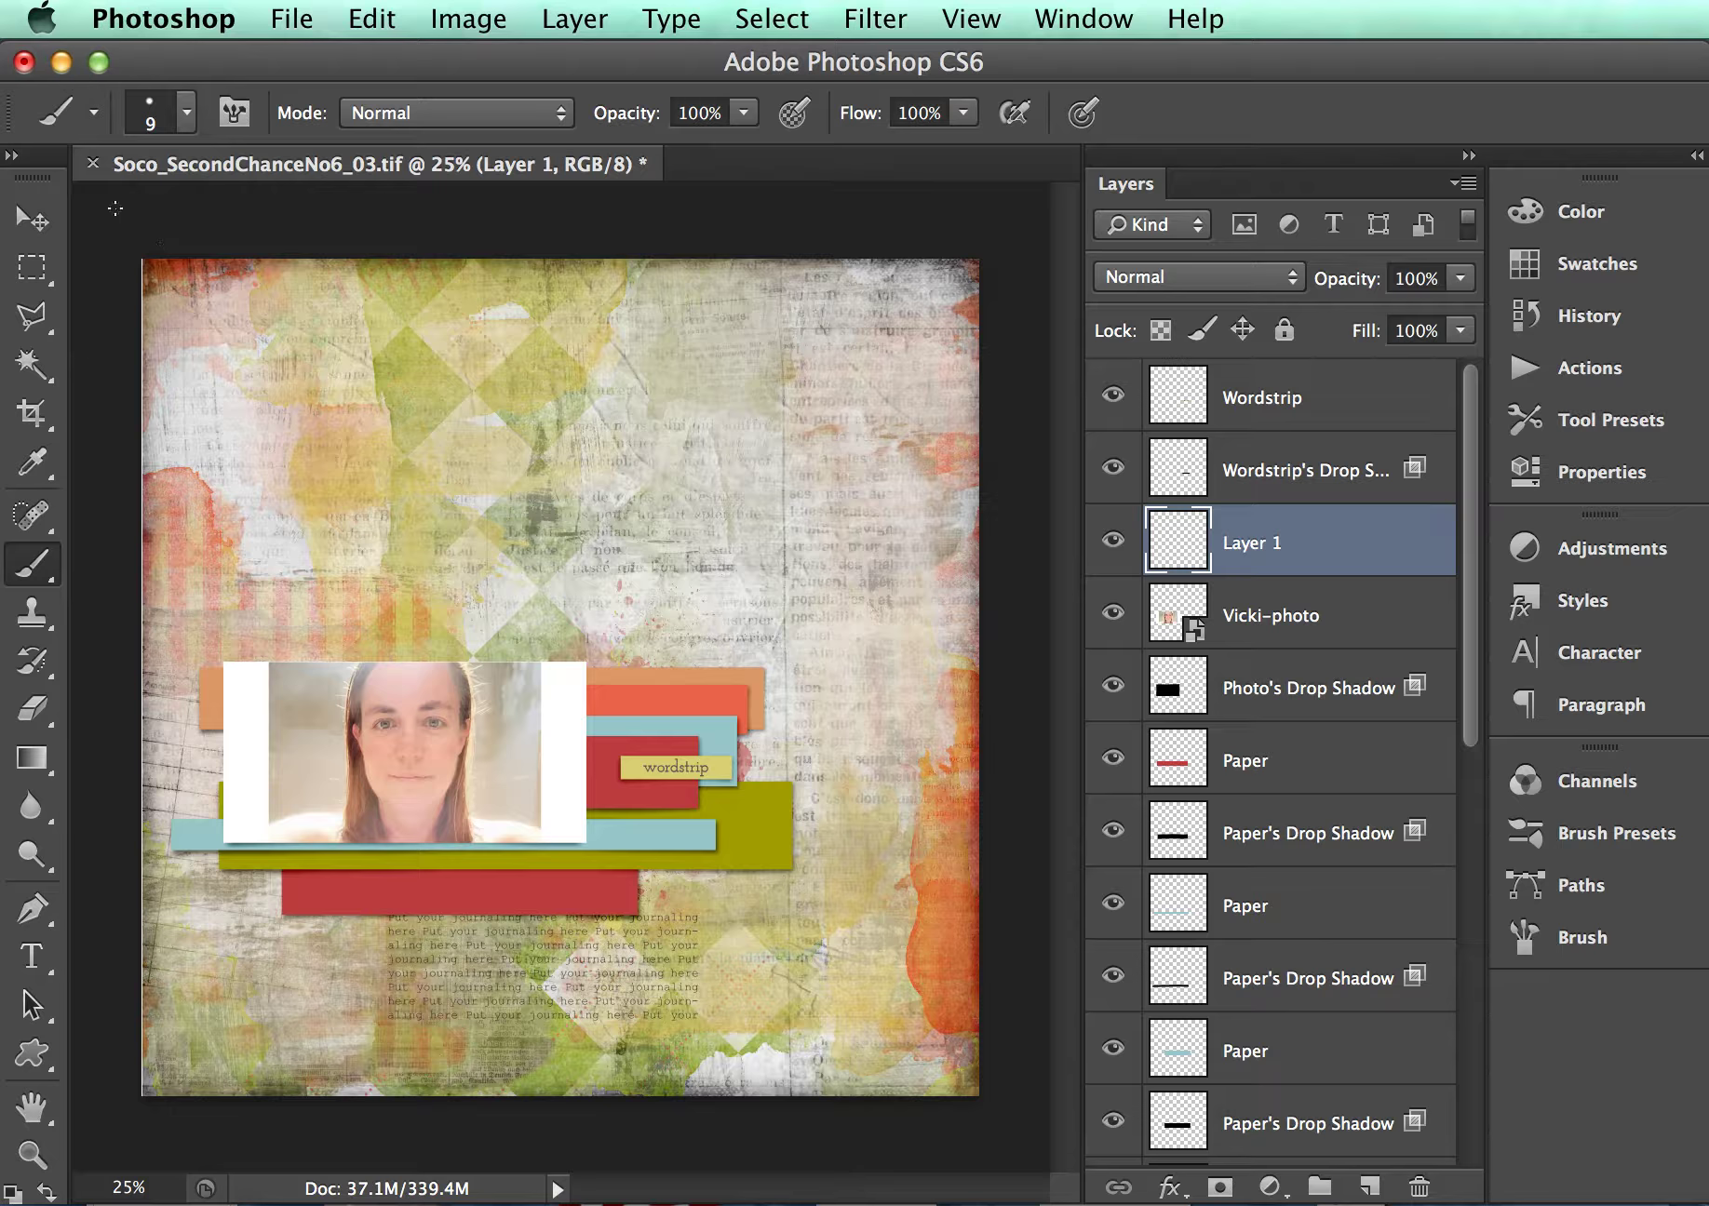
- Set up a soft round brush at 400 px with white as the paint colour
{"action": "left_click", "coordinate": [164, 124]}
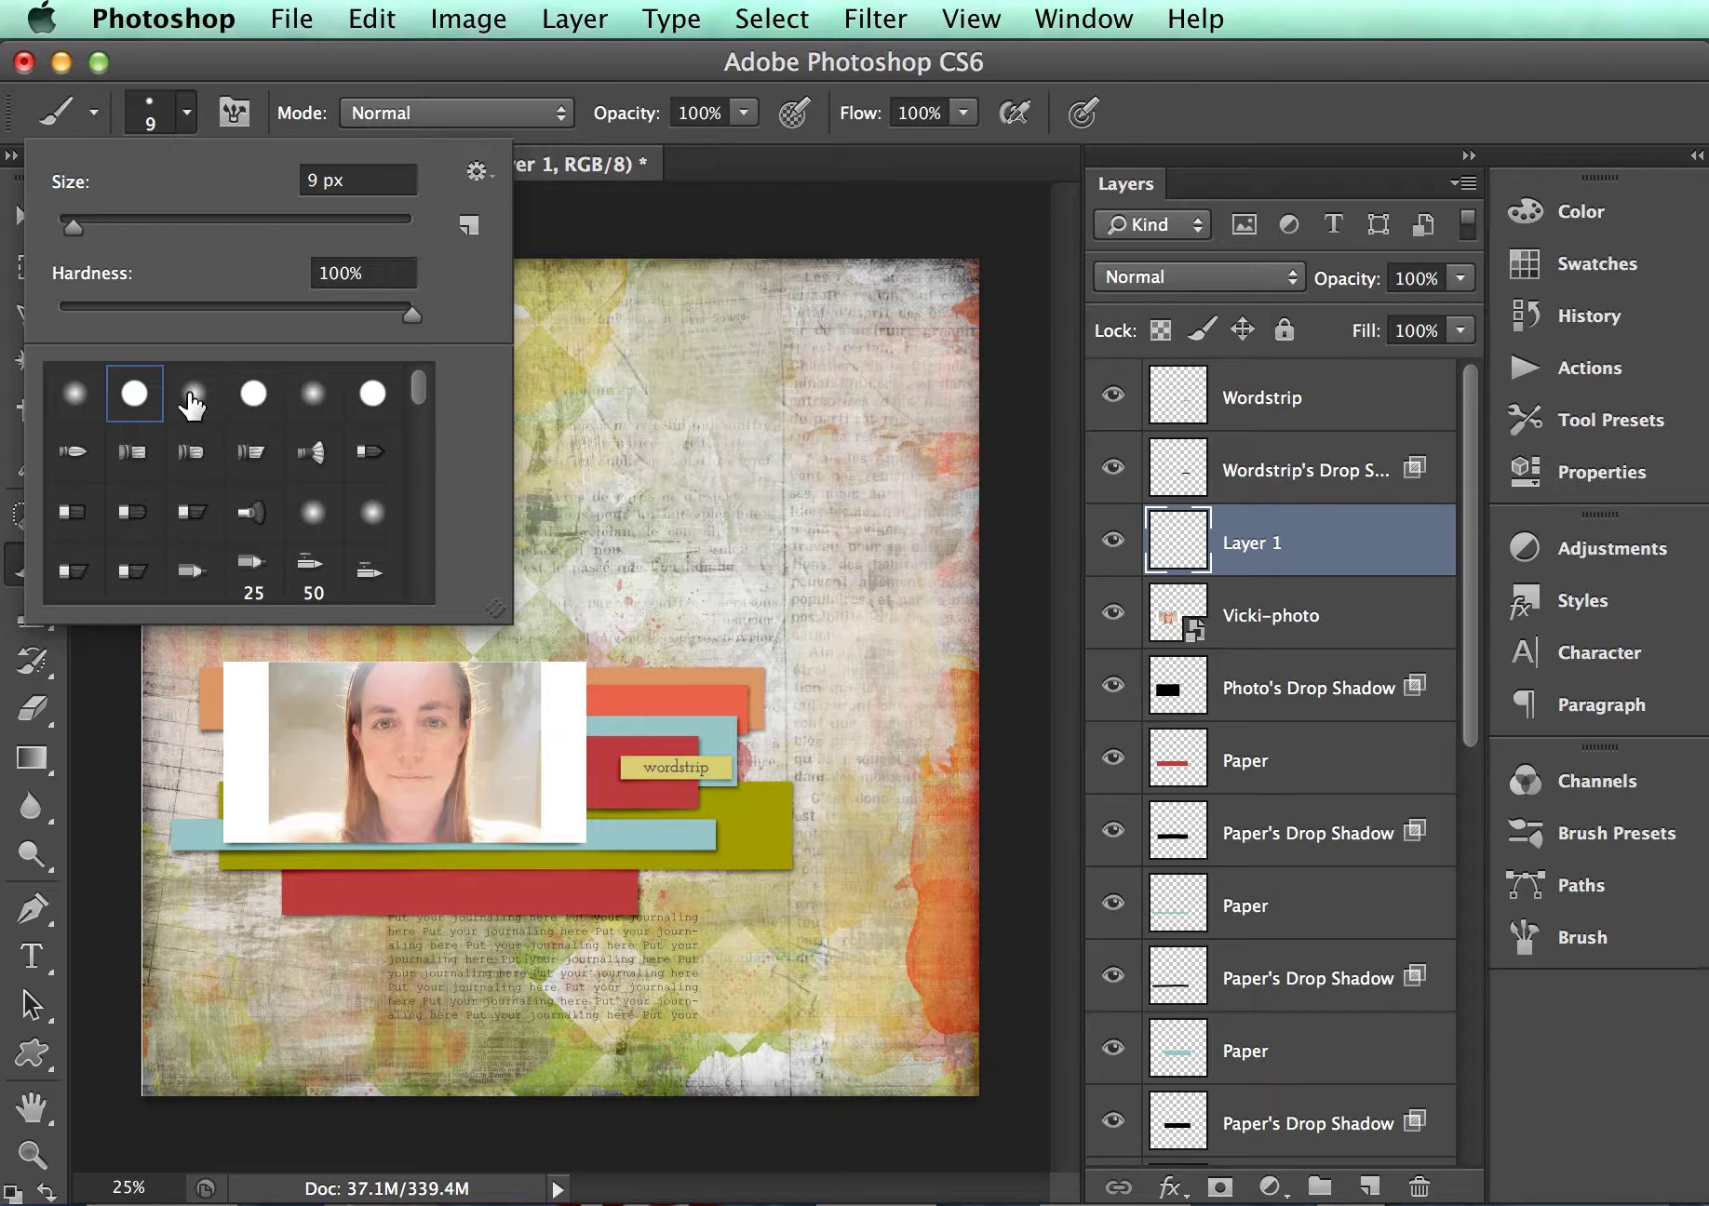
{"action": "left_click", "coordinate": [192, 396]}
{"action": "left_click", "coordinate": [1201, 111]}
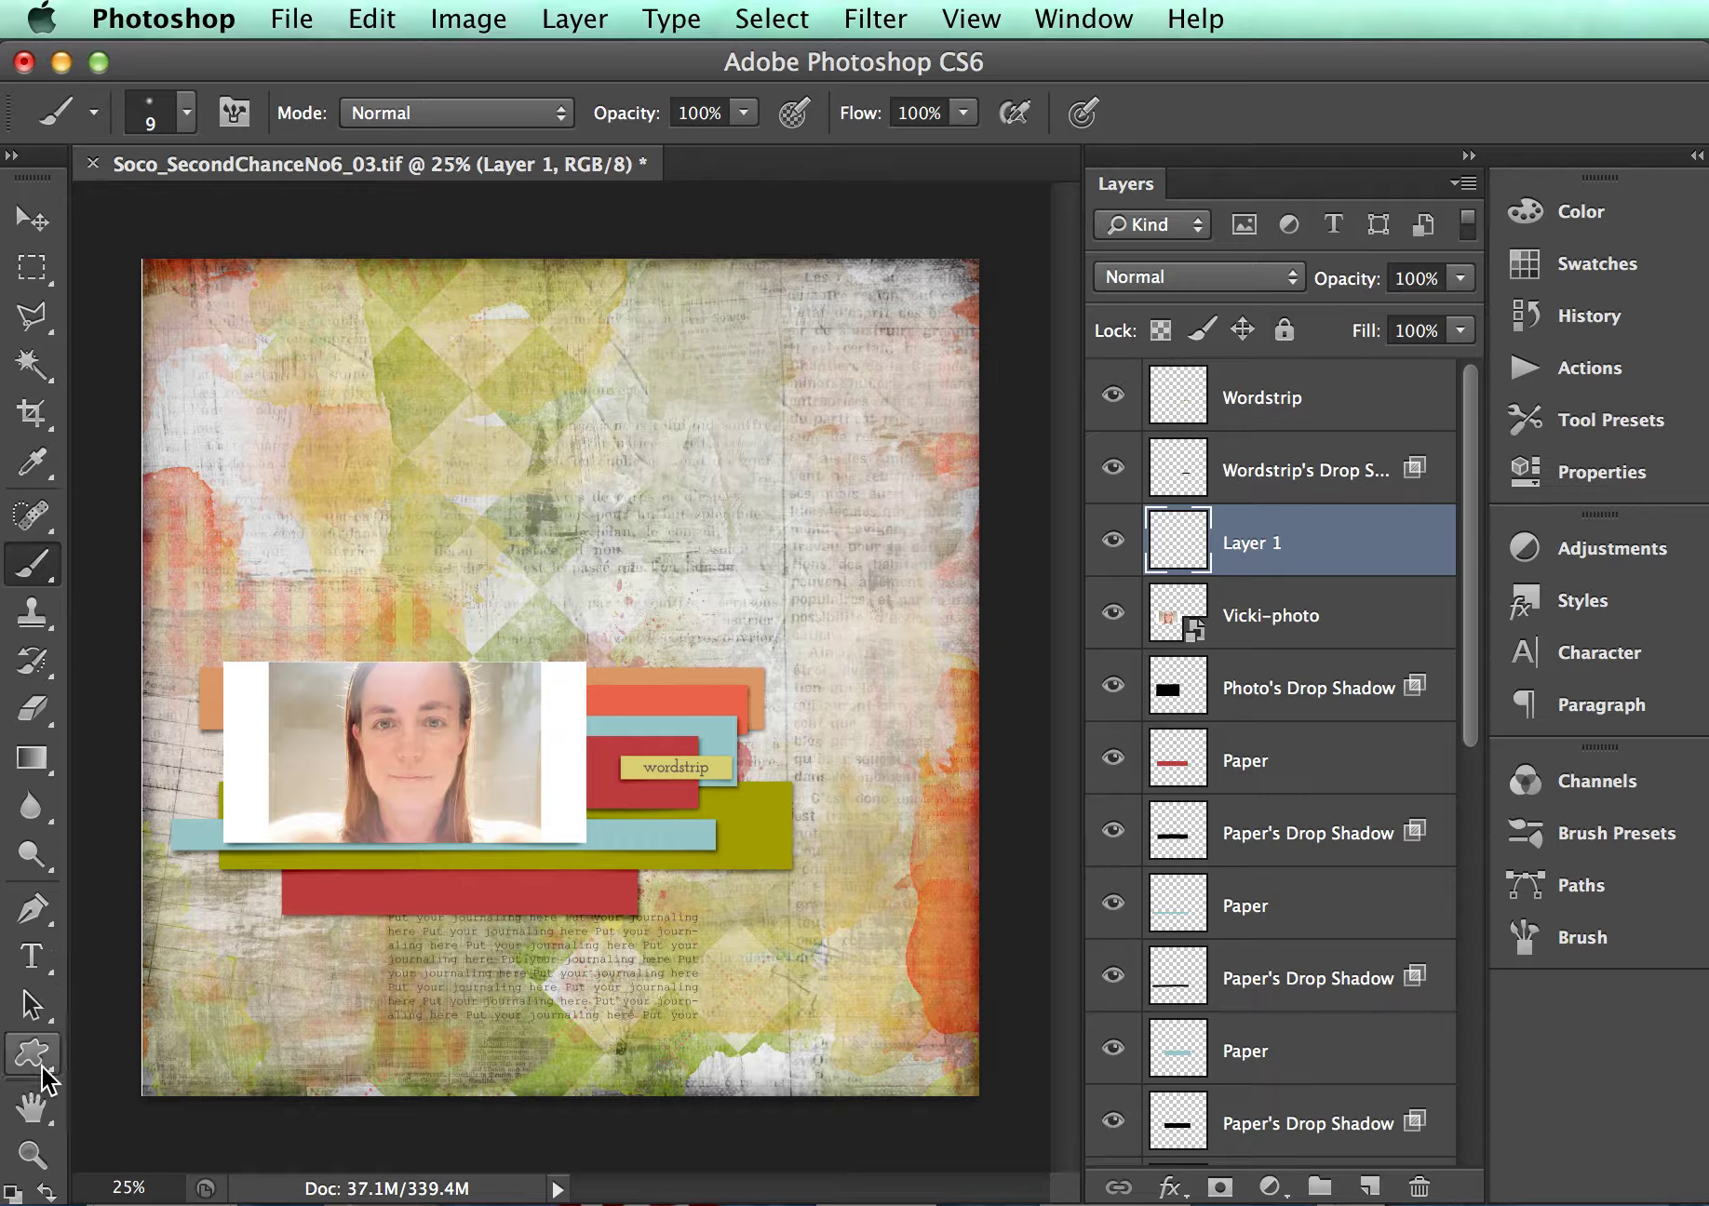
{"action": "left_click", "coordinate": [12, 1190]}
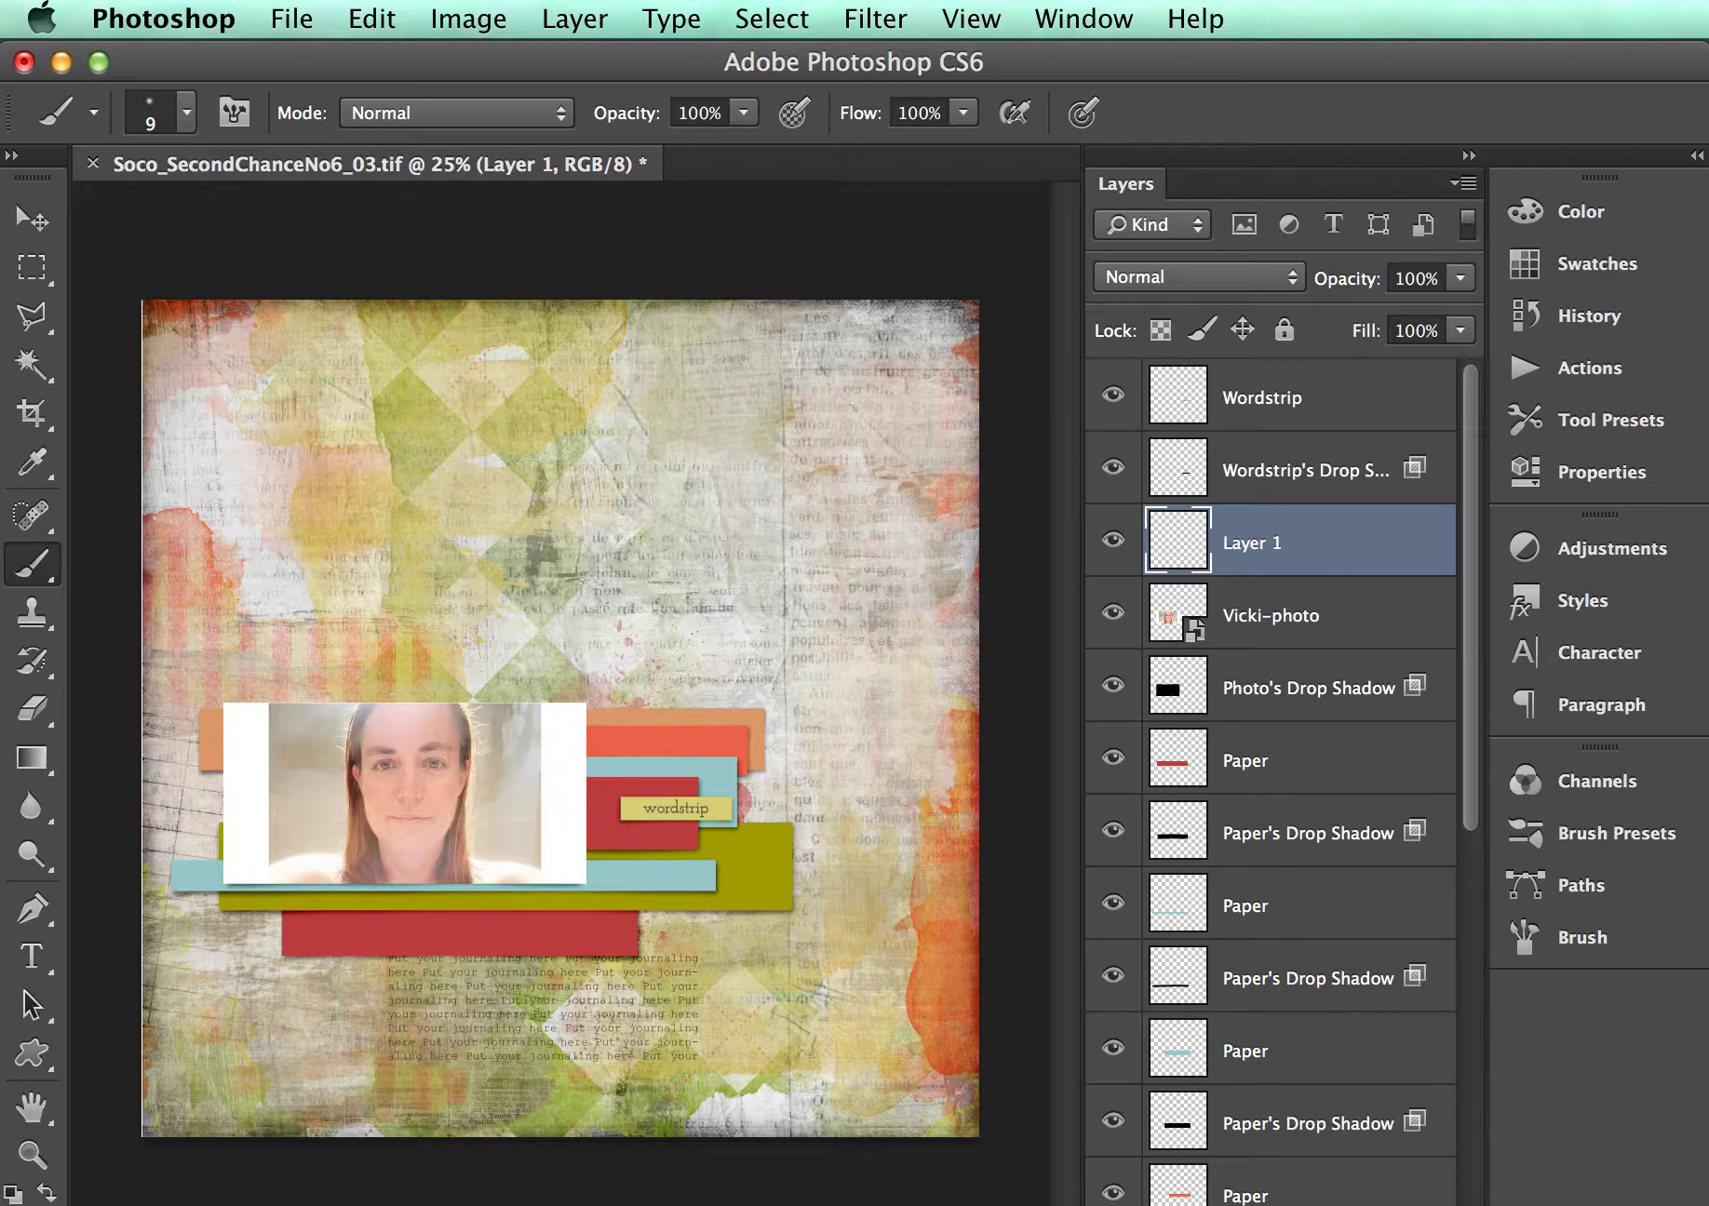
{"action": "left_click", "coordinate": [12, 1192]}
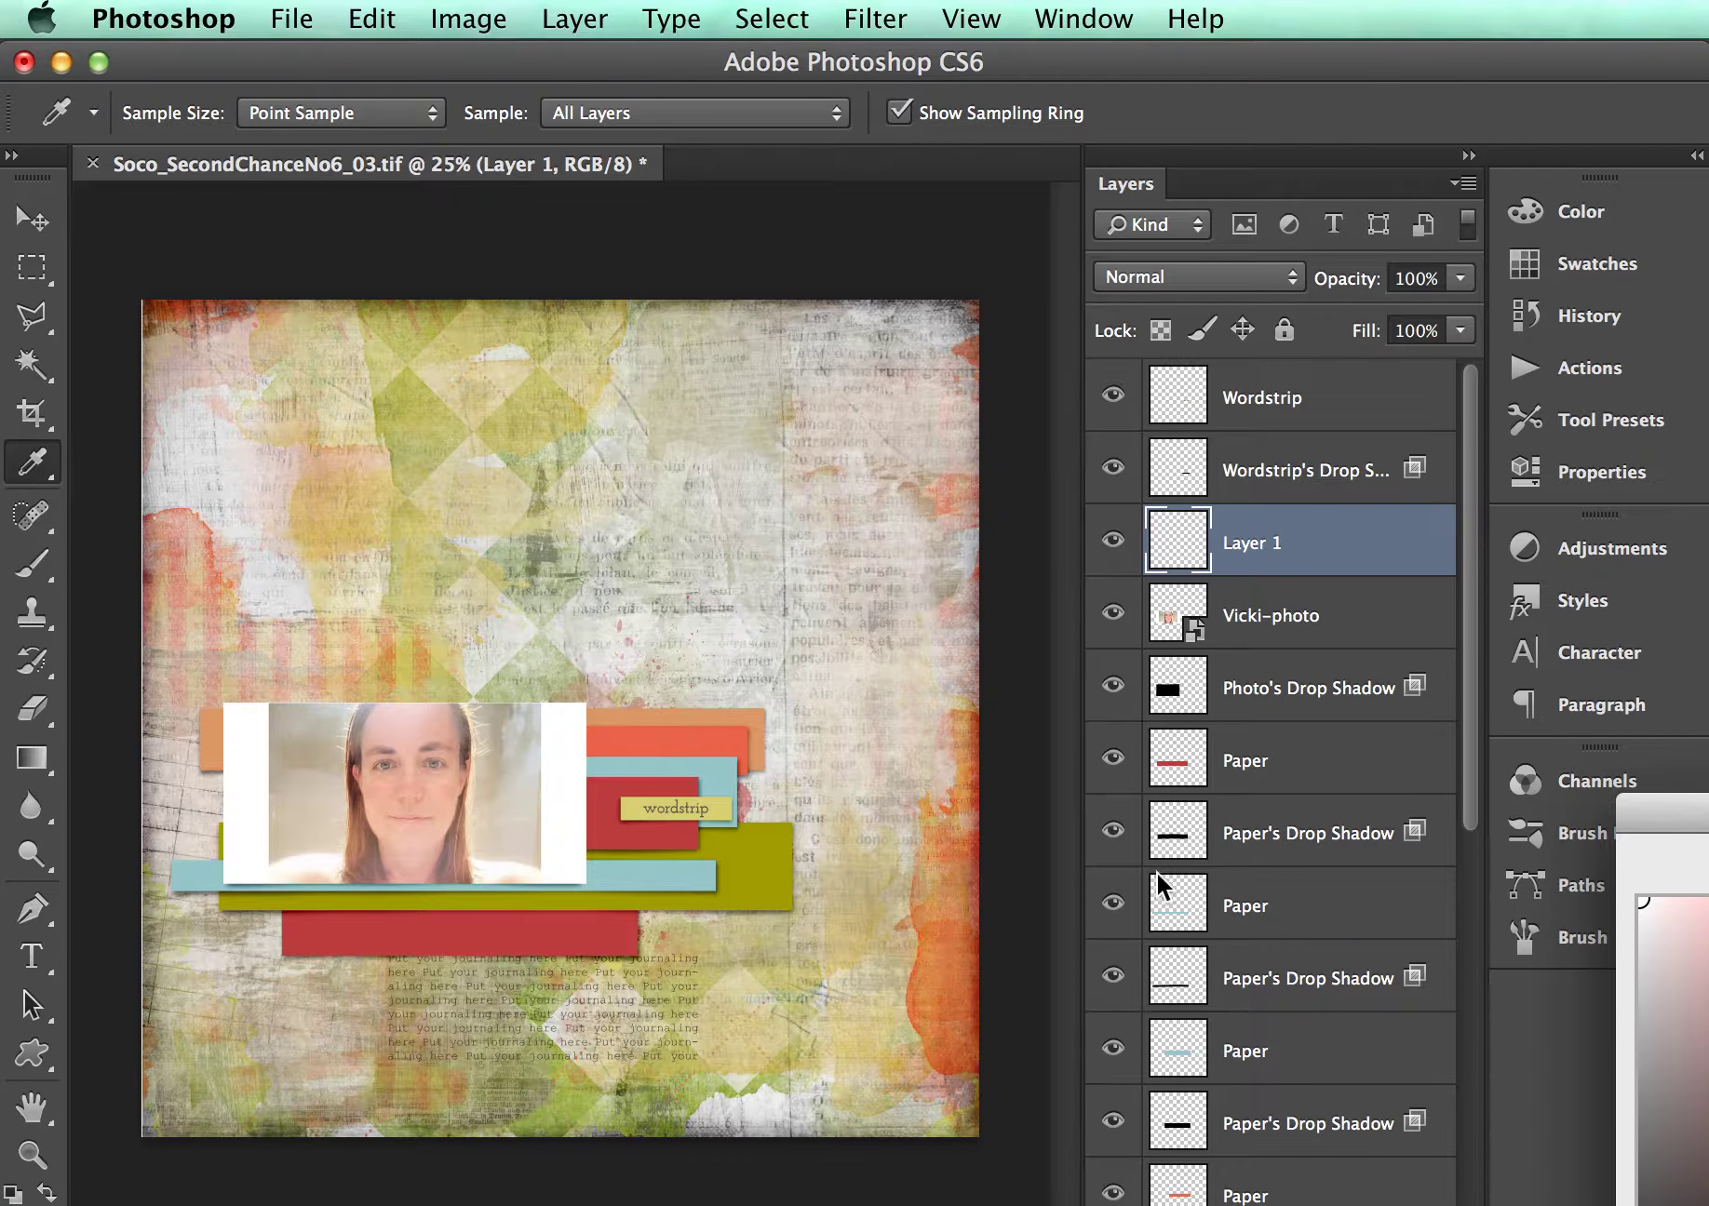
{"action": "left_click", "coordinate": [230, 791]}
{"action": "key", "text": "Return"}
{"action": "key", "text": "b"}
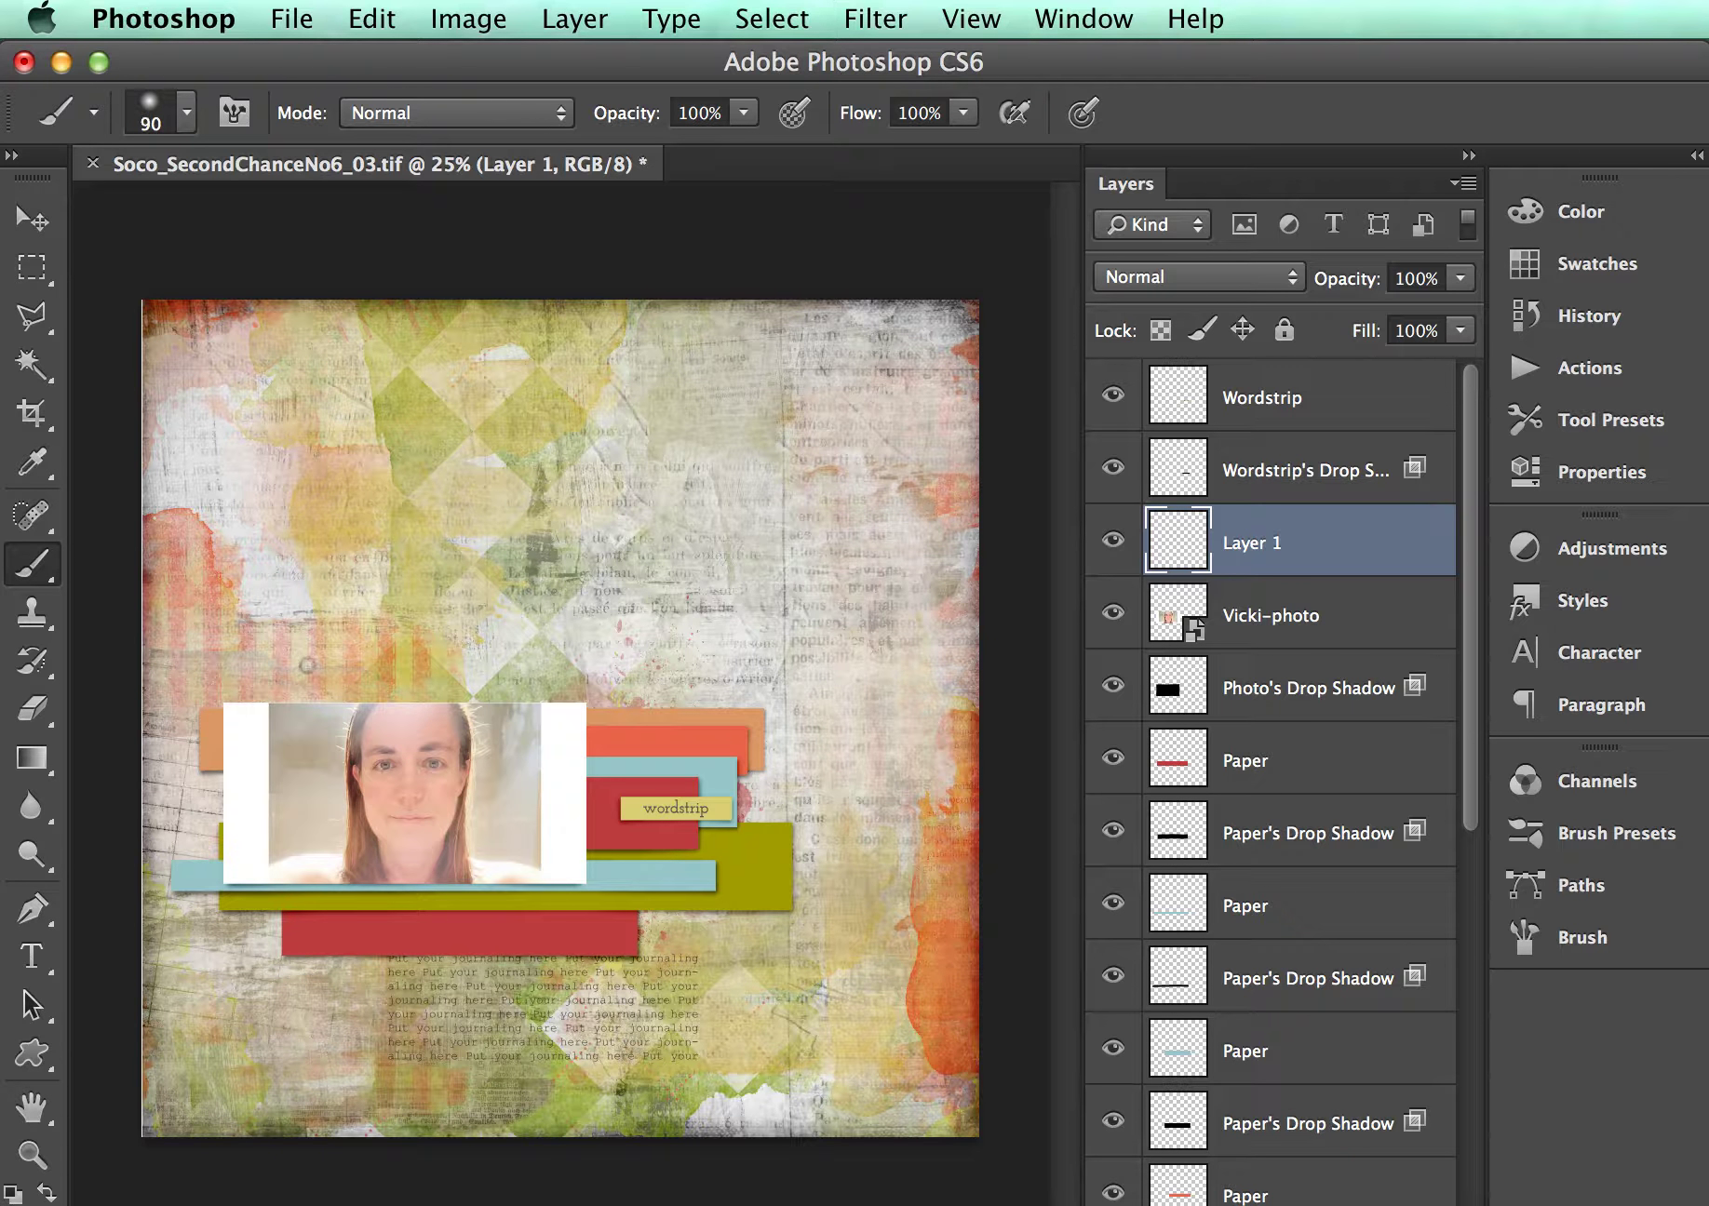
{"action": "key", "text": "bracketright"}
{"action": "key", "text": "bracketright"}
{"action": "key", "text": "bracketright"}
{"action": "key", "text": "bracketright"}
{"action": "key", "text": "bracketleft"}
- Paint soft white washes over the photo's left and right sides and clip them to the photo
{"action": "left_click", "coordinate": [296, 818]}
{"action": "left_click_drag", "start_coordinate": [296, 818], "coordinate": [297, 705]}
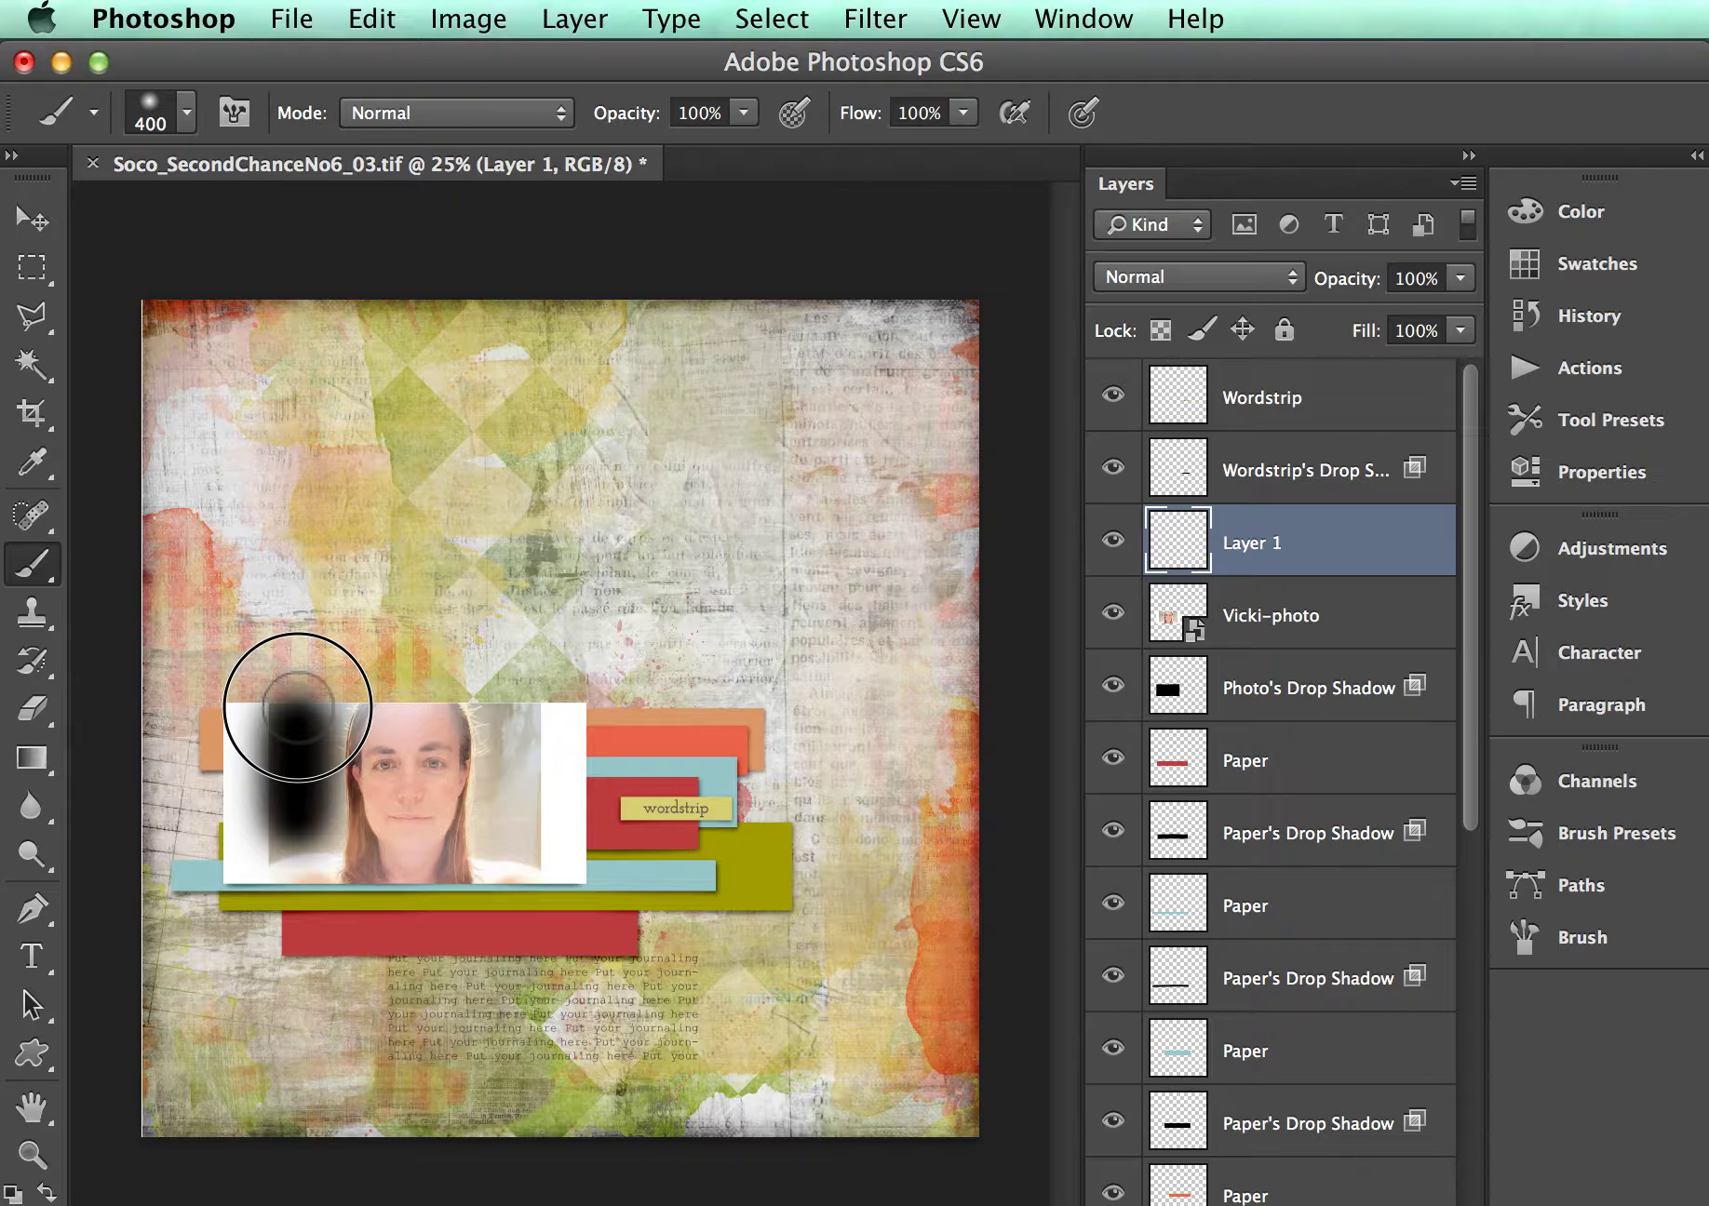
{"action": "key", "text": "super+z"}
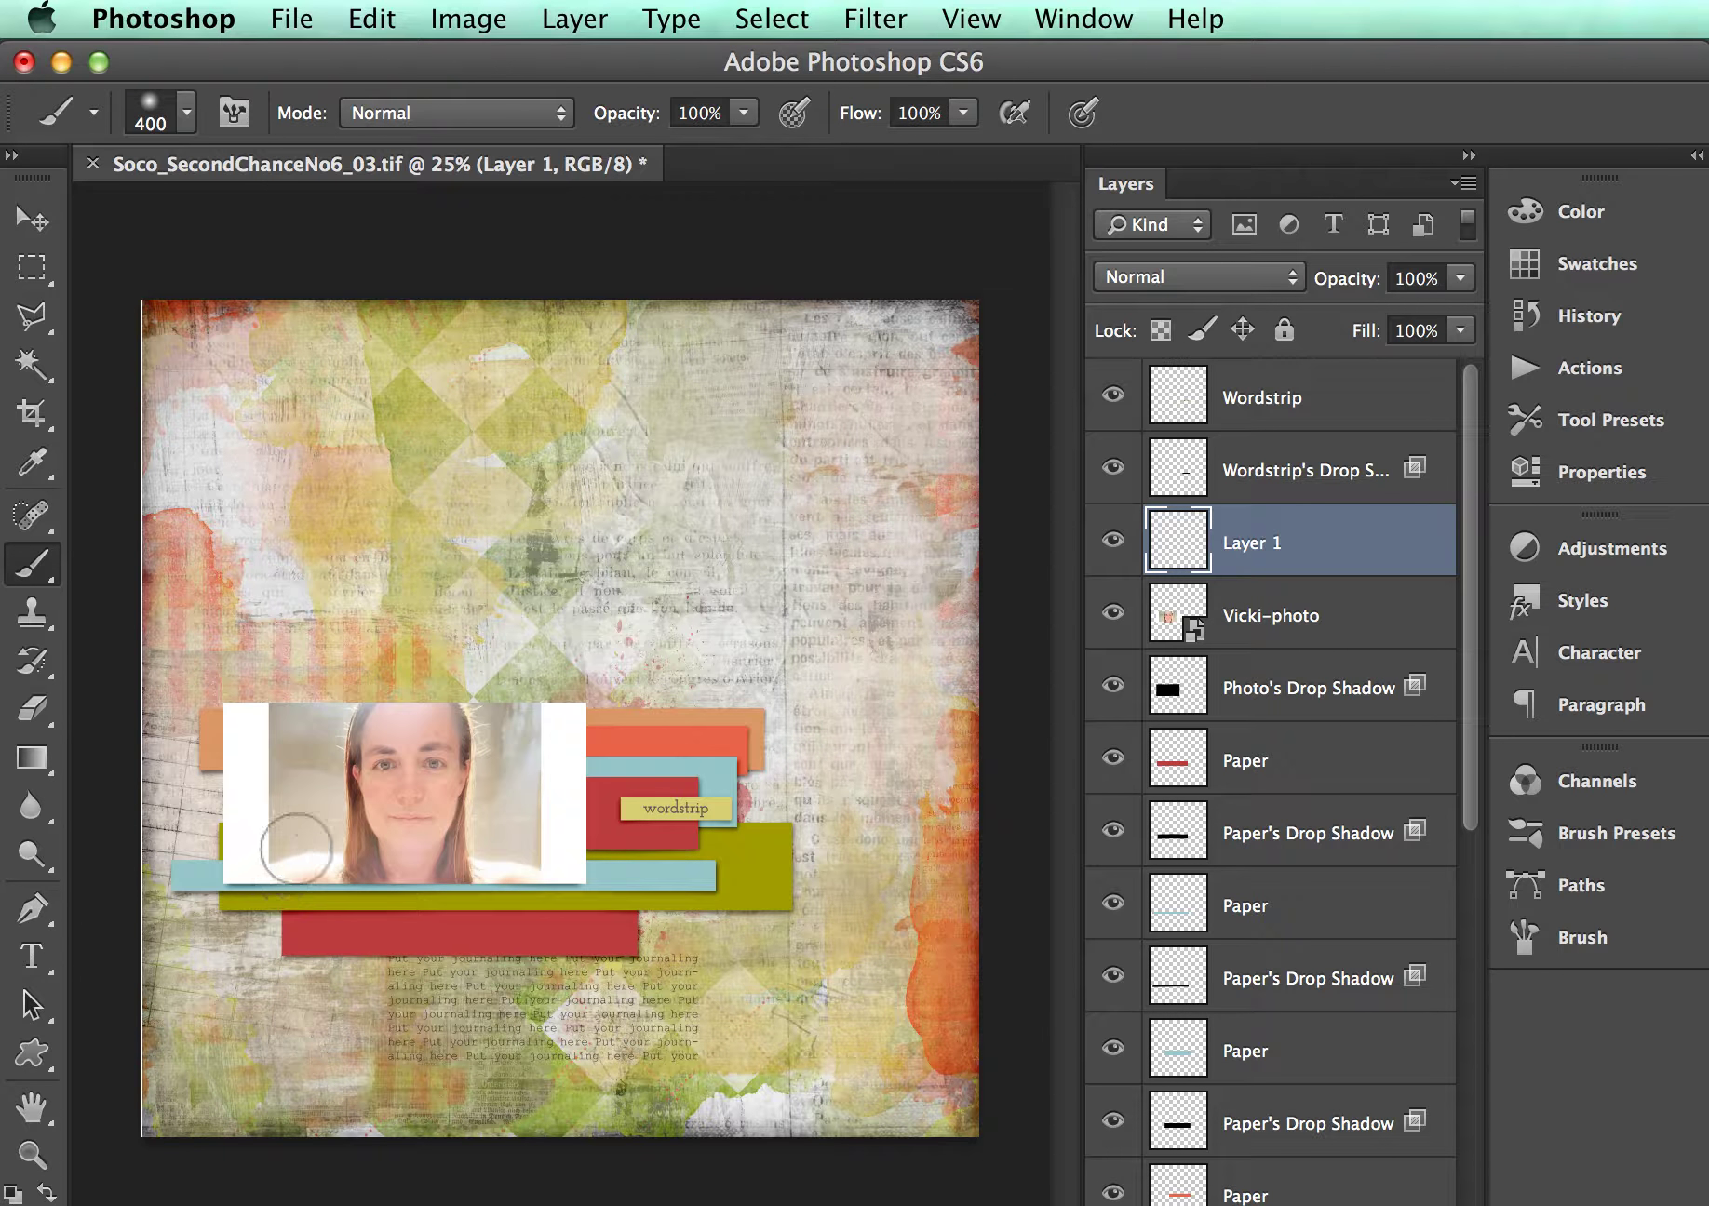
{"action": "mouse_move", "coordinate": [286, 828]}
{"action": "left_mouse_down"}
{"action": "mouse_move", "coordinate": [301, 717]}
{"action": "mouse_move", "coordinate": [260, 809]}
{"action": "left_mouse_up"}
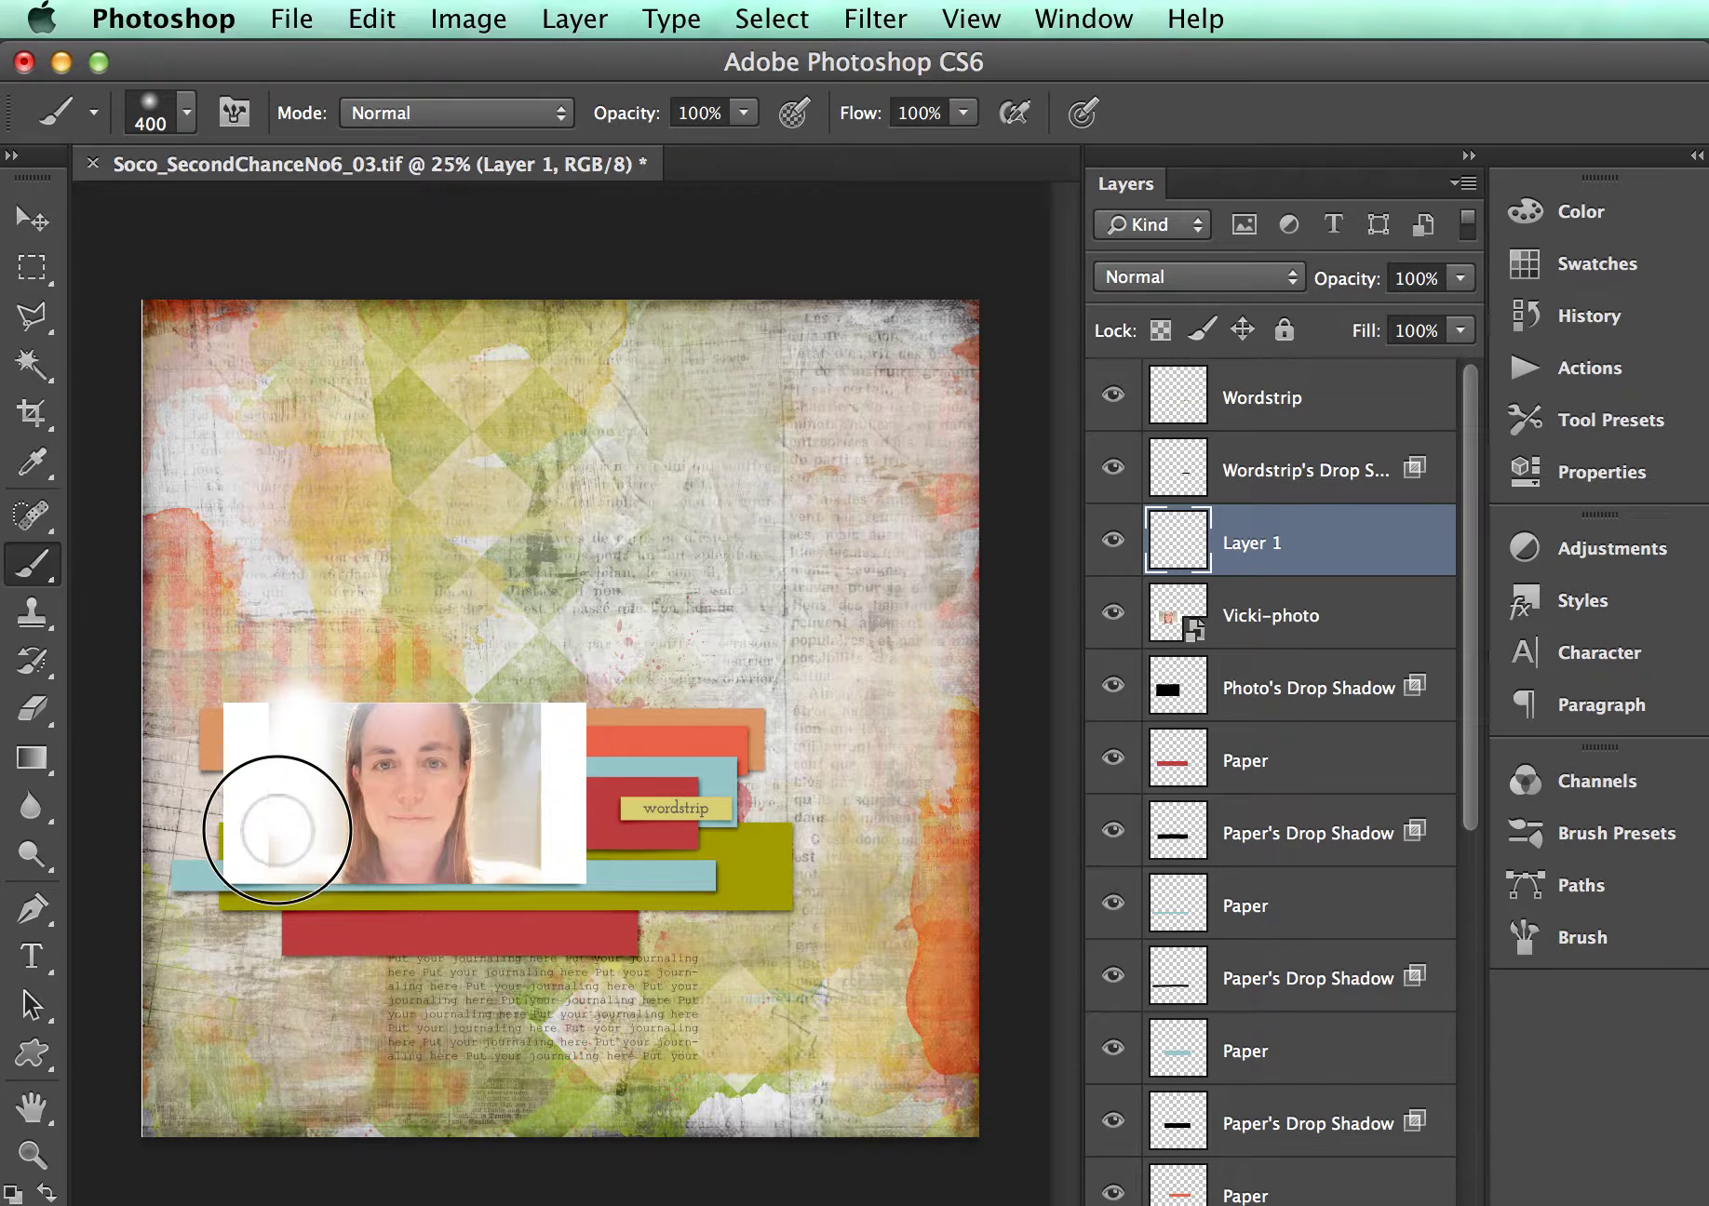
{"action": "mouse_move", "coordinate": [526, 835]}
{"action": "left_mouse_down"}
{"action": "mouse_move", "coordinate": [534, 698]}
{"action": "mouse_move", "coordinate": [523, 813]}
{"action": "mouse_move", "coordinate": [507, 748]}
{"action": "mouse_move", "coordinate": [522, 698]}
{"action": "left_mouse_up"}
{"action": "left_click", "coordinate": [1020, 103]}
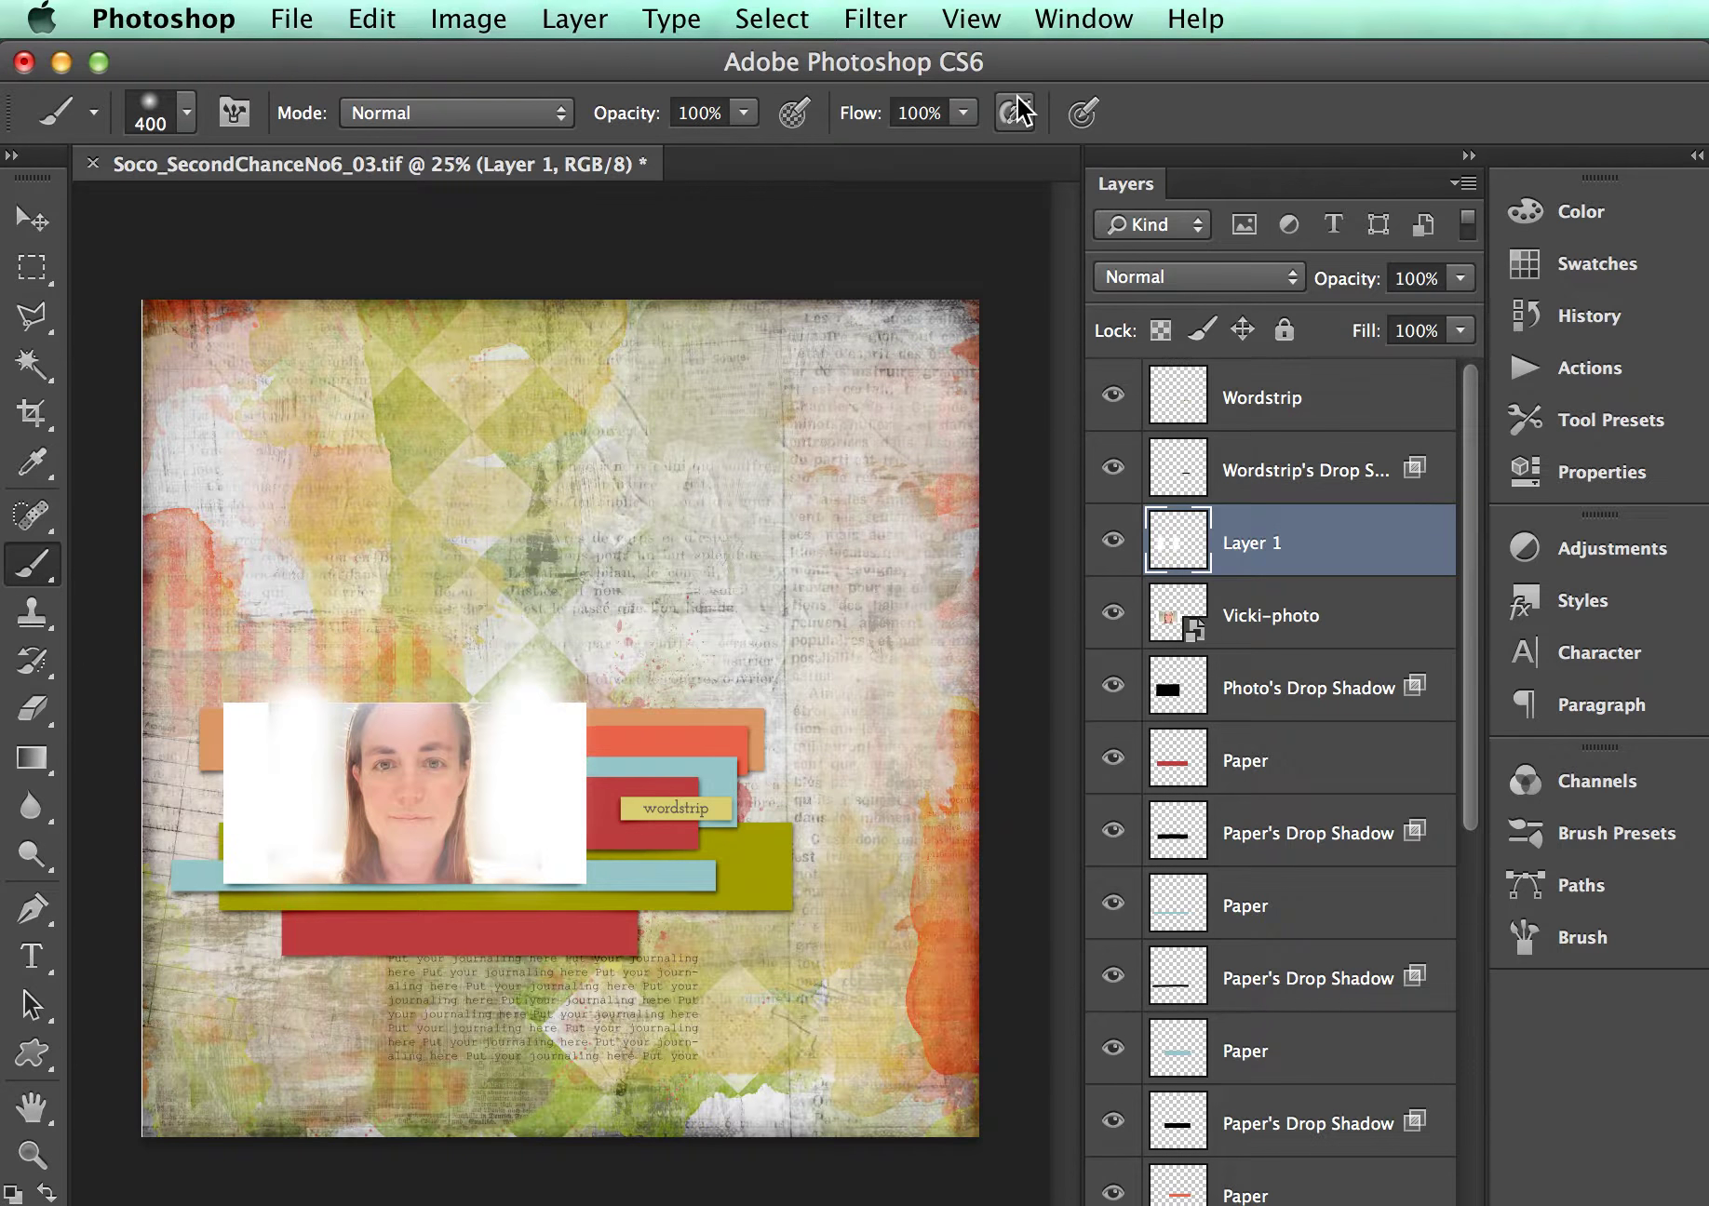
{"action": "key", "text": "Return"}
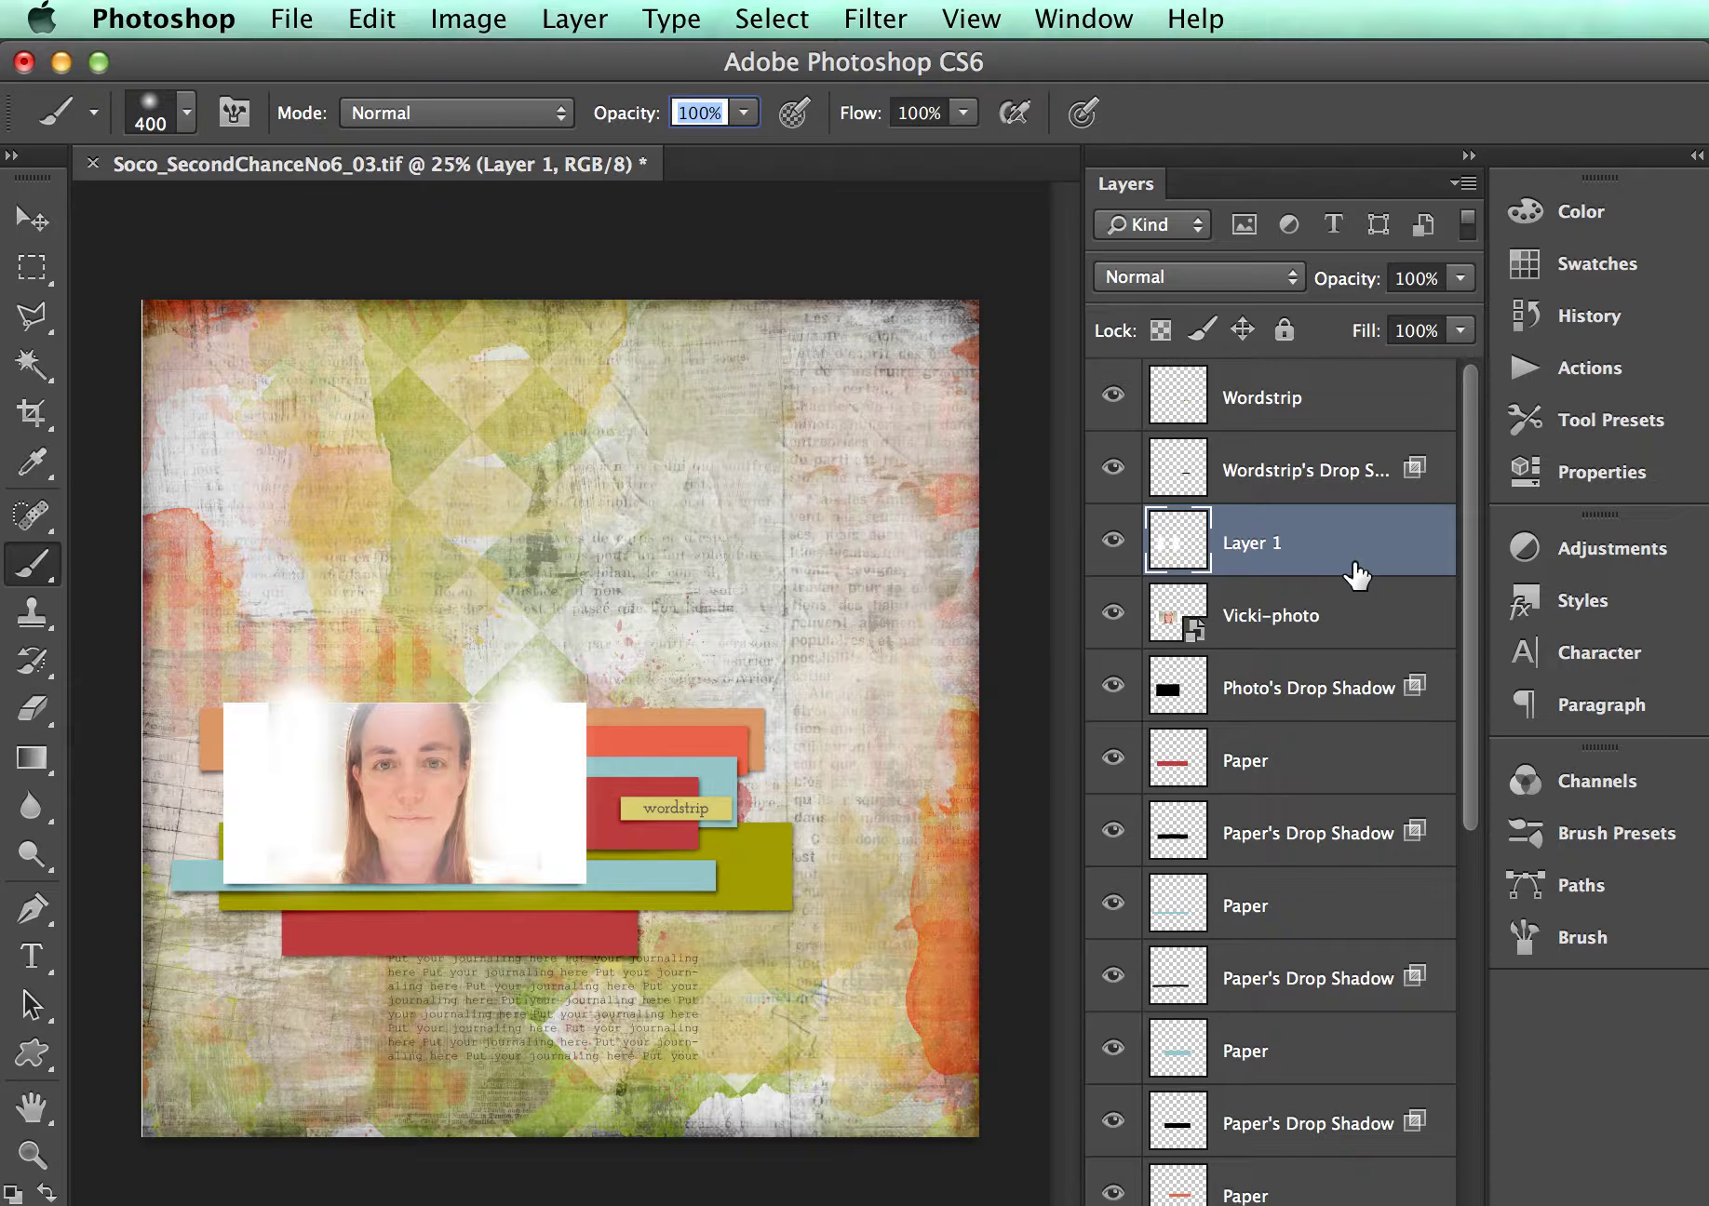
{"action": "left_click", "coordinate": [1340, 570], "text": "alt"}
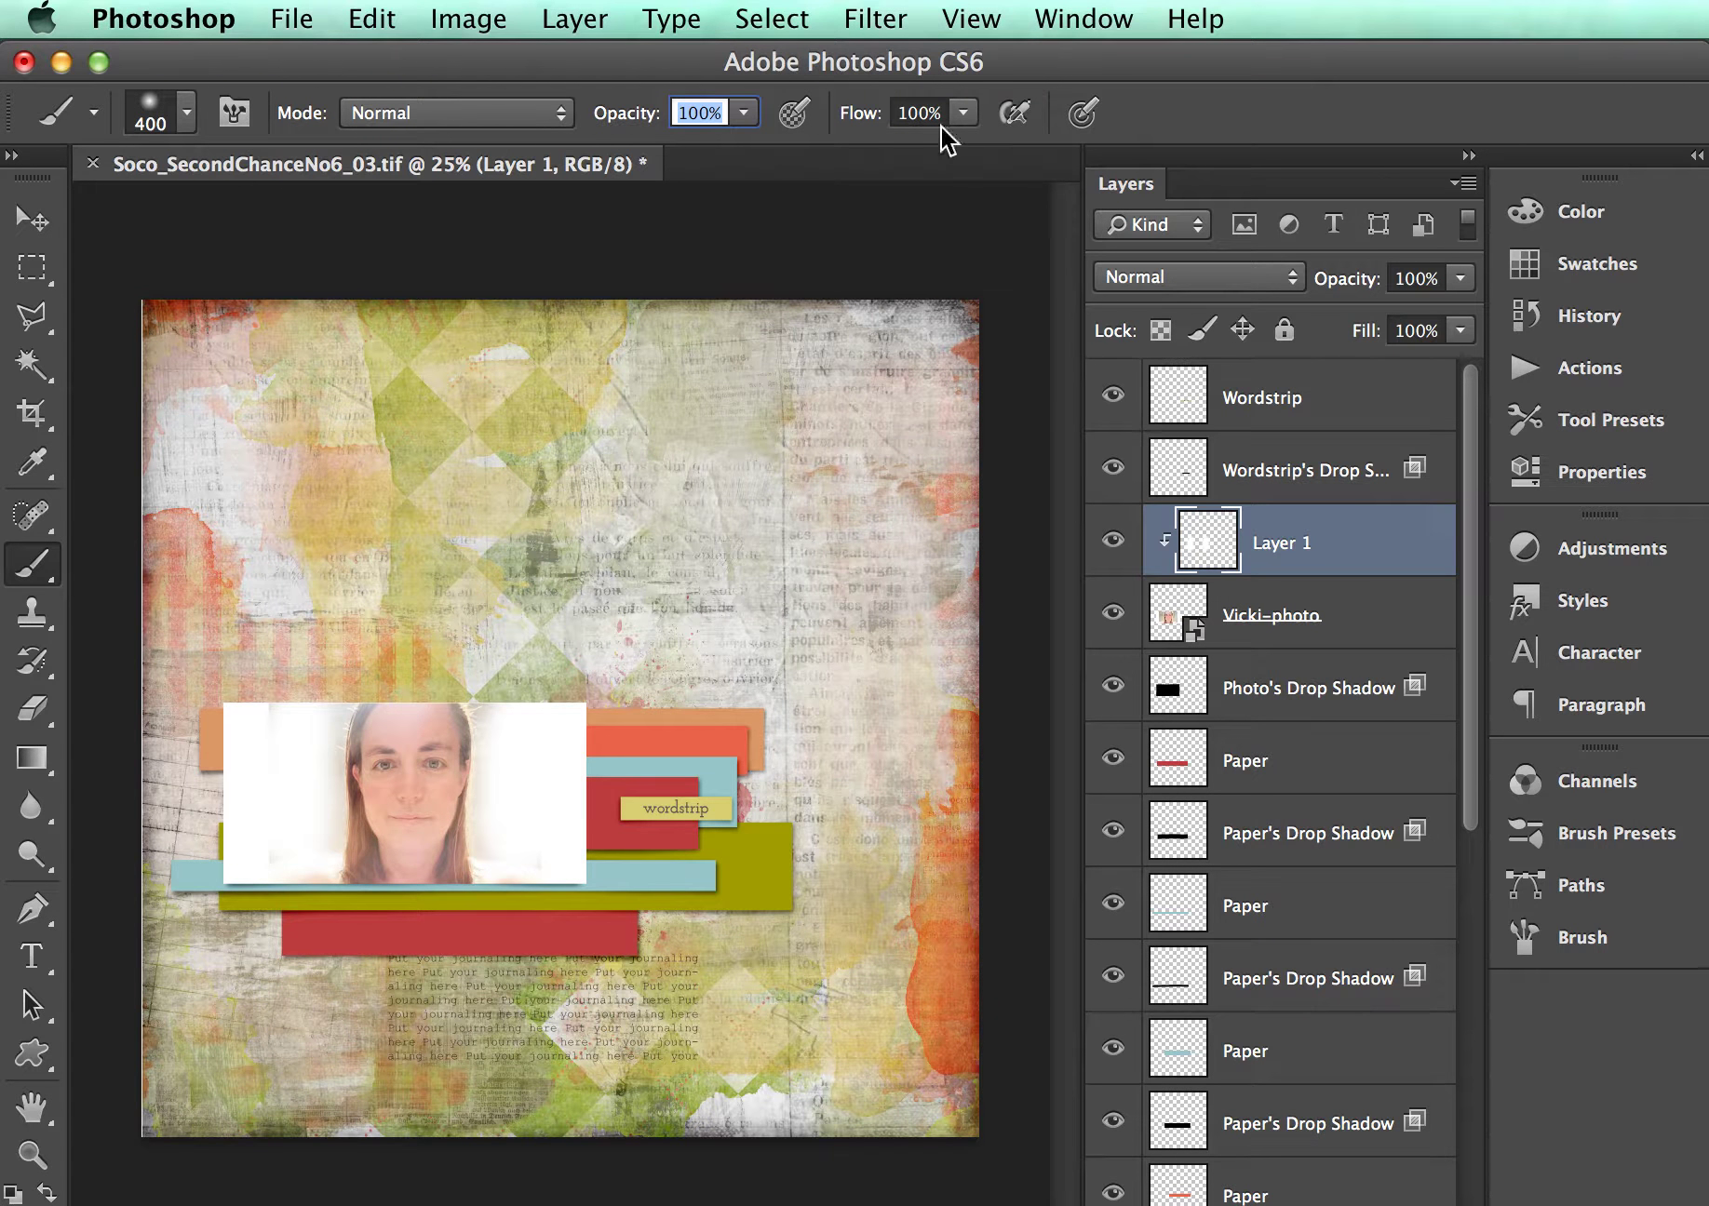
- Apply a Gaussian Blur of about 114.8 px radius to Layer 1's white washes
{"action": "left_click", "coordinate": [878, 21]}
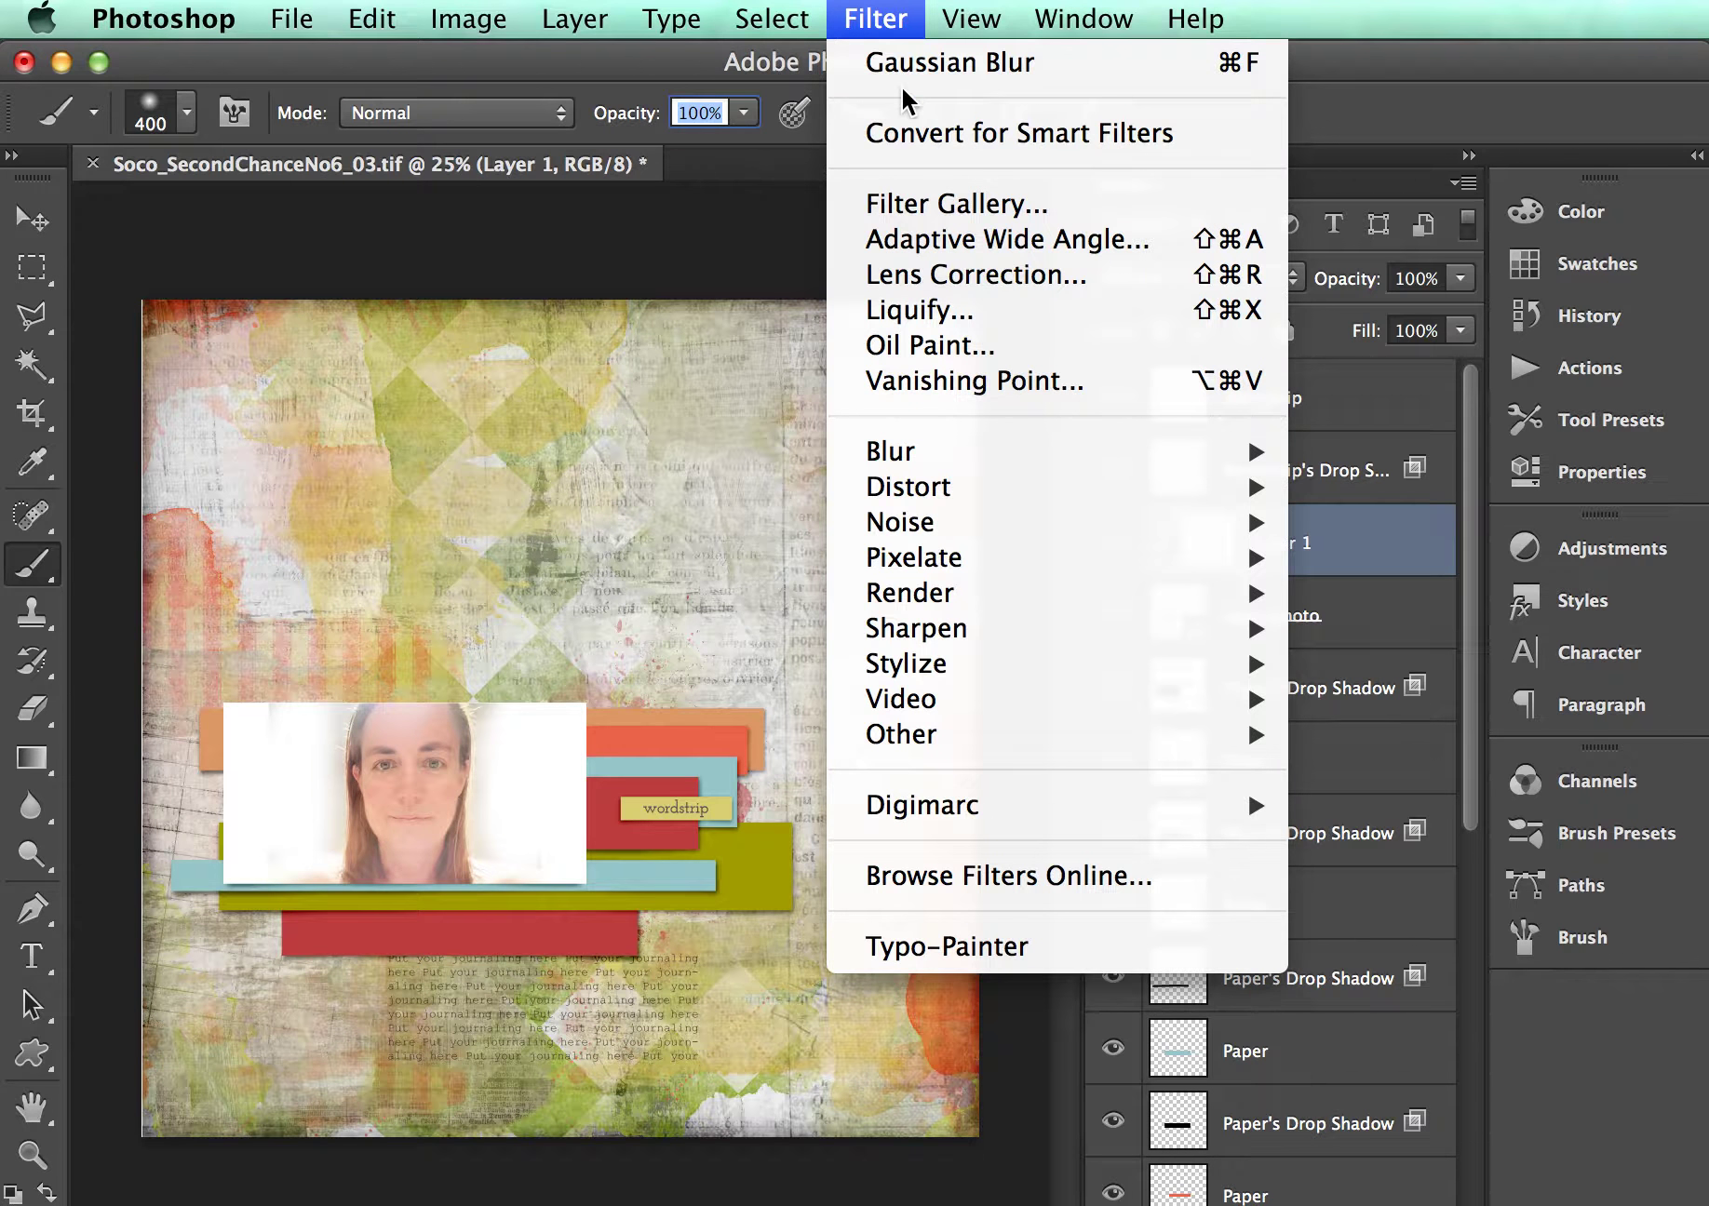
{"action": "mouse_move", "coordinate": [920, 456]}
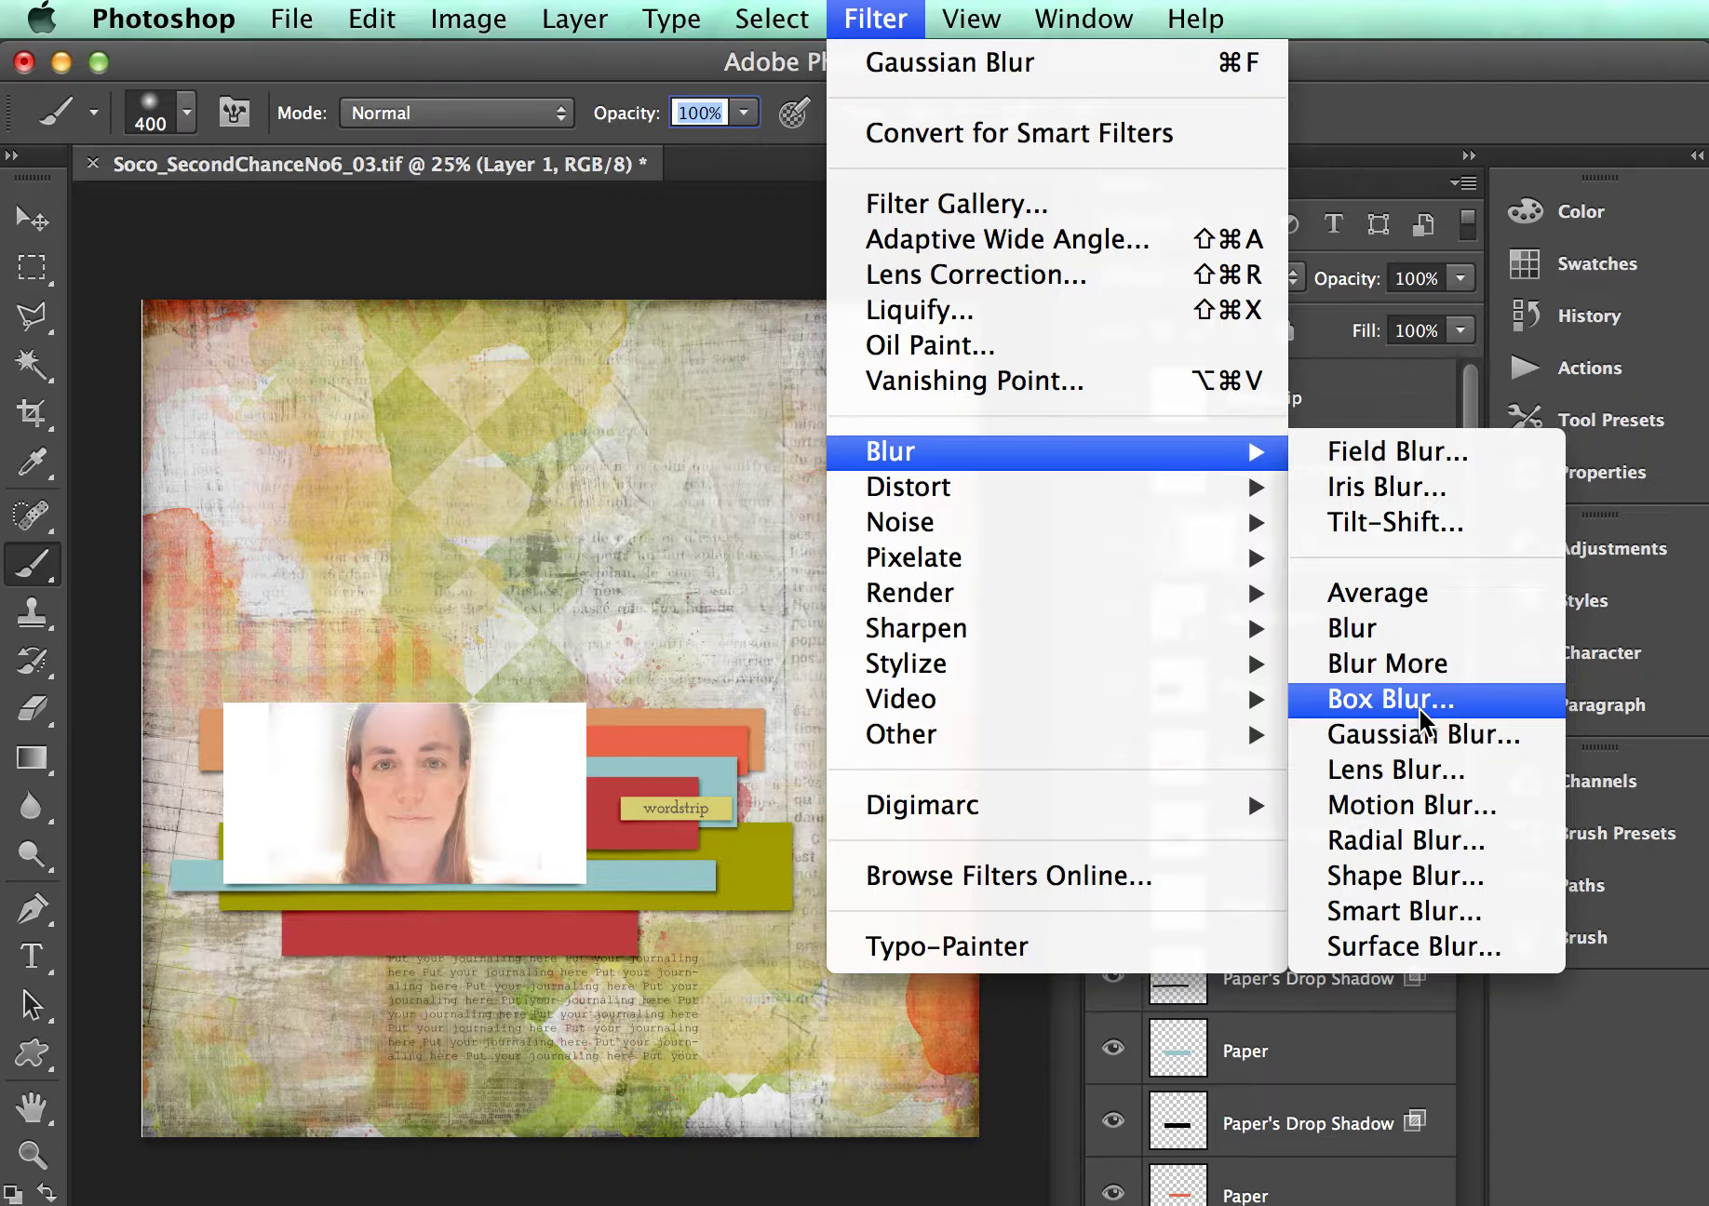
{"action": "left_click", "coordinate": [1421, 735]}
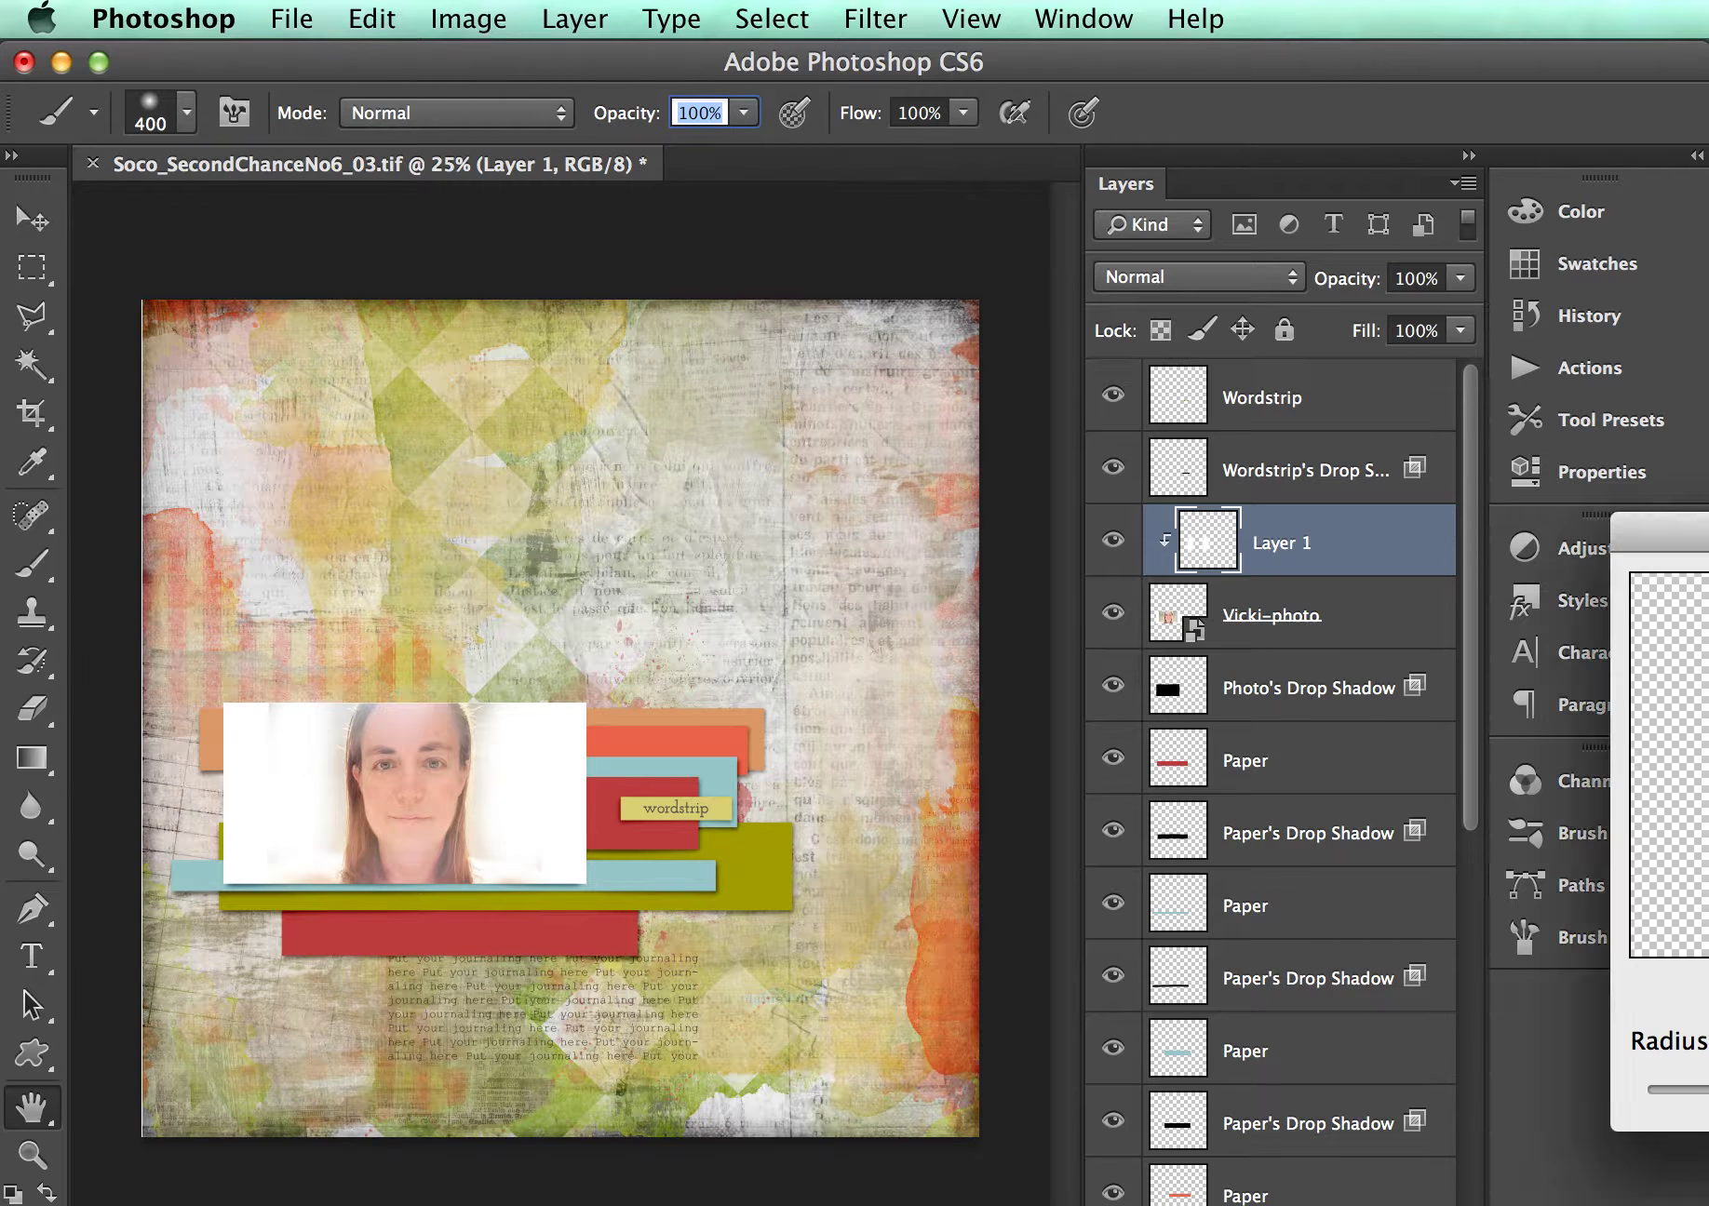
{"action": "left_click_drag", "start_coordinate": [1679, 553], "coordinate": [1140, 404]}
{"action": "left_click_drag", "start_coordinate": [1356, 872], "coordinate": [1312, 873]}
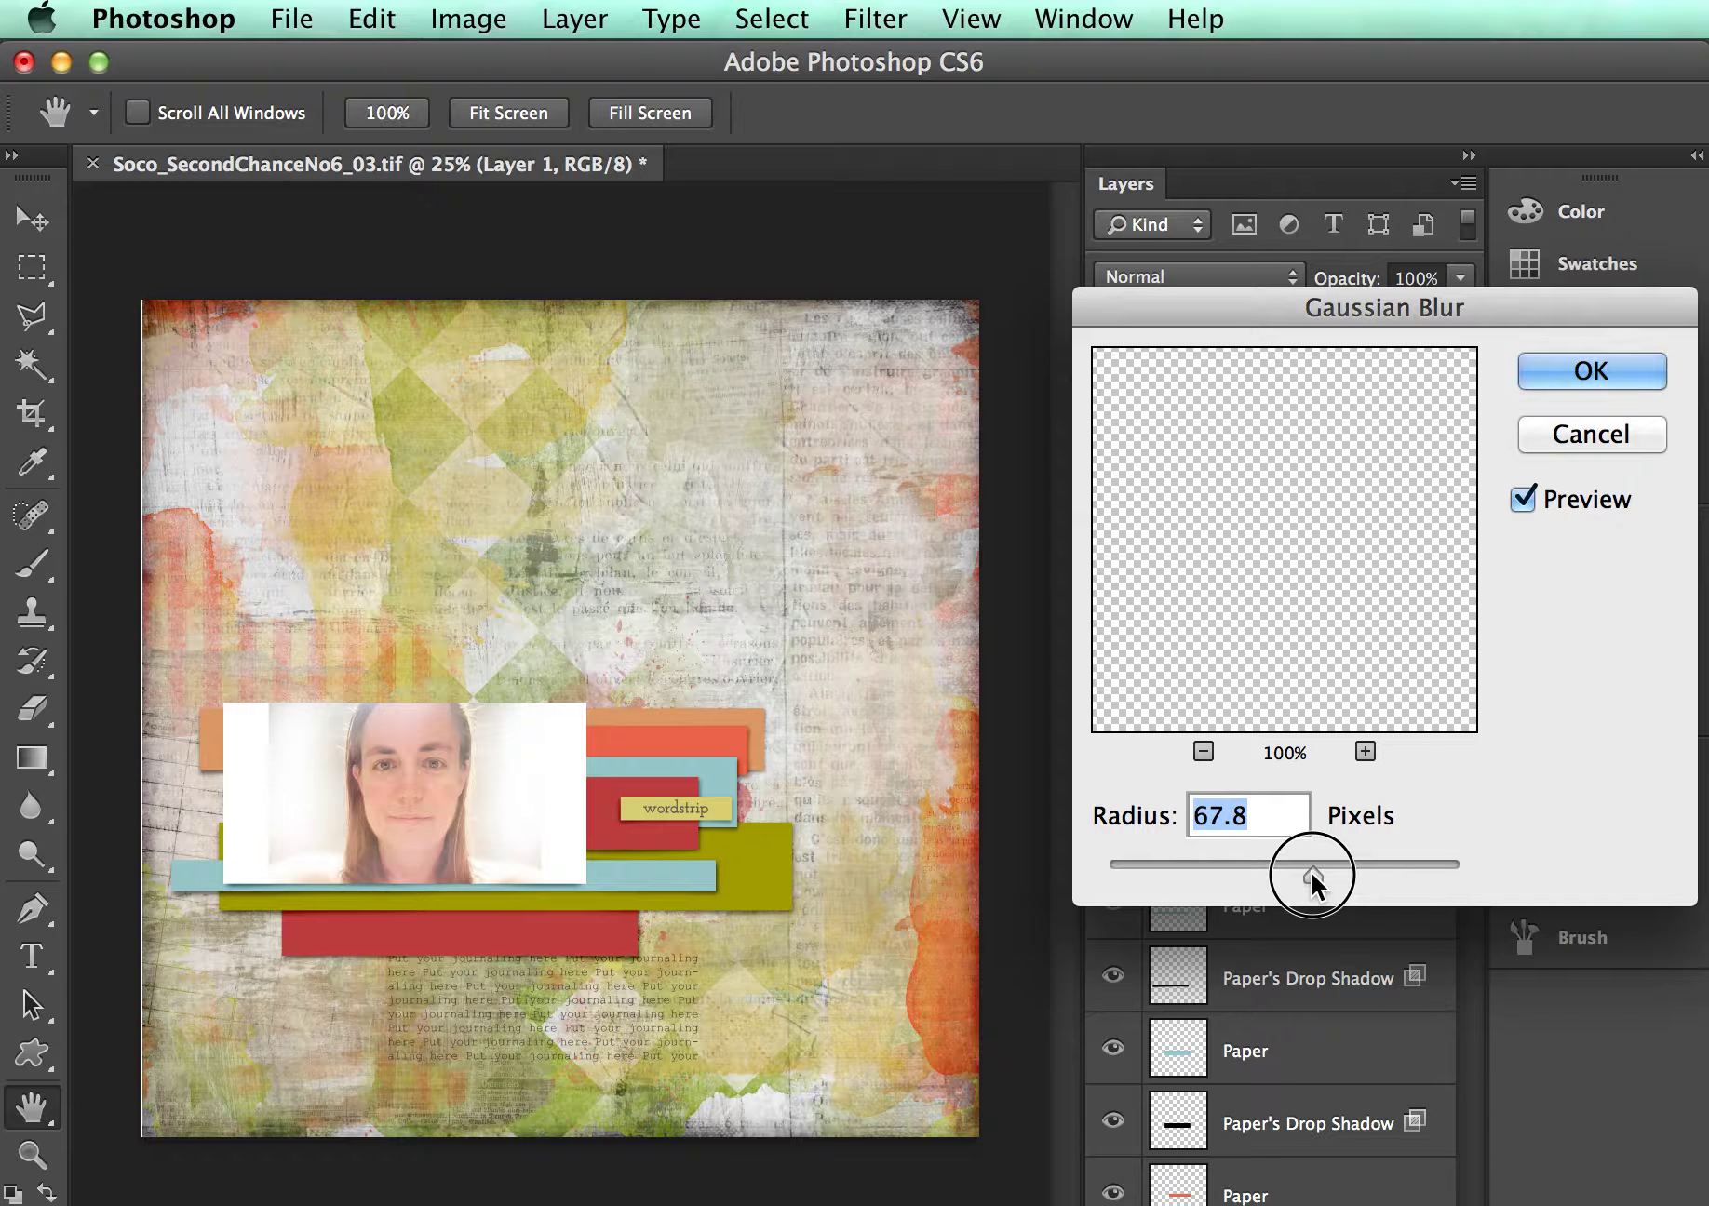
{"action": "left_click_drag", "start_coordinate": [1312, 873], "coordinate": [1342, 879]}
{"action": "left_click", "coordinate": [1590, 372]}
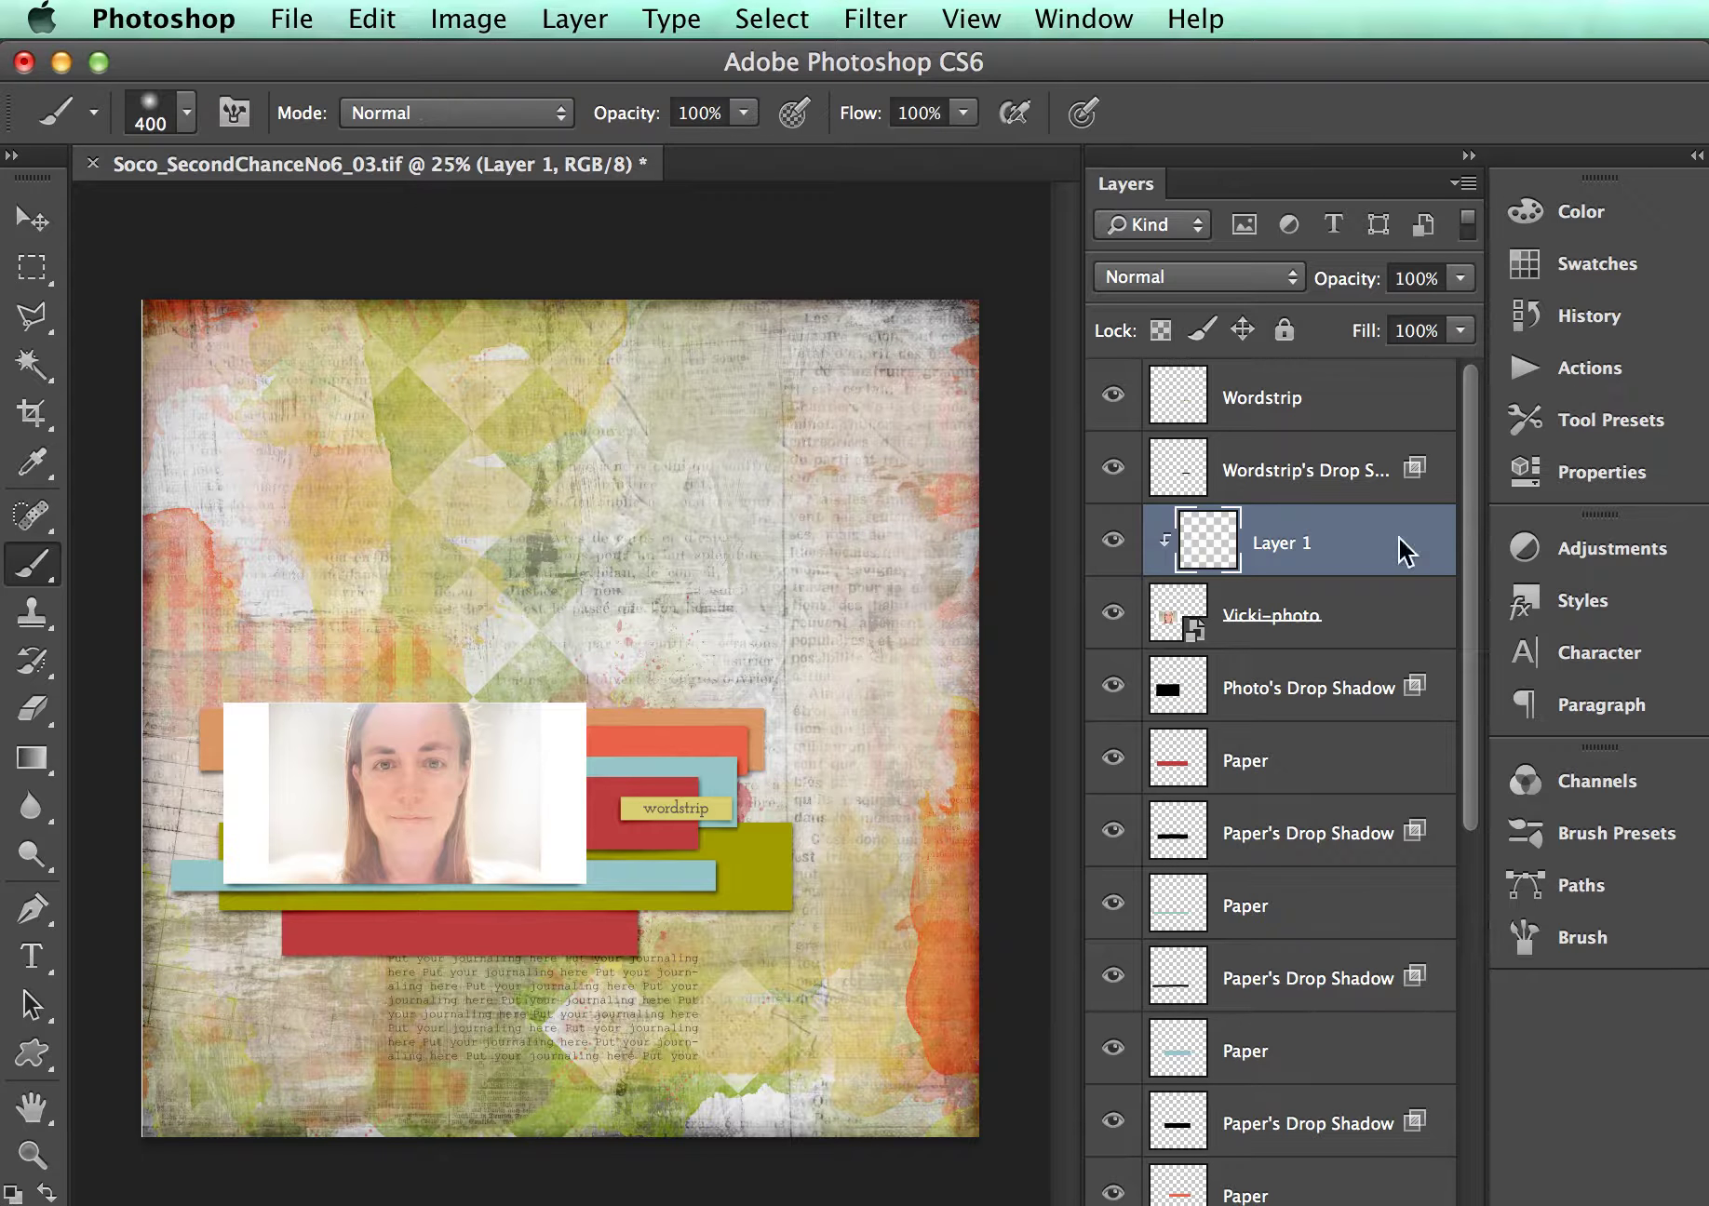
- Duplicate Vicki-photo and set the copy to Overlay blend mode at 75% opacity
{"action": "left_click", "coordinate": [1350, 624]}
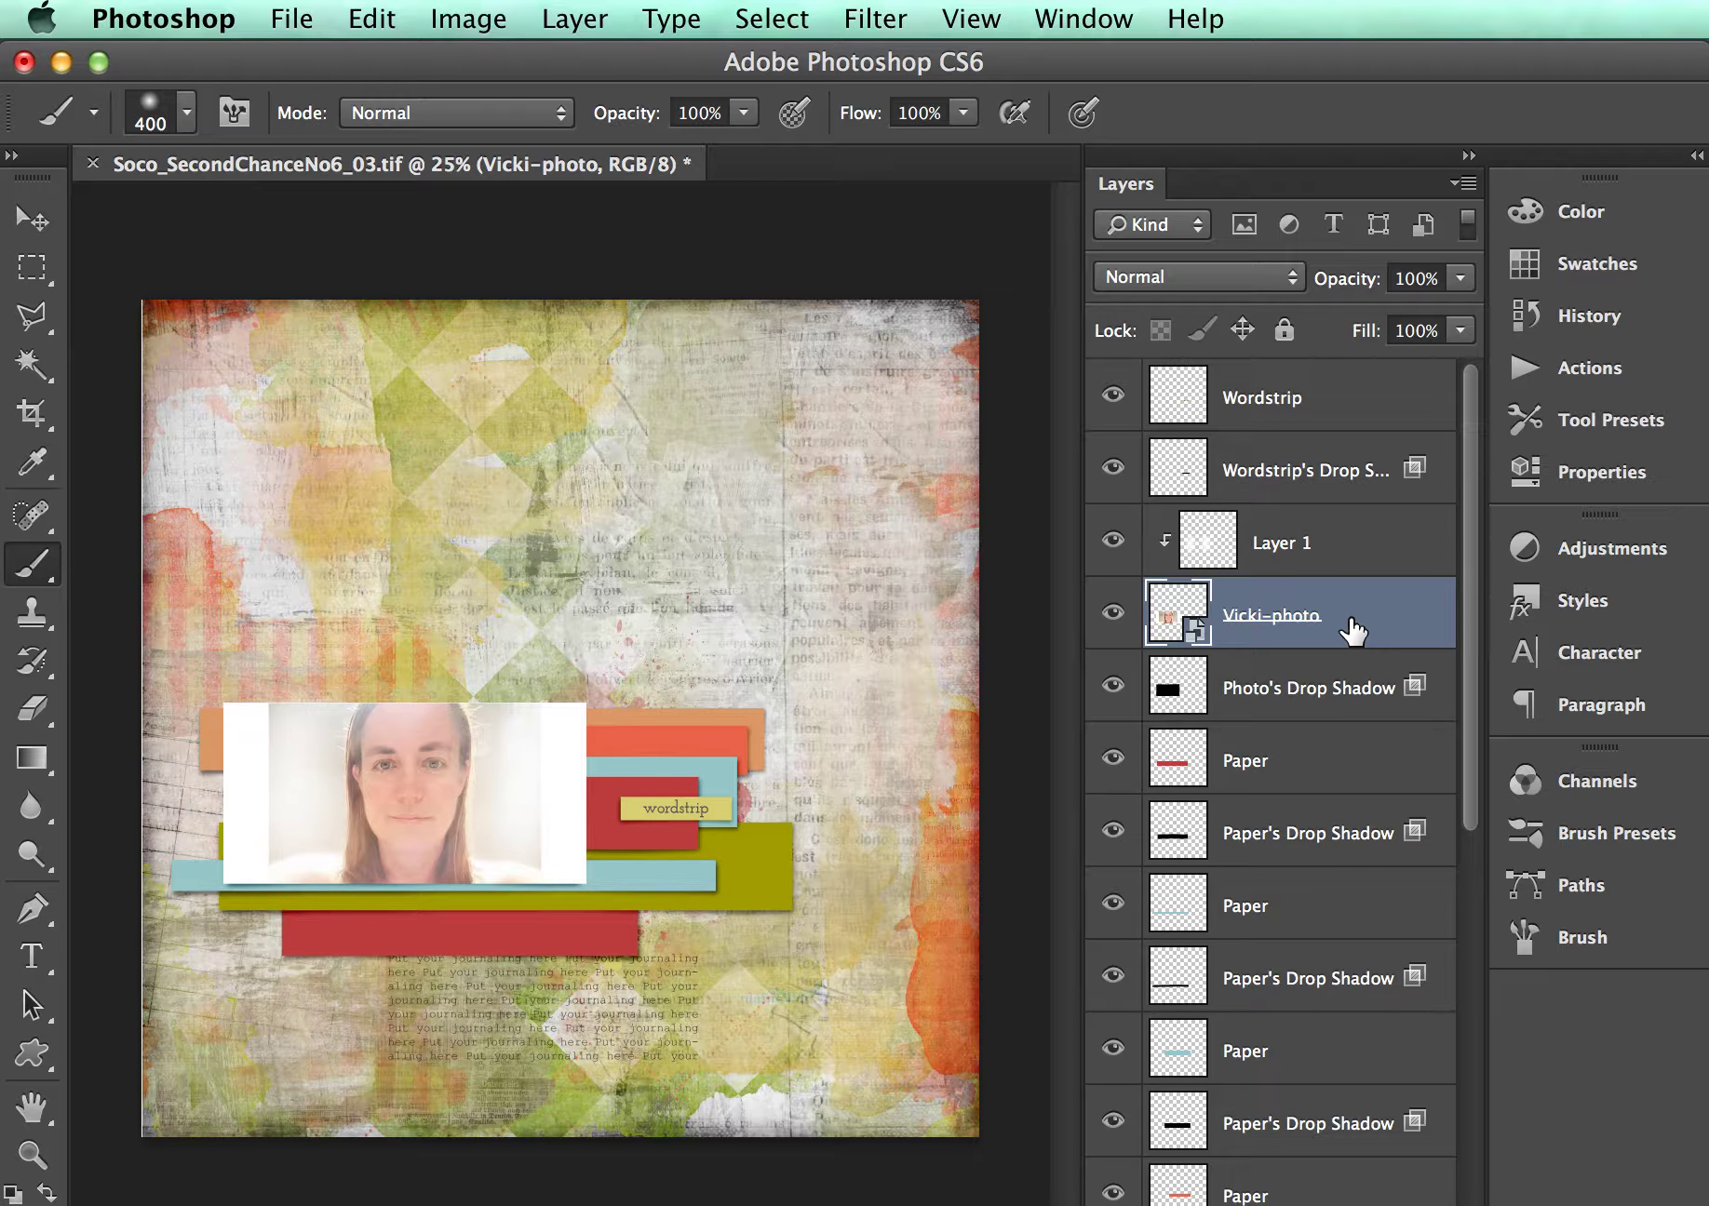
{"action": "key", "text": "super+j"}
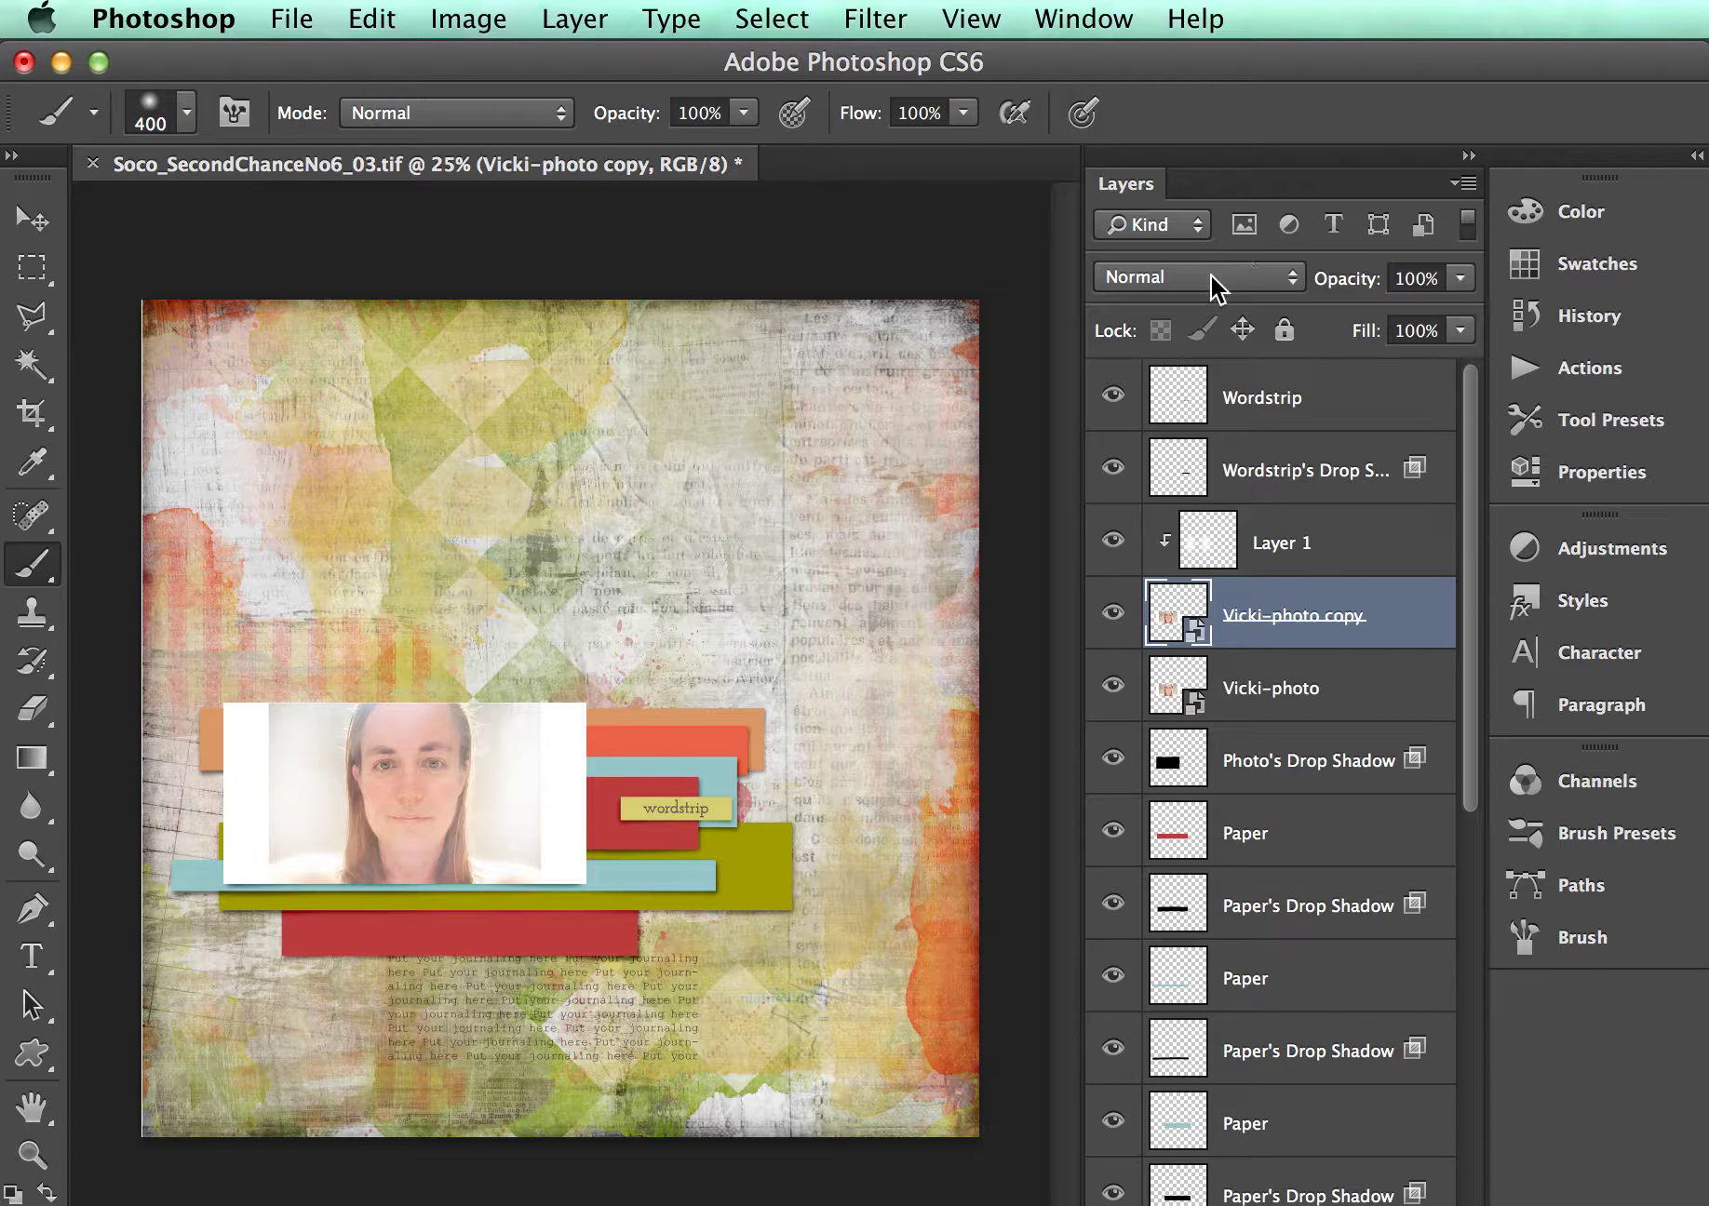
{"action": "left_click", "coordinate": [1210, 273]}
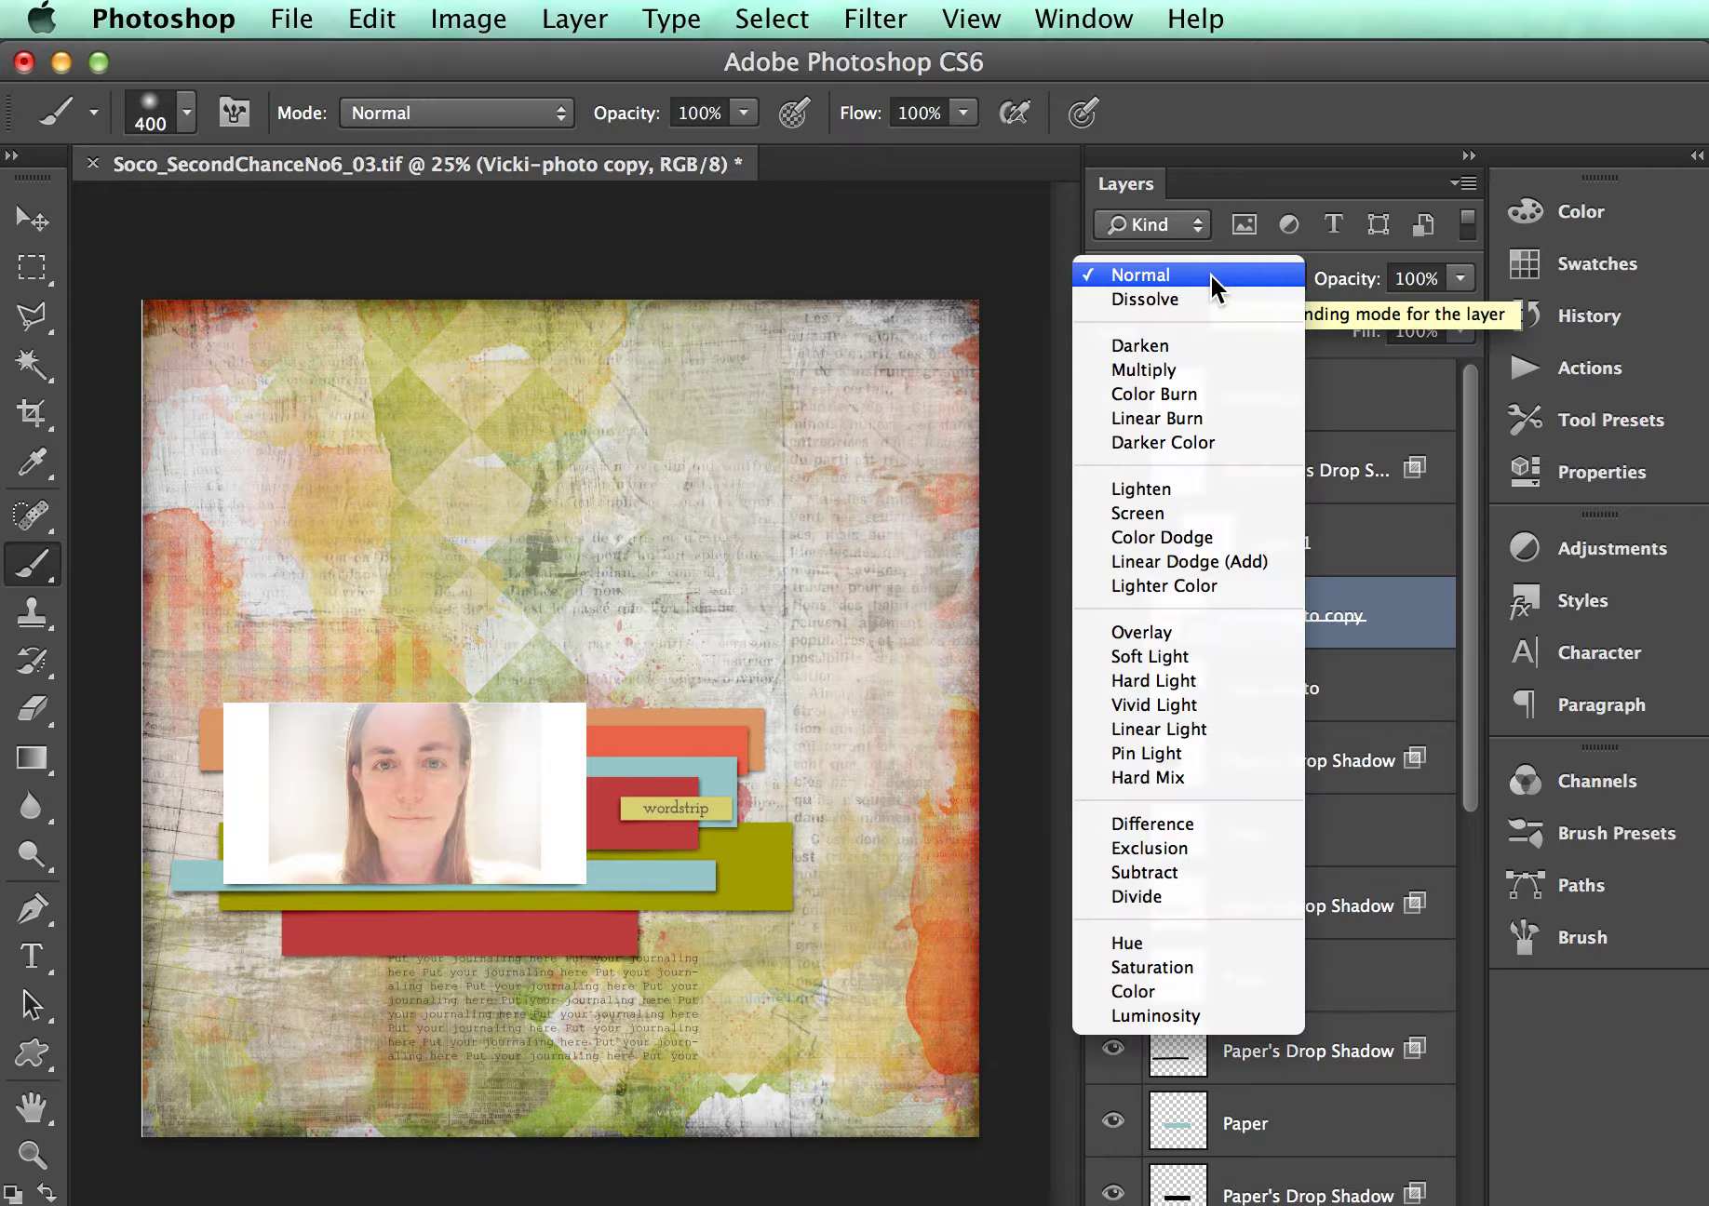
{"action": "left_click", "coordinate": [1208, 630]}
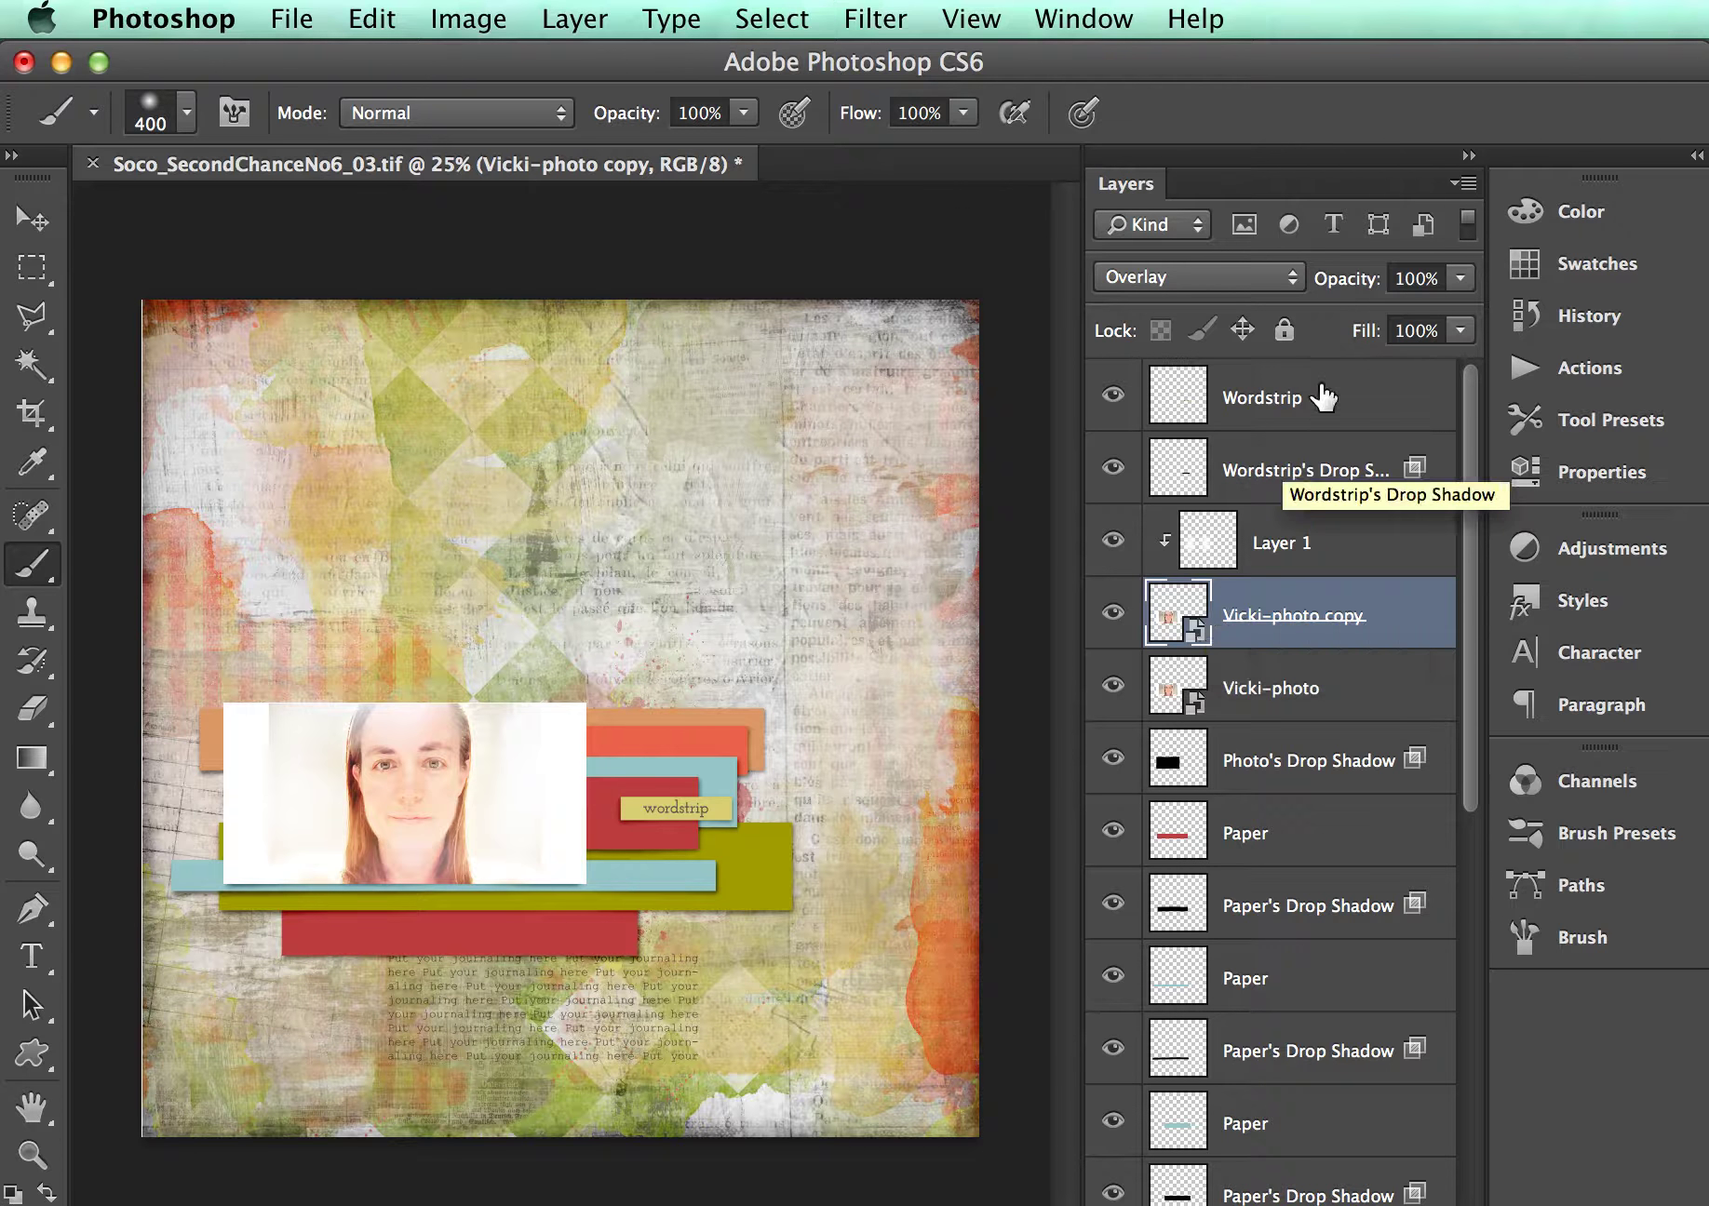
{"action": "left_click_drag", "start_coordinate": [1377, 288], "coordinate": [1334, 289]}
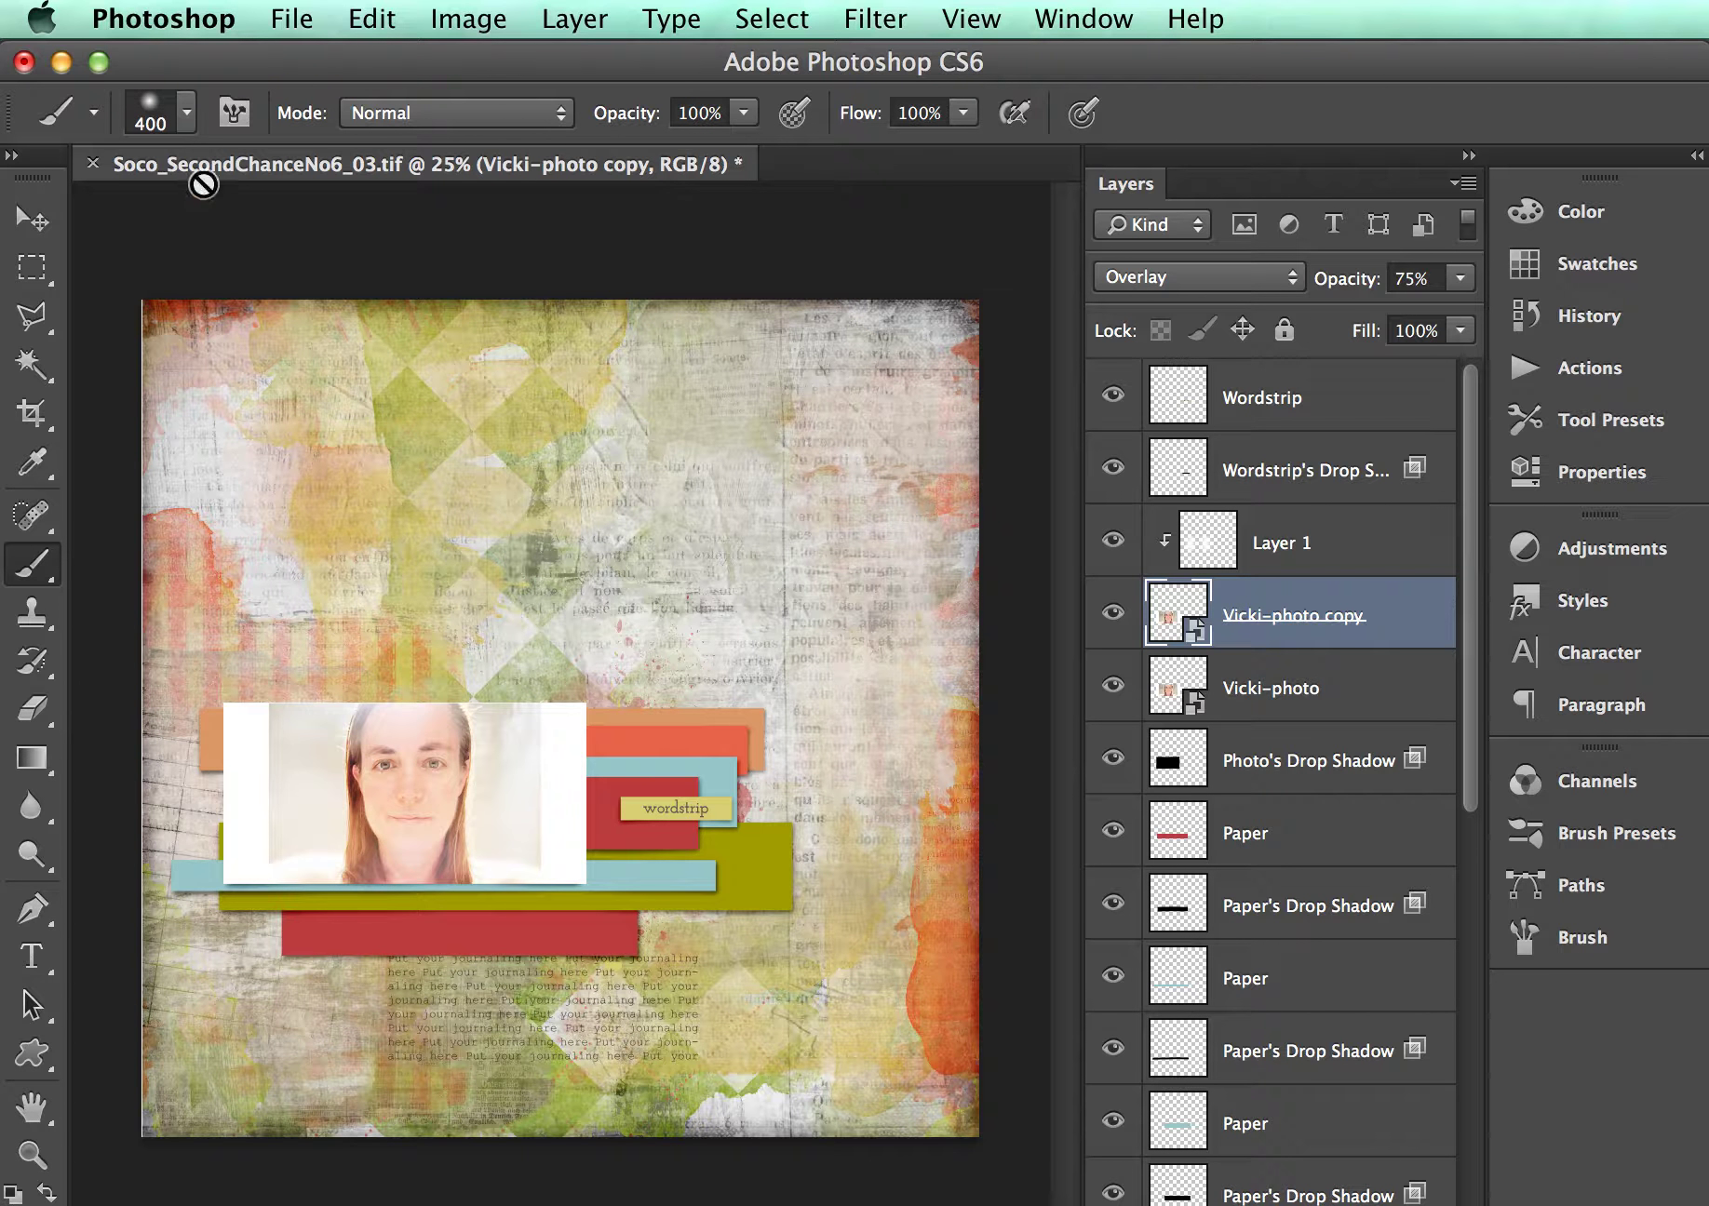
{"action": "left_click", "coordinate": [16, 207]}
{"action": "left_click", "coordinate": [723, 728]}
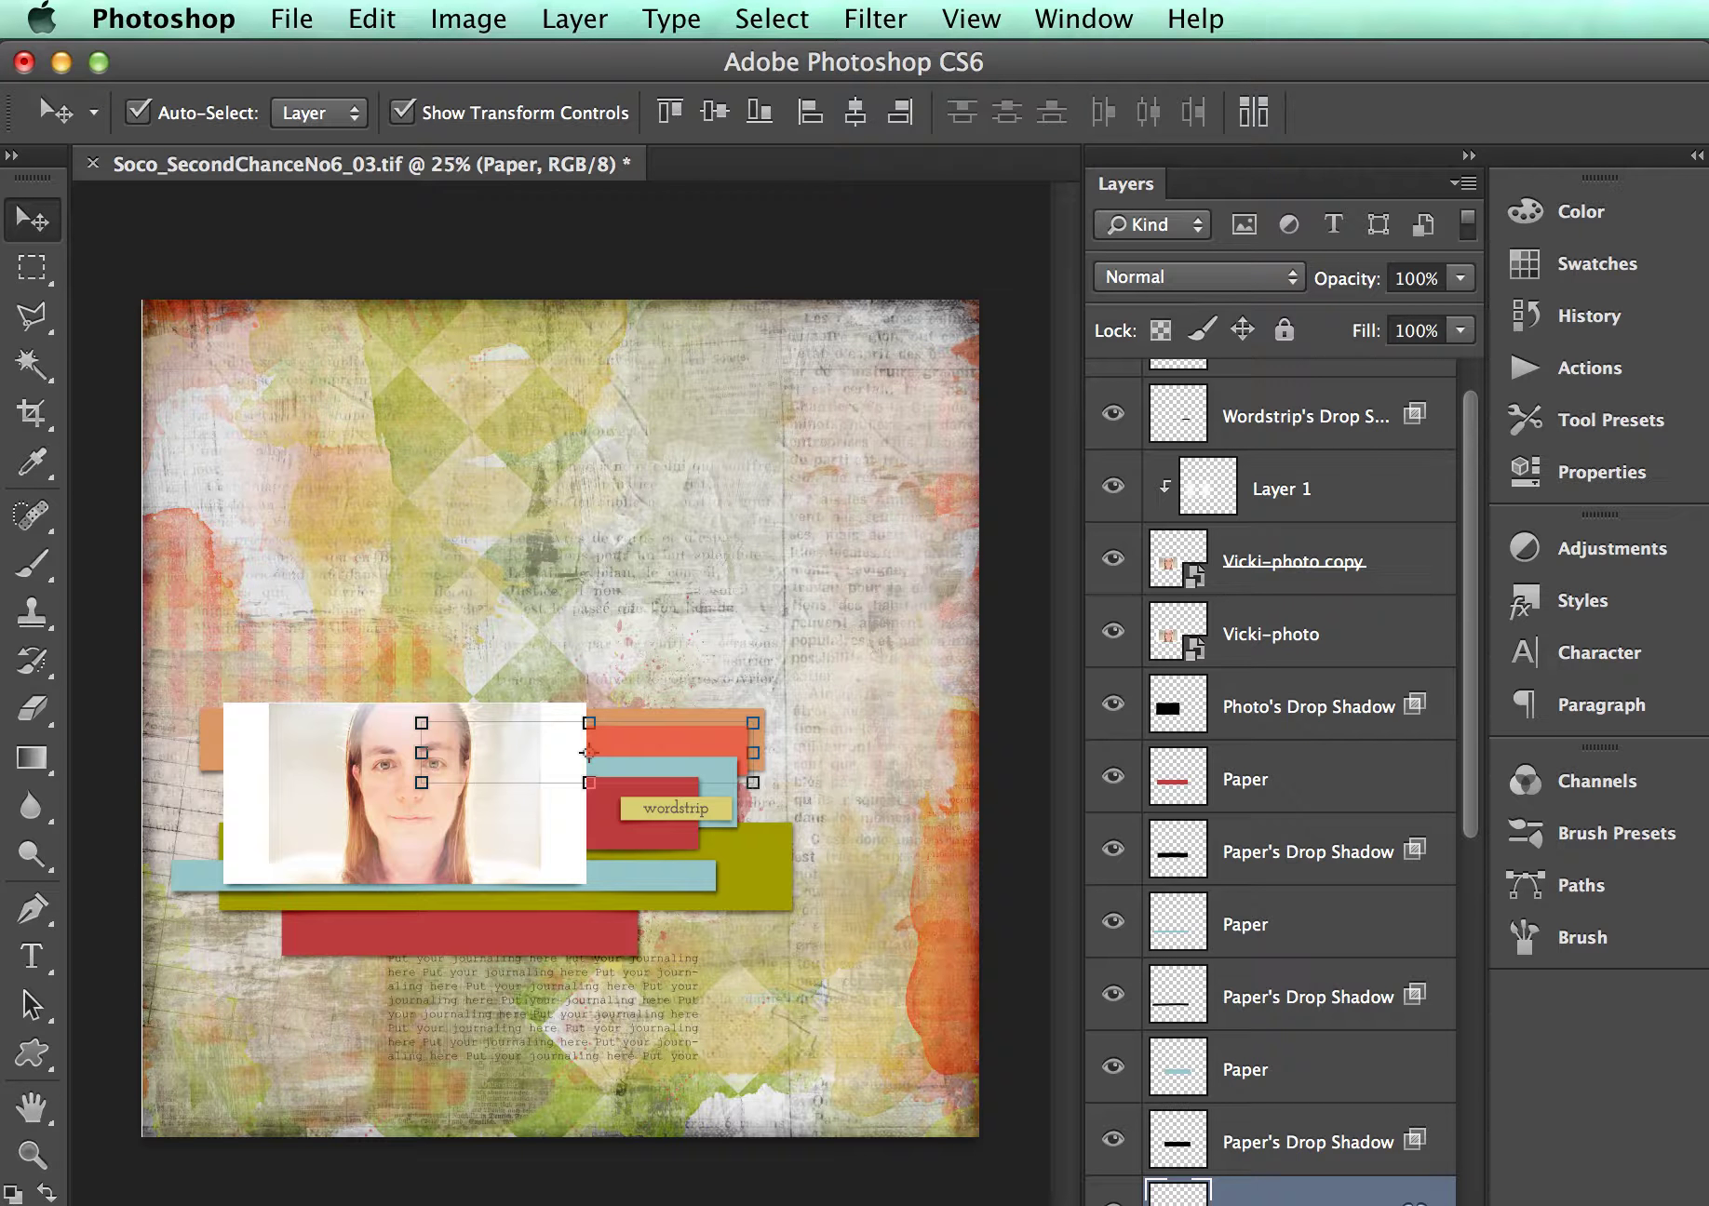
- Place the ay_daretofeelalive_paper9 texture file onto the scrapbook page
{"action": "key", "text": "super+Tab"}
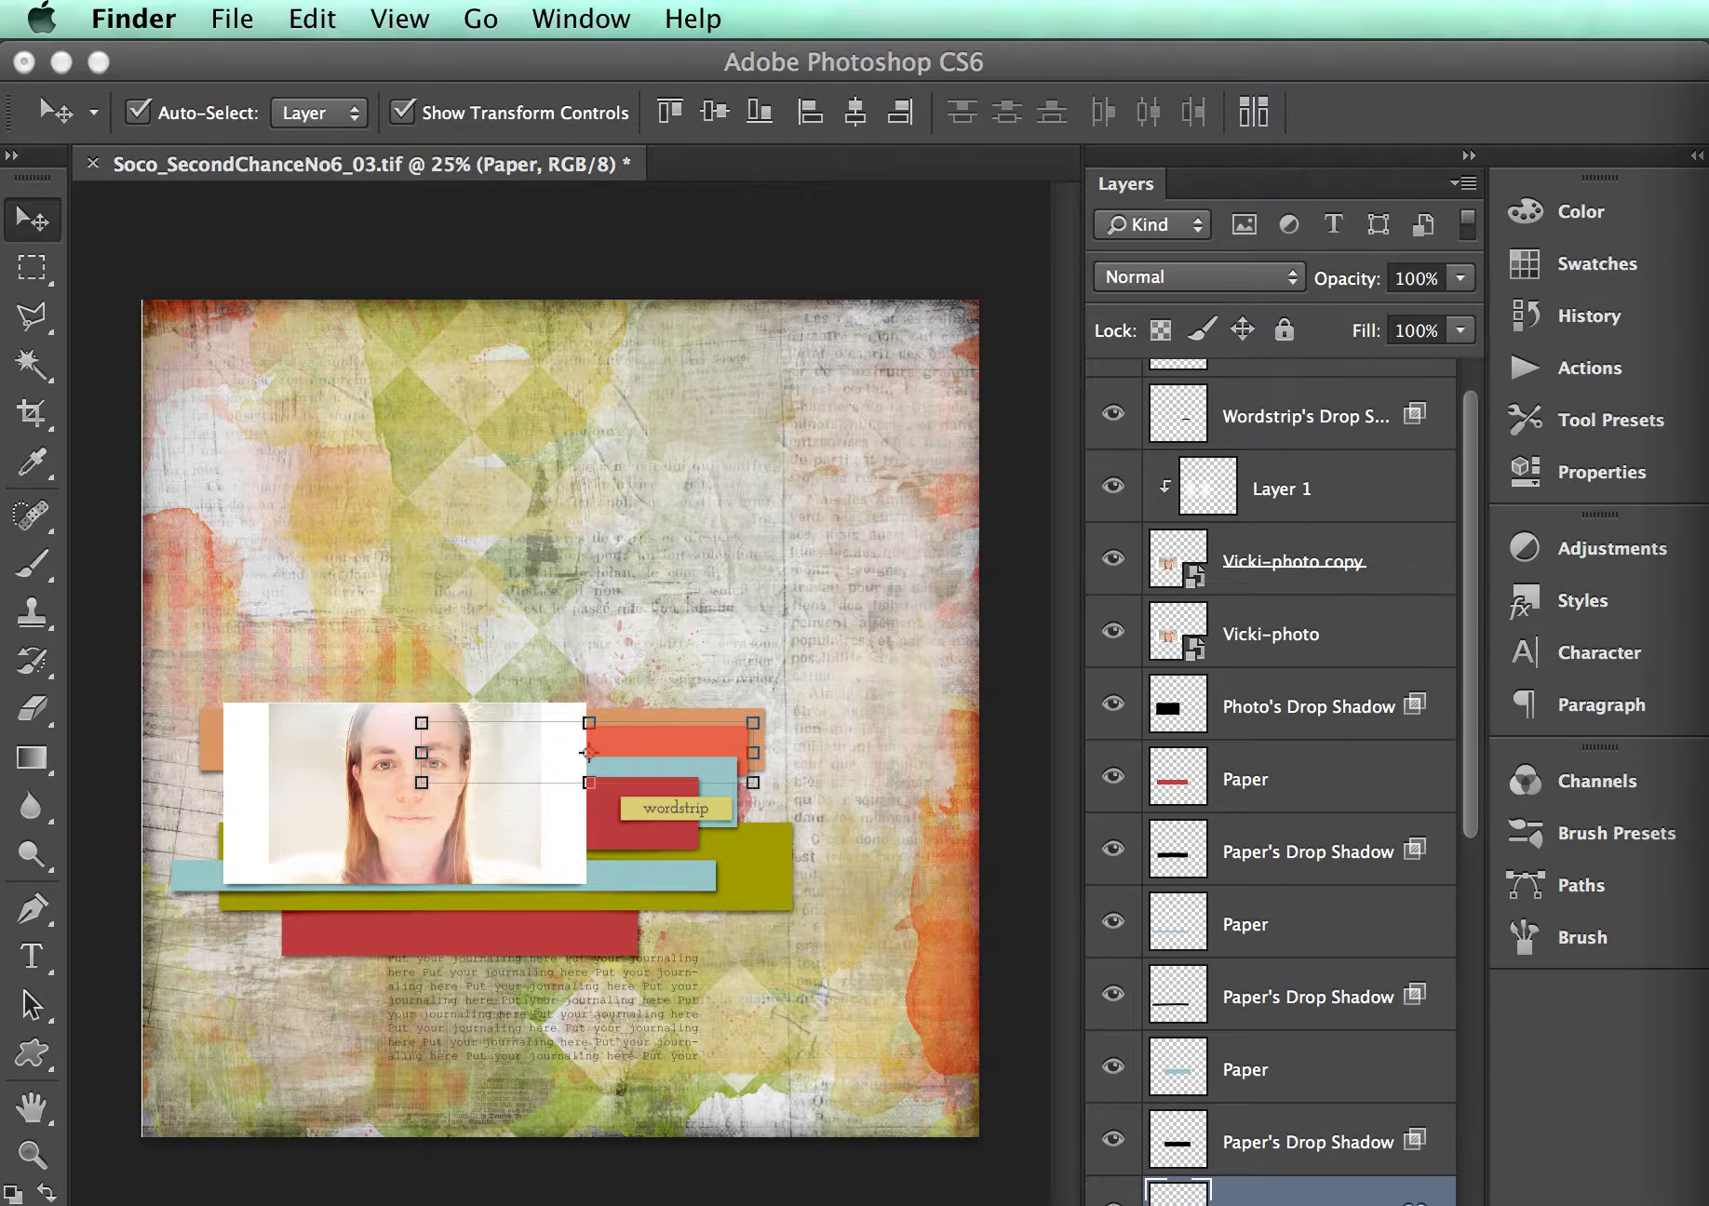
{"action": "left_click_drag", "start_coordinate": [1362, 447], "coordinate": [458, 444]}
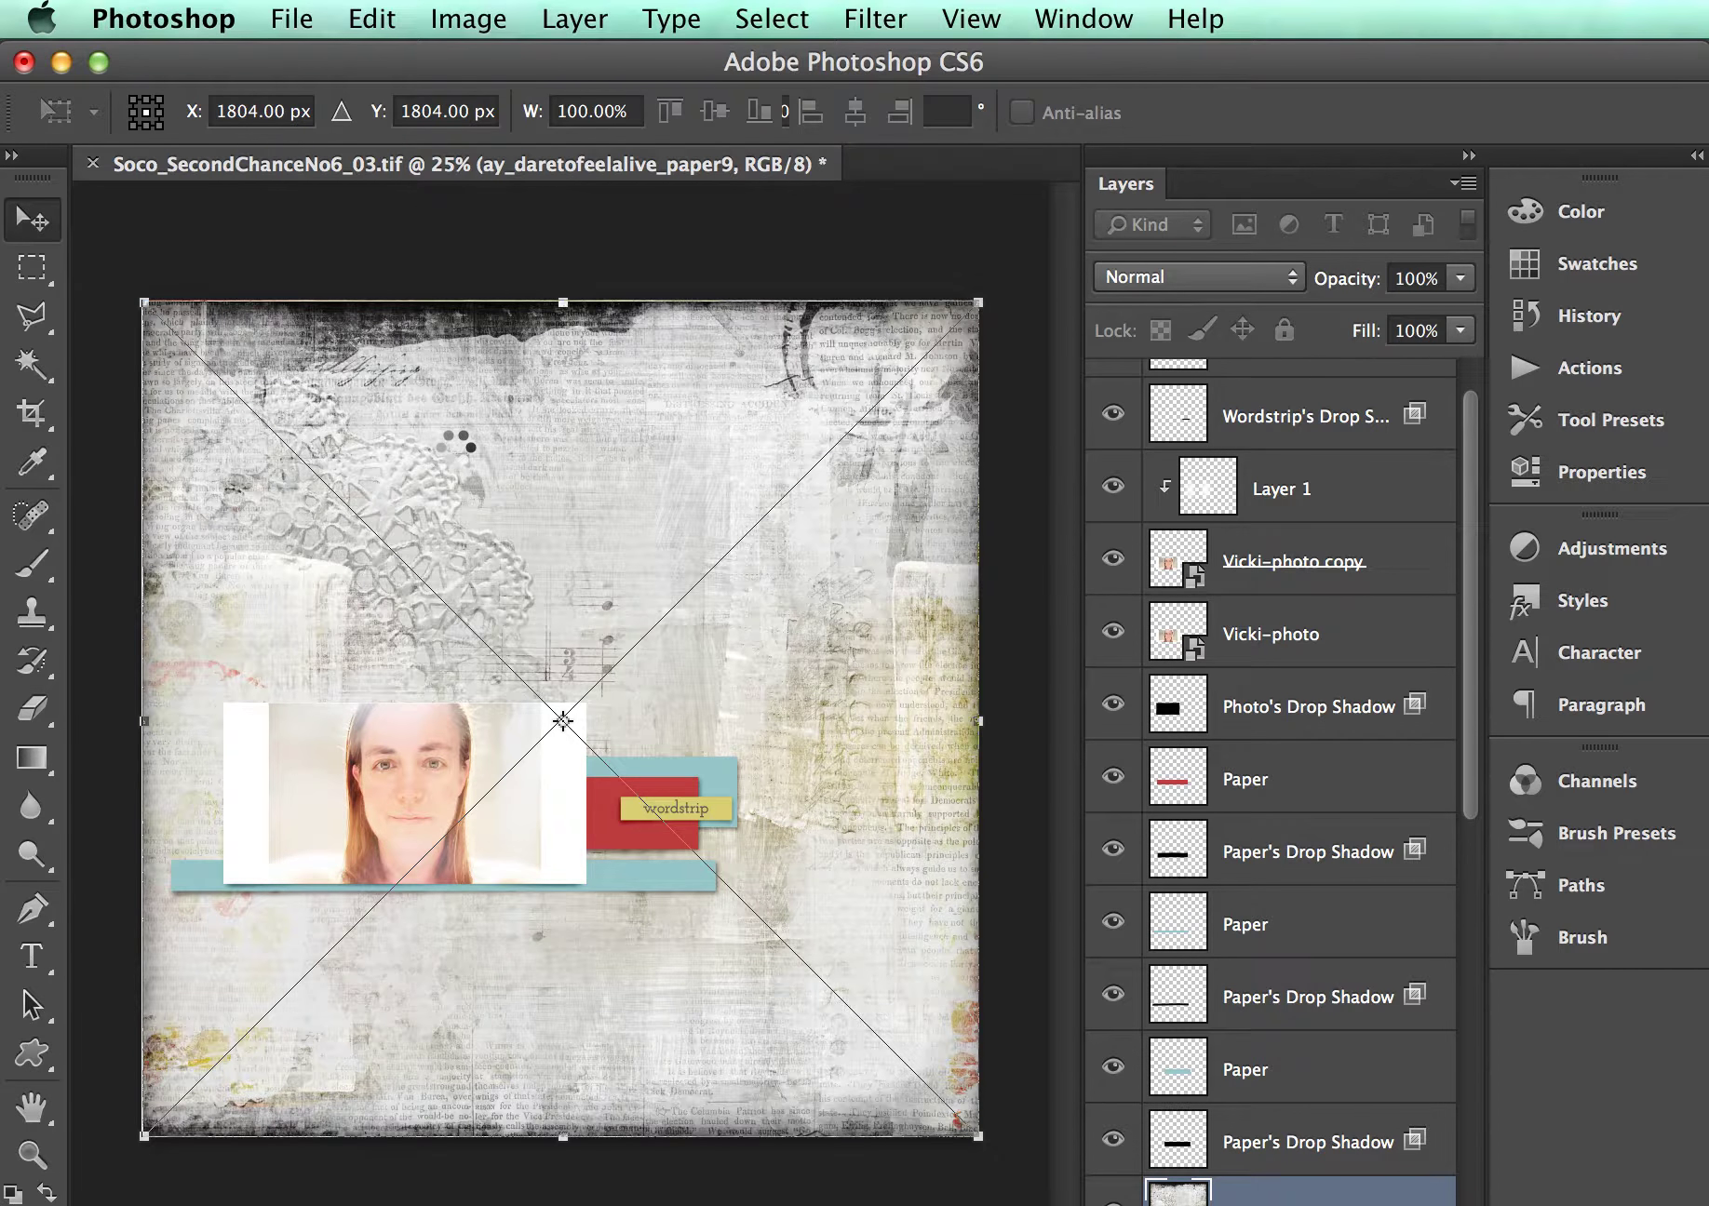
{"action": "key", "text": "Return"}
{"action": "scroll", "coordinate": [1377, 995], "scroll_direction": "down", "scroll_amount": 5}
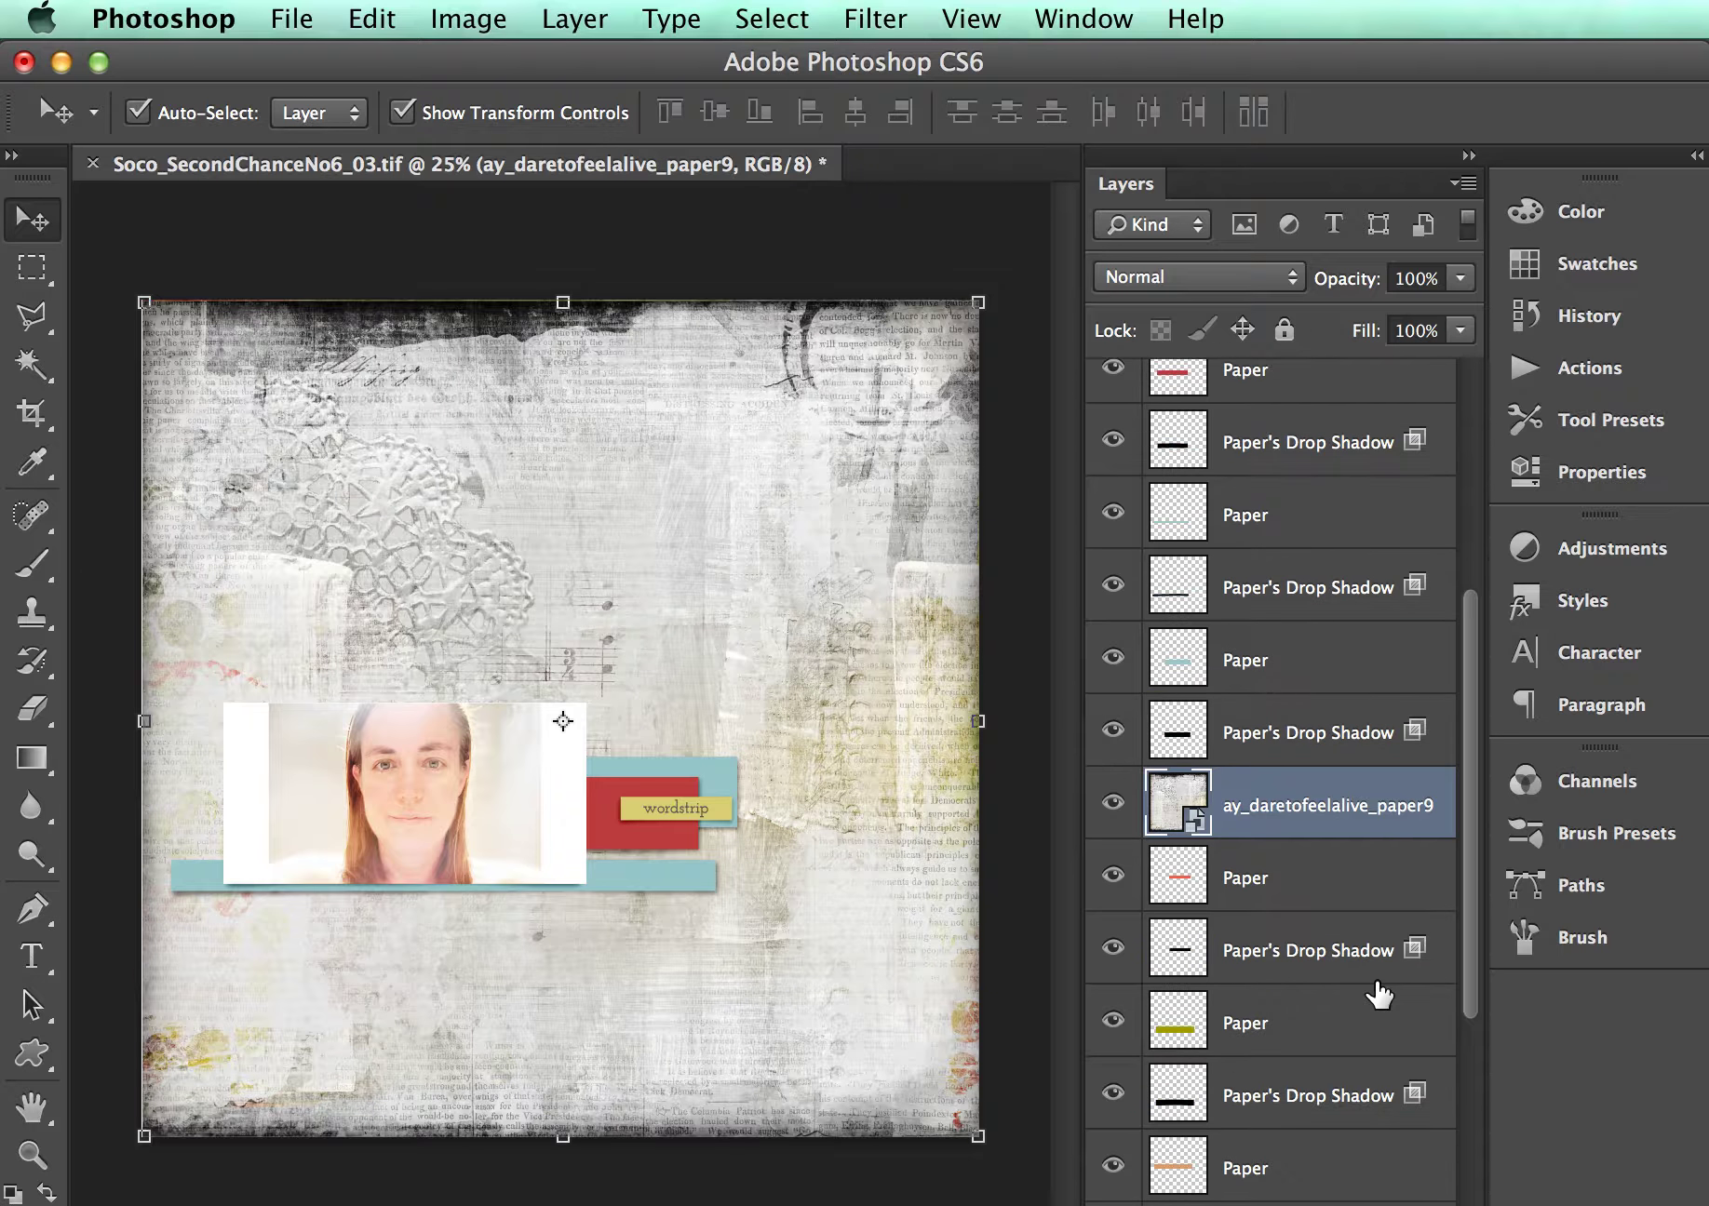
- Clip the paper9 layer to the orange strip and blend it in Multiply at 50% opacity
{"action": "left_click_drag", "start_coordinate": [1350, 749], "coordinate": [1341, 1075]}
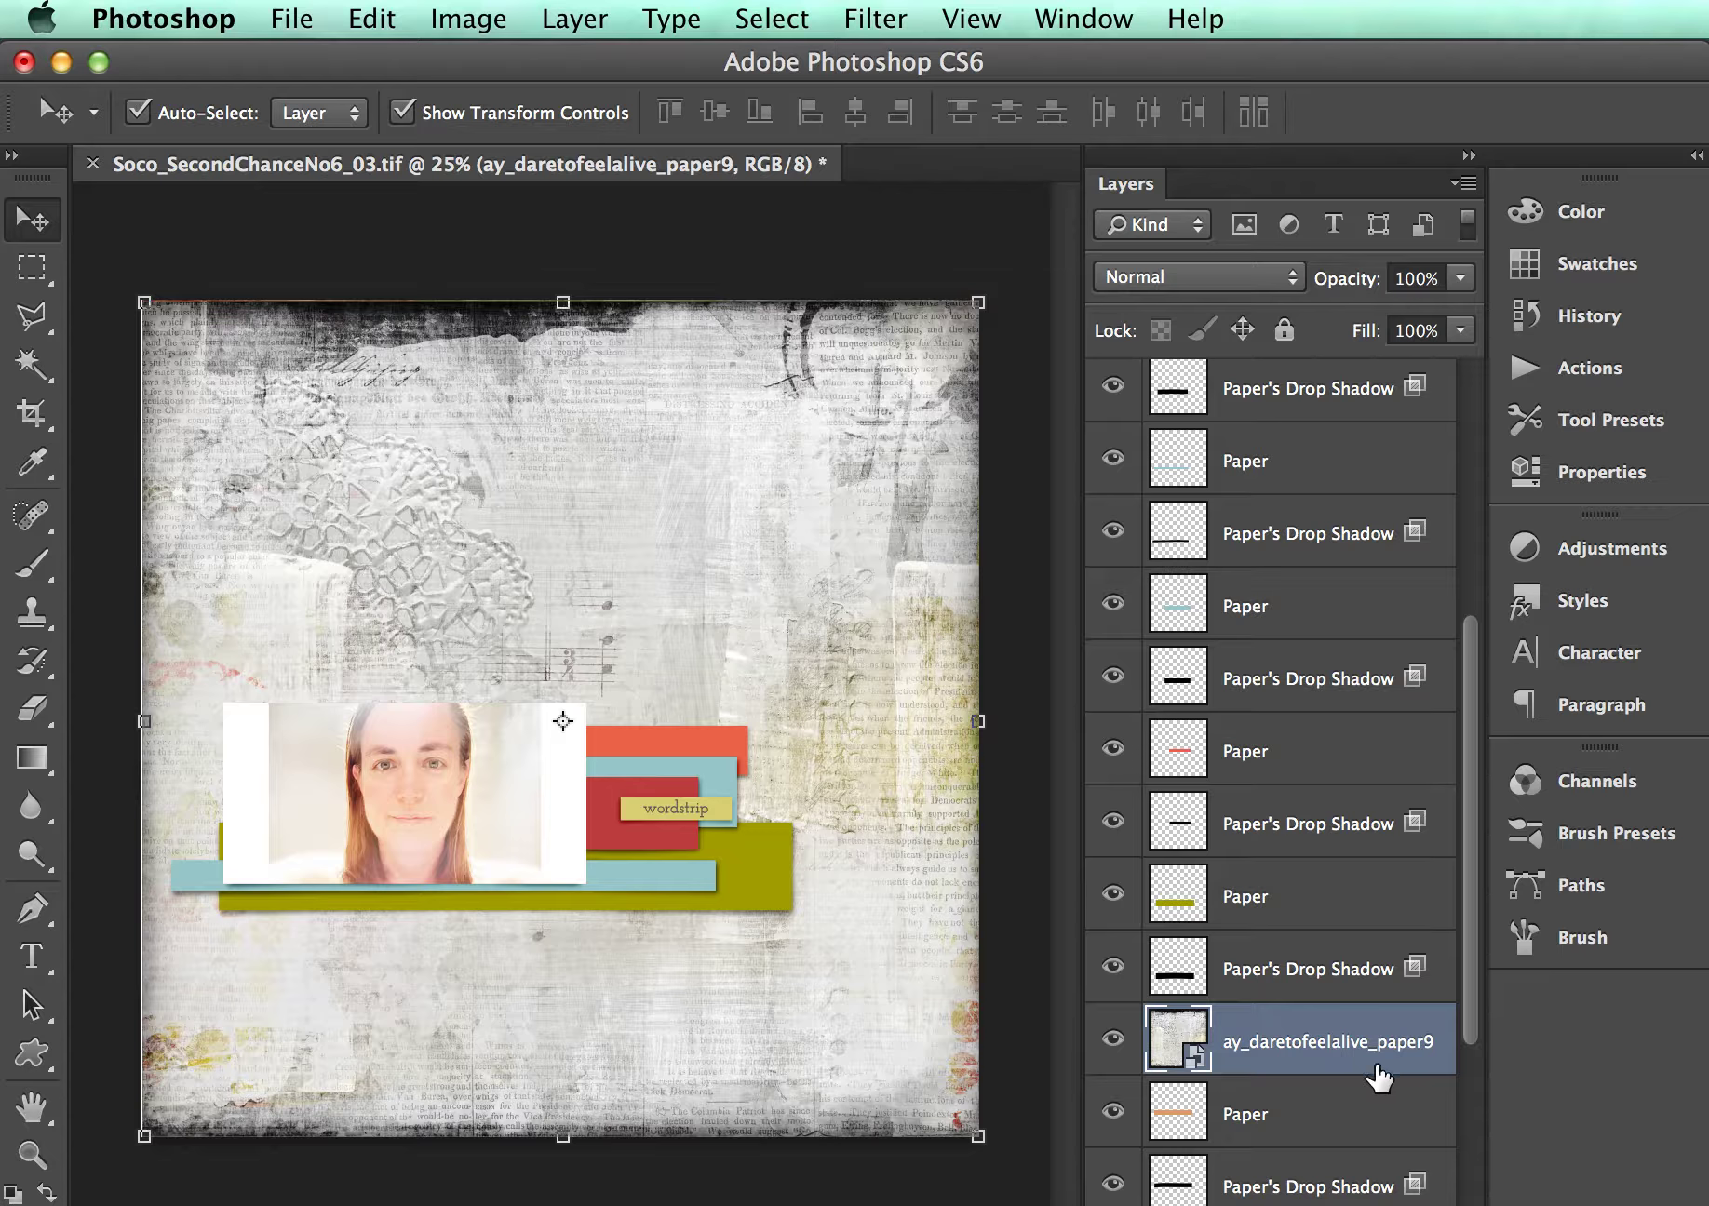
{"action": "left_click", "coordinate": [1387, 1072], "text": "alt"}
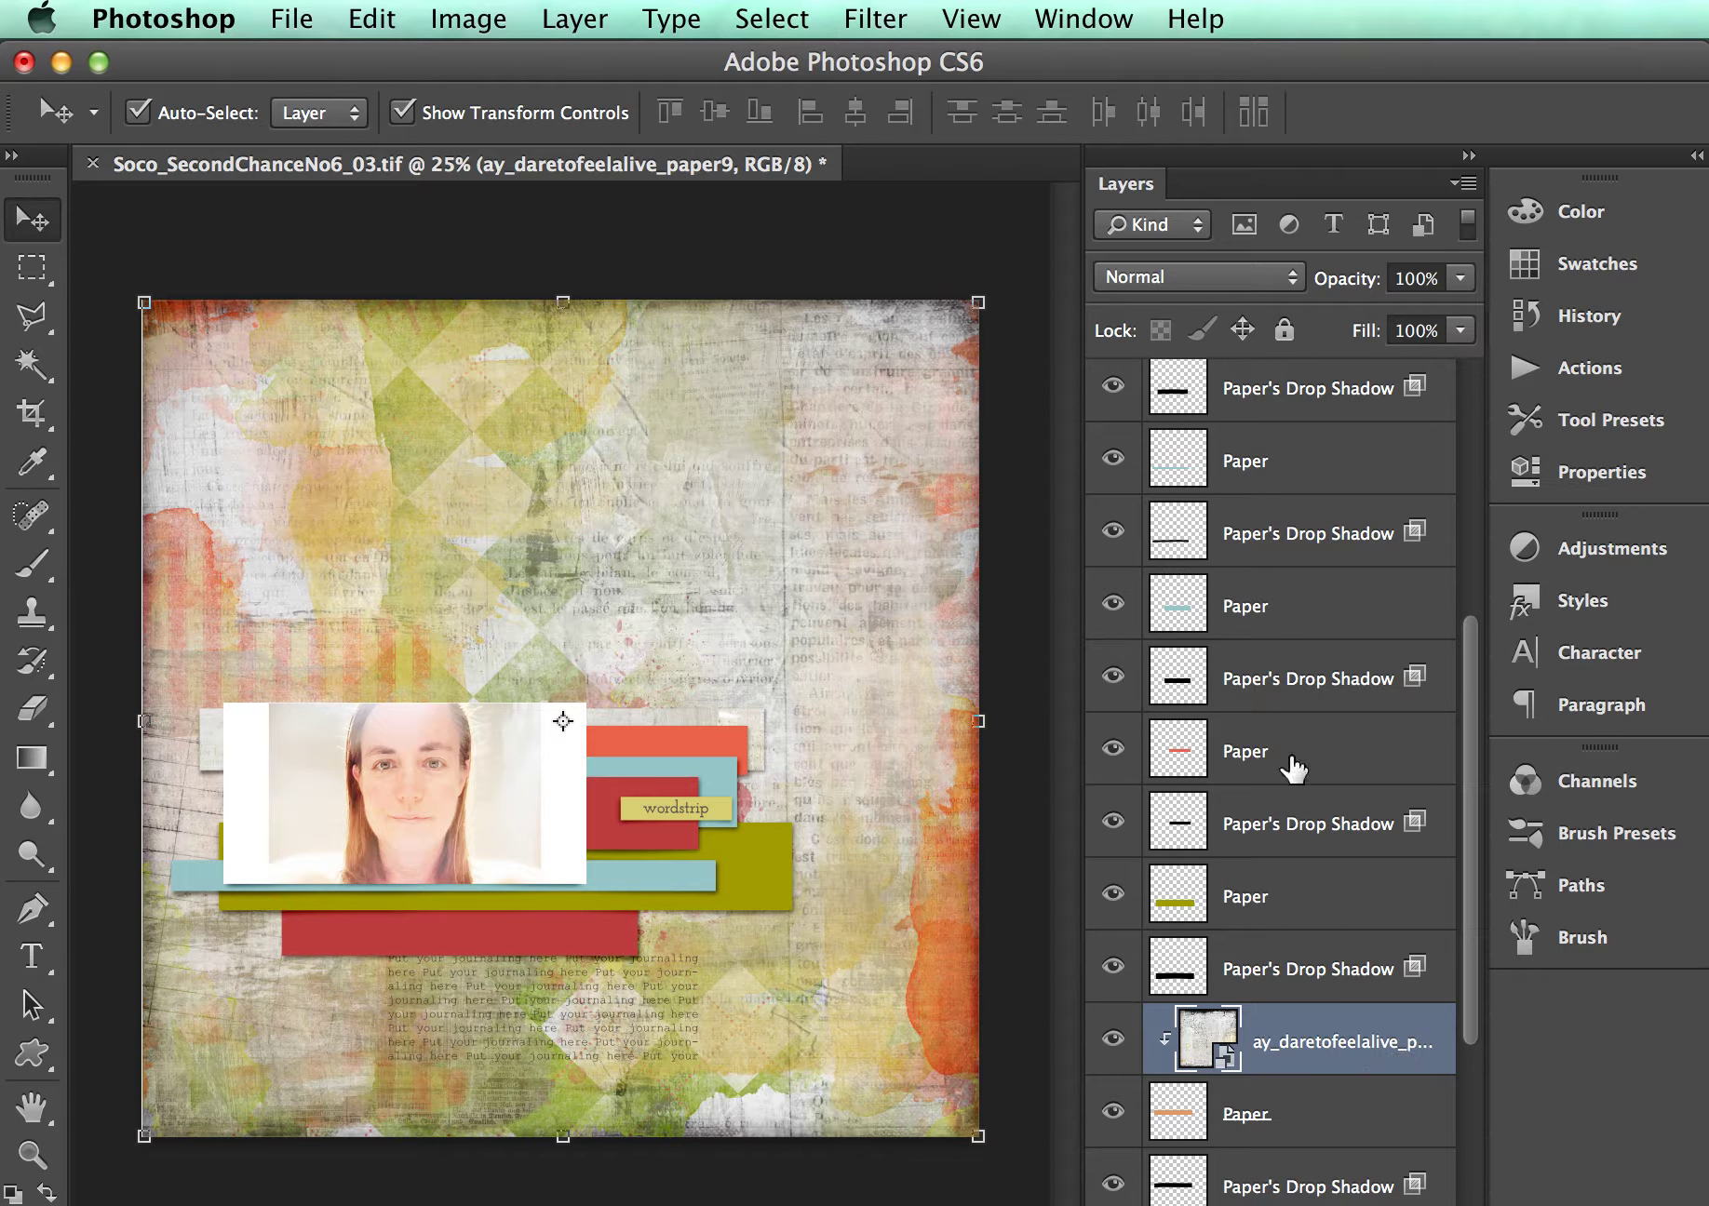
{"action": "left_click", "coordinate": [1157, 275]}
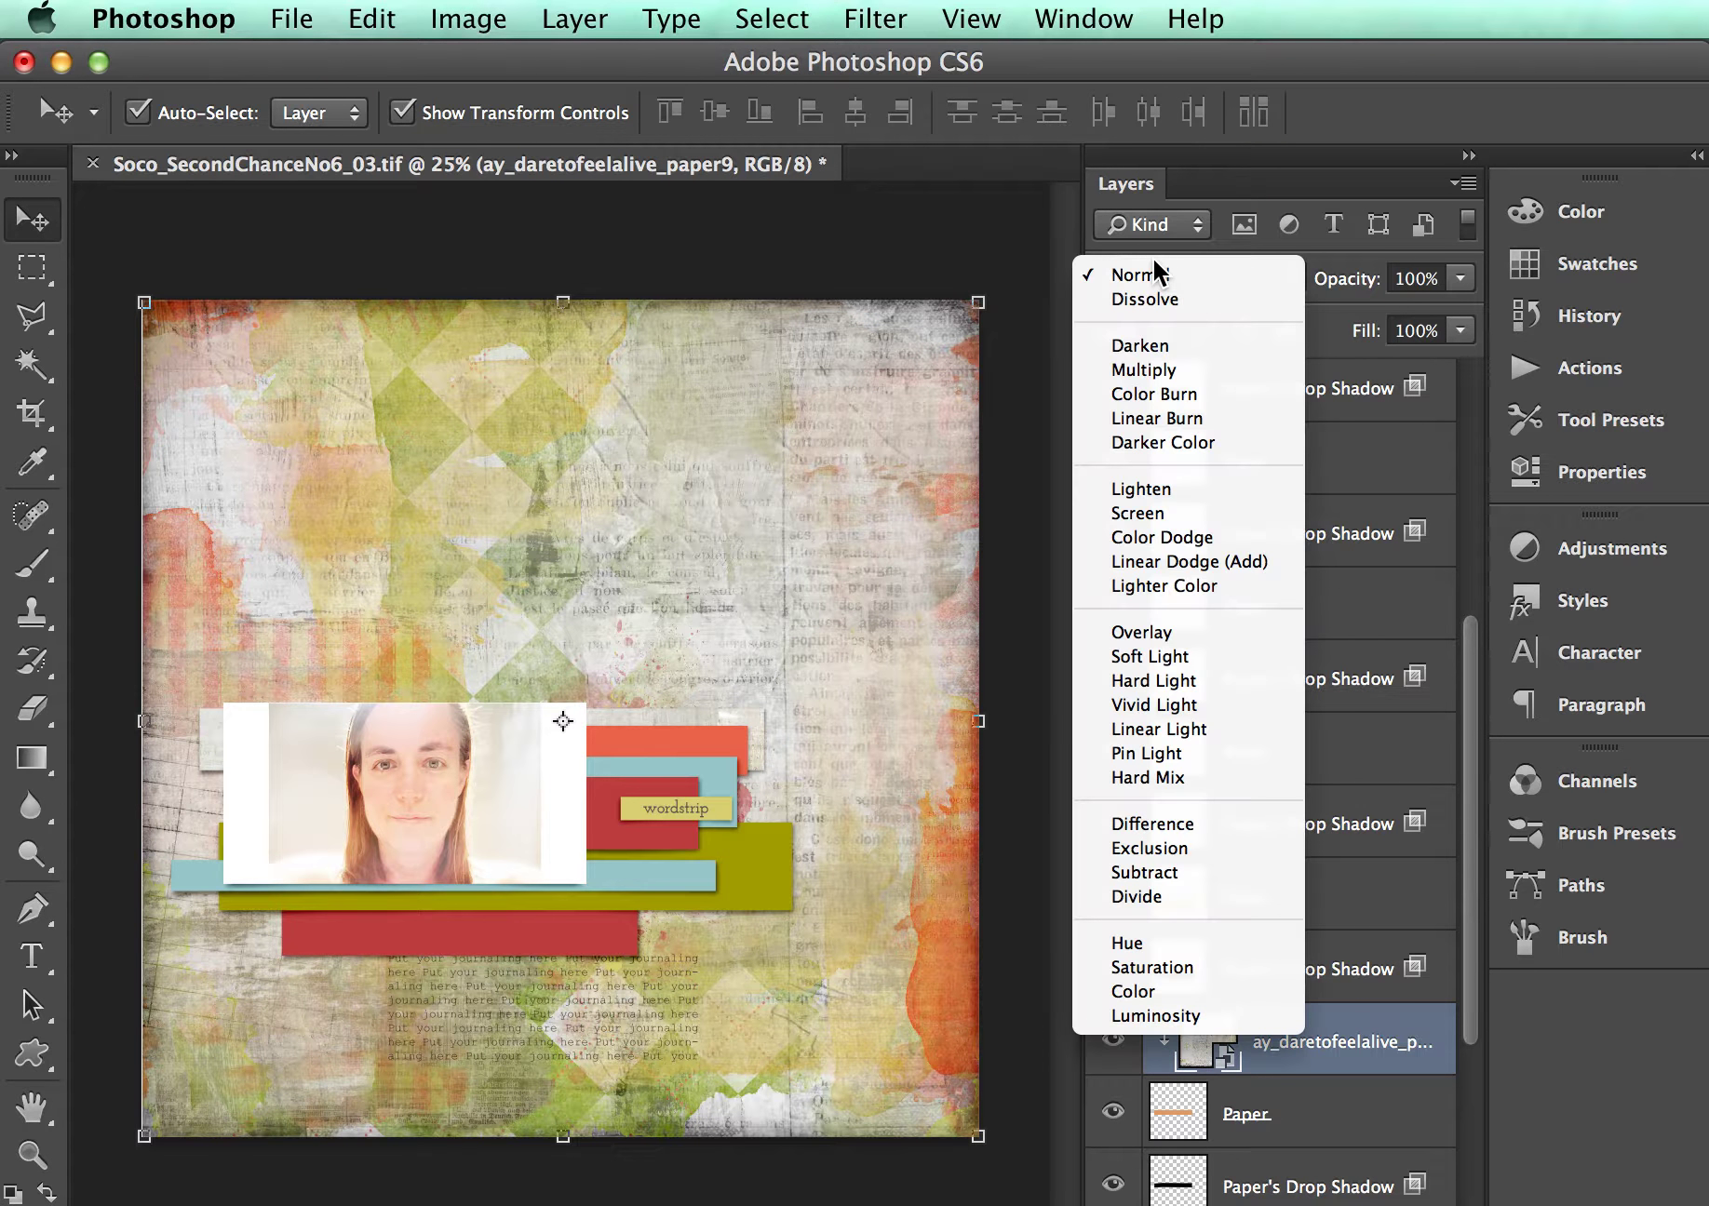
{"action": "left_click", "coordinate": [1168, 373]}
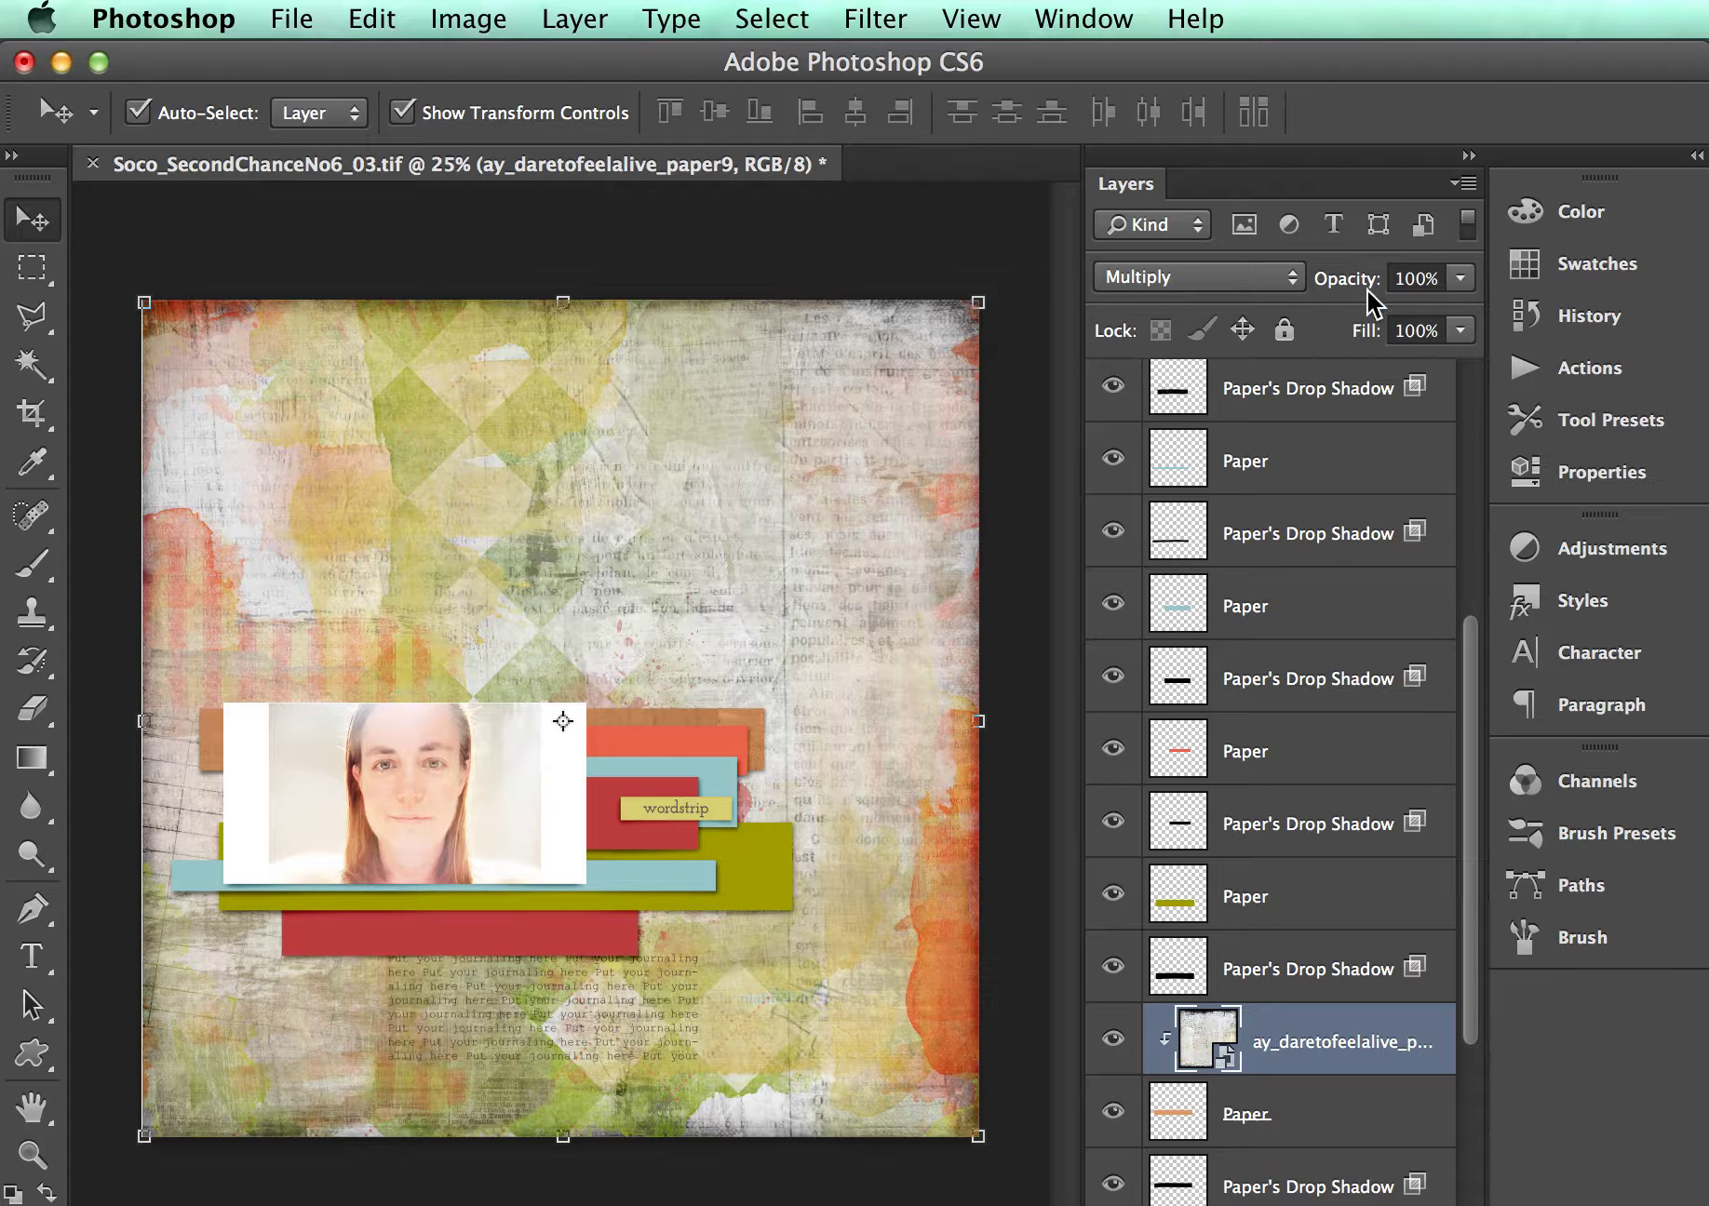
{"action": "left_click_drag", "start_coordinate": [1362, 290], "coordinate": [1285, 288]}
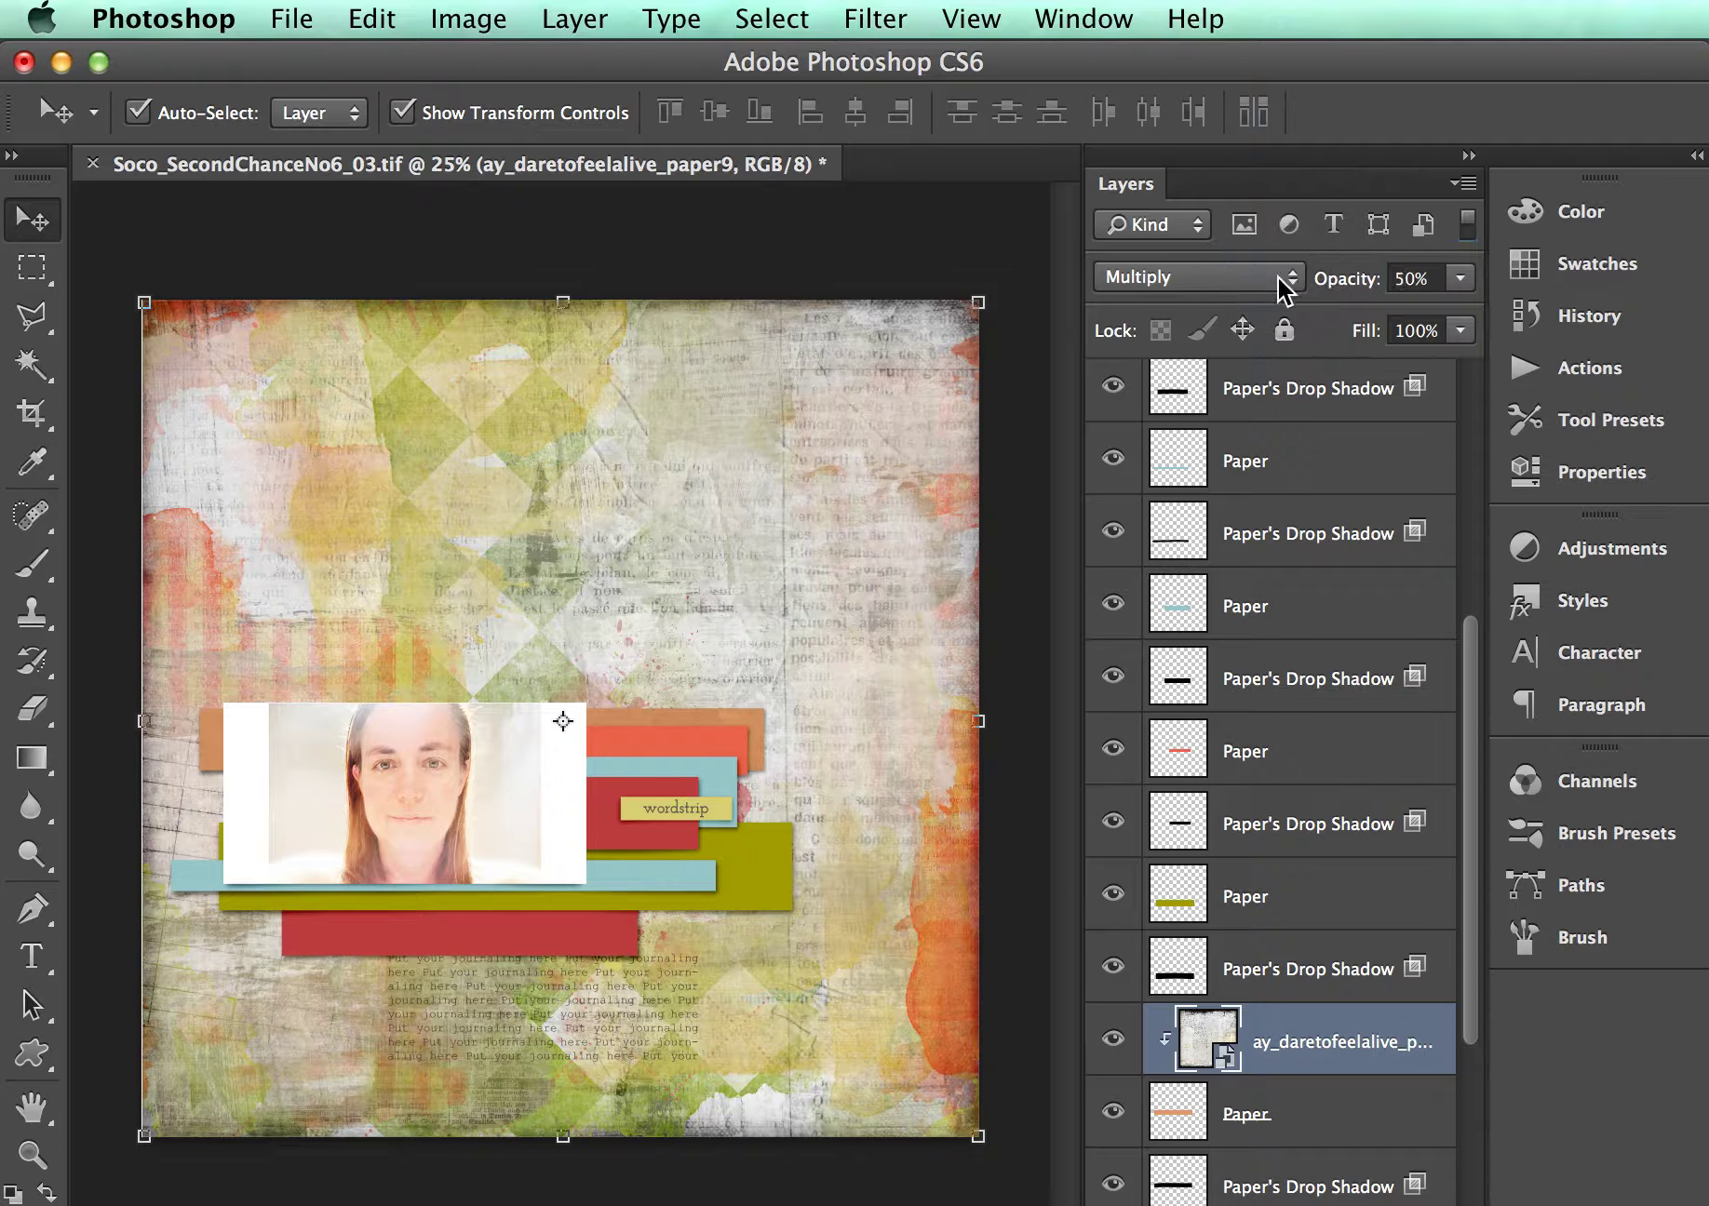
{"action": "mouse_move", "coordinate": [754, 705]}
{"action": "left_mouse_down"}
{"action": "mouse_move", "coordinate": [748, 645]}
{"action": "mouse_move", "coordinate": [745, 722]}
{"action": "left_mouse_up"}
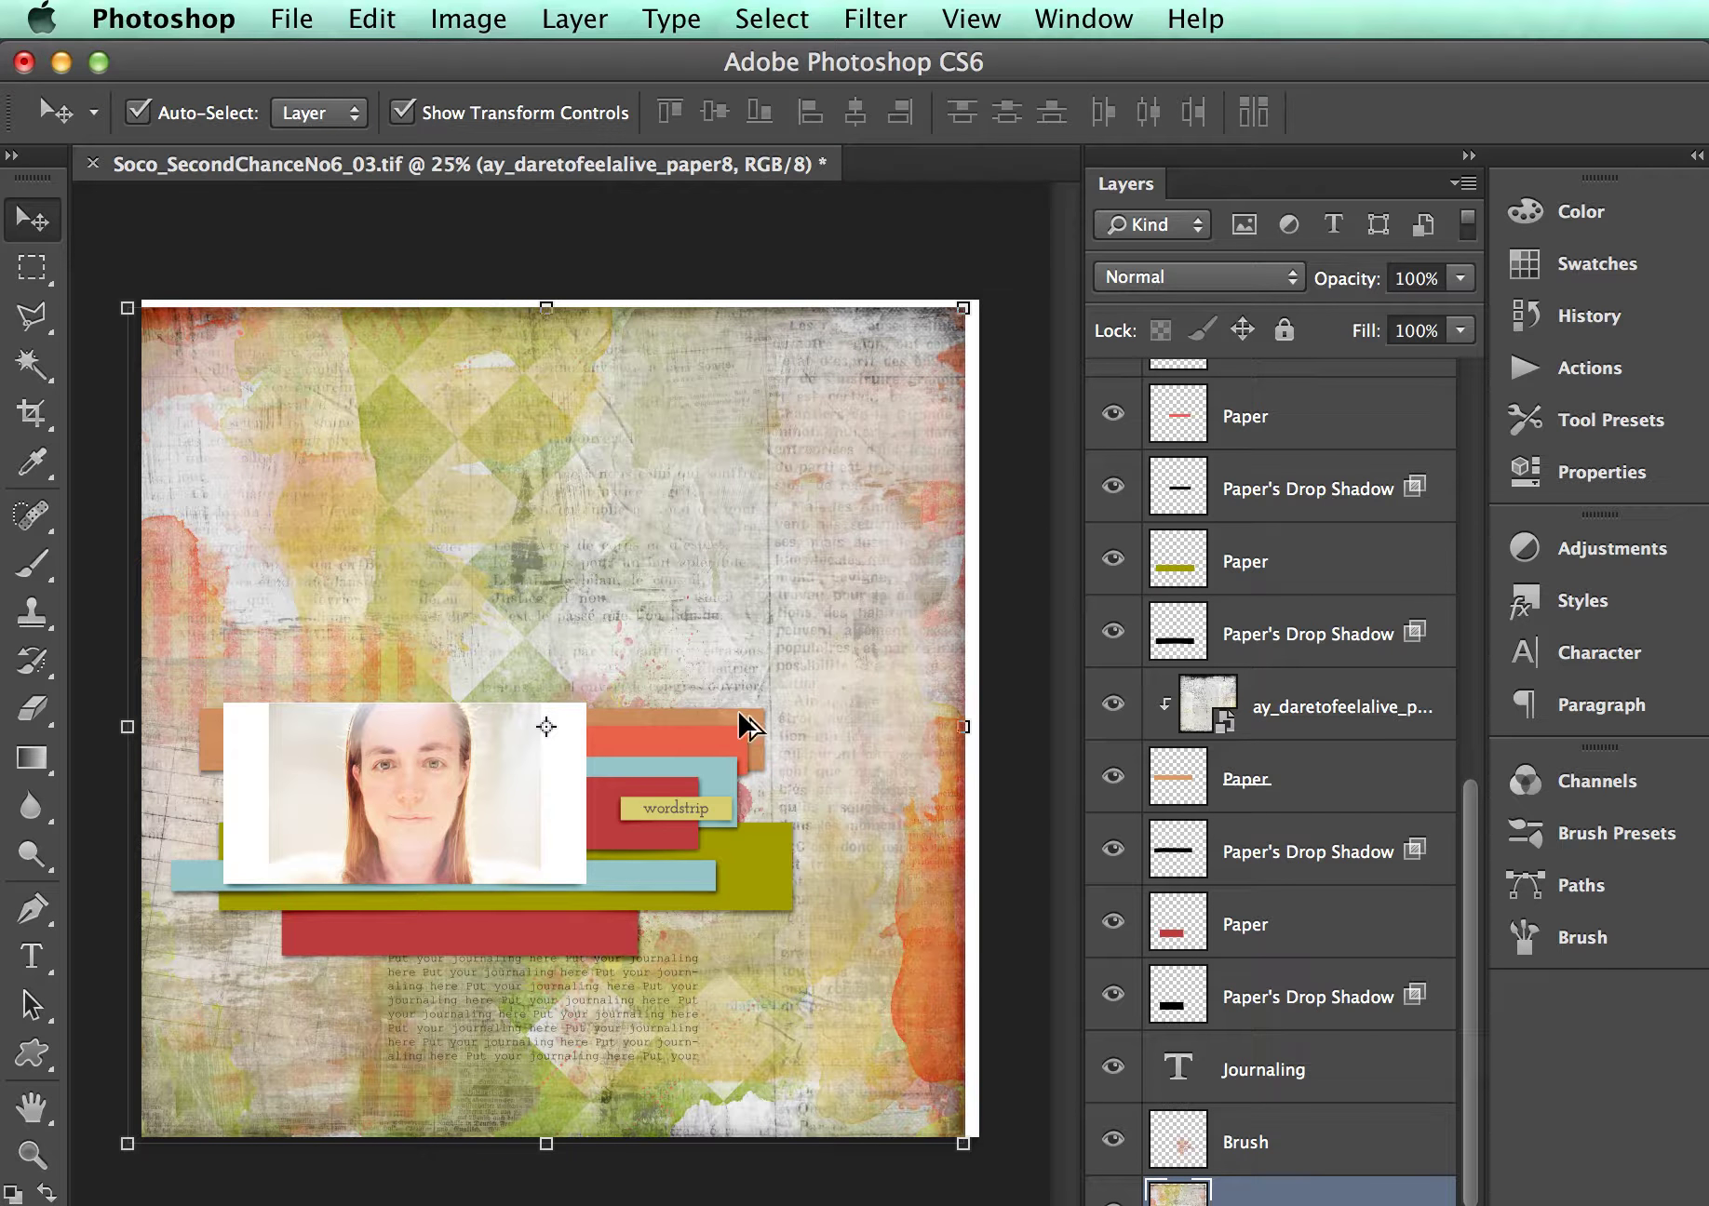
- Undo the stray background move and clip a first texture copy to the next paper strip
{"action": "key", "text": "super+z"}
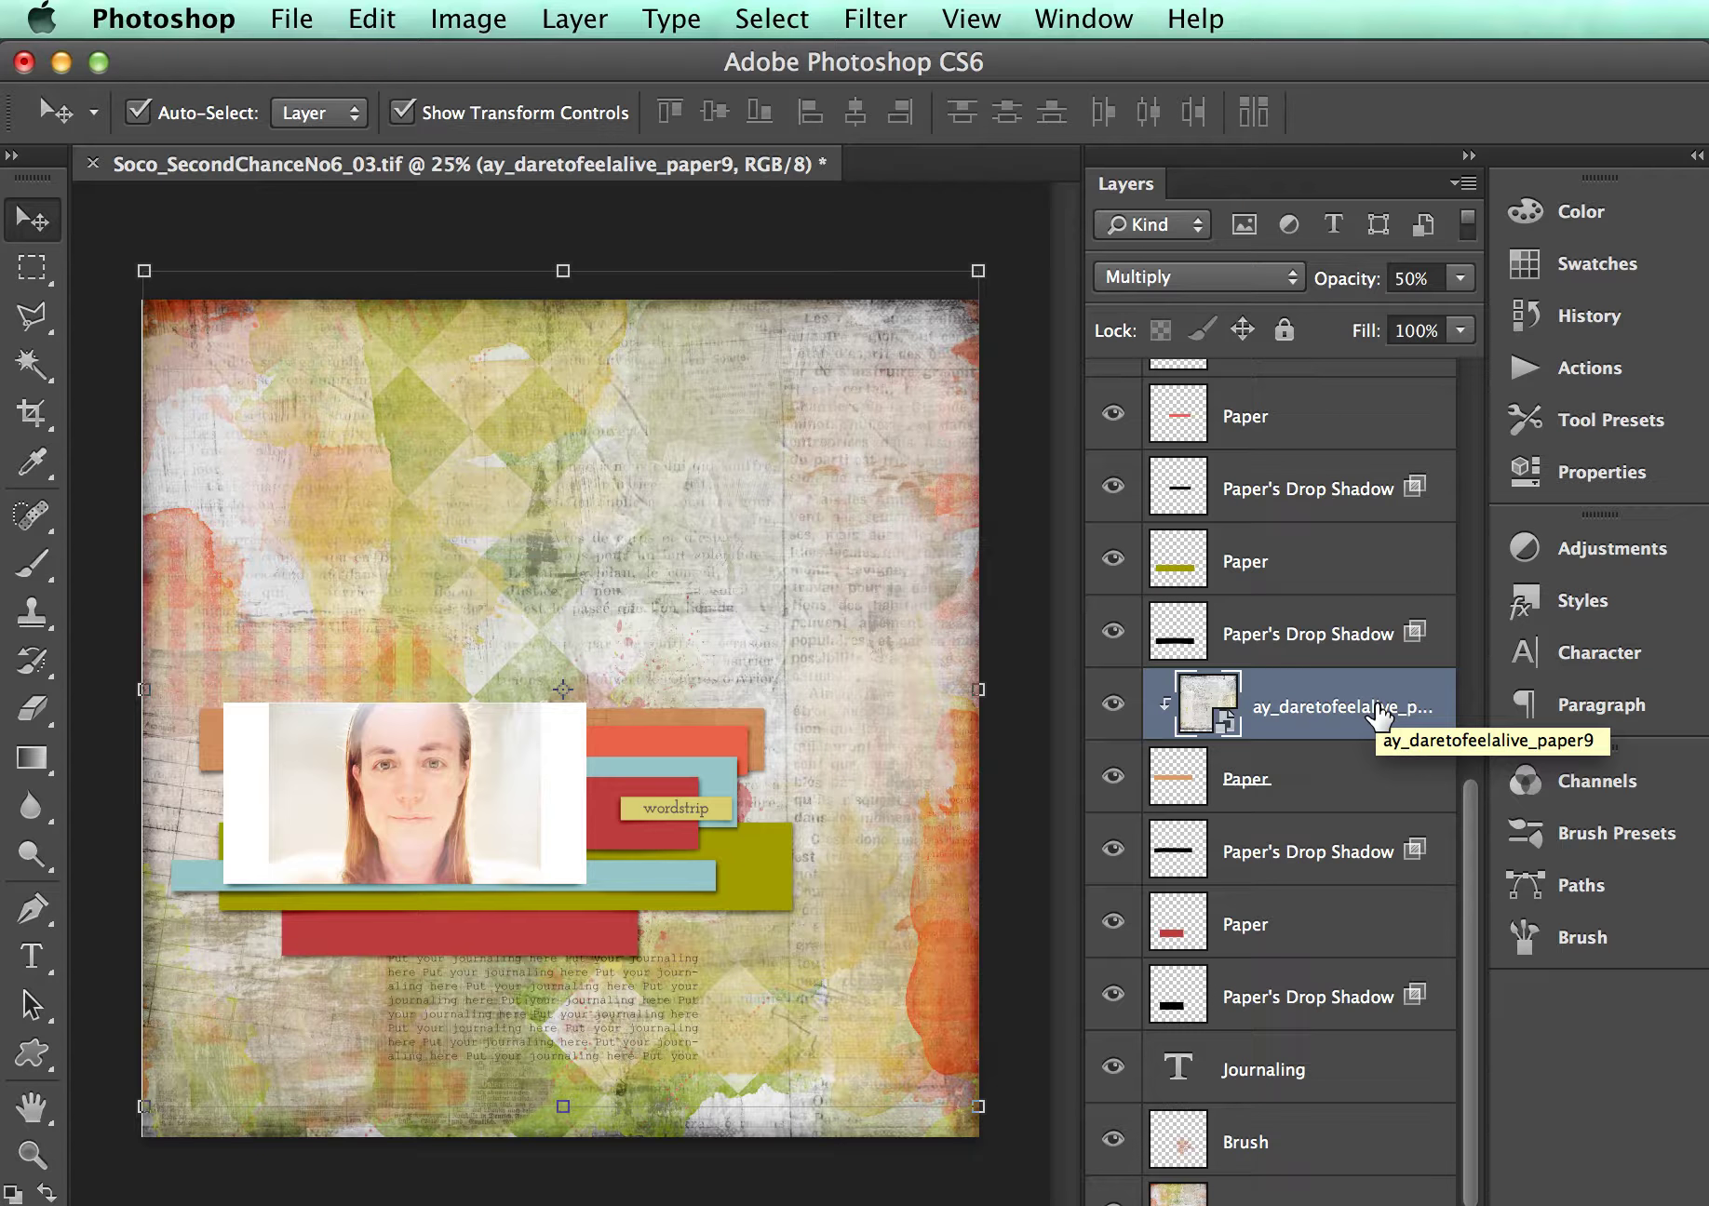
{"action": "key", "text": "super+j"}
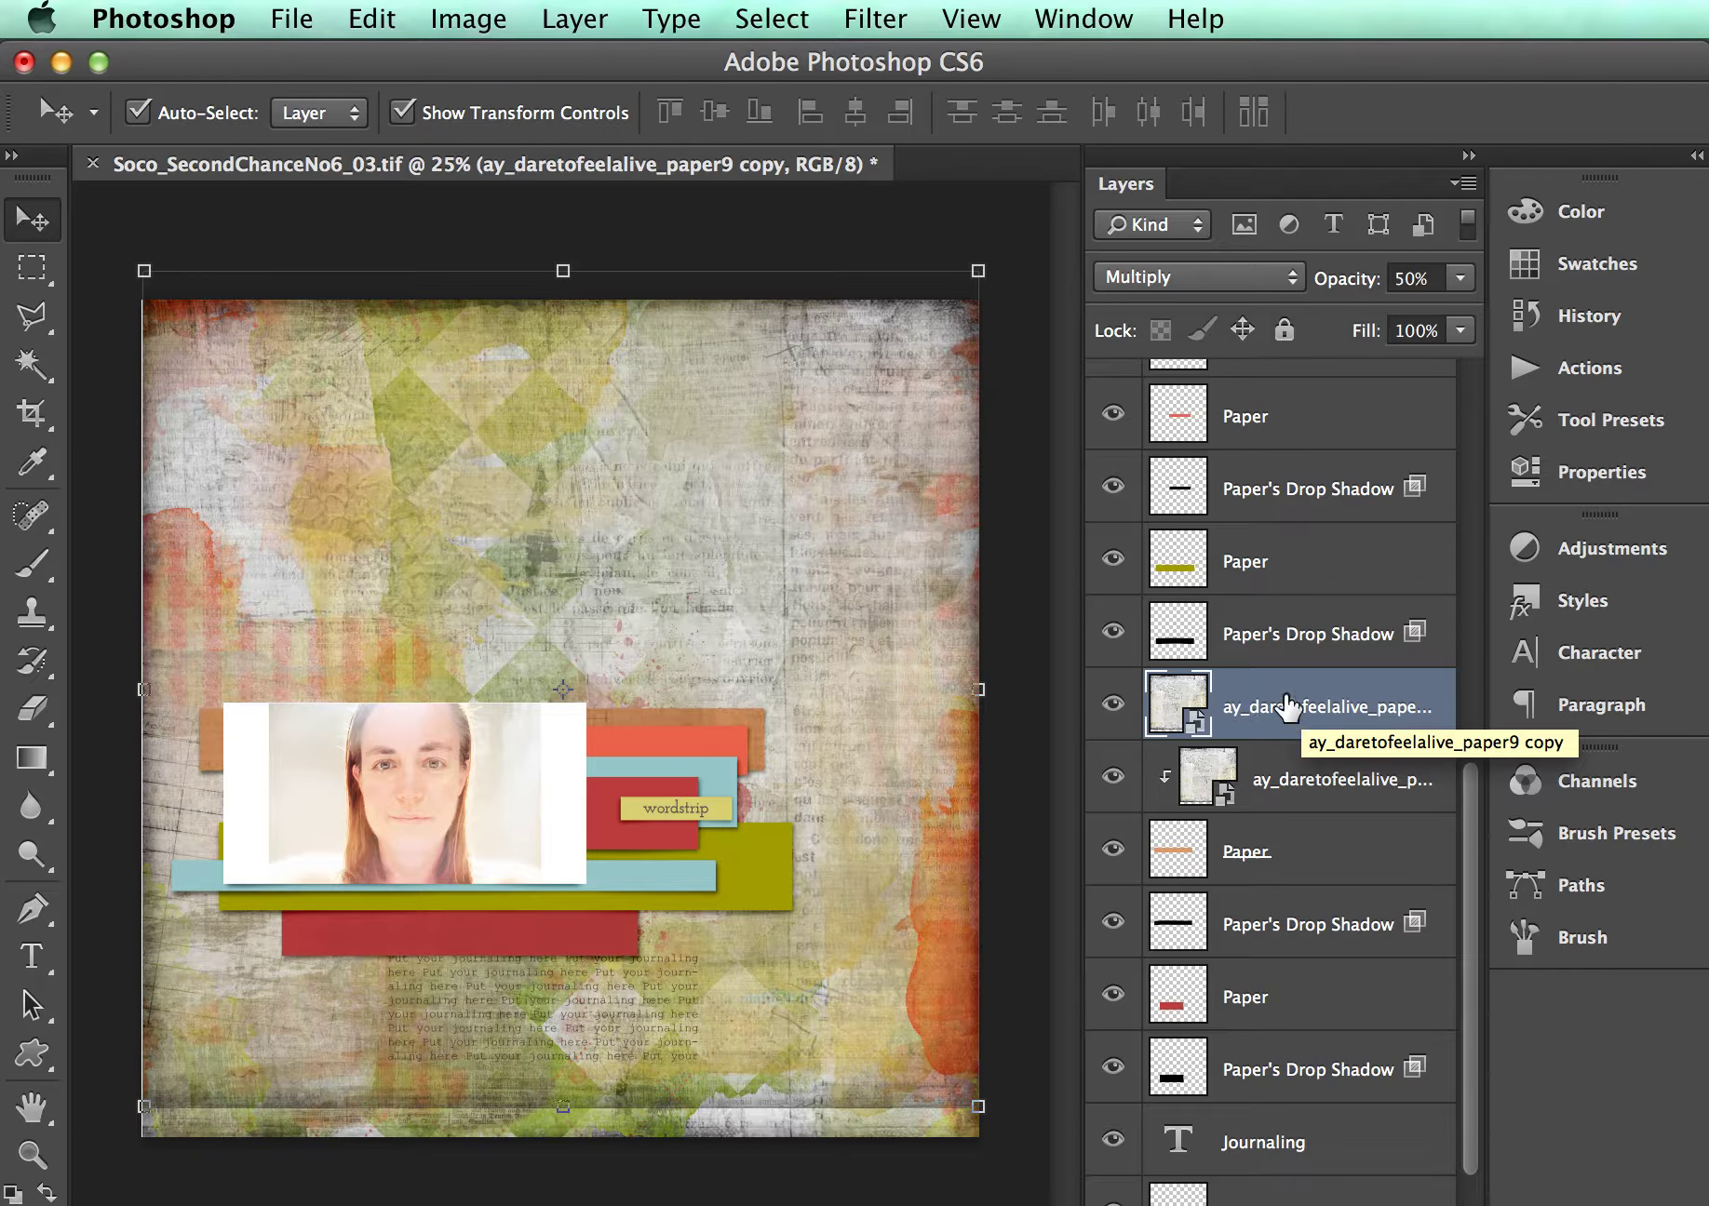
{"action": "left_click_drag", "start_coordinate": [1294, 704], "coordinate": [1300, 550]}
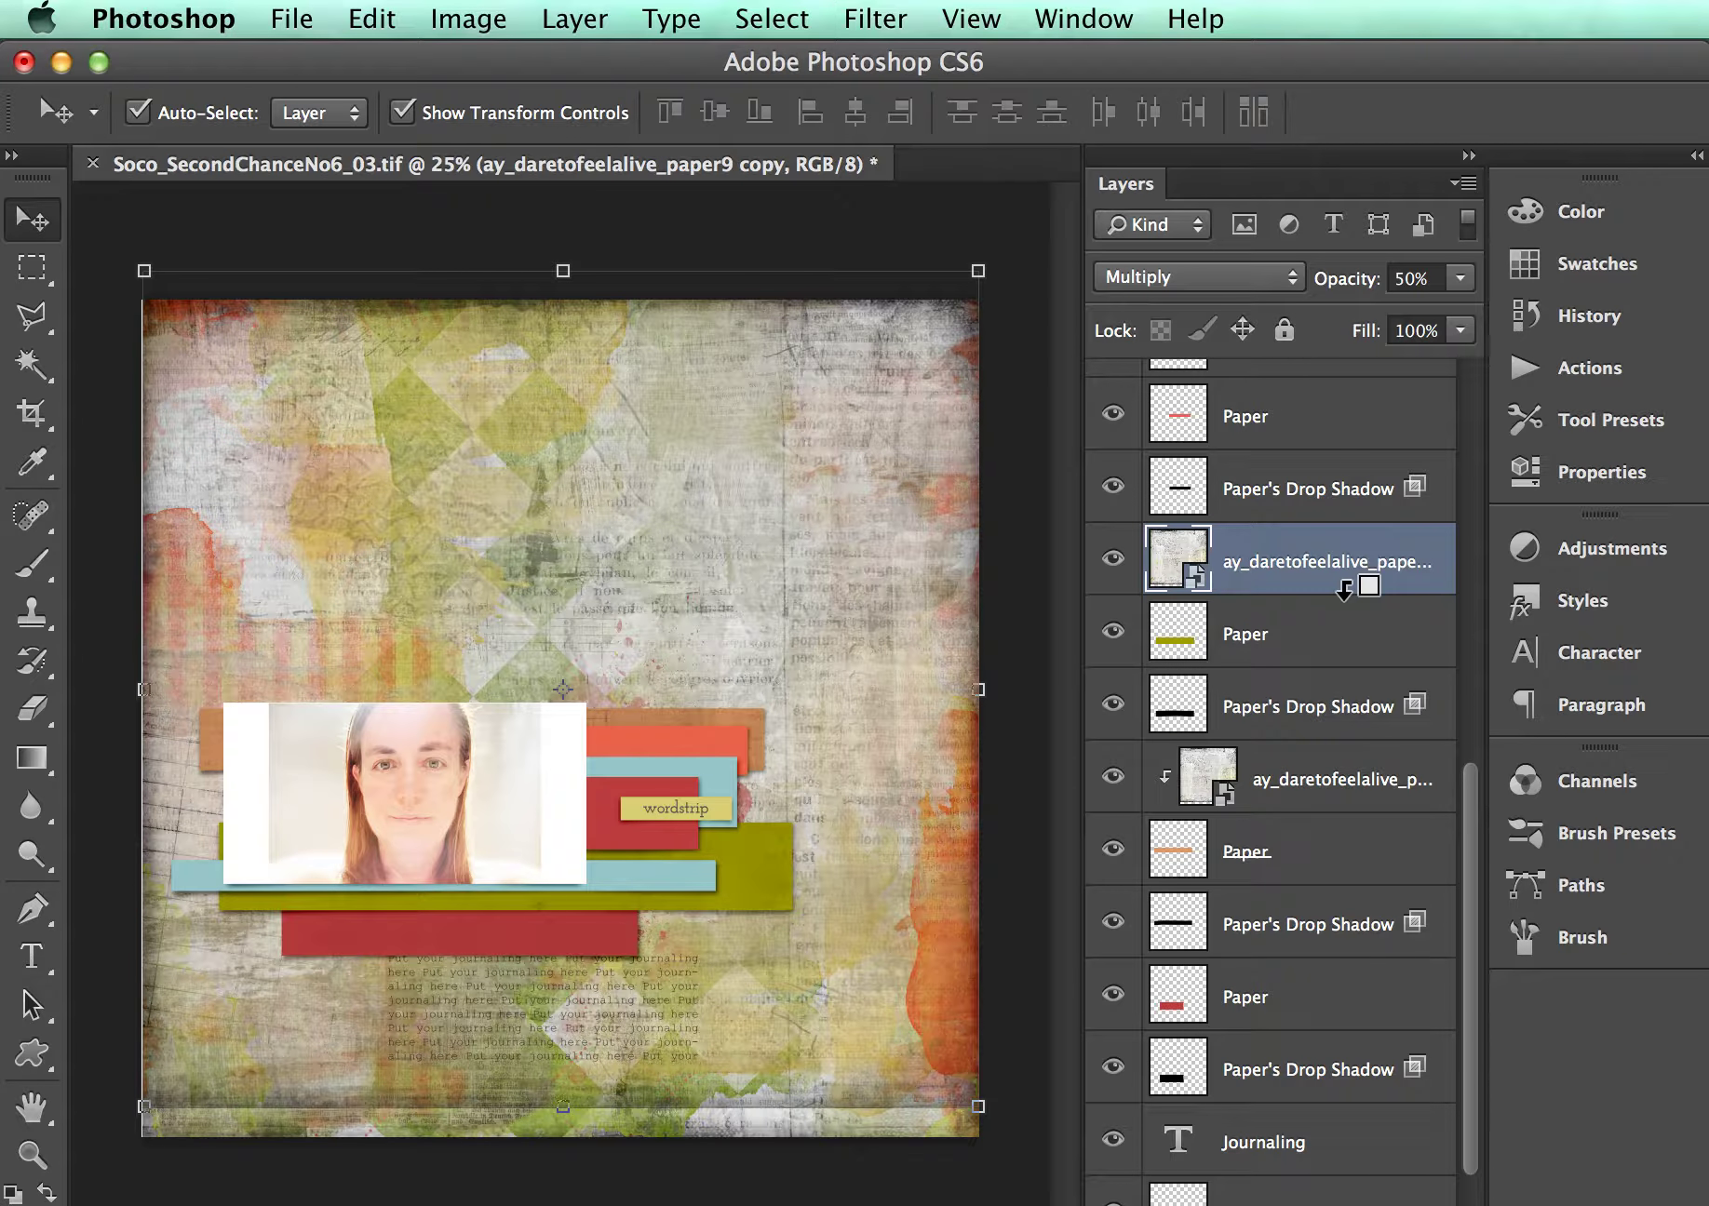
{"action": "key", "text": "super+alt+g"}
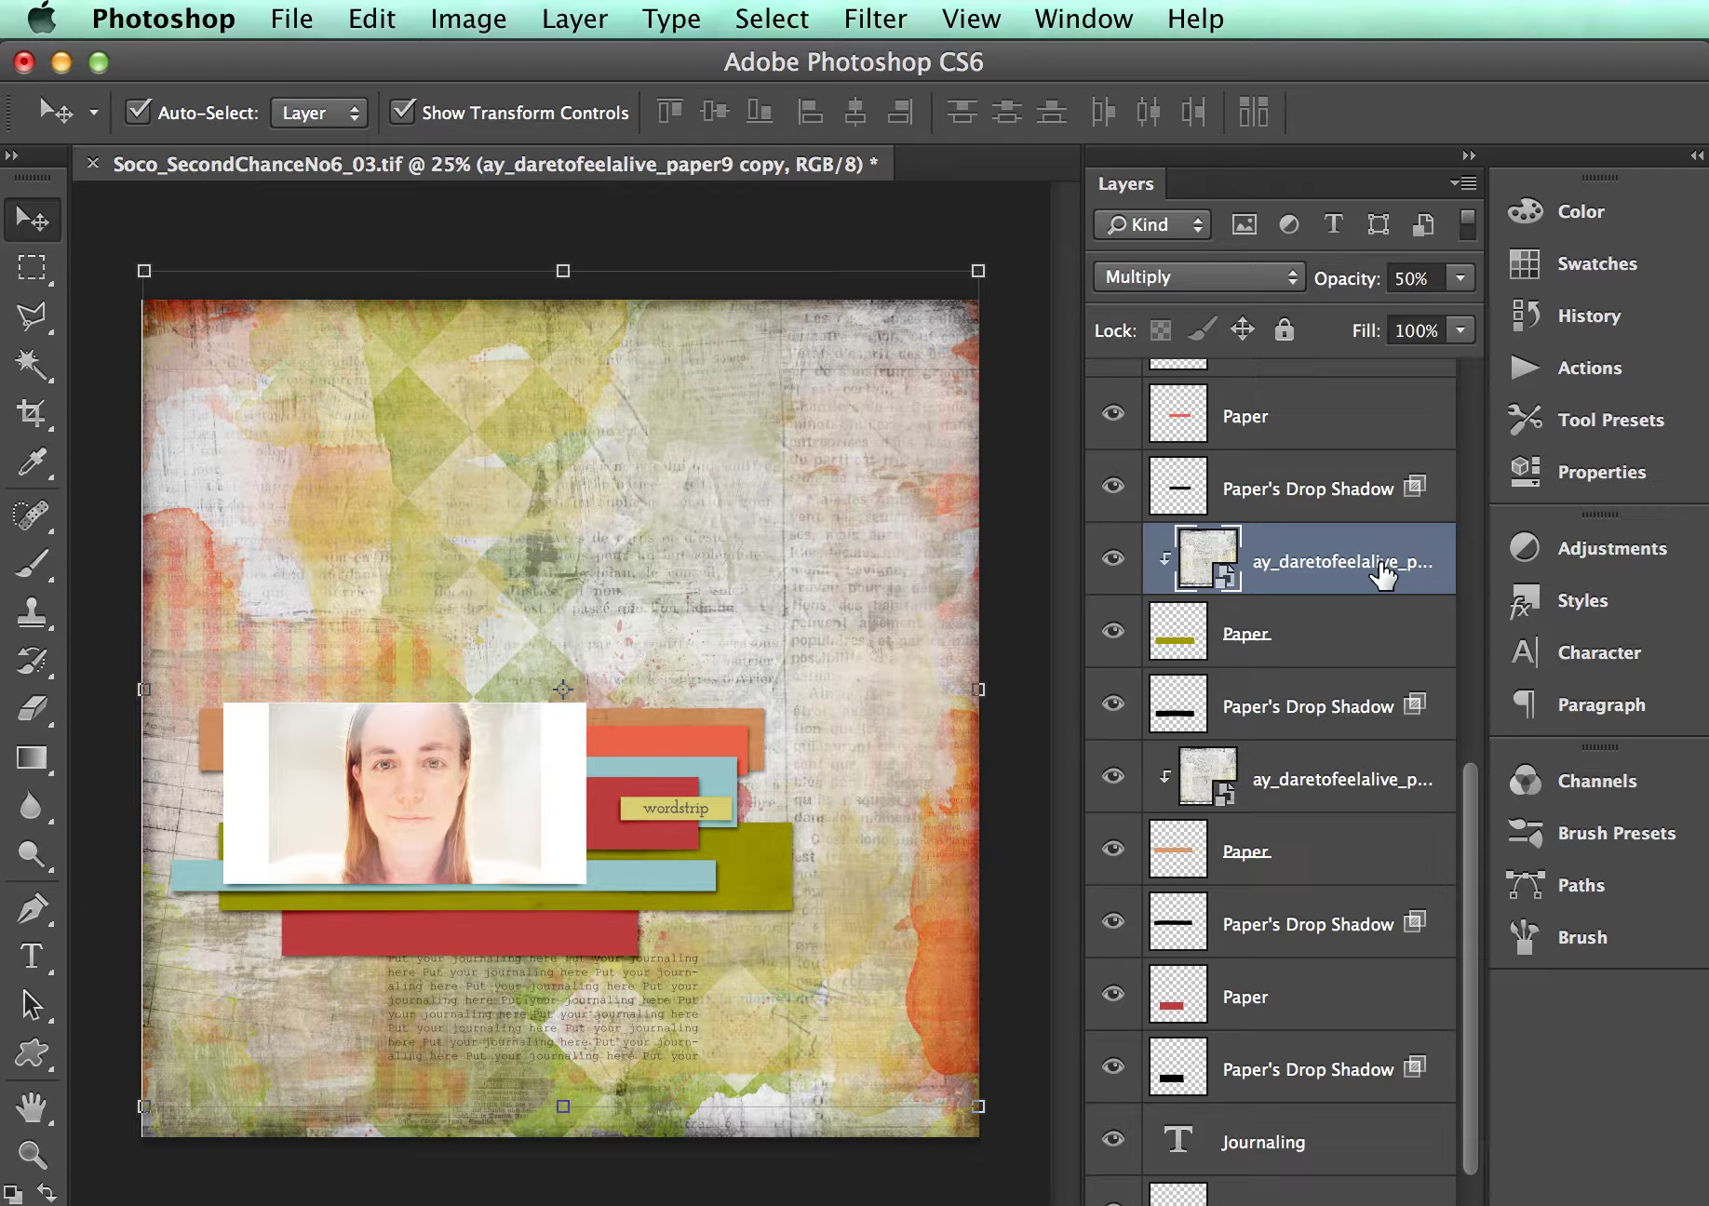
- Stack second and third texture copies above the following paper strips, clipping the third
{"action": "key", "text": "super+j"}
{"action": "left_click_drag", "start_coordinate": [1326, 563], "coordinate": [1343, 458]}
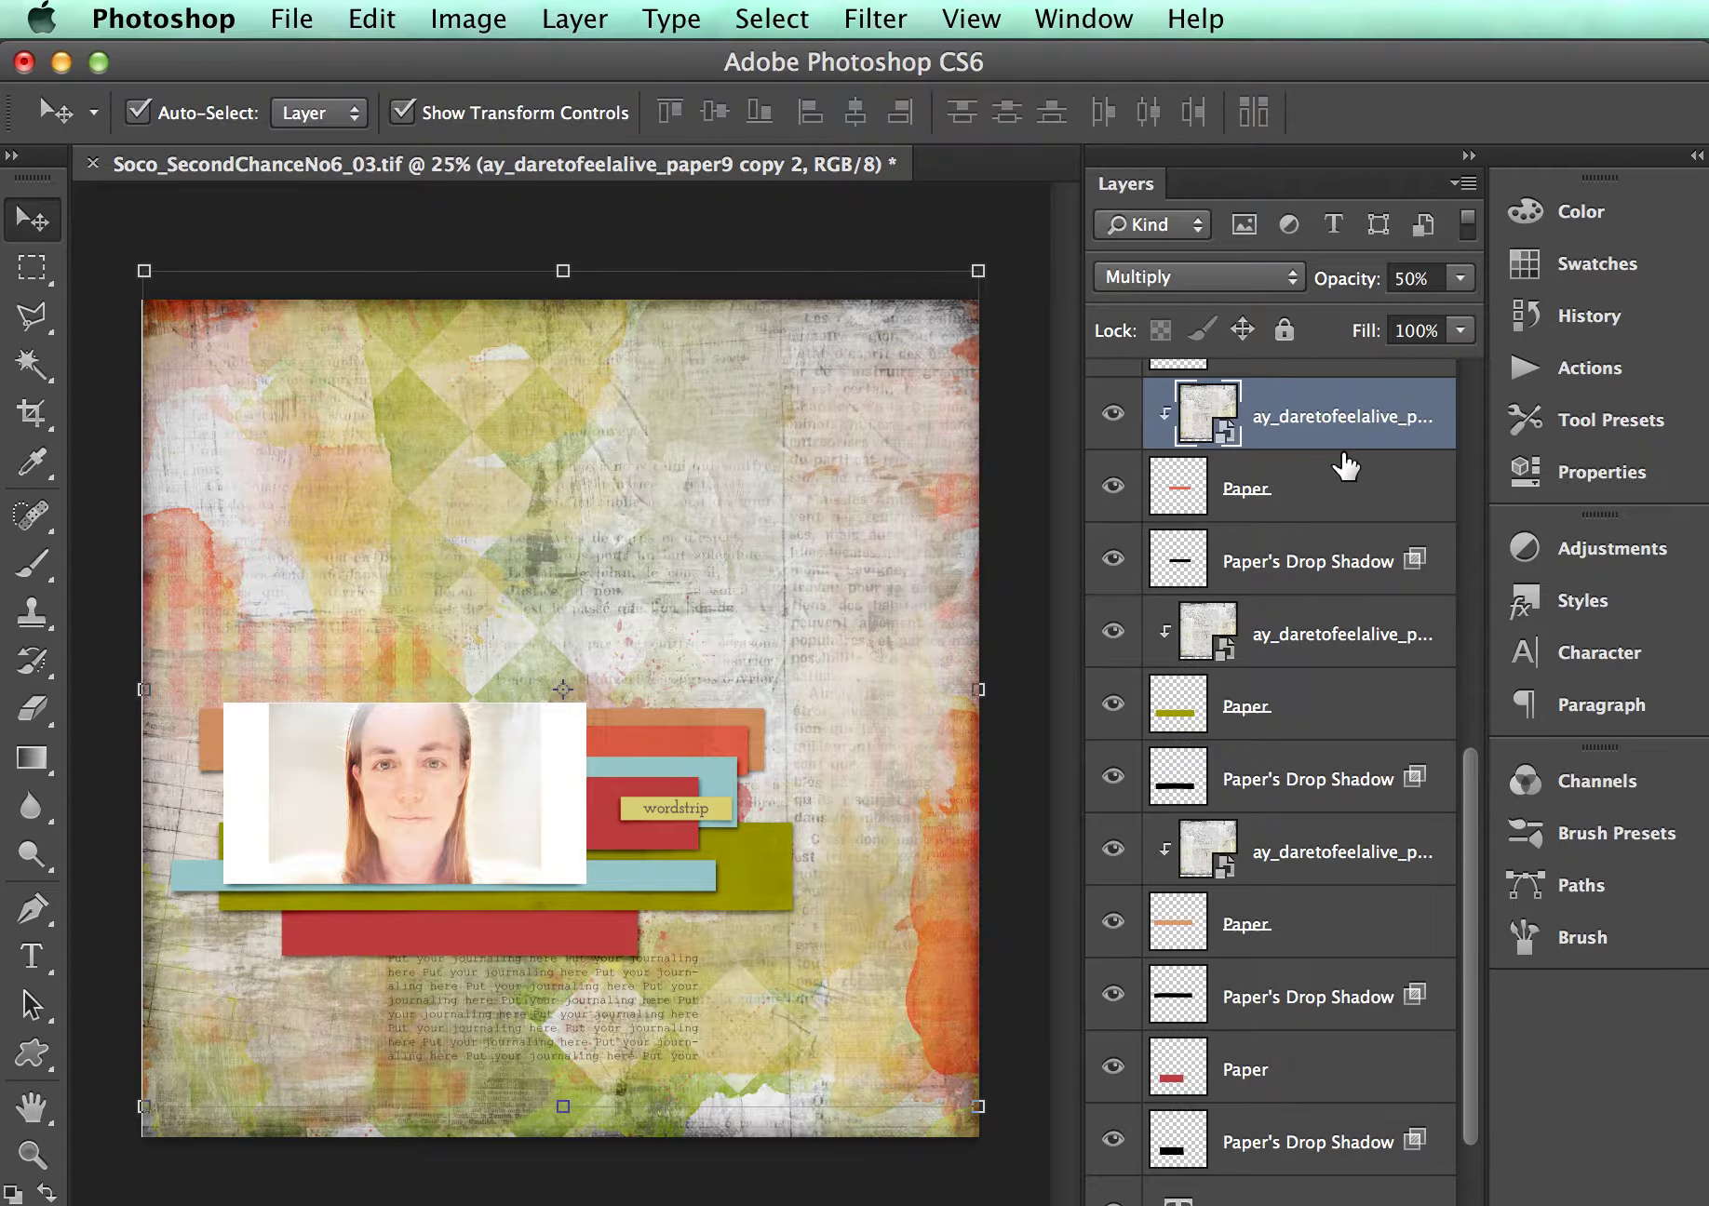
{"action": "scroll", "coordinate": [1343, 458], "scroll_direction": "up", "scroll_amount": 5}
{"action": "key", "text": "super+j"}
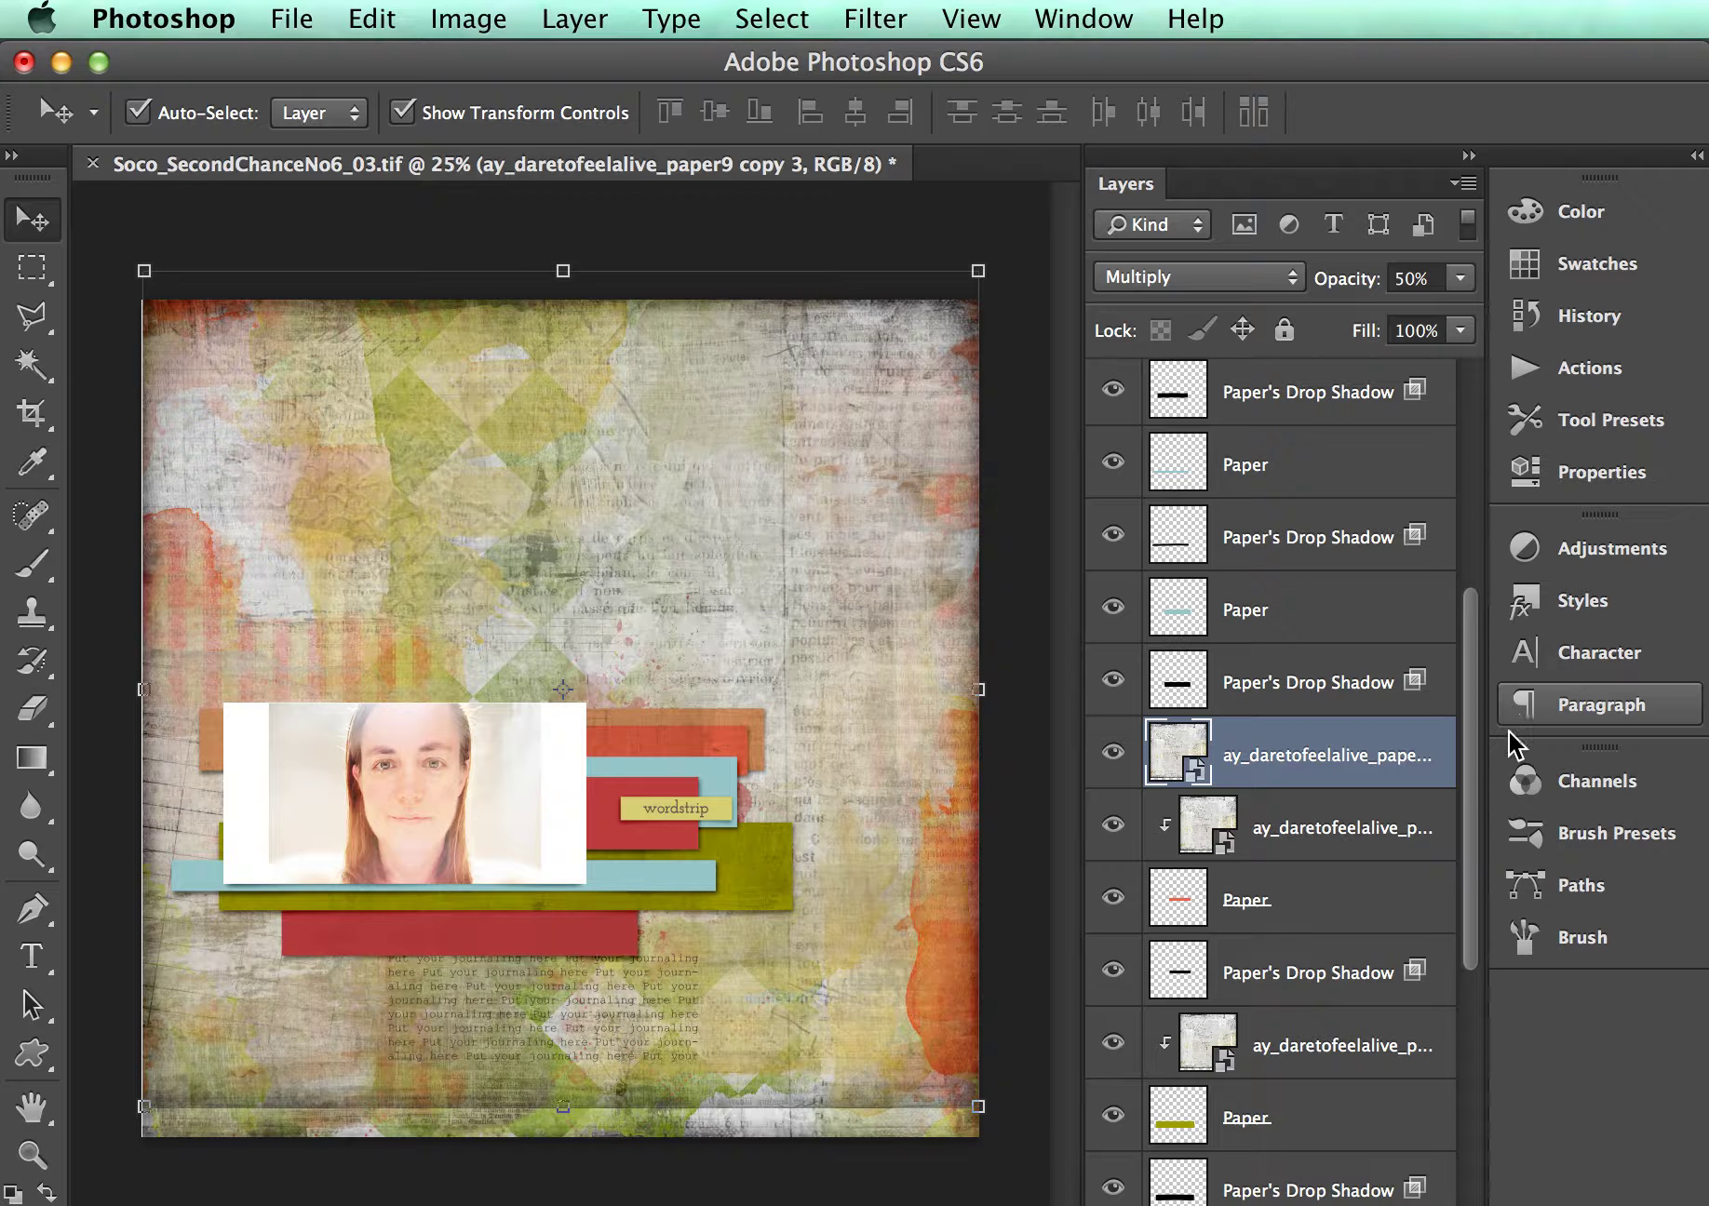
{"action": "left_click_drag", "start_coordinate": [1343, 782], "coordinate": [1338, 605]}
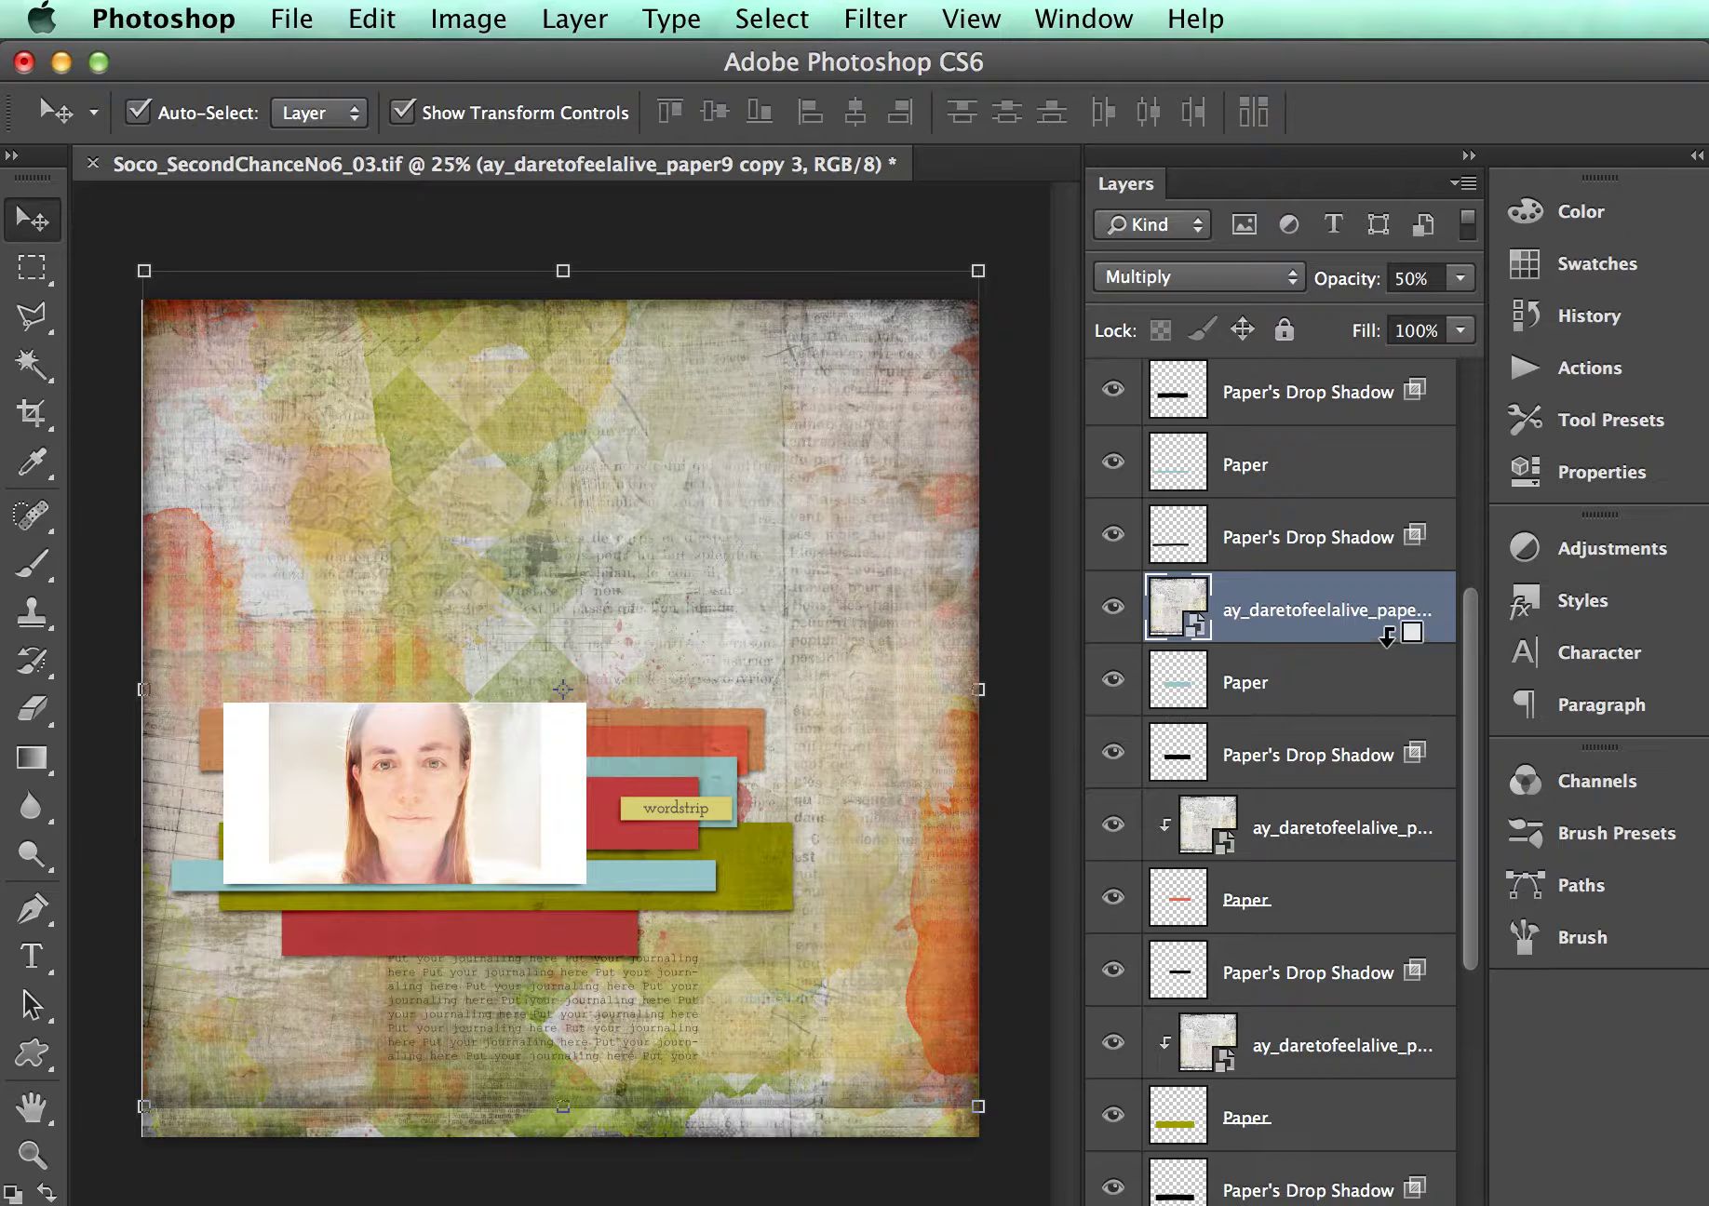
{"action": "left_click", "coordinate": [1392, 643], "text": "alt"}
- Clip the fourth and fifth texture copies to their strips, the fifth onto the red strip
{"action": "key", "text": "super+j"}
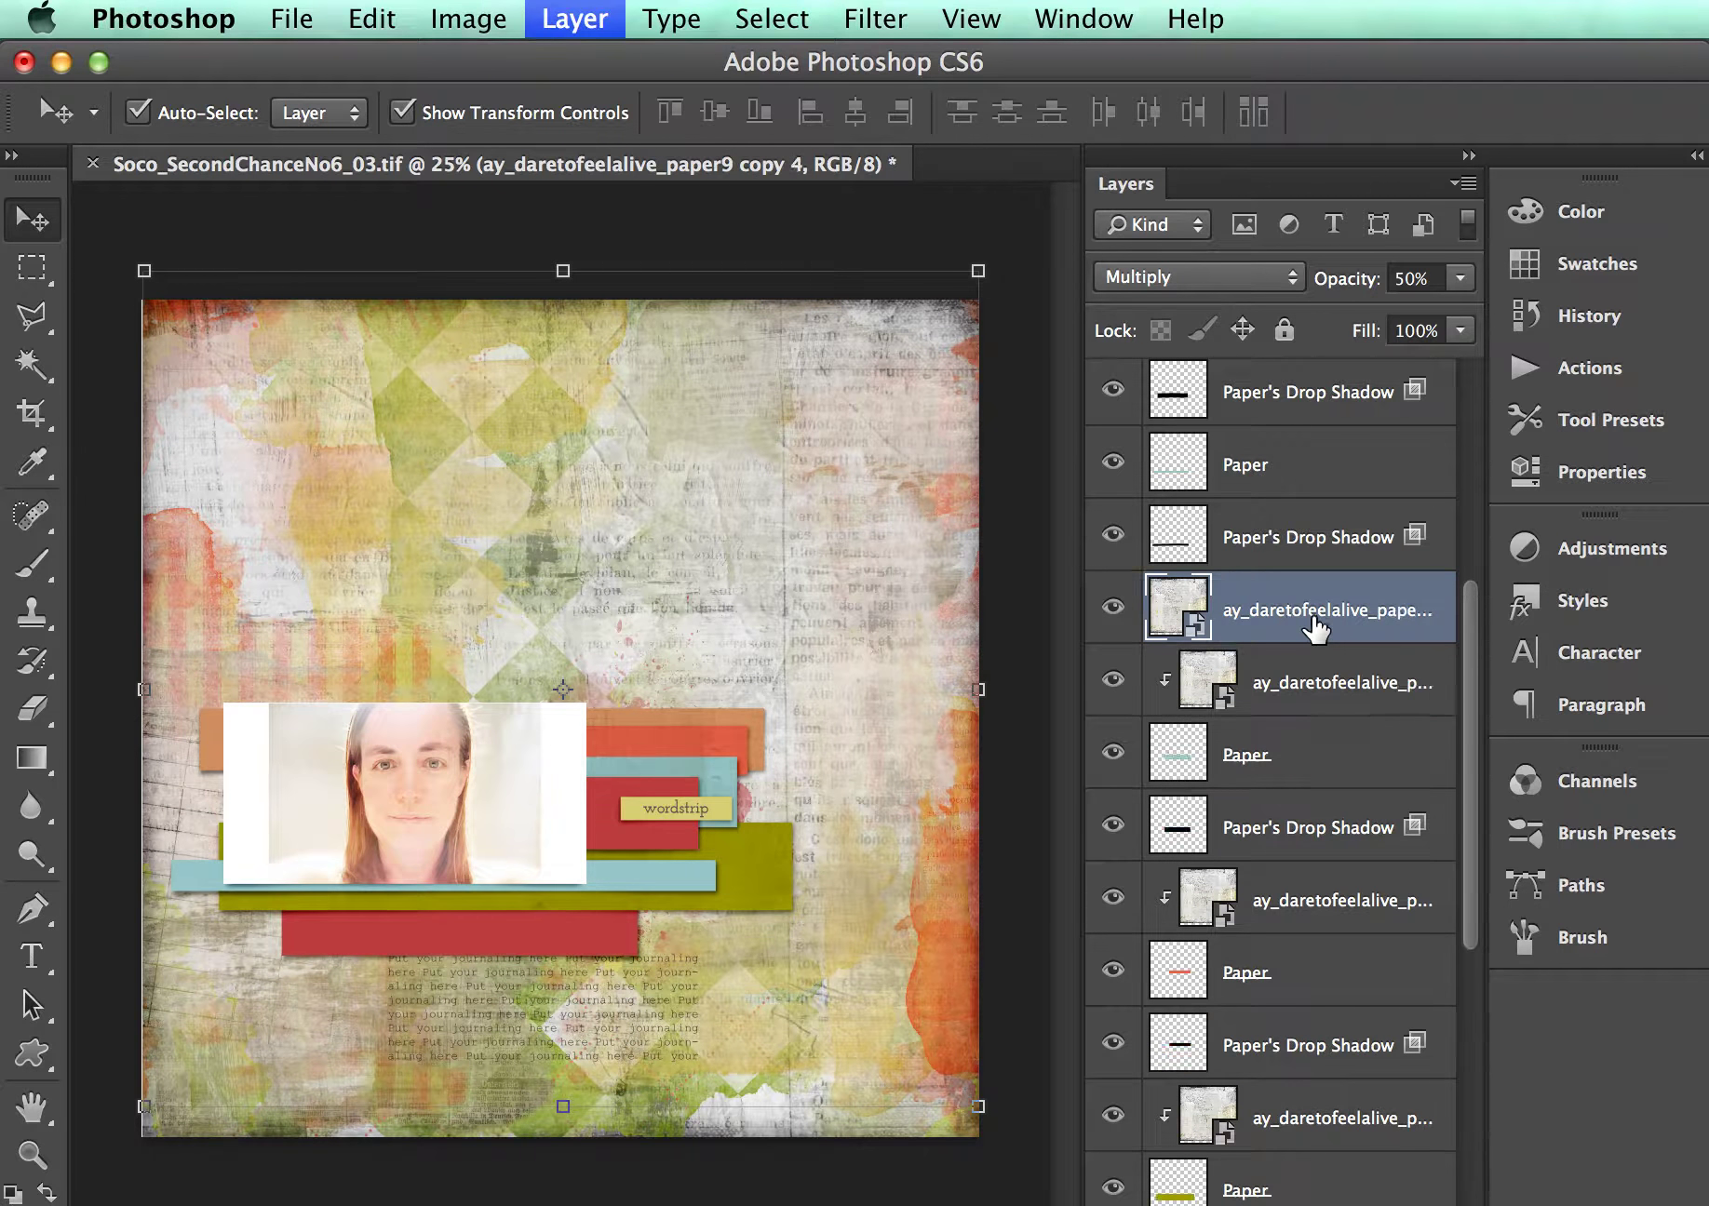
{"action": "left_click_drag", "start_coordinate": [1316, 629], "coordinate": [1285, 430]}
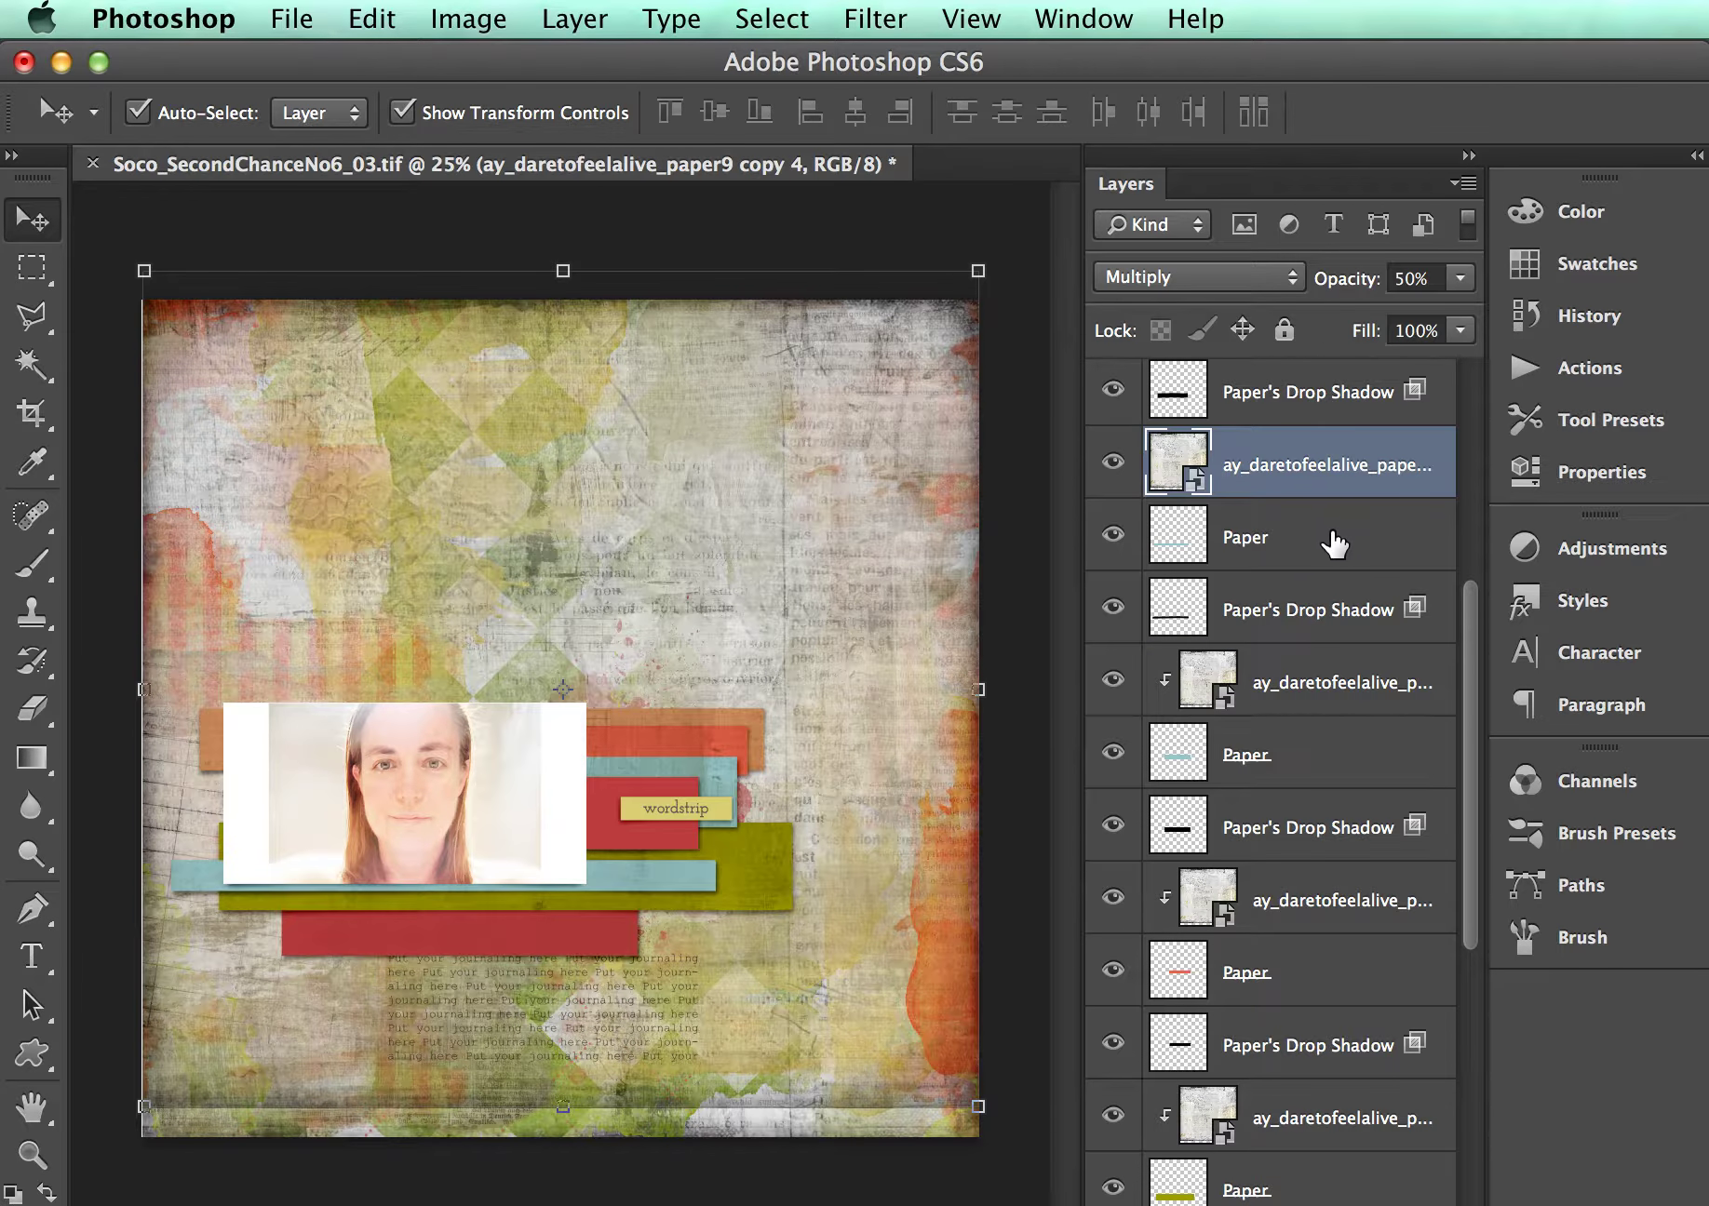
{"action": "left_click", "coordinate": [1348, 499], "text": "alt"}
{"action": "scroll", "coordinate": [1480, 535], "scroll_direction": "up", "scroll_amount": 3}
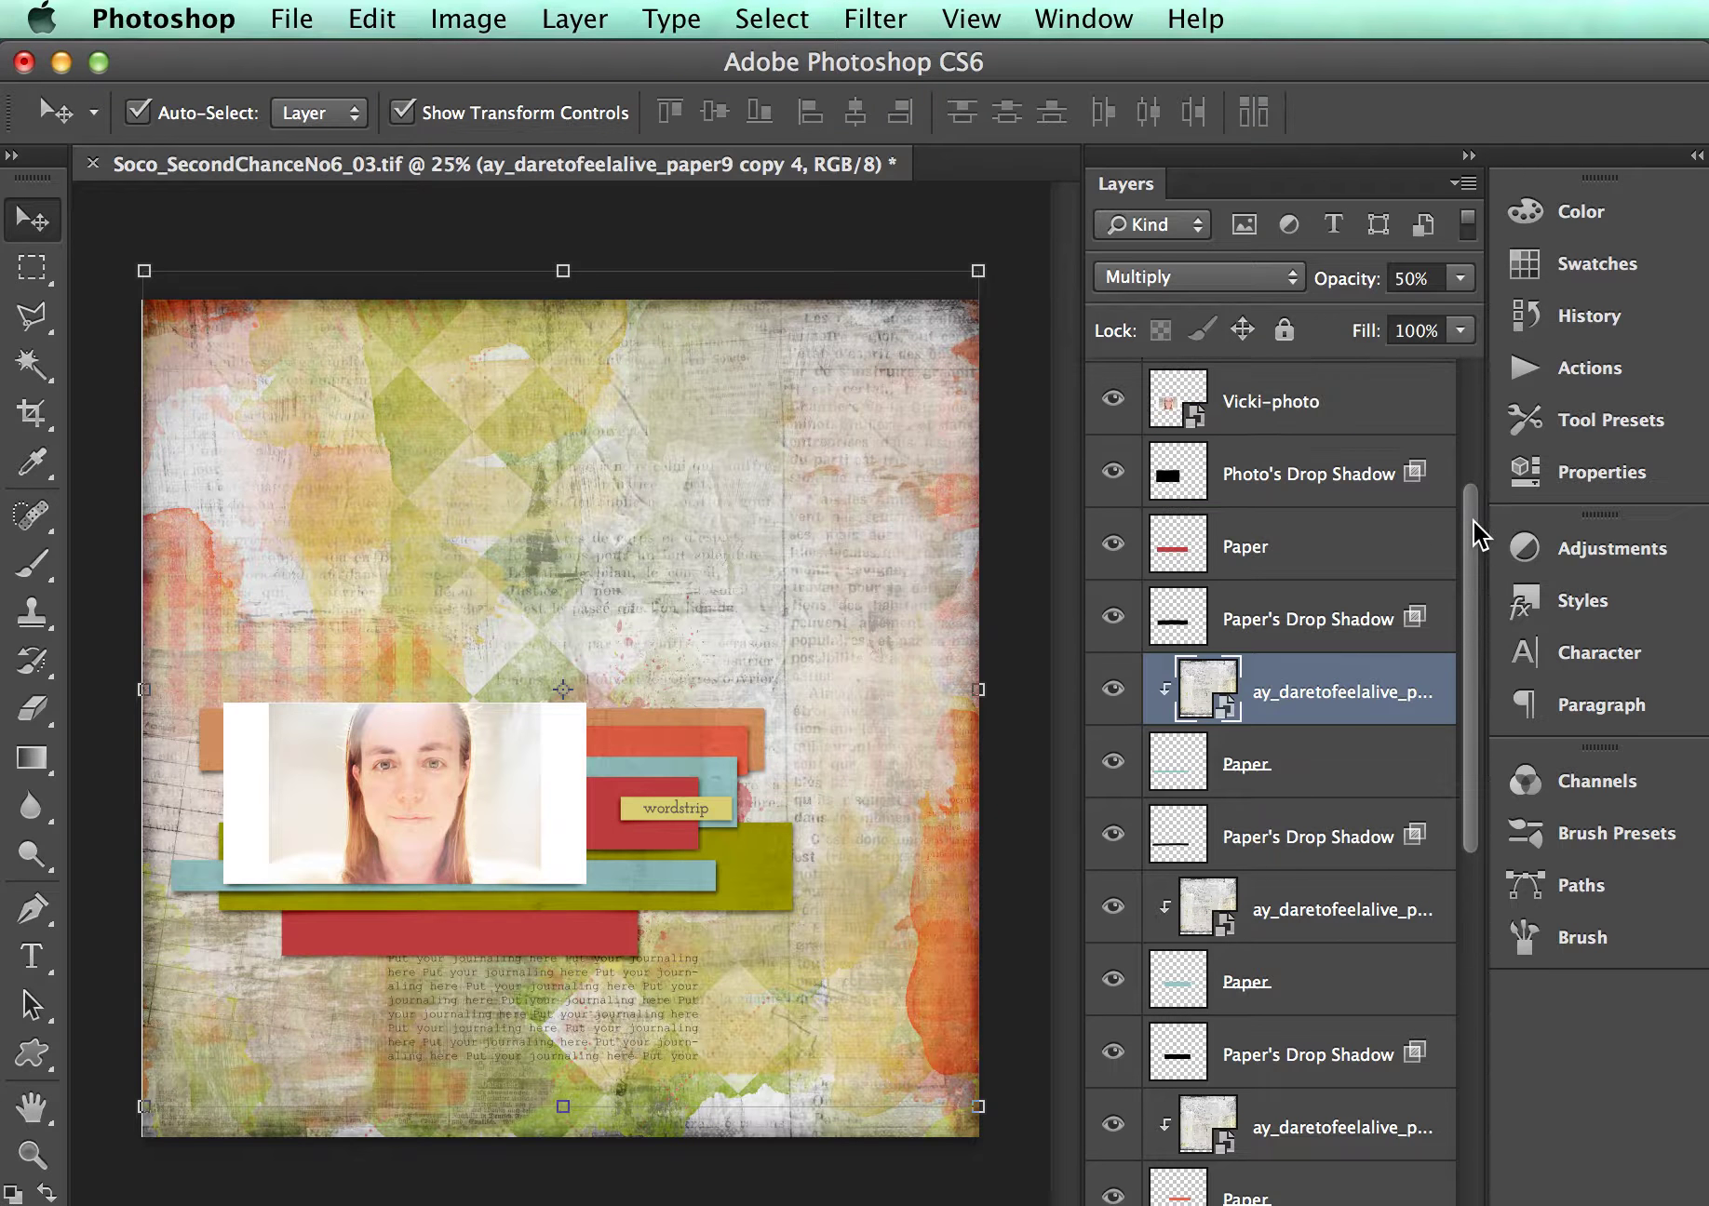
{"action": "key", "text": "super+j"}
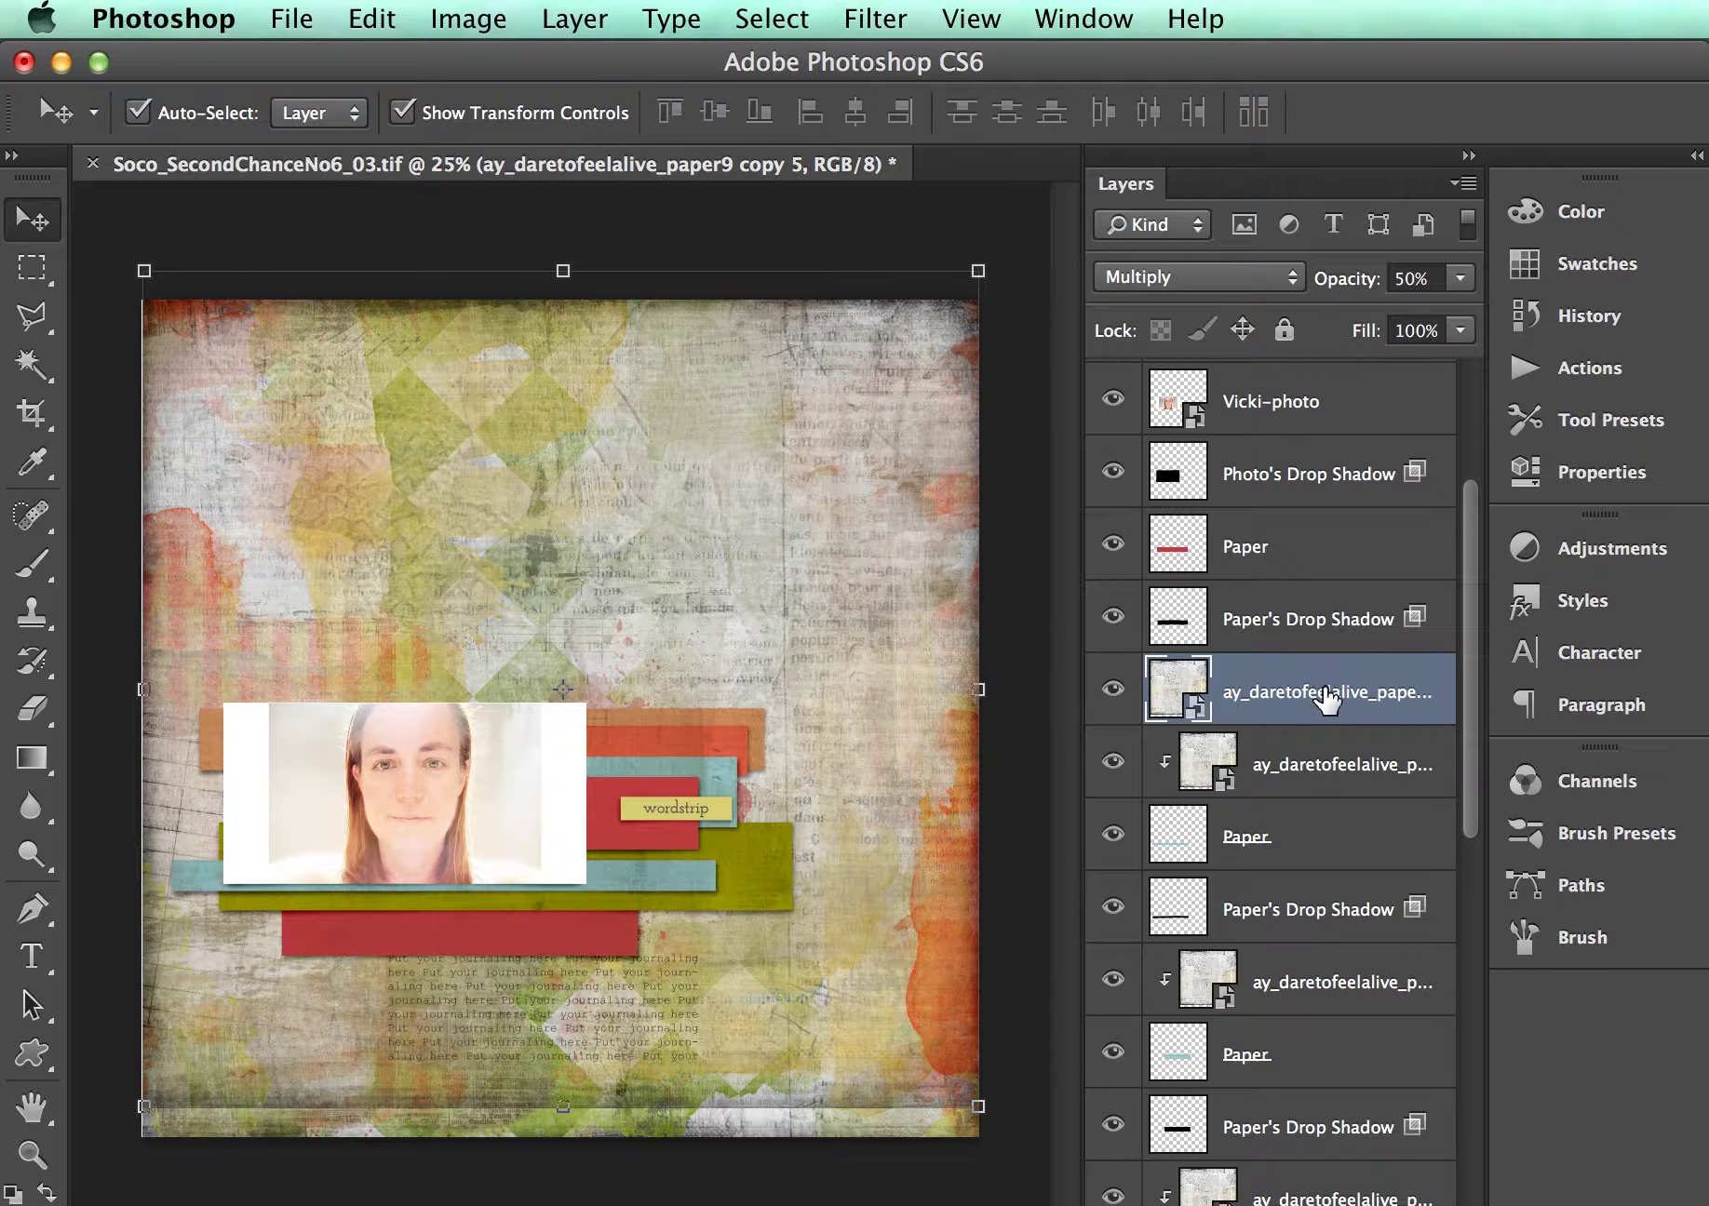
{"action": "left_click_drag", "start_coordinate": [1327, 696], "coordinate": [1325, 538]}
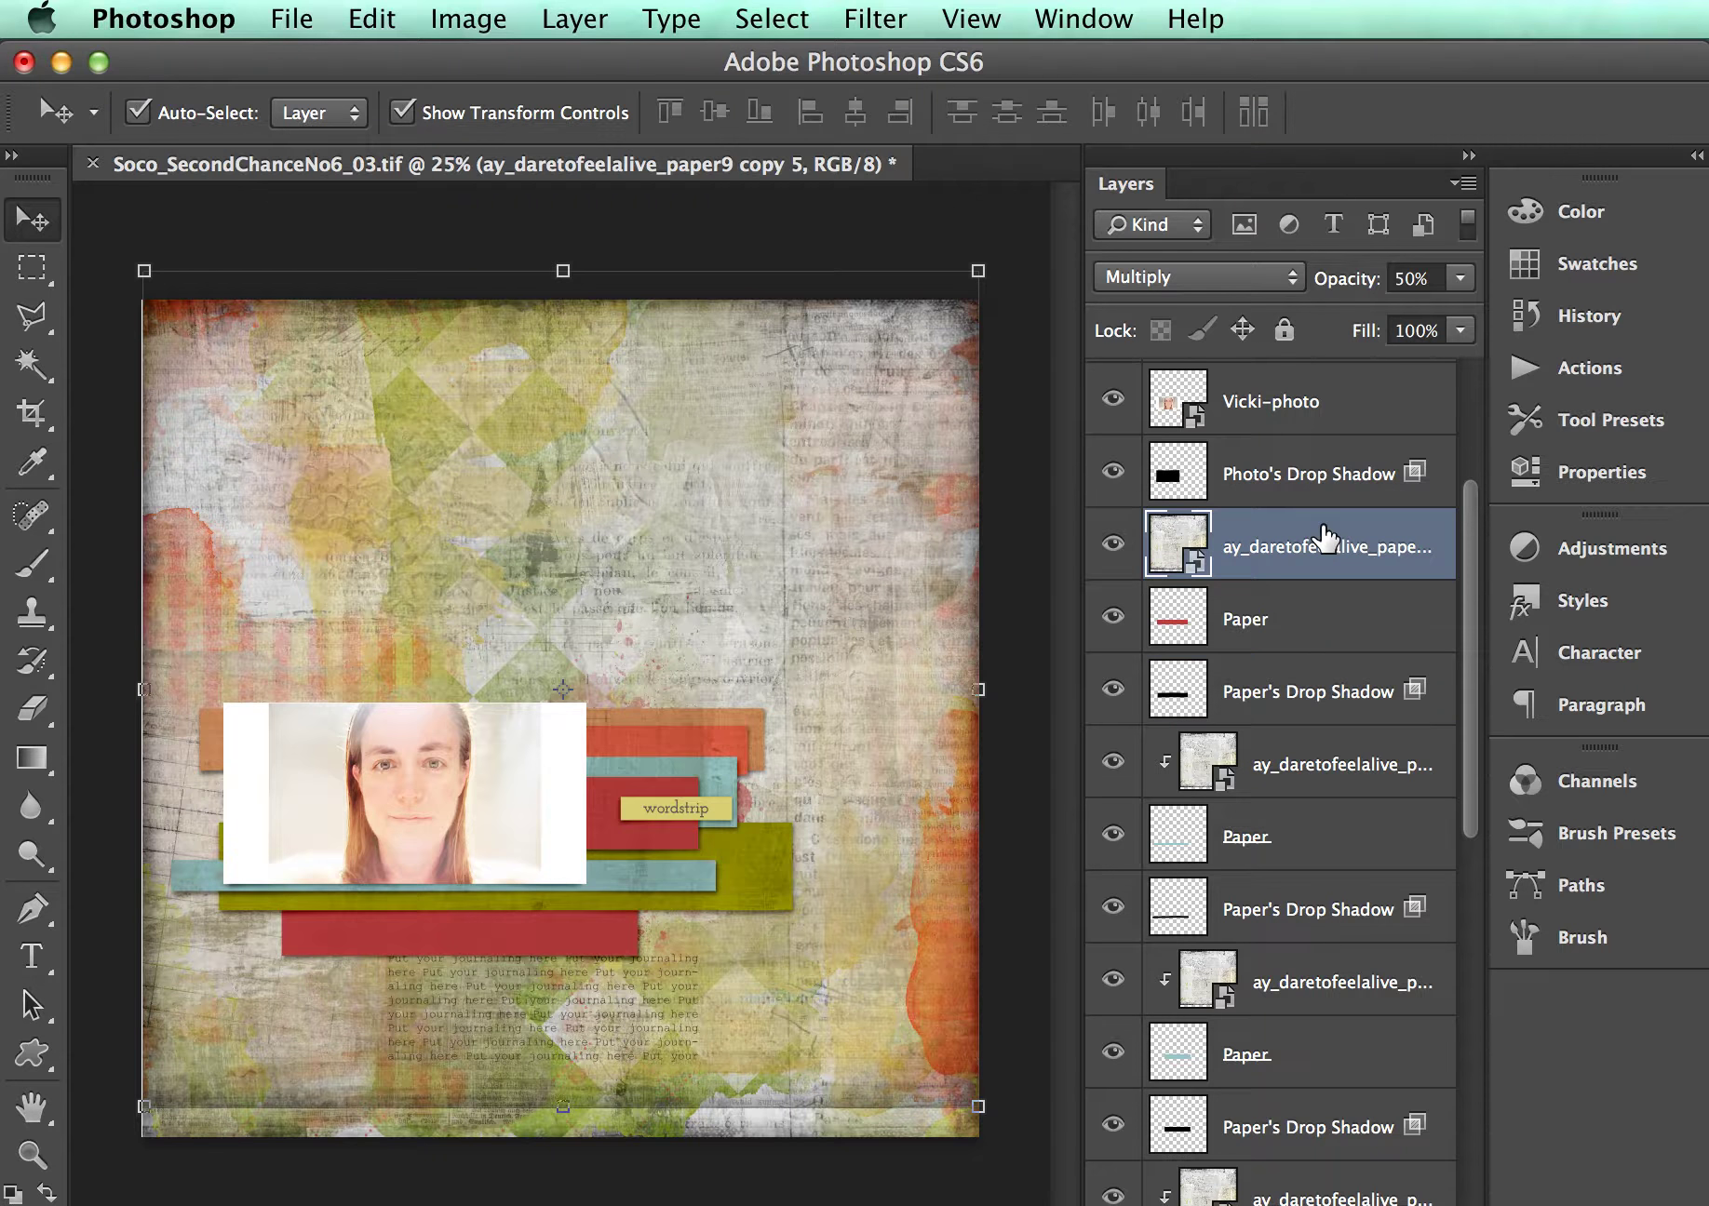
{"action": "left_click", "coordinate": [1331, 577], "text": "alt"}
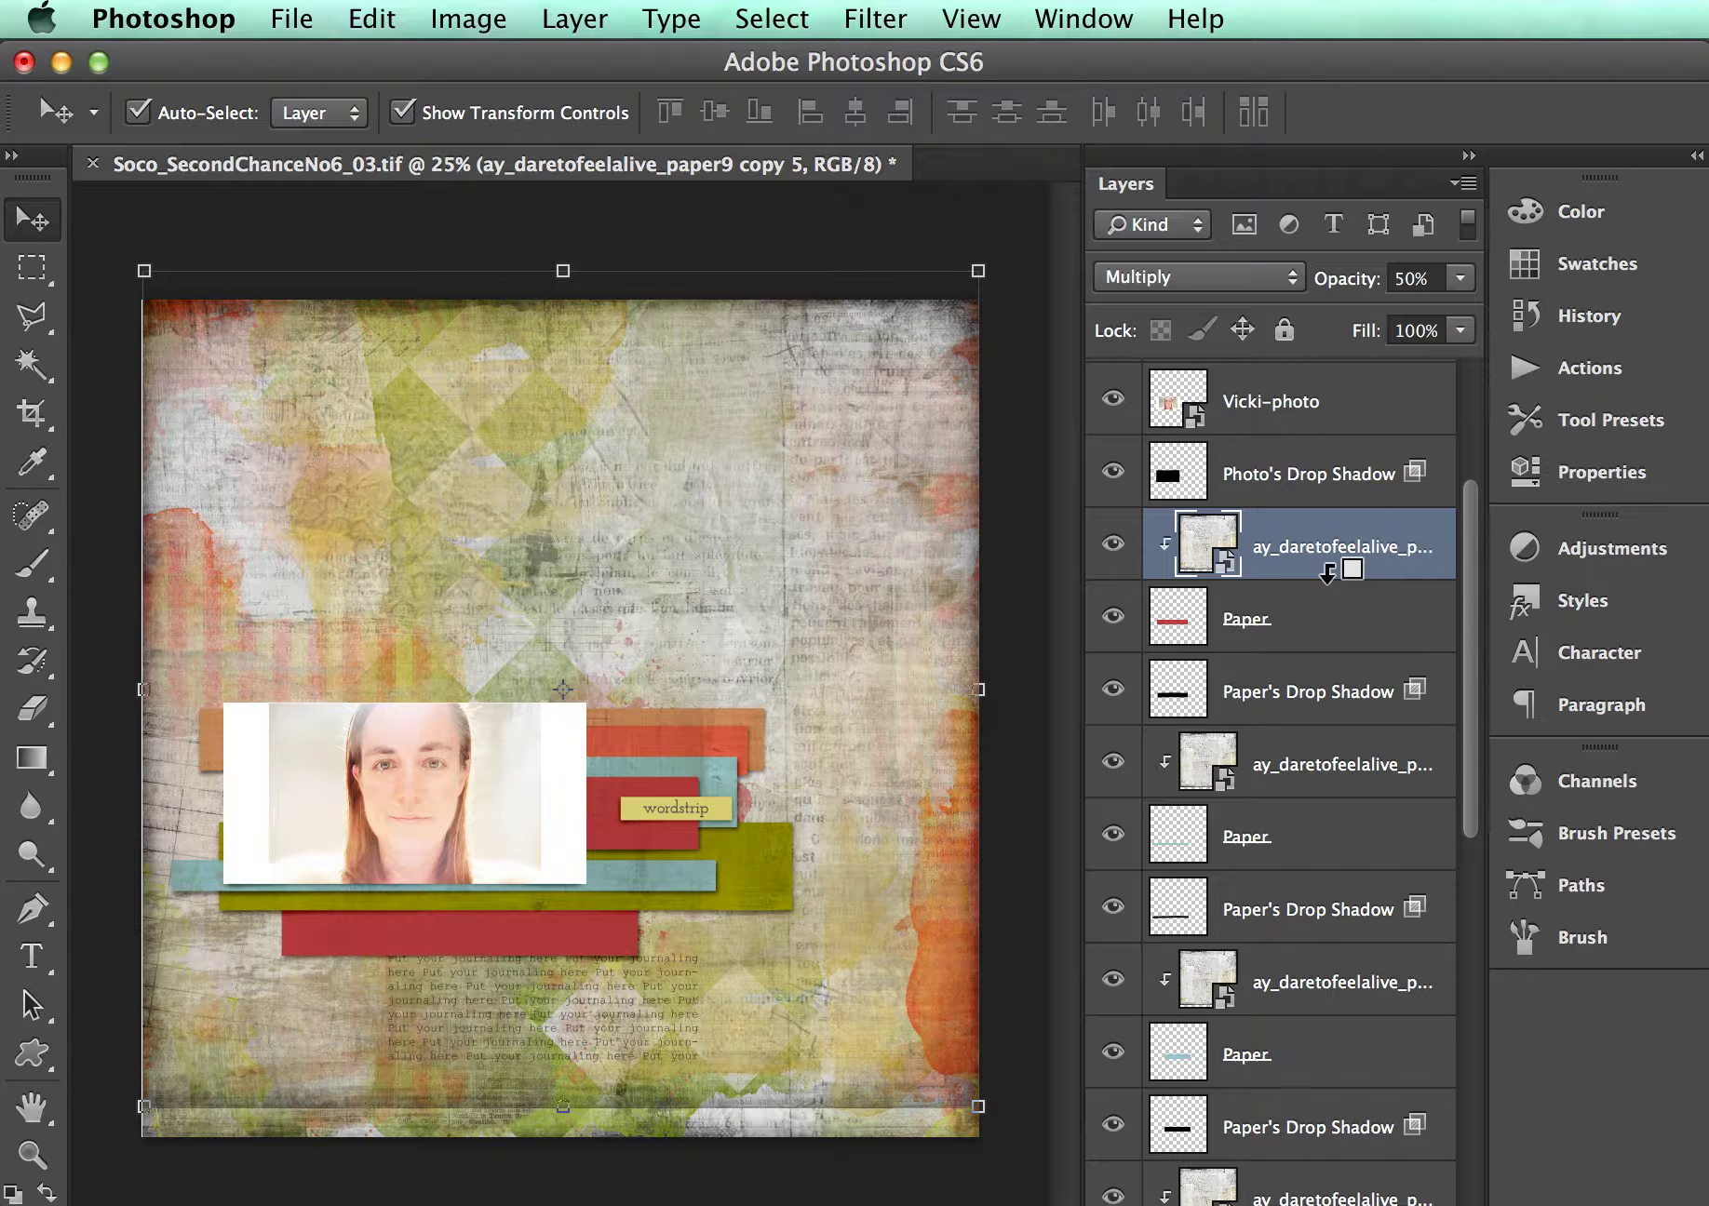
{"action": "scroll", "coordinate": [1406, 540], "scroll_direction": "up", "scroll_amount": 4}
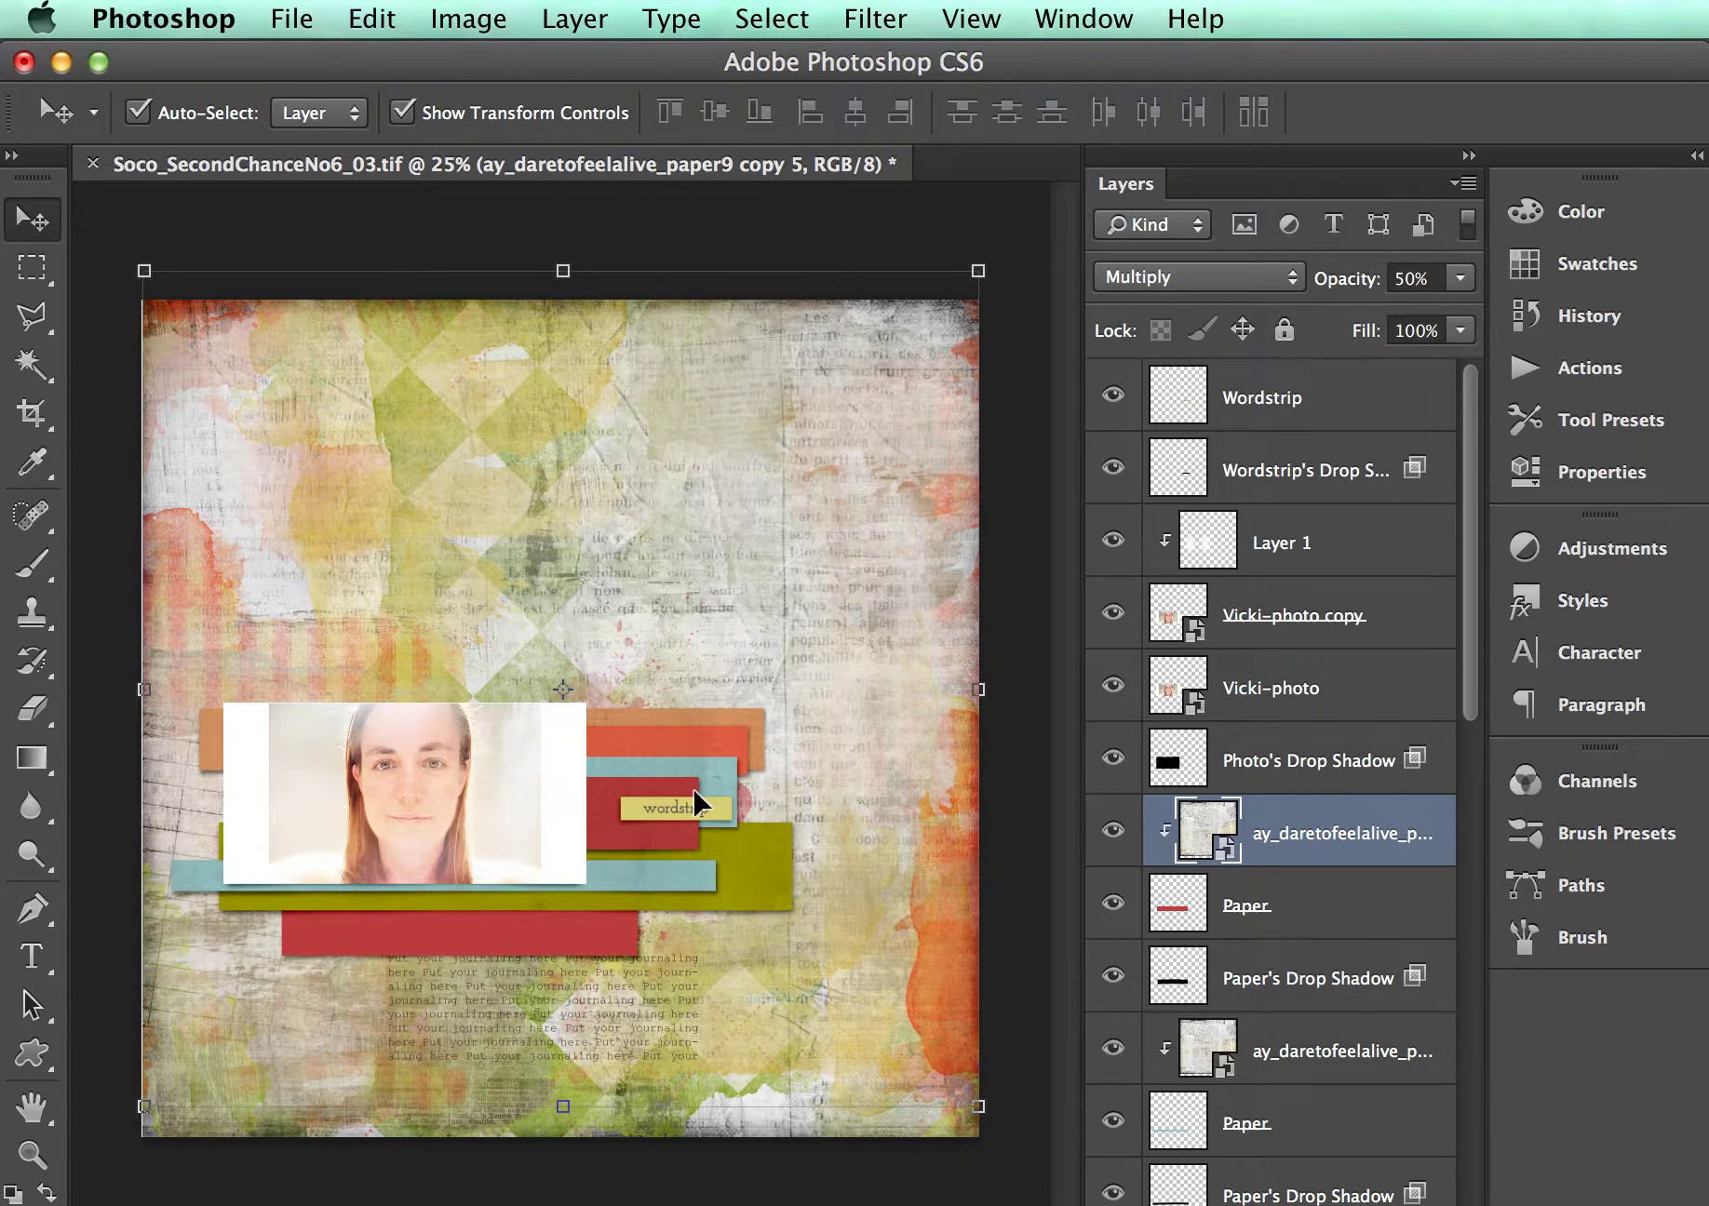
- Give the Wordstrip layer a Color Overlay in a khaki-yellow sampled from the background paper
{"action": "left_click", "coordinate": [700, 806]}
{"action": "left_click", "coordinate": [1338, 412]}
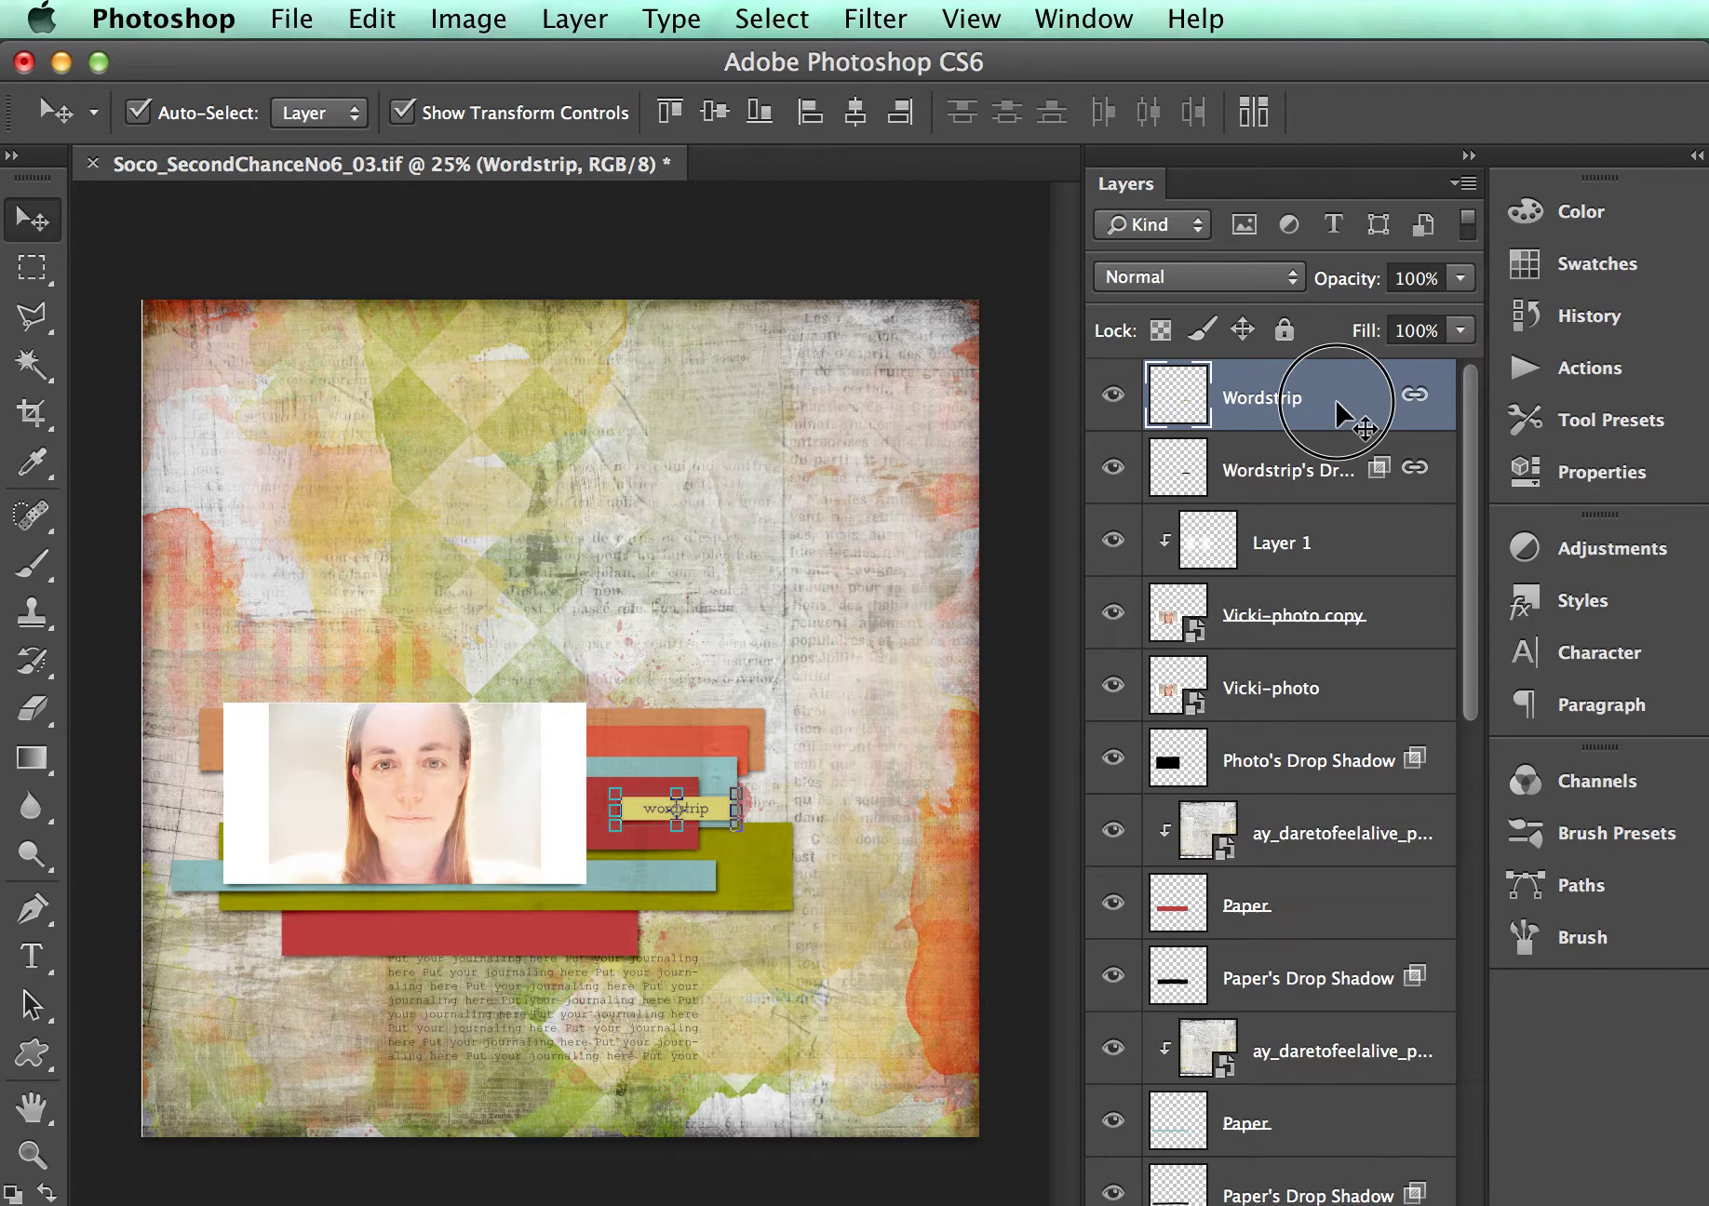
{"action": "double_click", "coordinate": [1338, 412]}
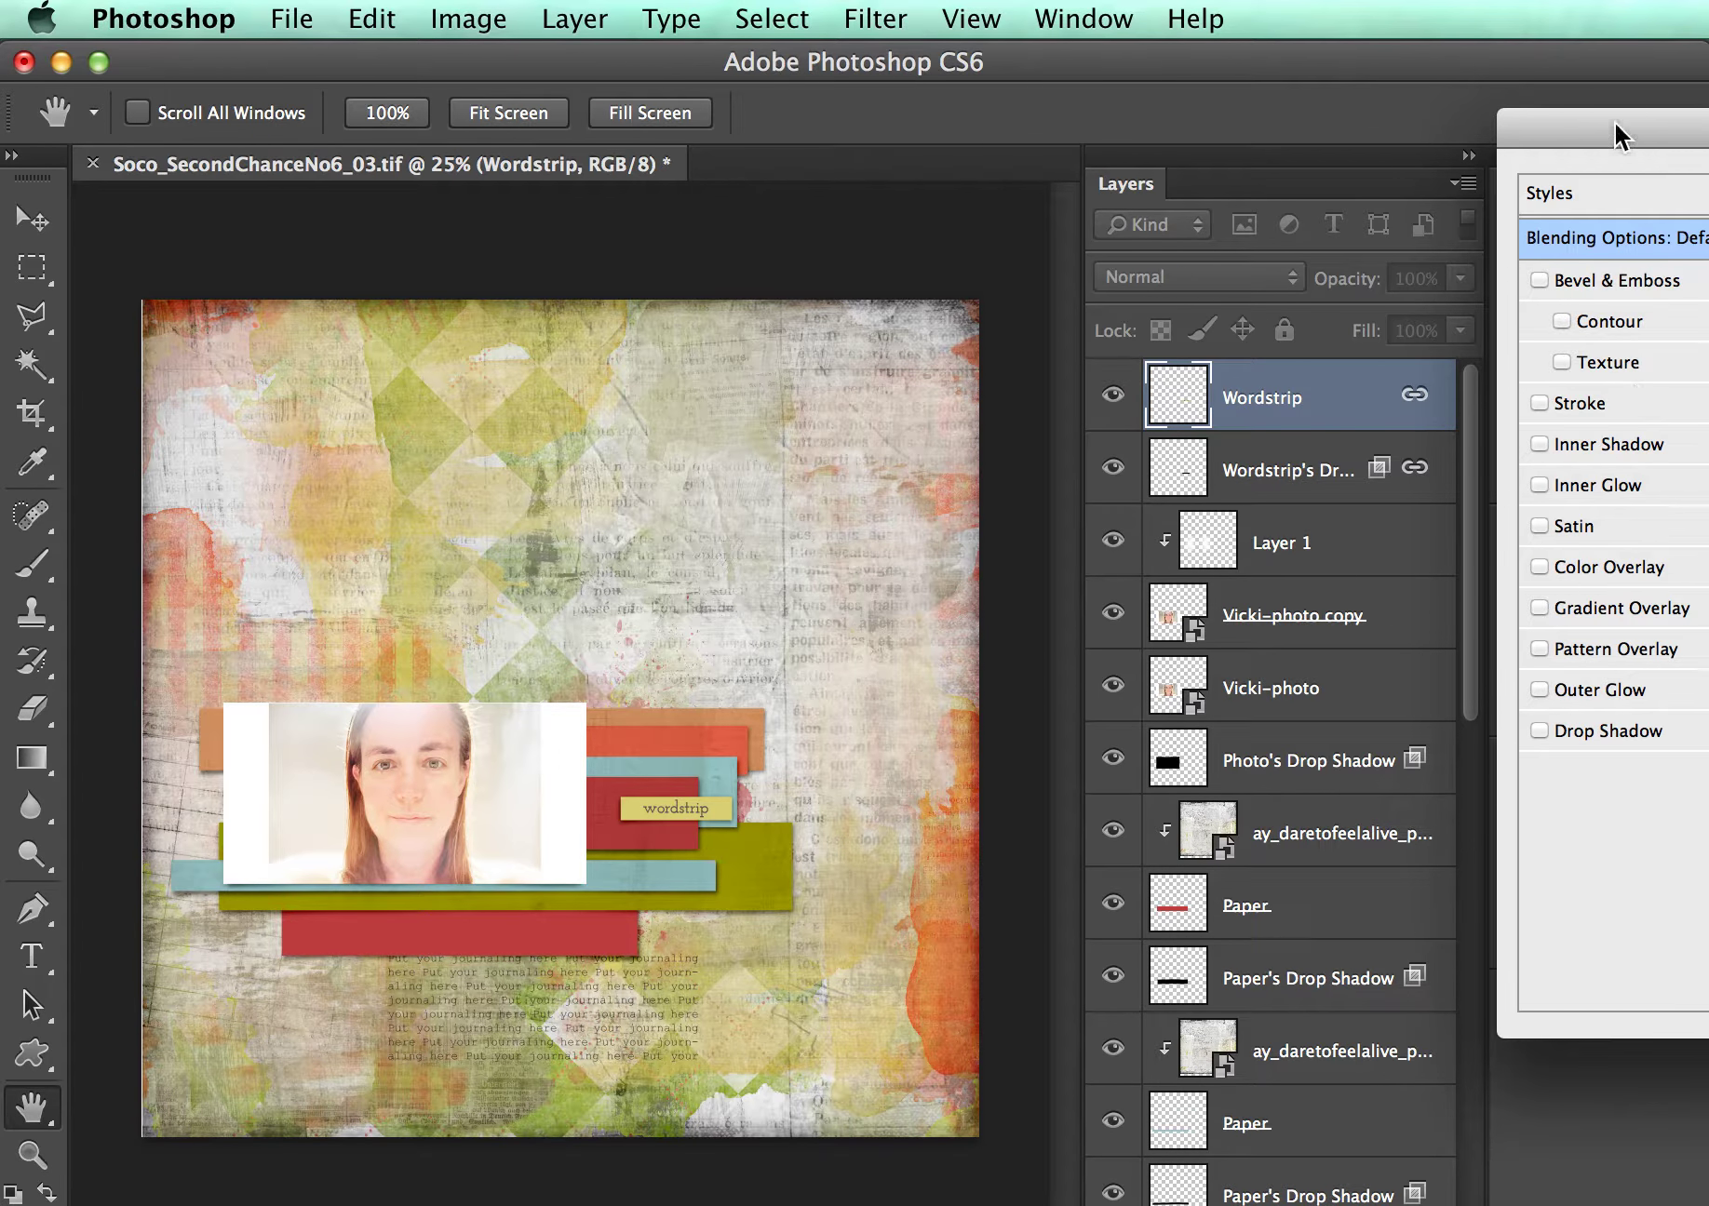
{"action": "left_click_drag", "start_coordinate": [1615, 135], "coordinate": [1123, 265]}
{"action": "left_click", "coordinate": [1152, 697]}
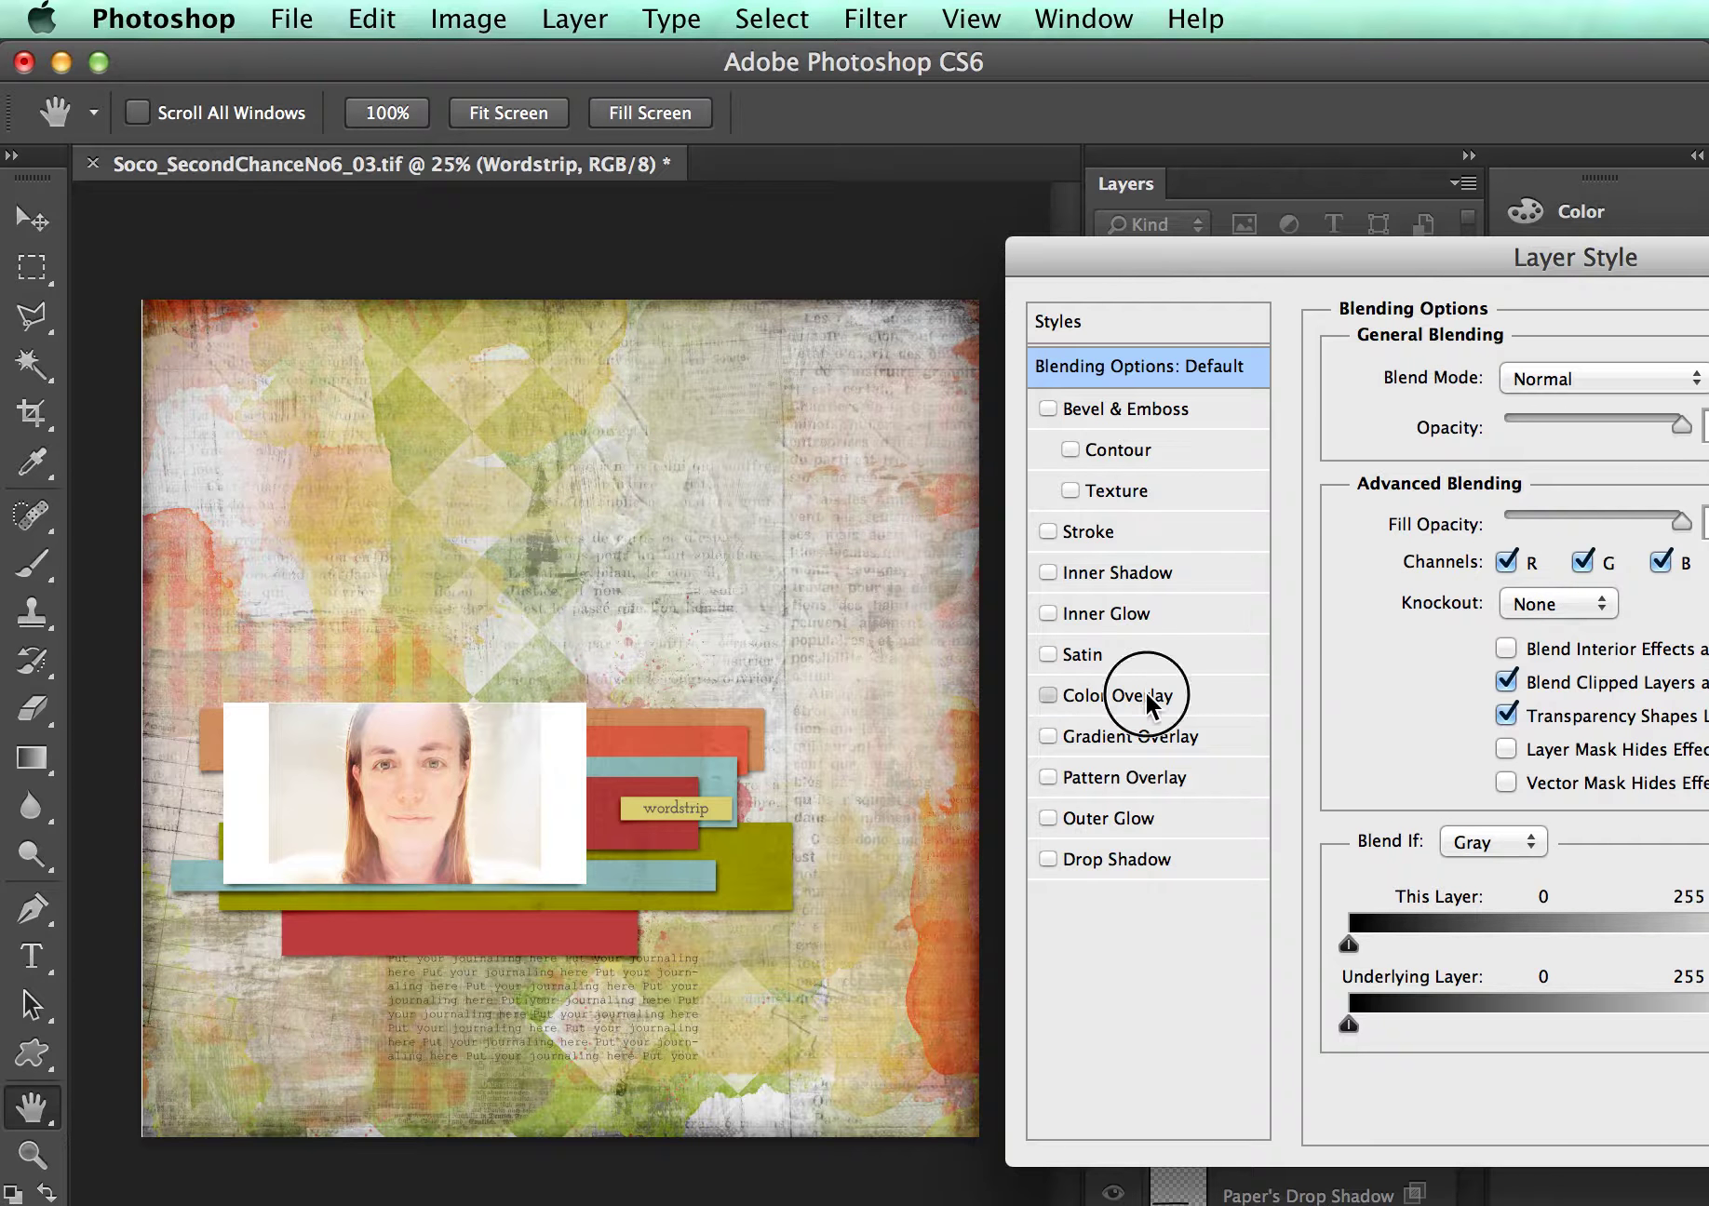
{"action": "left_click", "coordinate": [1698, 378]}
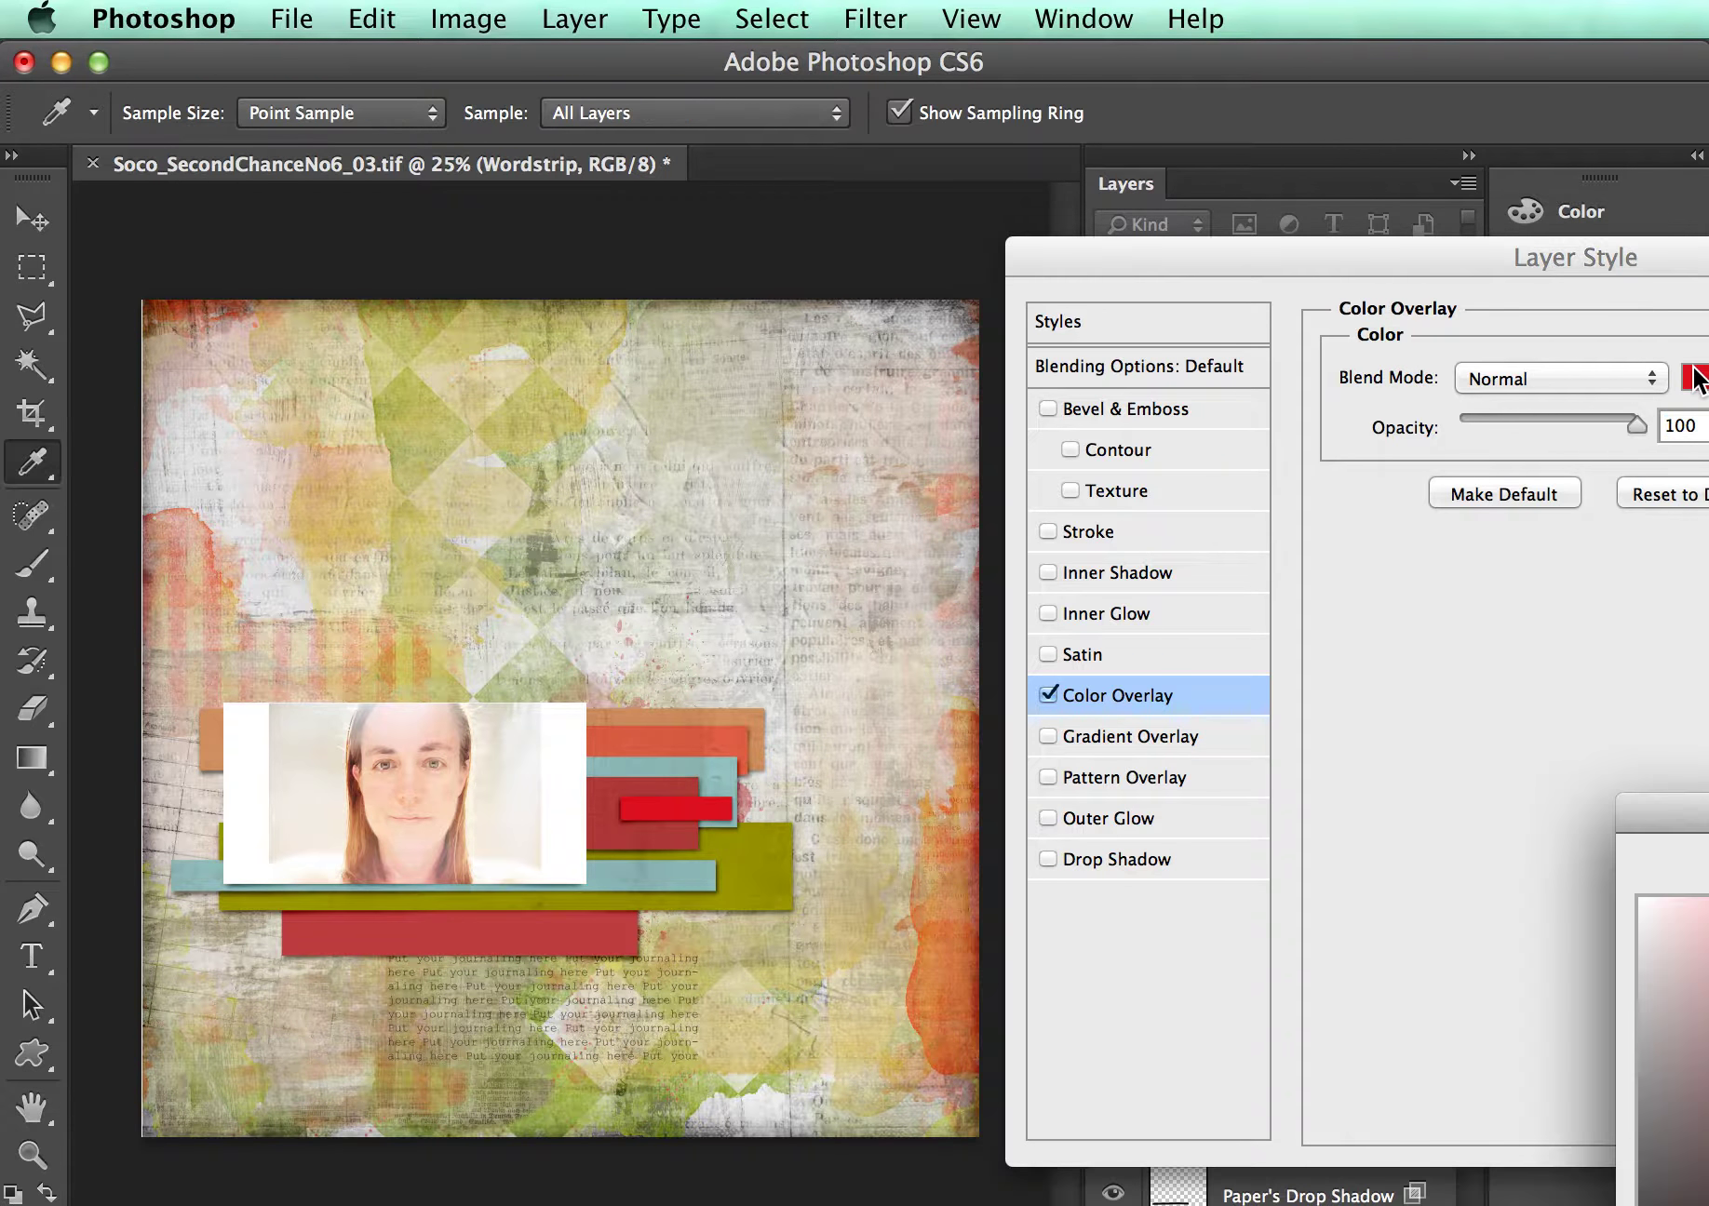
{"action": "left_click", "coordinate": [528, 448]}
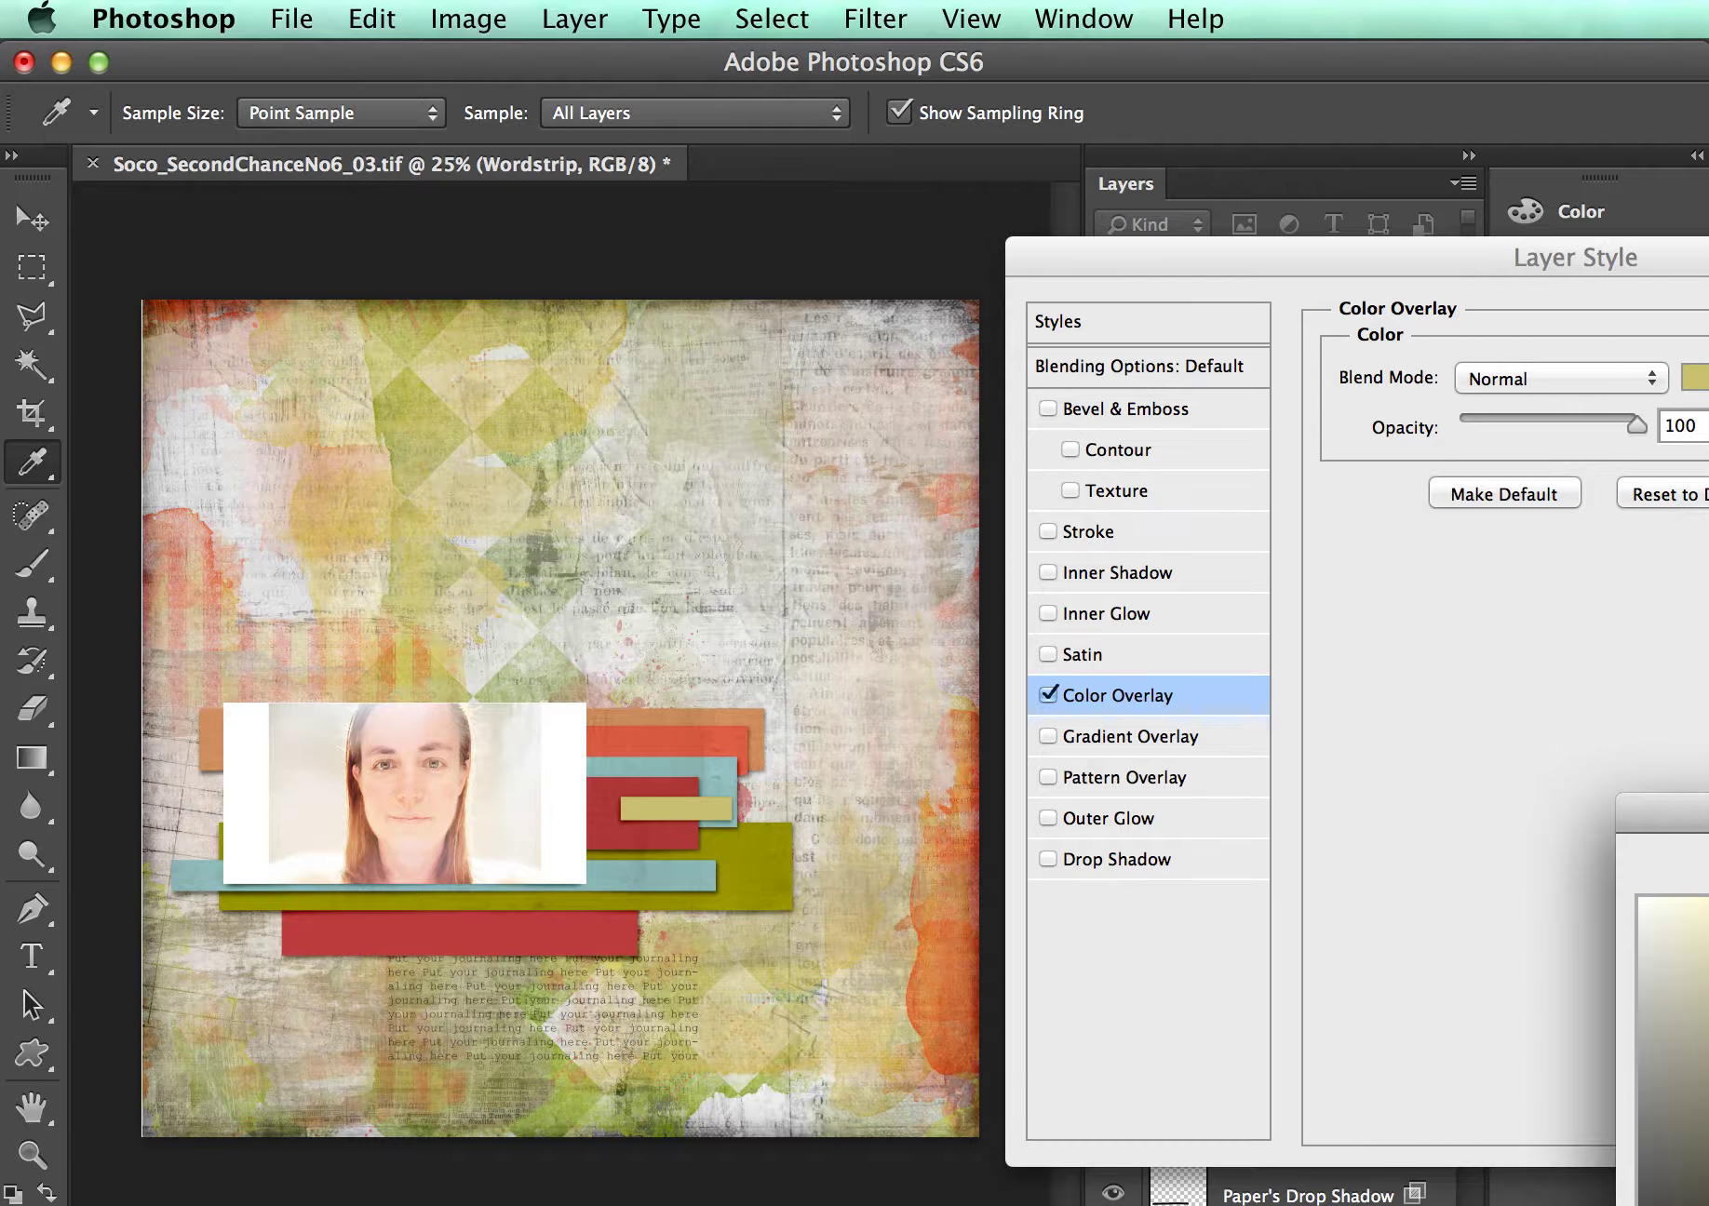
{"action": "key", "text": "Return"}
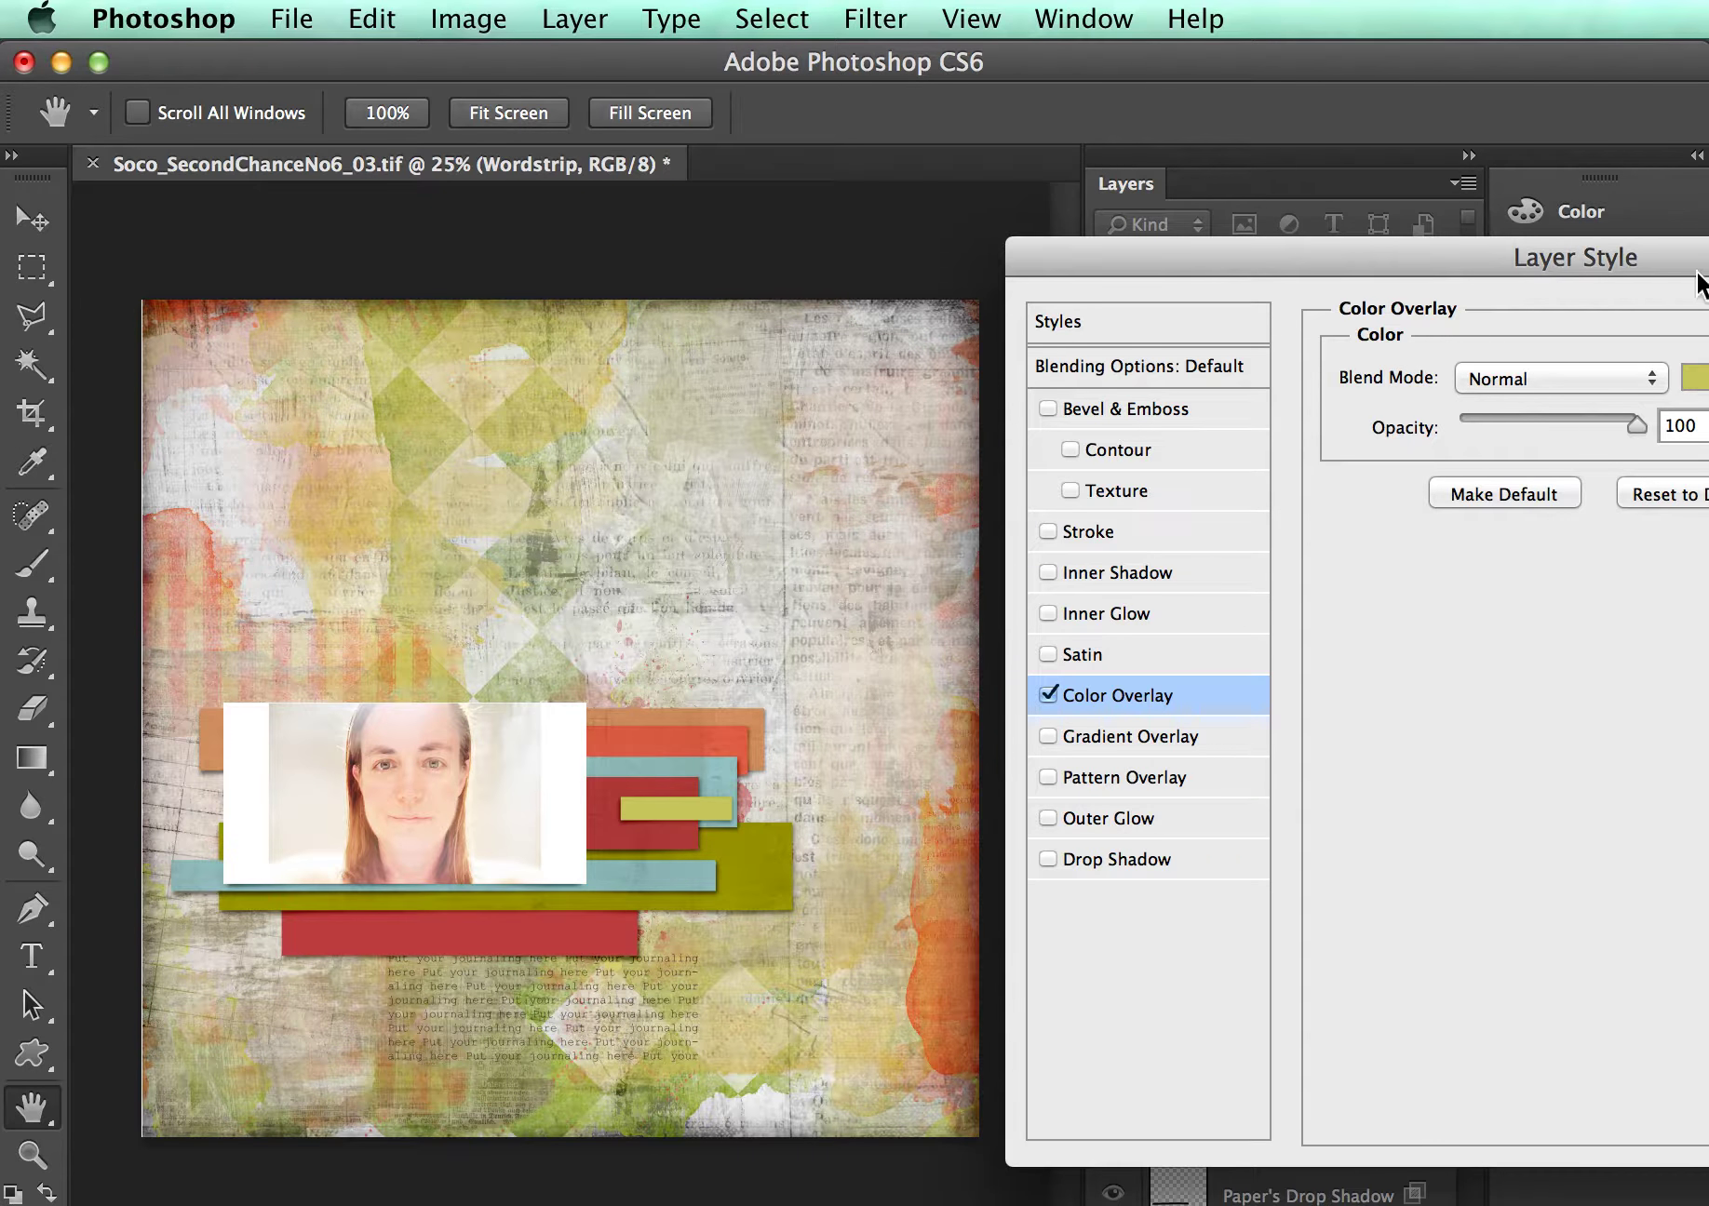
{"action": "left_click", "coordinate": [1699, 353]}
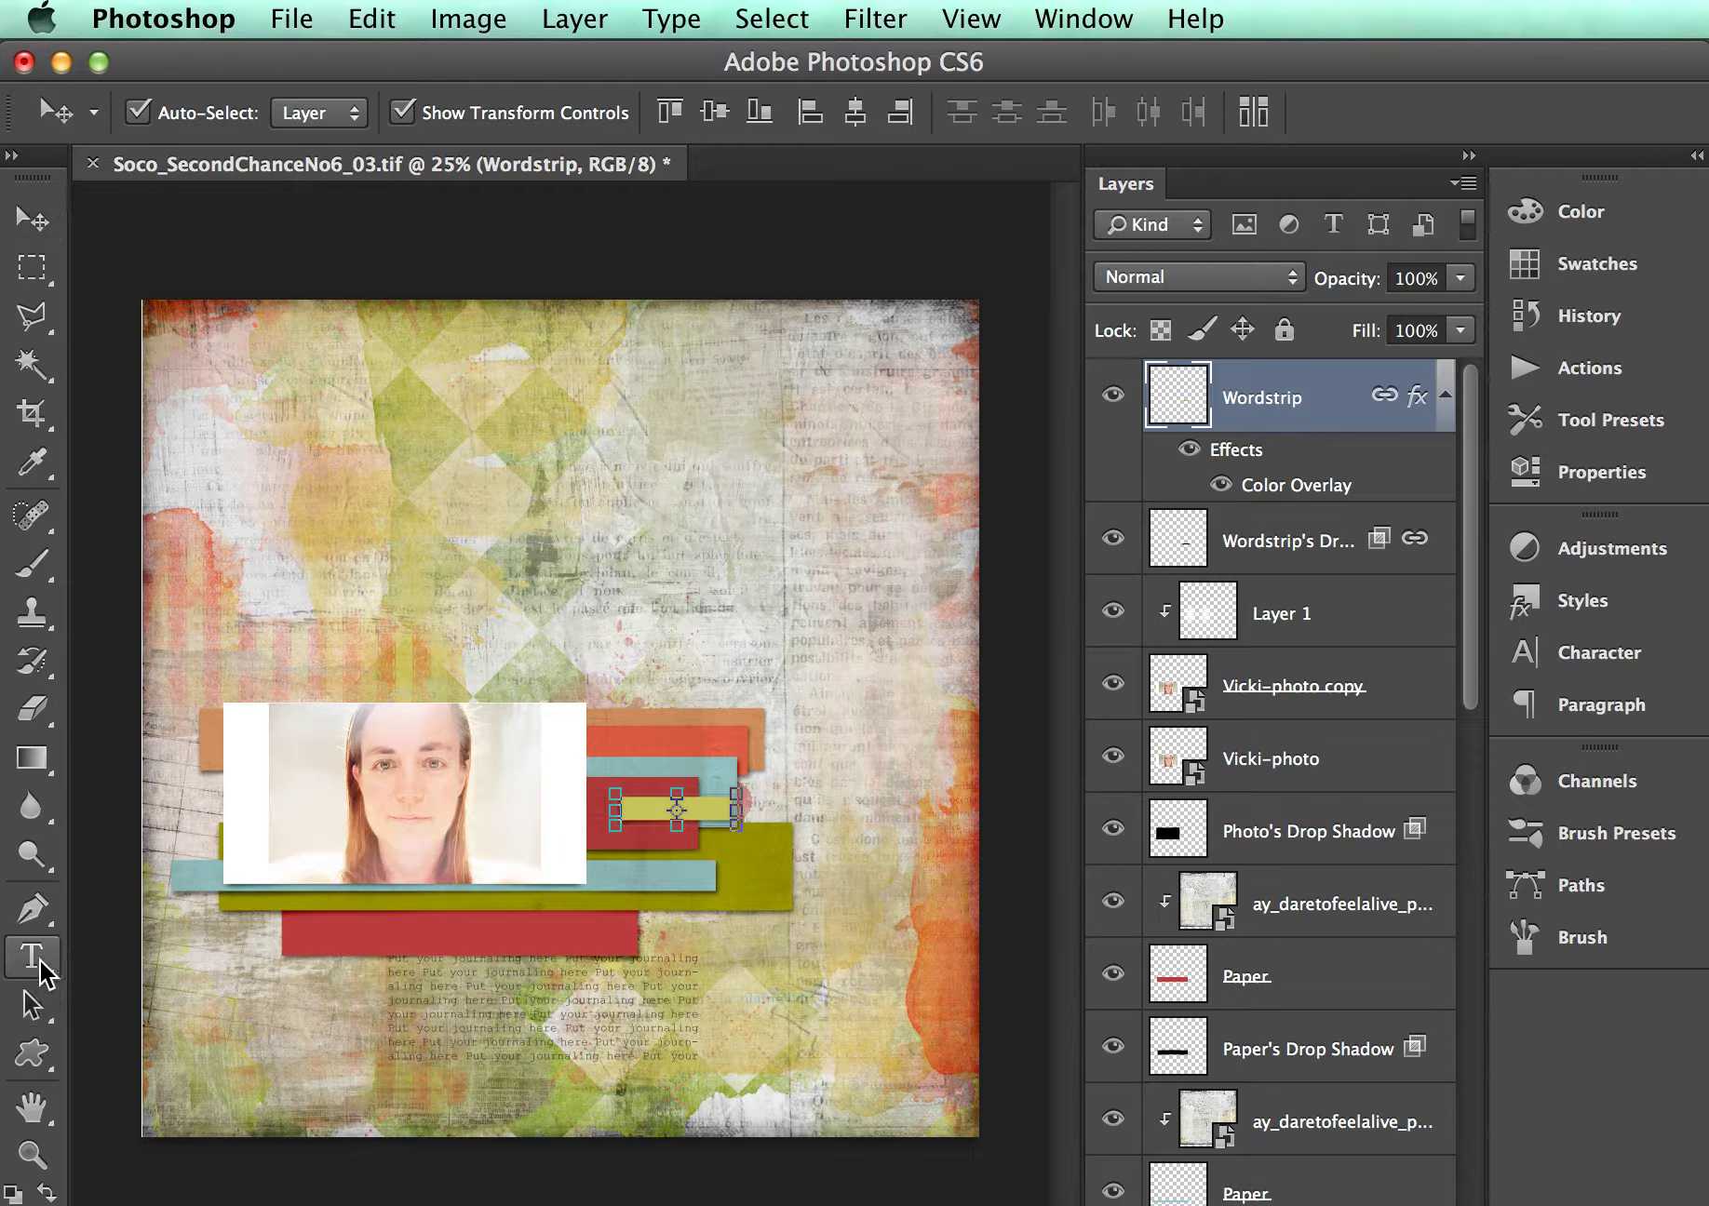
- Type the date 'August 1, 2016' on the wordstrip
{"action": "left_click", "coordinate": [33, 959]}
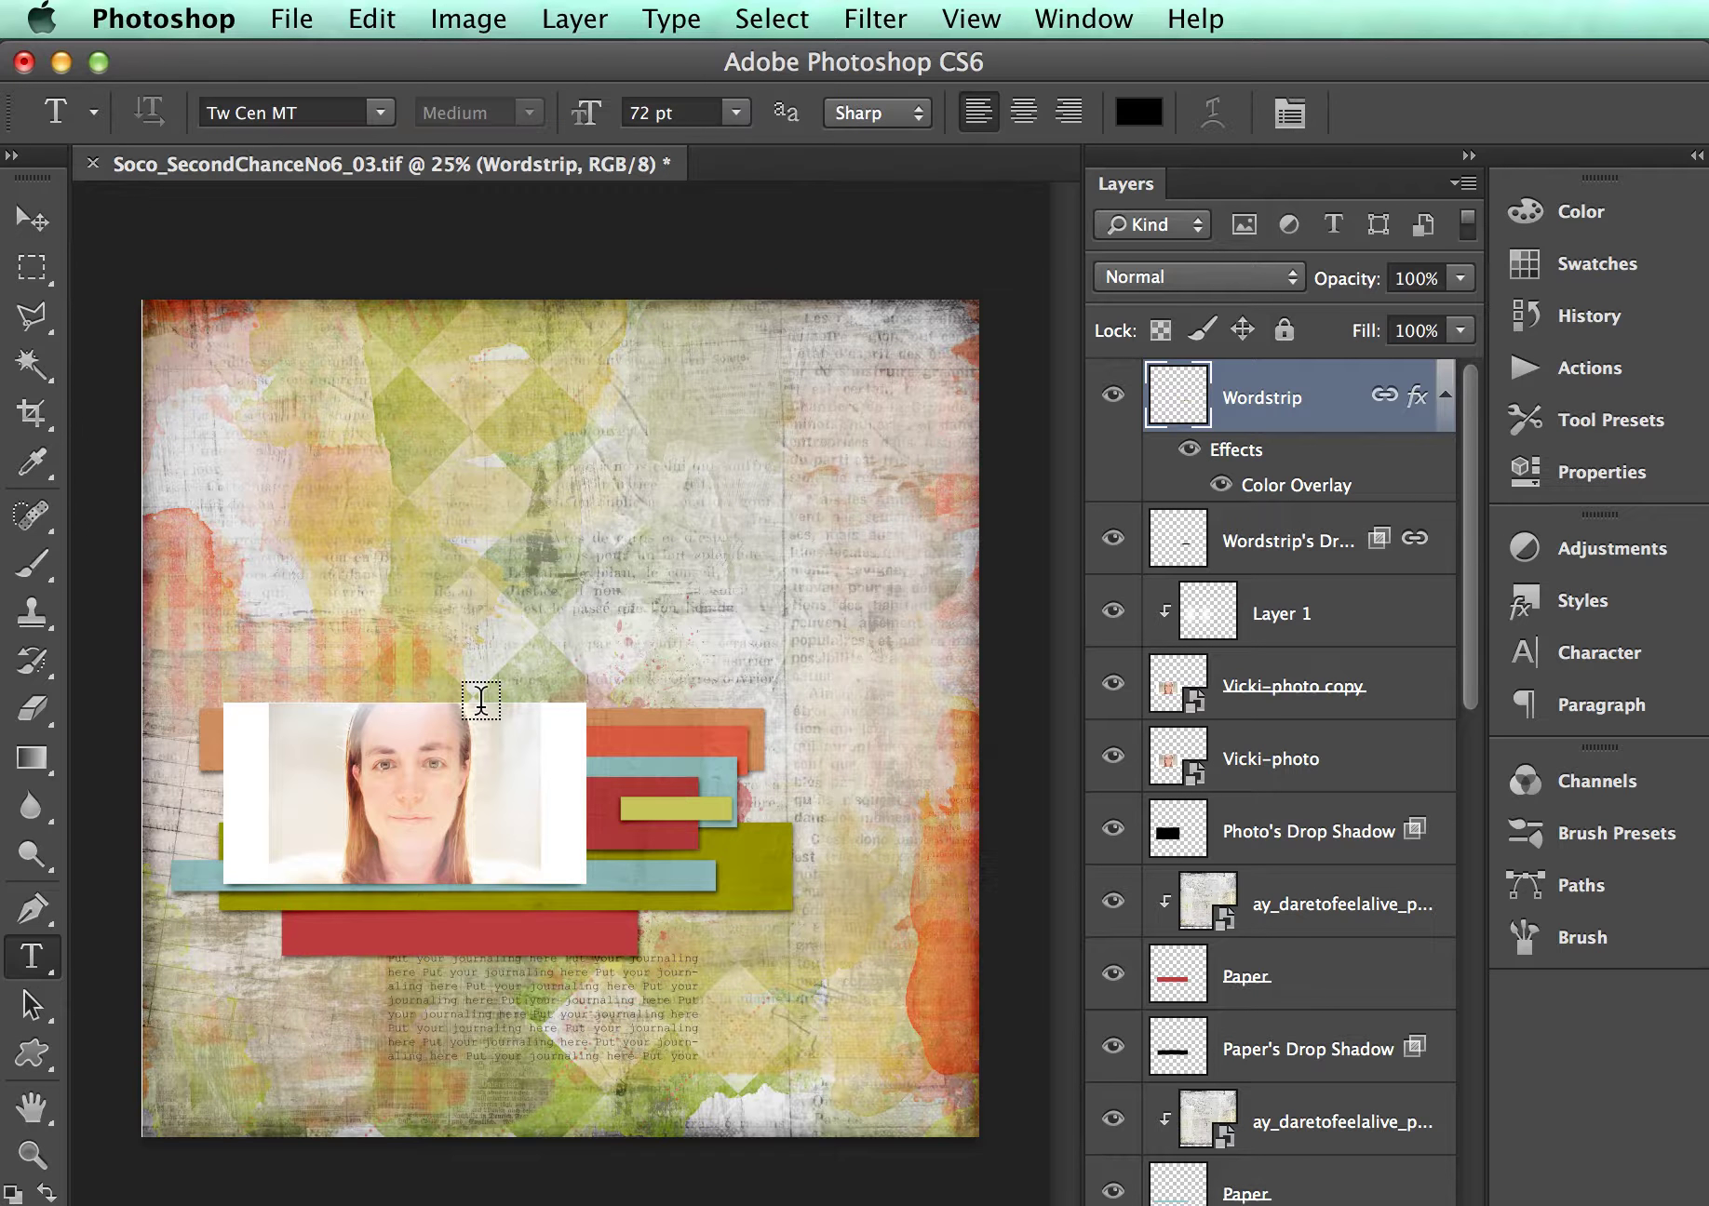
{"action": "left_click", "coordinate": [640, 808]}
{"action": "type", "text": "A"}
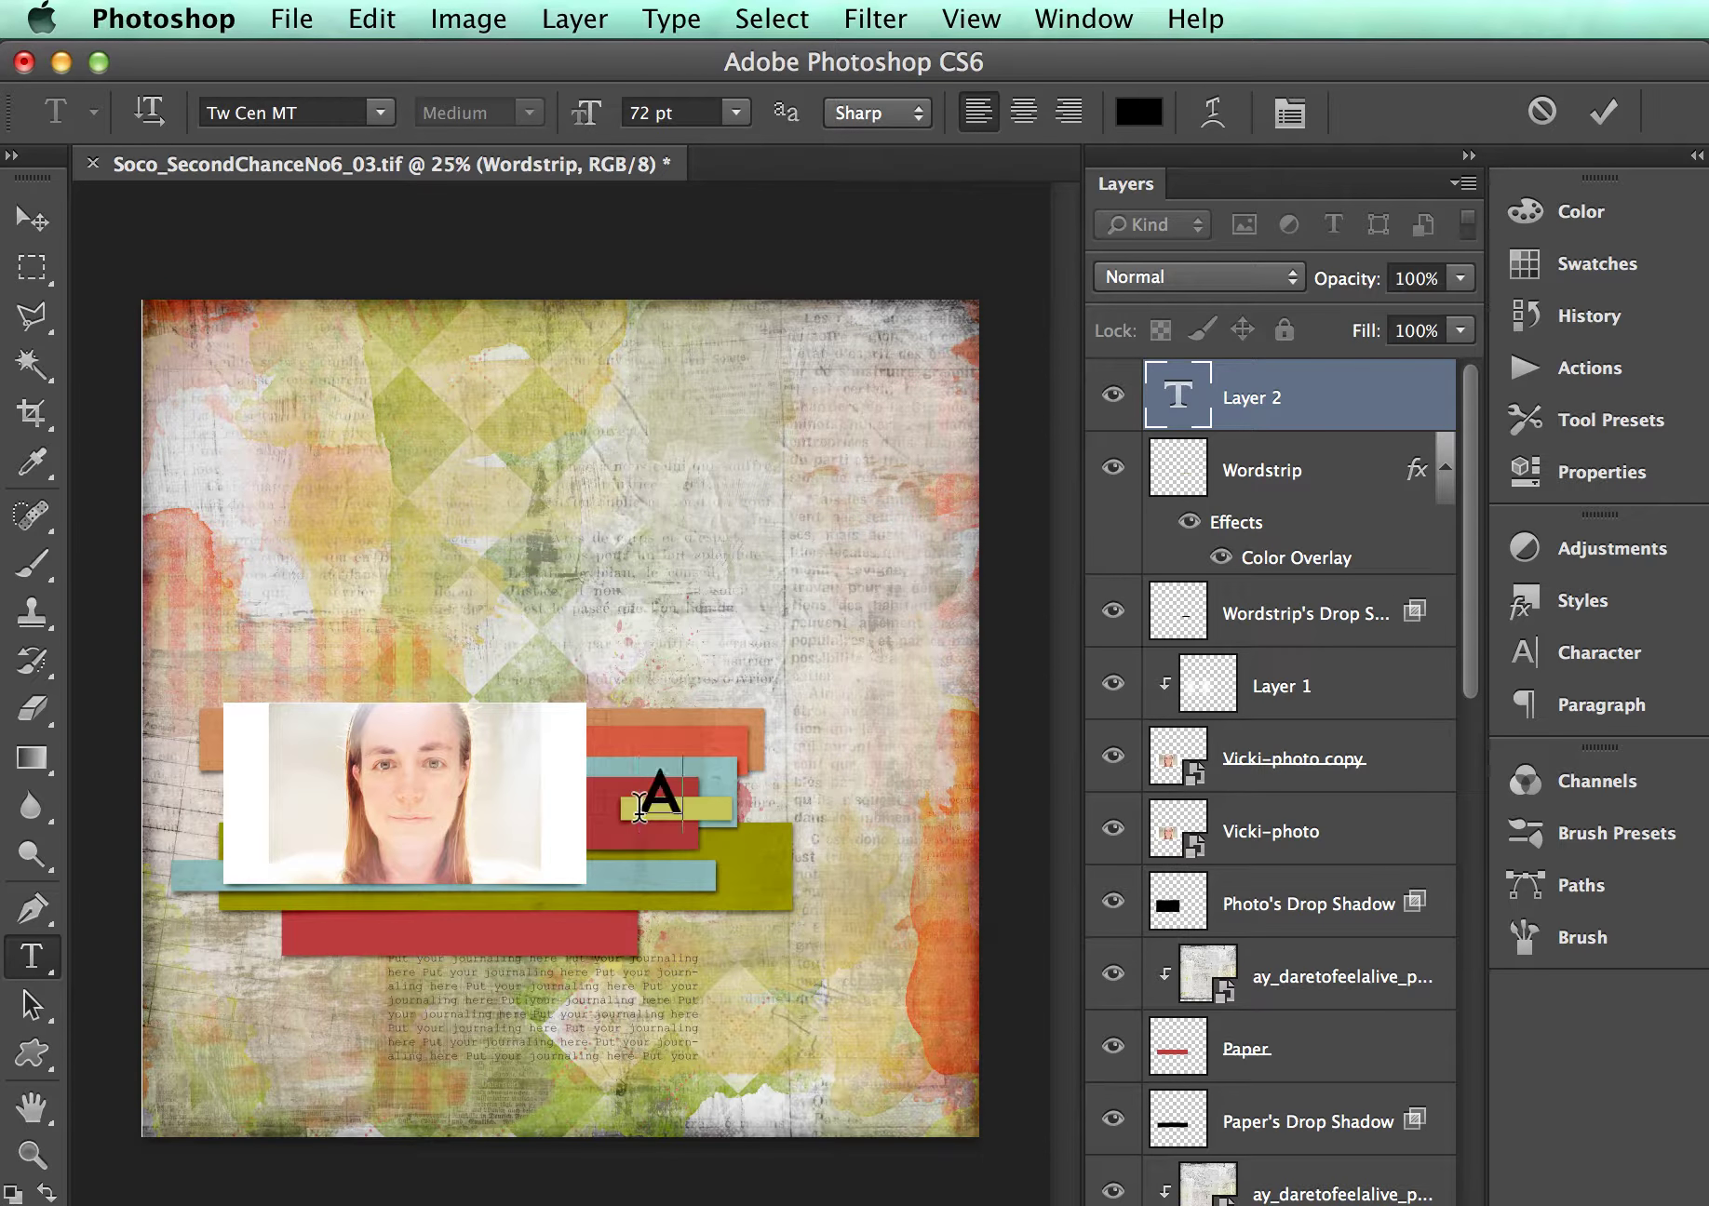
{"action": "type", "text": "ugust"}
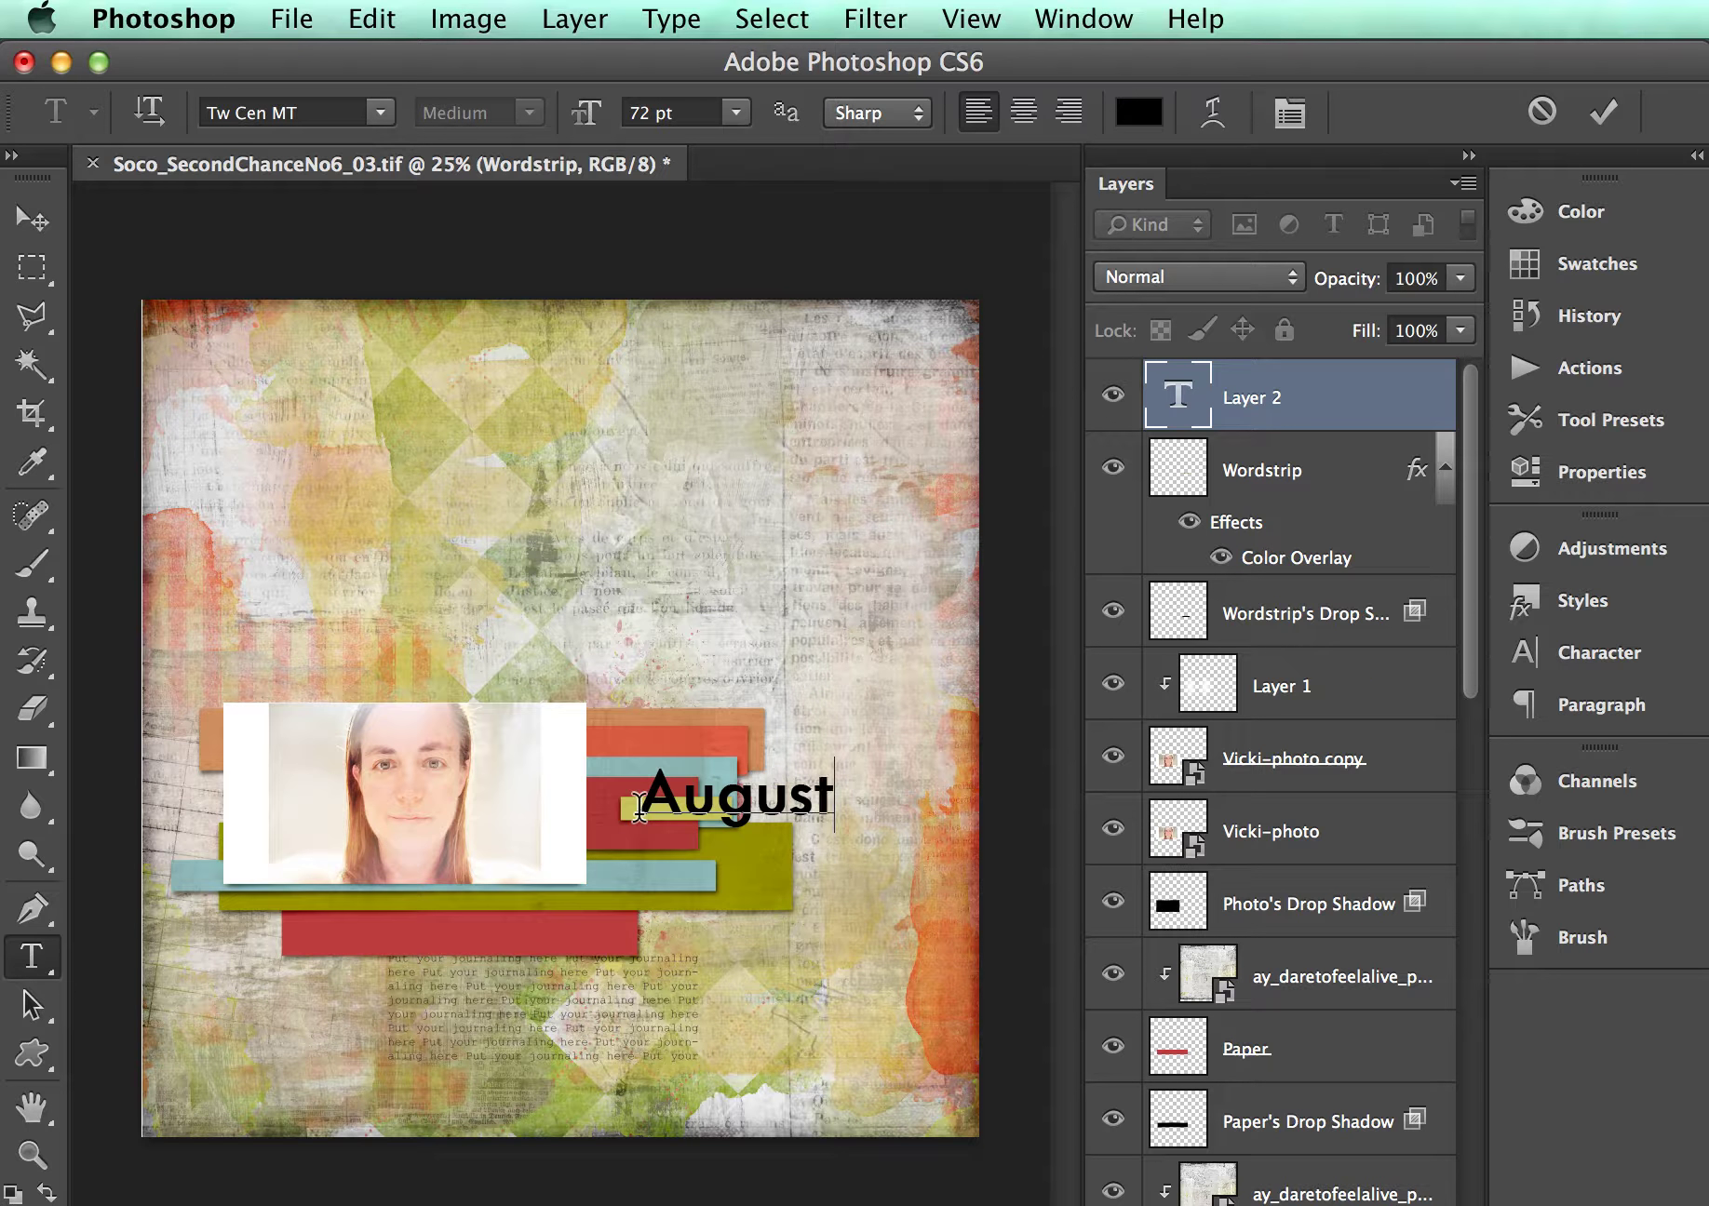
{"action": "type", "text": " 1, 2"}
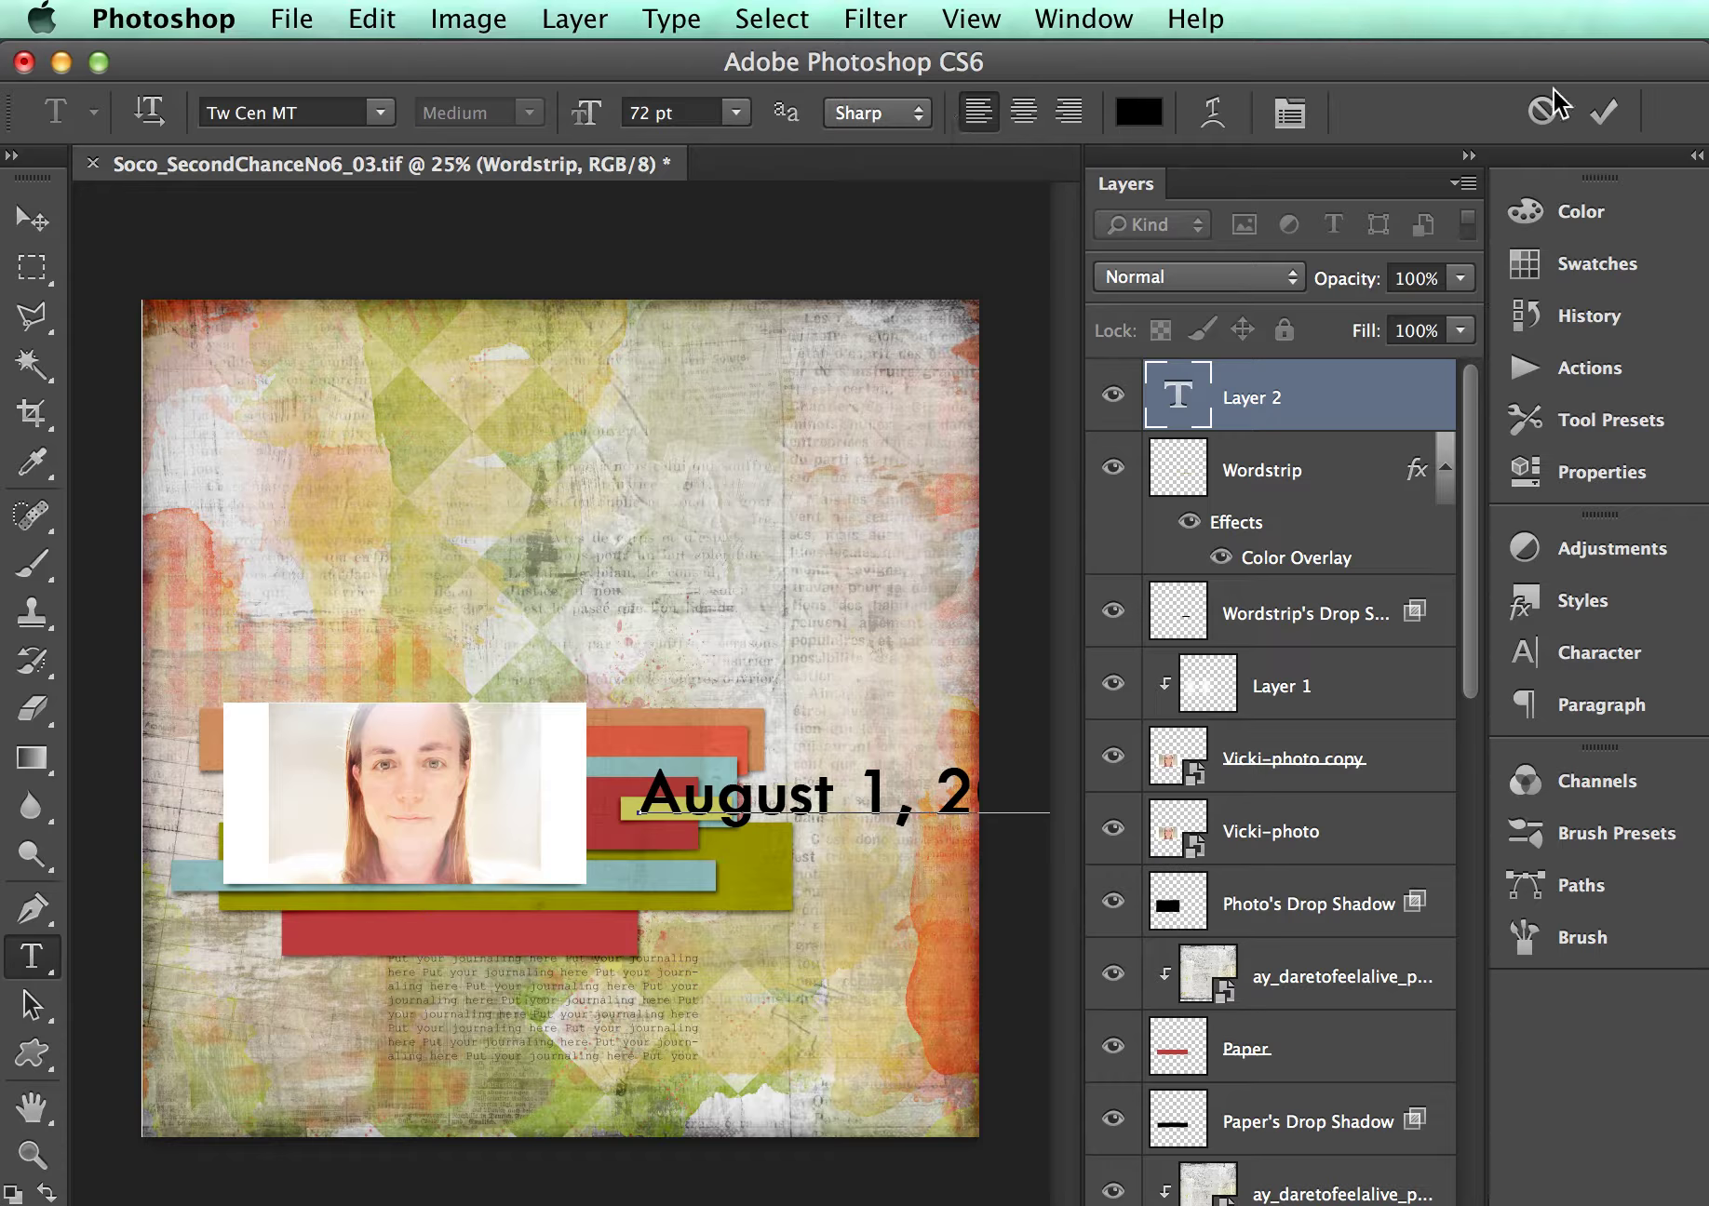
{"action": "left_click", "coordinate": [1603, 113]}
- Set the date text in Amatic SC at 24 pt
{"action": "left_click", "coordinate": [1573, 652]}
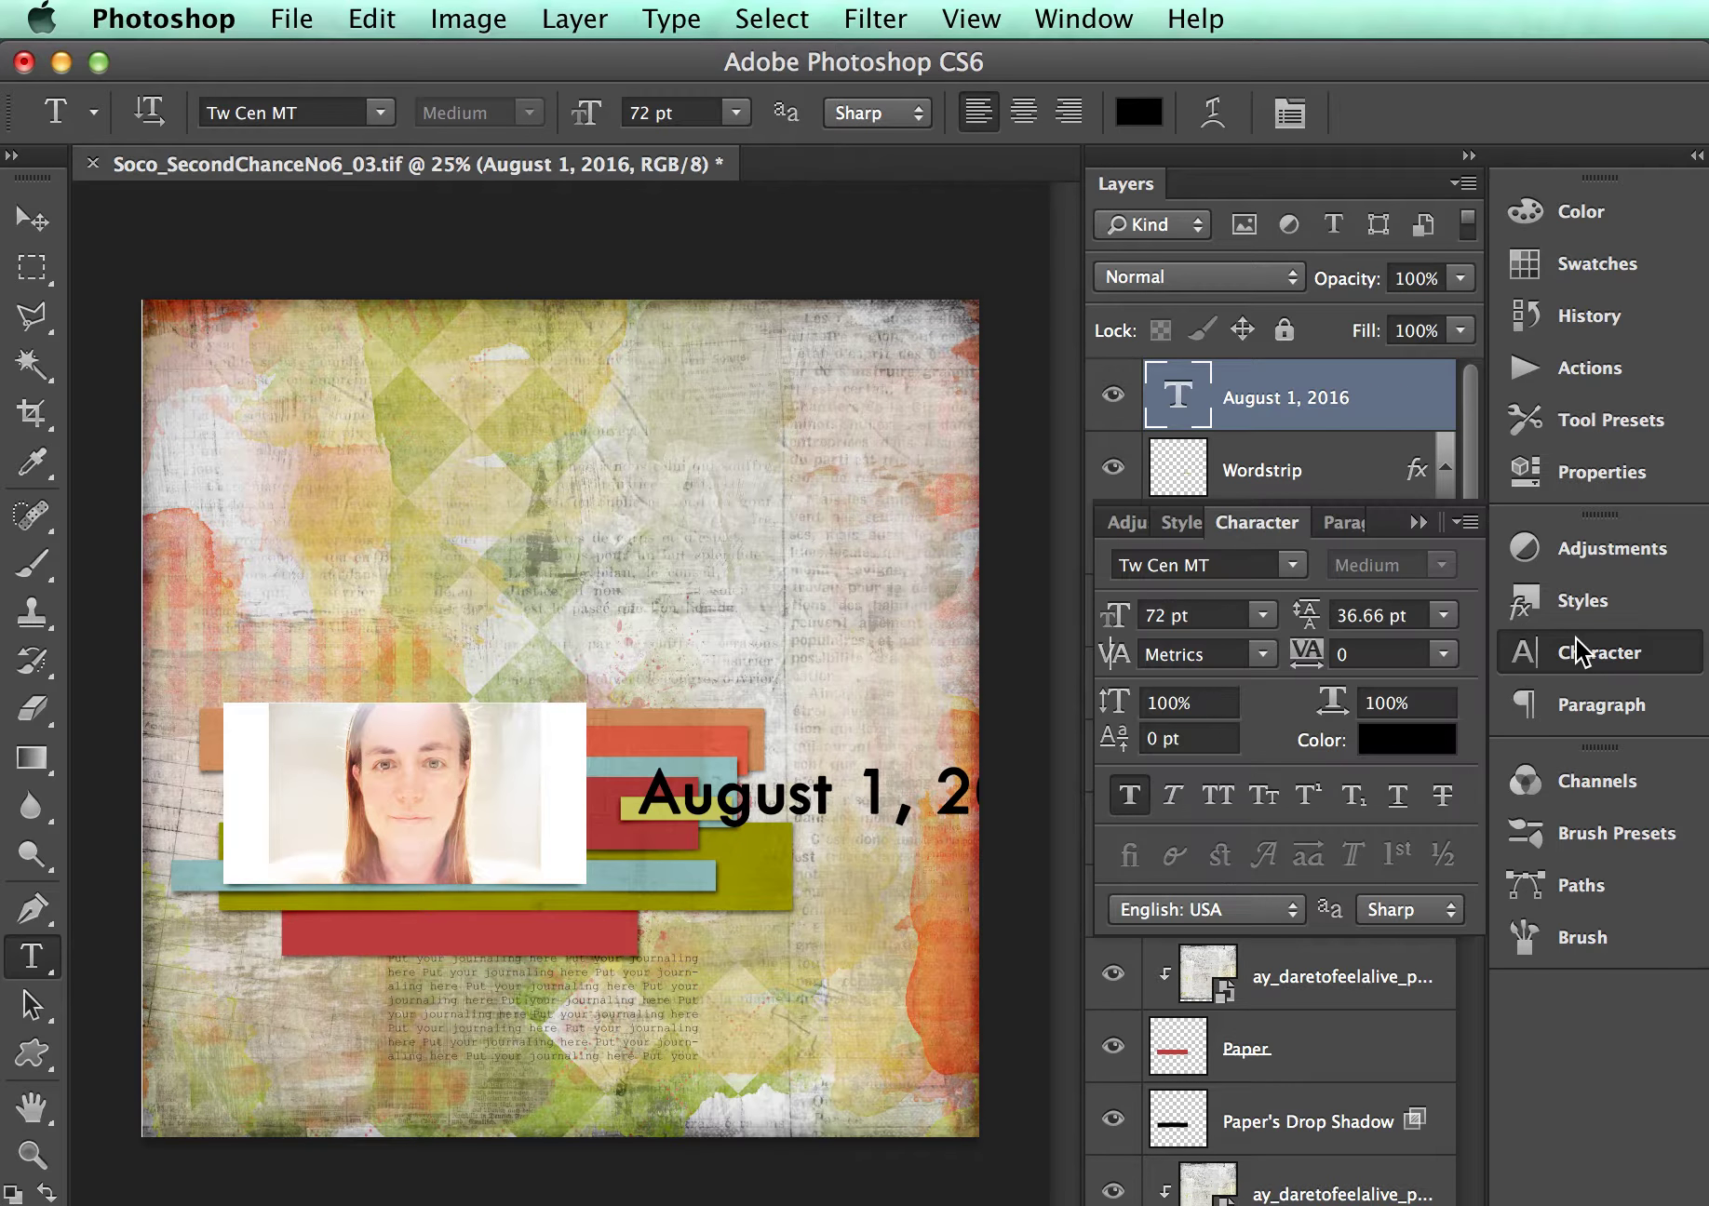
{"action": "left_click", "coordinate": [1295, 568]}
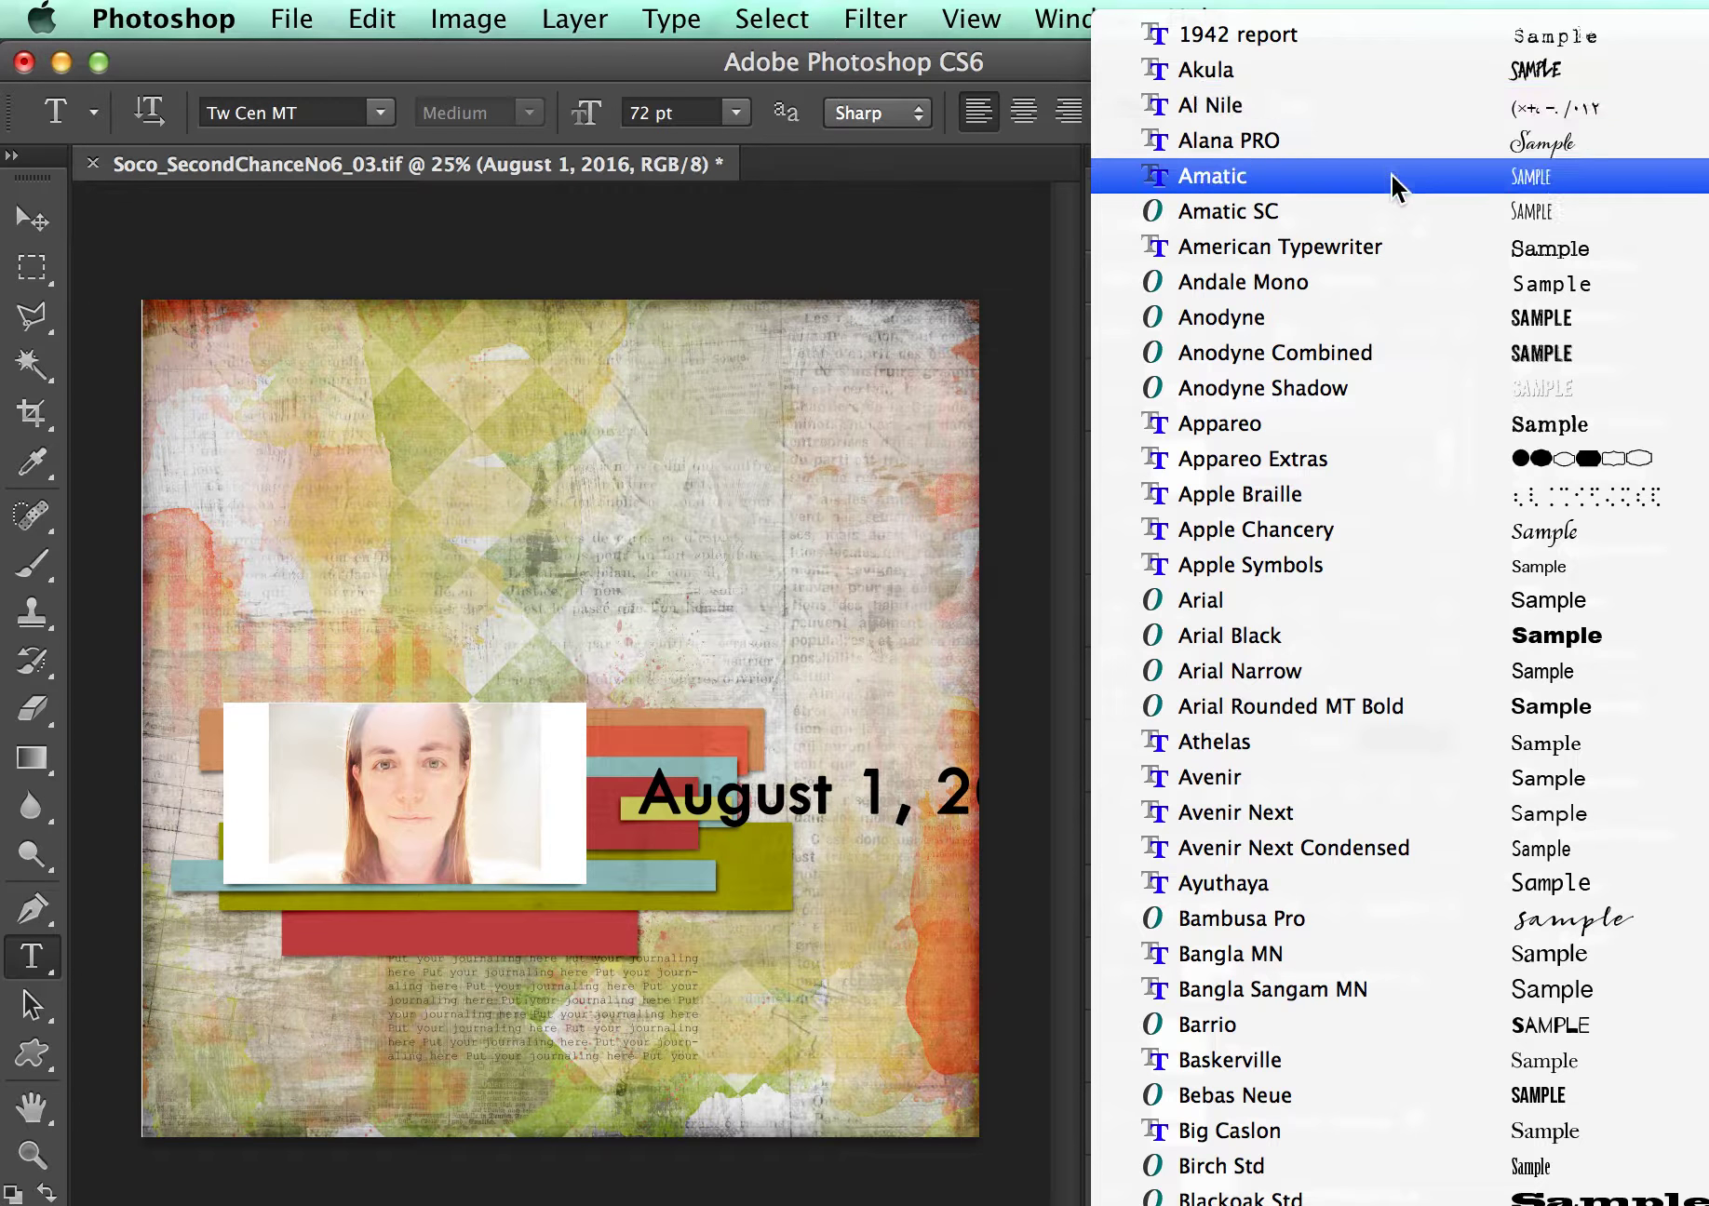
{"action": "key", "text": "Escape"}
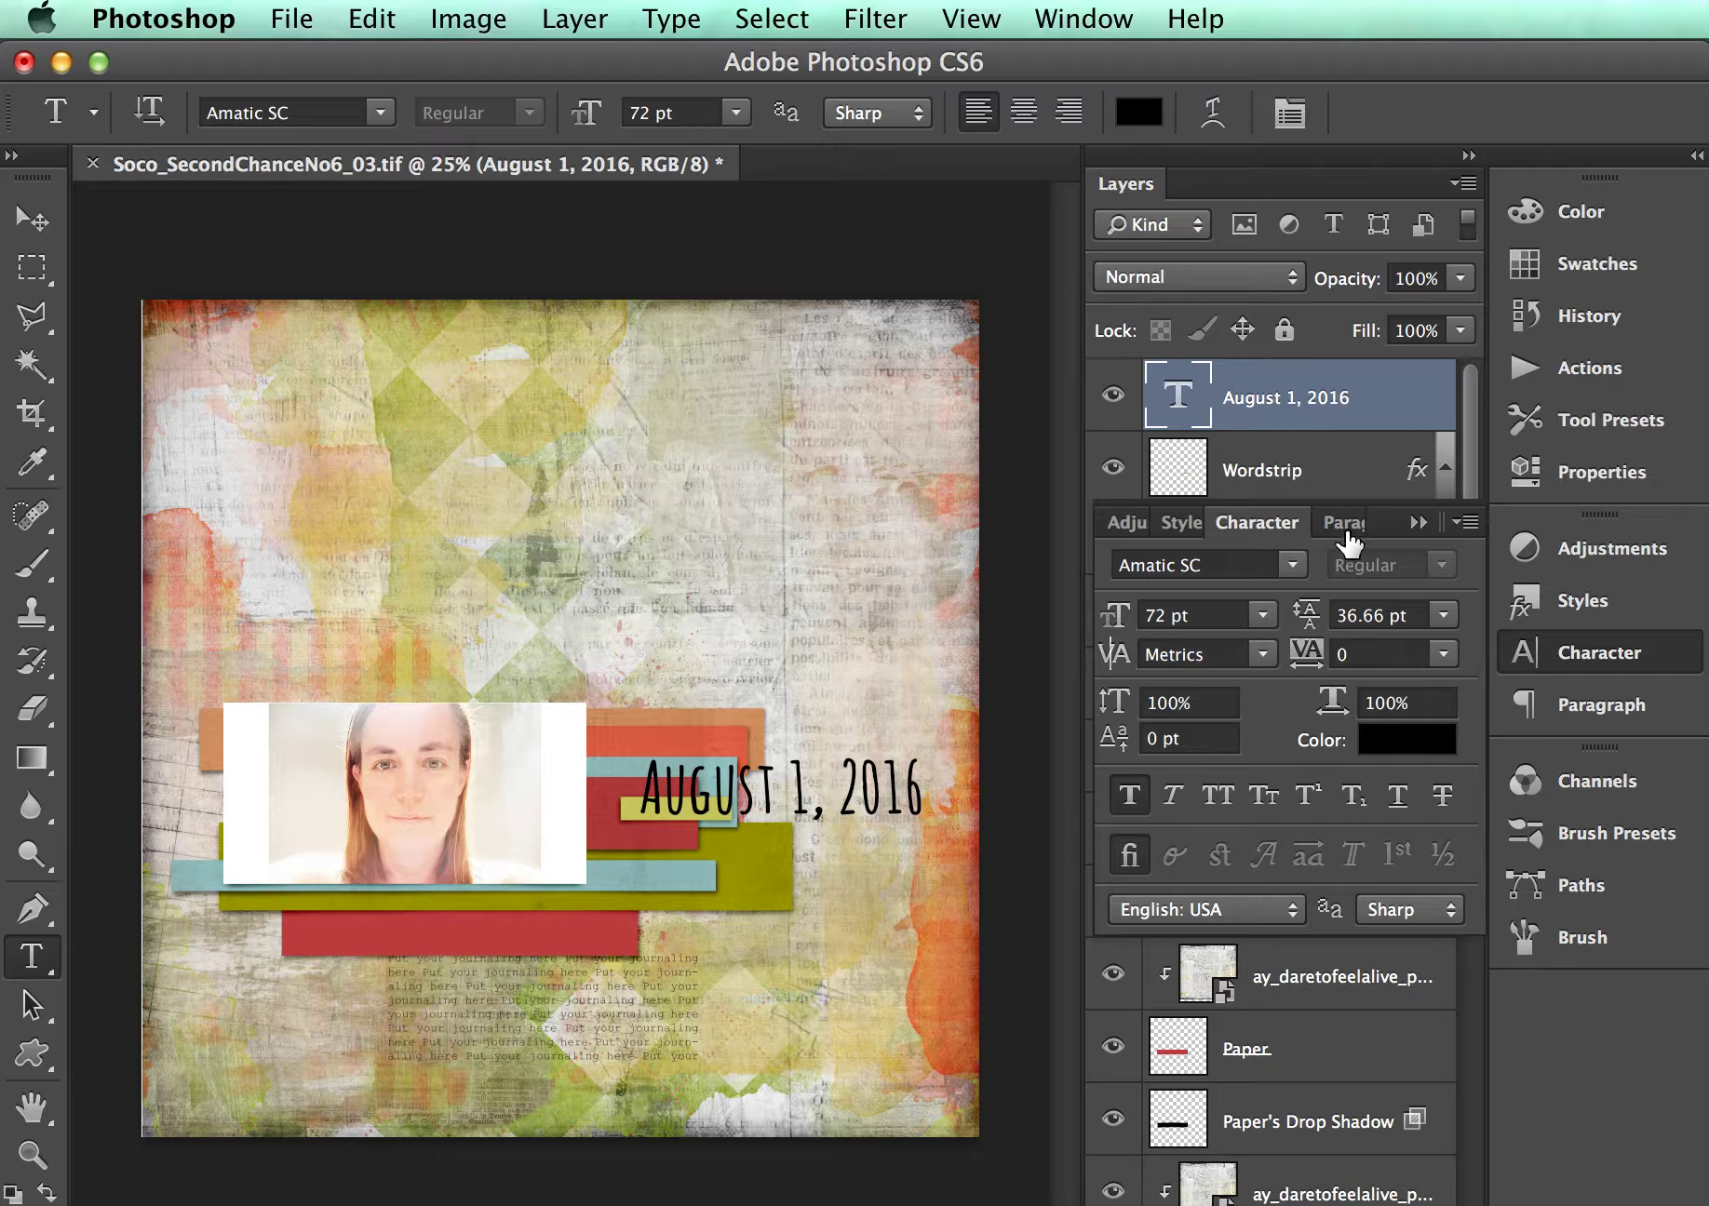
{"action": "left_click", "coordinate": [1263, 615]}
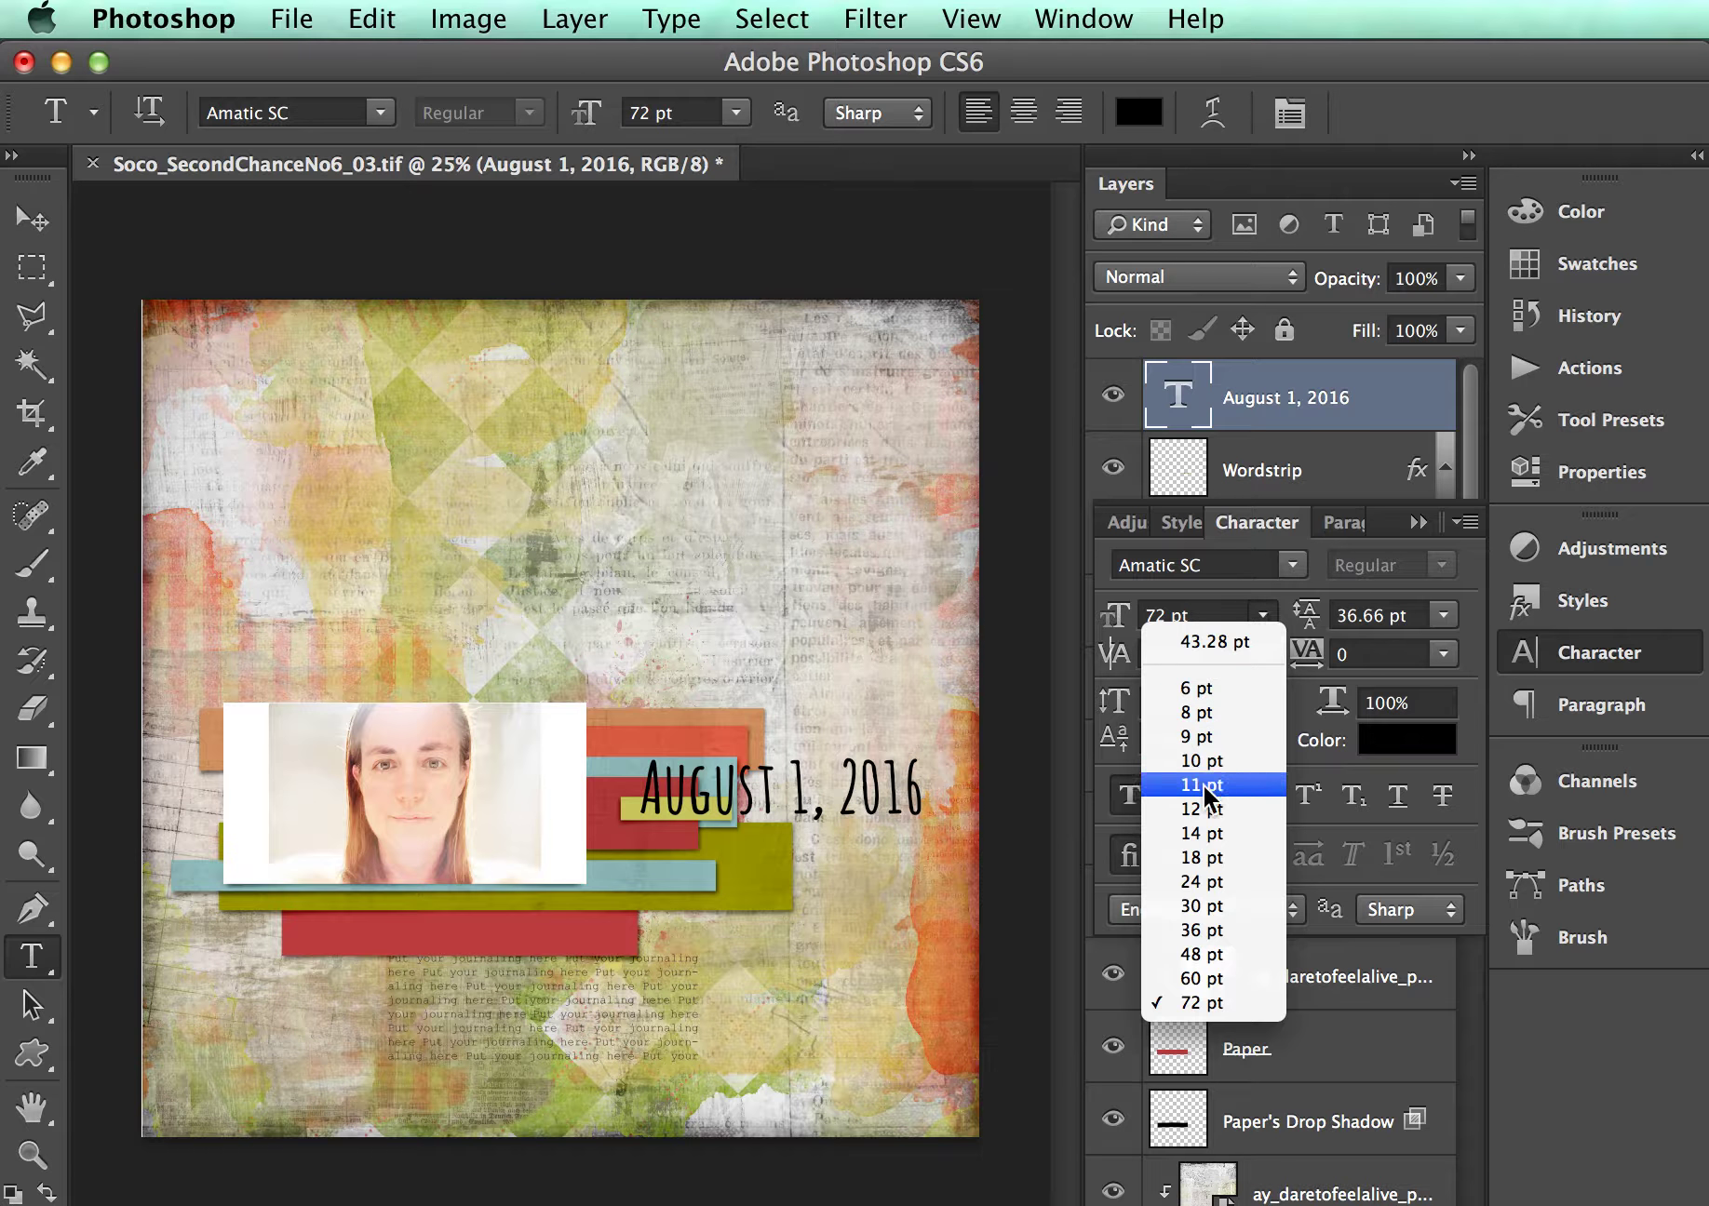
{"action": "left_click", "coordinate": [1204, 881]}
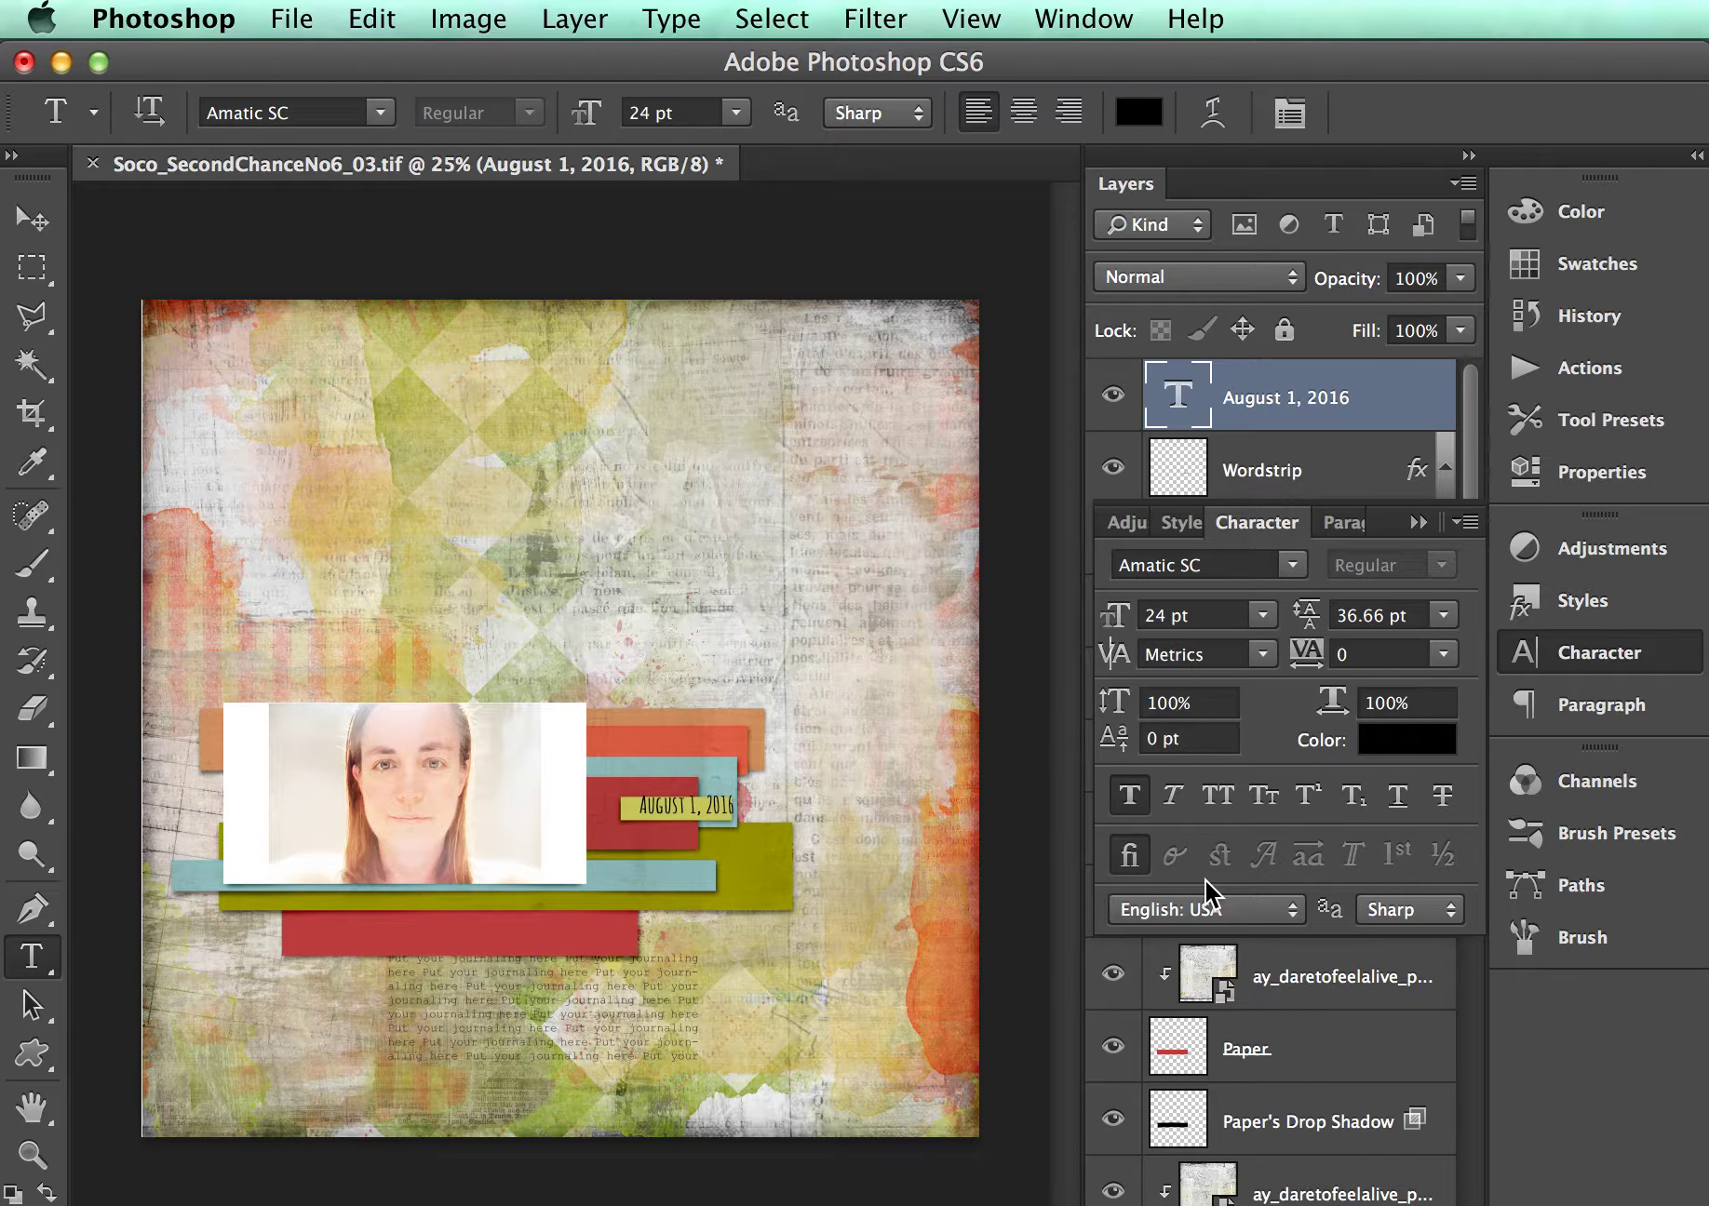
- Move the date onto the yellow wordstrip and shift the journaling text block slightly left
{"action": "key", "text": "super+plus"}
{"action": "key", "text": "super+plus"}
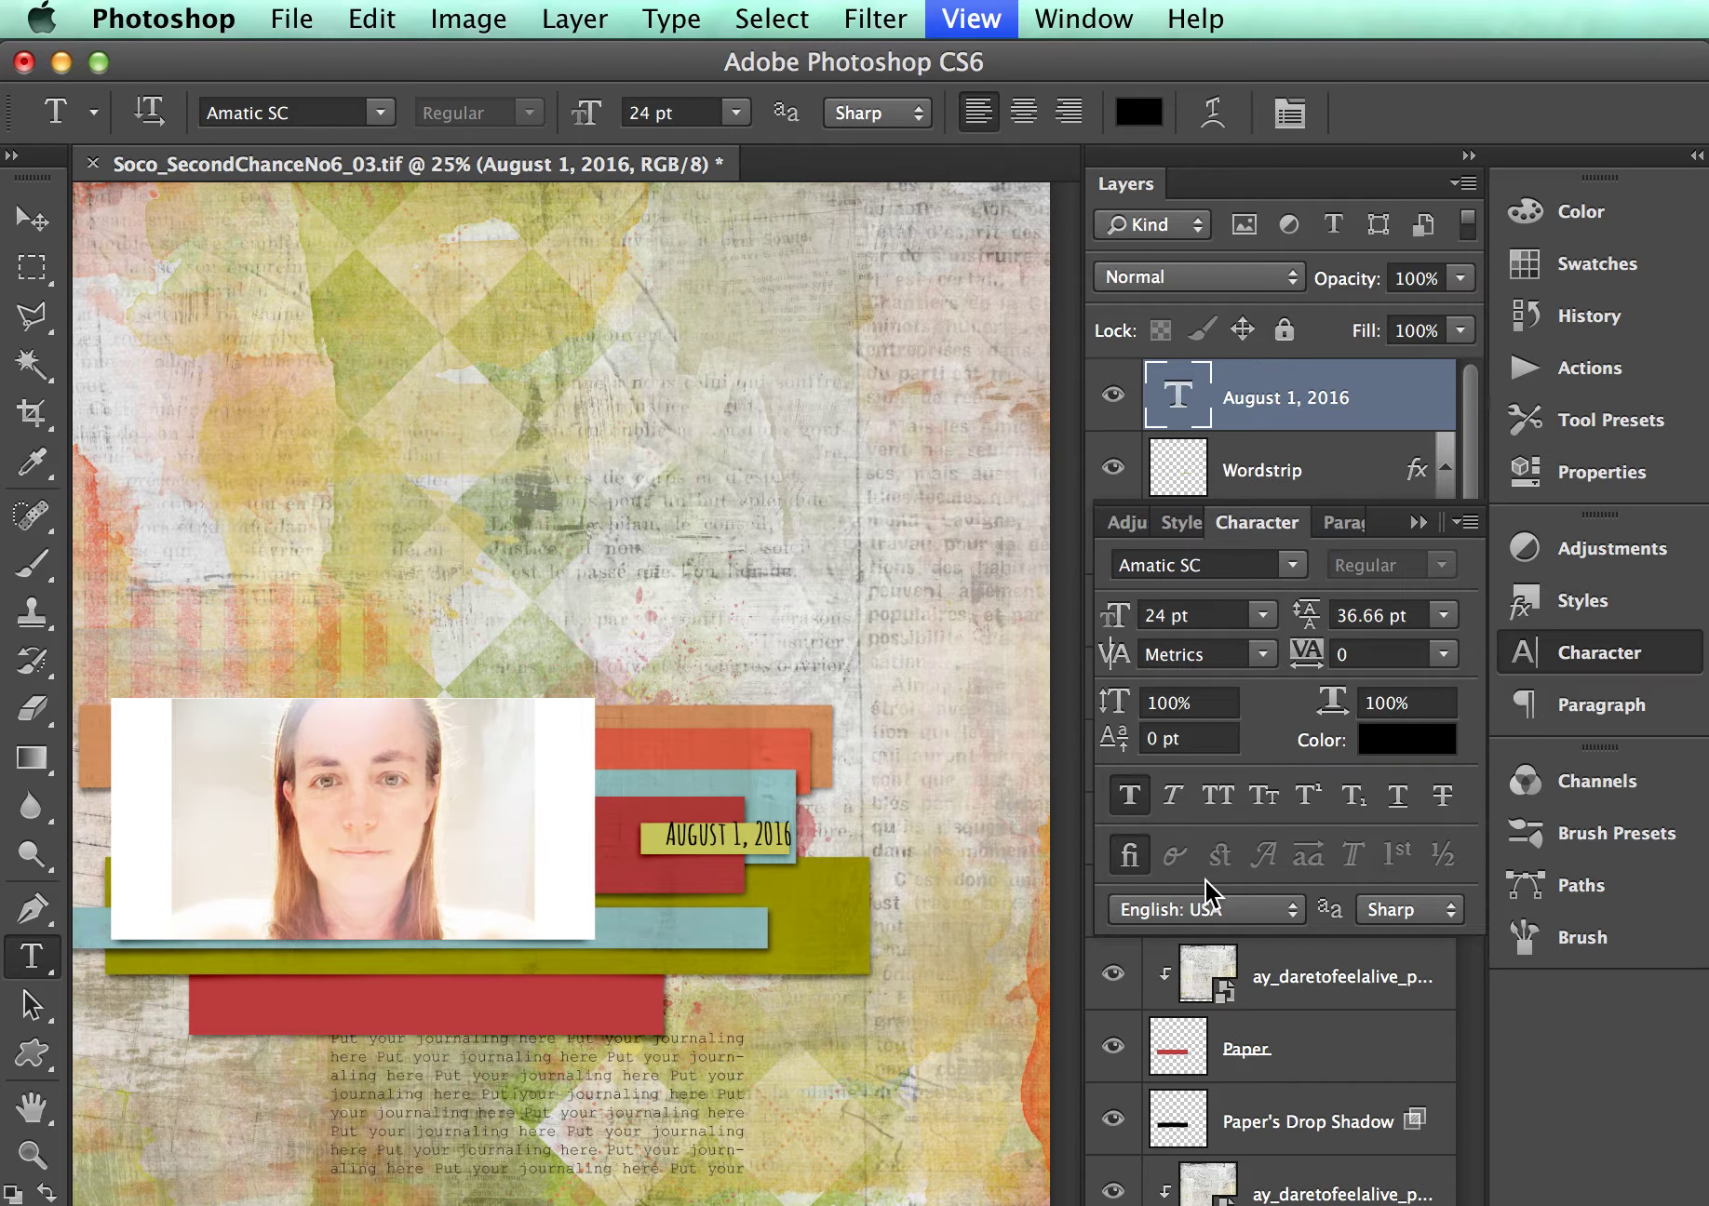
{"action": "key", "text": "super+plus"}
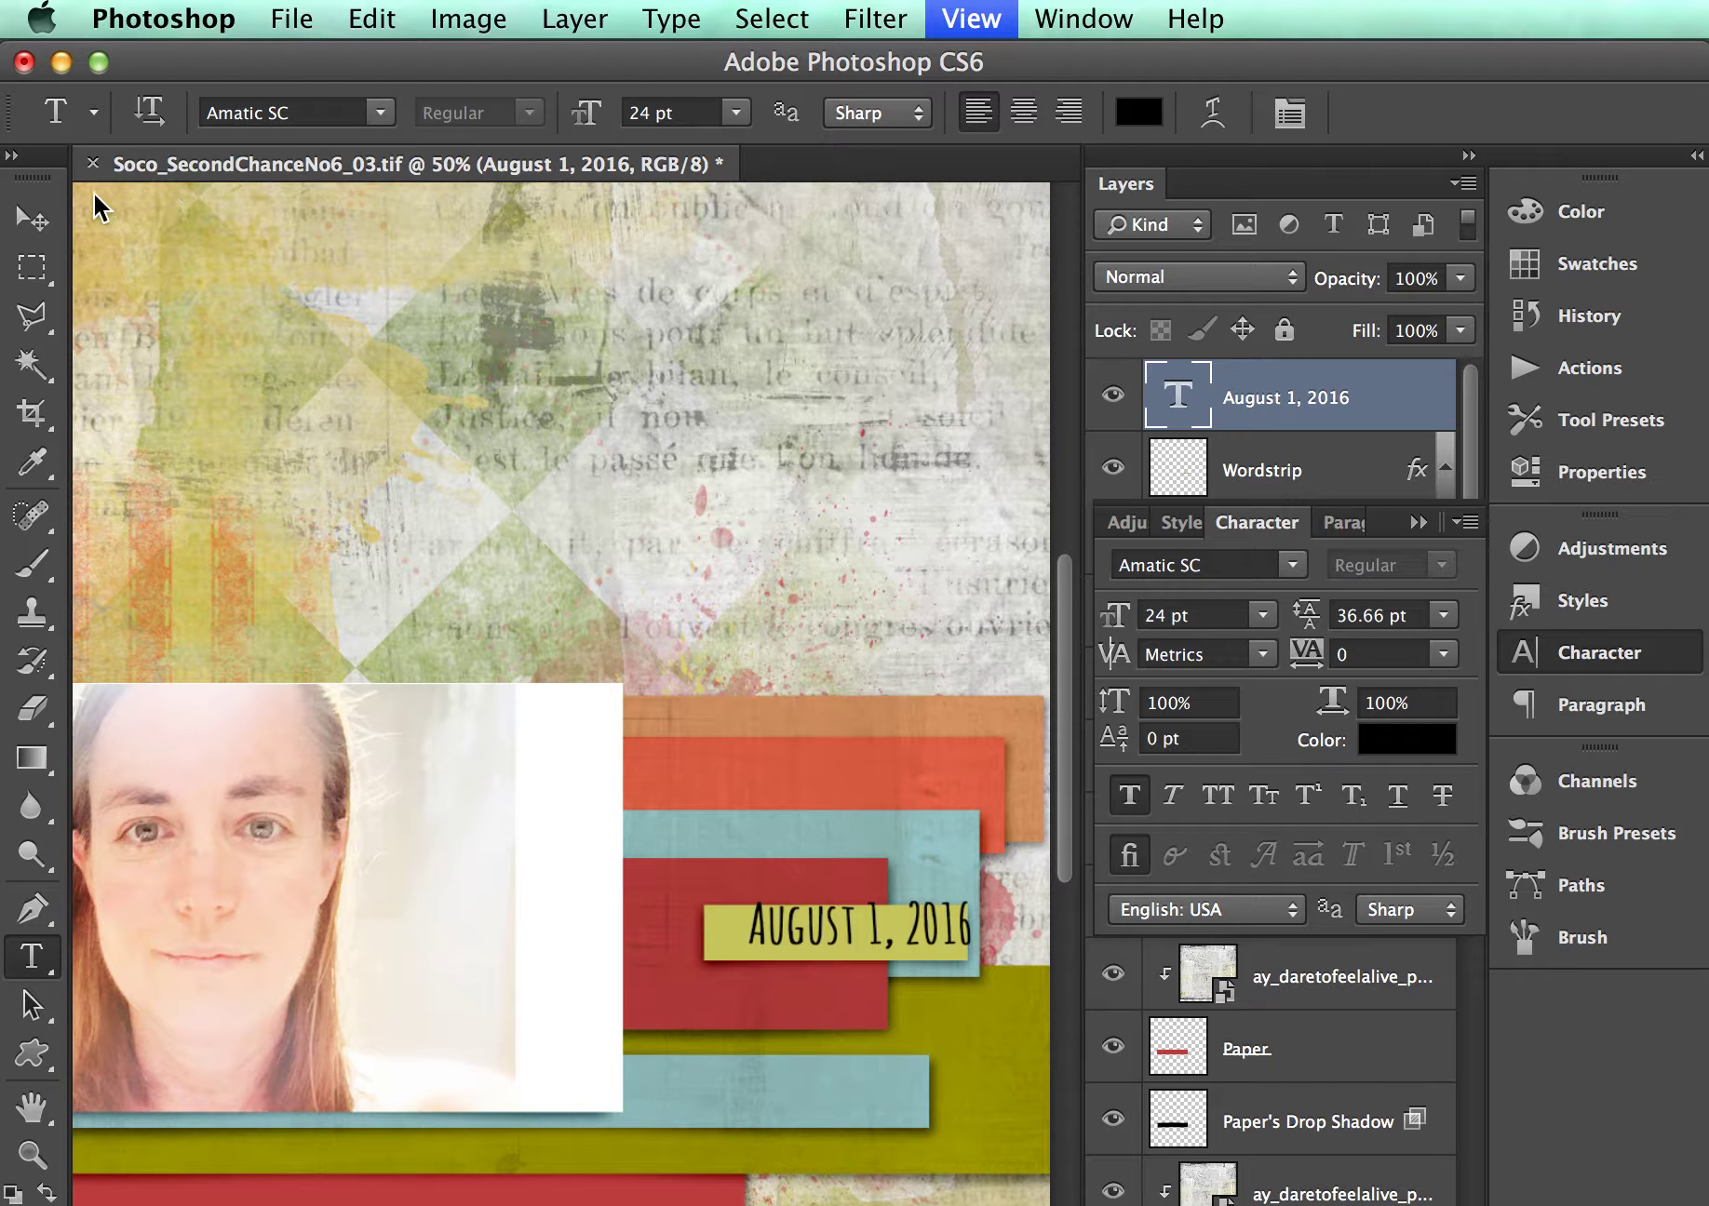
{"action": "key", "text": "super+plus"}
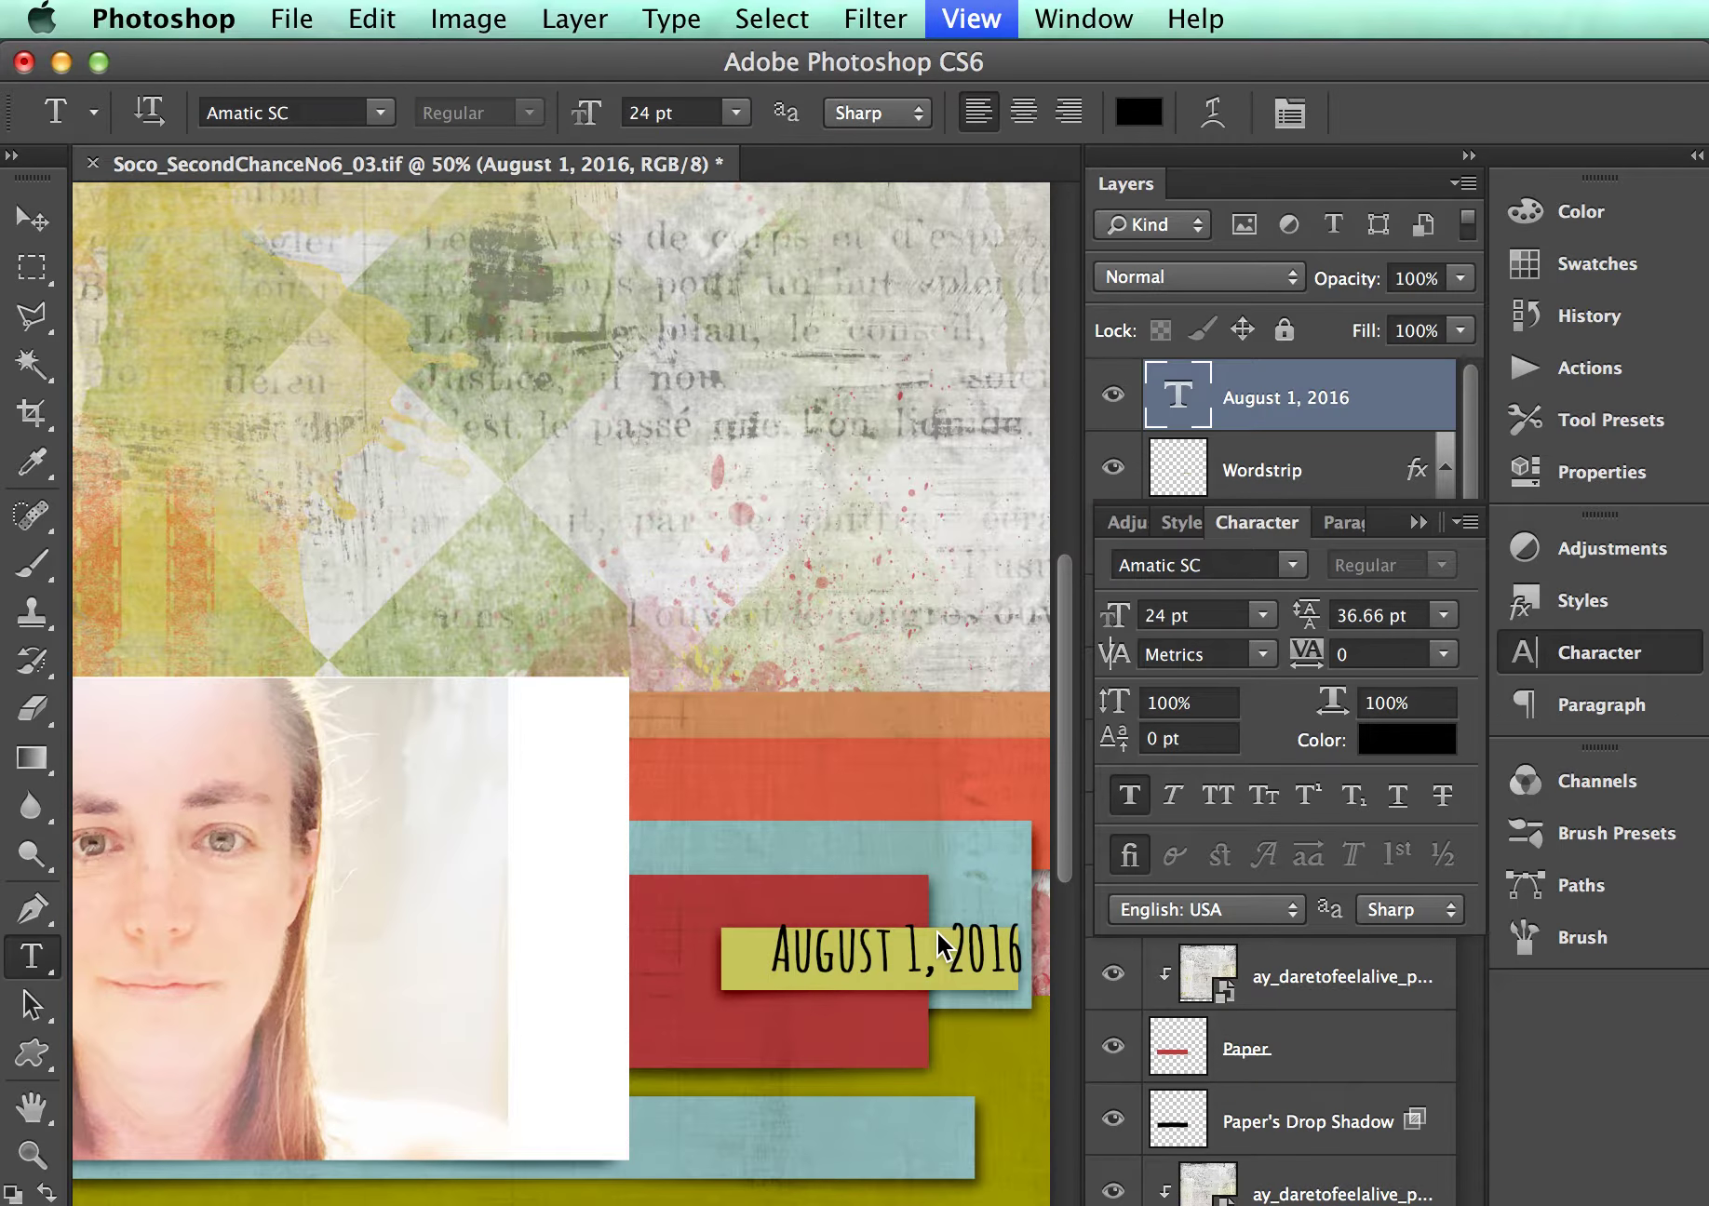
{"action": "key", "text": "v"}
{"action": "mouse_move", "coordinate": [960, 948]}
{"action": "left_mouse_down"}
{"action": "mouse_move", "coordinate": [934, 973]}
{"action": "mouse_move", "coordinate": [932, 959]}
{"action": "left_mouse_up"}
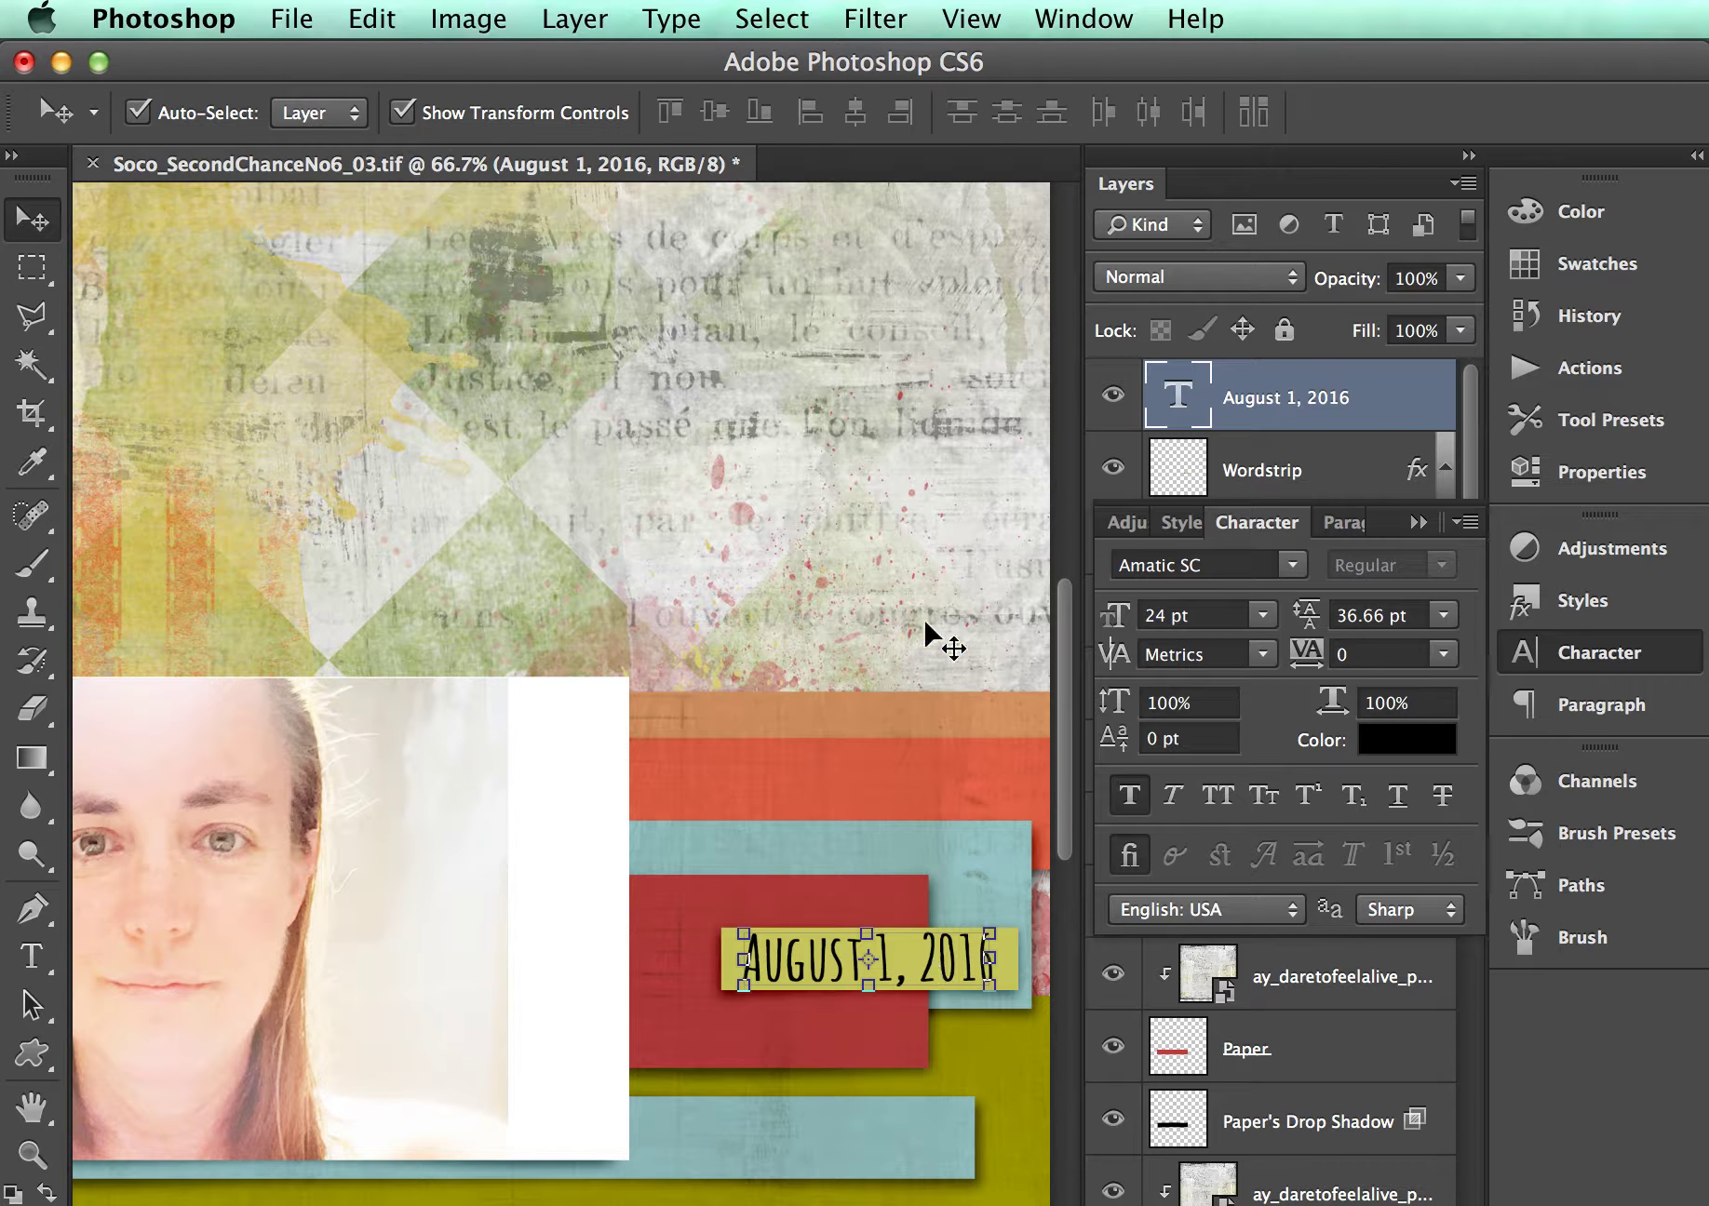
{"action": "scroll", "coordinate": [788, 538], "scroll_direction": "down", "scroll_amount": 10}
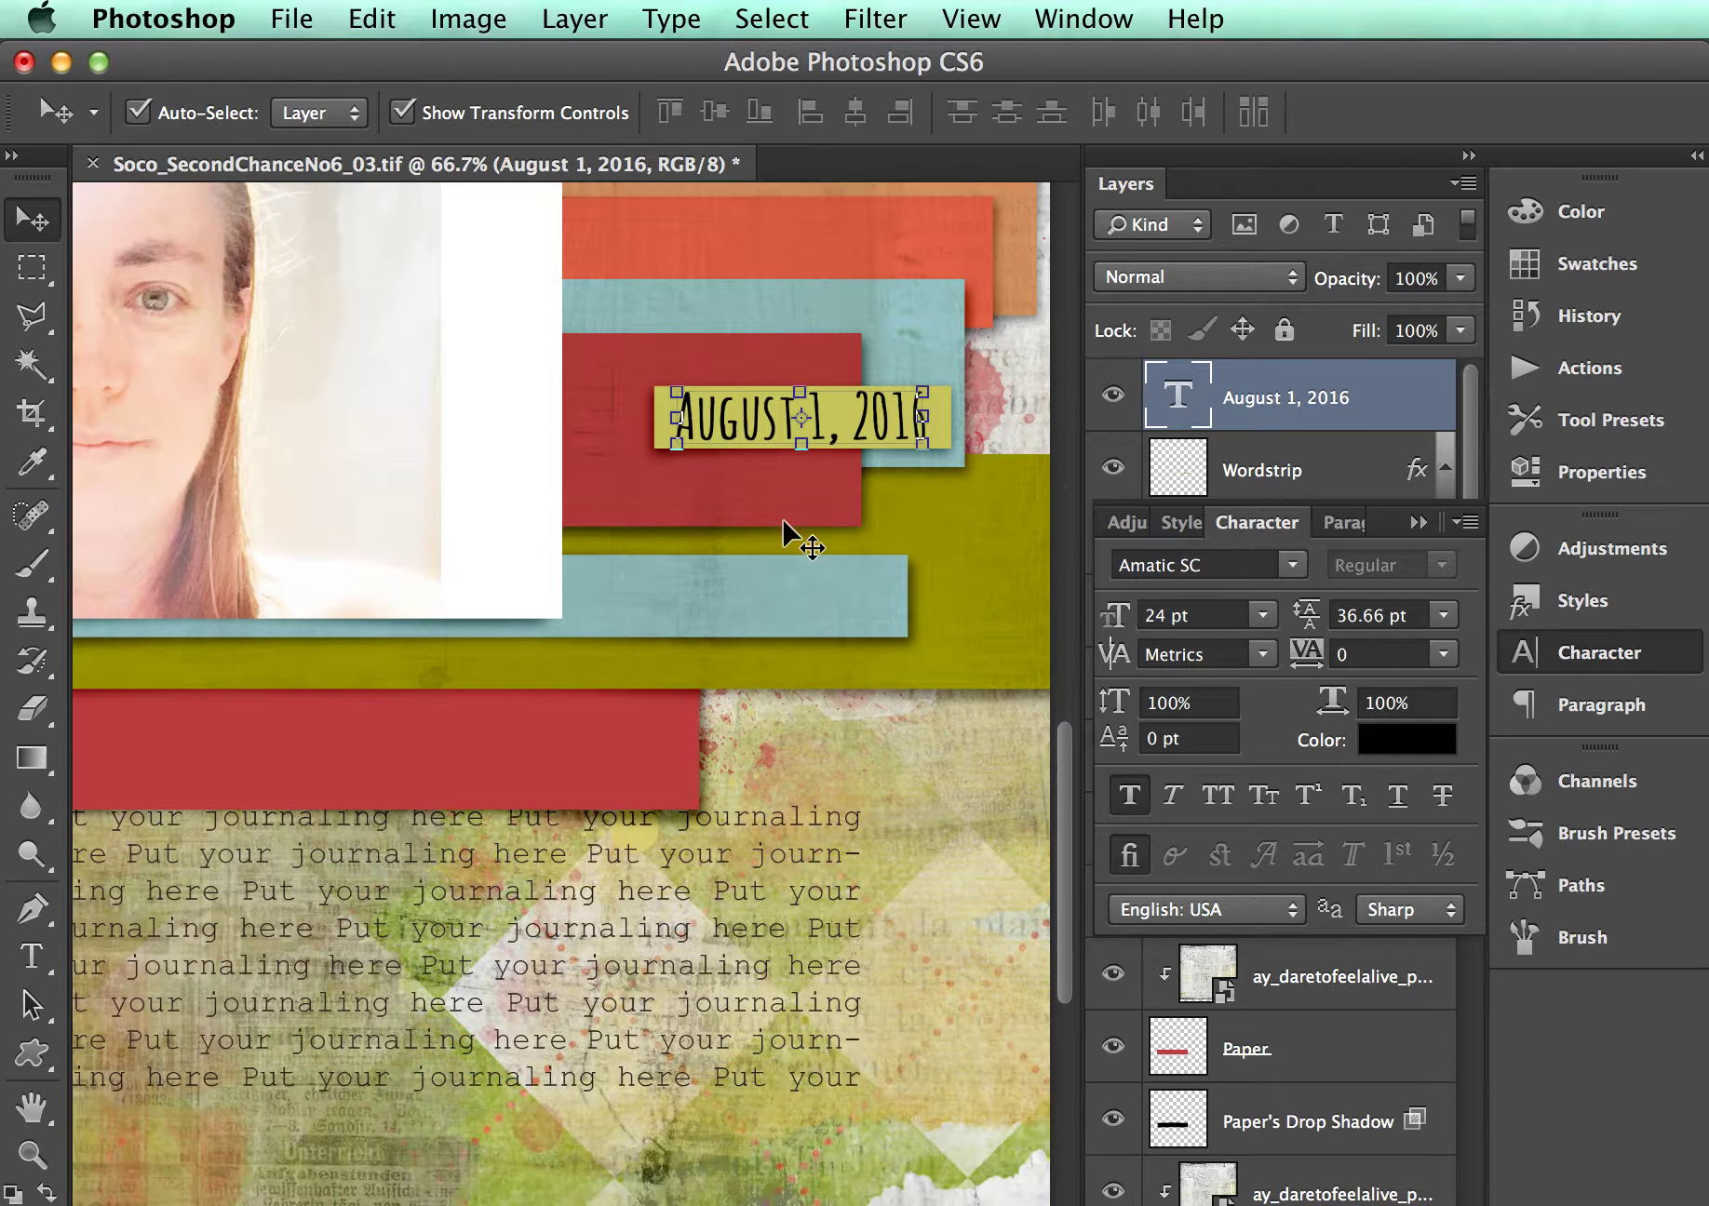
{"action": "left_click_drag", "start_coordinate": [611, 870], "coordinate": [429, 869]}
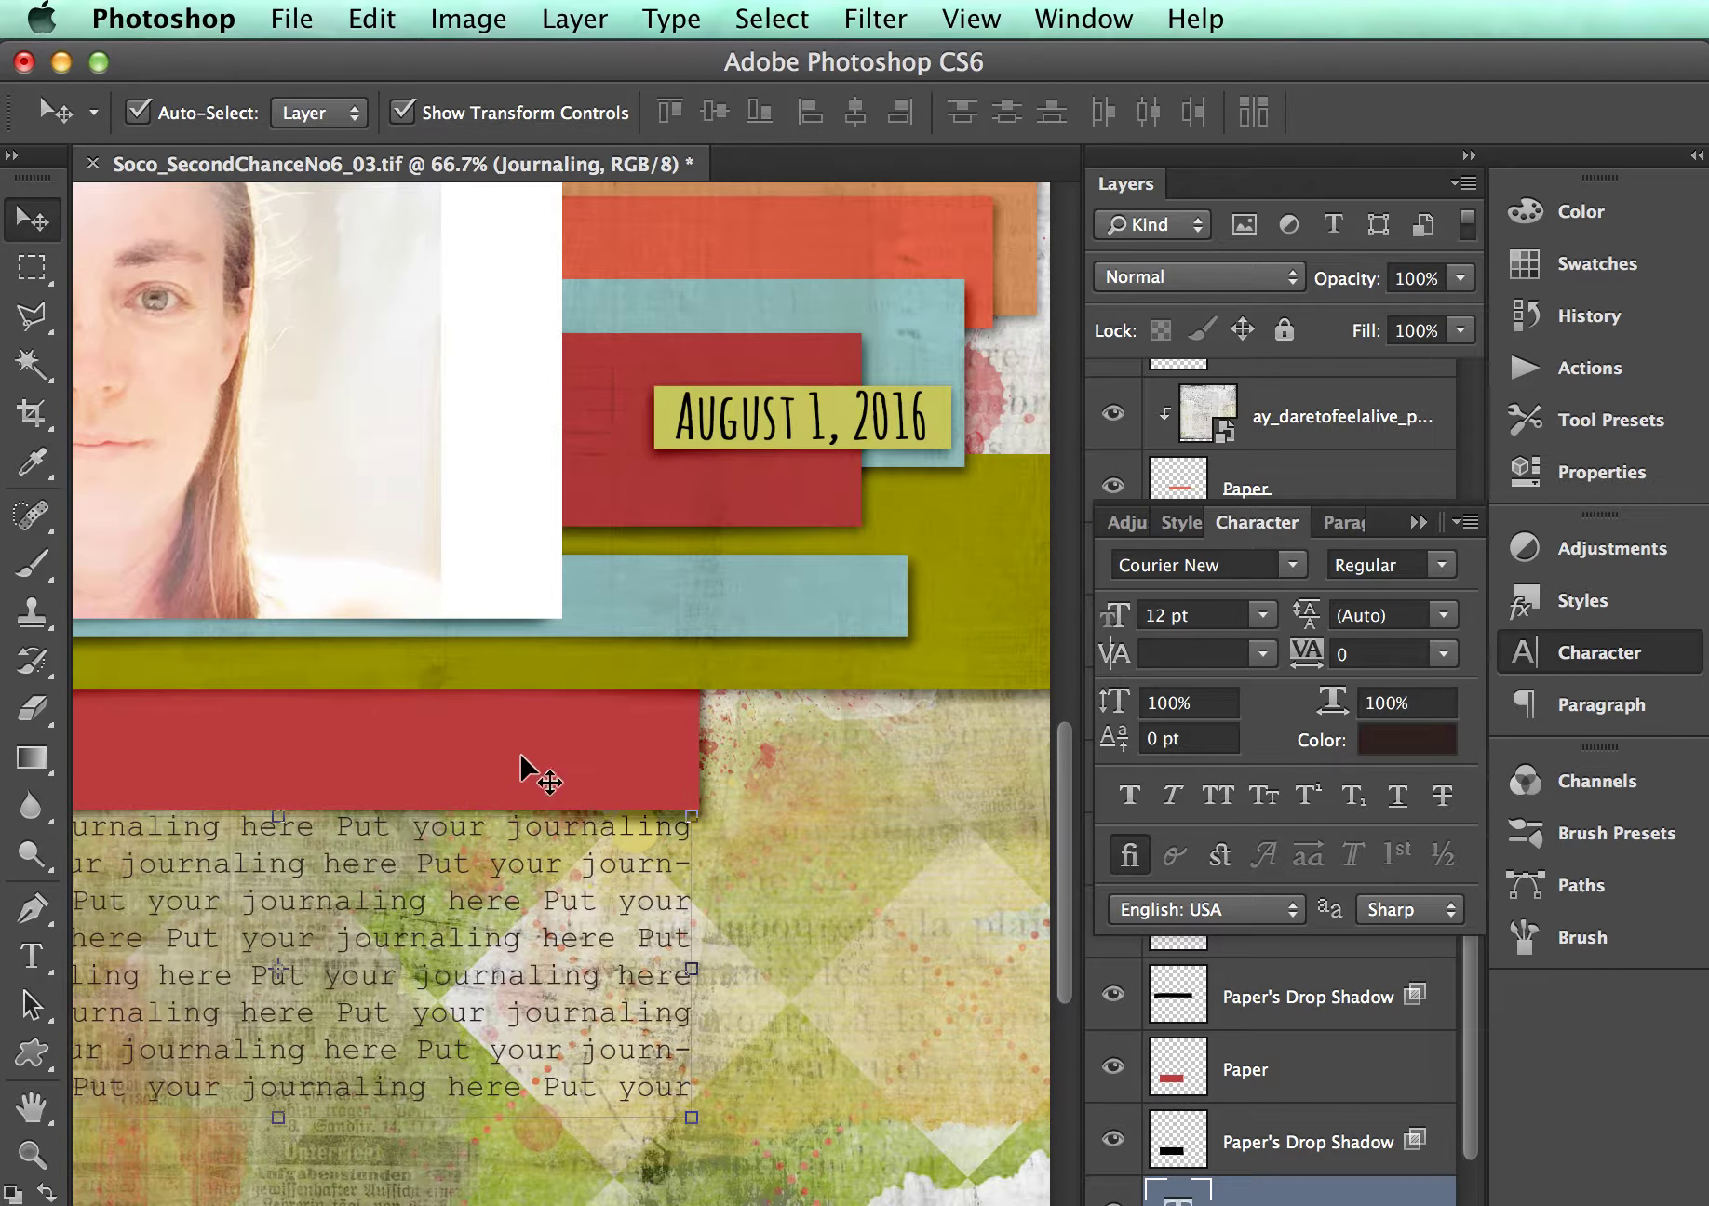
- Duplicate the paper texture and clip the copy to the lower red Paper layer
{"action": "left_click", "coordinate": [570, 772]}
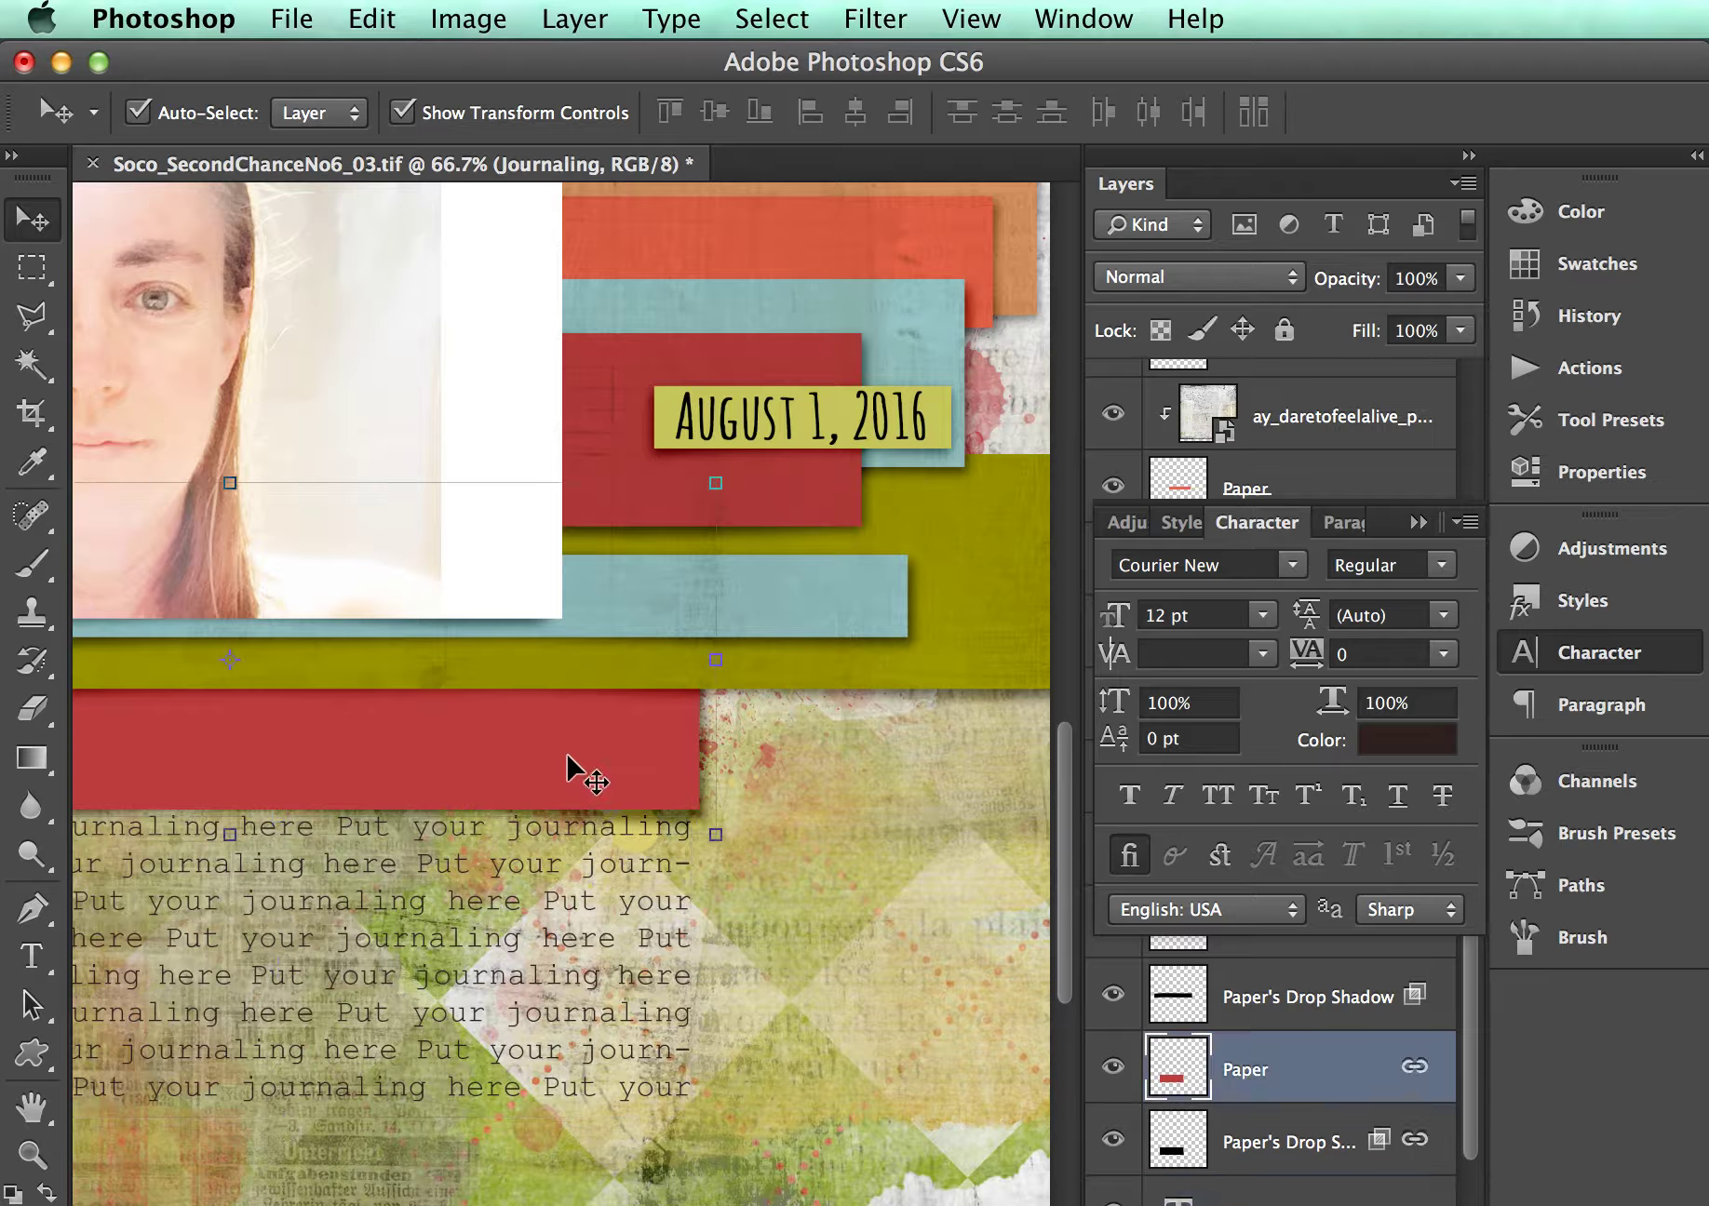
{"action": "left_click", "coordinate": [1422, 524]}
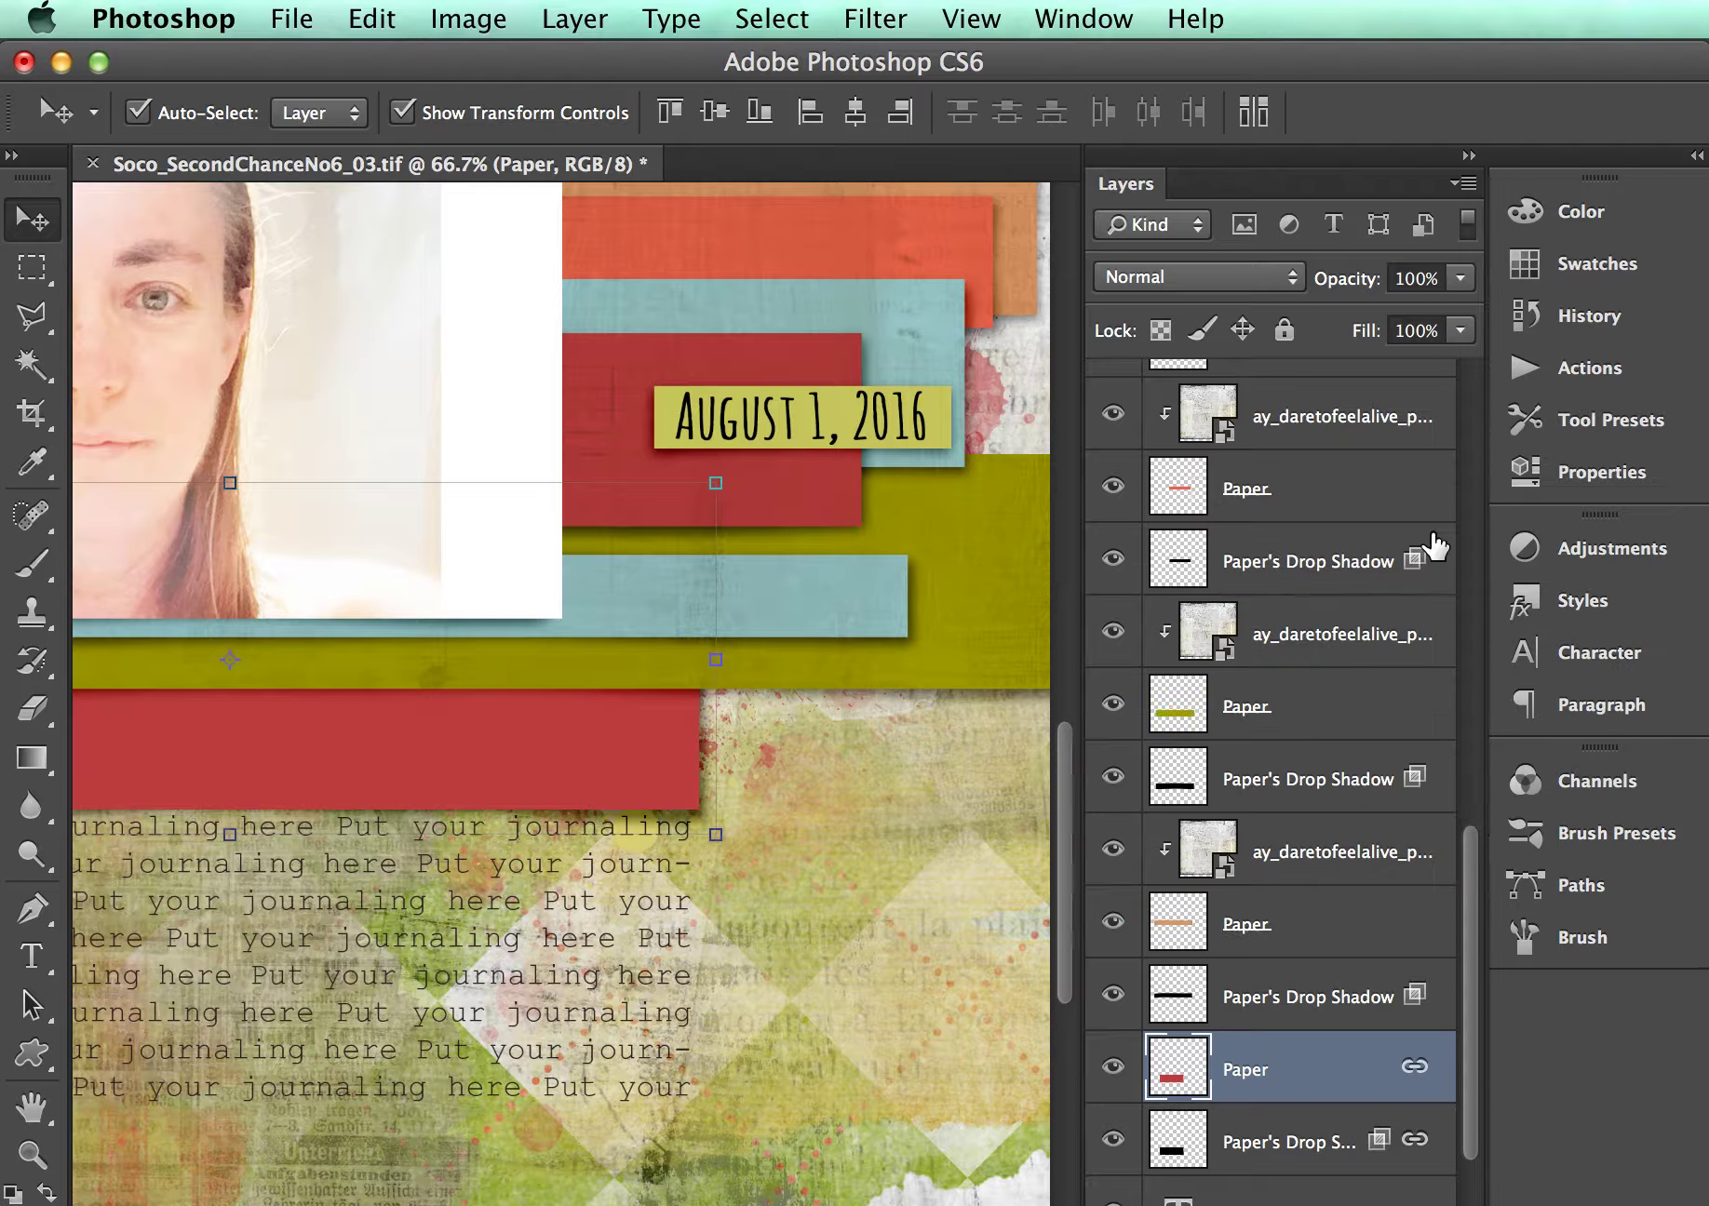
{"action": "left_click", "coordinate": [1347, 849]}
{"action": "key", "text": "super+j"}
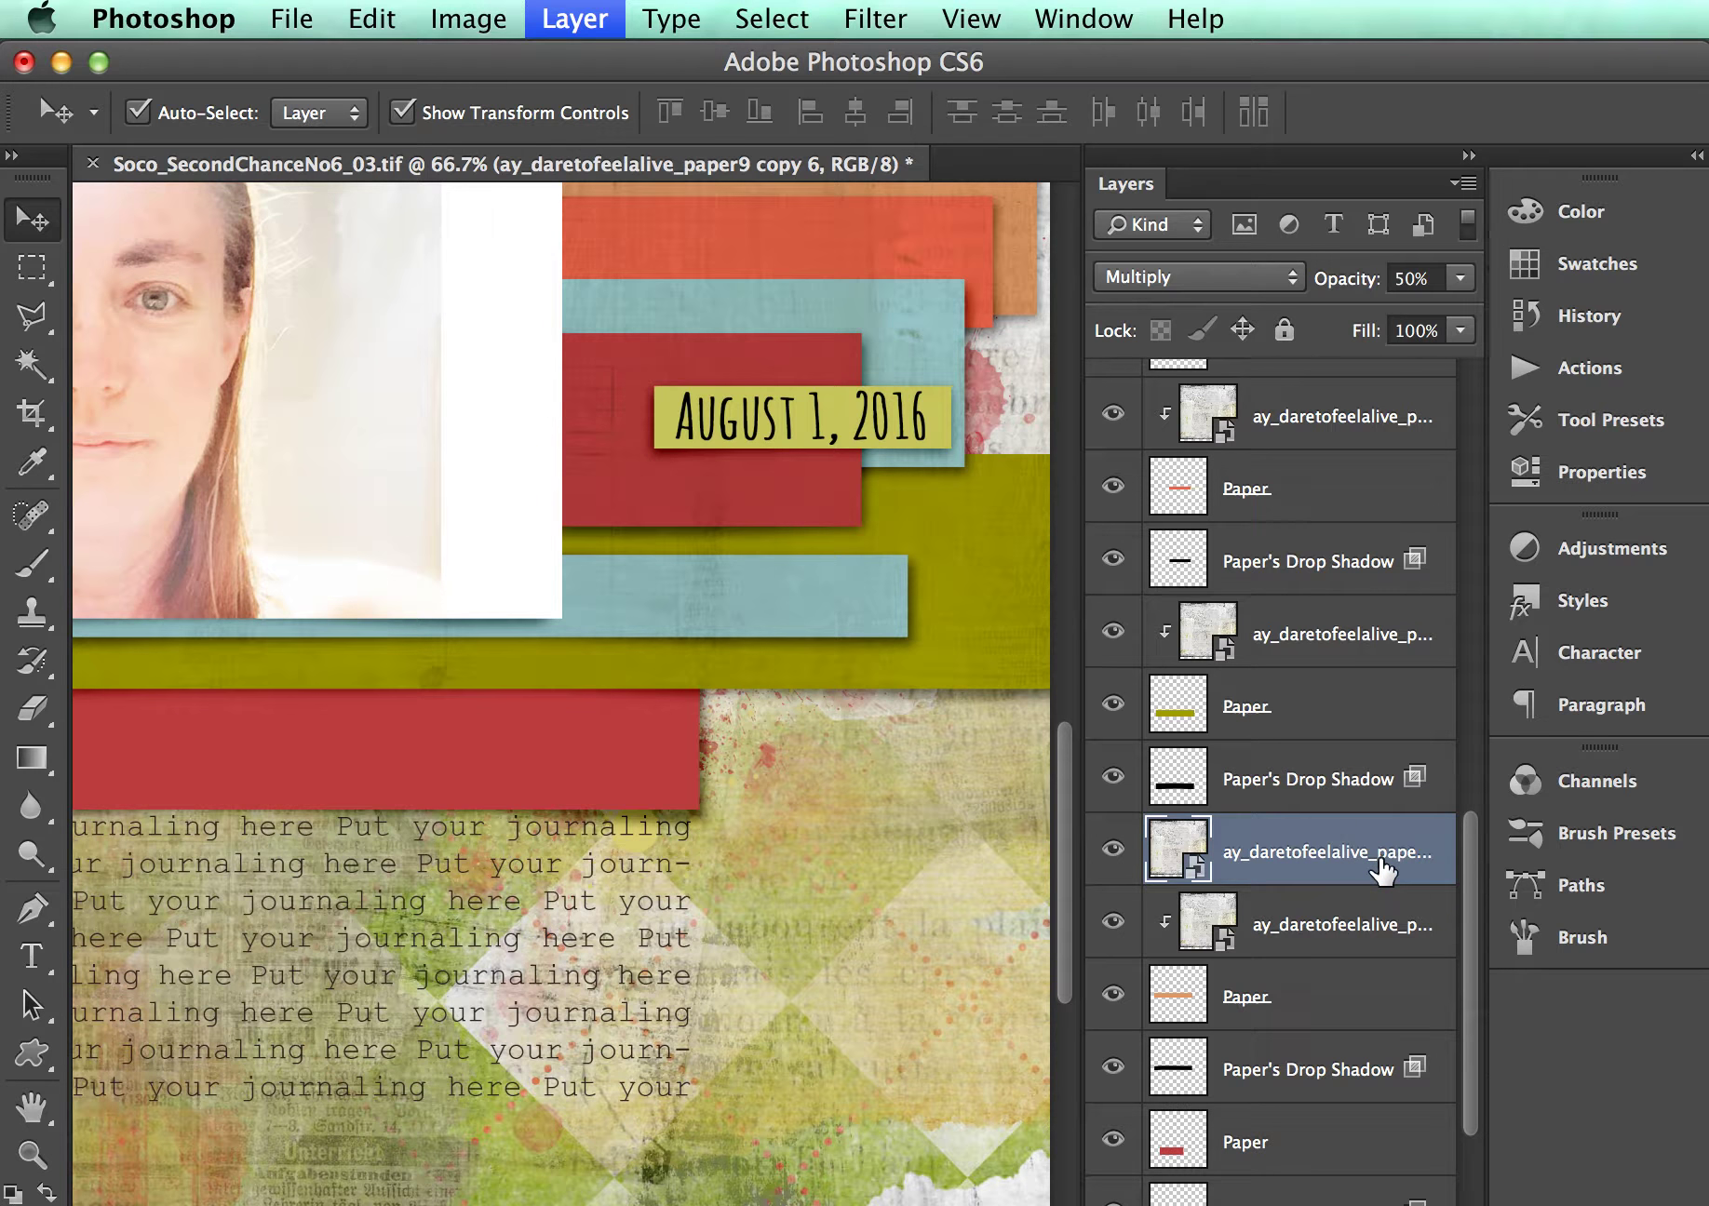
{"action": "left_click_drag", "start_coordinate": [1385, 870], "coordinate": [1343, 1103]}
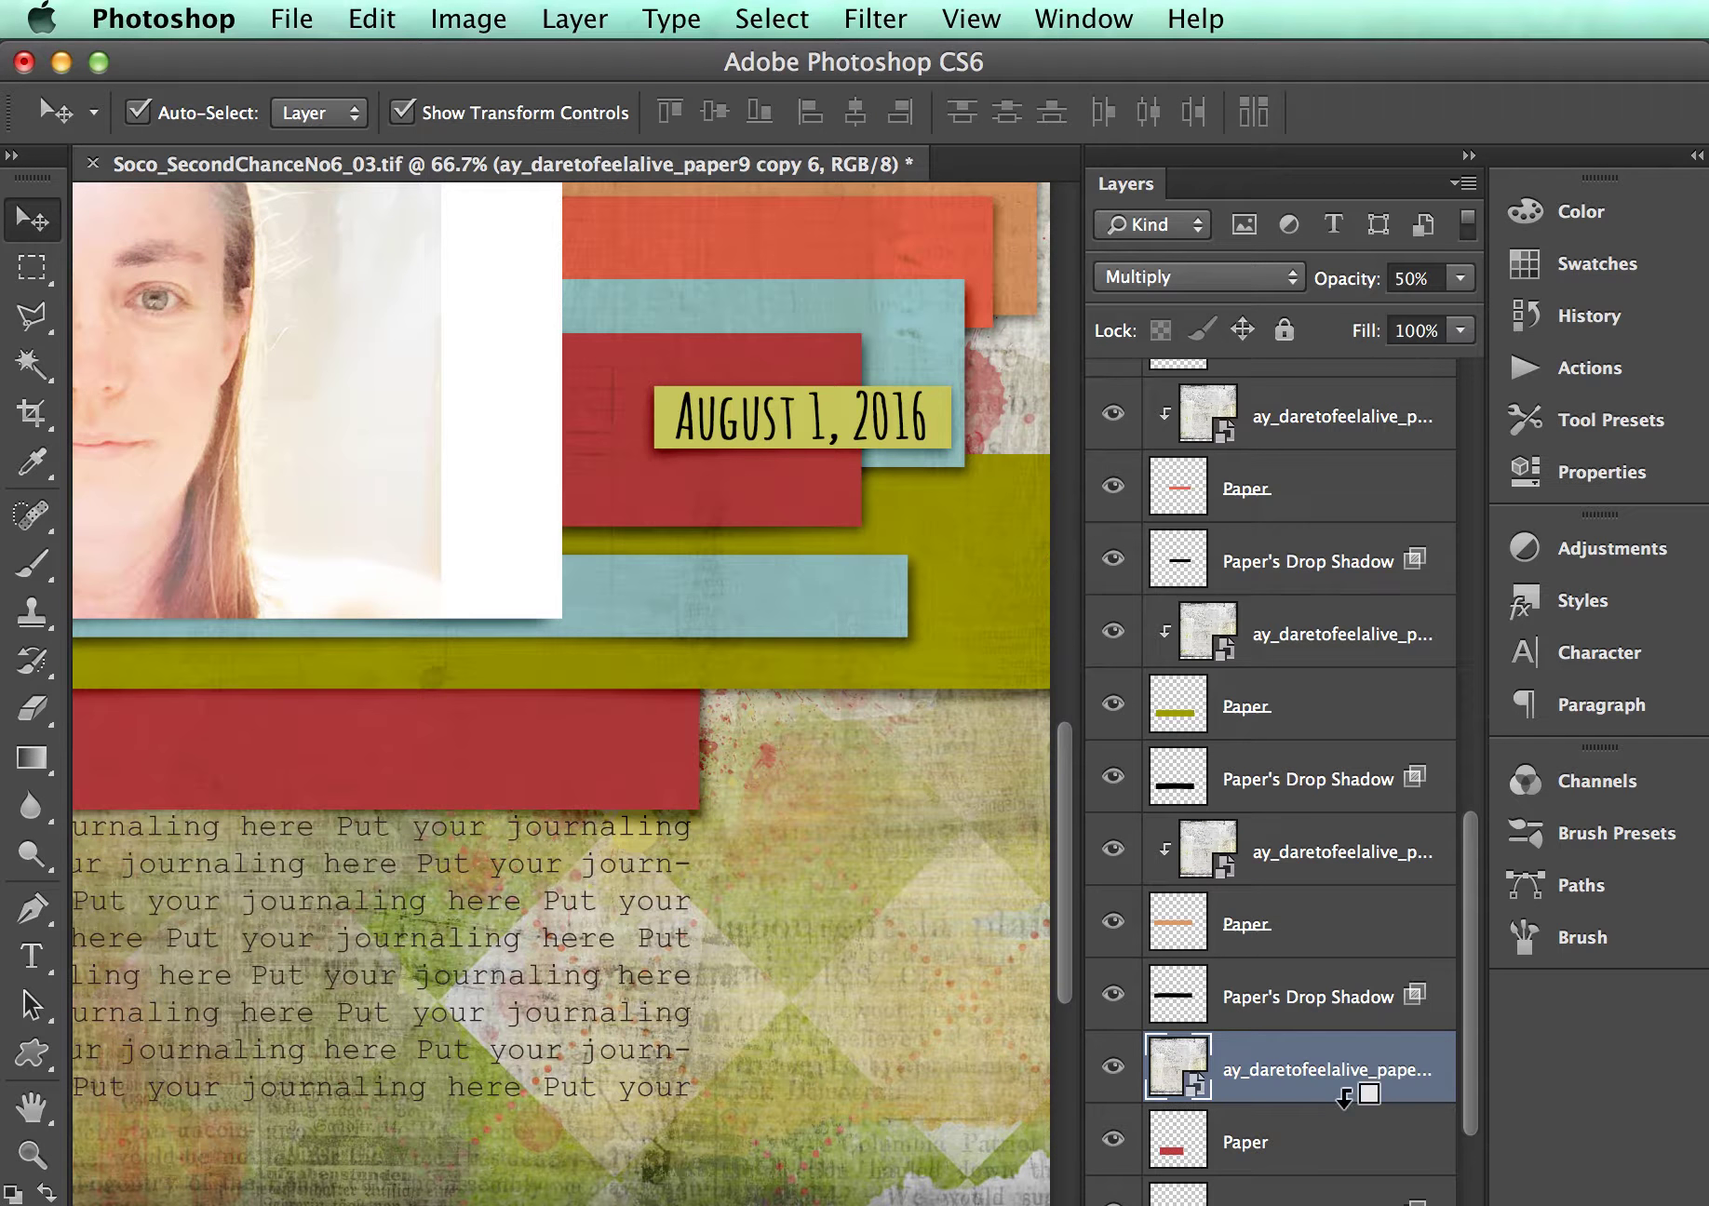
{"action": "left_click", "coordinate": [1384, 1101], "text": "alt"}
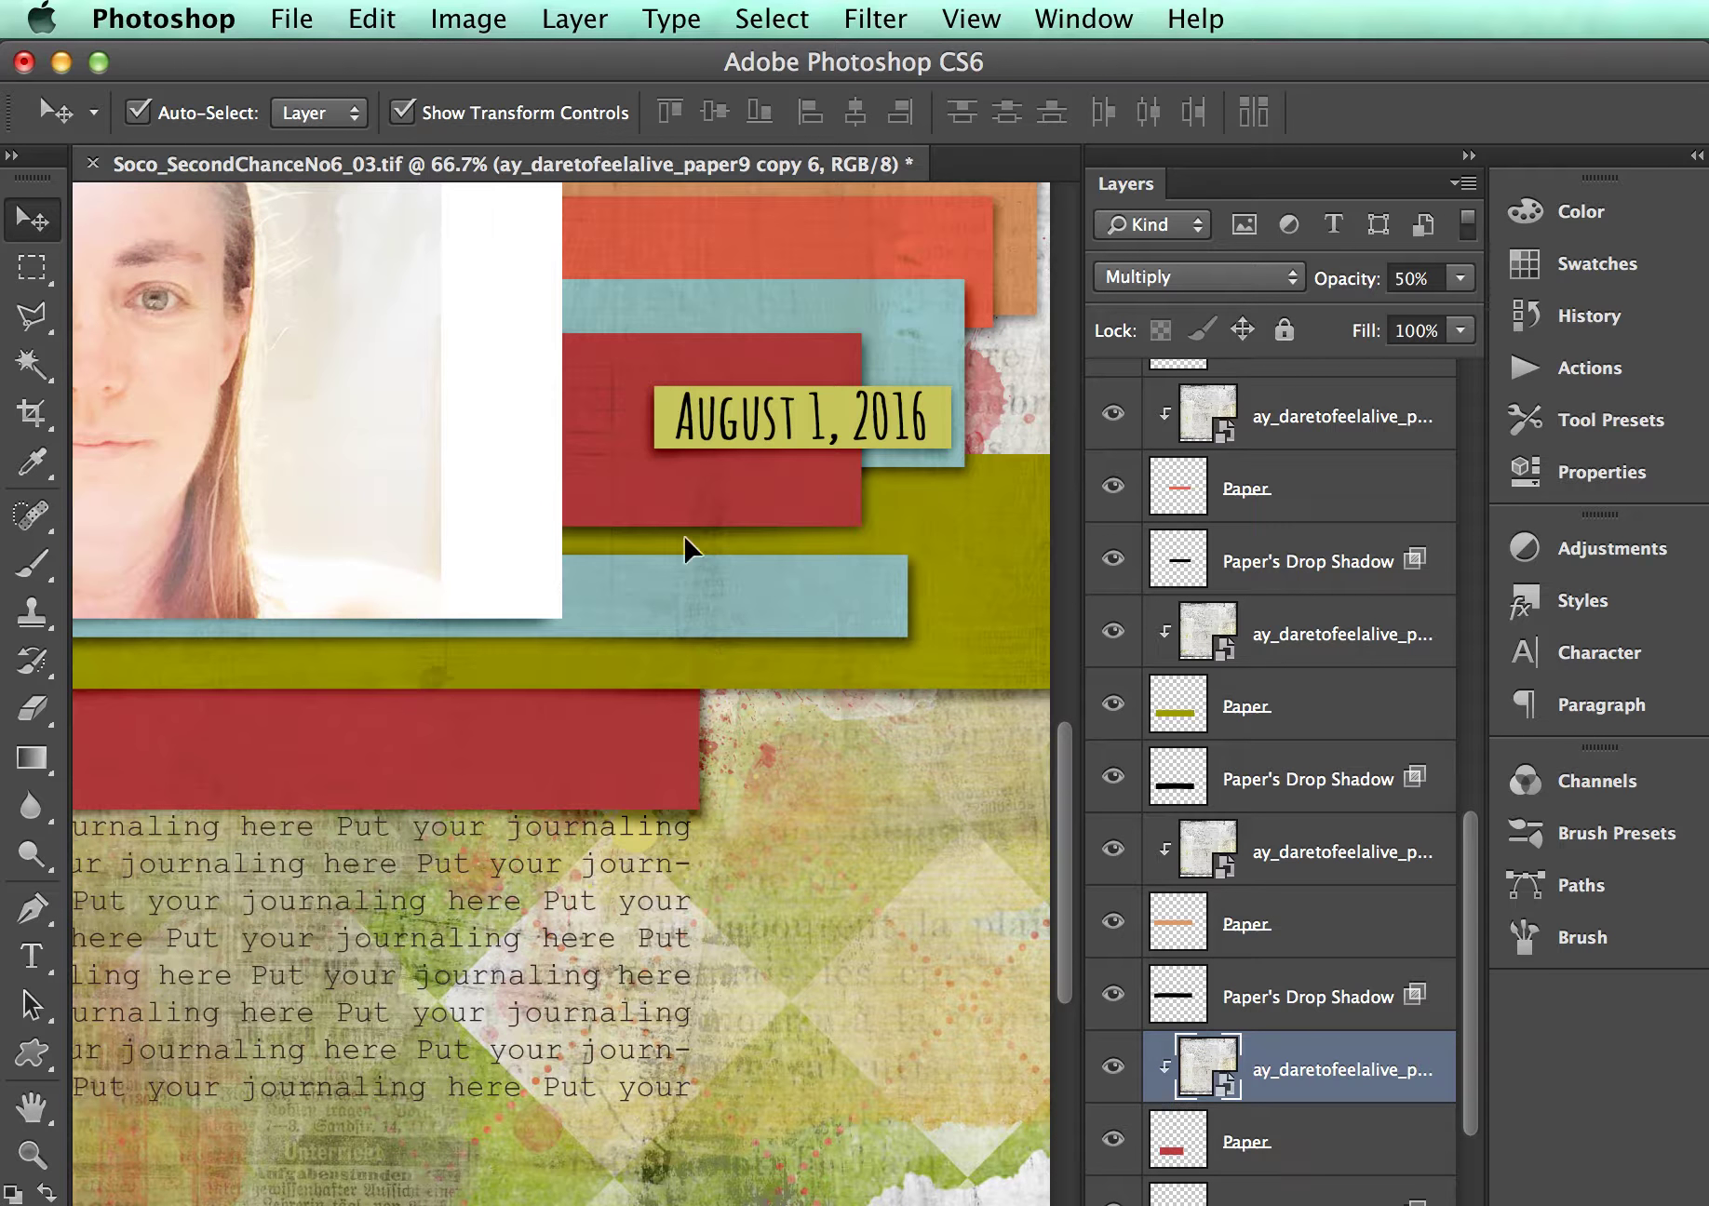
- Shift the clipped textures on the blue, red and orange strips to show different patches
{"action": "left_click", "coordinate": [681, 603]}
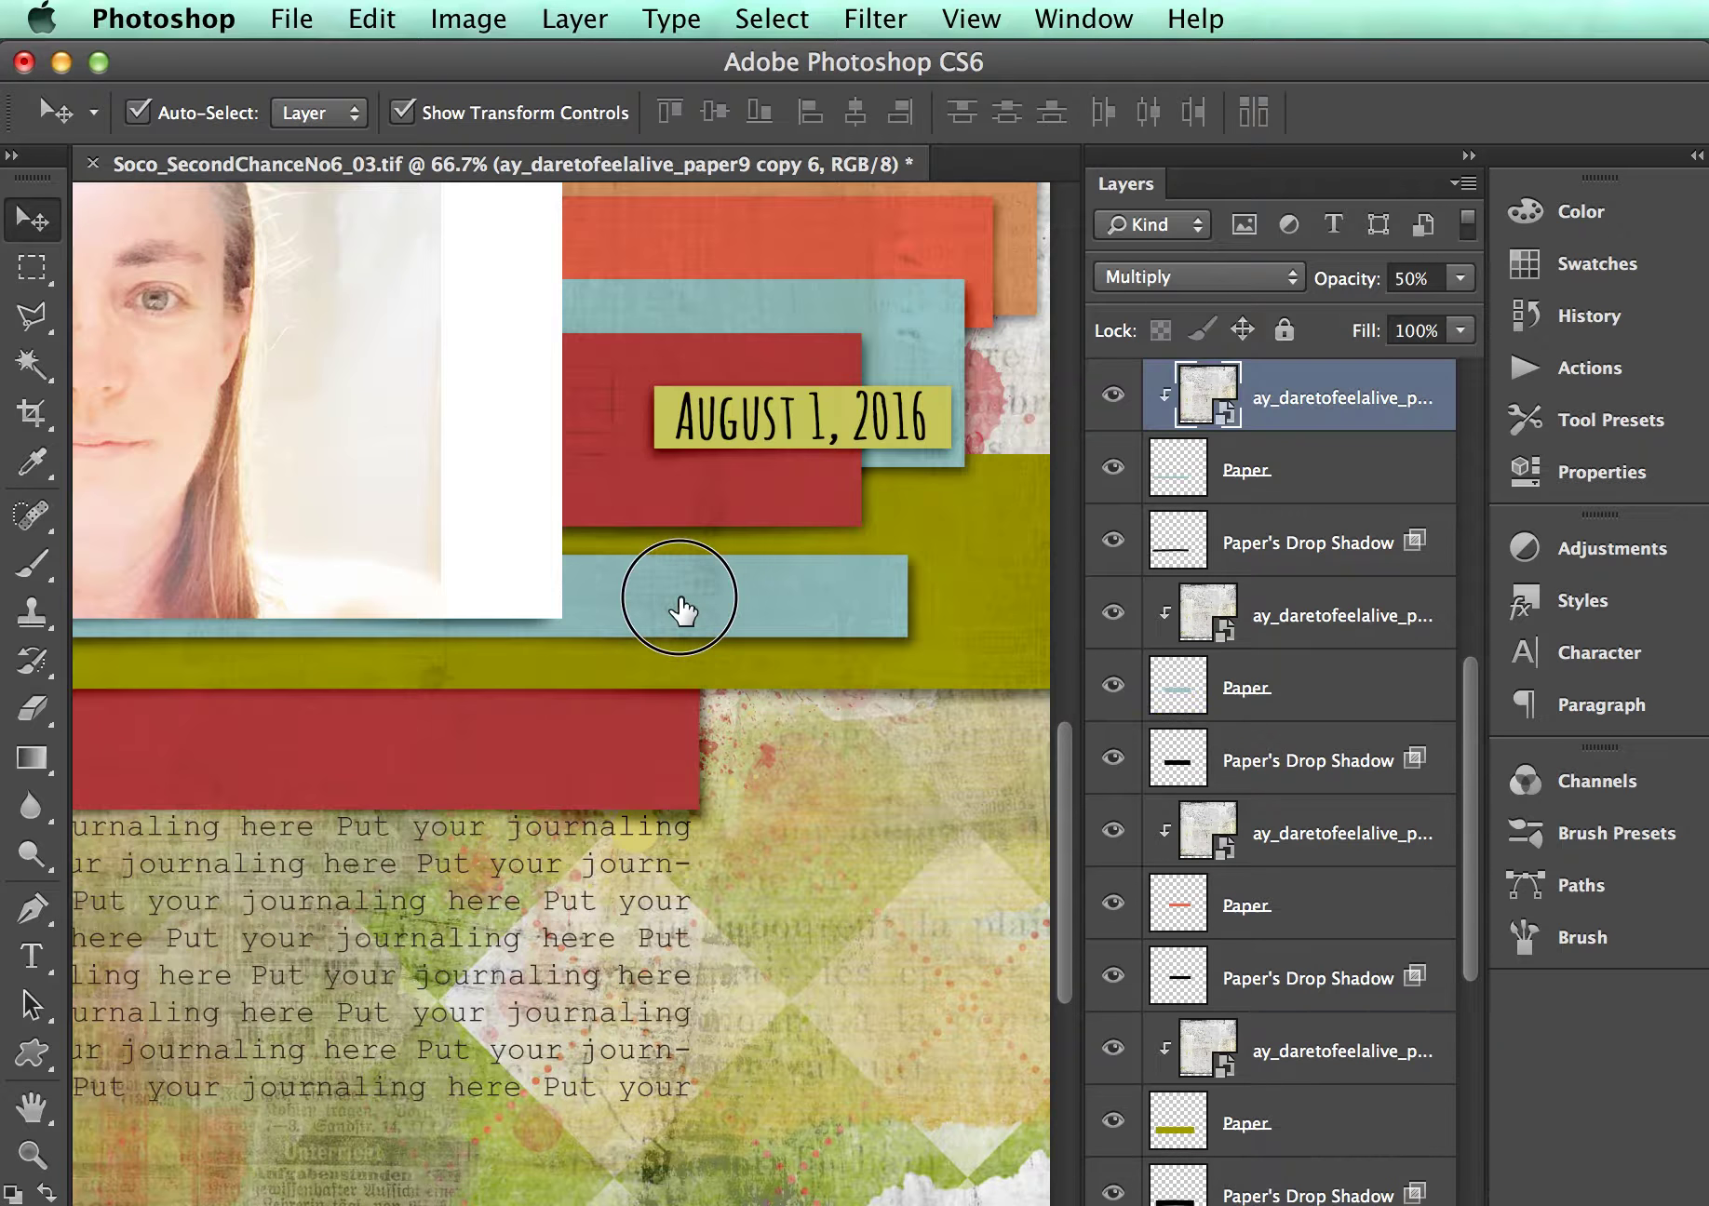
{"action": "left_click_drag", "start_coordinate": [706, 599], "coordinate": [809, 743]}
{"action": "left_click", "coordinate": [384, 731]}
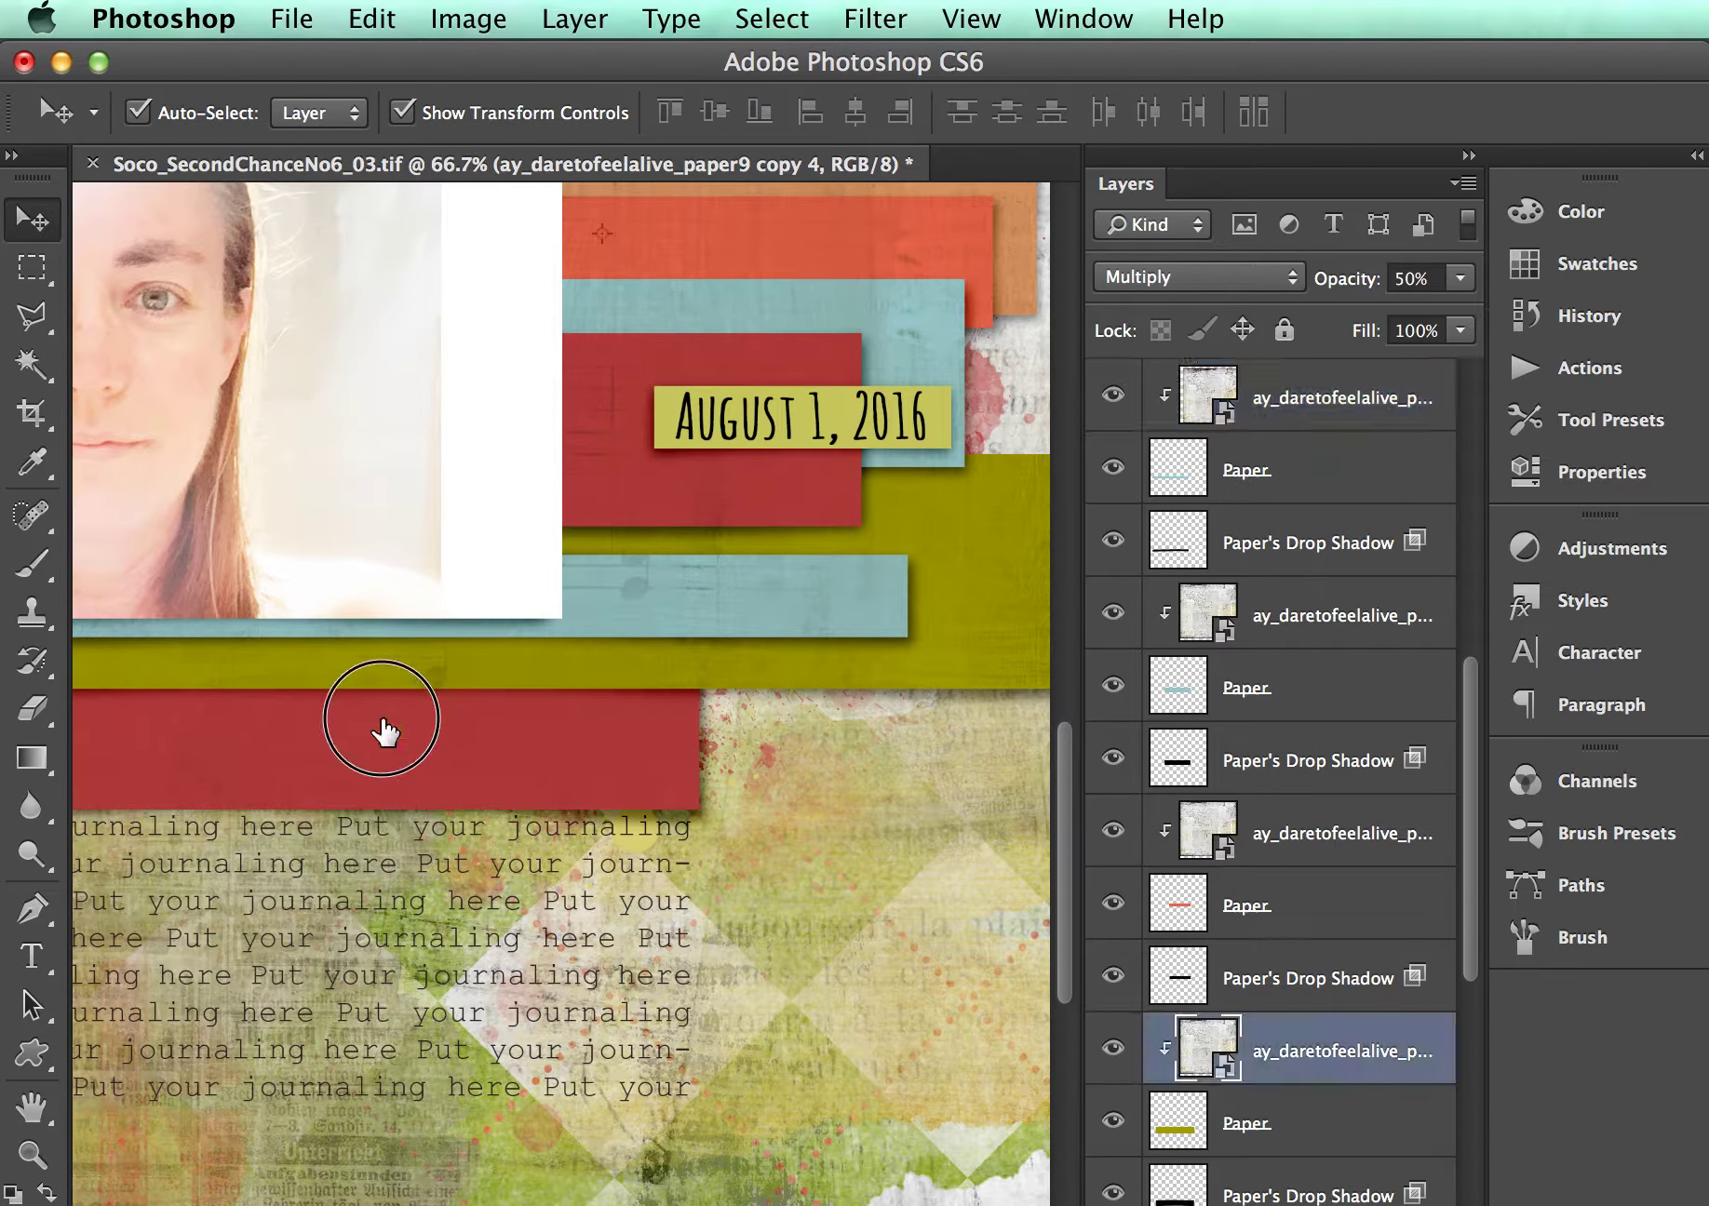
{"action": "left_click_drag", "start_coordinate": [332, 809], "coordinate": [332, 824]}
{"action": "scroll", "coordinate": [614, 559], "scroll_direction": "up", "scroll_amount": 5}
{"action": "left_click", "coordinate": [668, 594]}
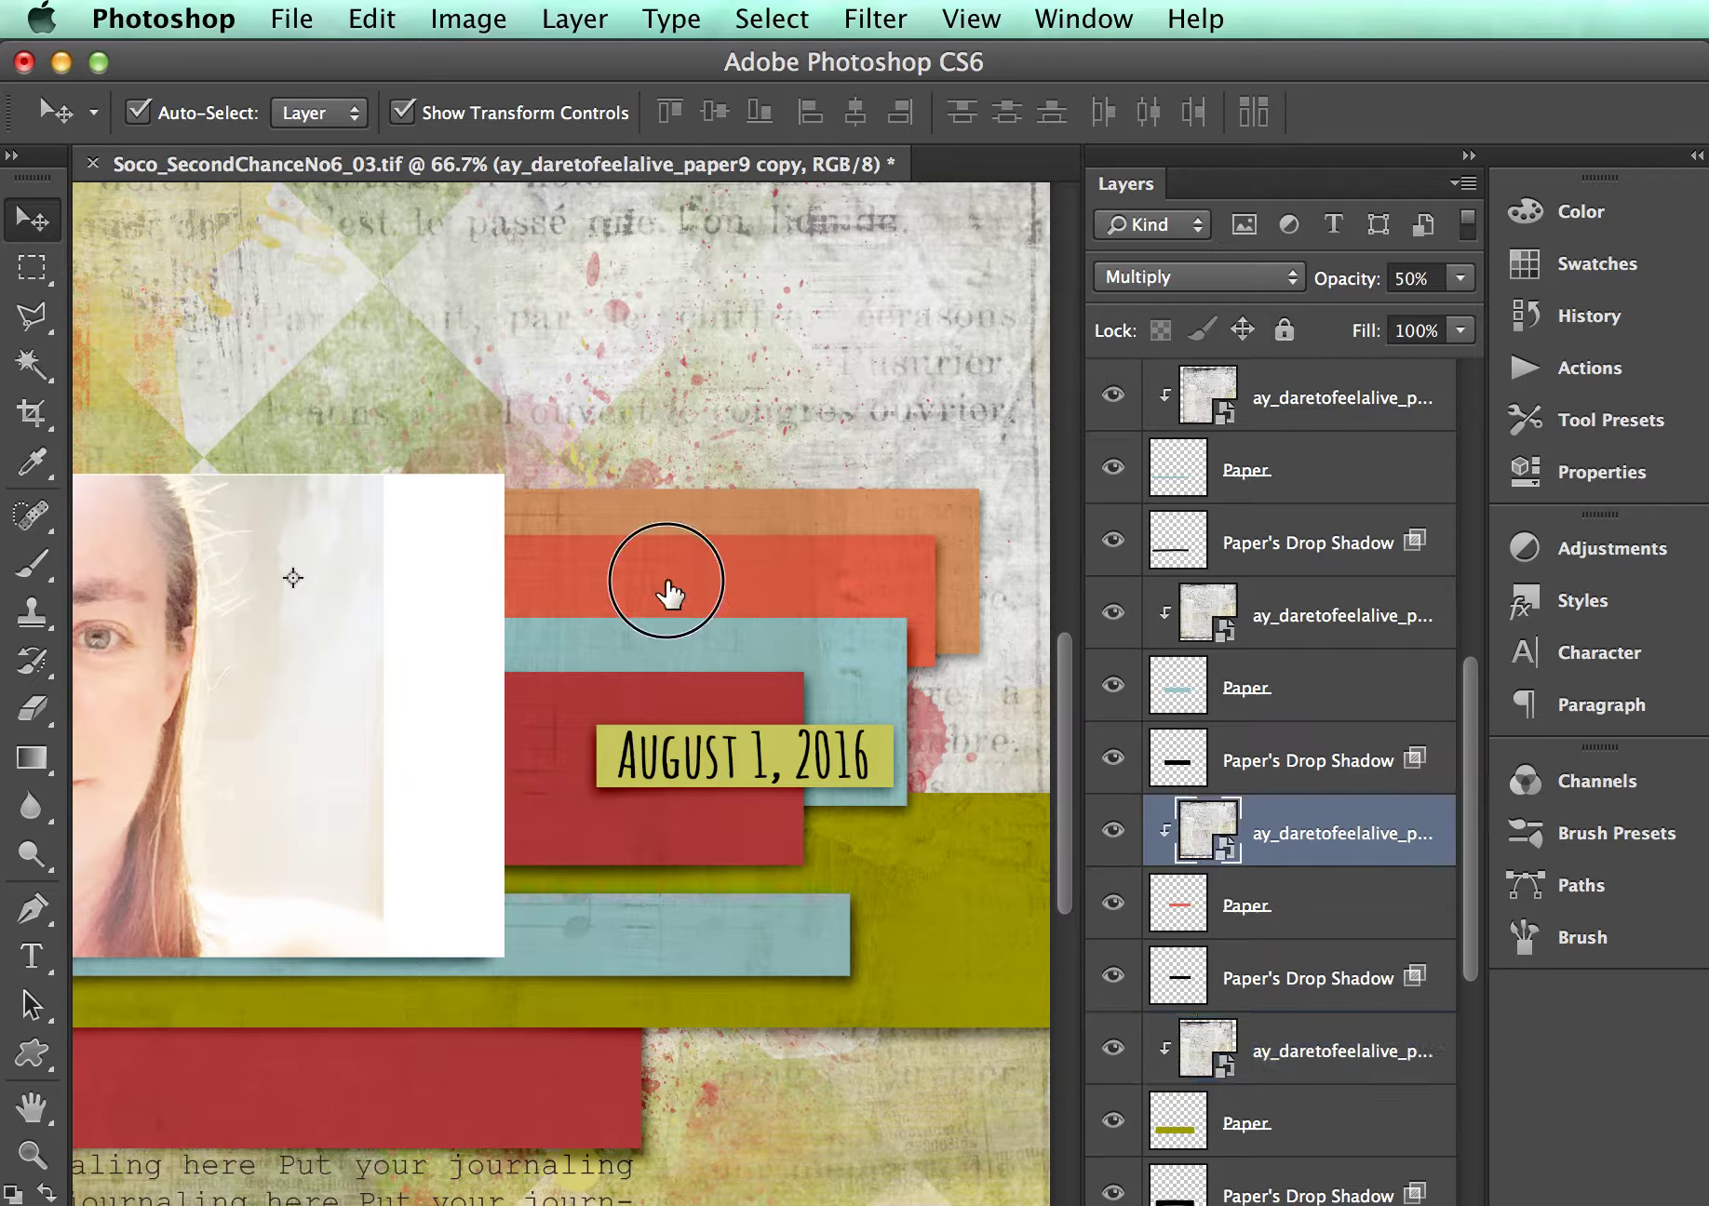
{"action": "left_click_drag", "start_coordinate": [893, 470], "coordinate": [895, 466]}
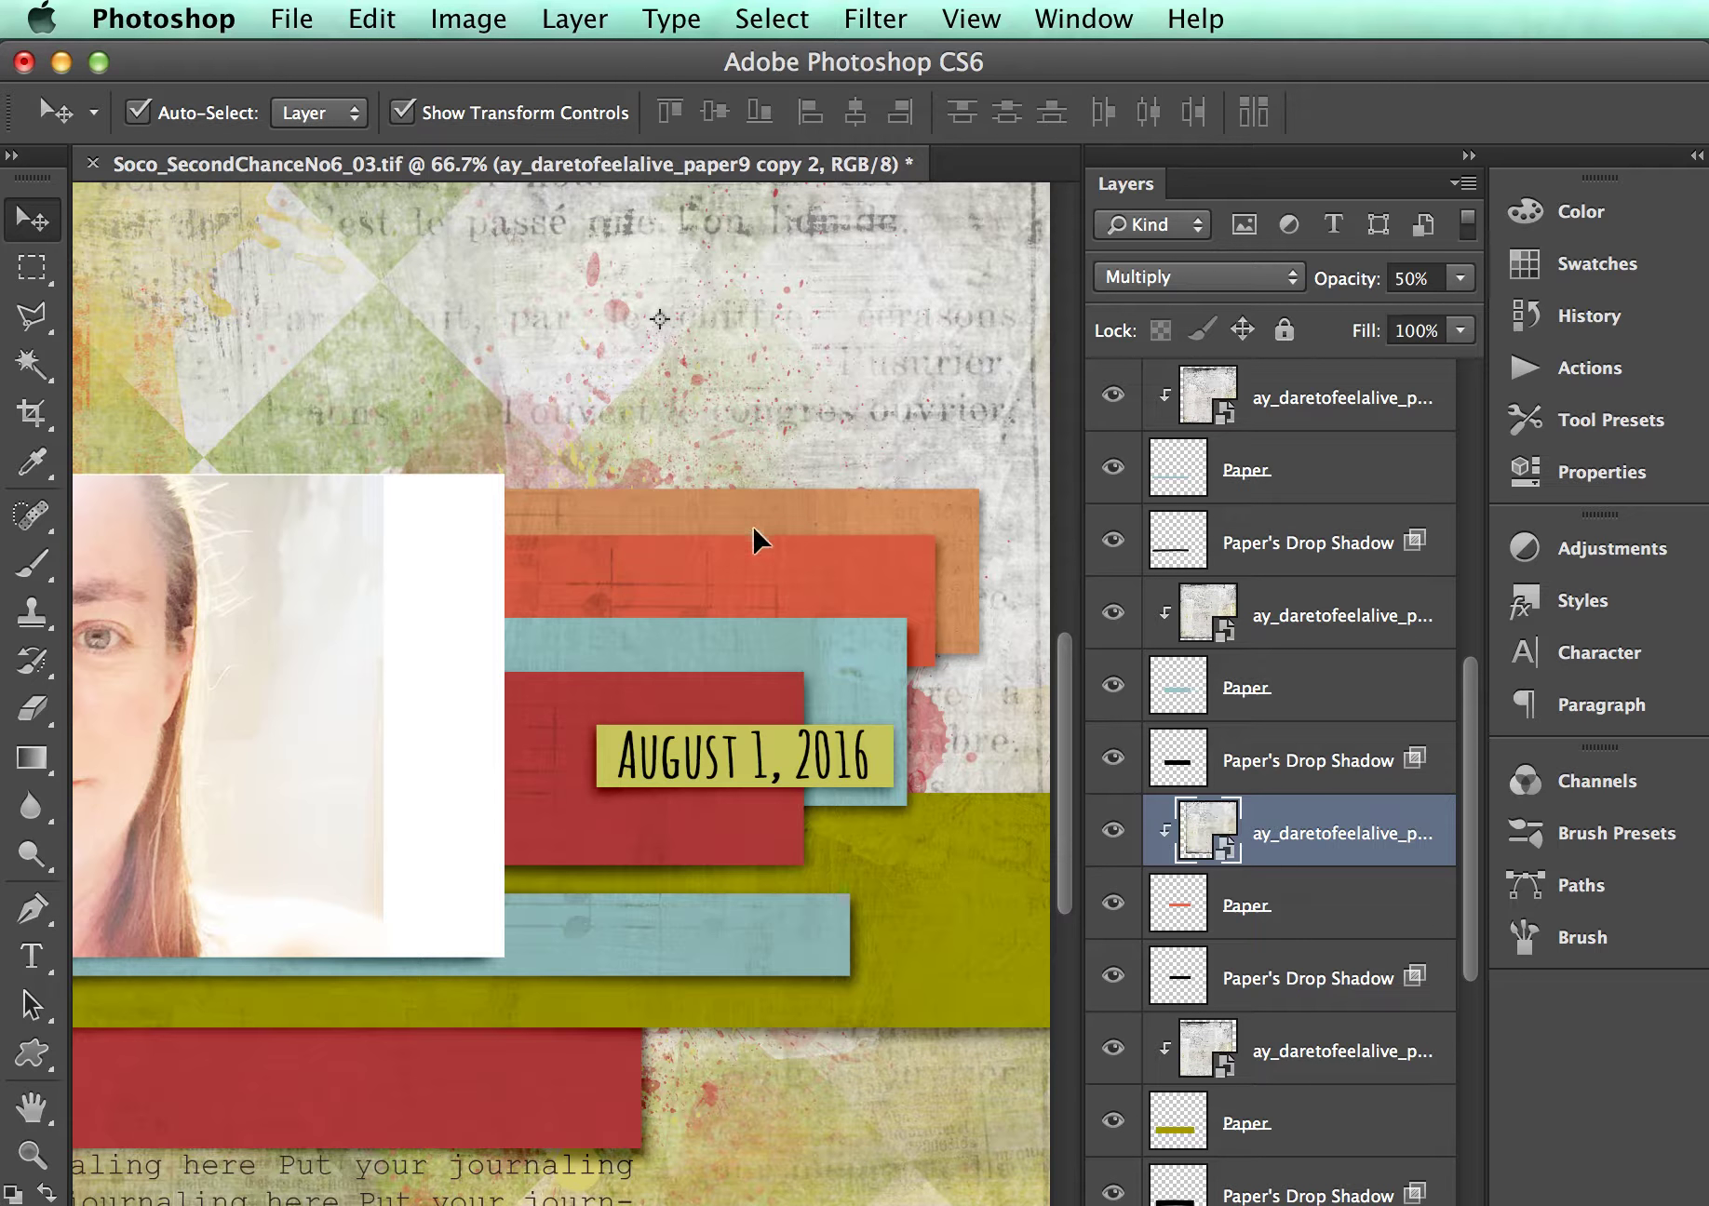
{"action": "left_click_drag", "start_coordinate": [678, 488], "coordinate": [765, 456]}
{"action": "left_click_drag", "start_coordinate": [950, 499], "coordinate": [832, 468]}
{"action": "left_click", "coordinate": [803, 717]}
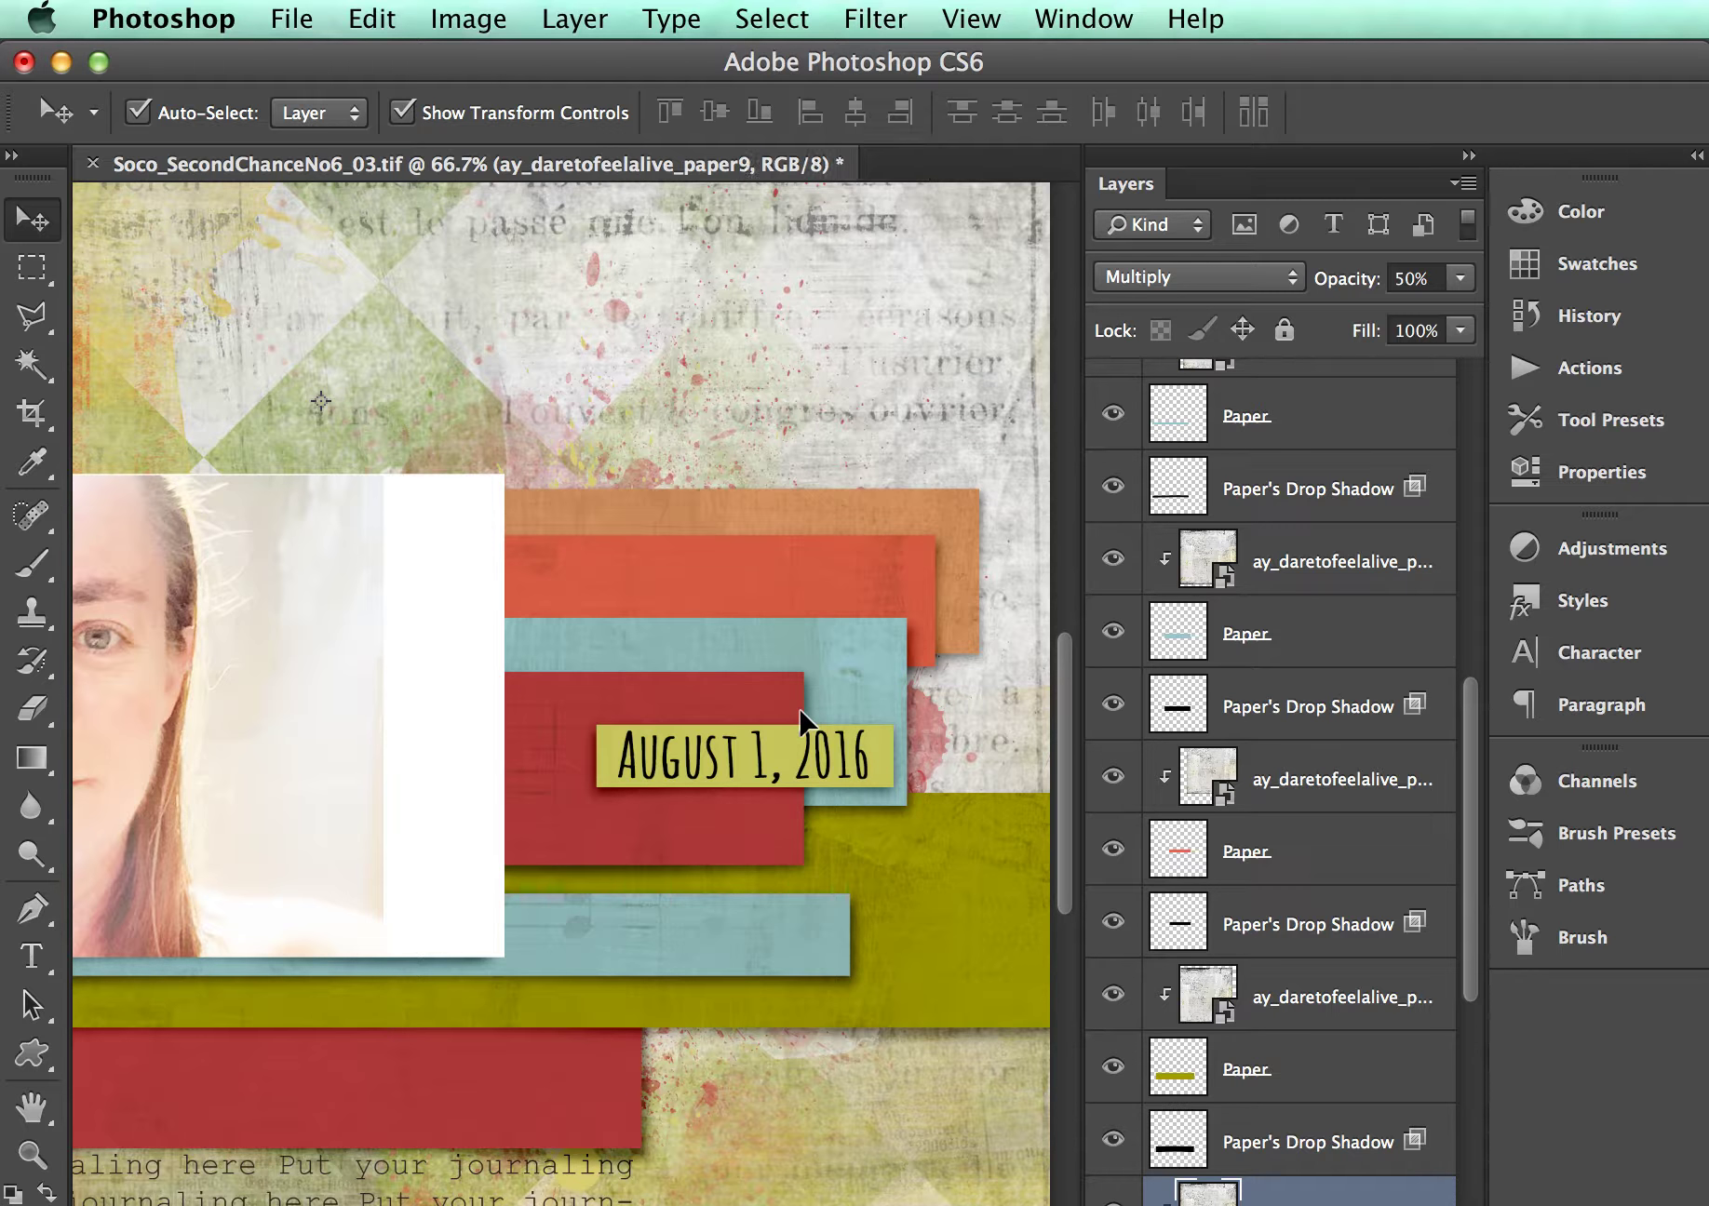
- Zoom out to 50% and start a text block to the right of the journaling text
{"action": "scroll", "coordinate": [800, 713], "scroll_direction": "down", "scroll_amount": 5}
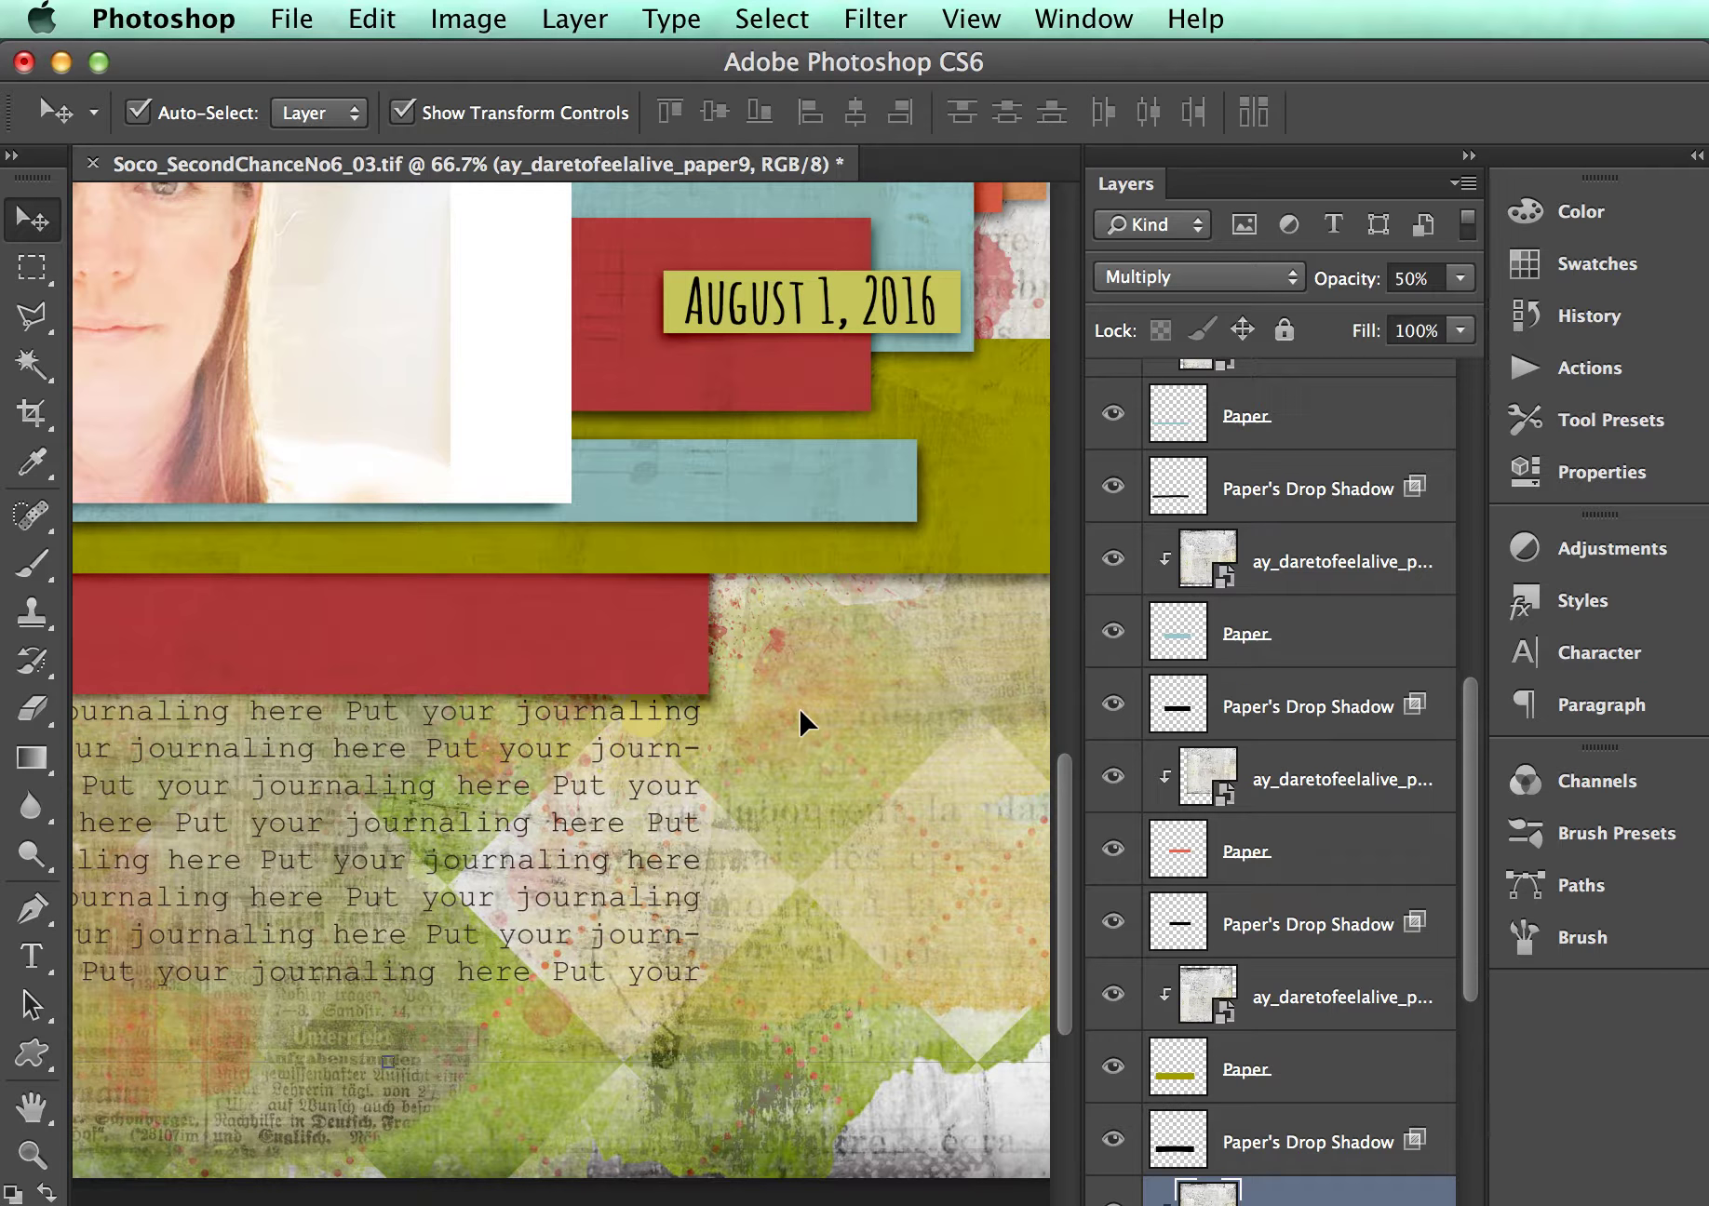
{"action": "scroll", "coordinate": [801, 714], "scroll_direction": "left", "scroll_amount": 2}
{"action": "scroll", "coordinate": [801, 715], "scroll_direction": "down", "scroll_amount": 5}
{"action": "key", "text": "super+minus"}
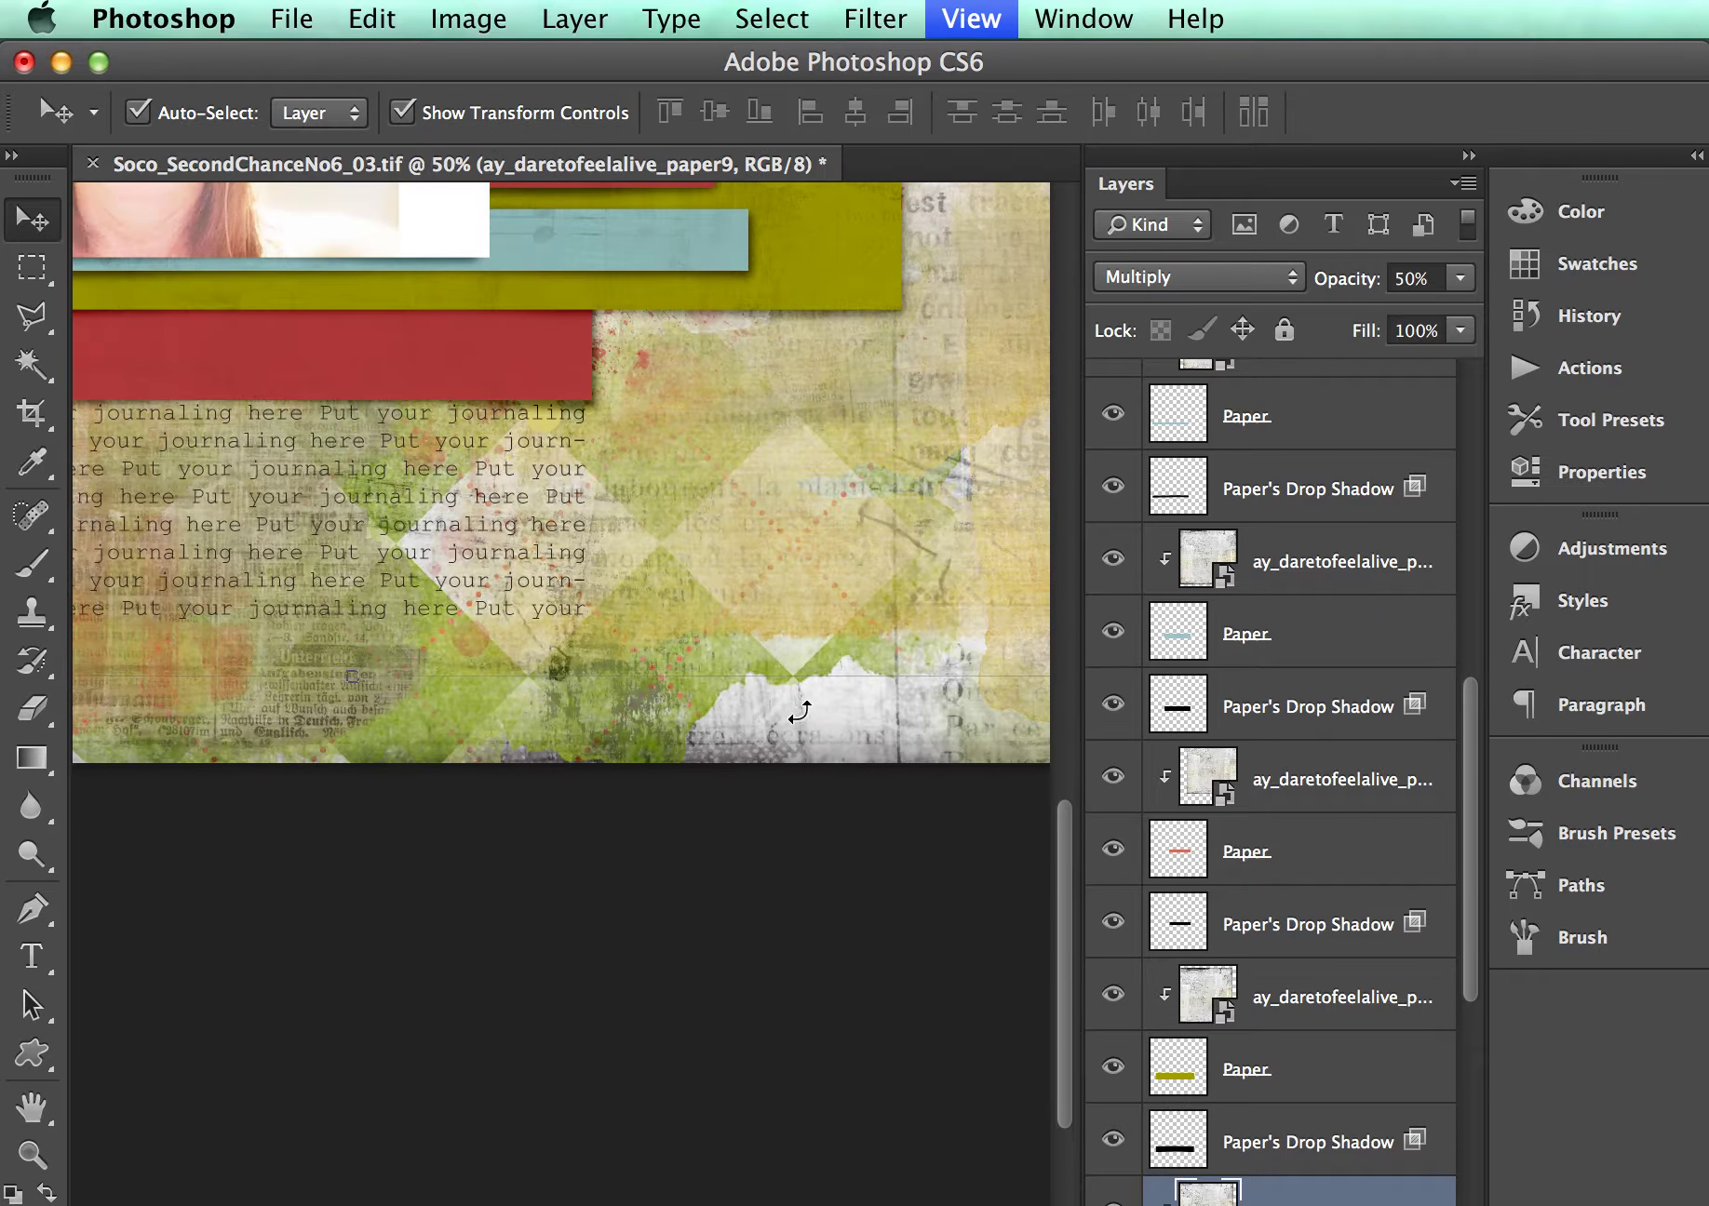
{"action": "scroll", "coordinate": [845, 540], "scroll_direction": "up", "scroll_amount": 2}
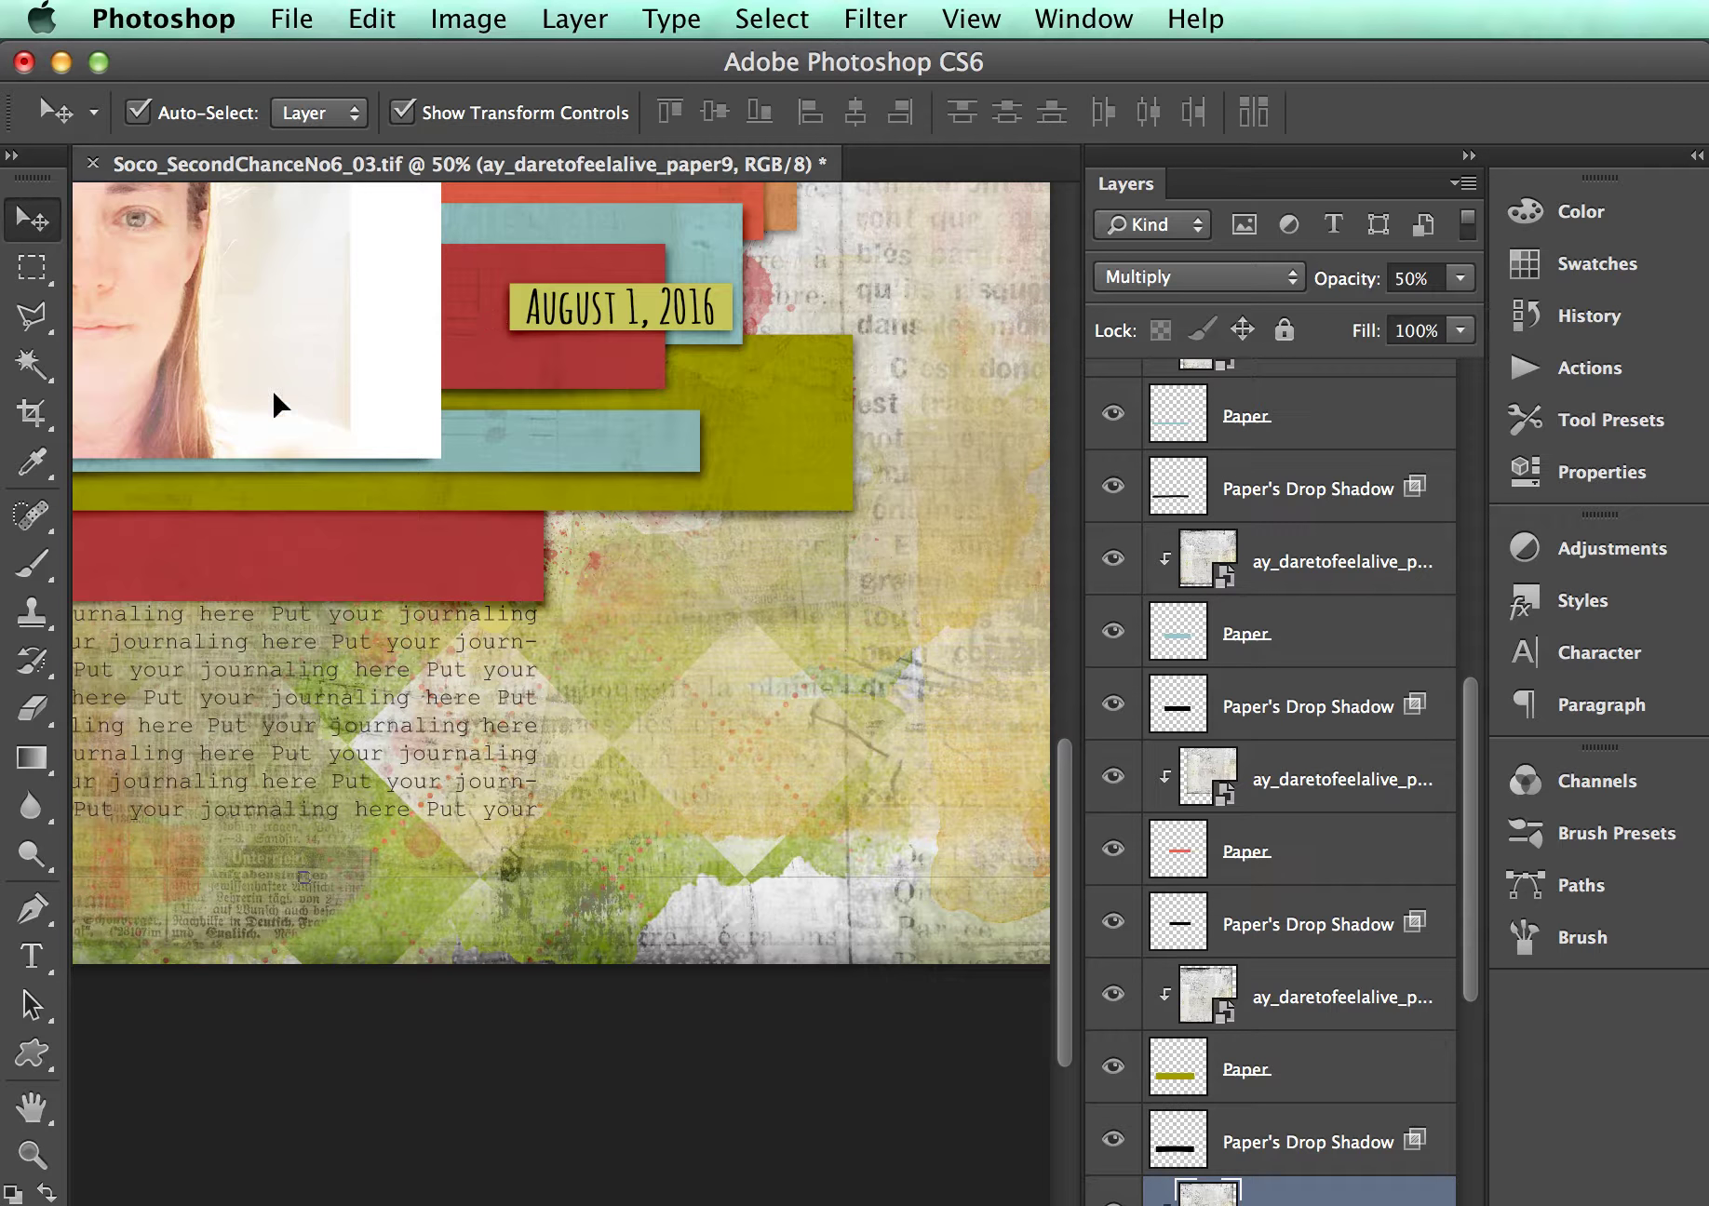
{"action": "left_click", "coordinate": [37, 929]}
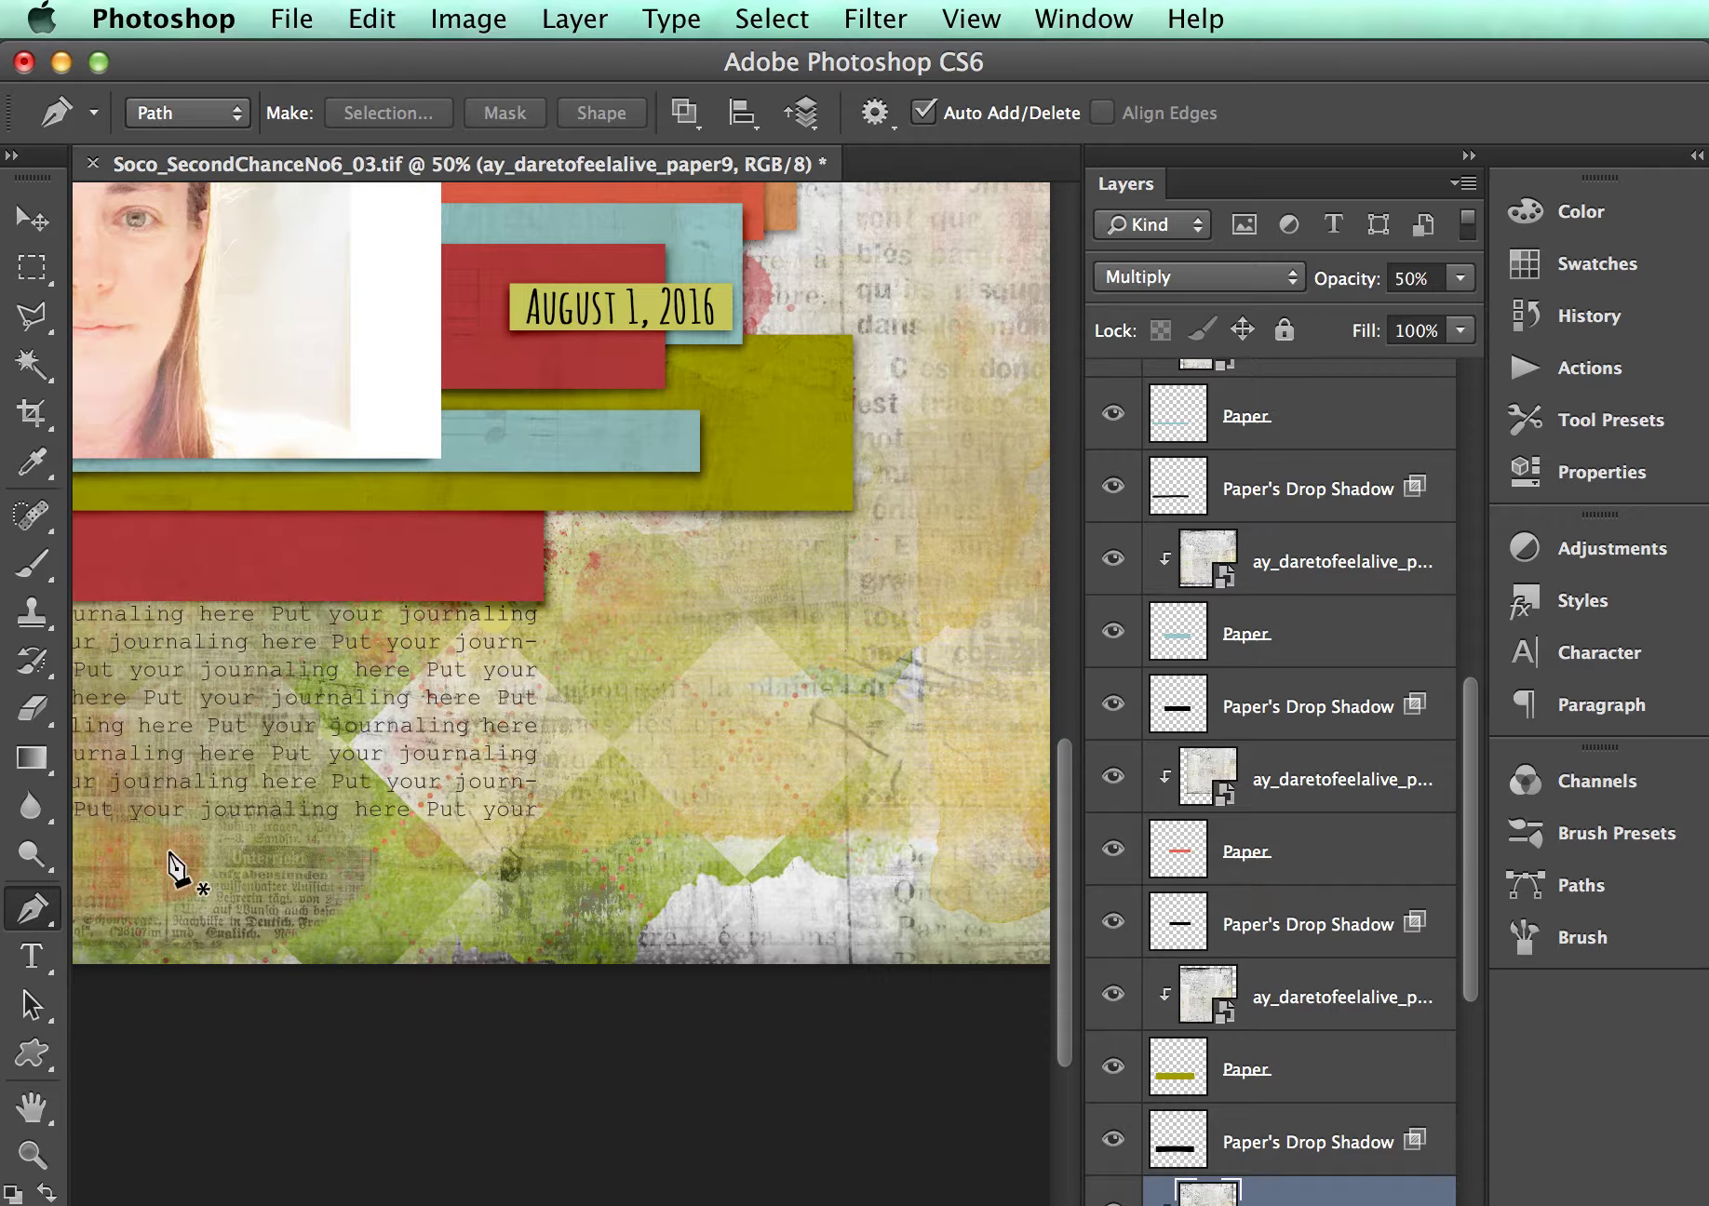
{"action": "left_click", "coordinate": [34, 953]}
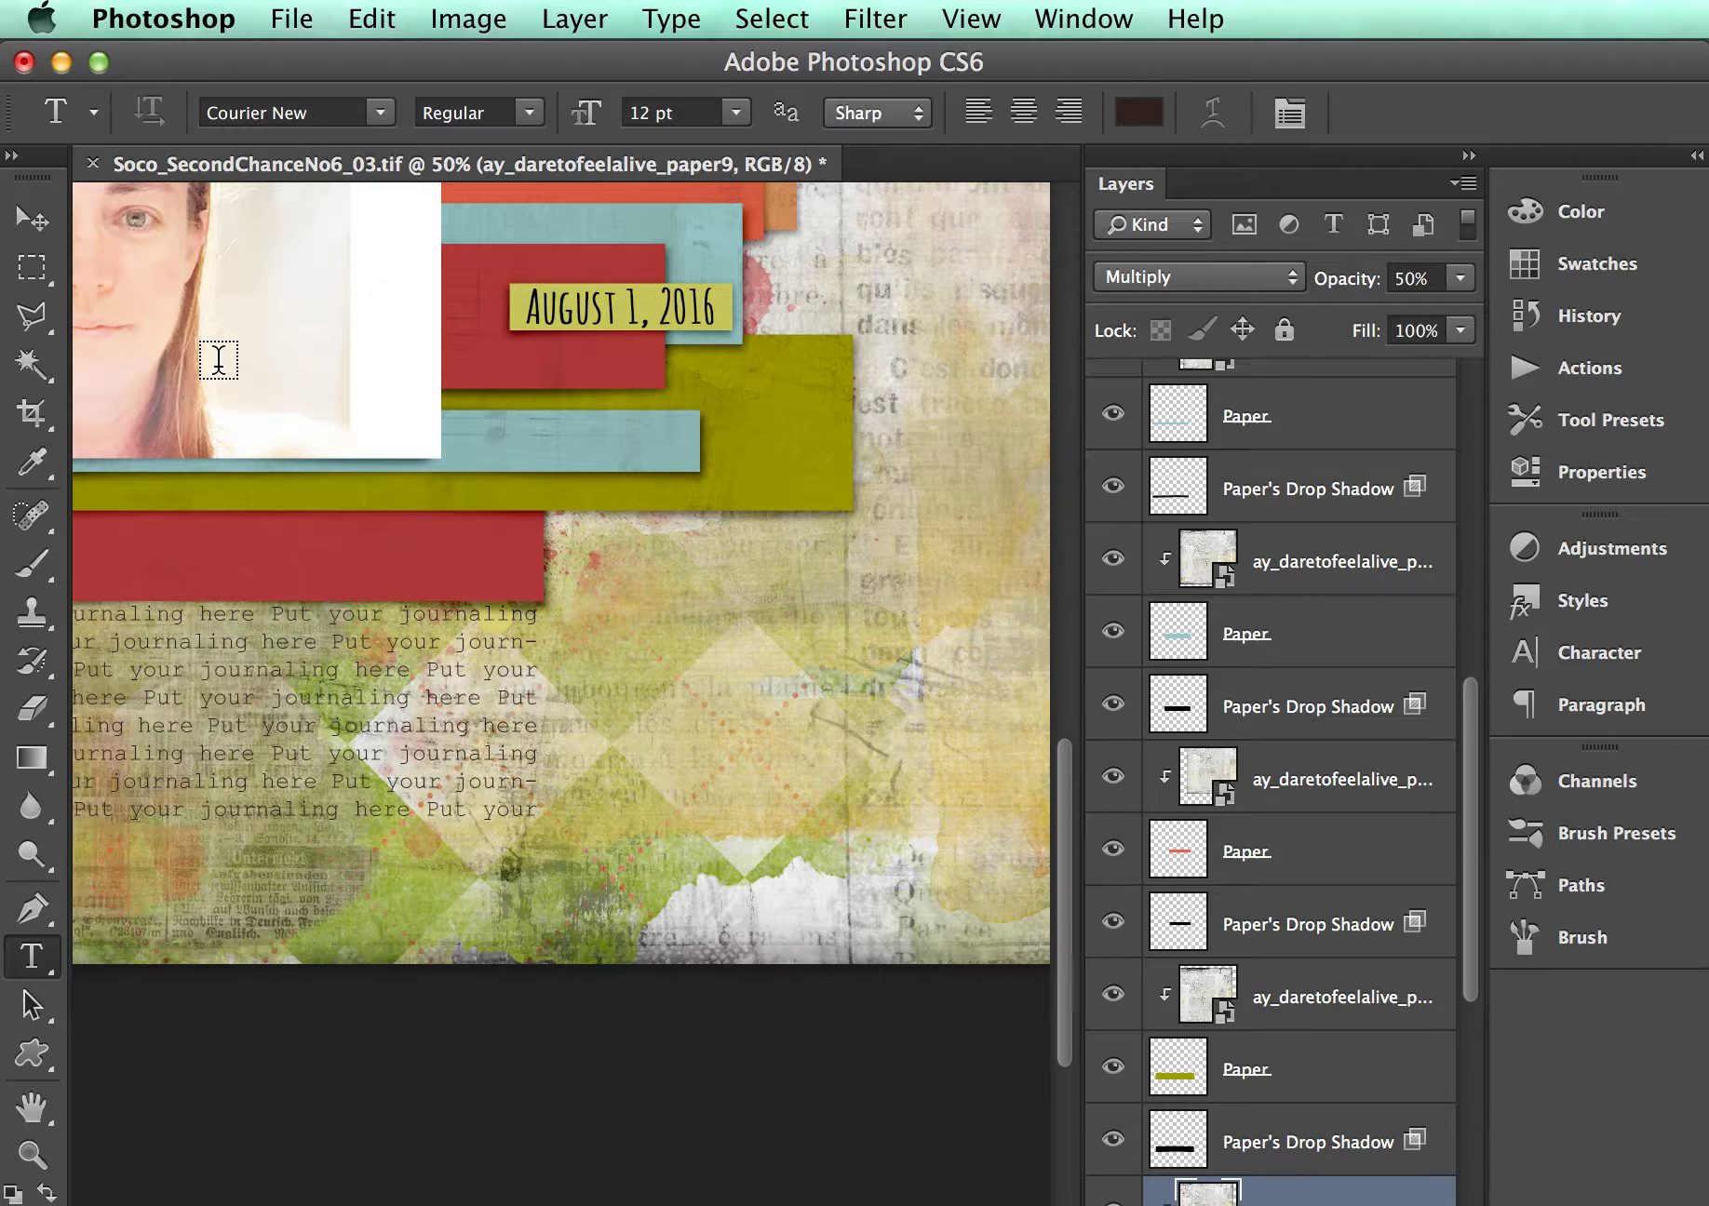
{"action": "scroll", "coordinate": [218, 361], "scroll_direction": "up", "scroll_amount": 3}
{"action": "scroll", "coordinate": [219, 361], "scroll_direction": "left", "scroll_amount": 4}
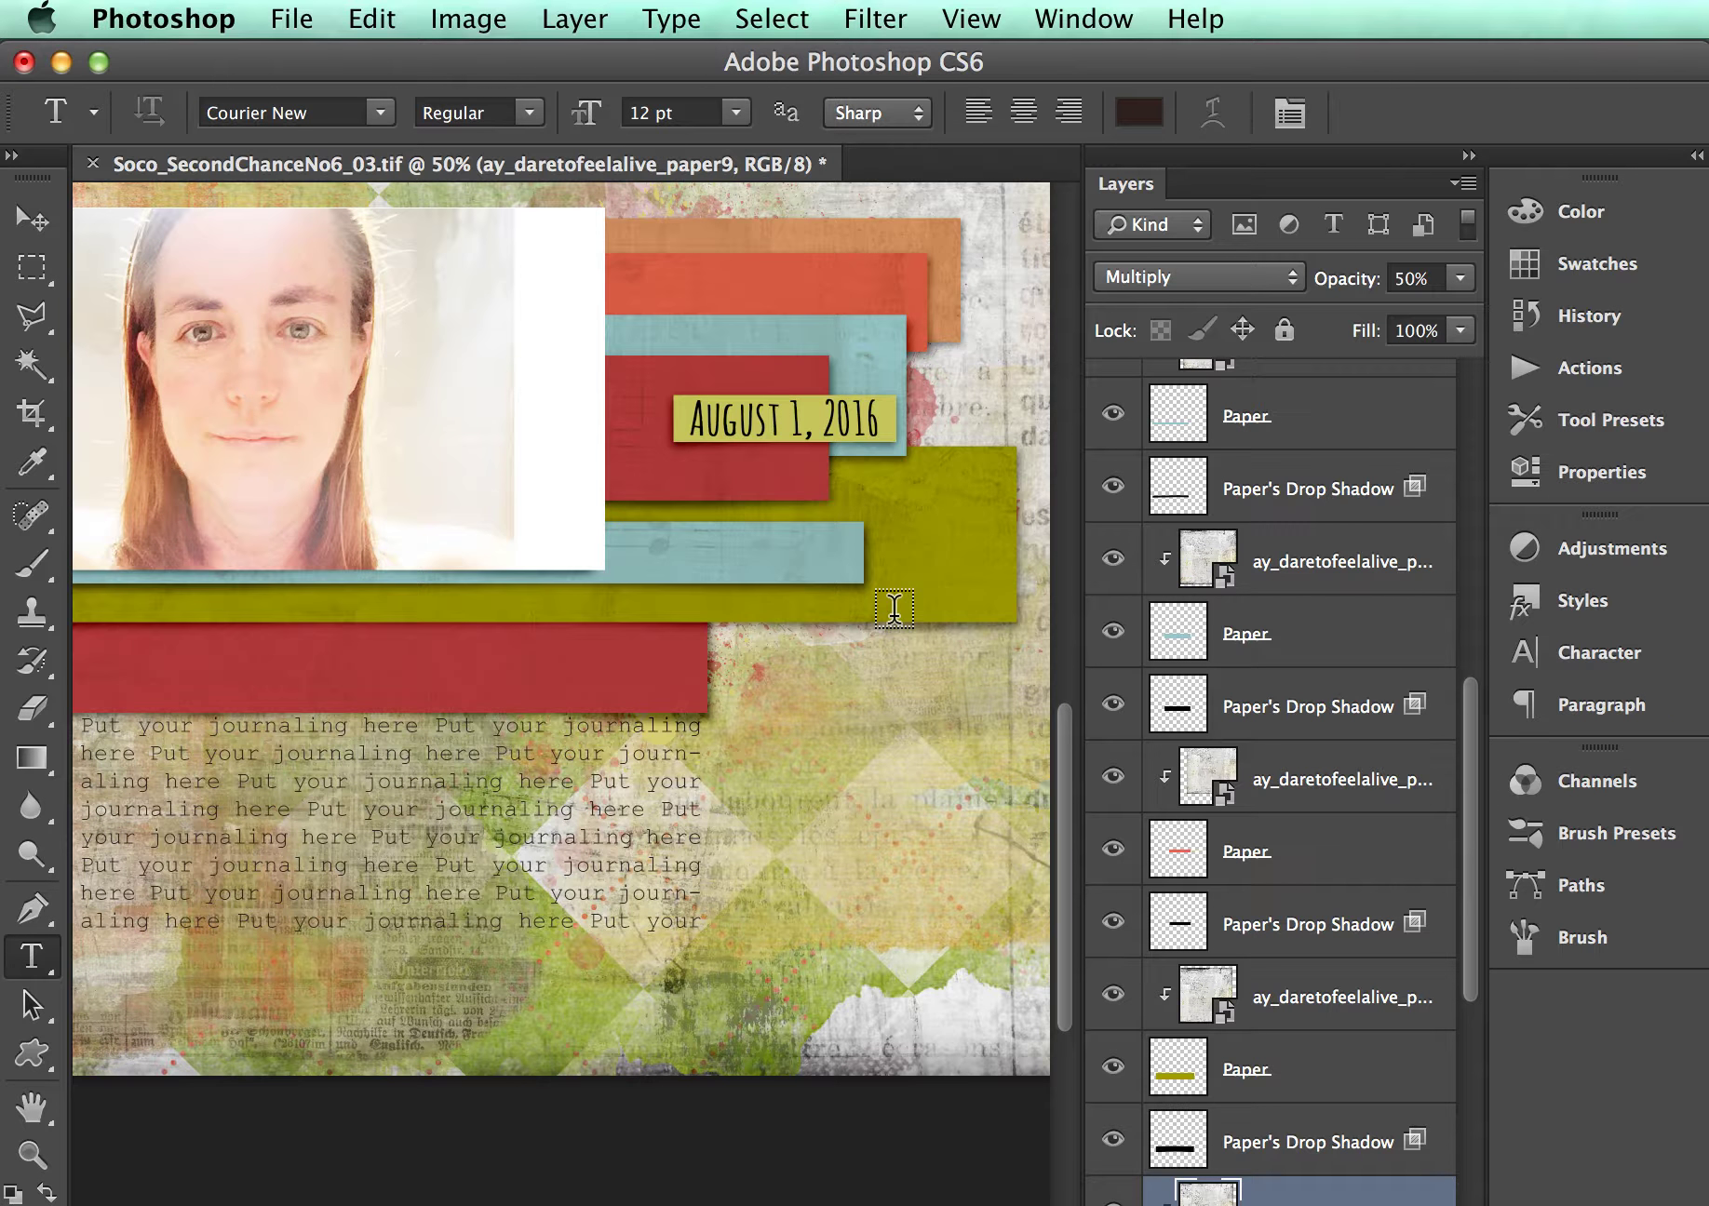
{"action": "scroll", "coordinate": [894, 608], "scroll_direction": "right", "scroll_amount": 4}
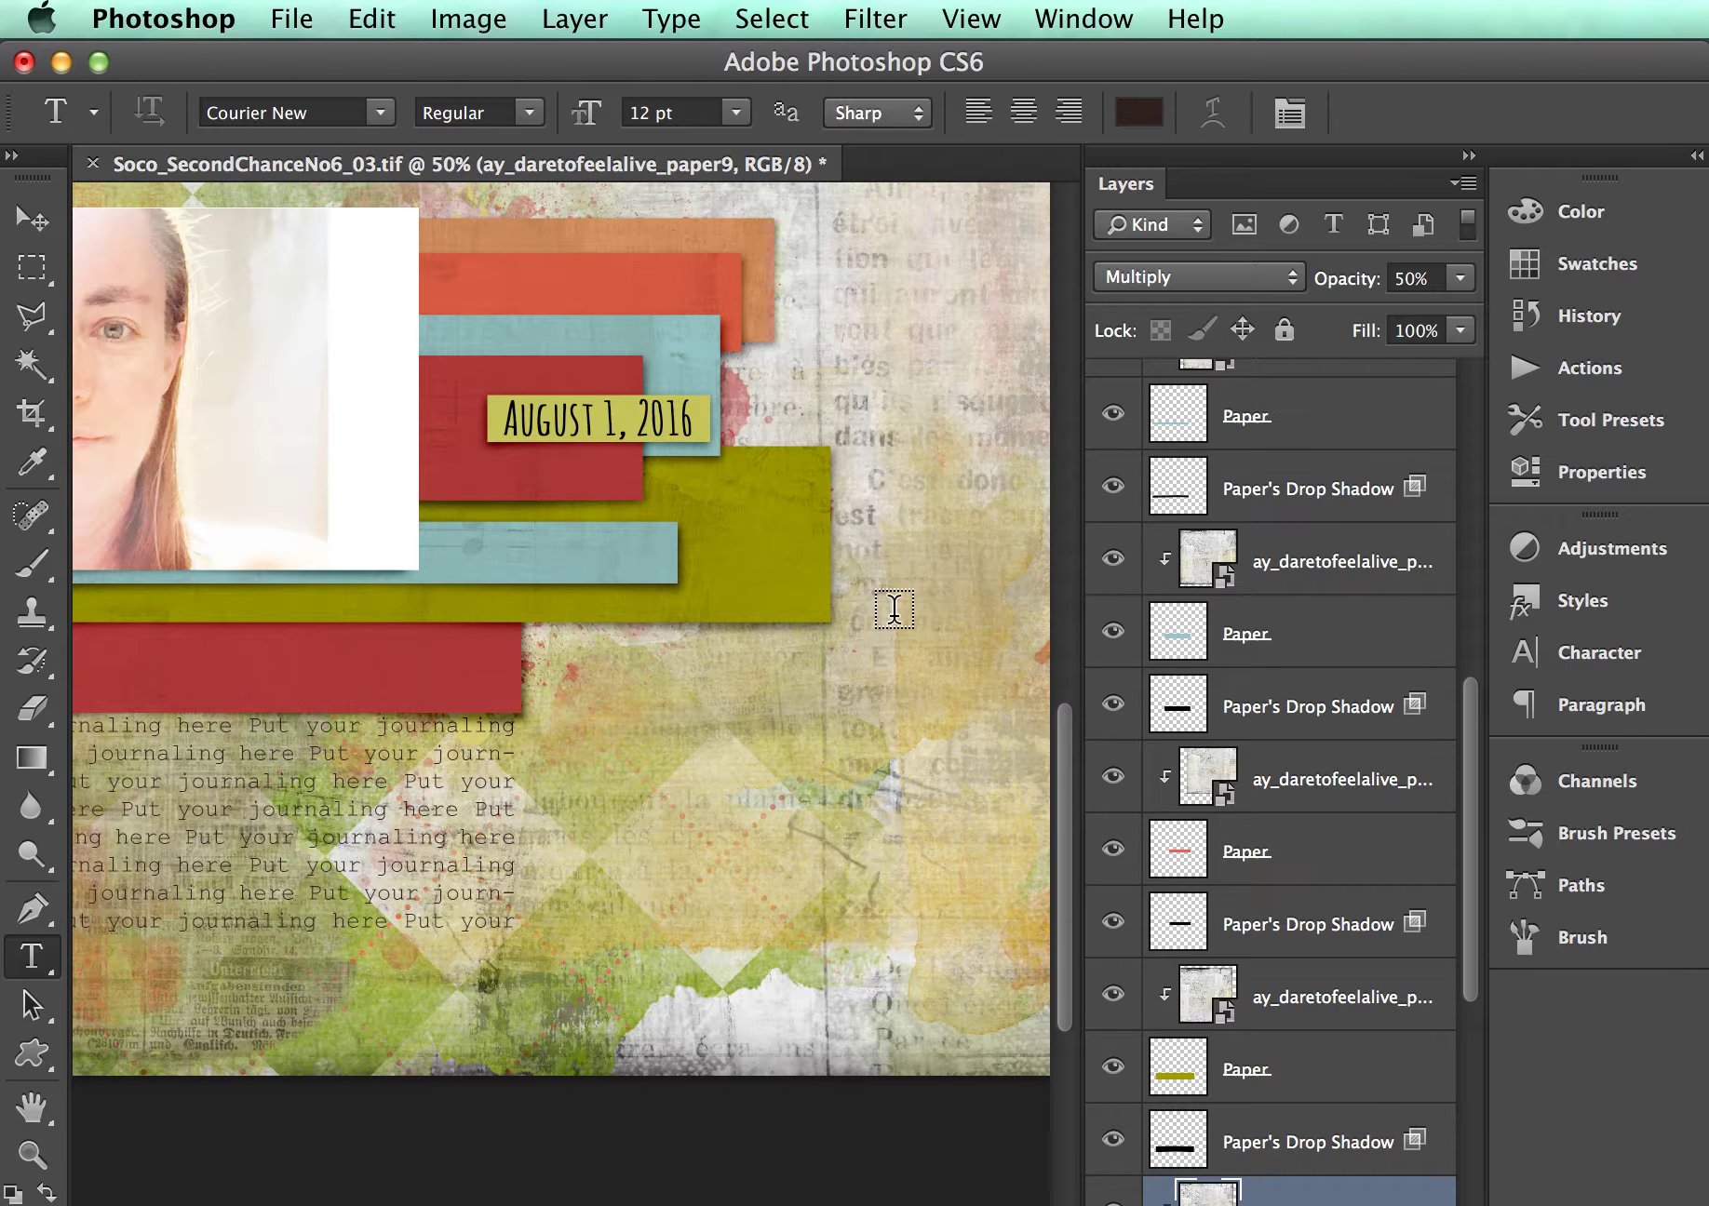
{"action": "left_click", "coordinate": [552, 660]}
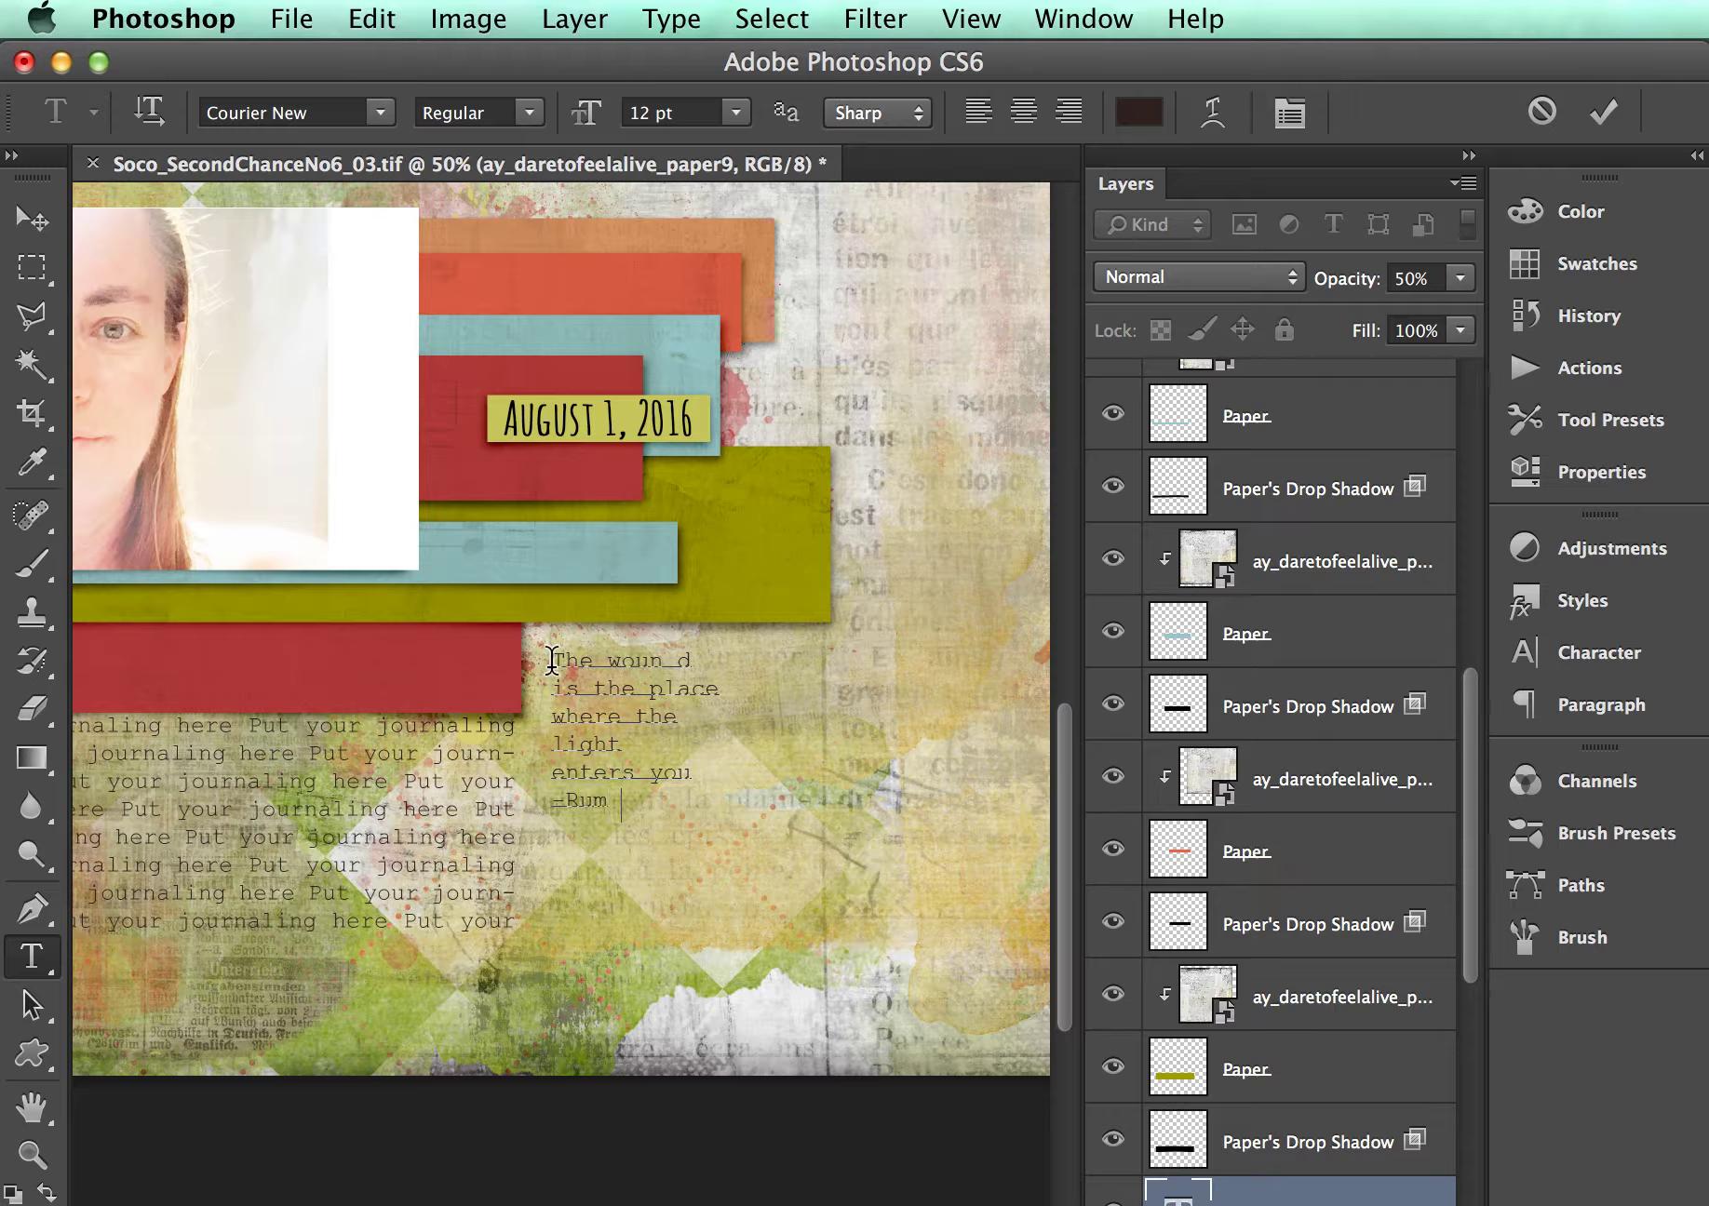
- Commit the Rumi quote and set it in Amatic SC
{"action": "left_click", "coordinate": [1603, 111]}
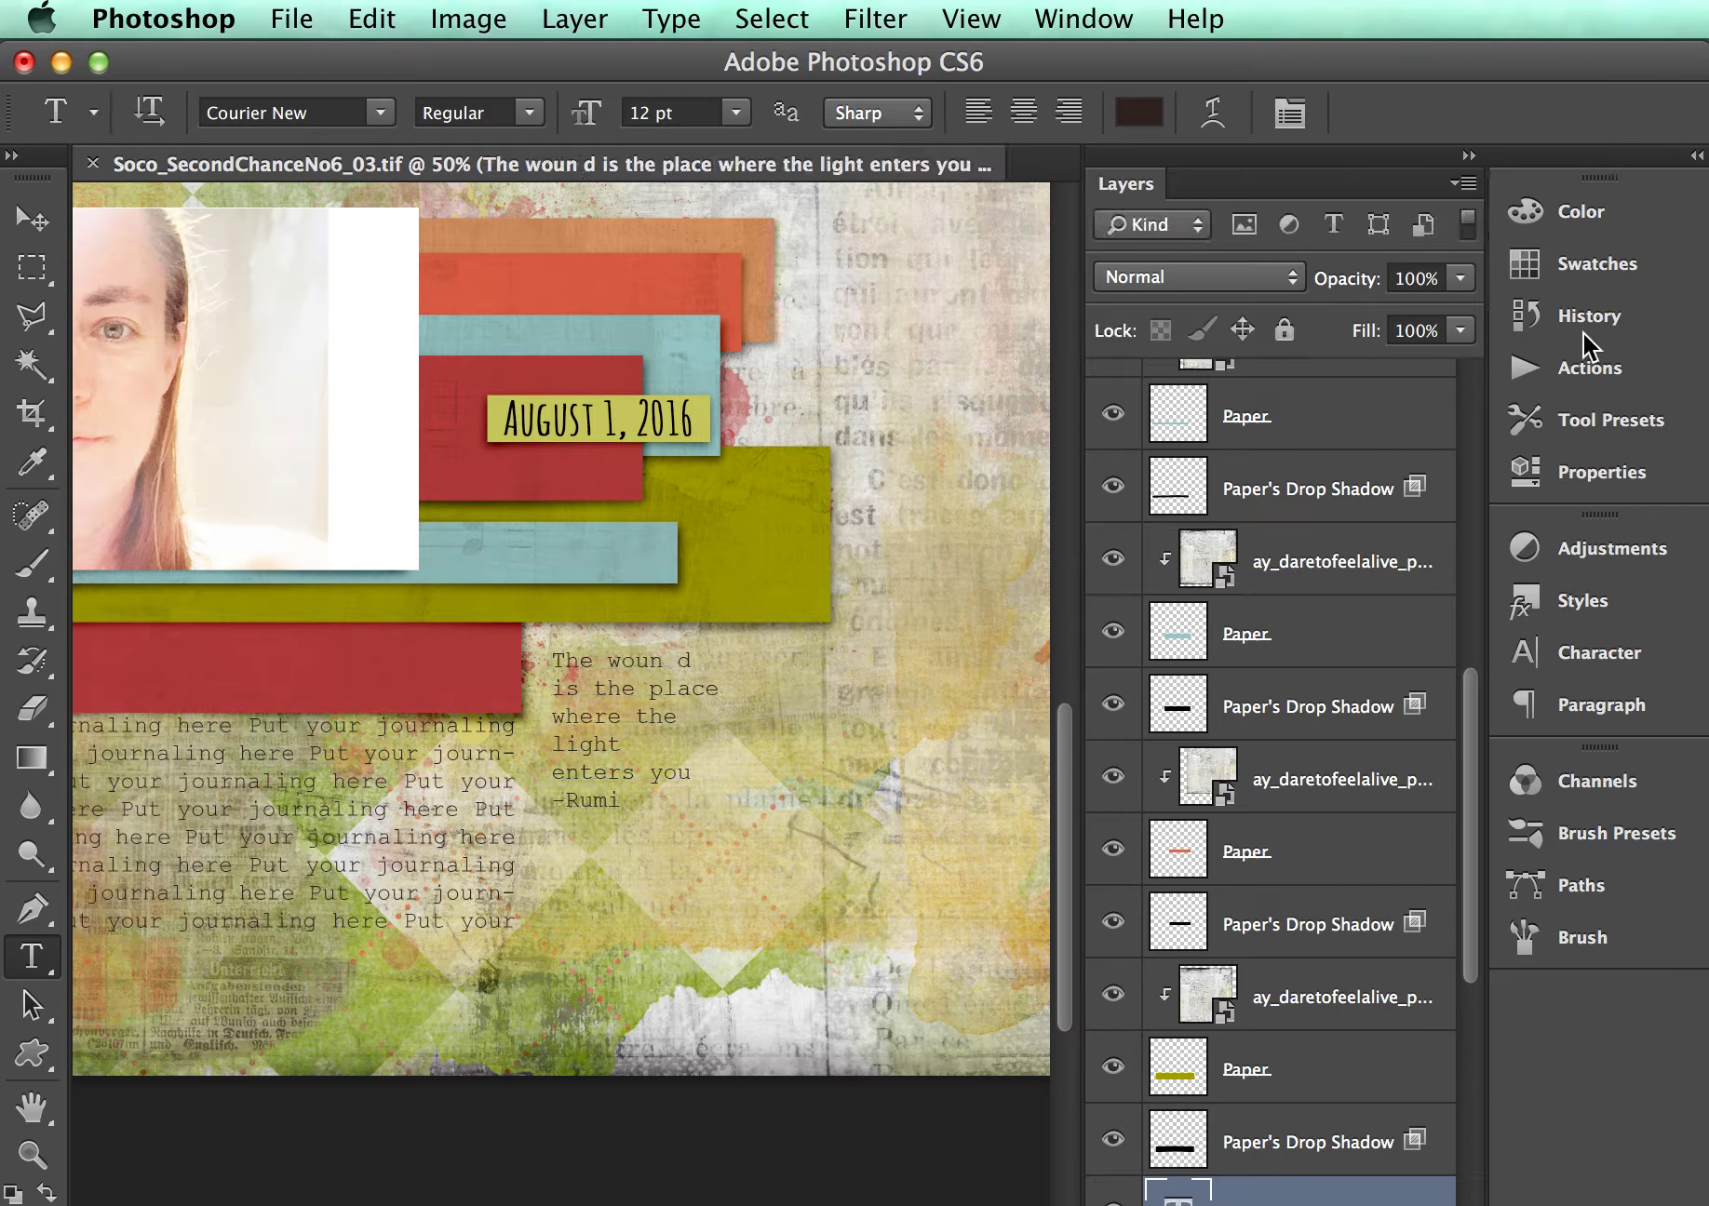
{"action": "left_click", "coordinate": [1613, 630]}
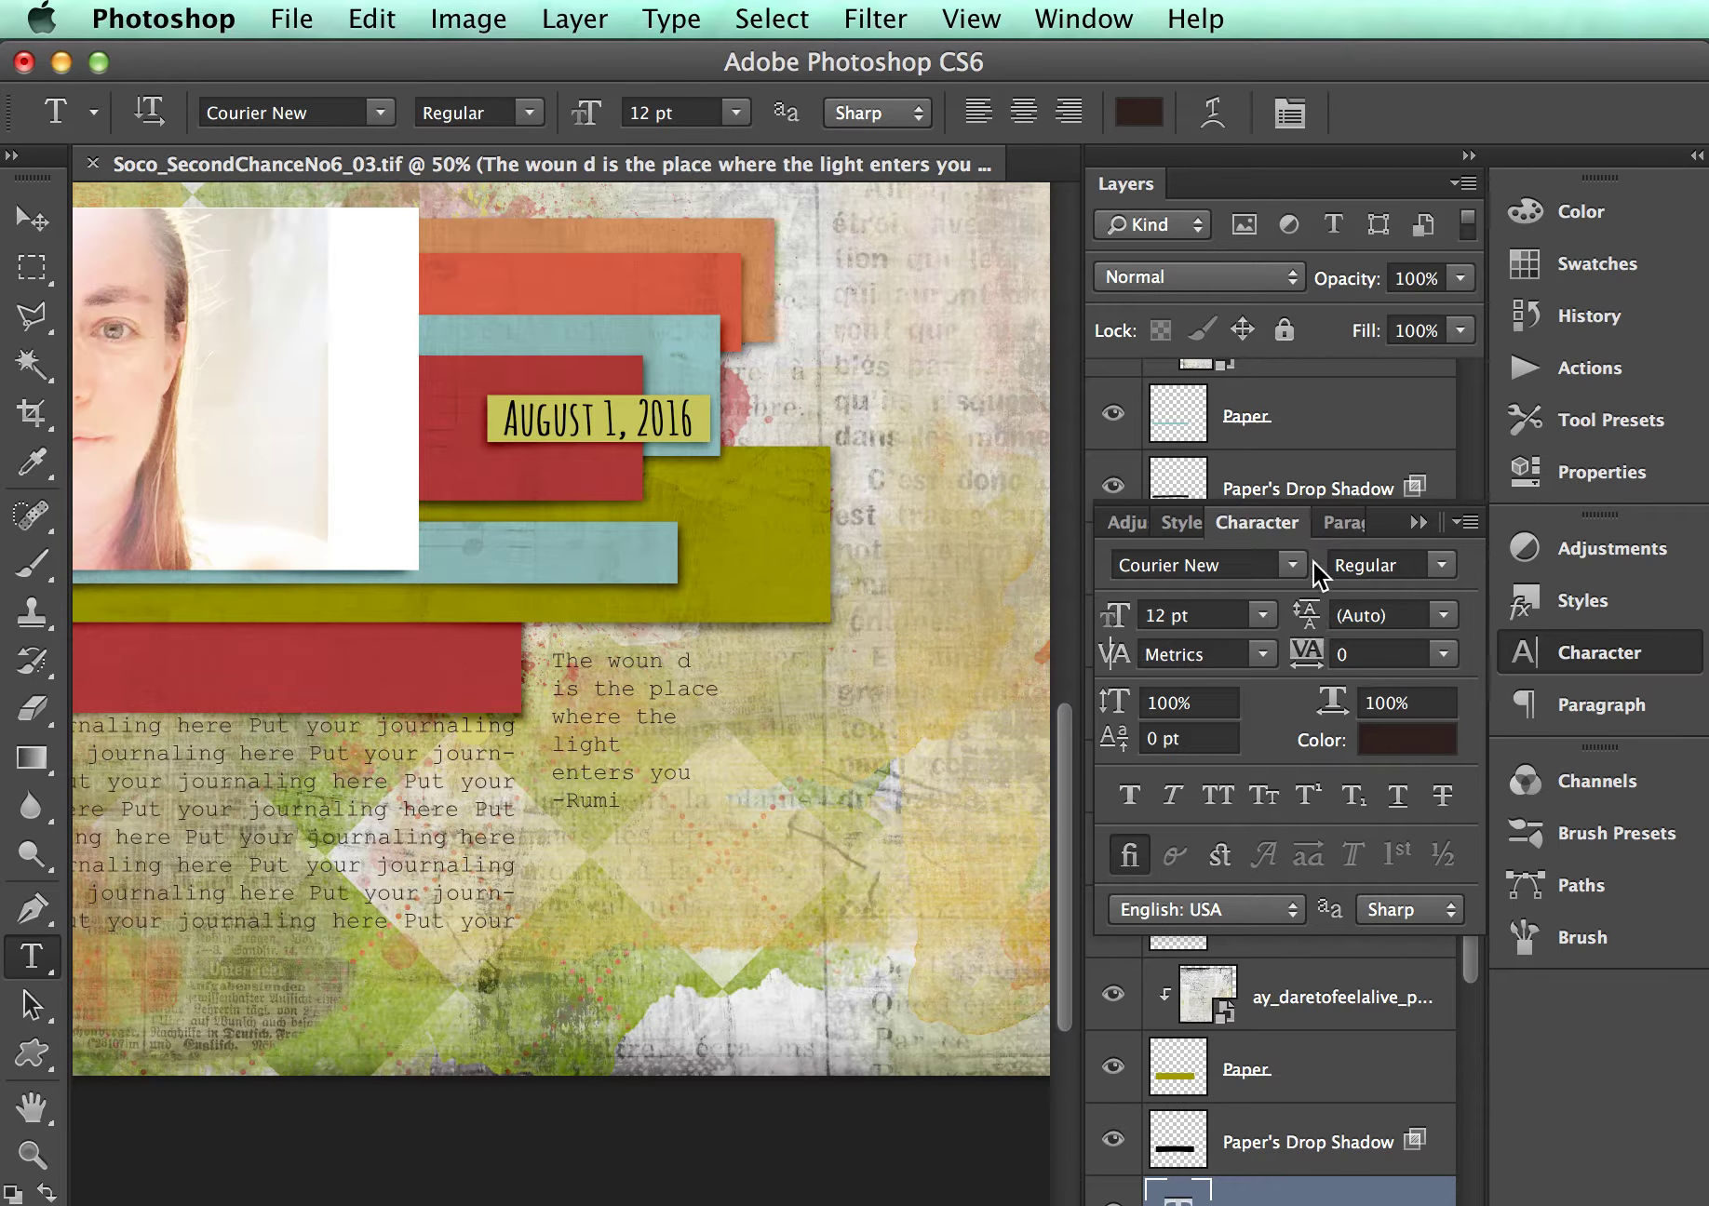
{"action": "left_click", "coordinate": [1304, 558]}
{"action": "mouse_move", "coordinate": [1373, 11]}
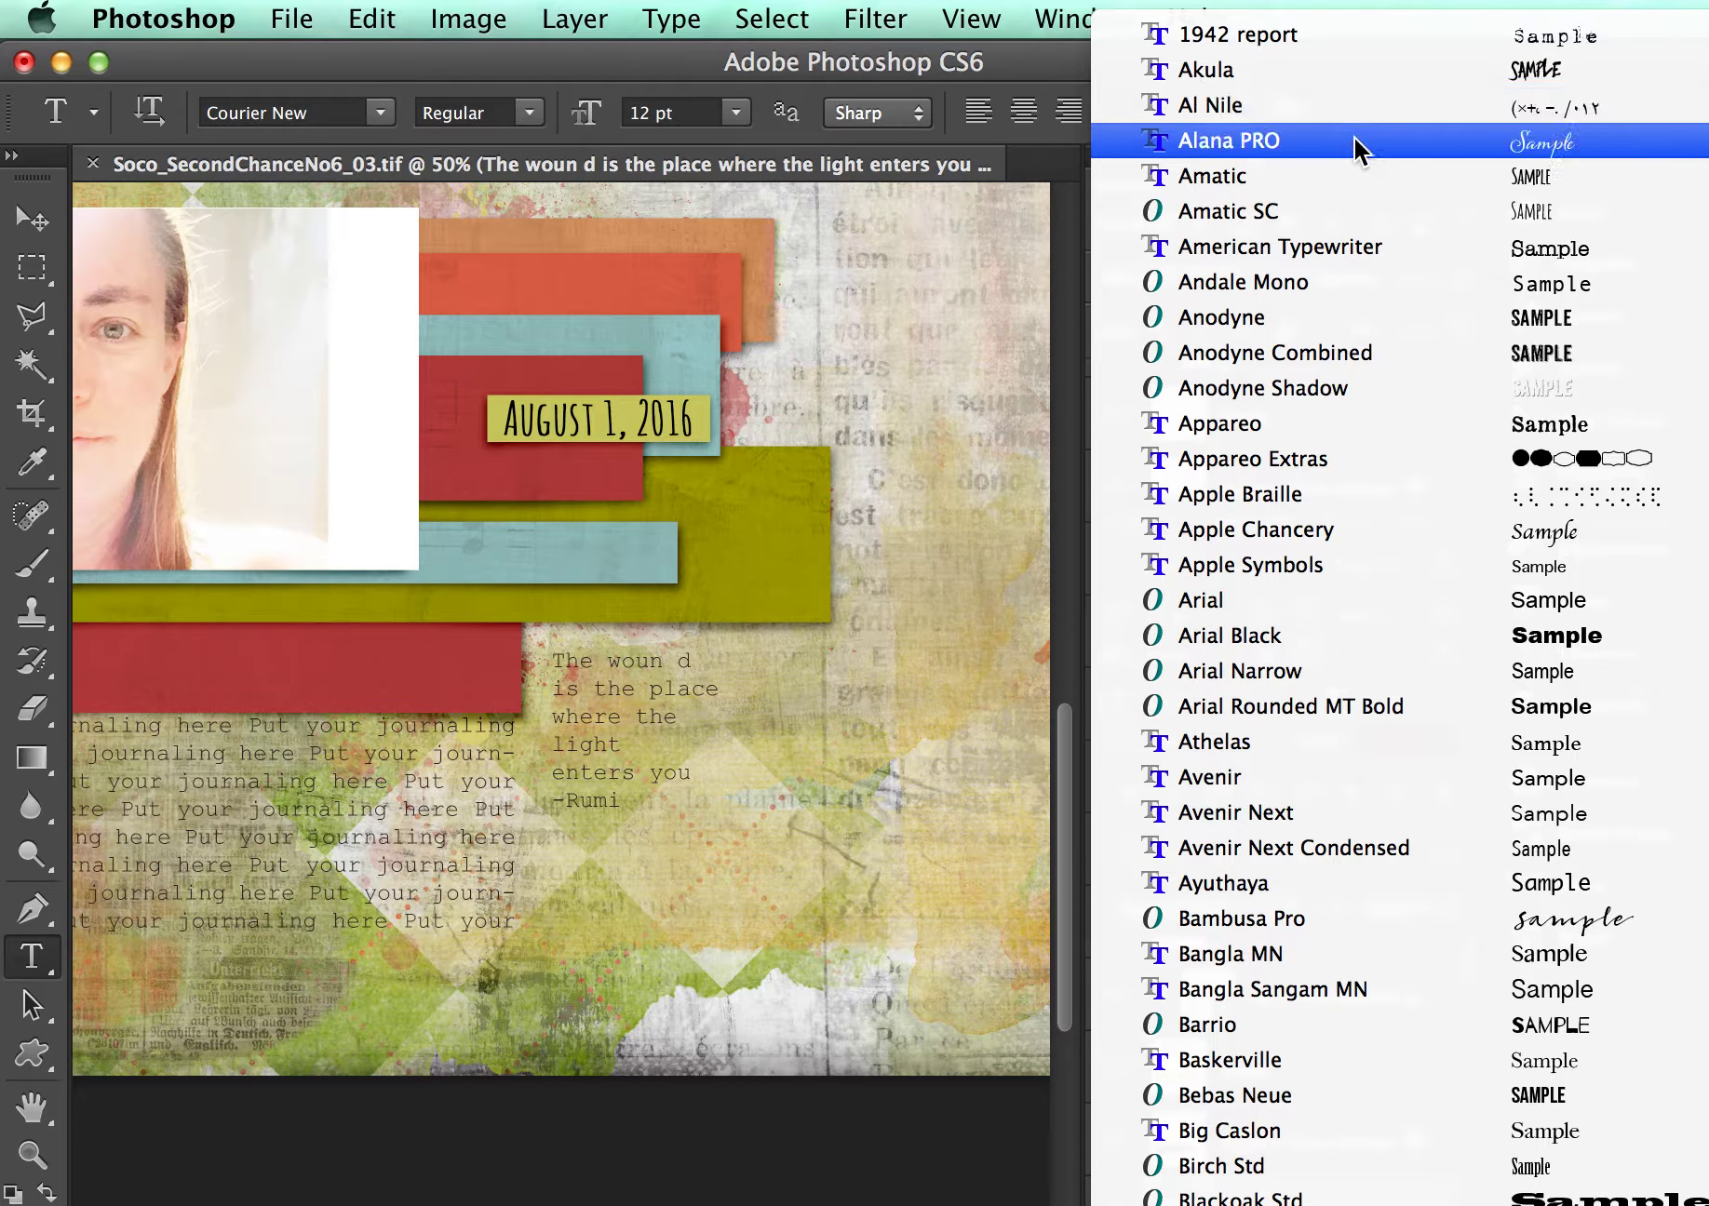
{"action": "left_click", "coordinate": [1333, 212]}
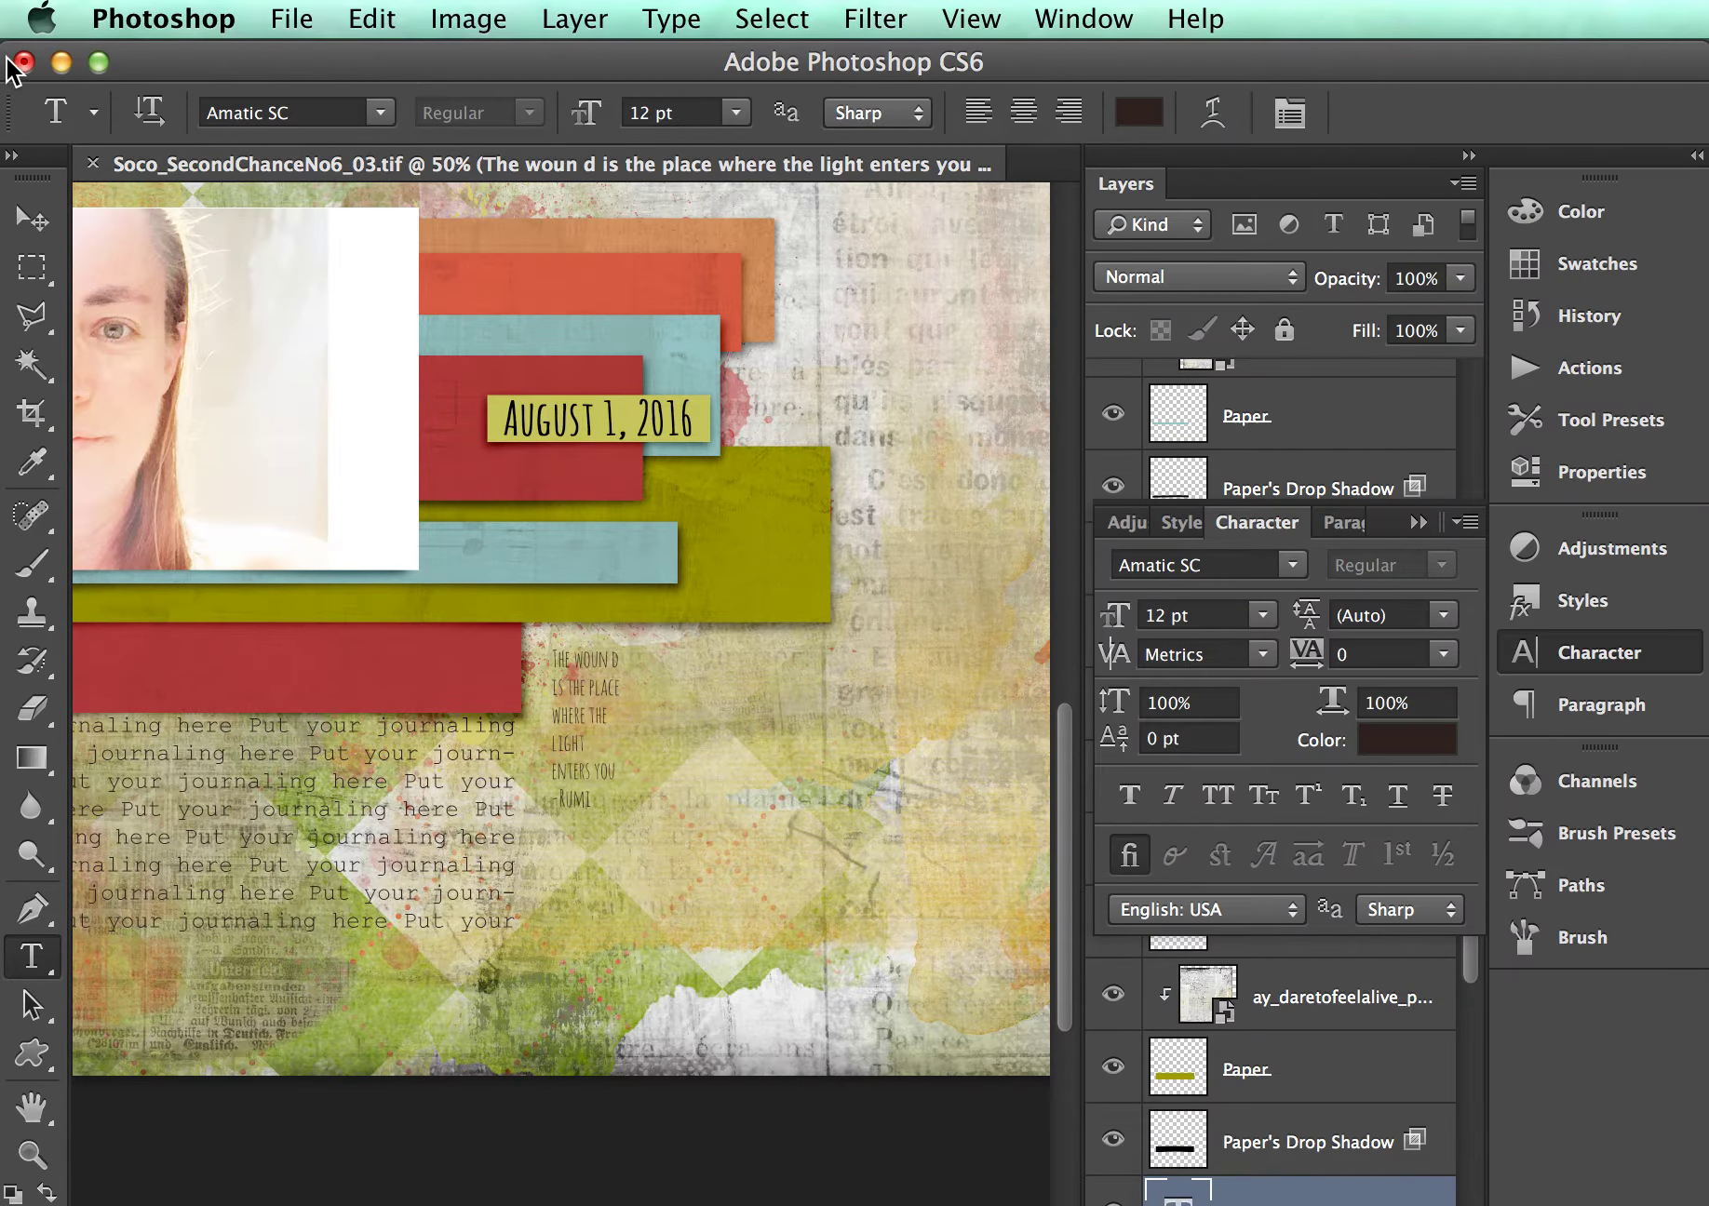
- Scale the quote block up to about 32.82 pt so it fills the space below the strips
{"action": "left_click", "coordinate": [32, 219]}
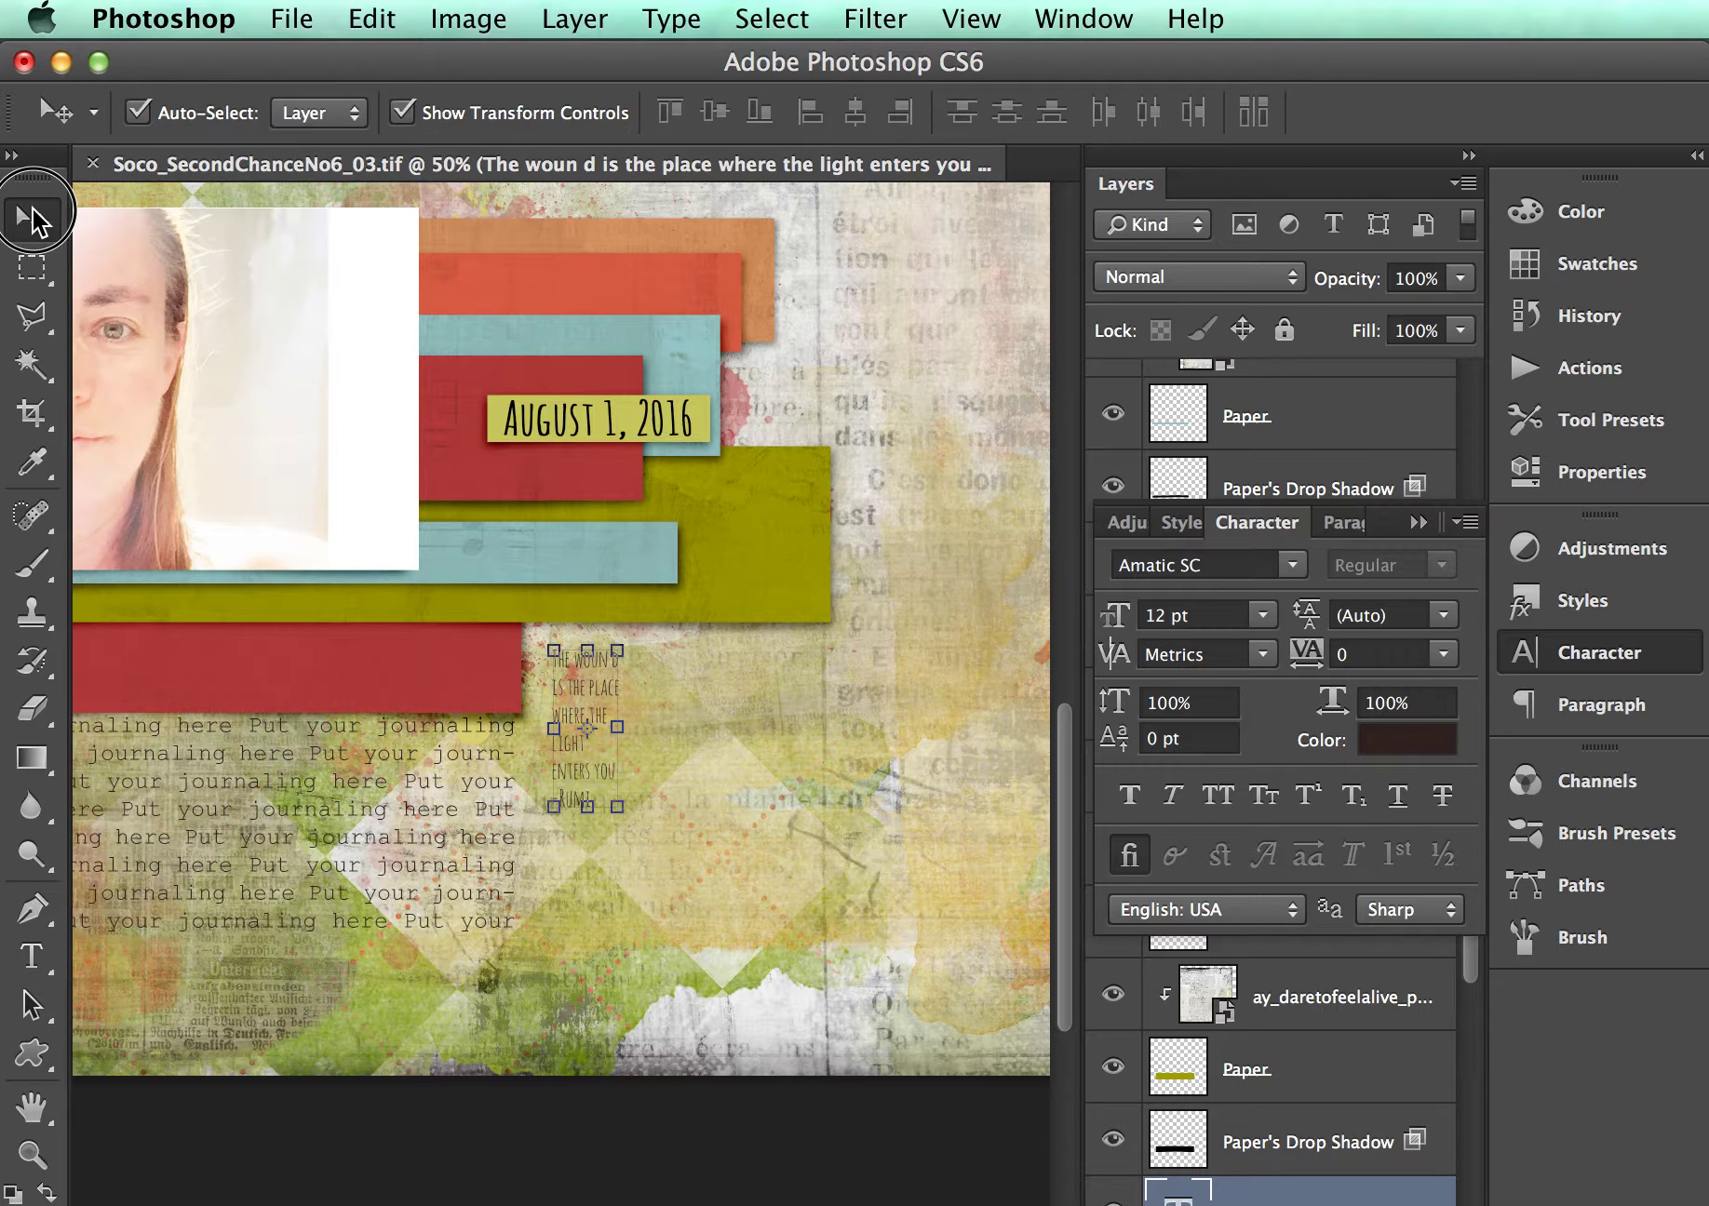
{"action": "left_click", "coordinate": [619, 811]}
{"action": "left_click_drag", "start_coordinate": [619, 811], "coordinate": [857, 1110]}
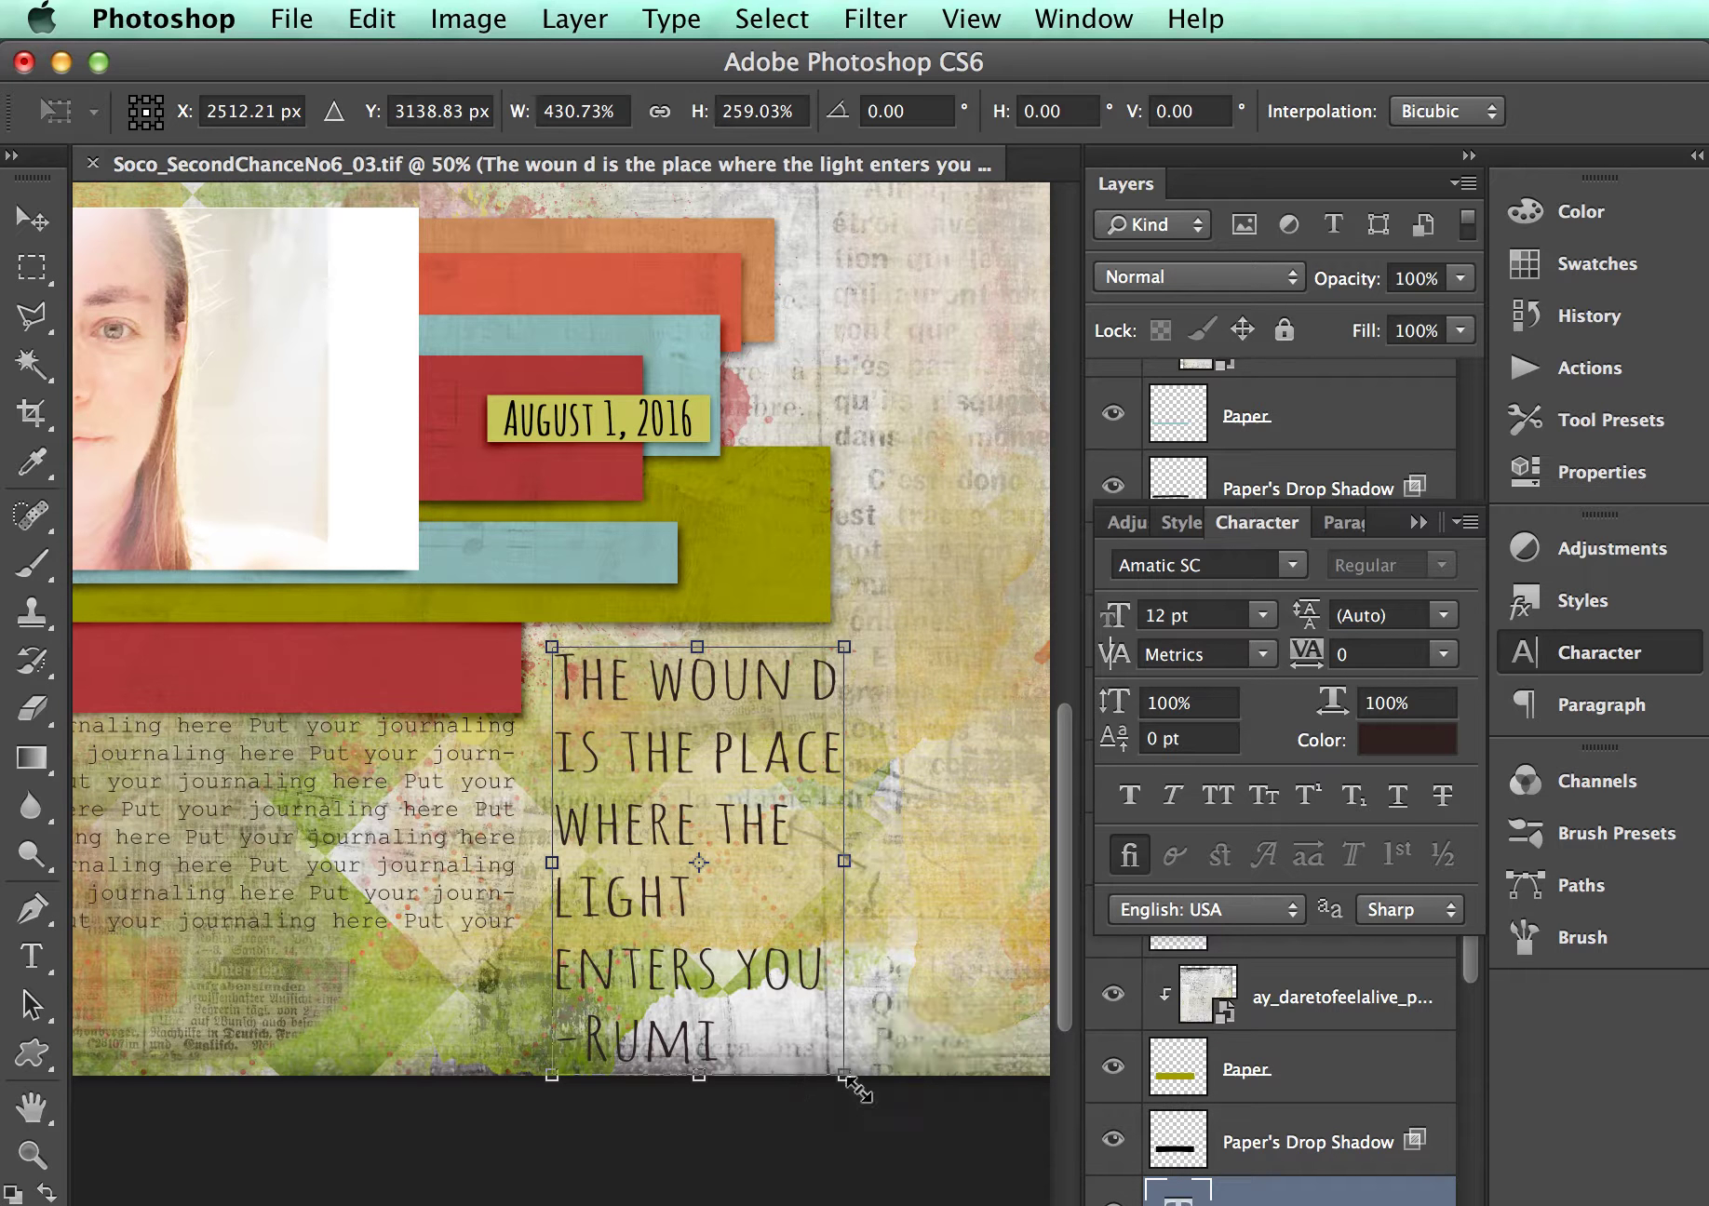
{"action": "left_click_drag", "start_coordinate": [552, 646], "coordinate": [522, 617]}
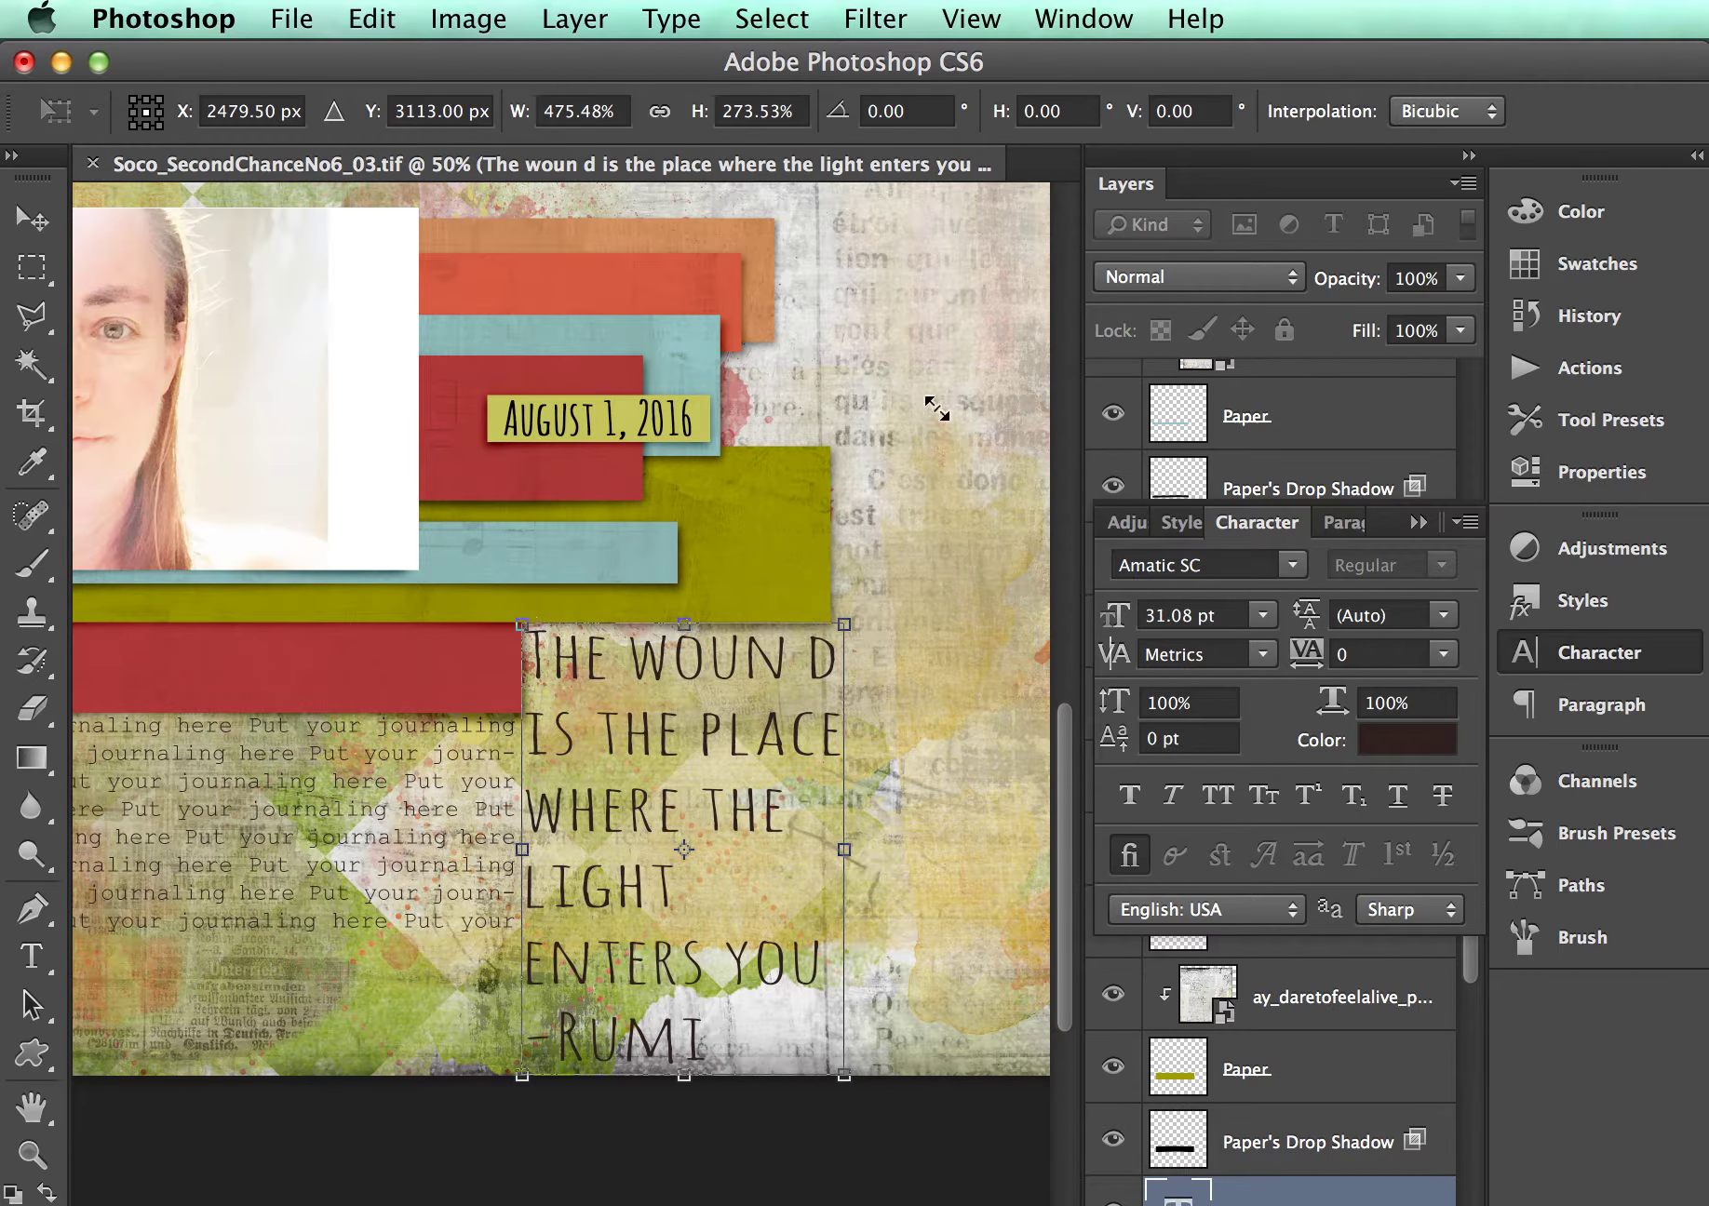
{"action": "key", "text": "Return"}
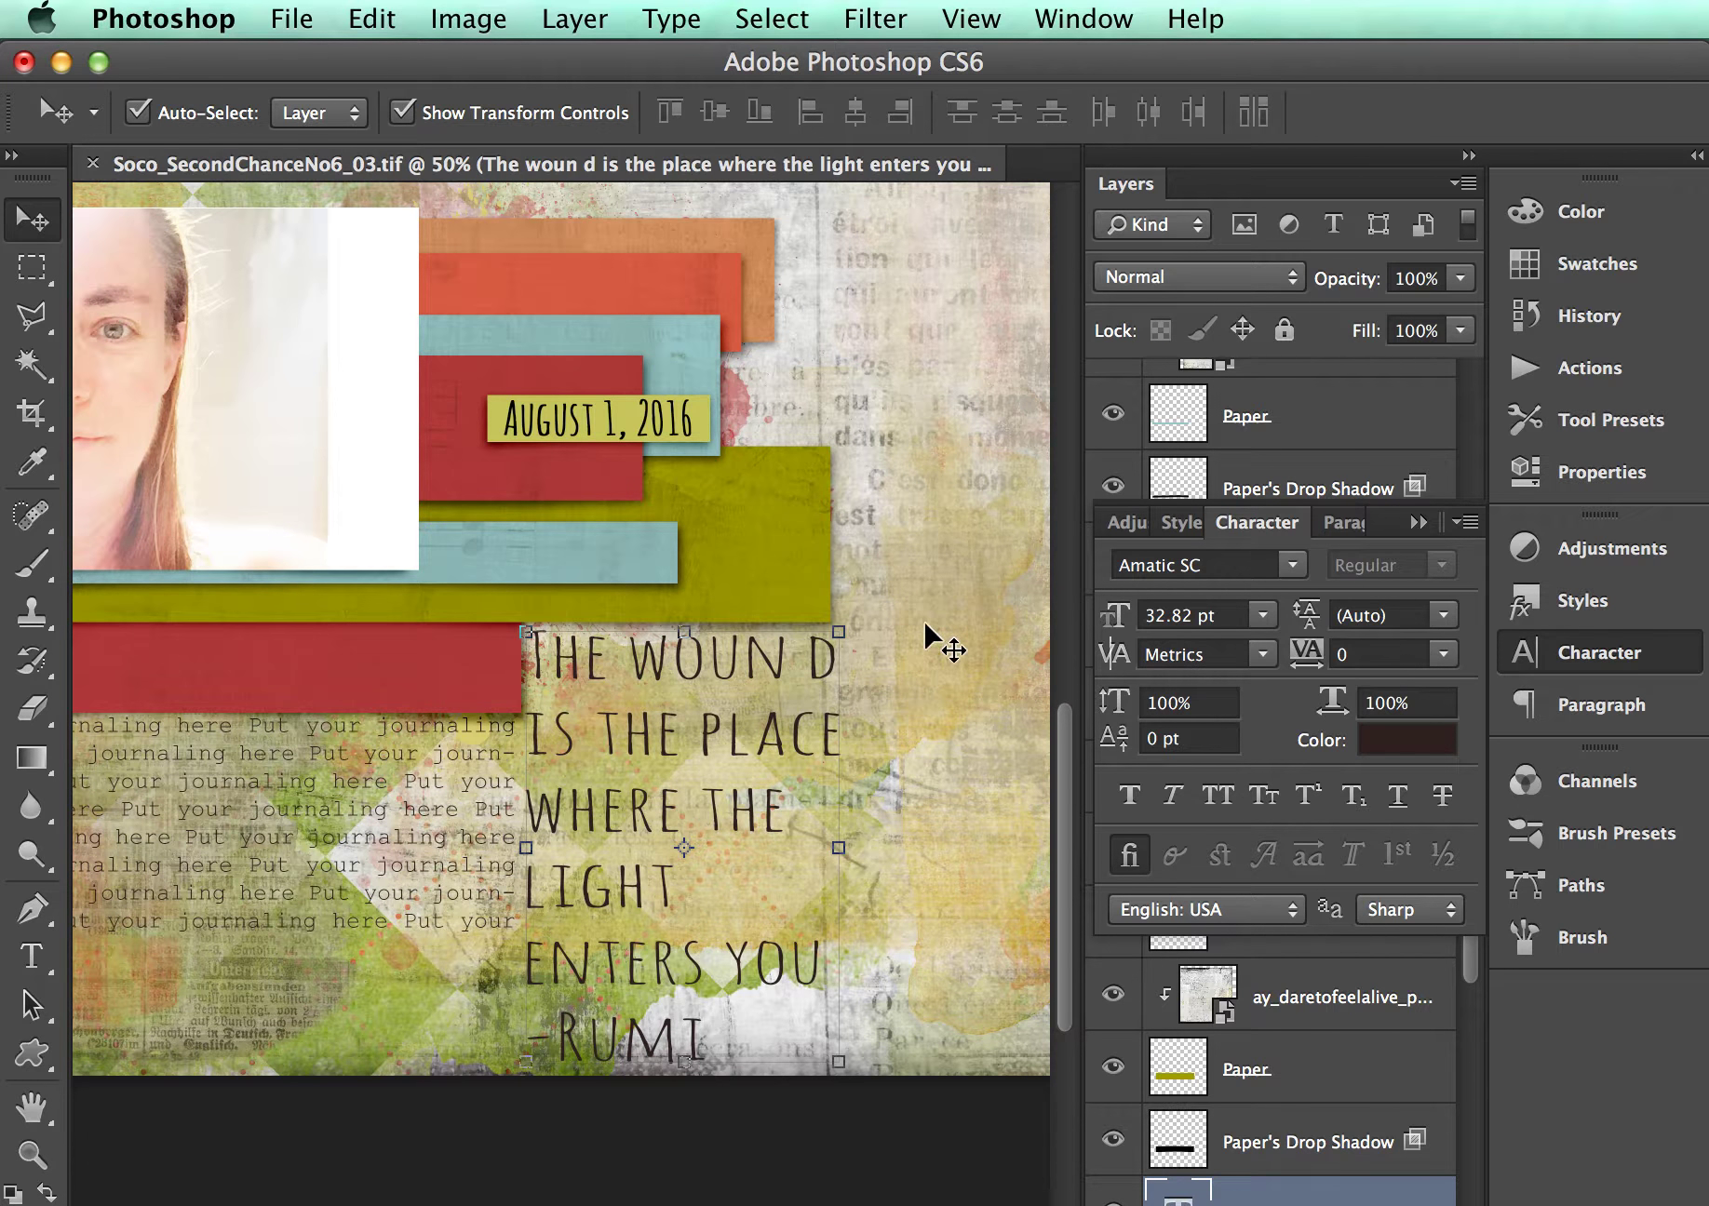
{"action": "left_click", "coordinate": [31, 956]}
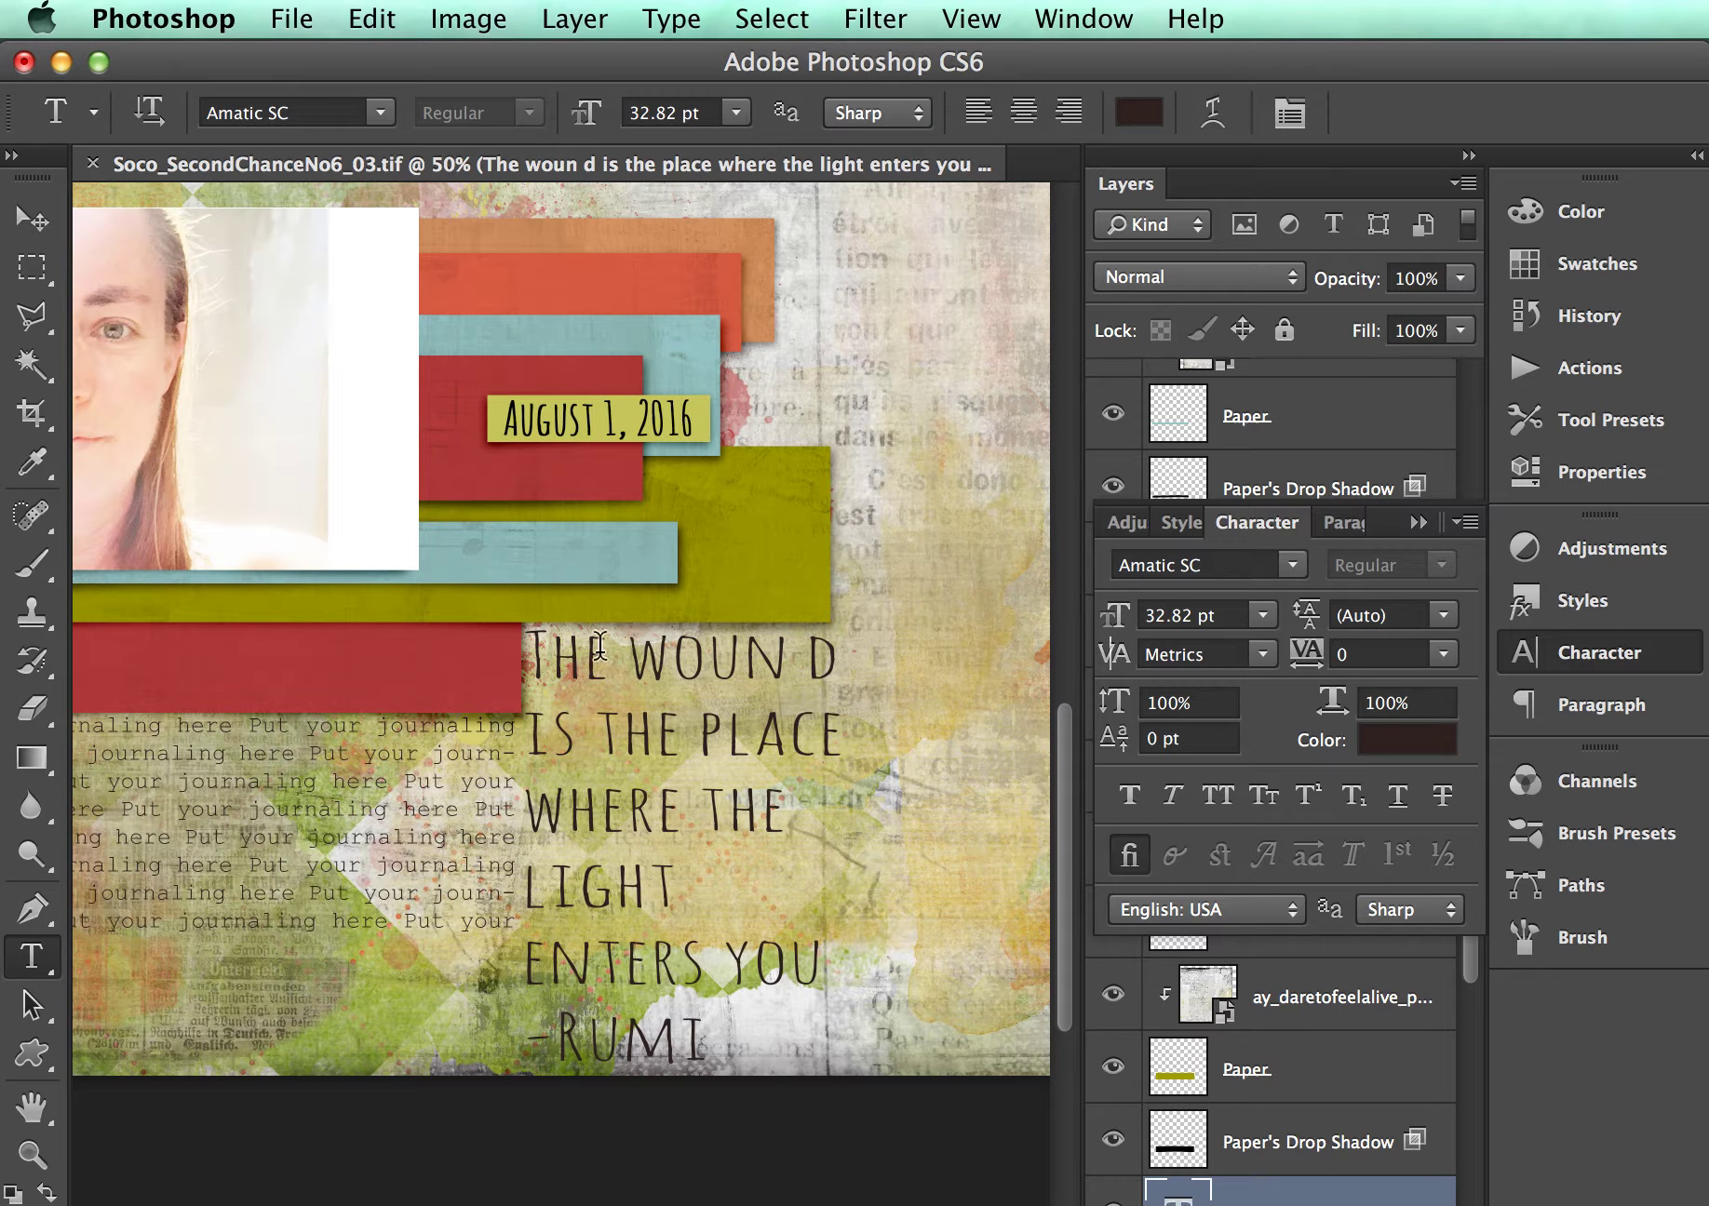
- Make the word LIGHT in the quote much larger than the other lines
{"action": "left_click_drag", "start_coordinate": [535, 647], "coordinate": [910, 1011]}
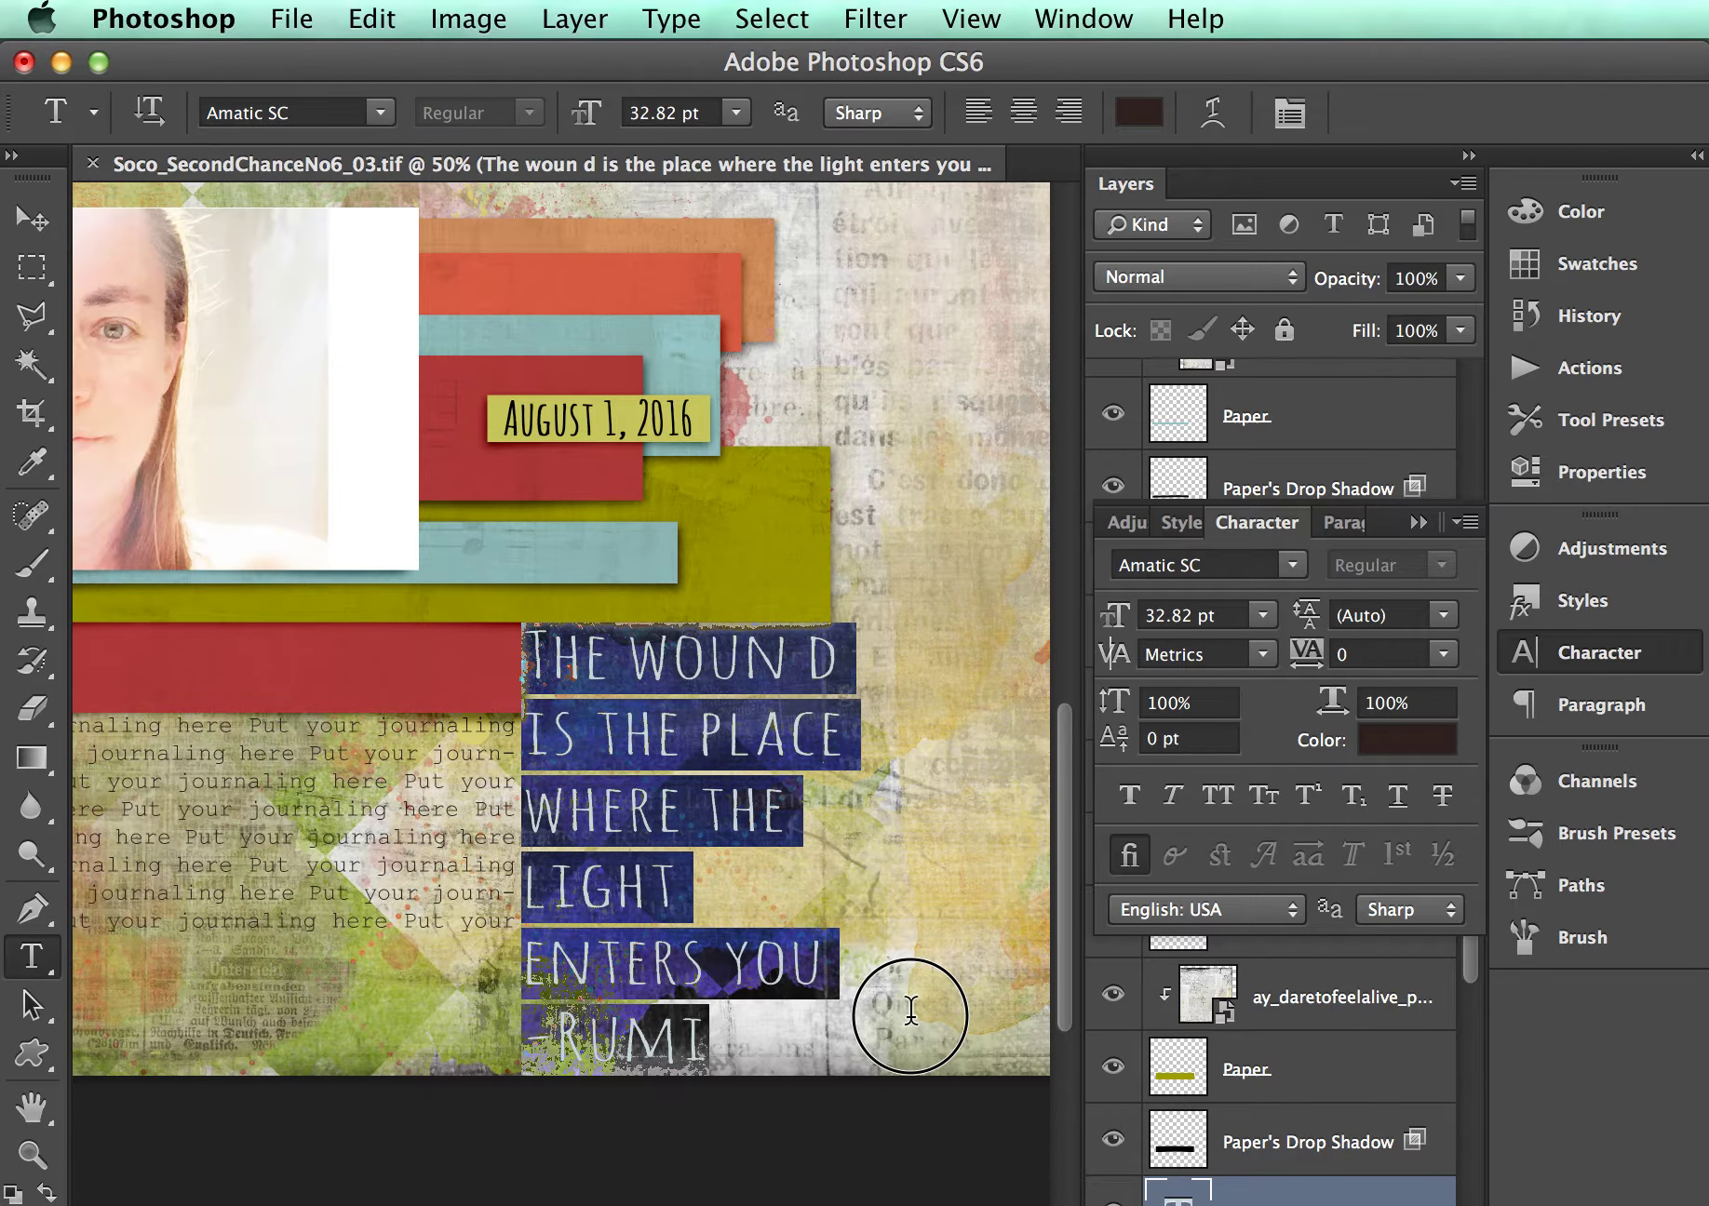
{"action": "left_click", "coordinate": [910, 1012]}
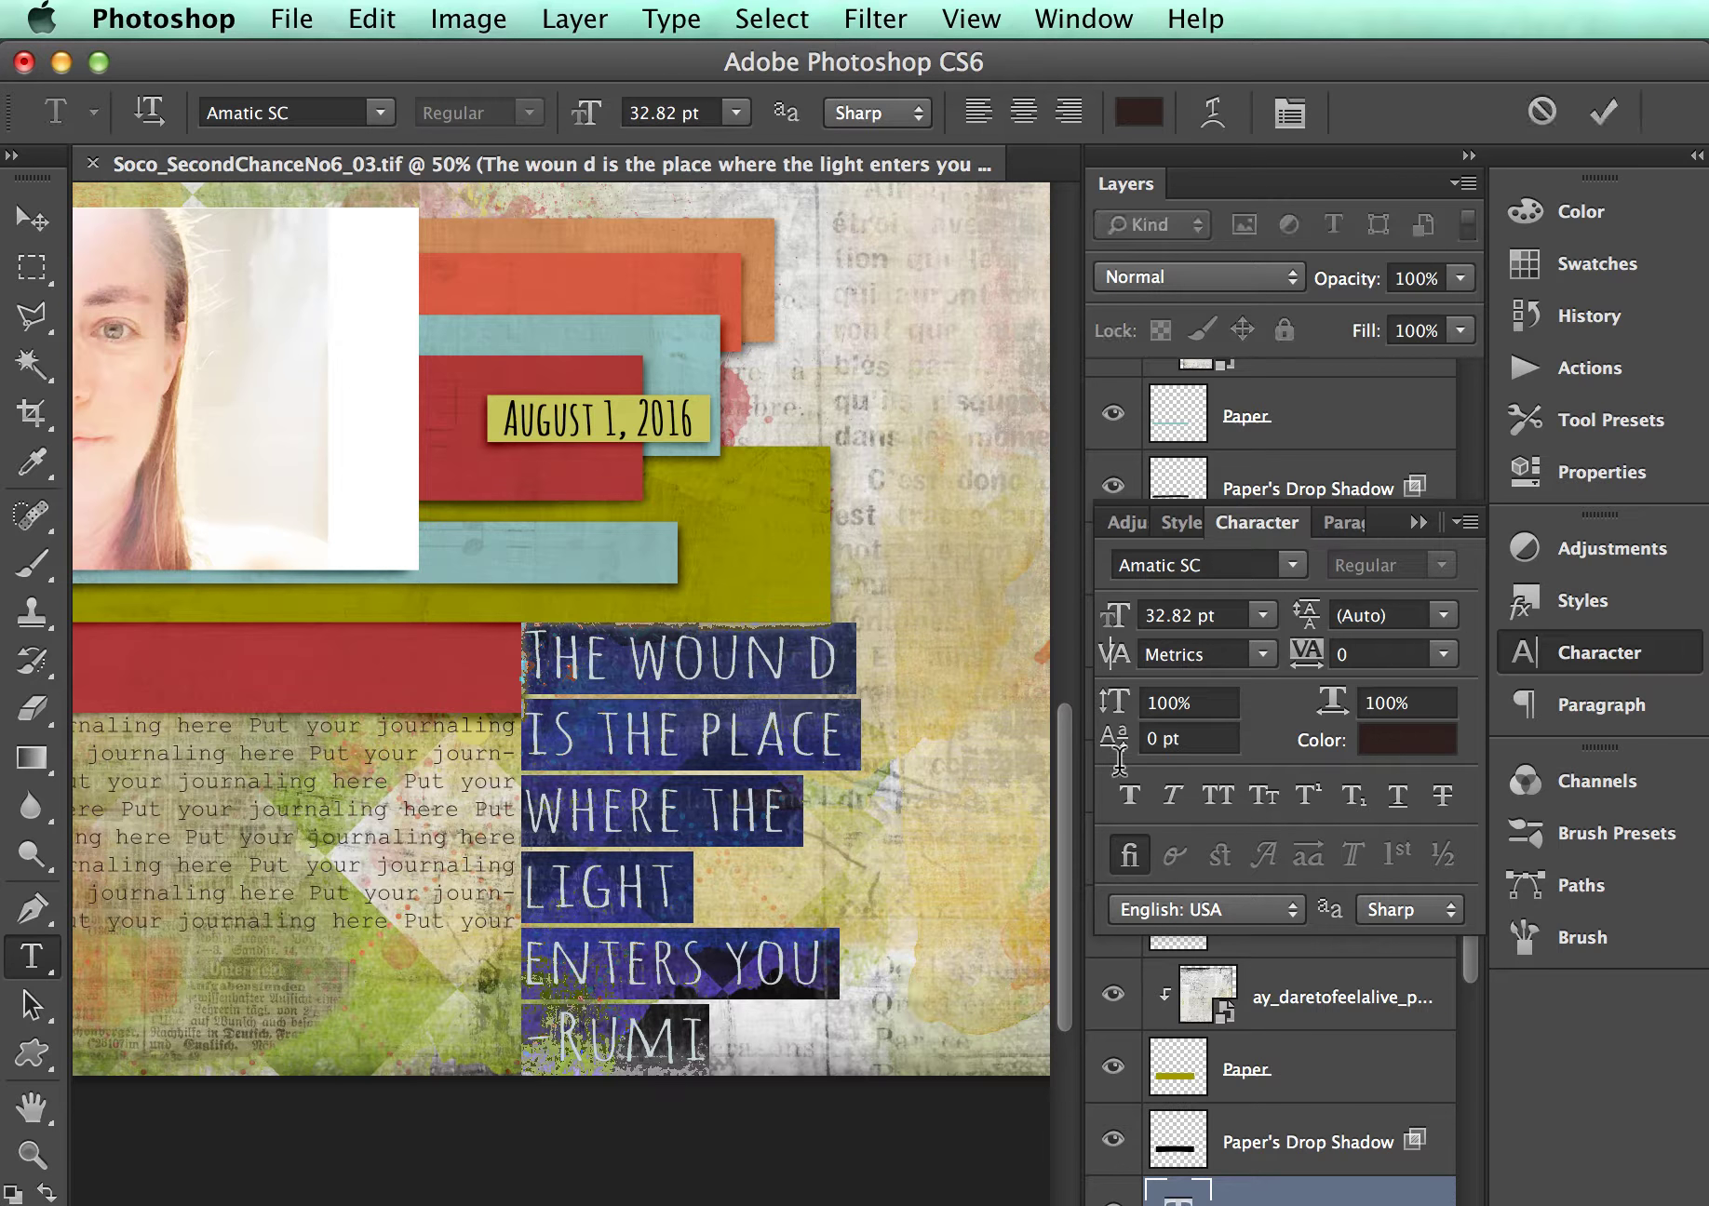
{"action": "left_click", "coordinate": [722, 894]}
{"action": "left_click_drag", "start_coordinate": [523, 884], "coordinate": [712, 884]}
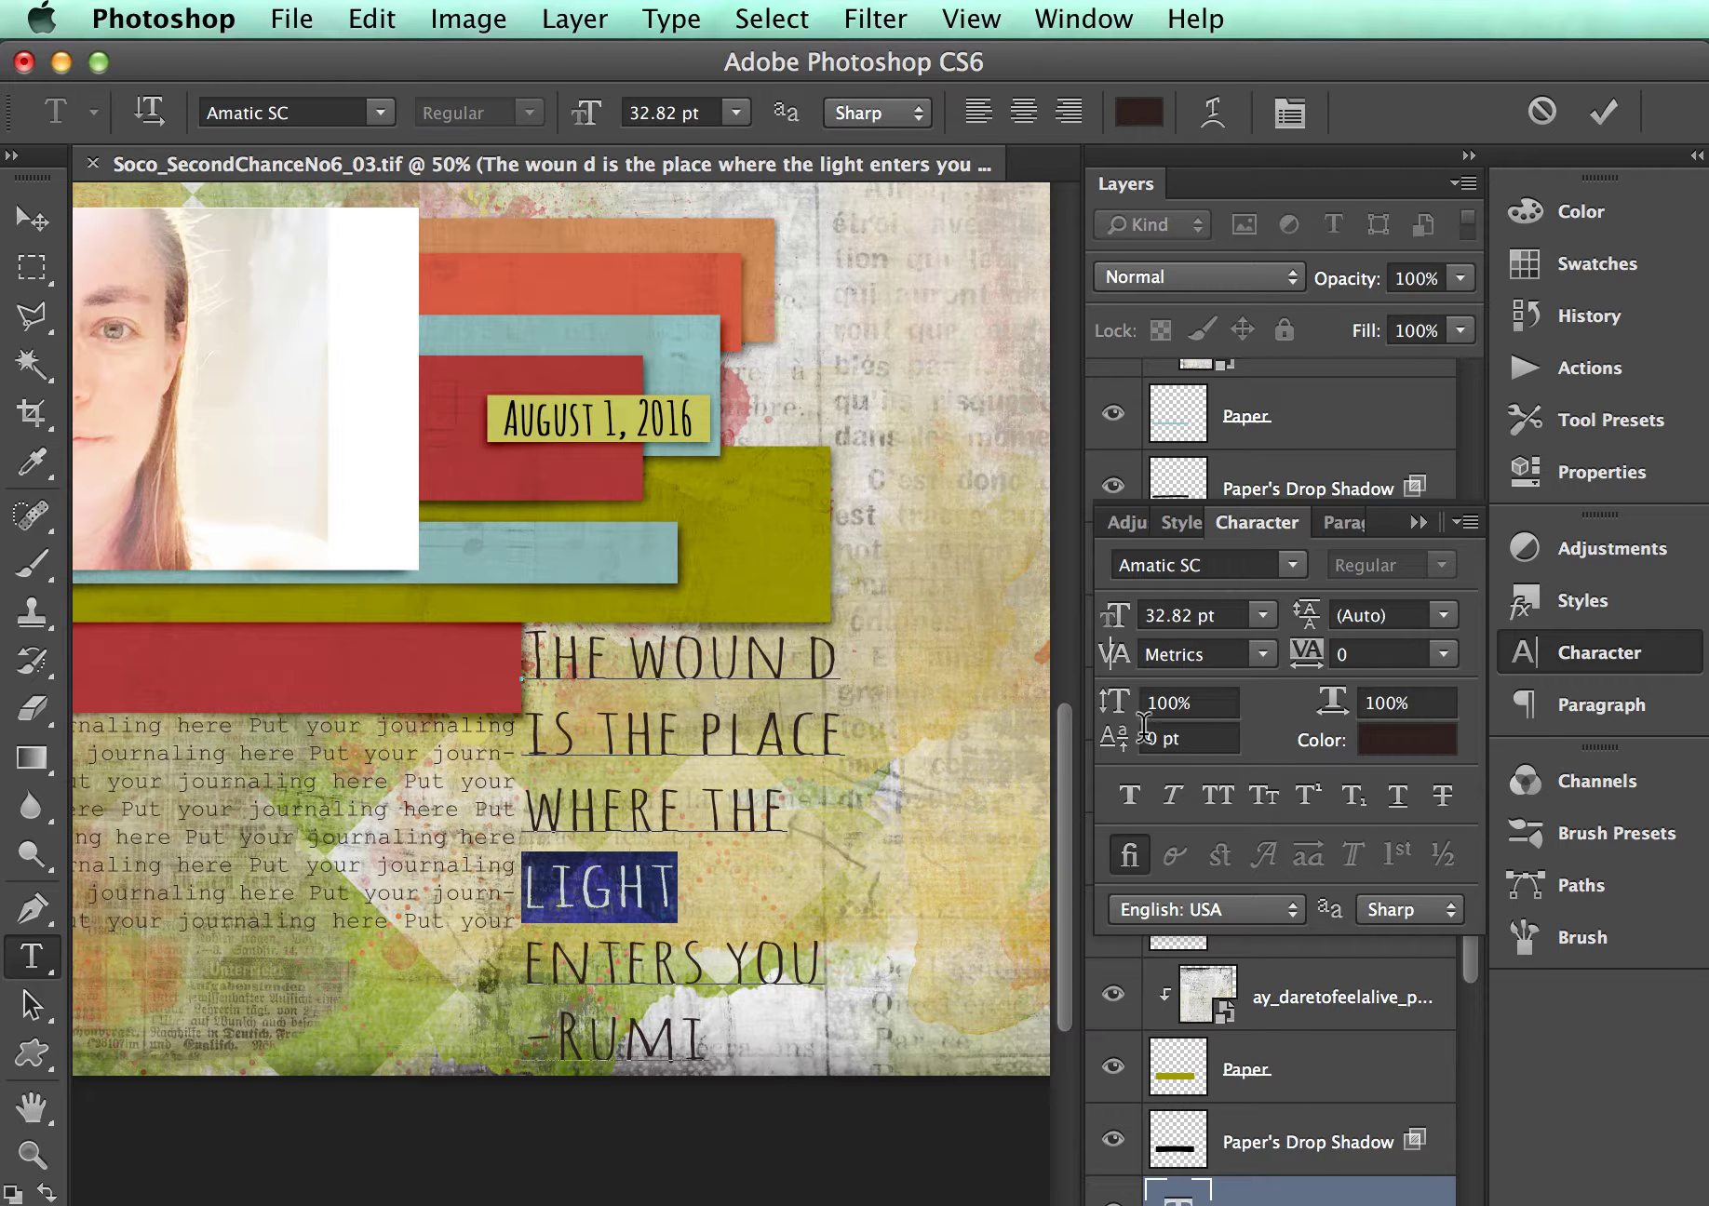
{"action": "left_click_drag", "start_coordinate": [1112, 616], "coordinate": [1171, 630]}
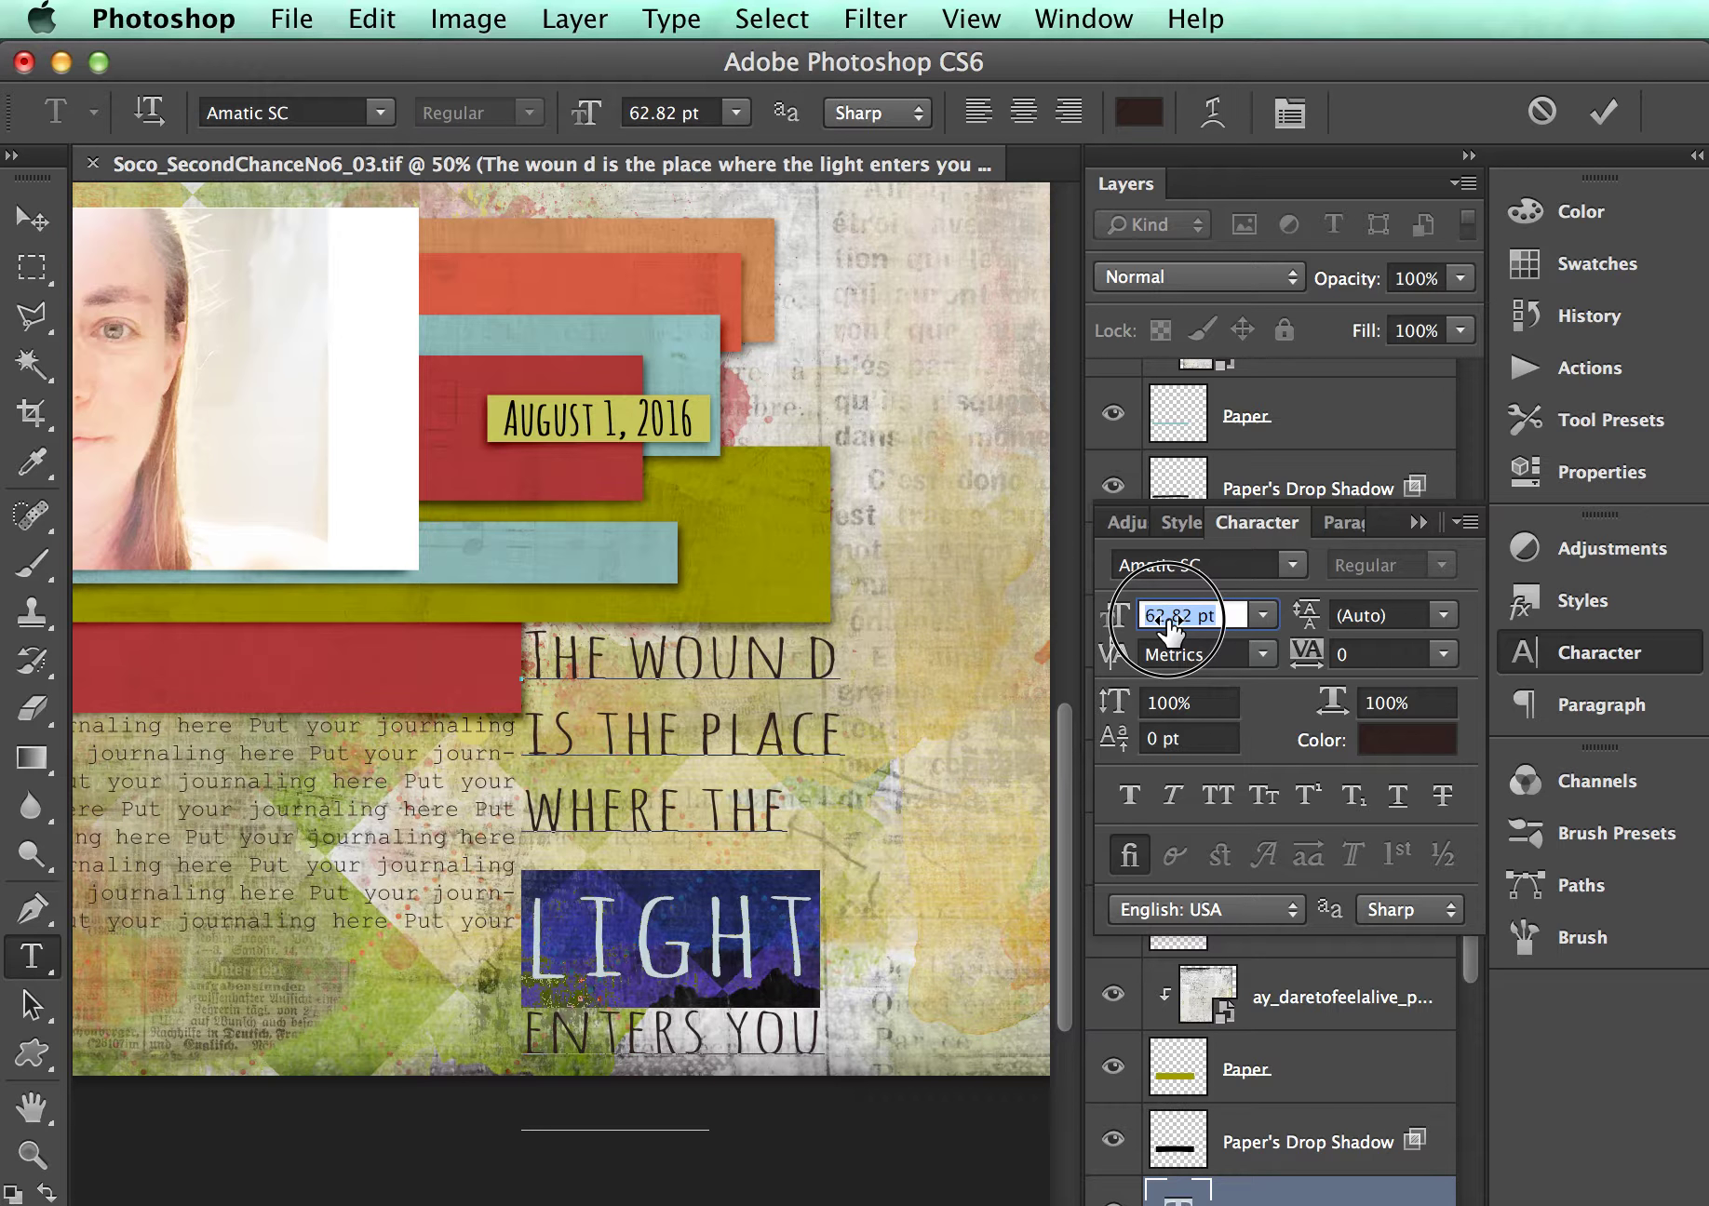
{"action": "key", "text": "Up"}
{"action": "key", "text": "Up"}
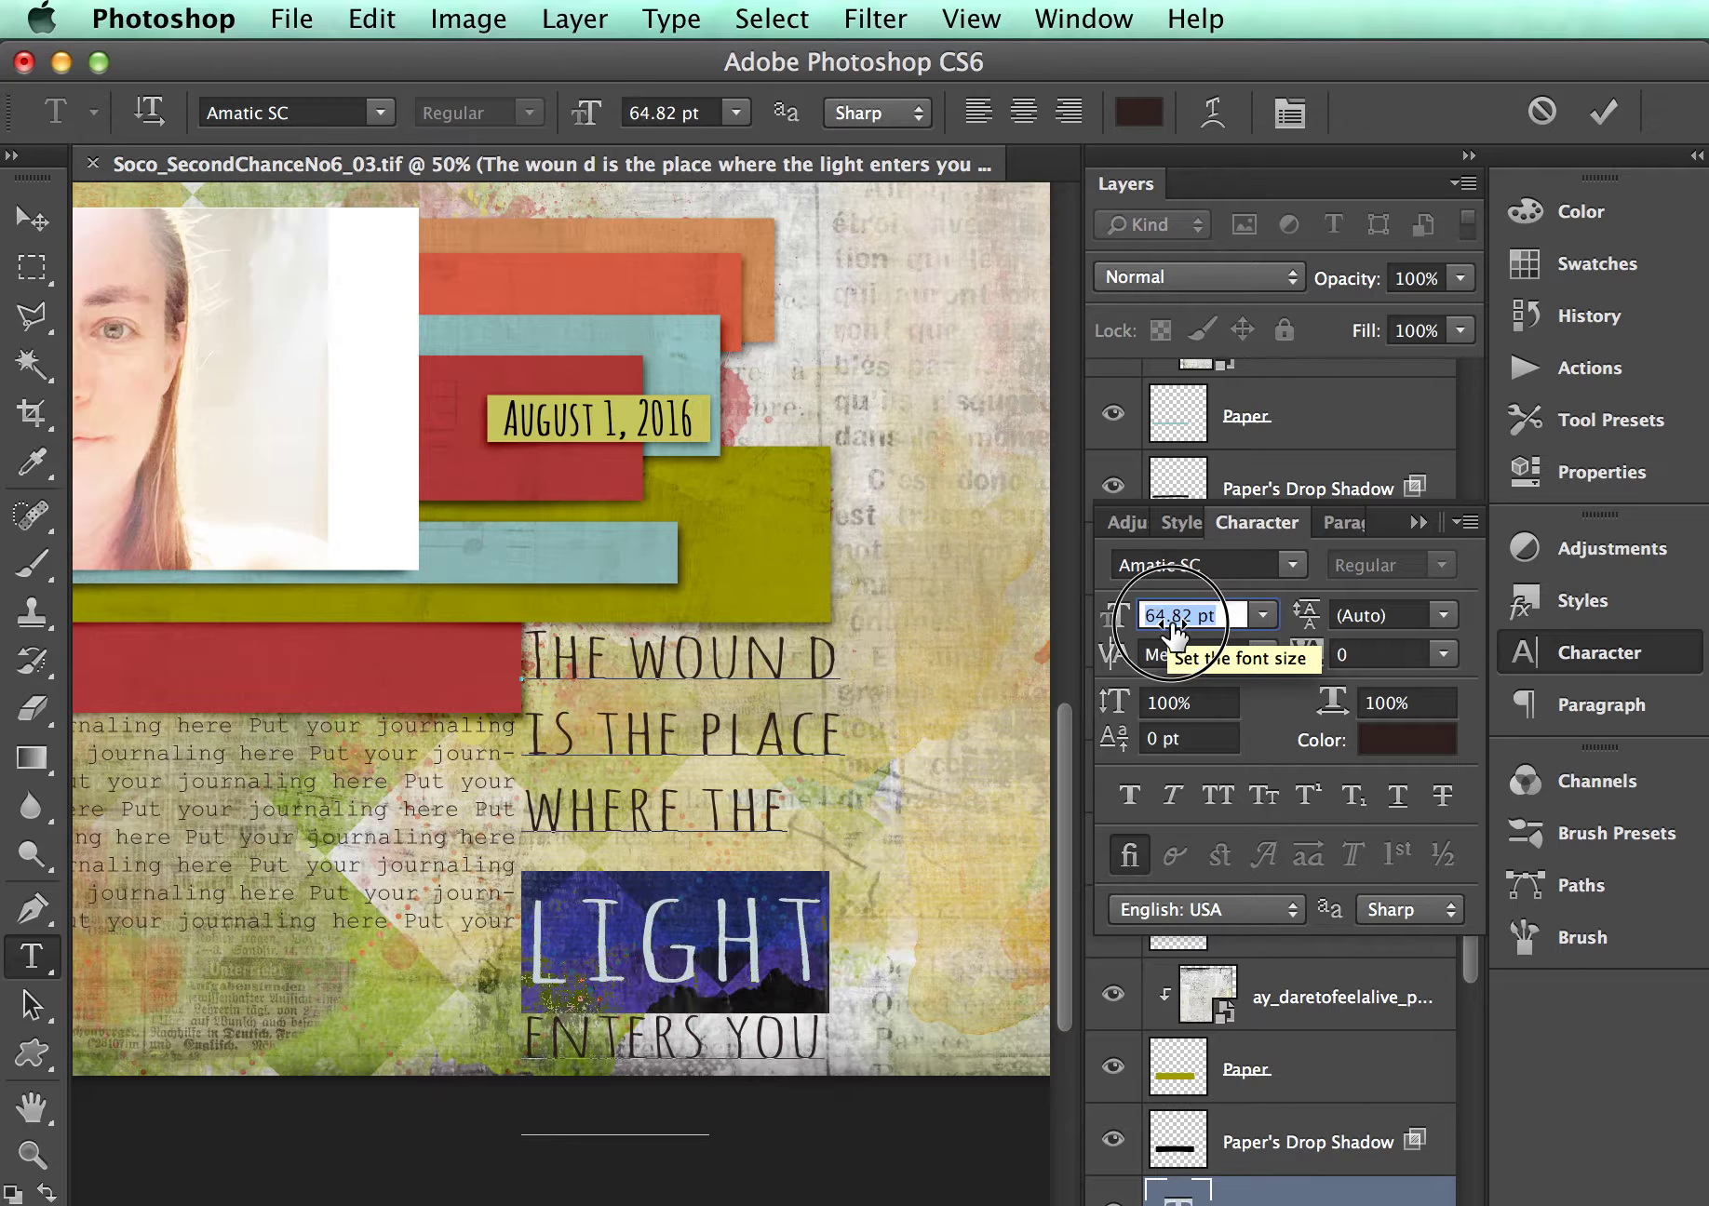
{"action": "key", "text": "Return"}
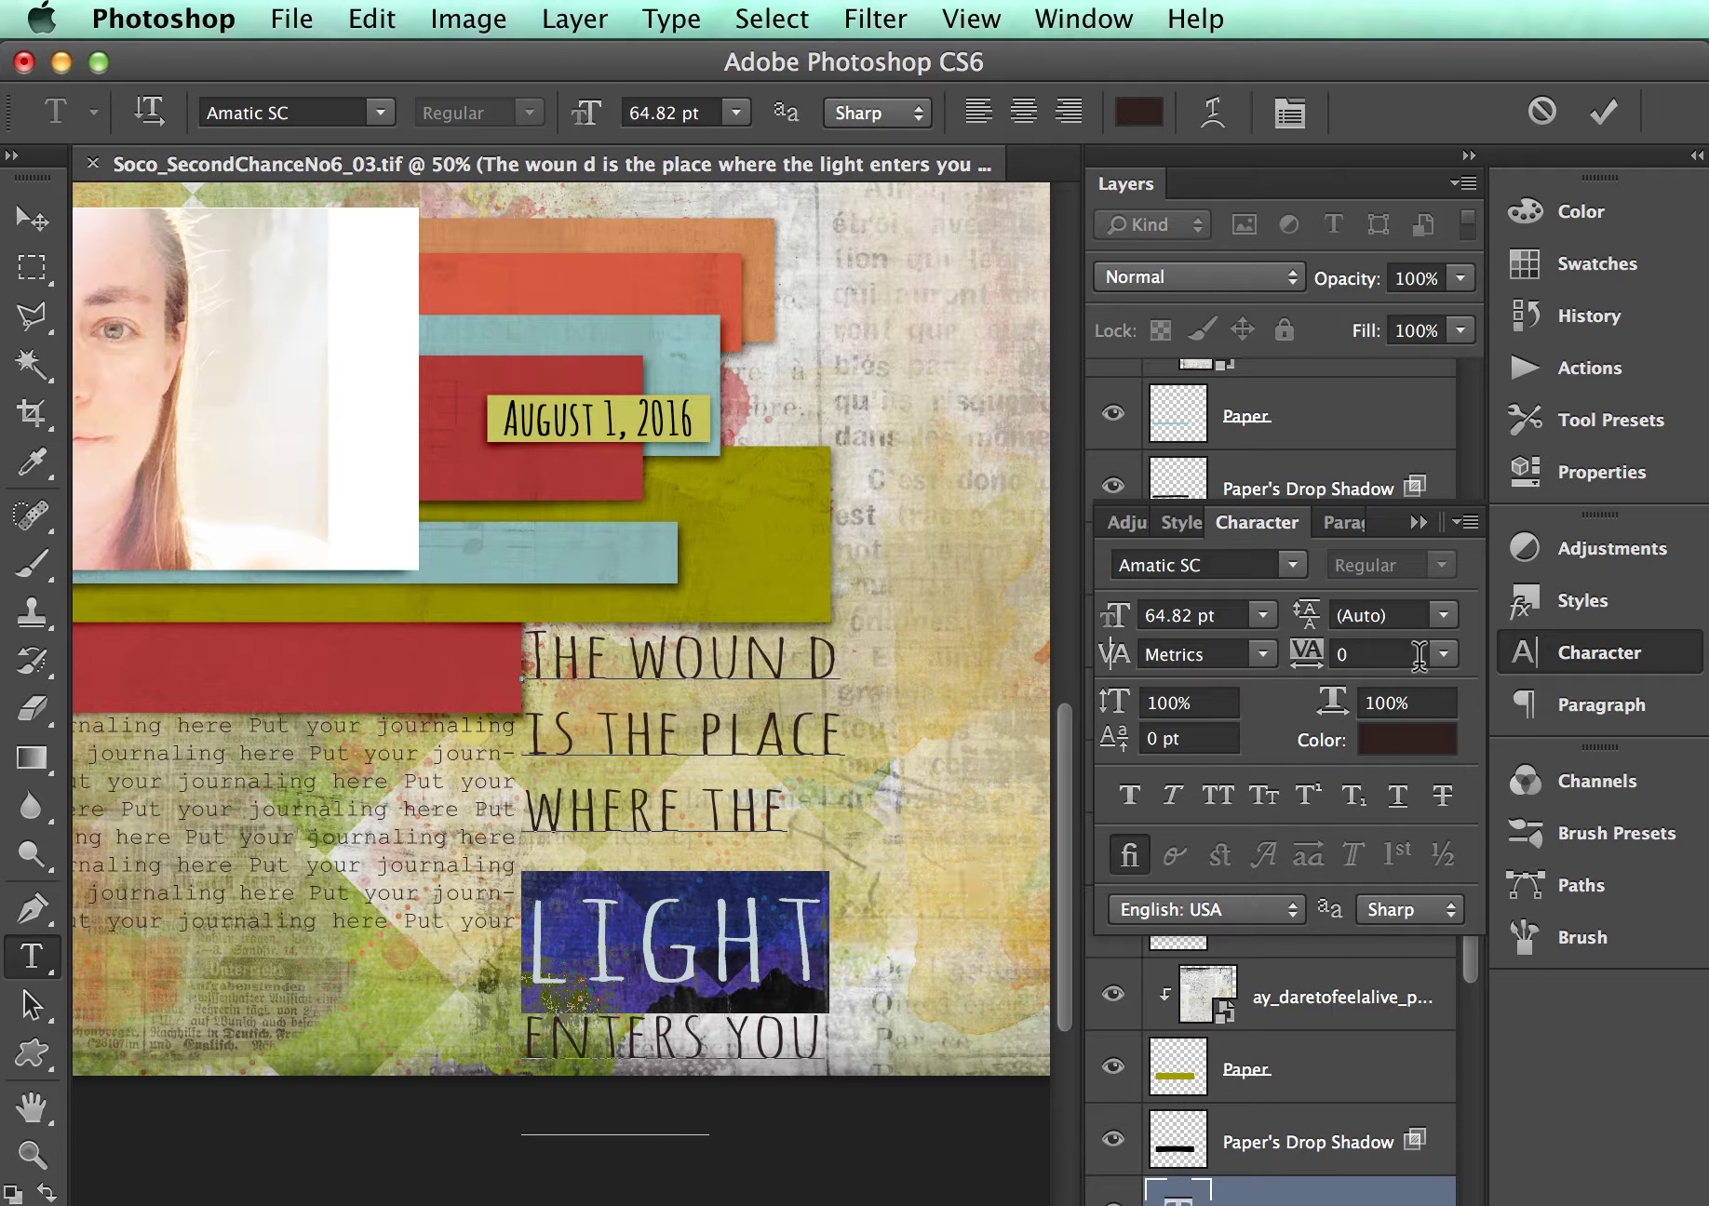
- Tighten the leading around LIGHT and pull the ENTERS YOU and -RUMI lines closer, tracking at 0
{"action": "left_click_drag", "start_coordinate": [1308, 613], "coordinate": [1401, 612]}
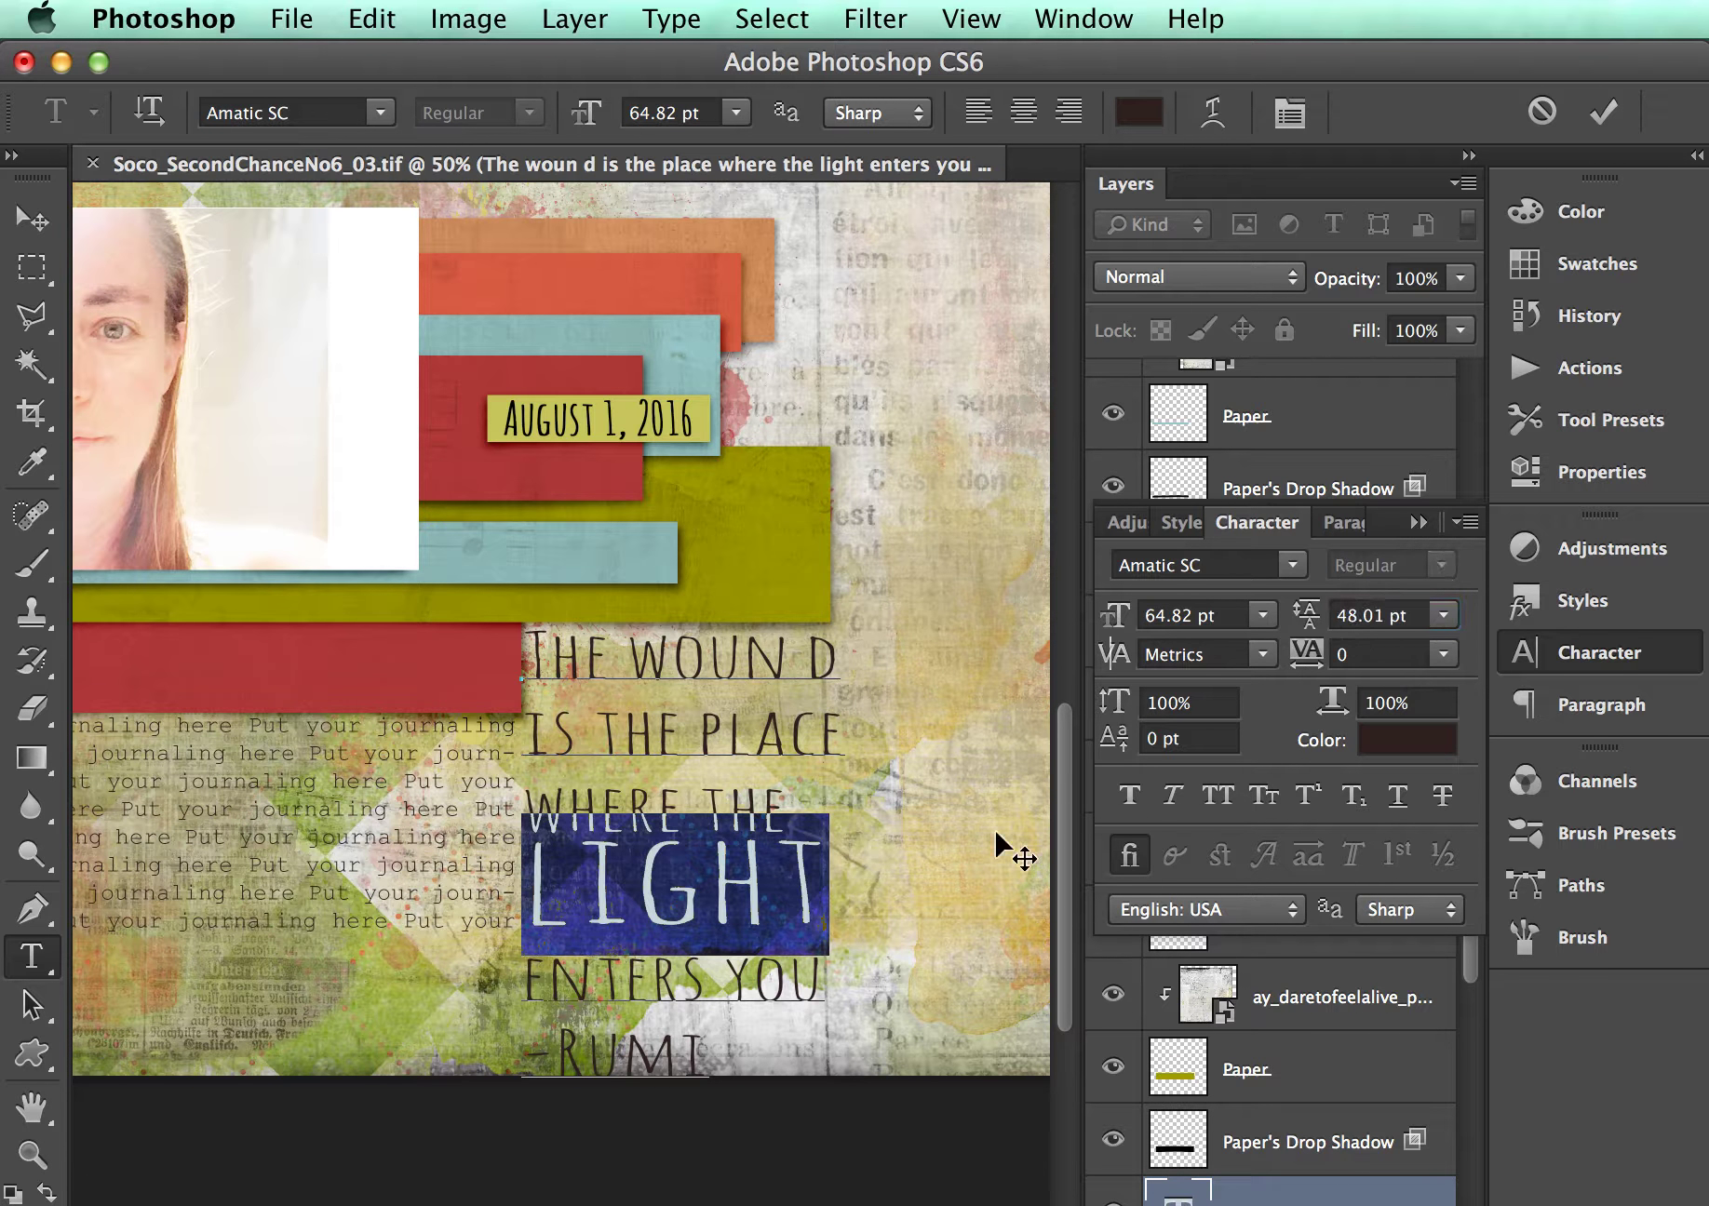
{"action": "left_click", "coordinate": [827, 1010]}
{"action": "left_click_drag", "start_coordinate": [743, 1061], "coordinate": [526, 977]}
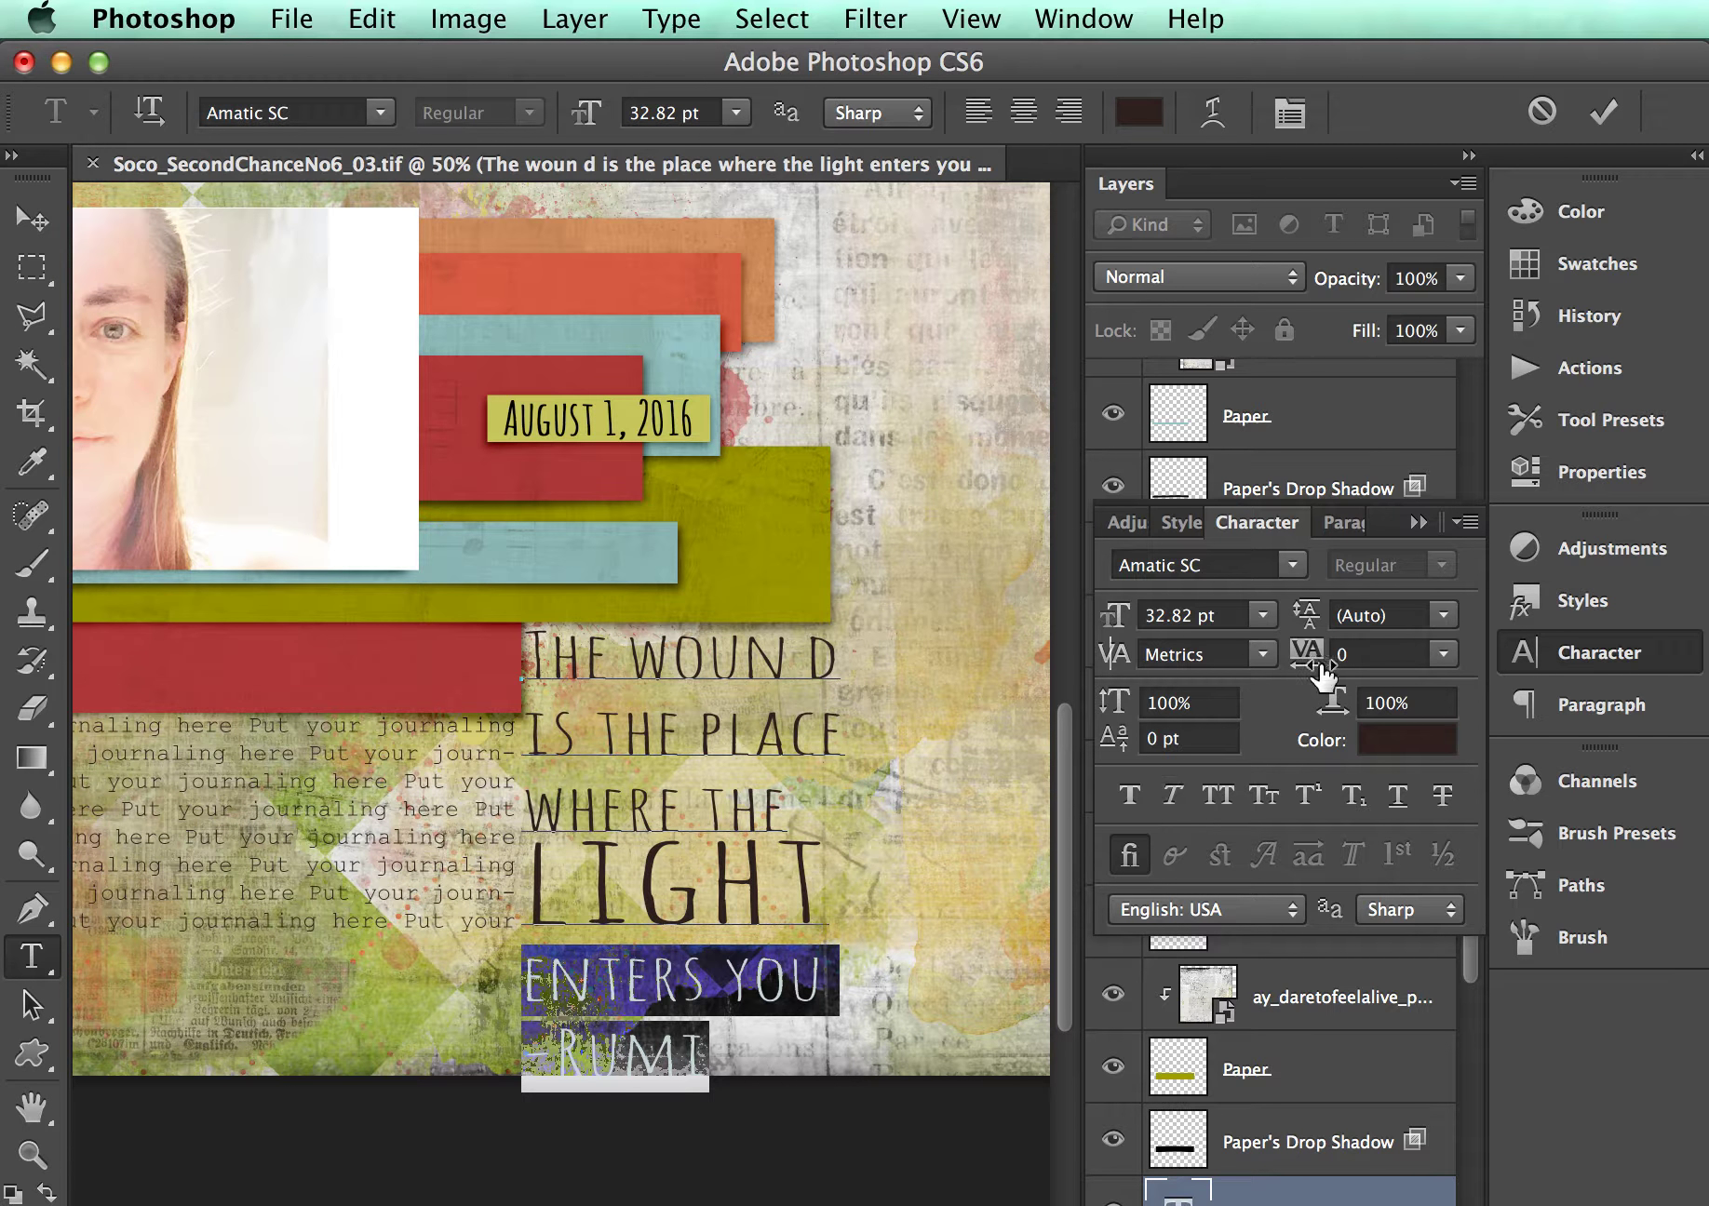
{"action": "left_click_drag", "start_coordinate": [1313, 666], "coordinate": [1324, 661]}
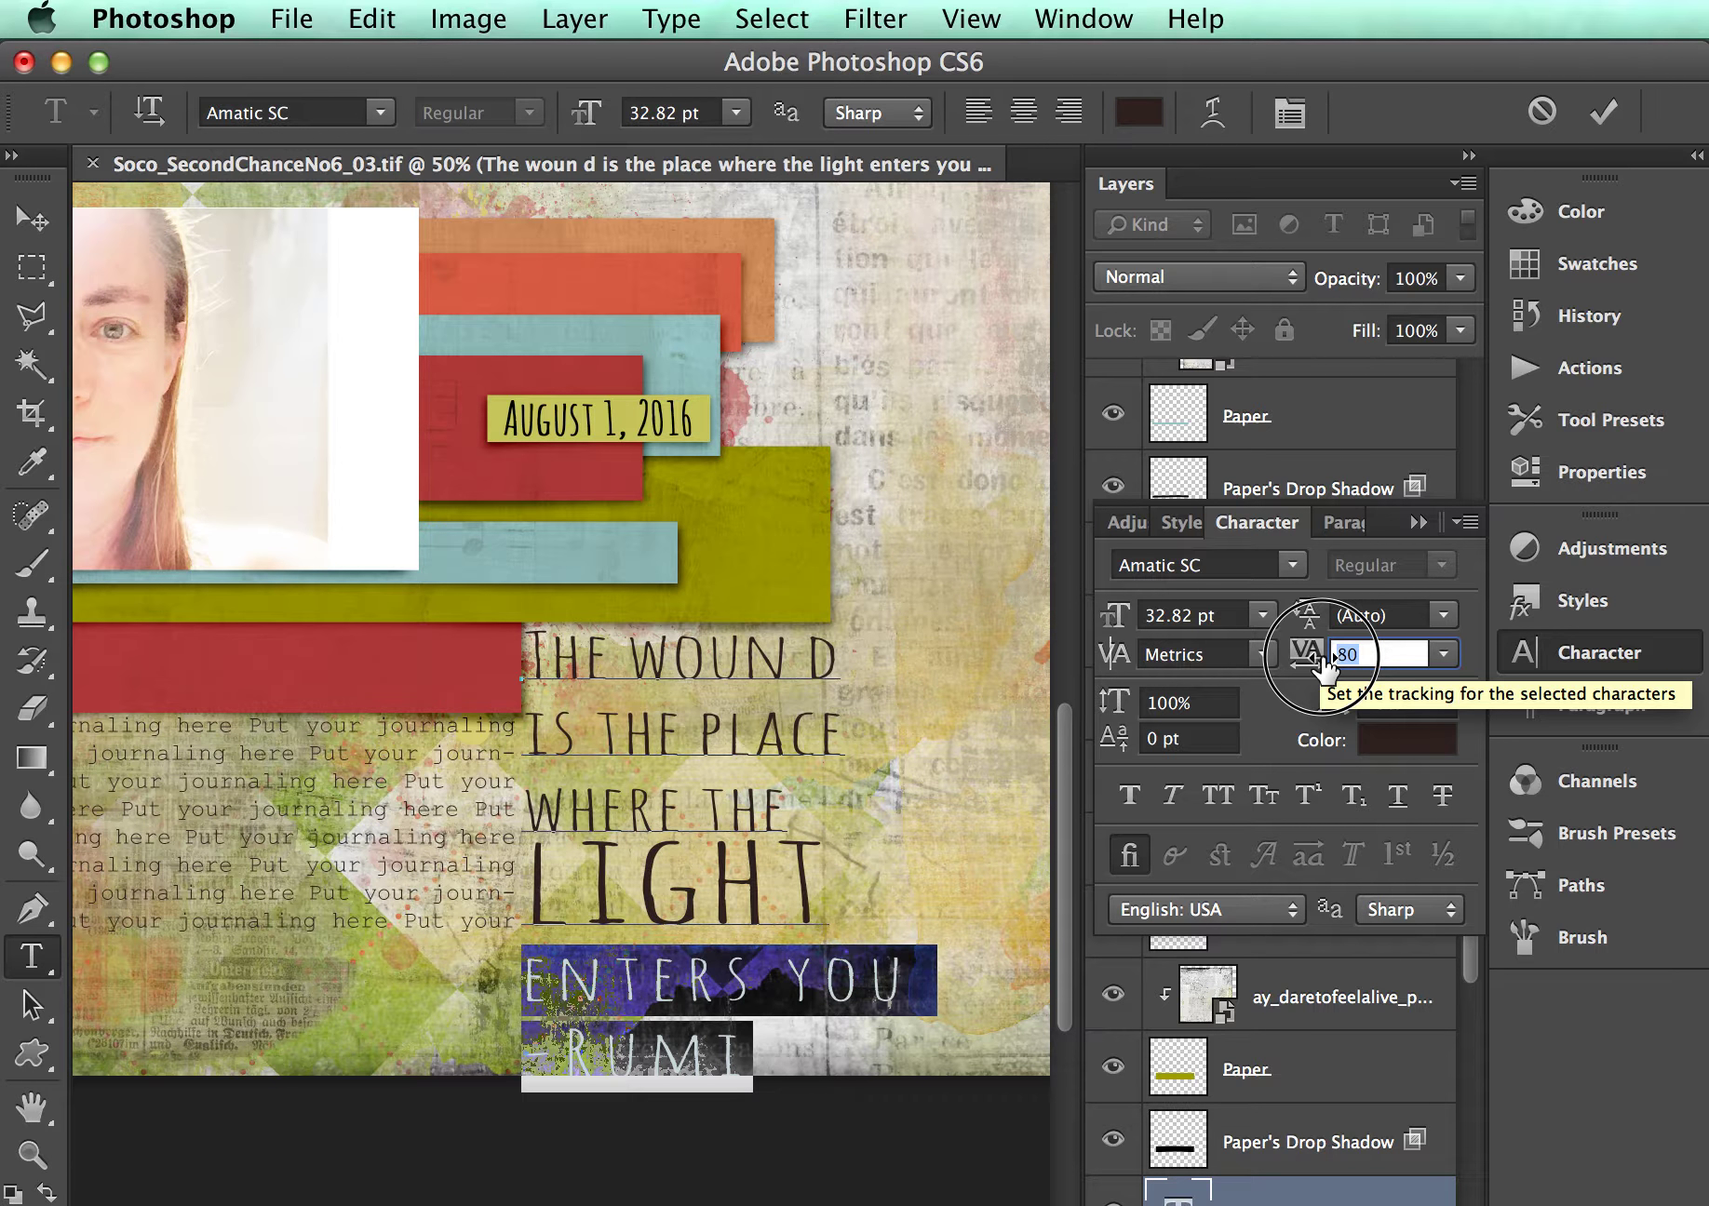
{"action": "key", "text": "Down"}
{"action": "key", "text": "Down"}
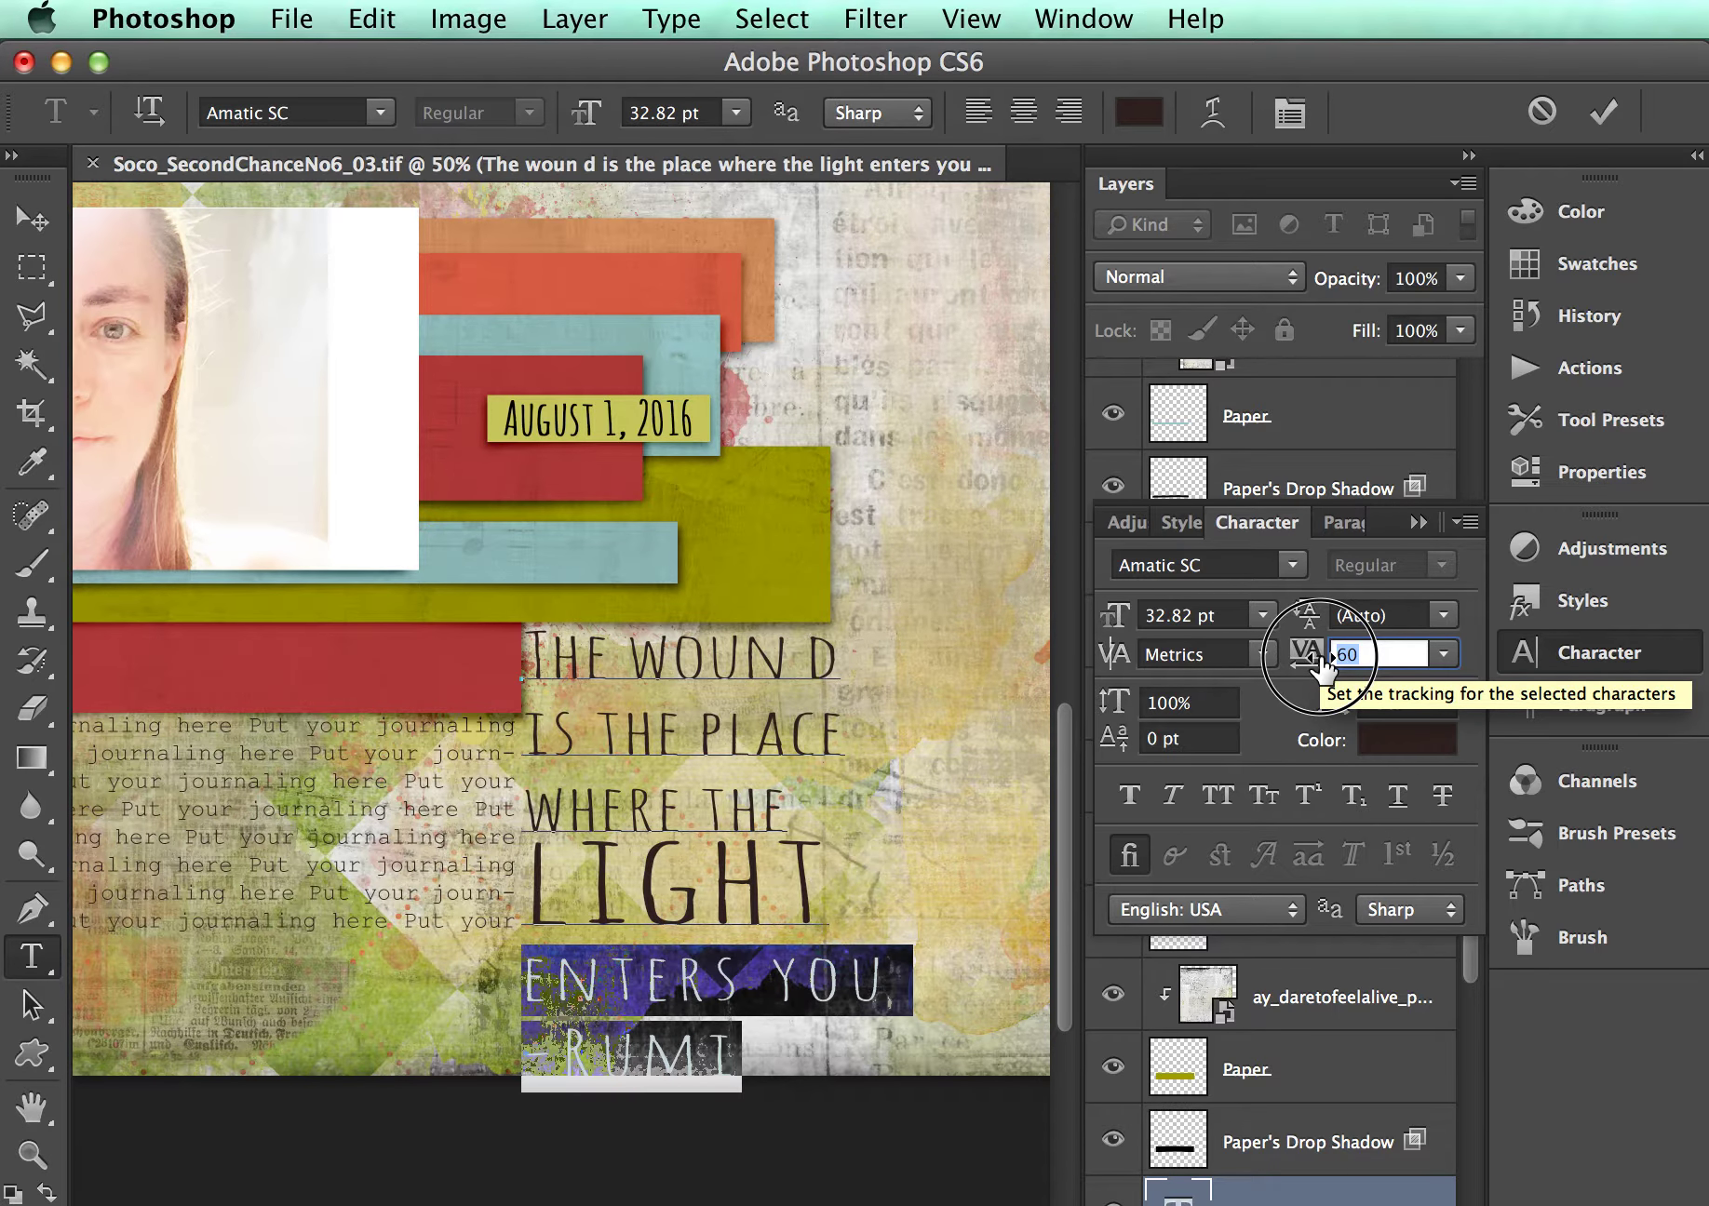
{"action": "left_click_drag", "start_coordinate": [1322, 659], "coordinate": [1317, 663]}
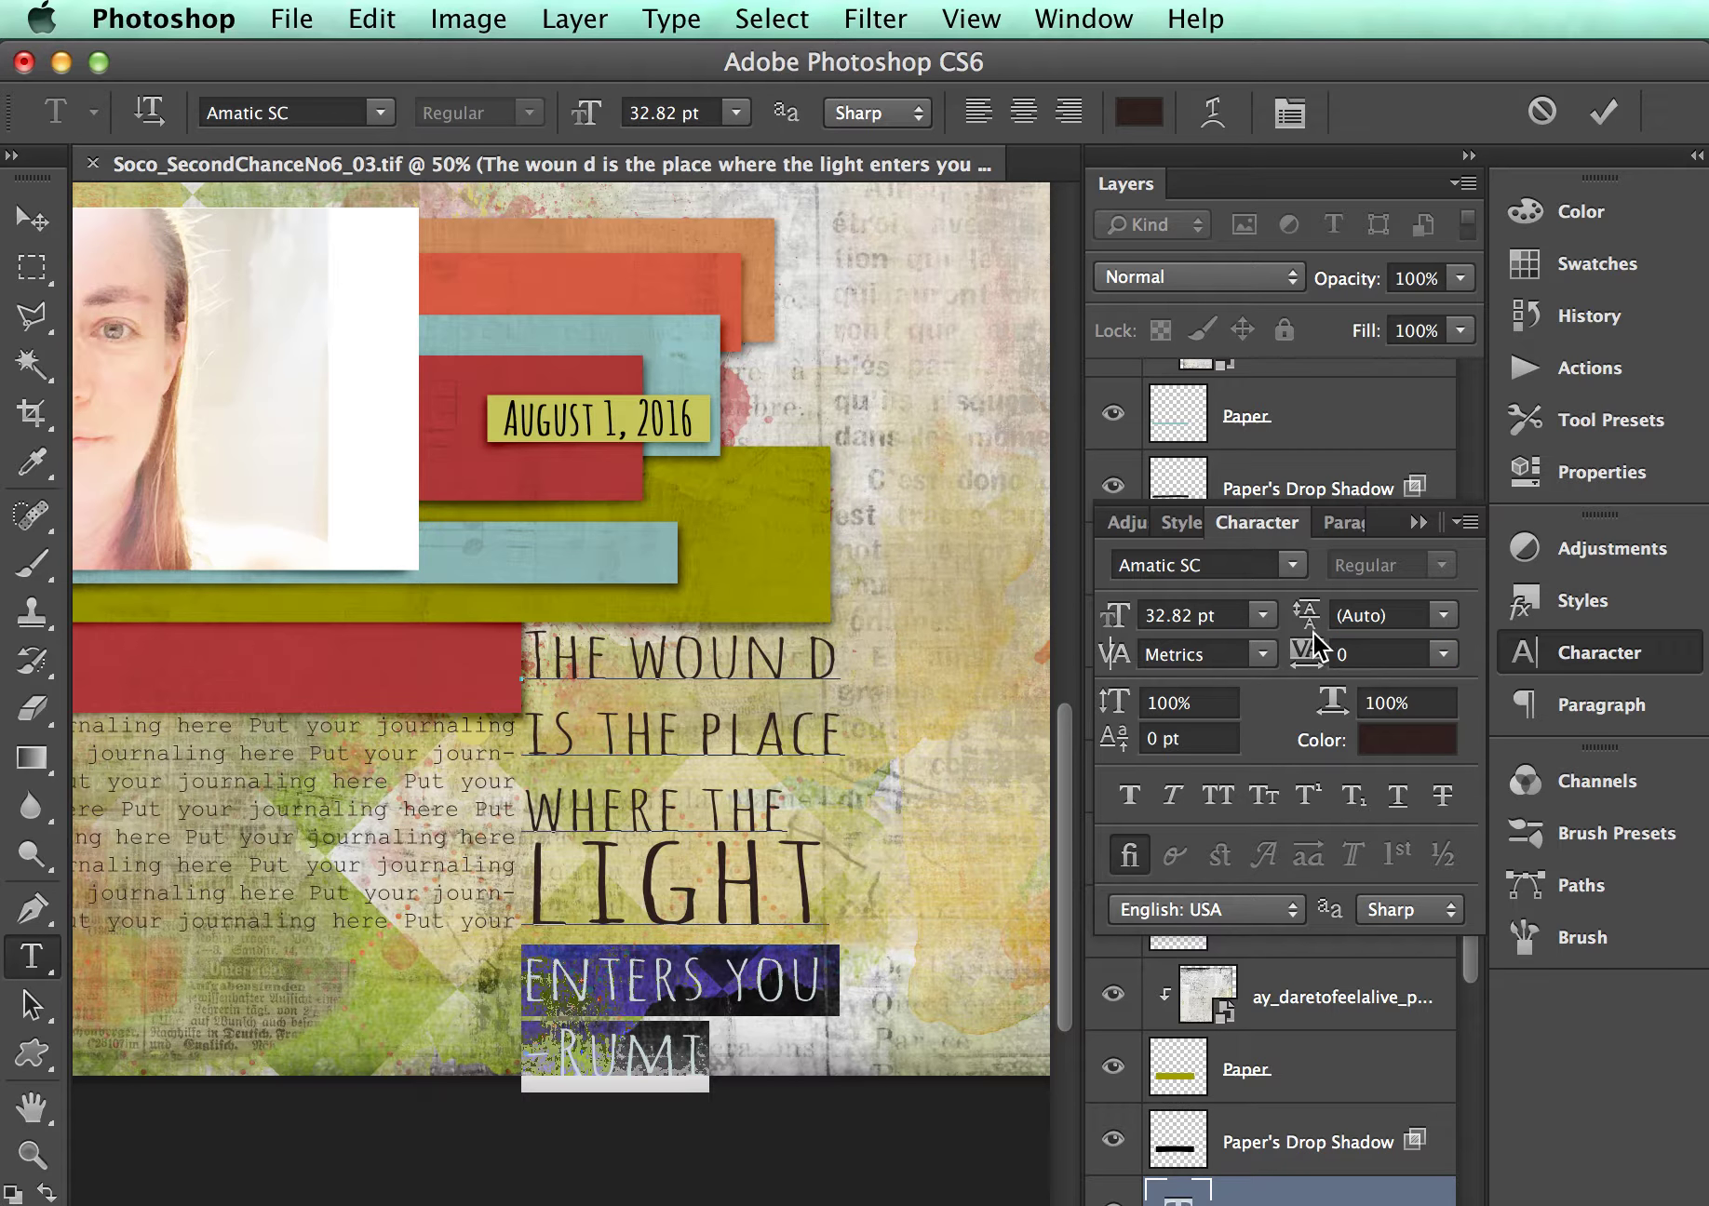
{"action": "left_click_drag", "start_coordinate": [1308, 618], "coordinate": [1354, 642]}
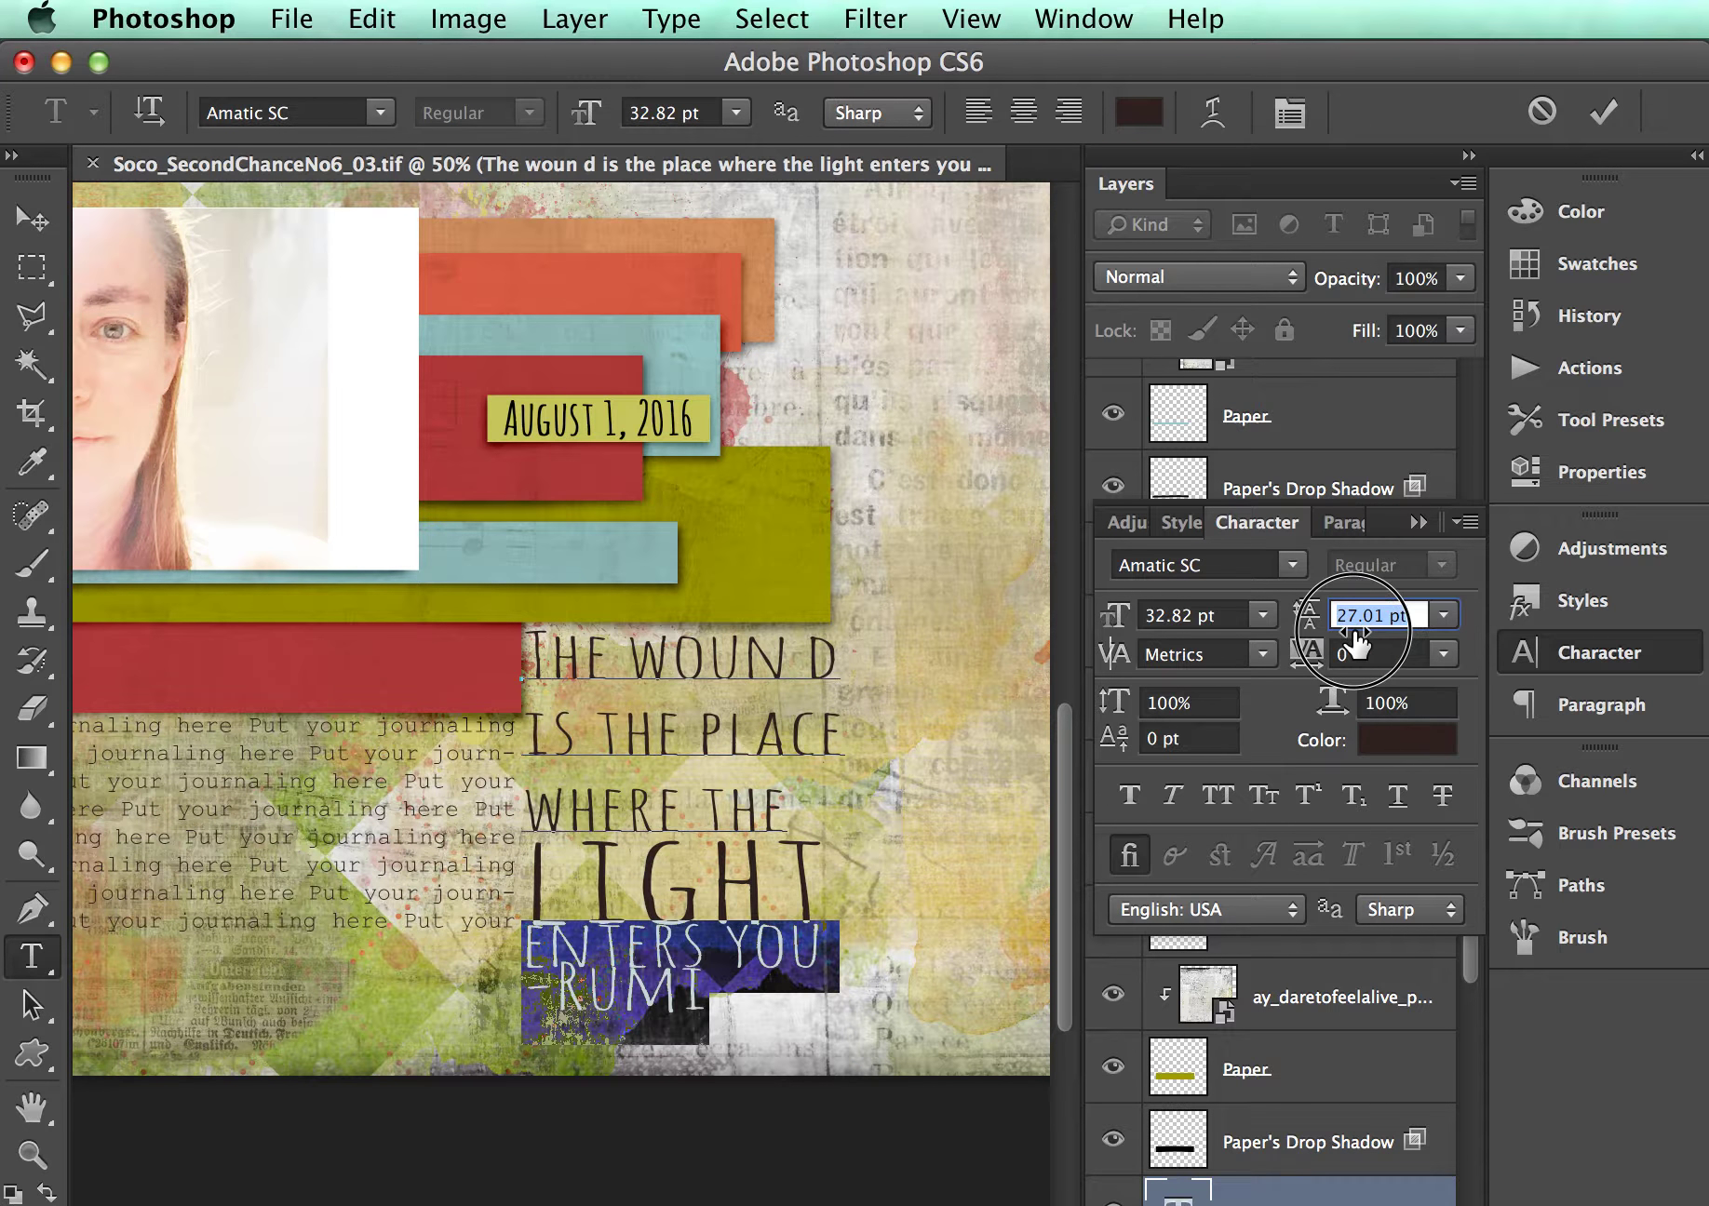
- Tighten the leading of the IS THE PLACE and WHERE THE lines, then select the whole quote
{"action": "left_click_drag", "start_coordinate": [813, 803], "coordinate": [523, 652]}
{"action": "left_click_drag", "start_coordinate": [1318, 621], "coordinate": [1366, 625]}
{"action": "left_click", "coordinate": [782, 712]}
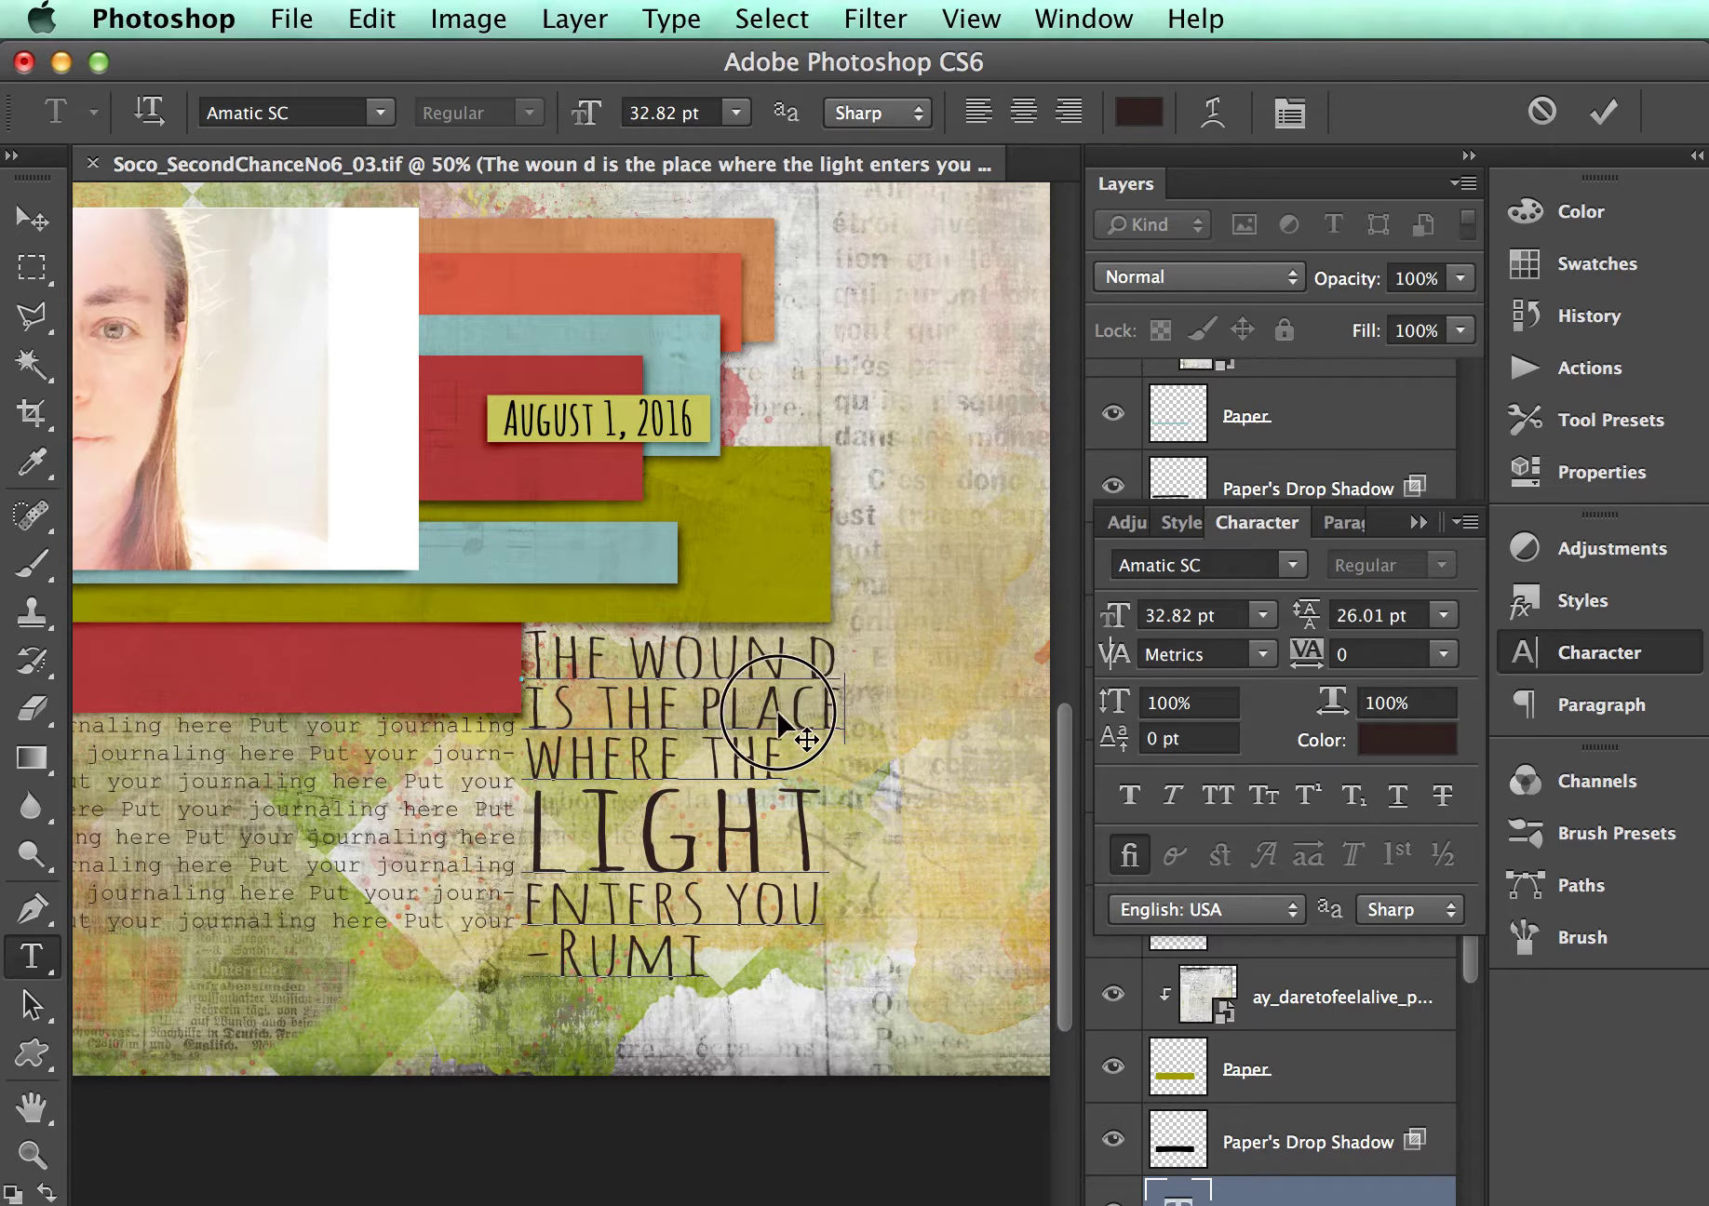
{"action": "left_click_drag", "start_coordinate": [838, 713], "coordinate": [528, 703]}
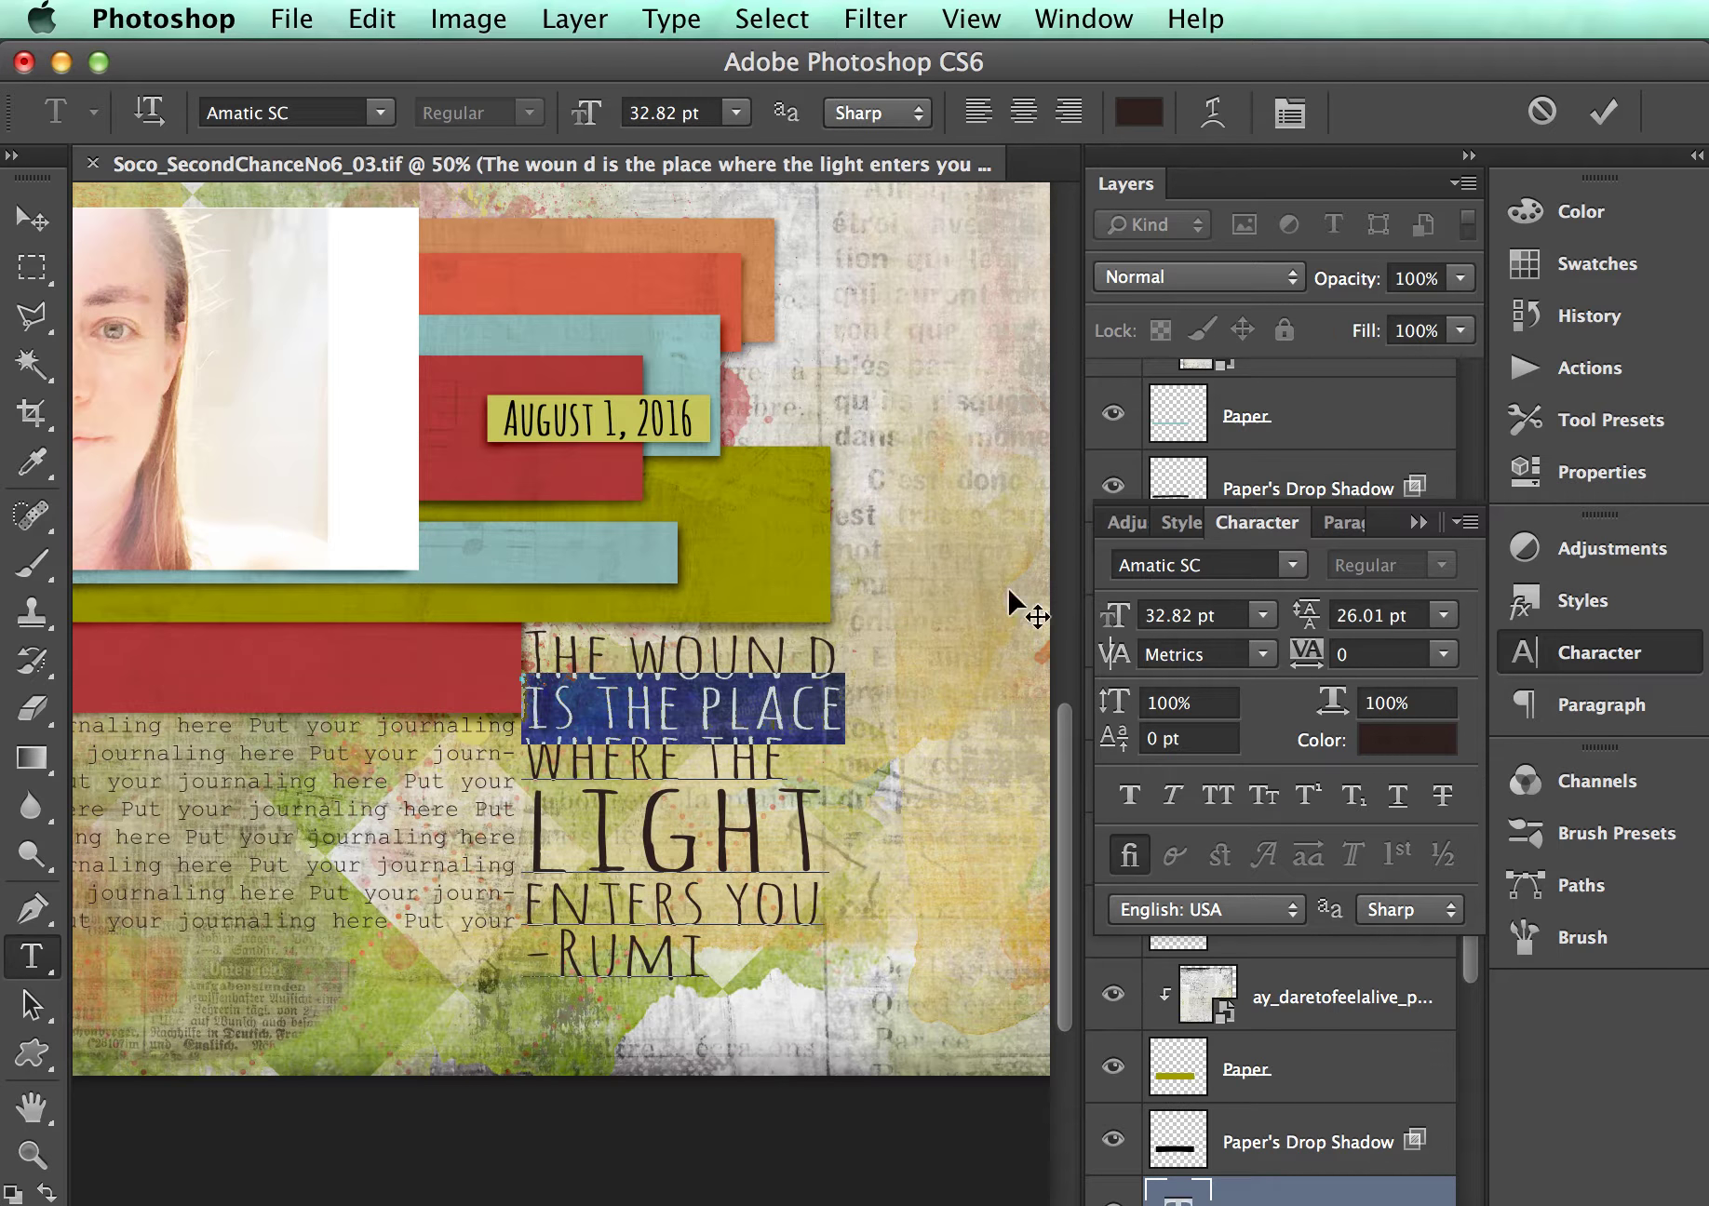
{"action": "left_click", "coordinate": [516, 673]}
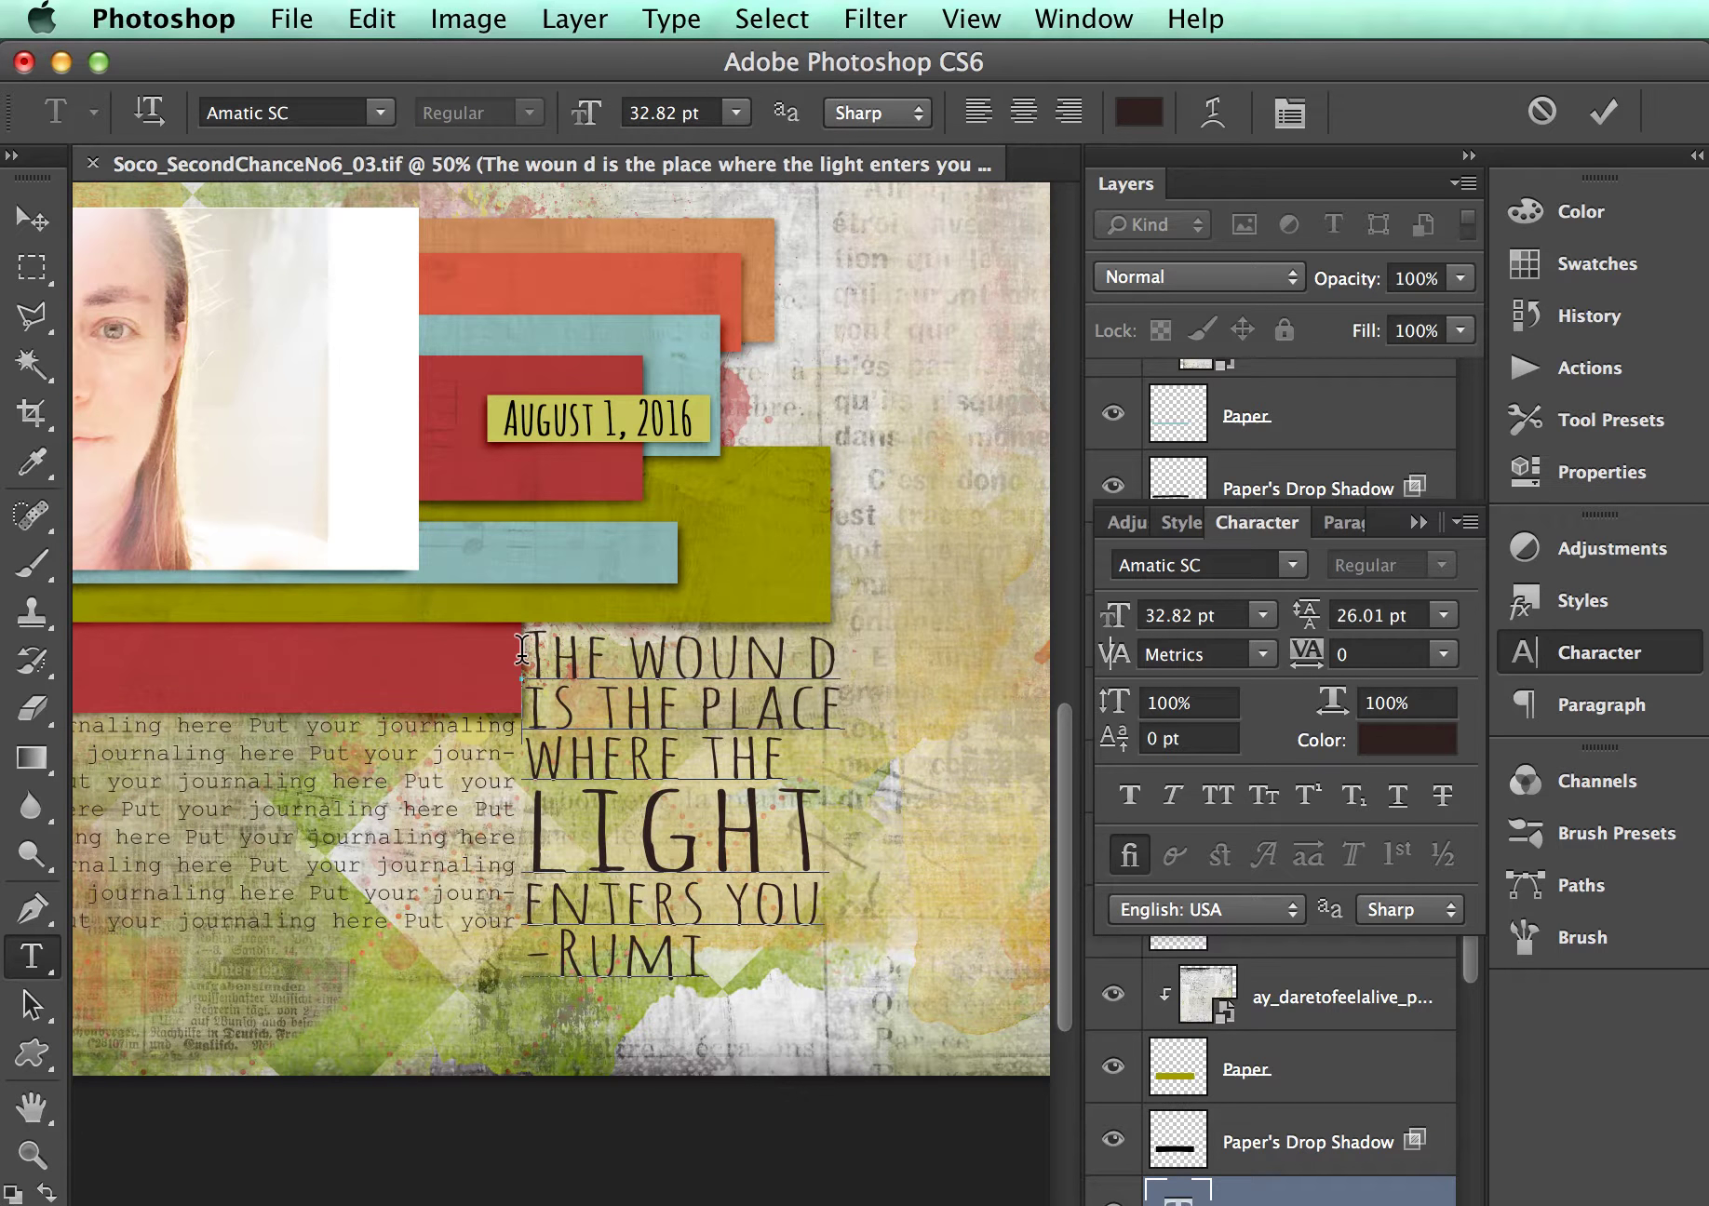
{"action": "left_click_drag", "start_coordinate": [522, 648], "coordinate": [962, 954]}
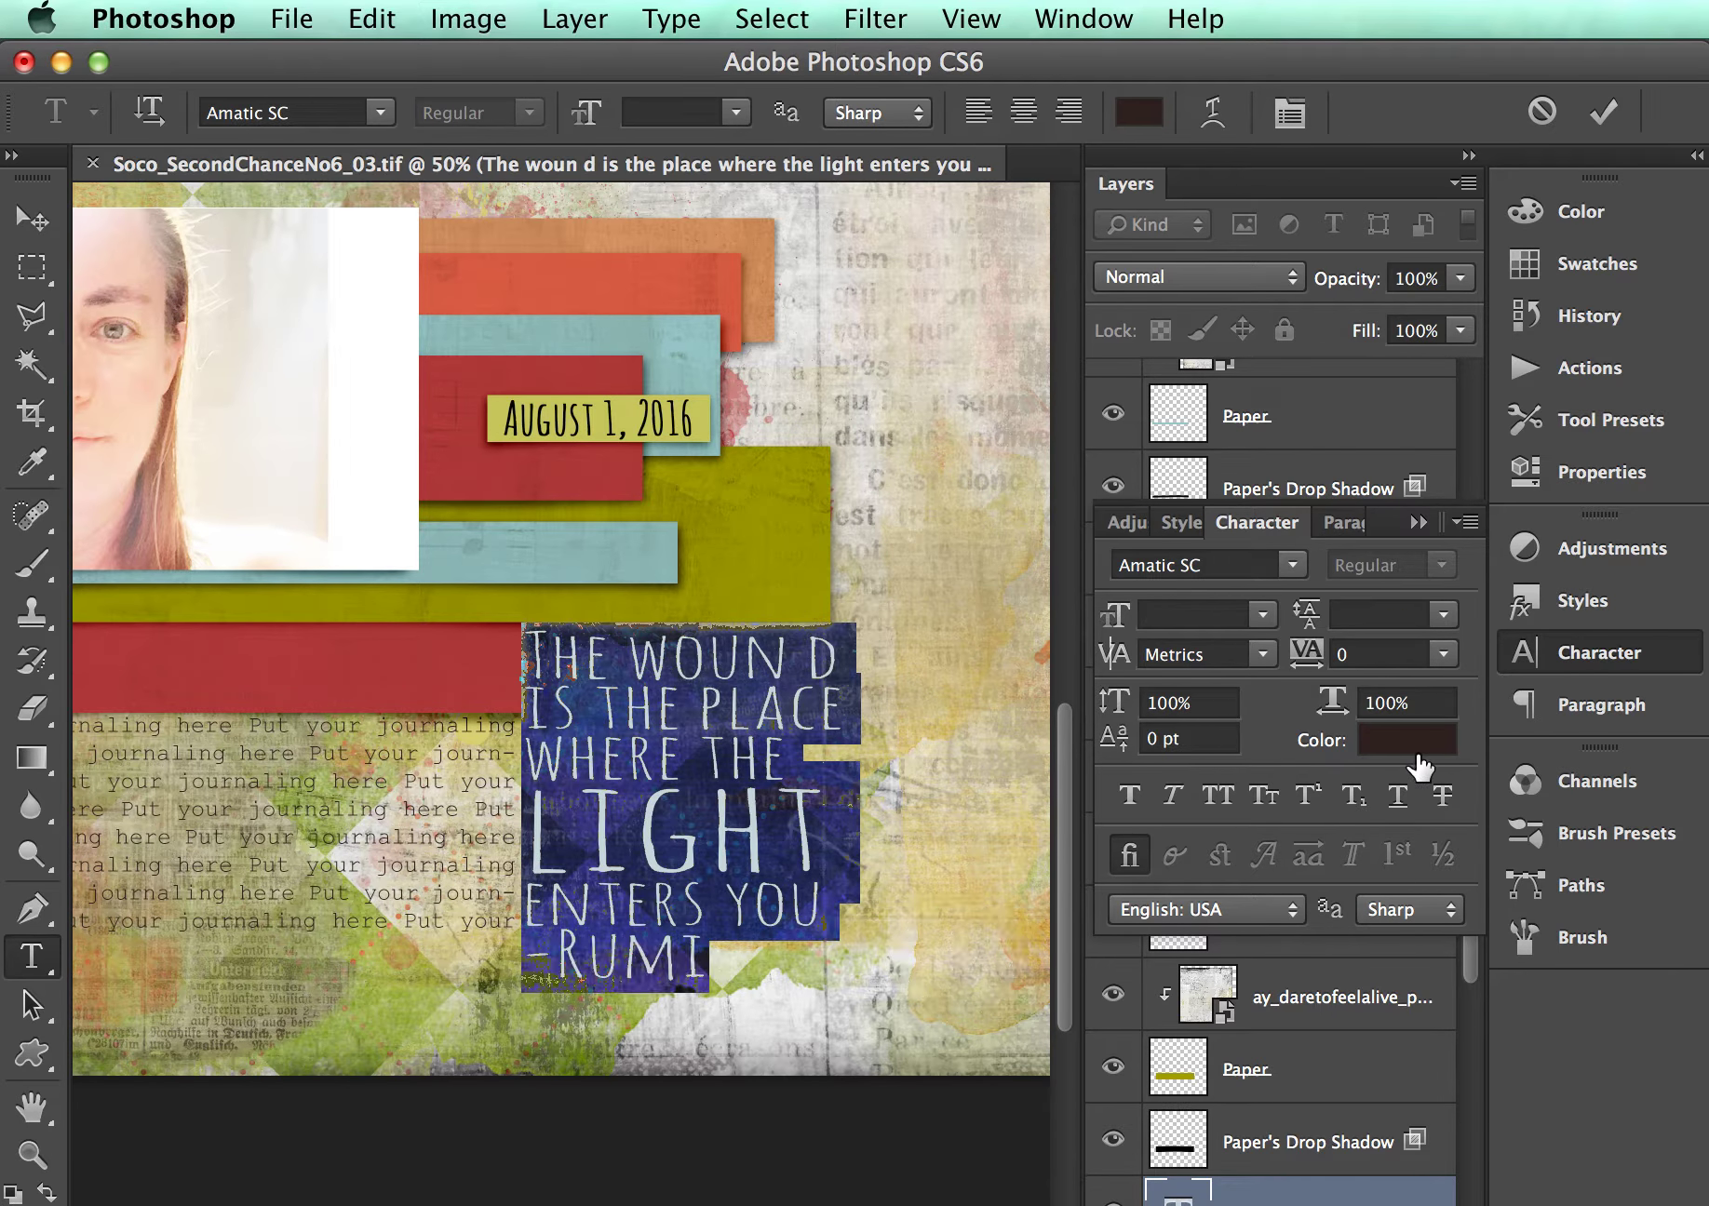
- Try tracking 75 on the quote, then set the selected lines to tracking 50
{"action": "left_click", "coordinate": [1443, 654]}
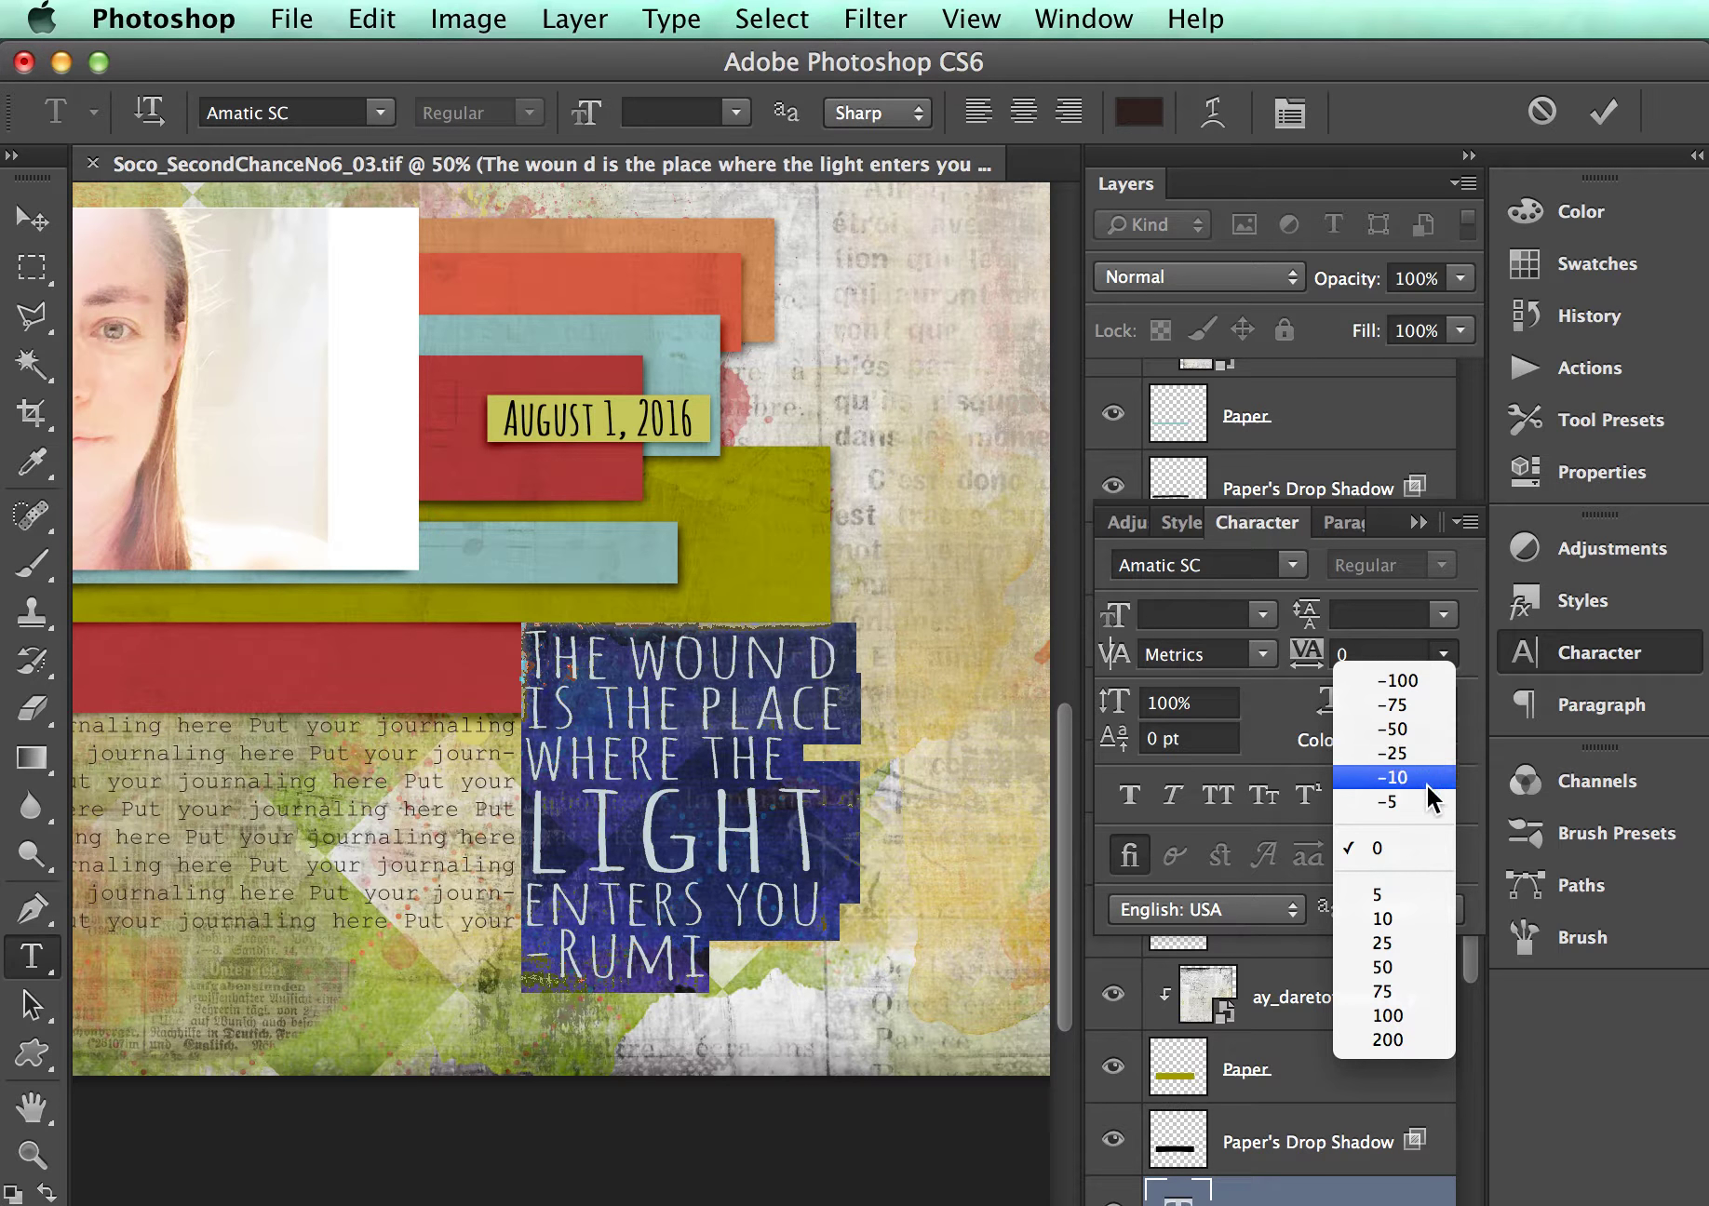
{"action": "left_click", "coordinate": [1414, 991]}
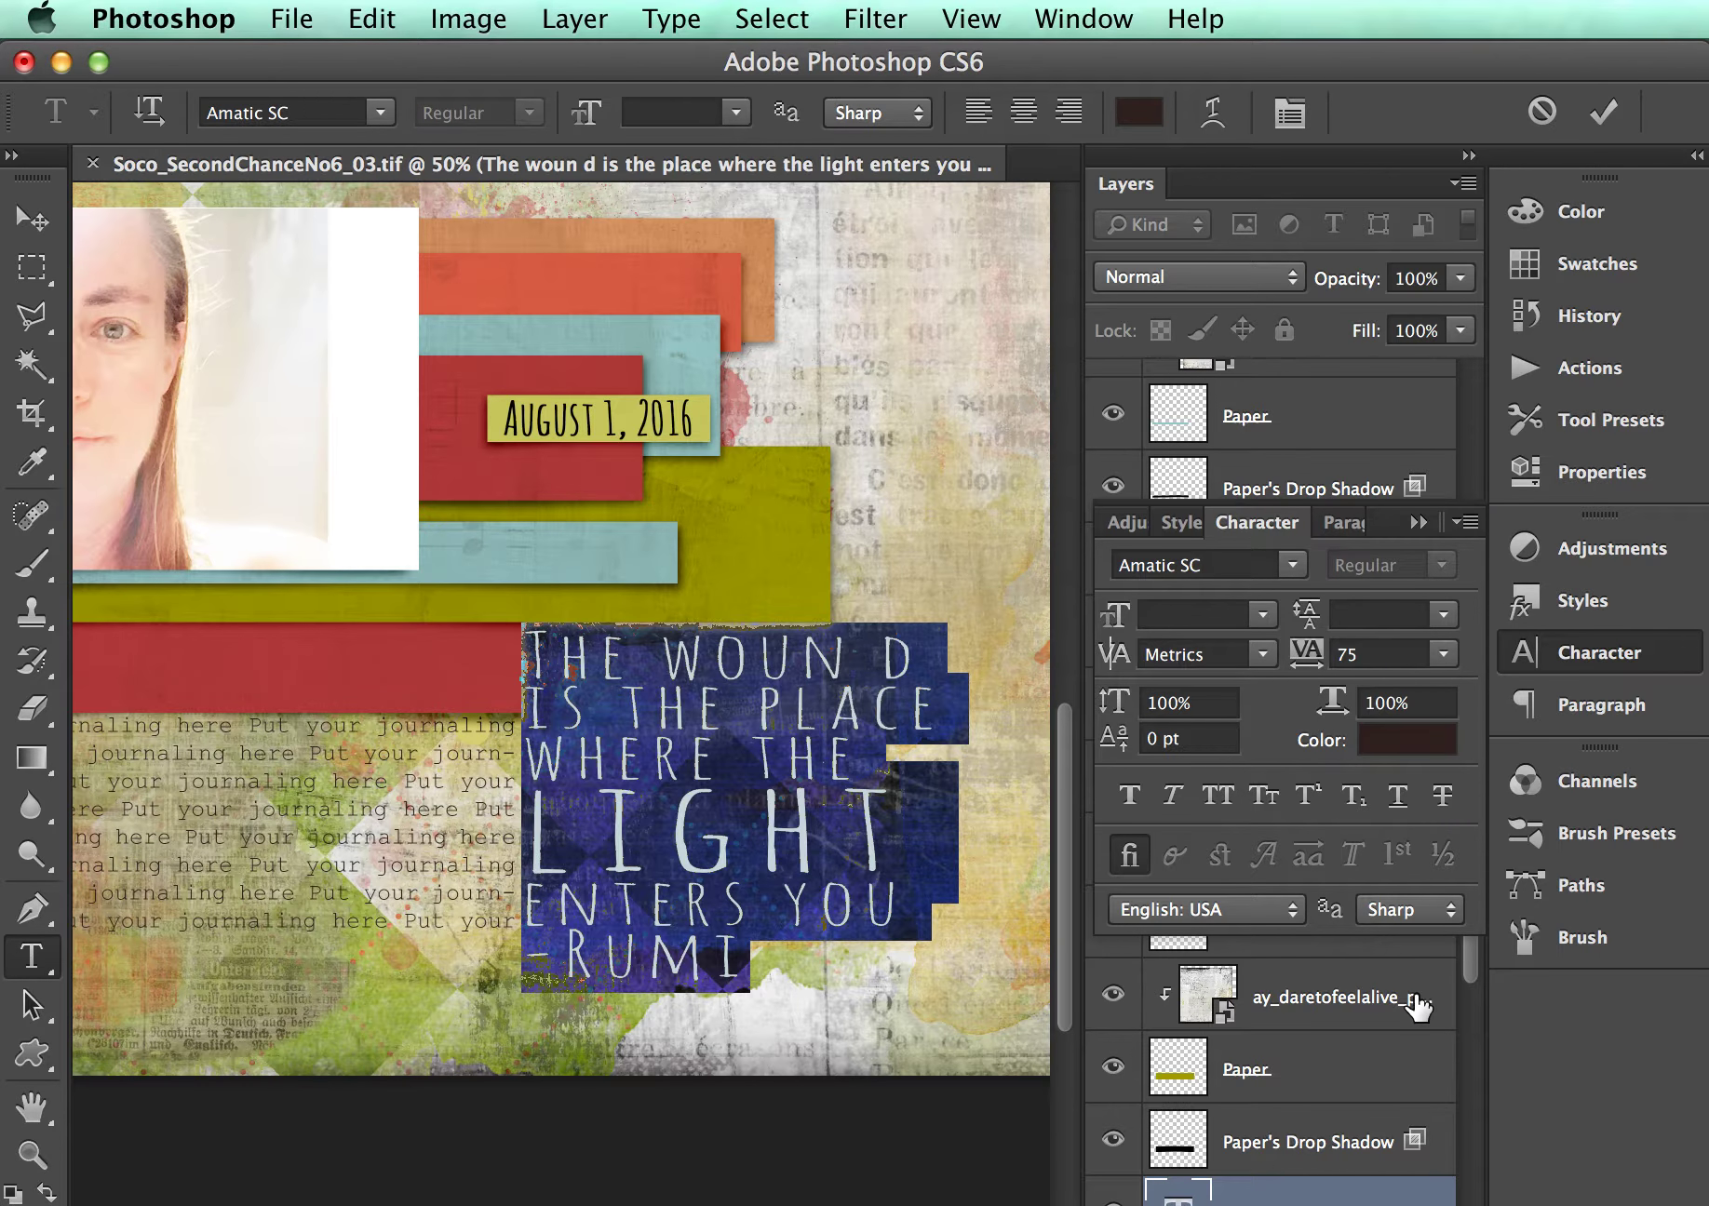
{"action": "left_click", "coordinate": [878, 666]}
{"action": "double_click", "coordinate": [793, 656]}
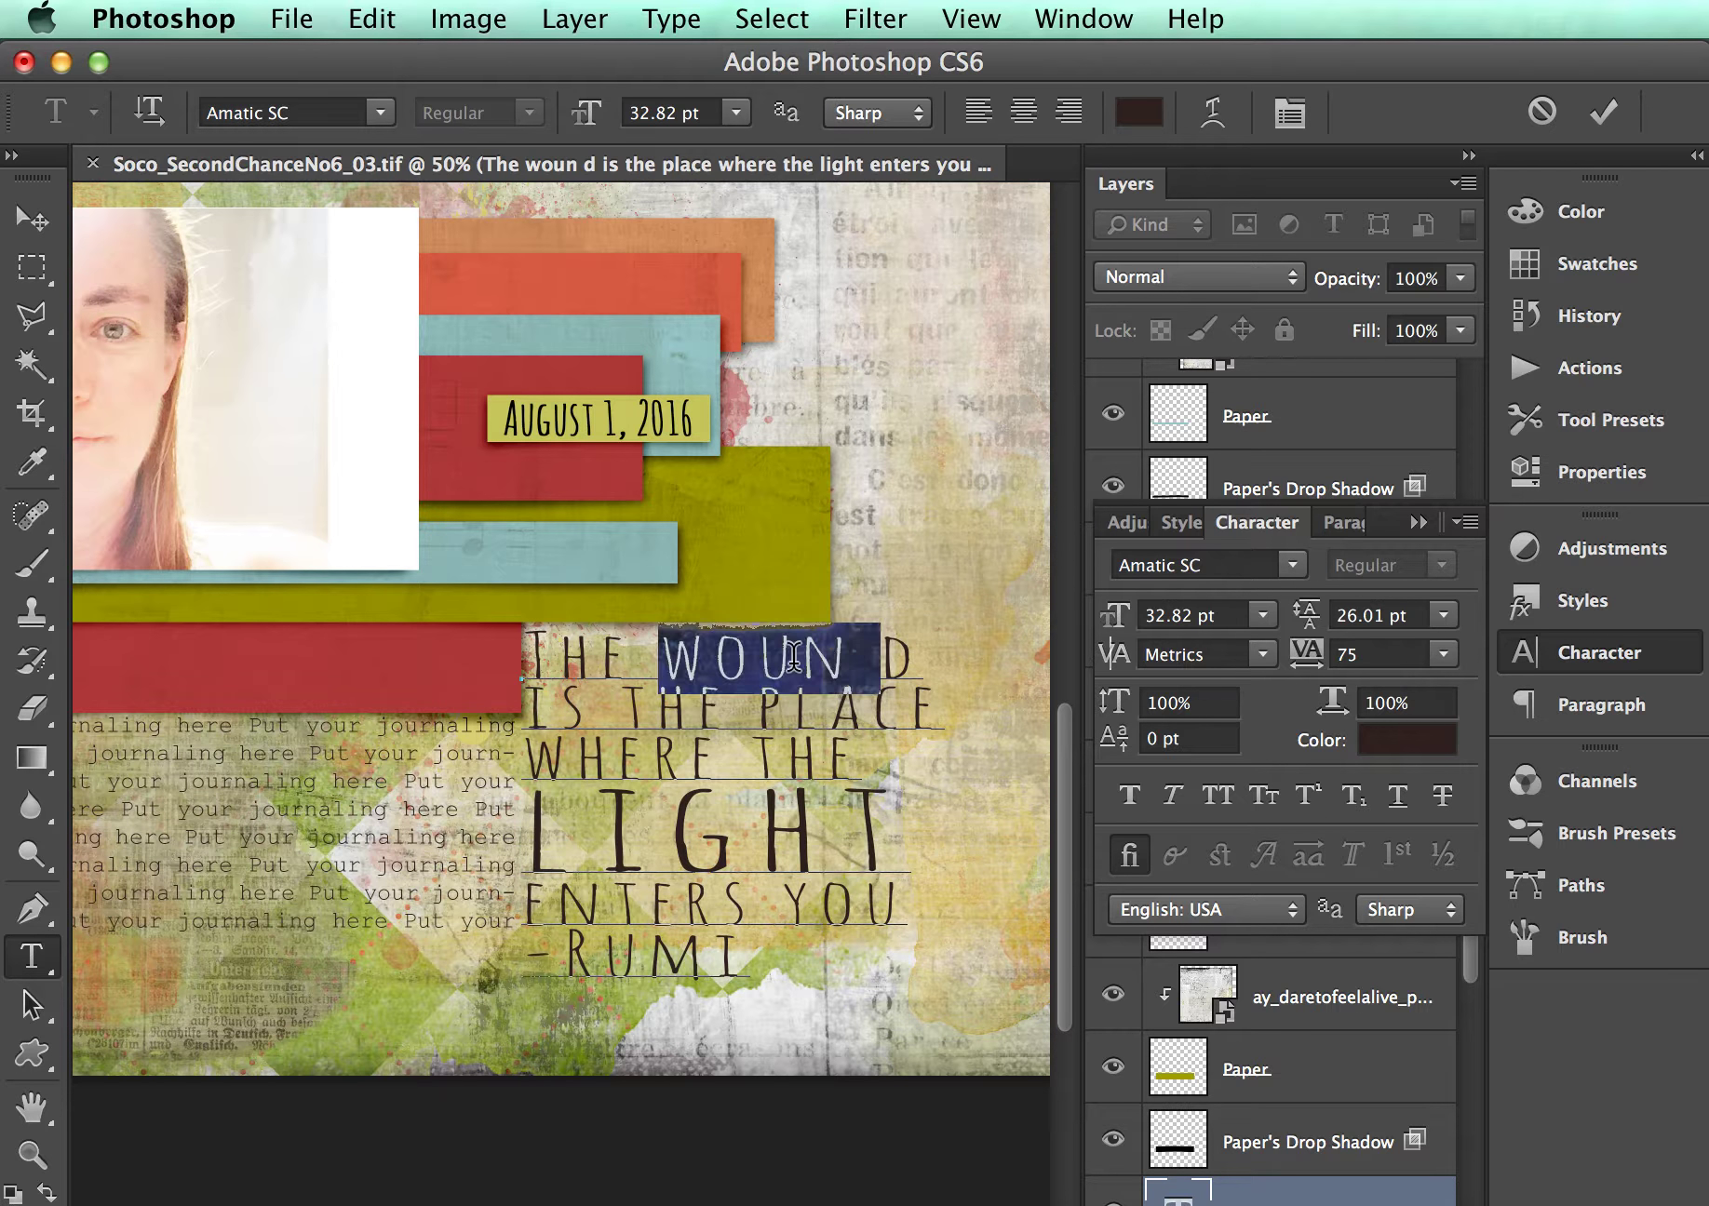
{"action": "left_click", "coordinate": [896, 659]}
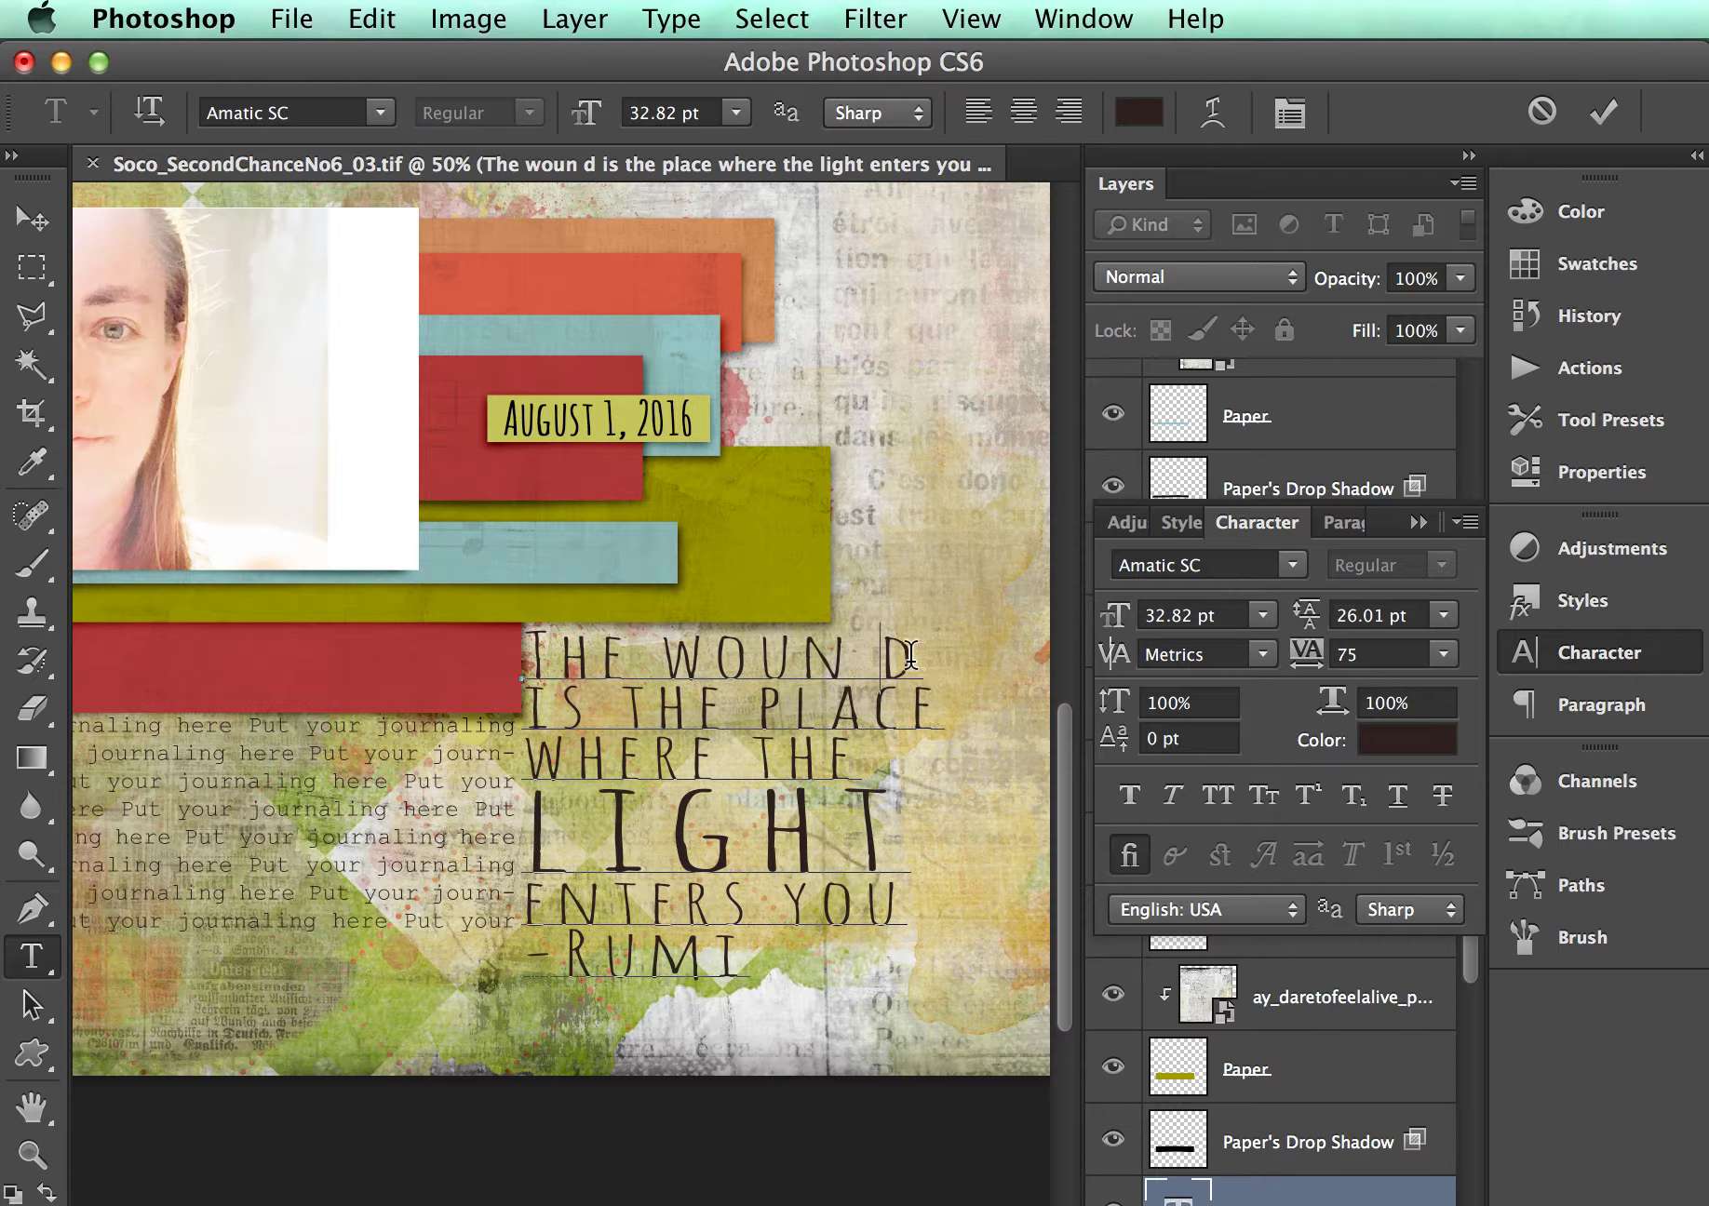
{"action": "left_click_drag", "start_coordinate": [920, 658], "coordinate": [657, 661]}
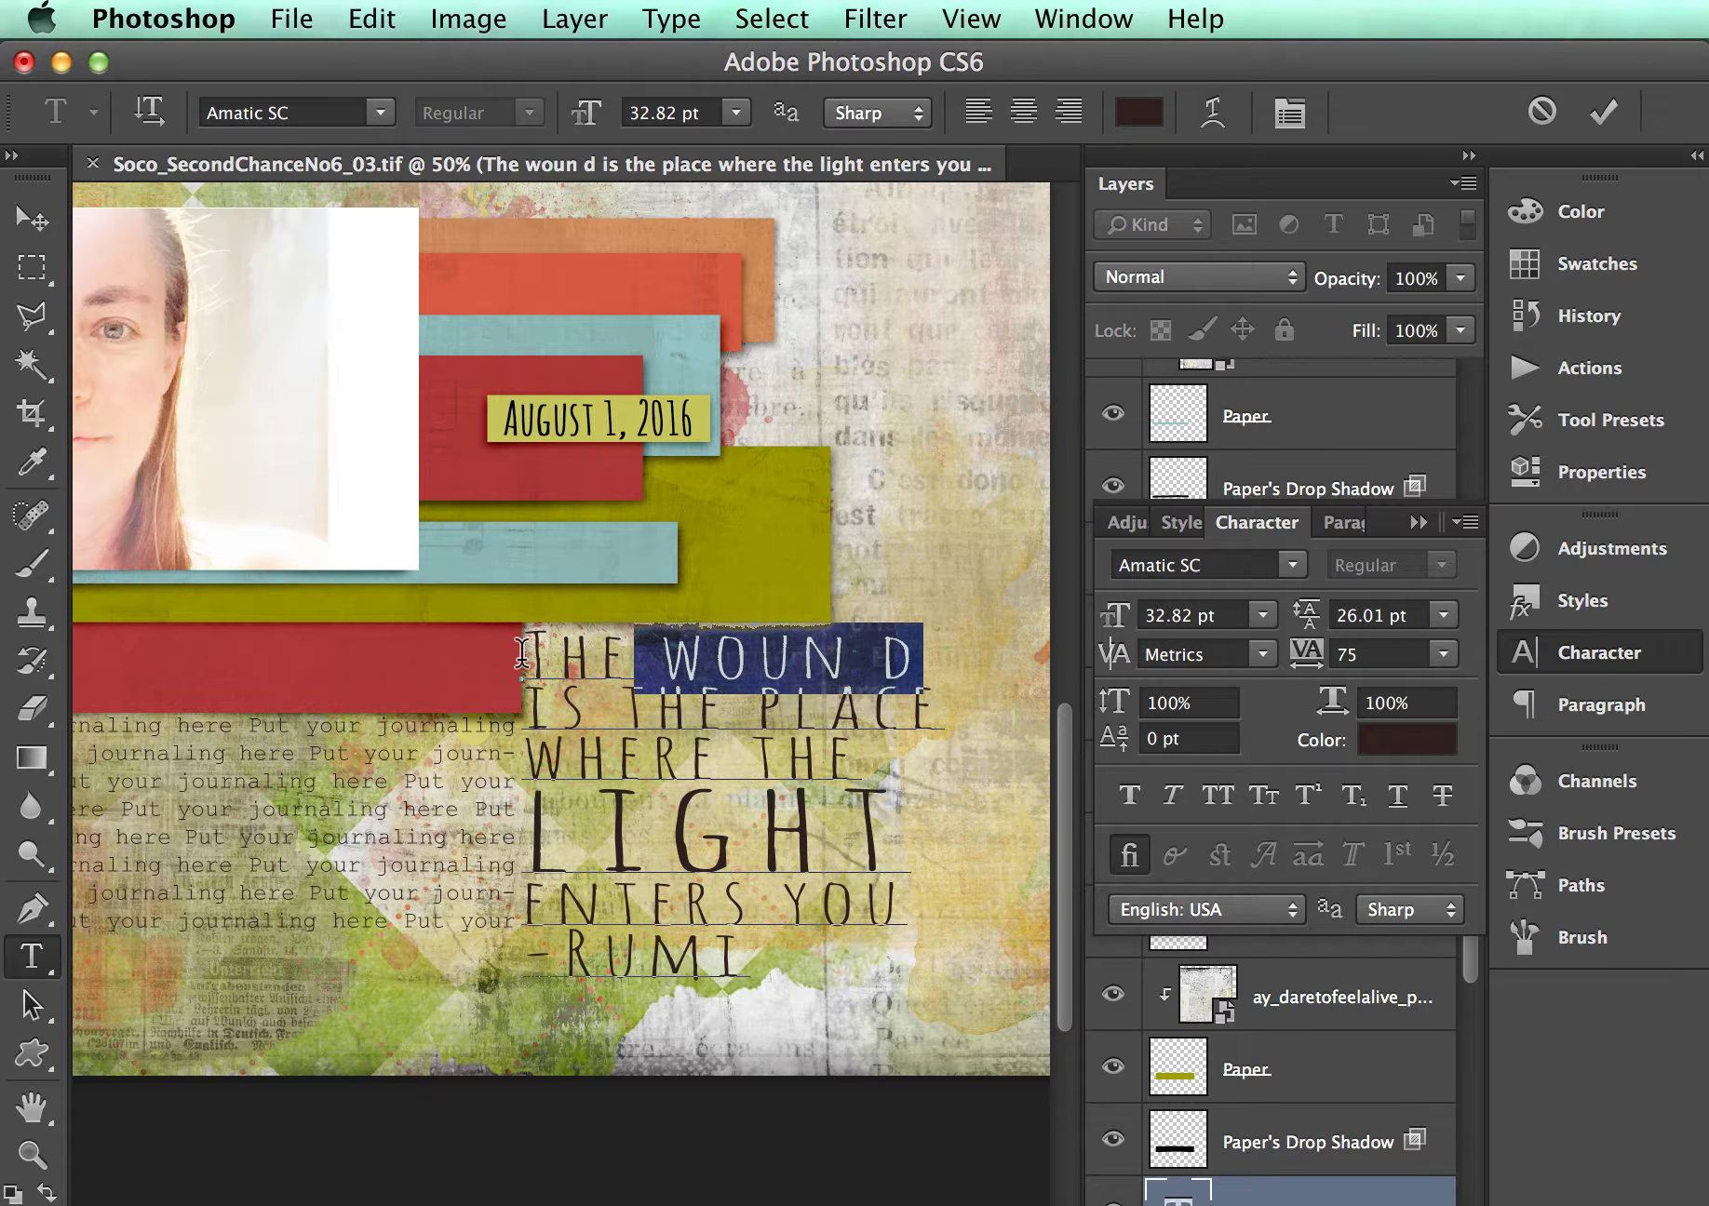
{"action": "left_click_drag", "start_coordinate": [523, 659], "coordinate": [836, 959]}
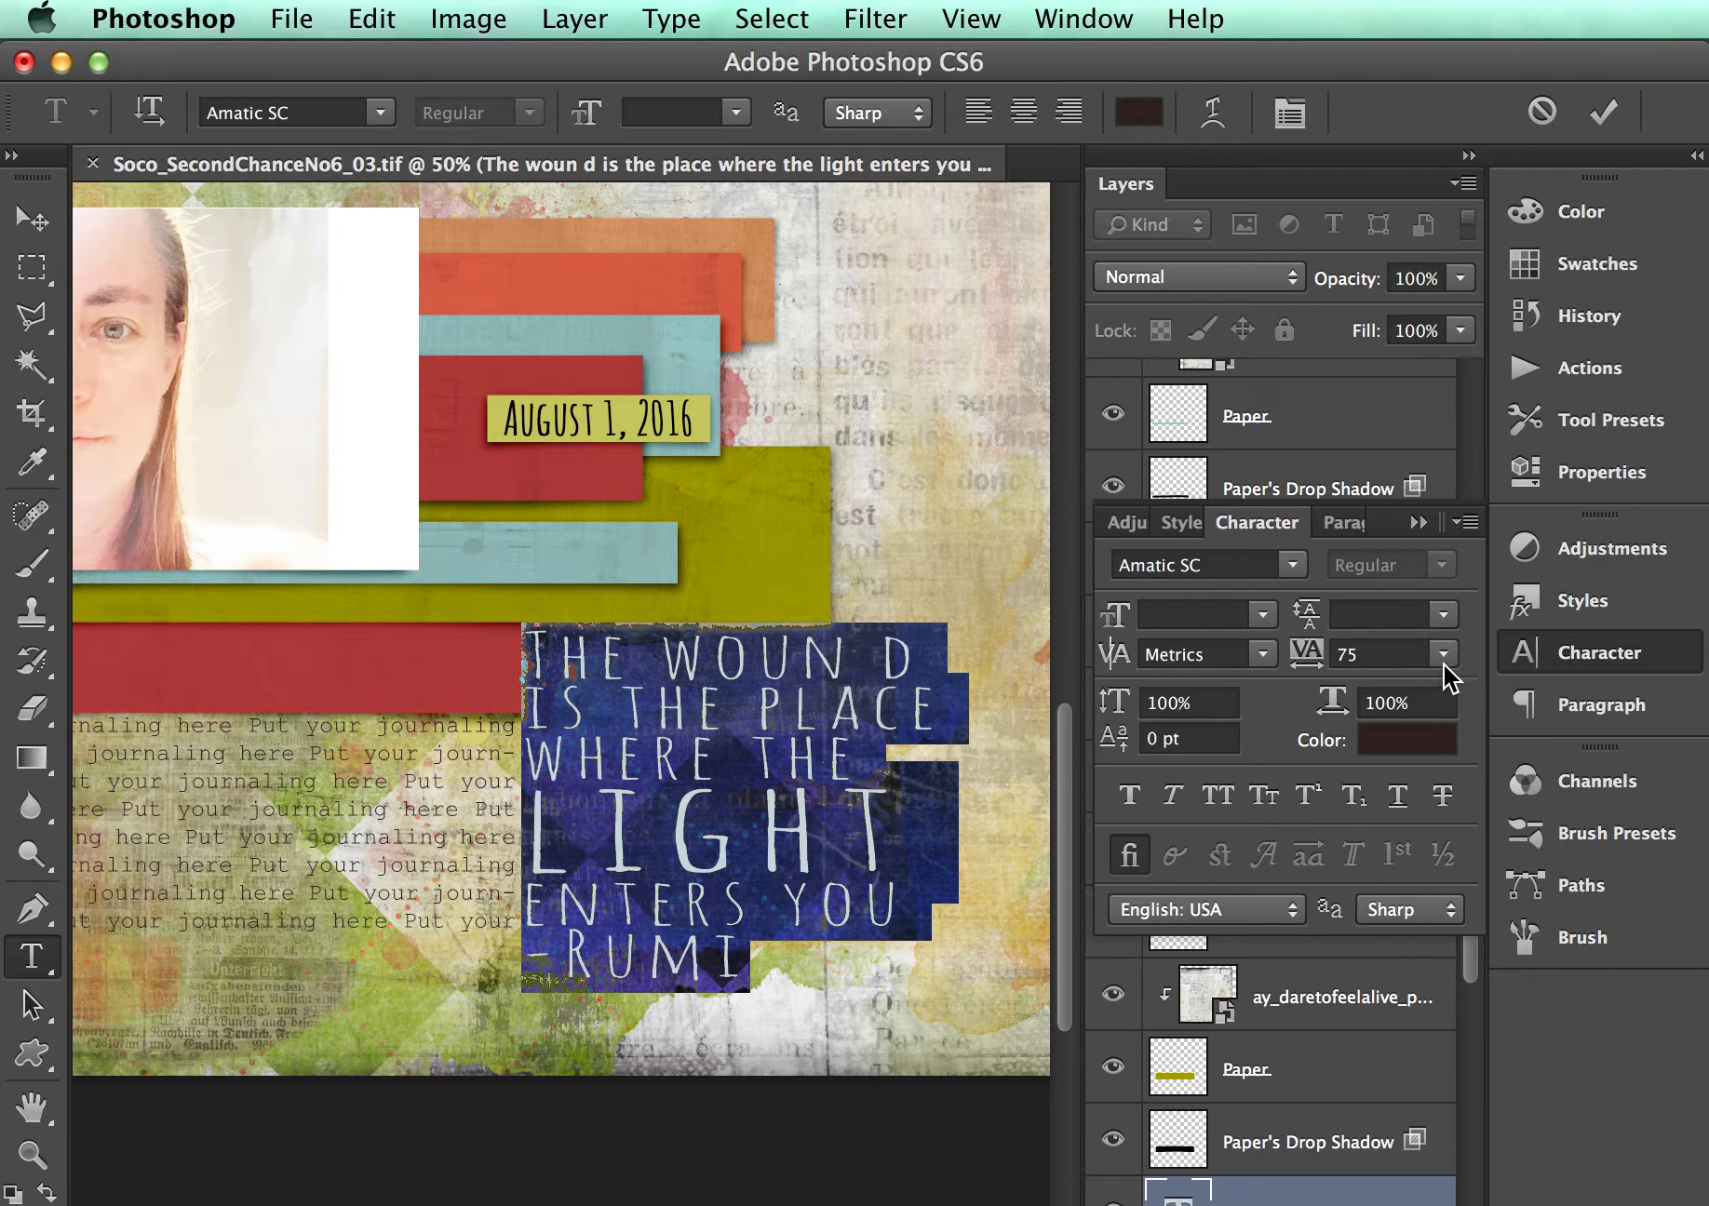
{"action": "left_click", "coordinate": [1444, 655]}
{"action": "left_click", "coordinate": [1405, 959]}
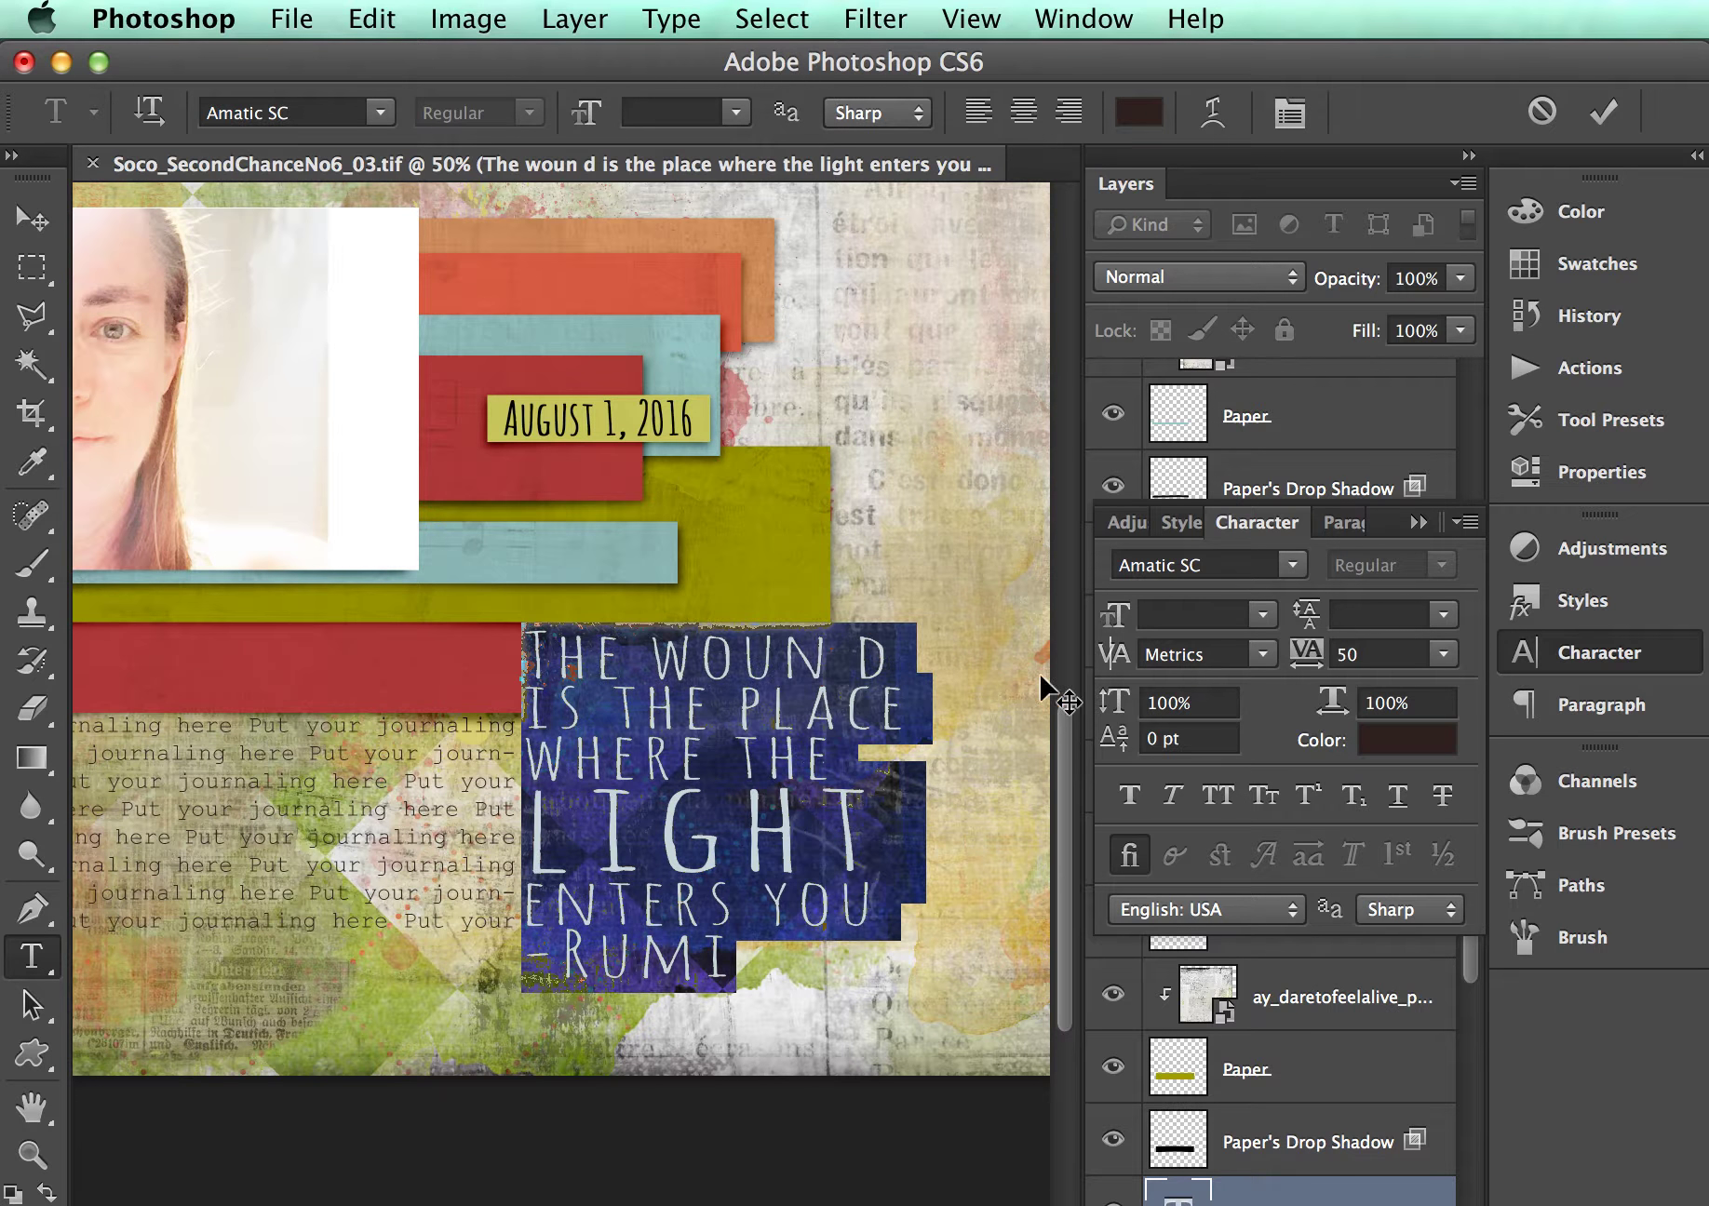
- Remove the stray space so it reads WOUND and tighten the IS THE PLACE line's tracking
{"action": "left_click", "coordinate": [866, 663]}
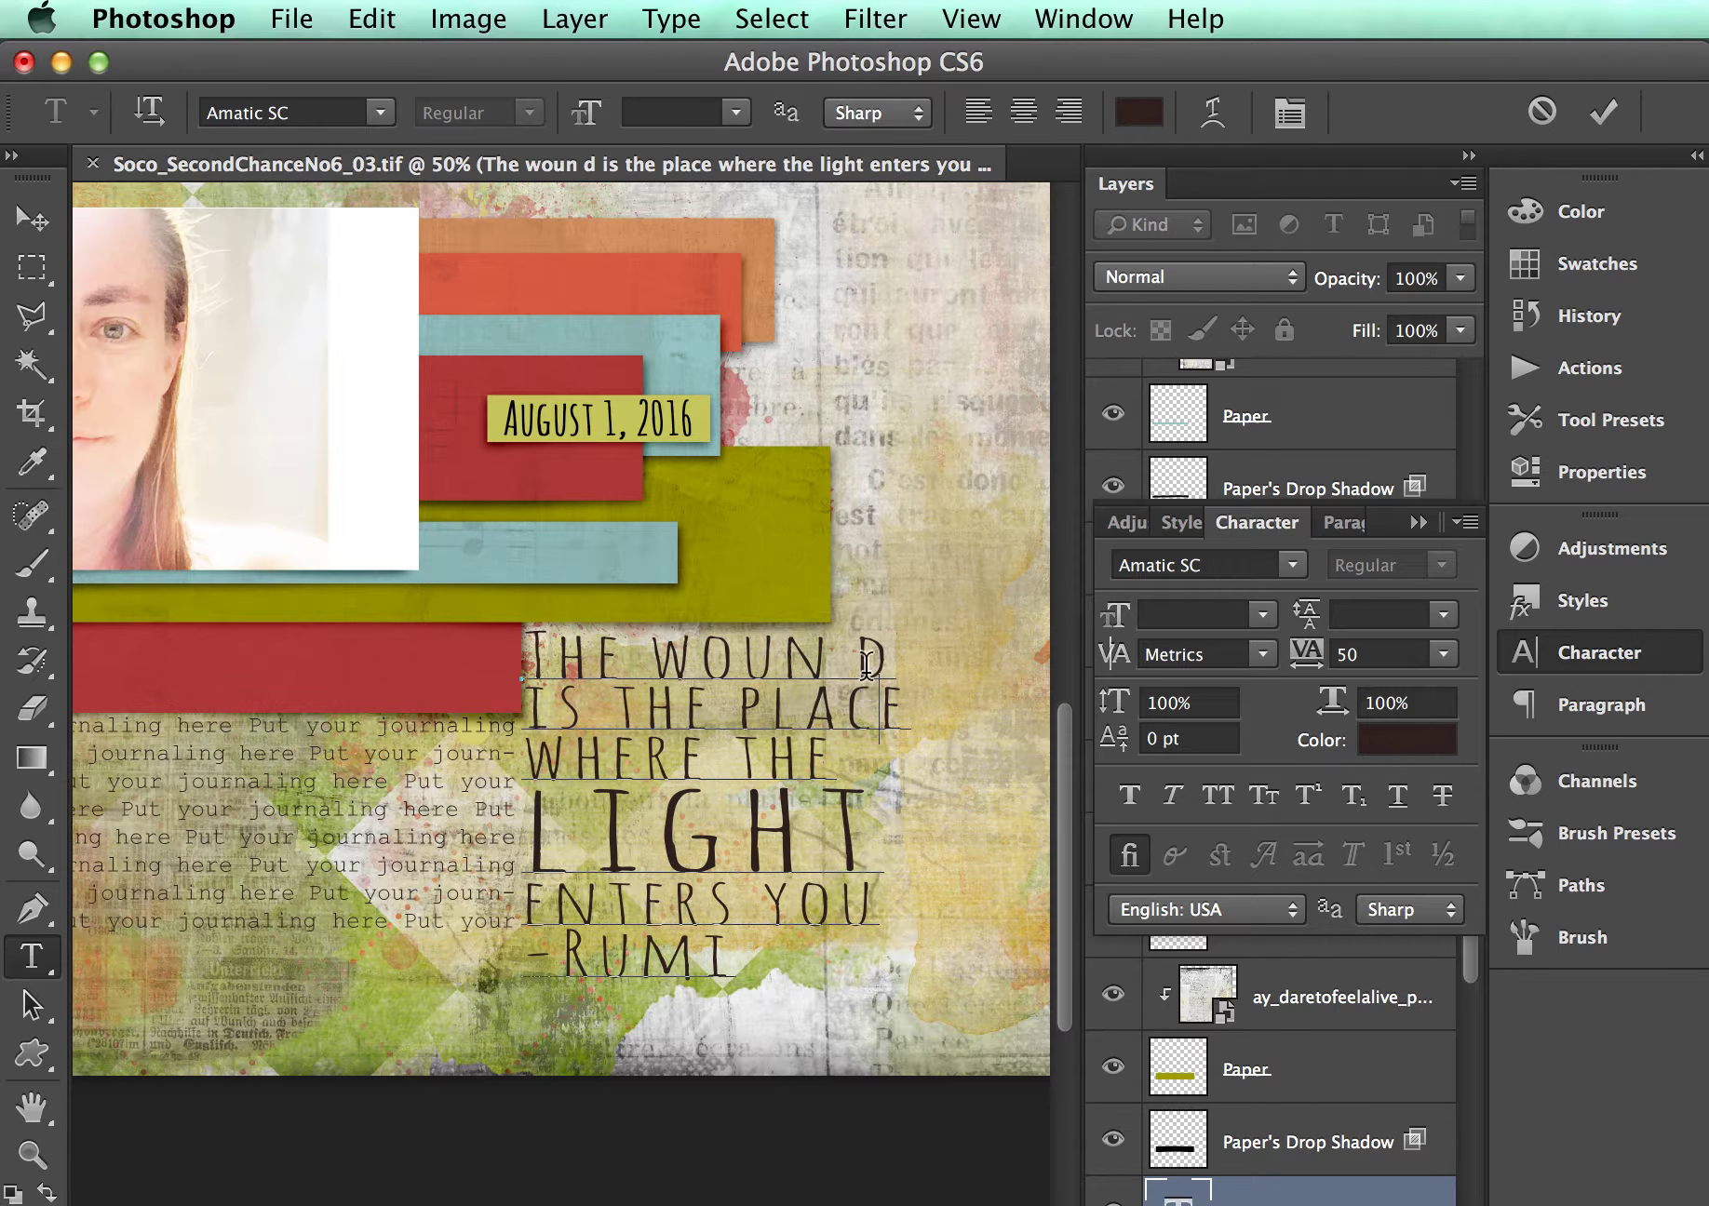
{"action": "left_click", "coordinate": [858, 654]}
{"action": "key", "text": "BackSpace"}
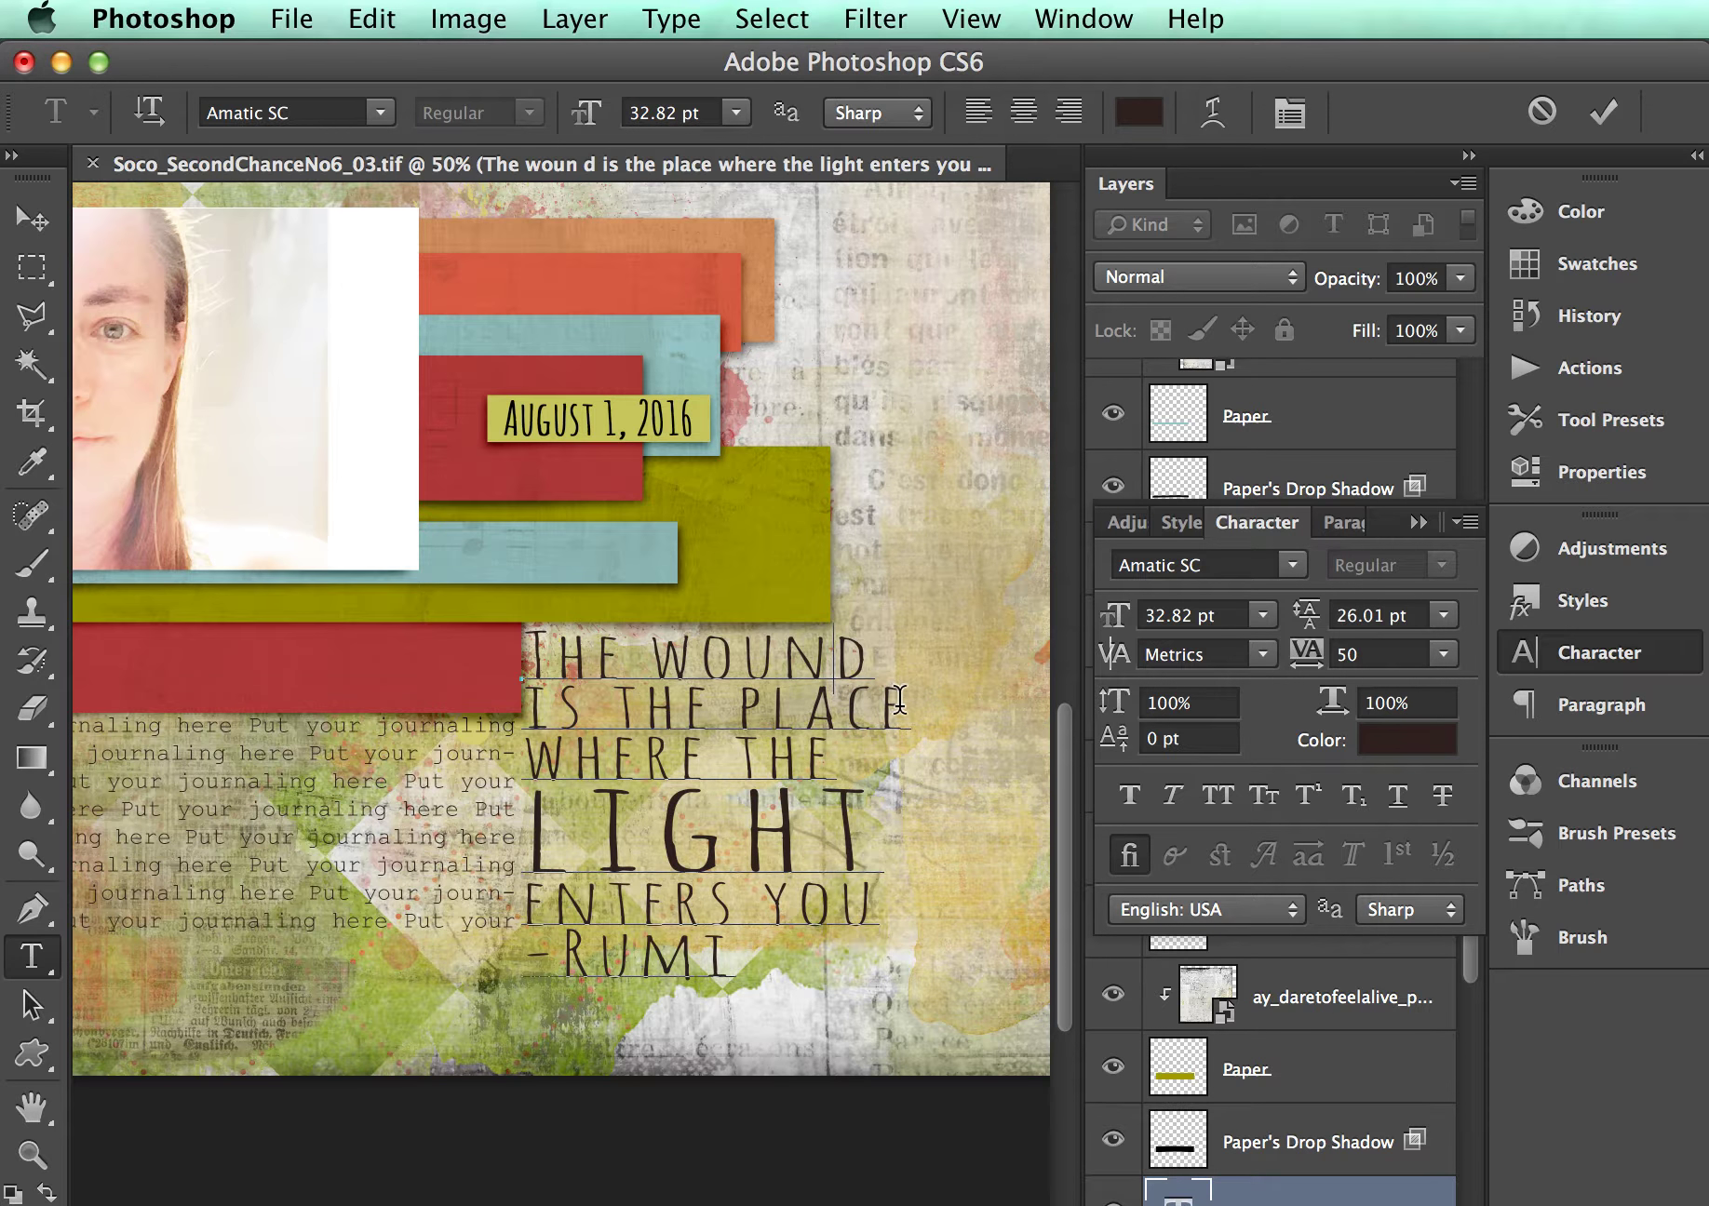
{"action": "left_click_drag", "start_coordinate": [908, 706], "coordinate": [512, 703]}
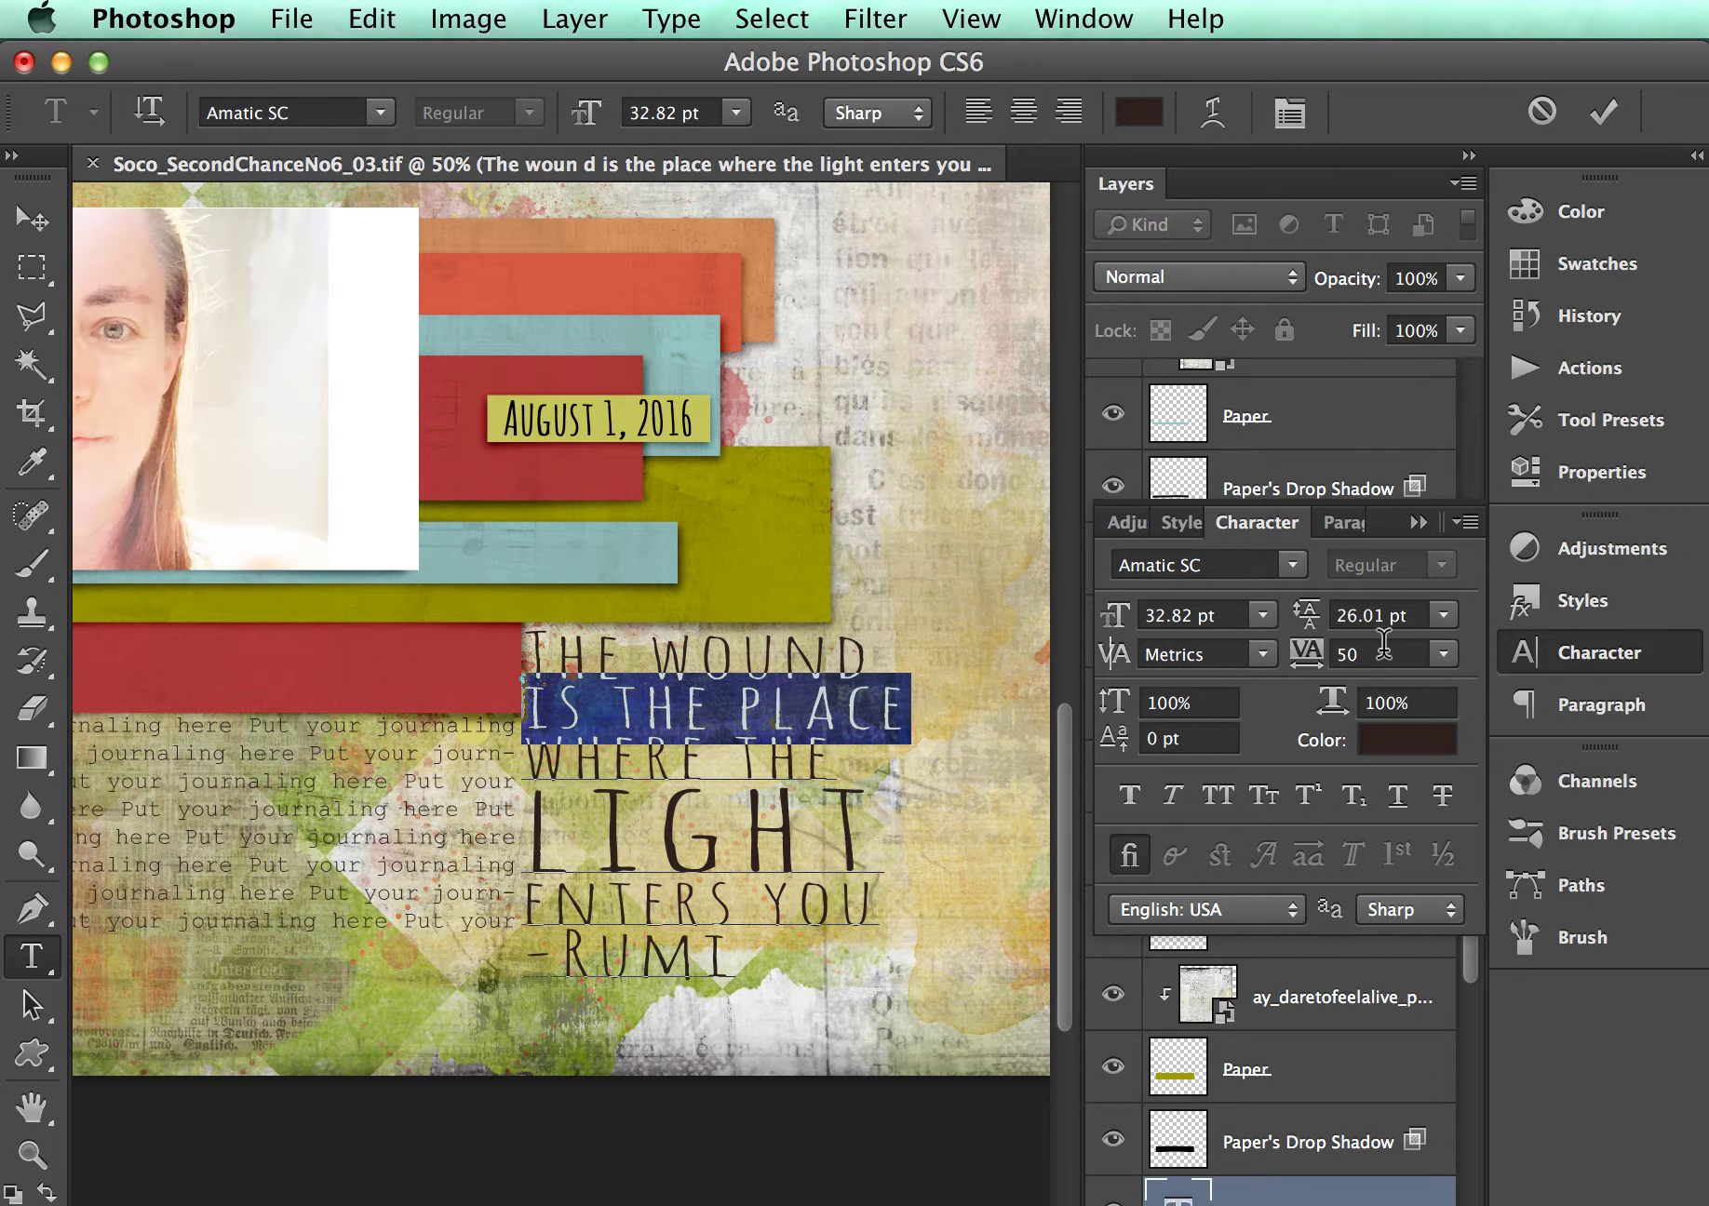
{"action": "left_click_drag", "start_coordinate": [1313, 658], "coordinate": [1318, 663]}
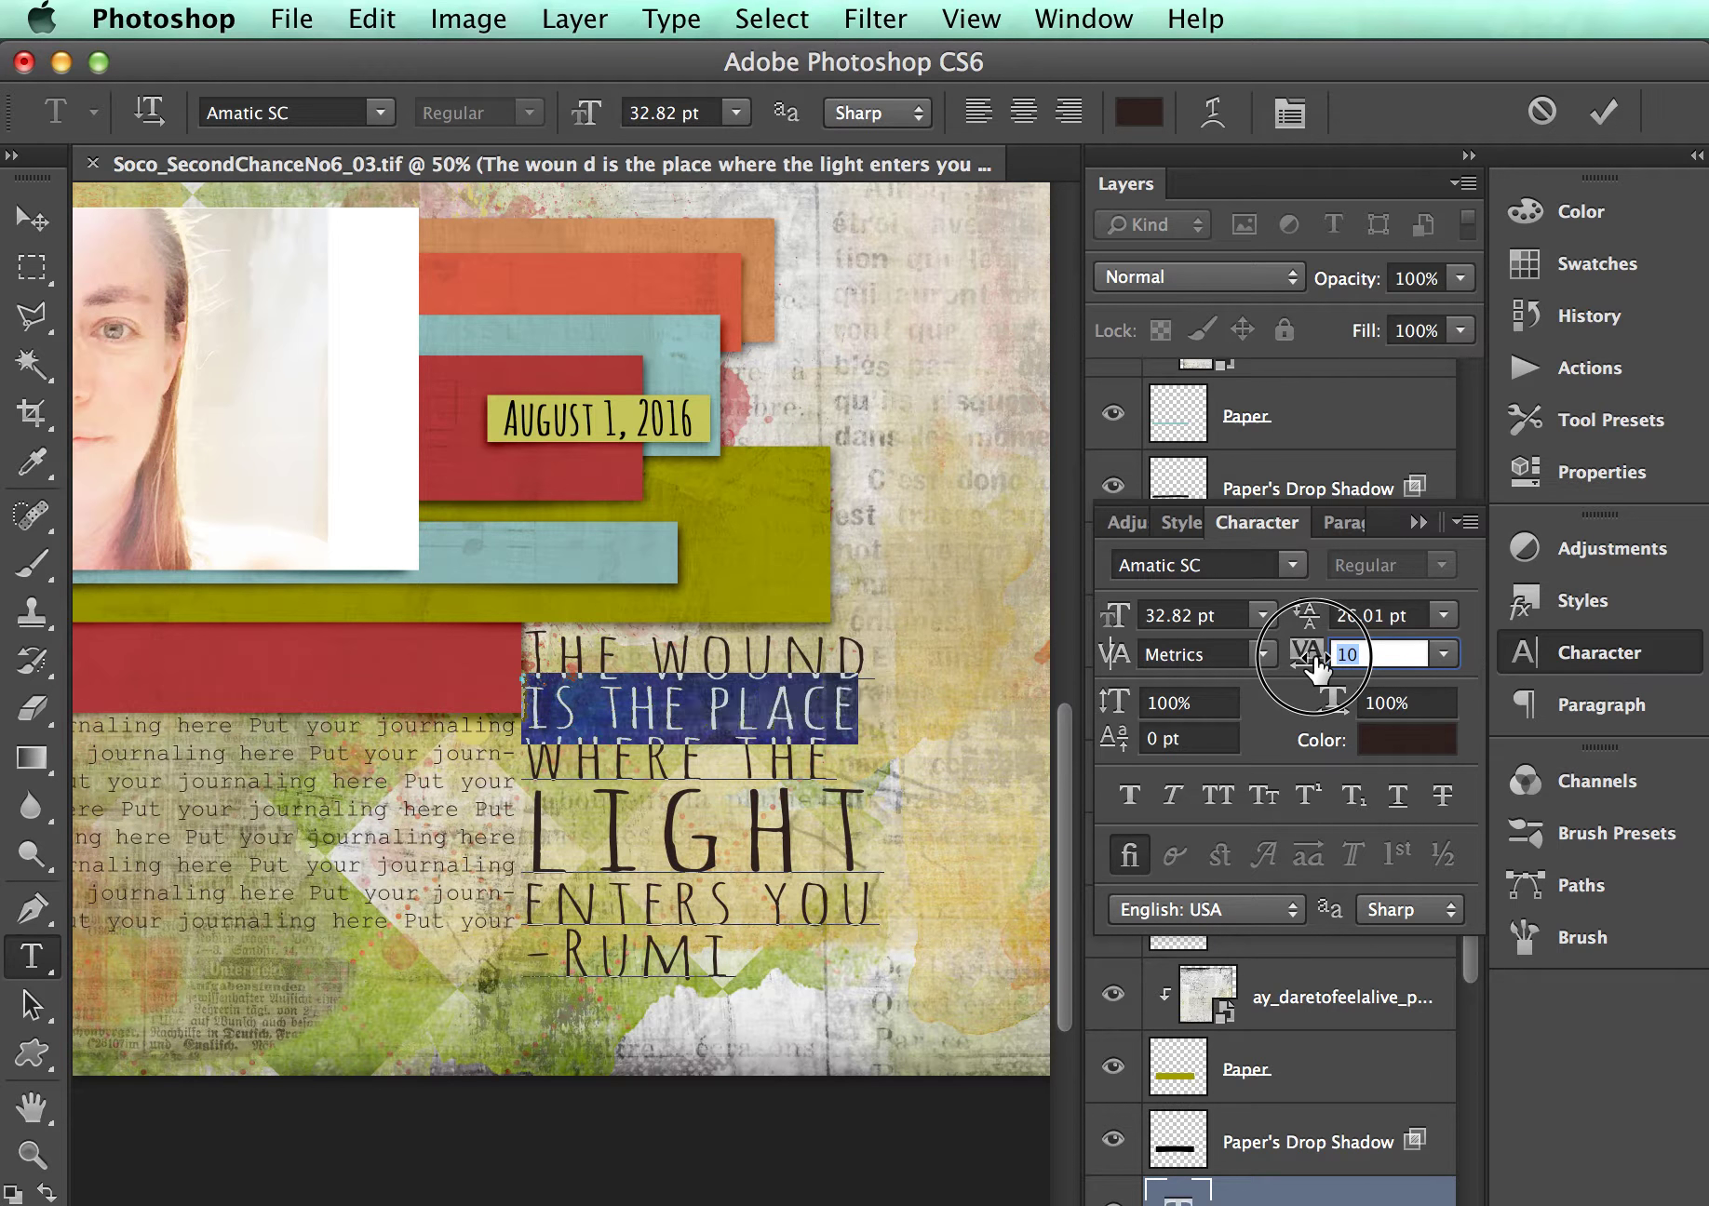
- Select the entire WHERE THE line of the quote
{"action": "left_click", "coordinate": [819, 777]}
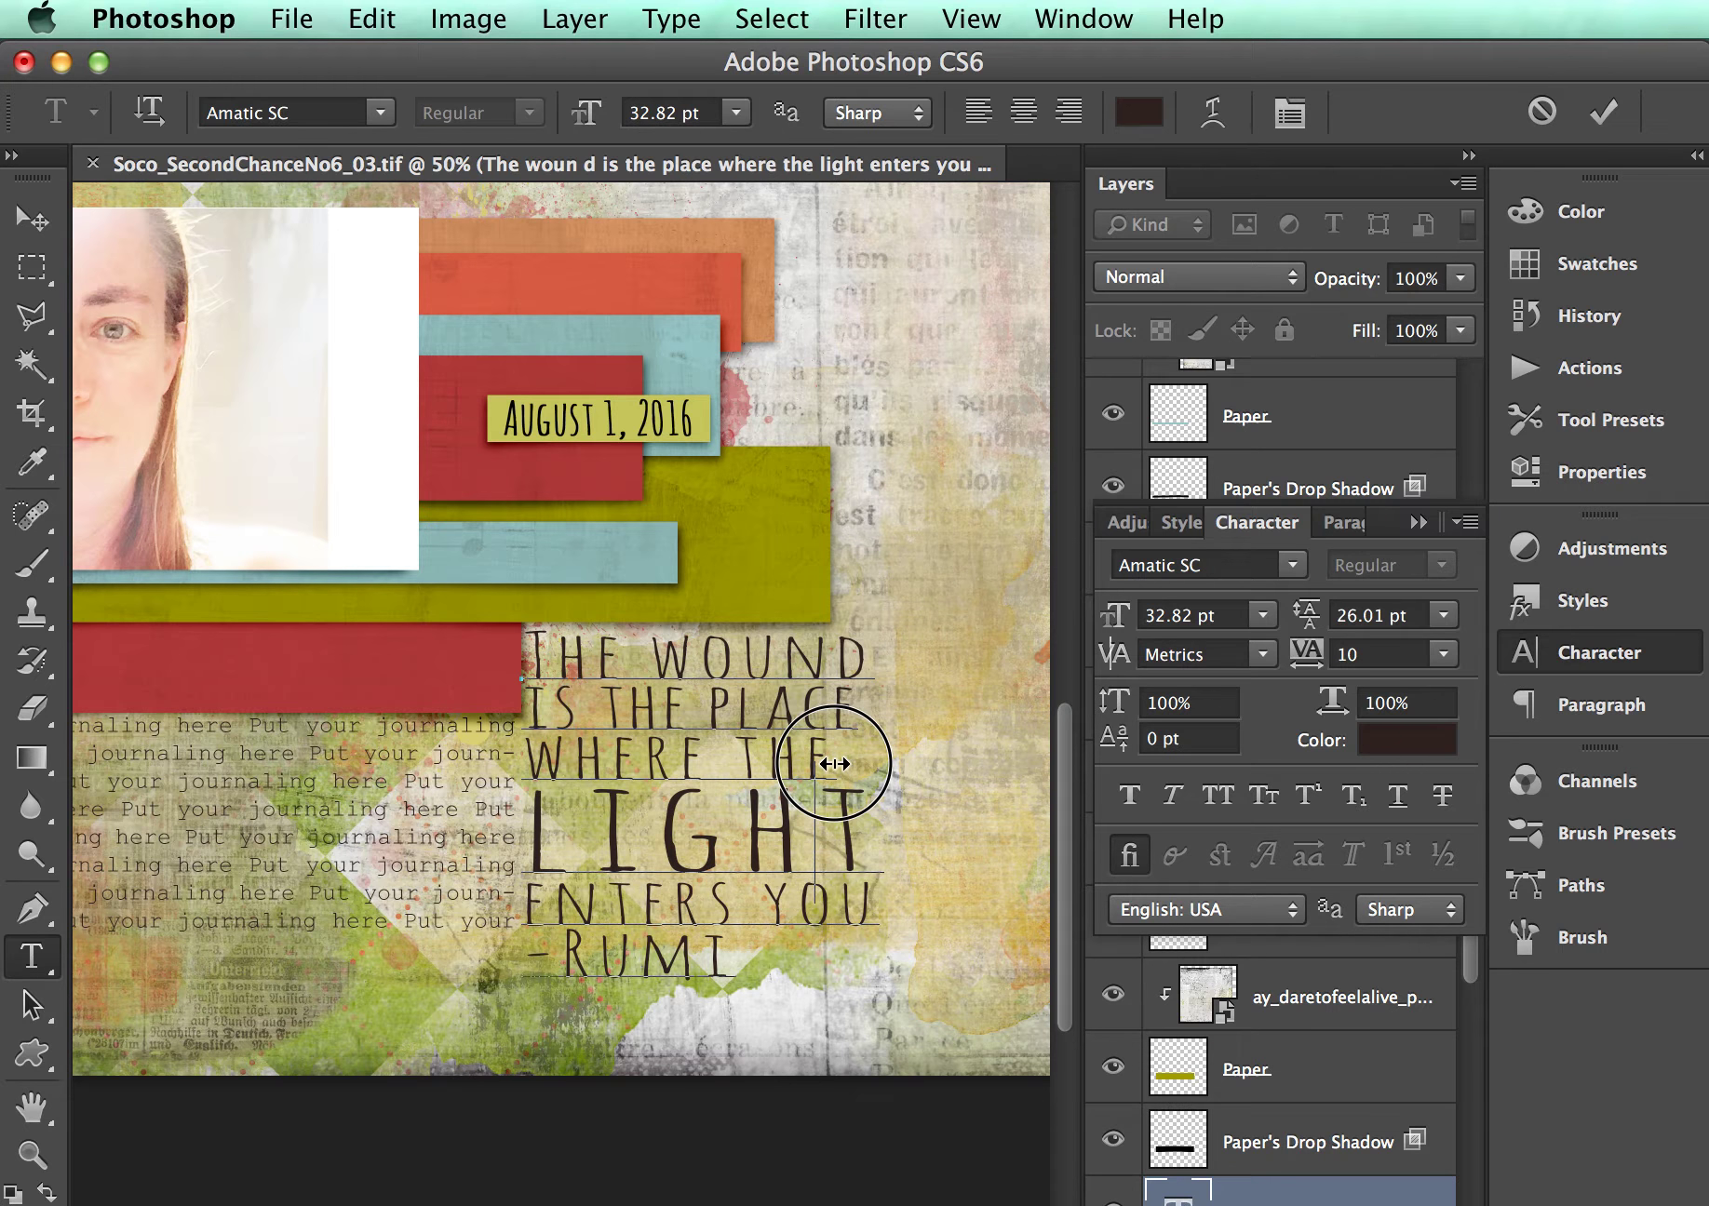
{"action": "left_click", "coordinate": [781, 762]}
{"action": "key", "text": "shift+Right"}
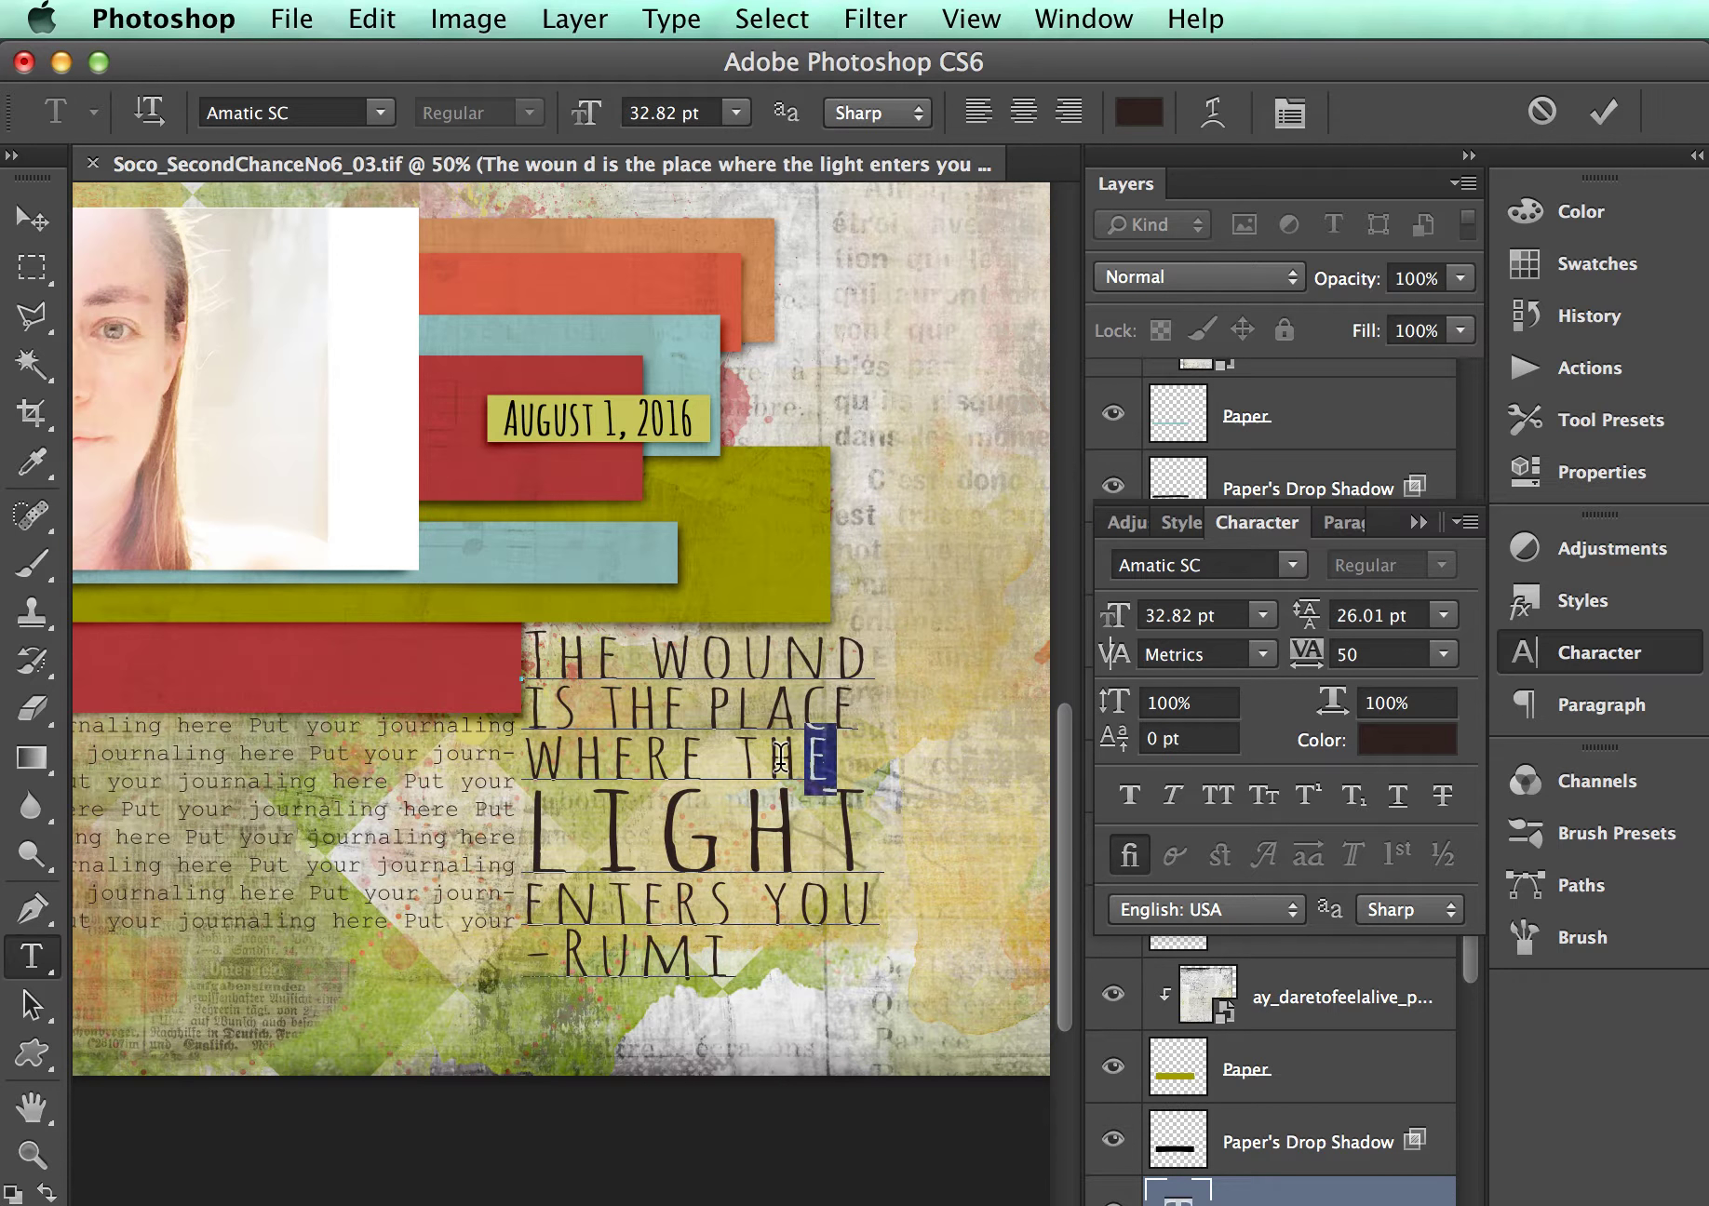
{"action": "key", "text": "Right"}
{"action": "key", "text": "shift+Left"}
{"action": "key", "text": "shift+Left"}
{"action": "key", "text": "shift+Left"}
{"action": "key", "text": "shift+Left"}
{"action": "key", "text": "shift+Left"}
{"action": "key", "text": "shift+Left"}
{"action": "key", "text": "shift+Left"}
{"action": "key", "text": "shift+Left"}
{"action": "key", "text": "shift+Left"}
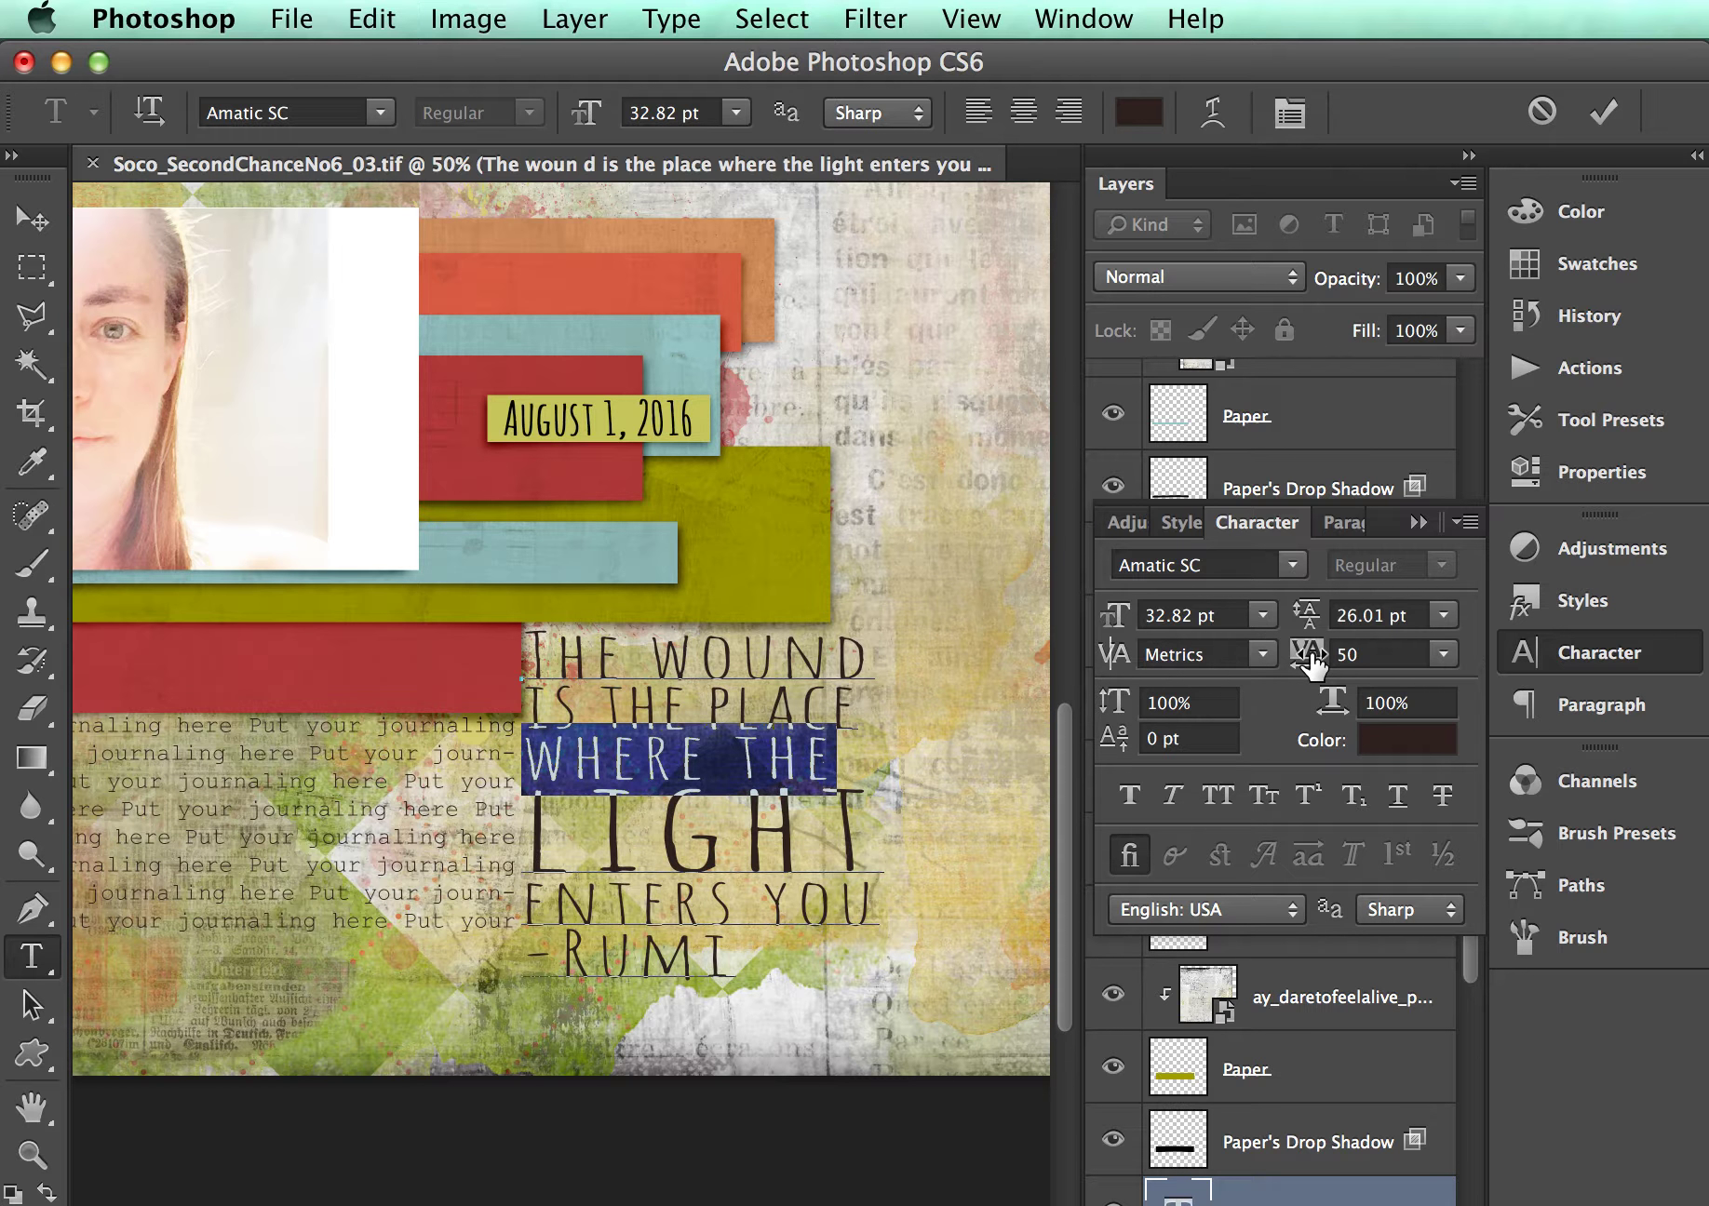
- Restore the accidentally overwritten WHERE THE line and set its tracking to 80
{"action": "left_click_drag", "start_coordinate": [1302, 656], "coordinate": [1313, 662]}
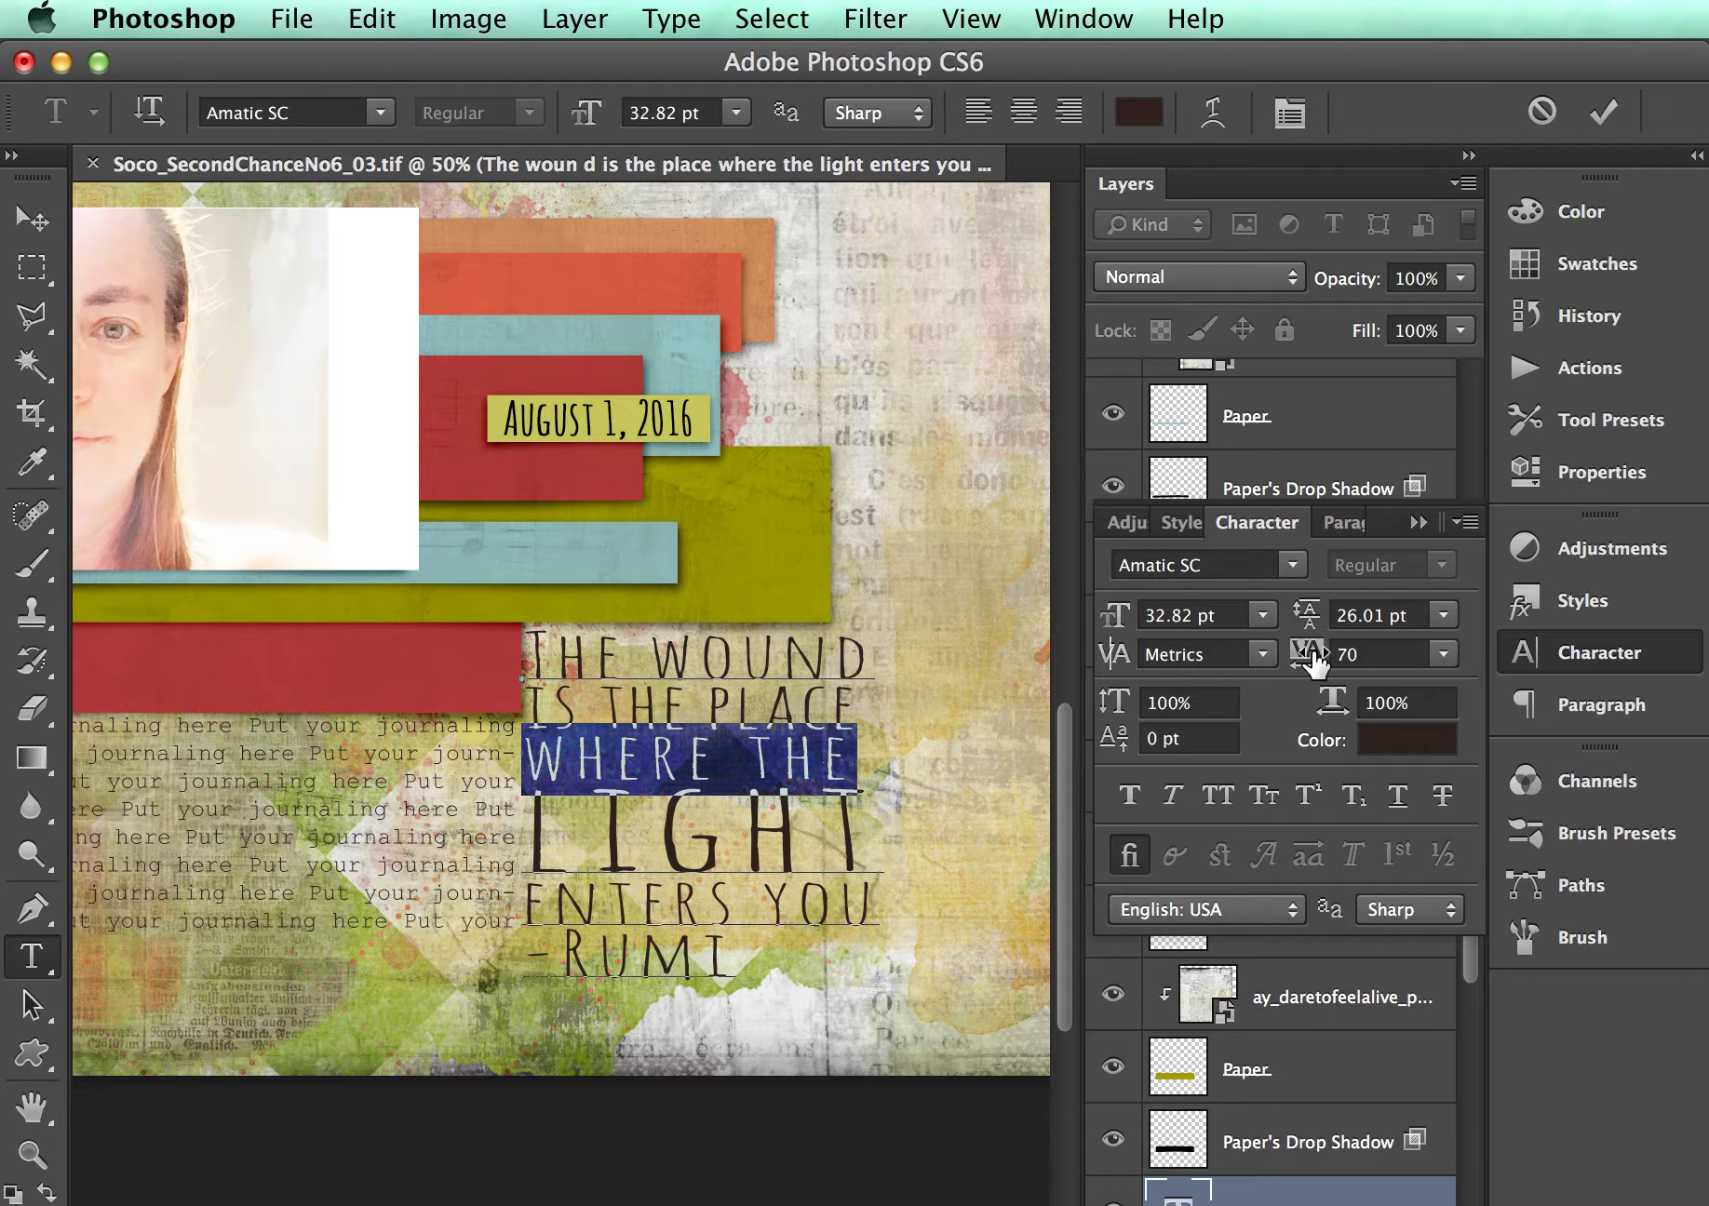
{"action": "type", "text": "80"}
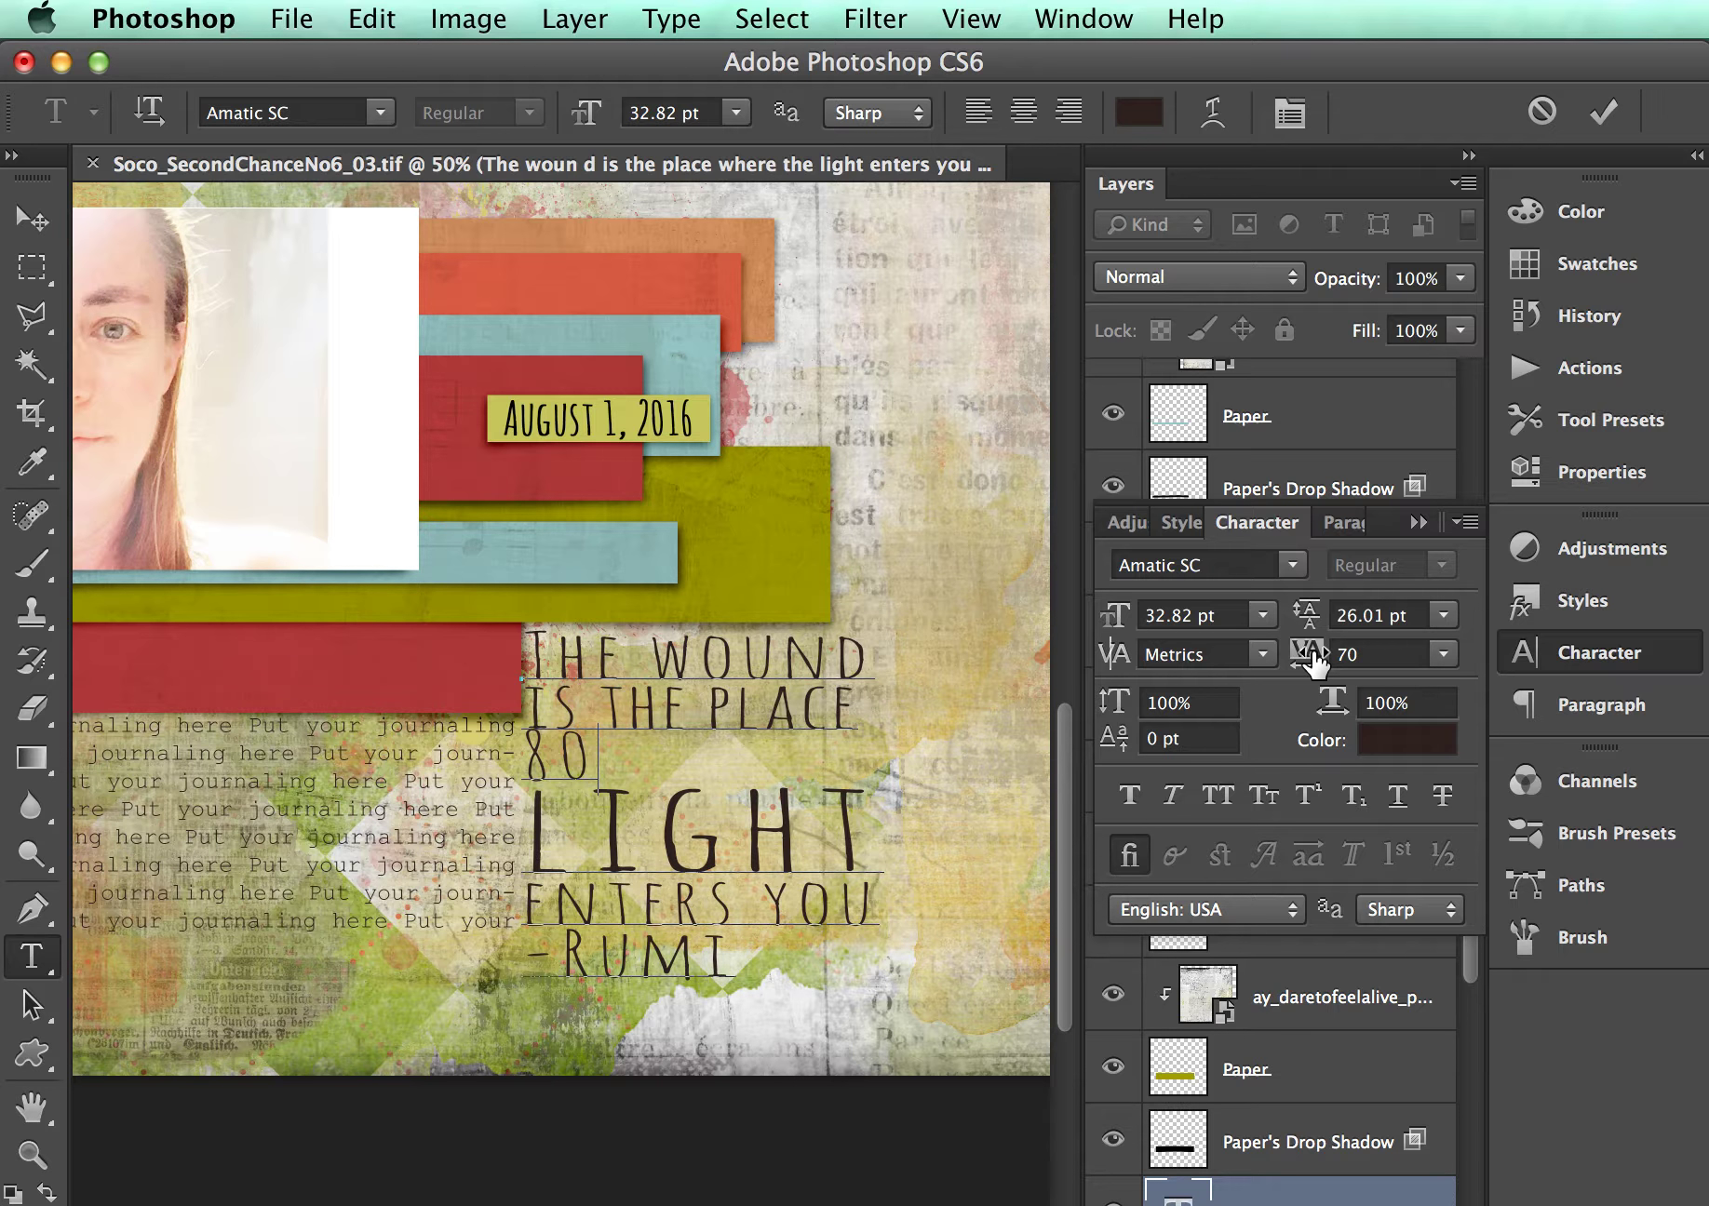
{"action": "key", "text": "BackSpace"}
{"action": "key", "text": "super"}
{"action": "left_click_drag", "start_coordinate": [605, 749], "coordinate": [517, 738]}
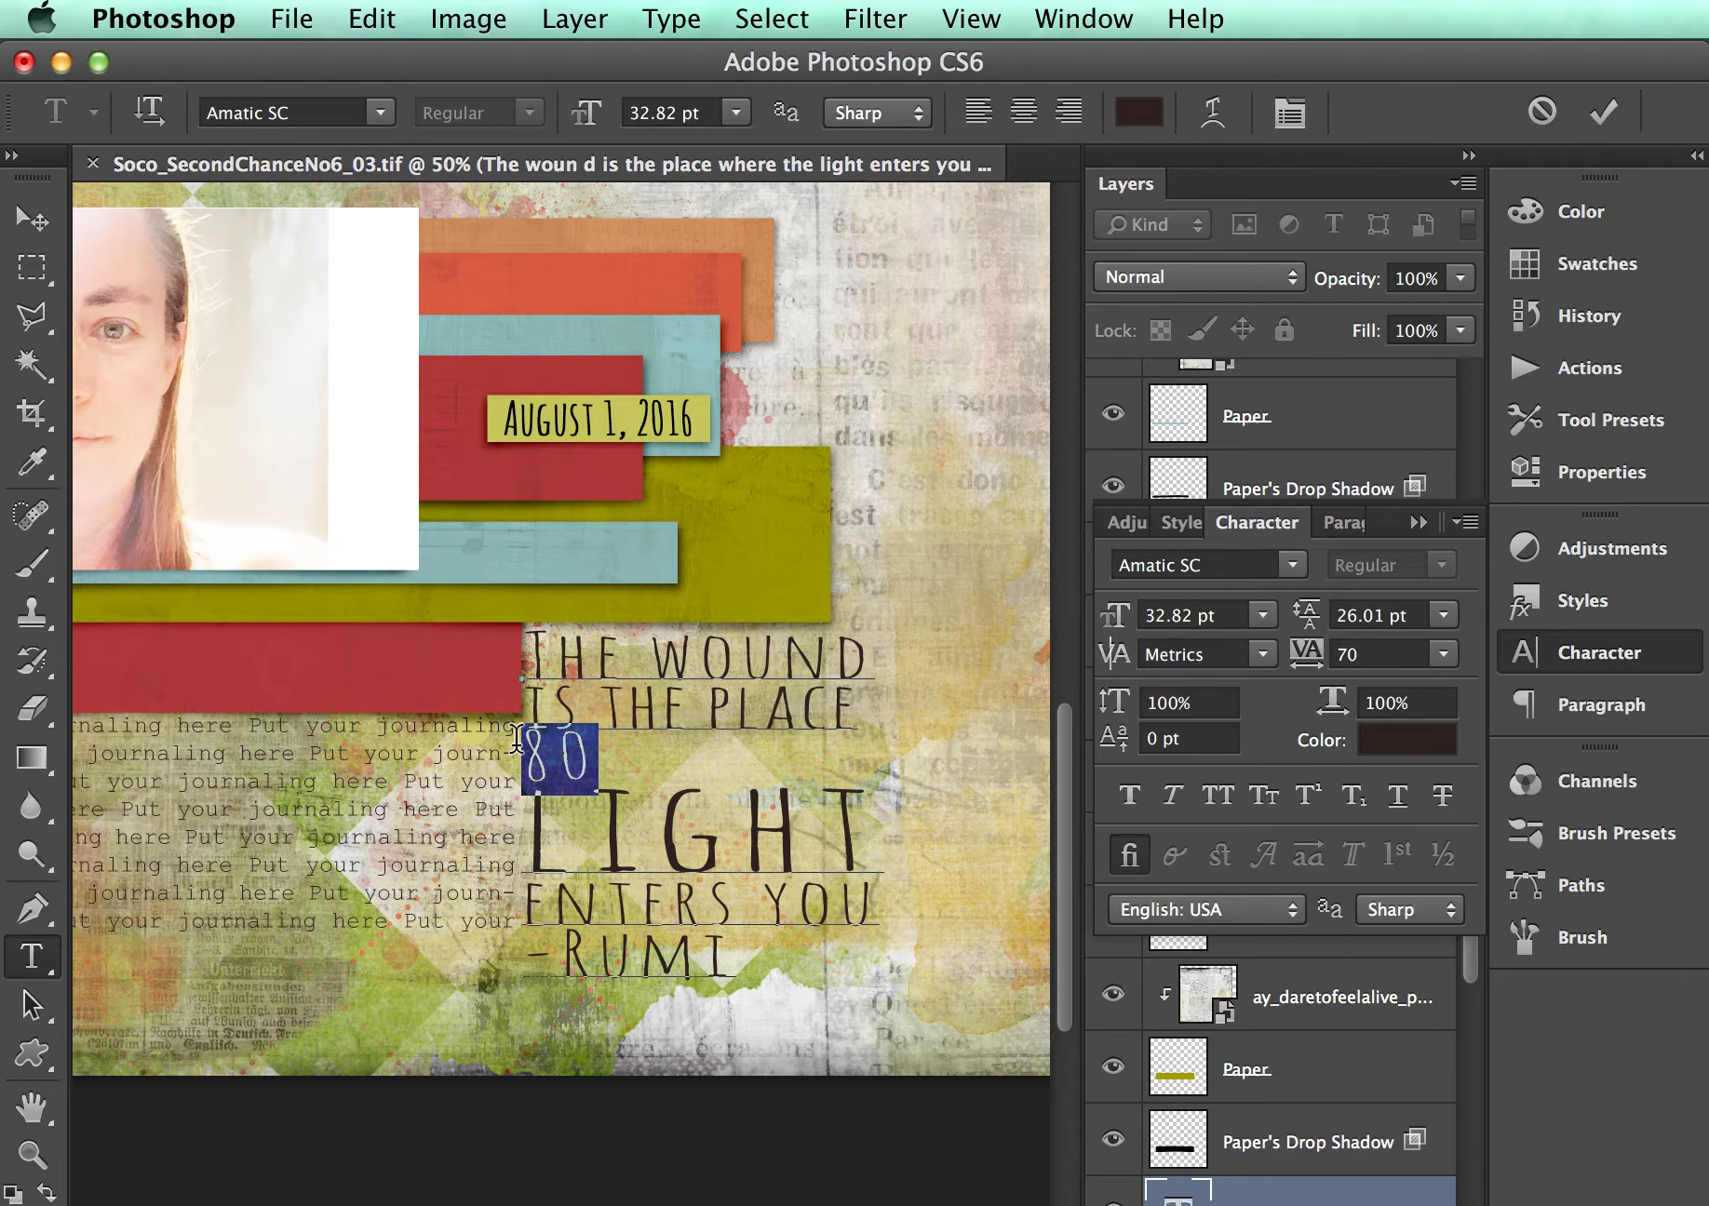
{"action": "type", "text": "WHERE TH"}
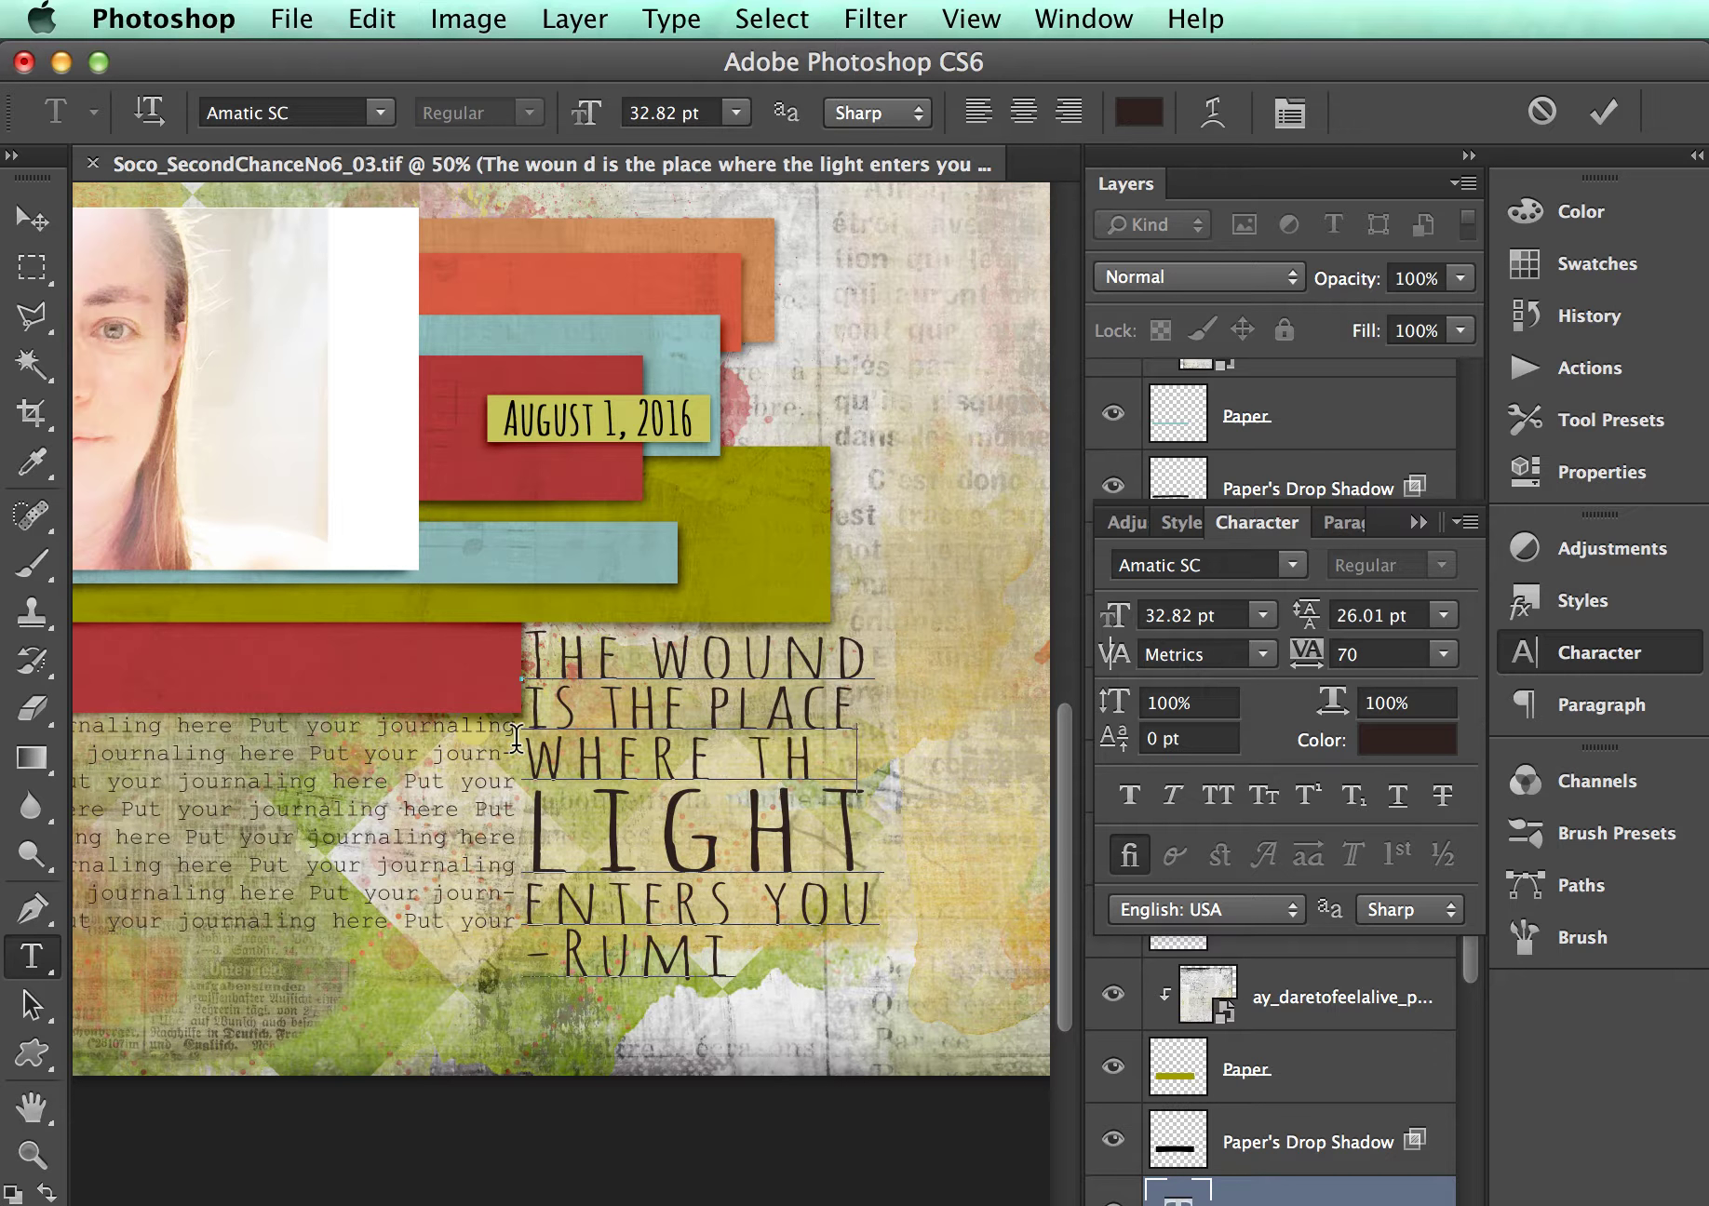
{"action": "key", "text": "shift+Left"}
{"action": "key", "text": "shift+Left"}
{"action": "key", "text": "shift+Left"}
{"action": "key", "text": "shift+Left"}
{"action": "key", "text": "shift+Left"}
{"action": "key", "text": "shift+Left"}
{"action": "key", "text": "shift+Left"}
{"action": "key", "text": "shift+Left"}
{"action": "key", "text": "shift+Left"}
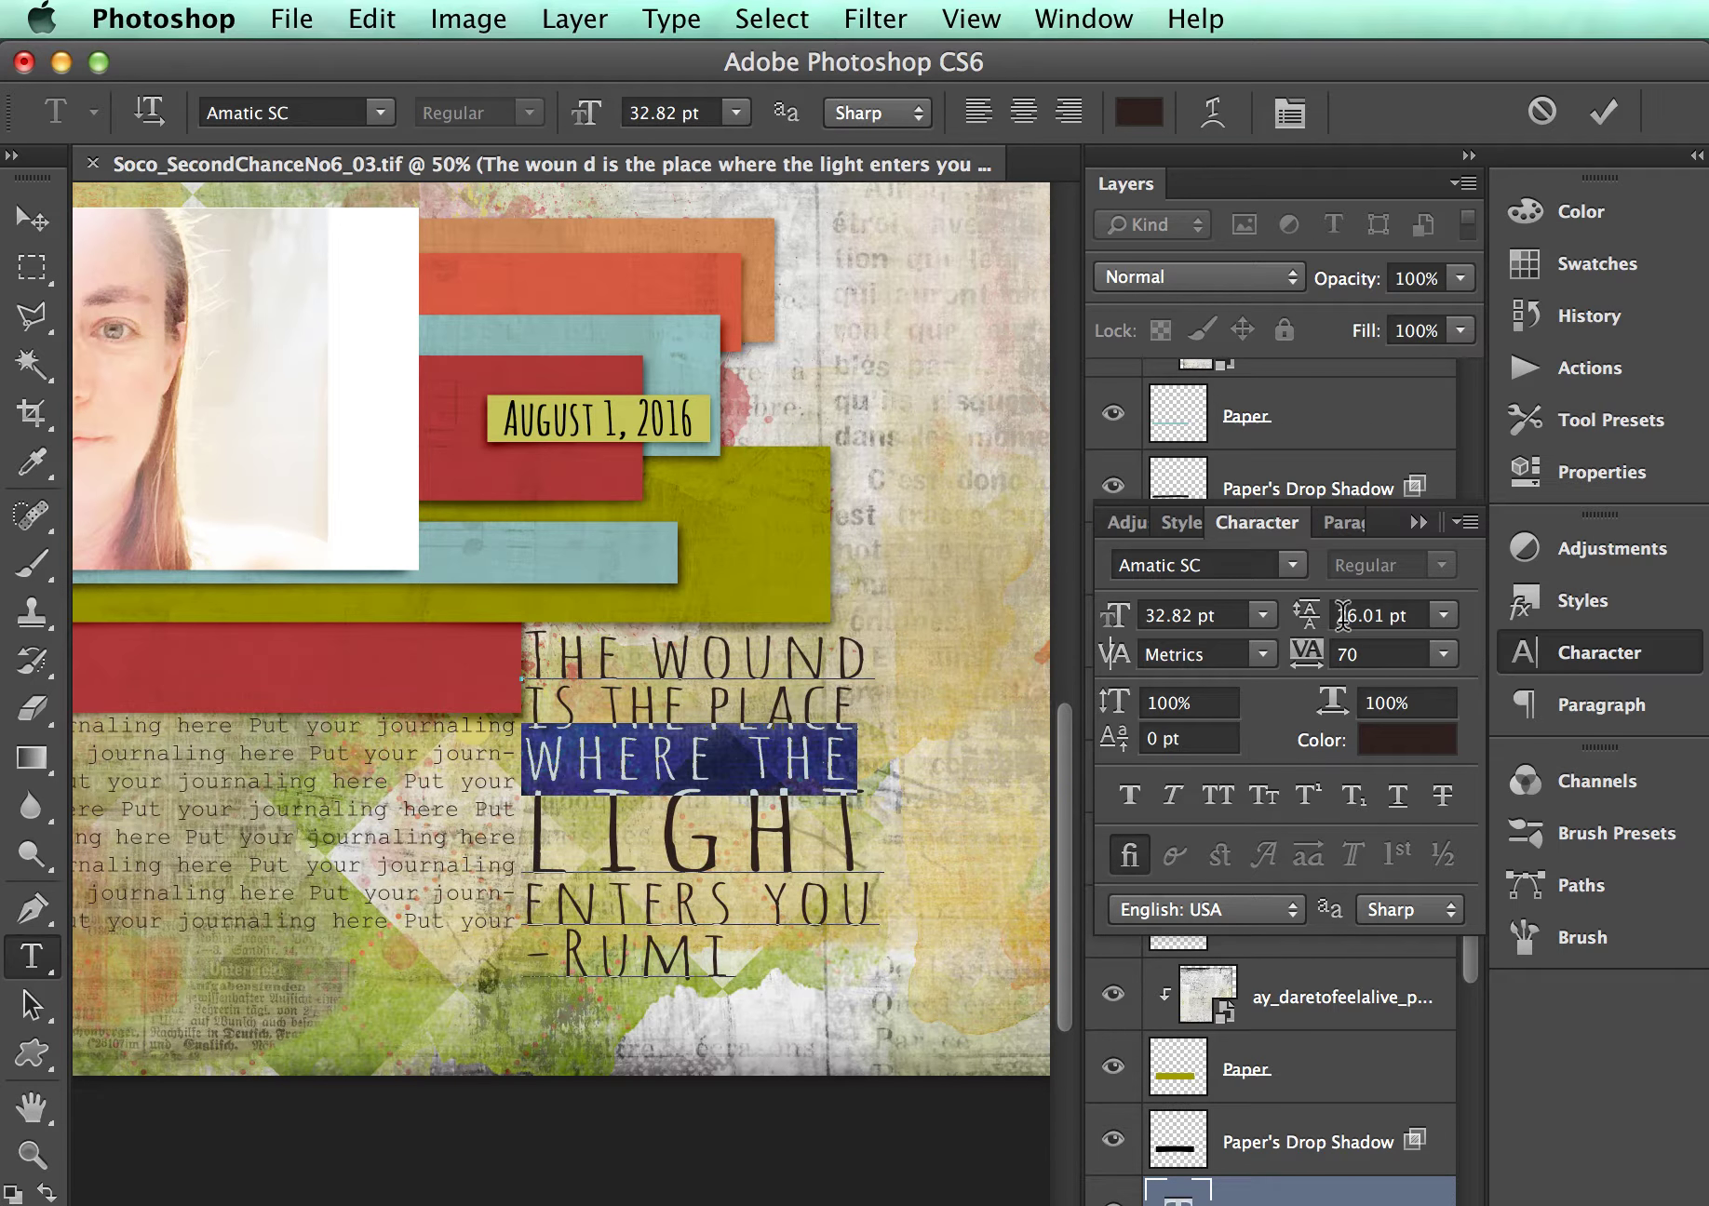
{"action": "left_click", "coordinate": [1348, 654]}
{"action": "key", "text": "BackSpace"}
{"action": "type", "text": "8"}
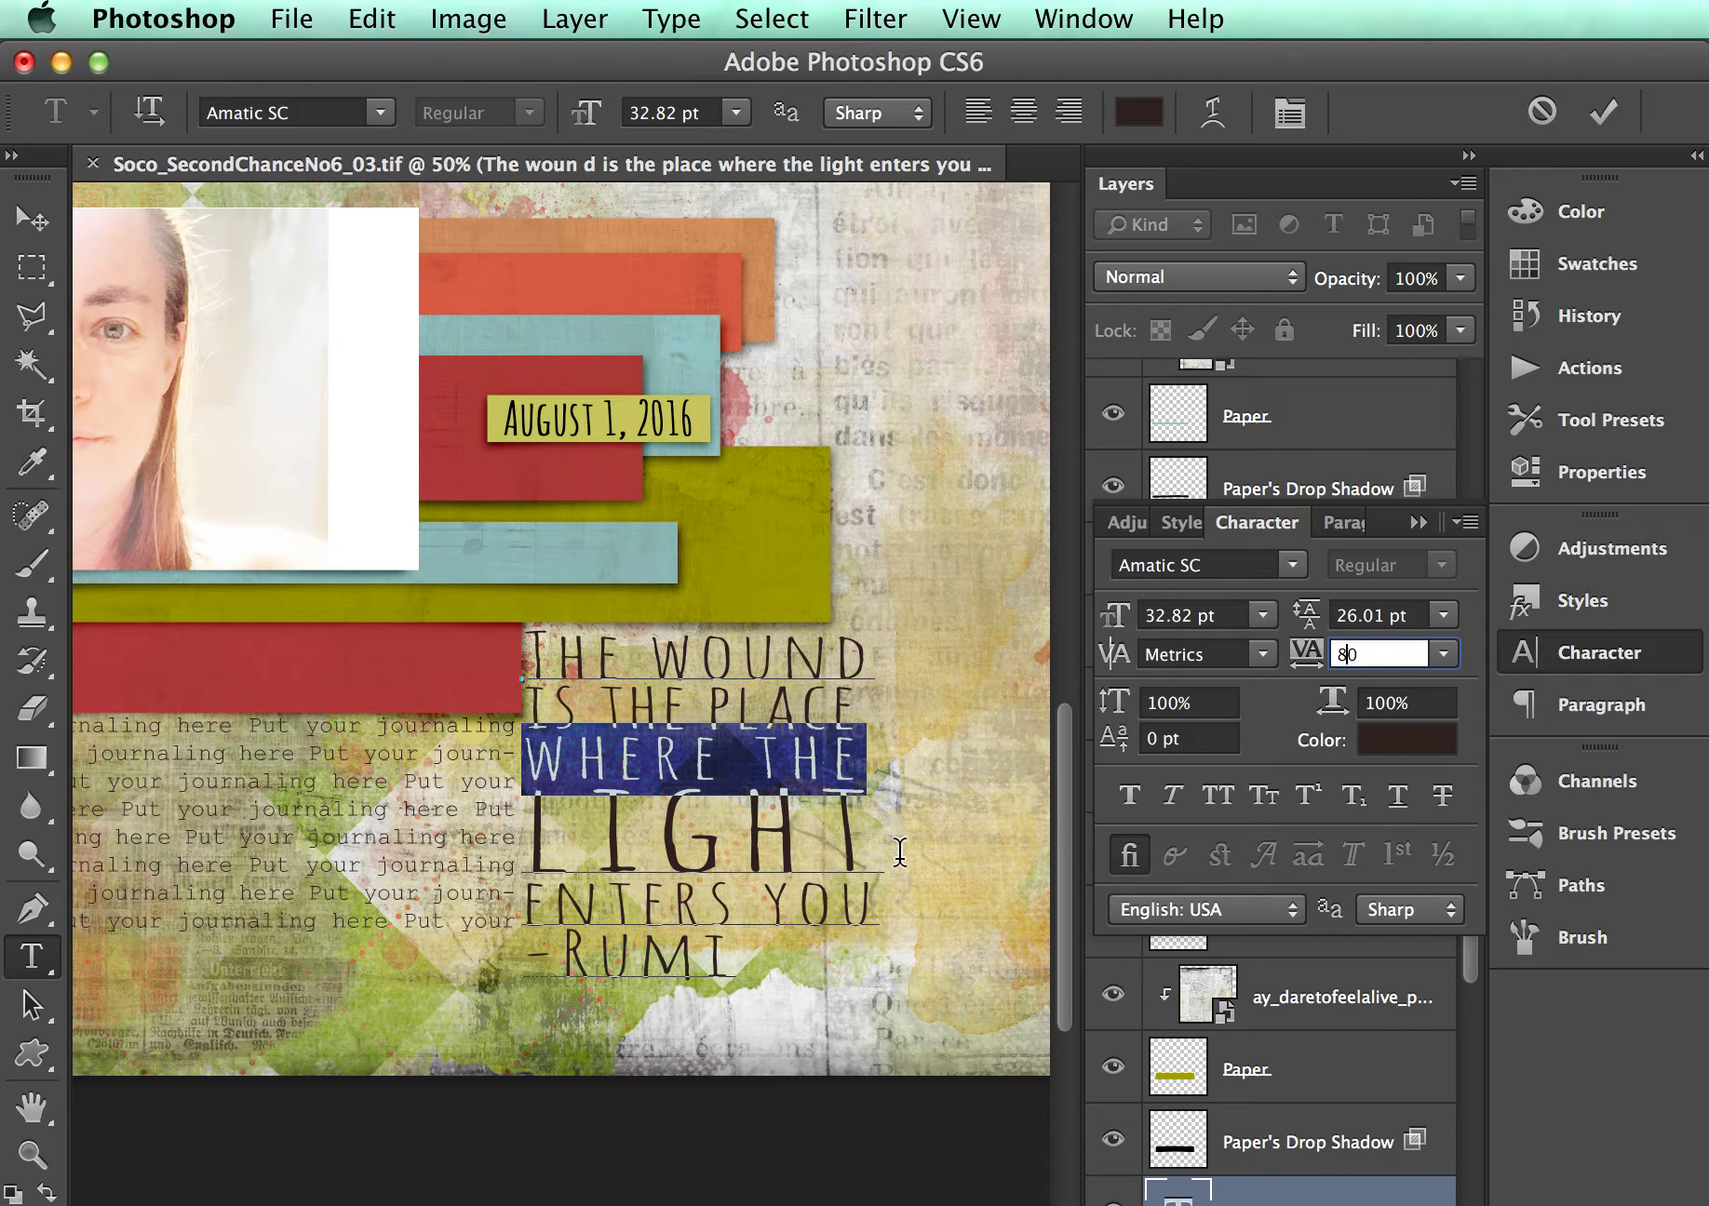
- Tighten the ENTERS YOU line to tracking 35, then commit the quote text edits
{"action": "left_click_drag", "start_coordinate": [875, 889], "coordinate": [515, 900]}
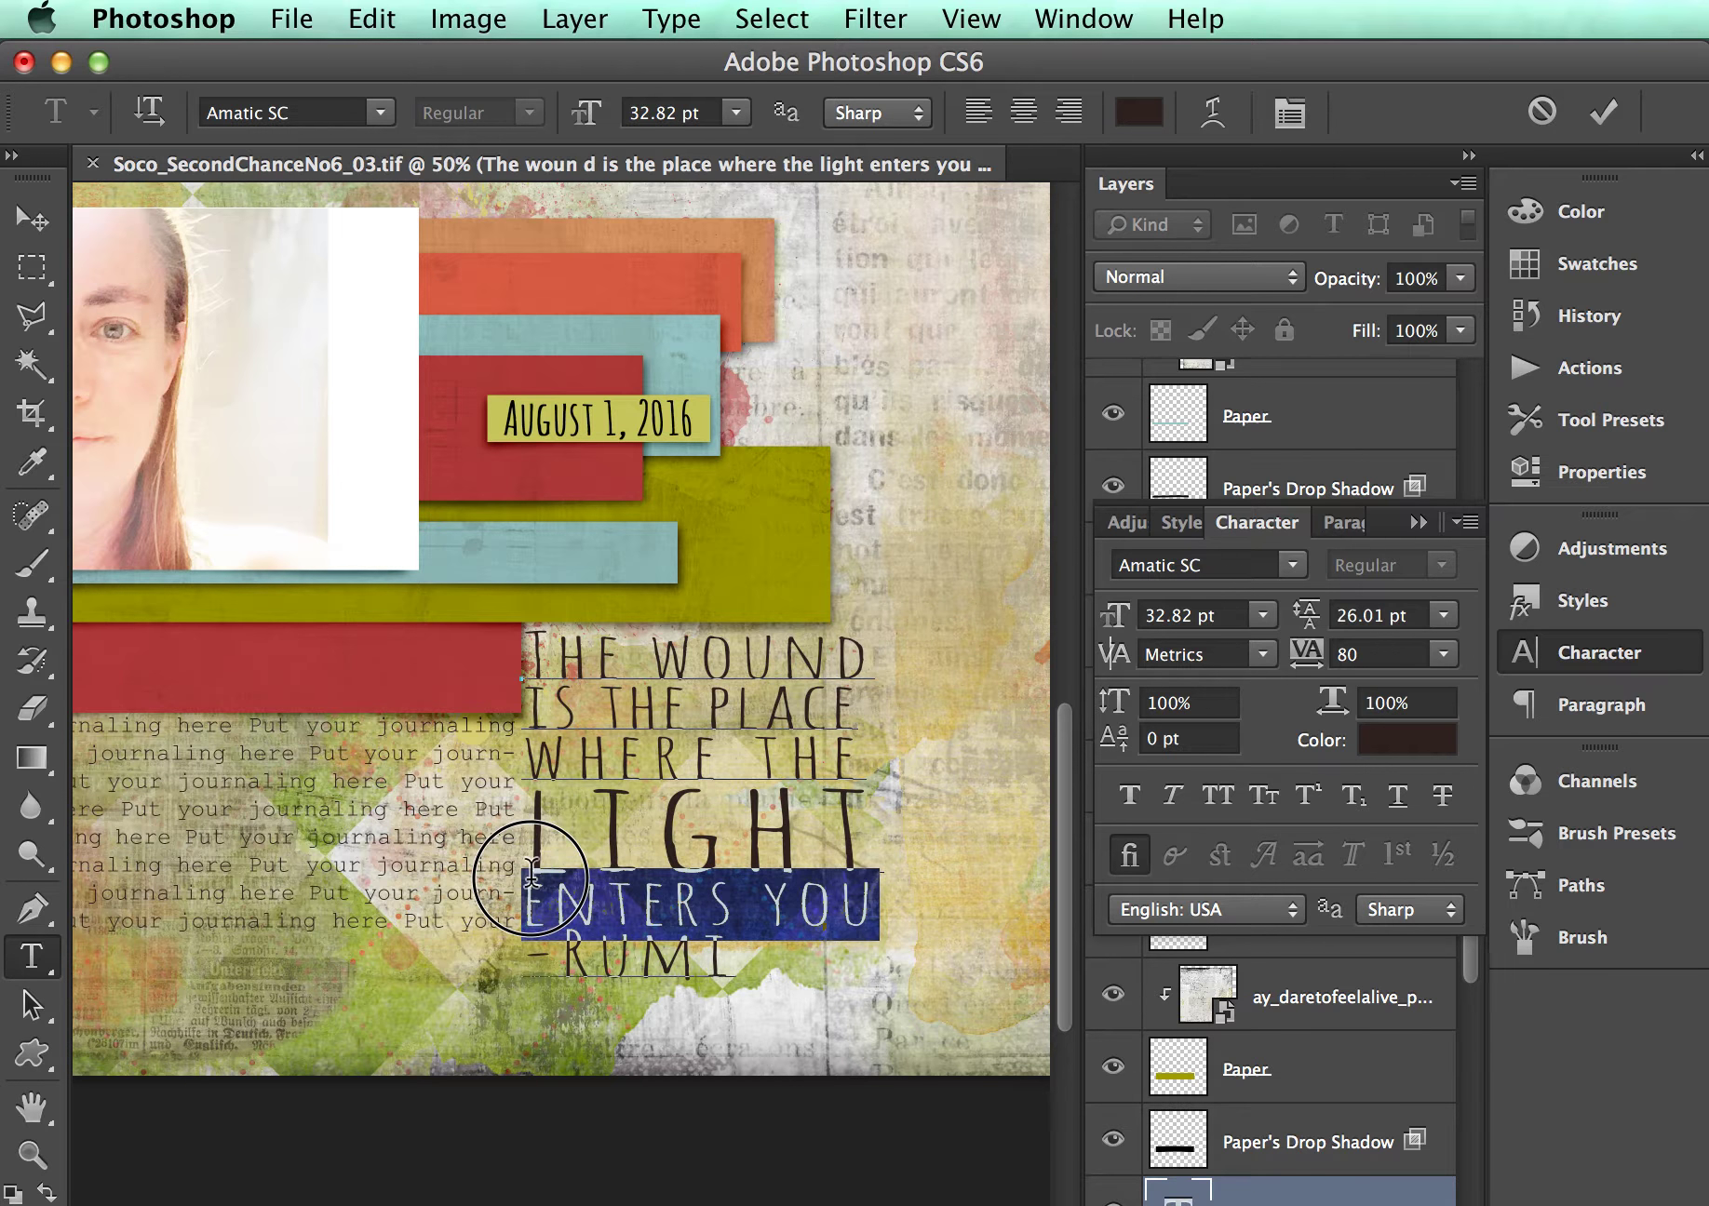
{"action": "left_click", "coordinate": [1359, 655]}
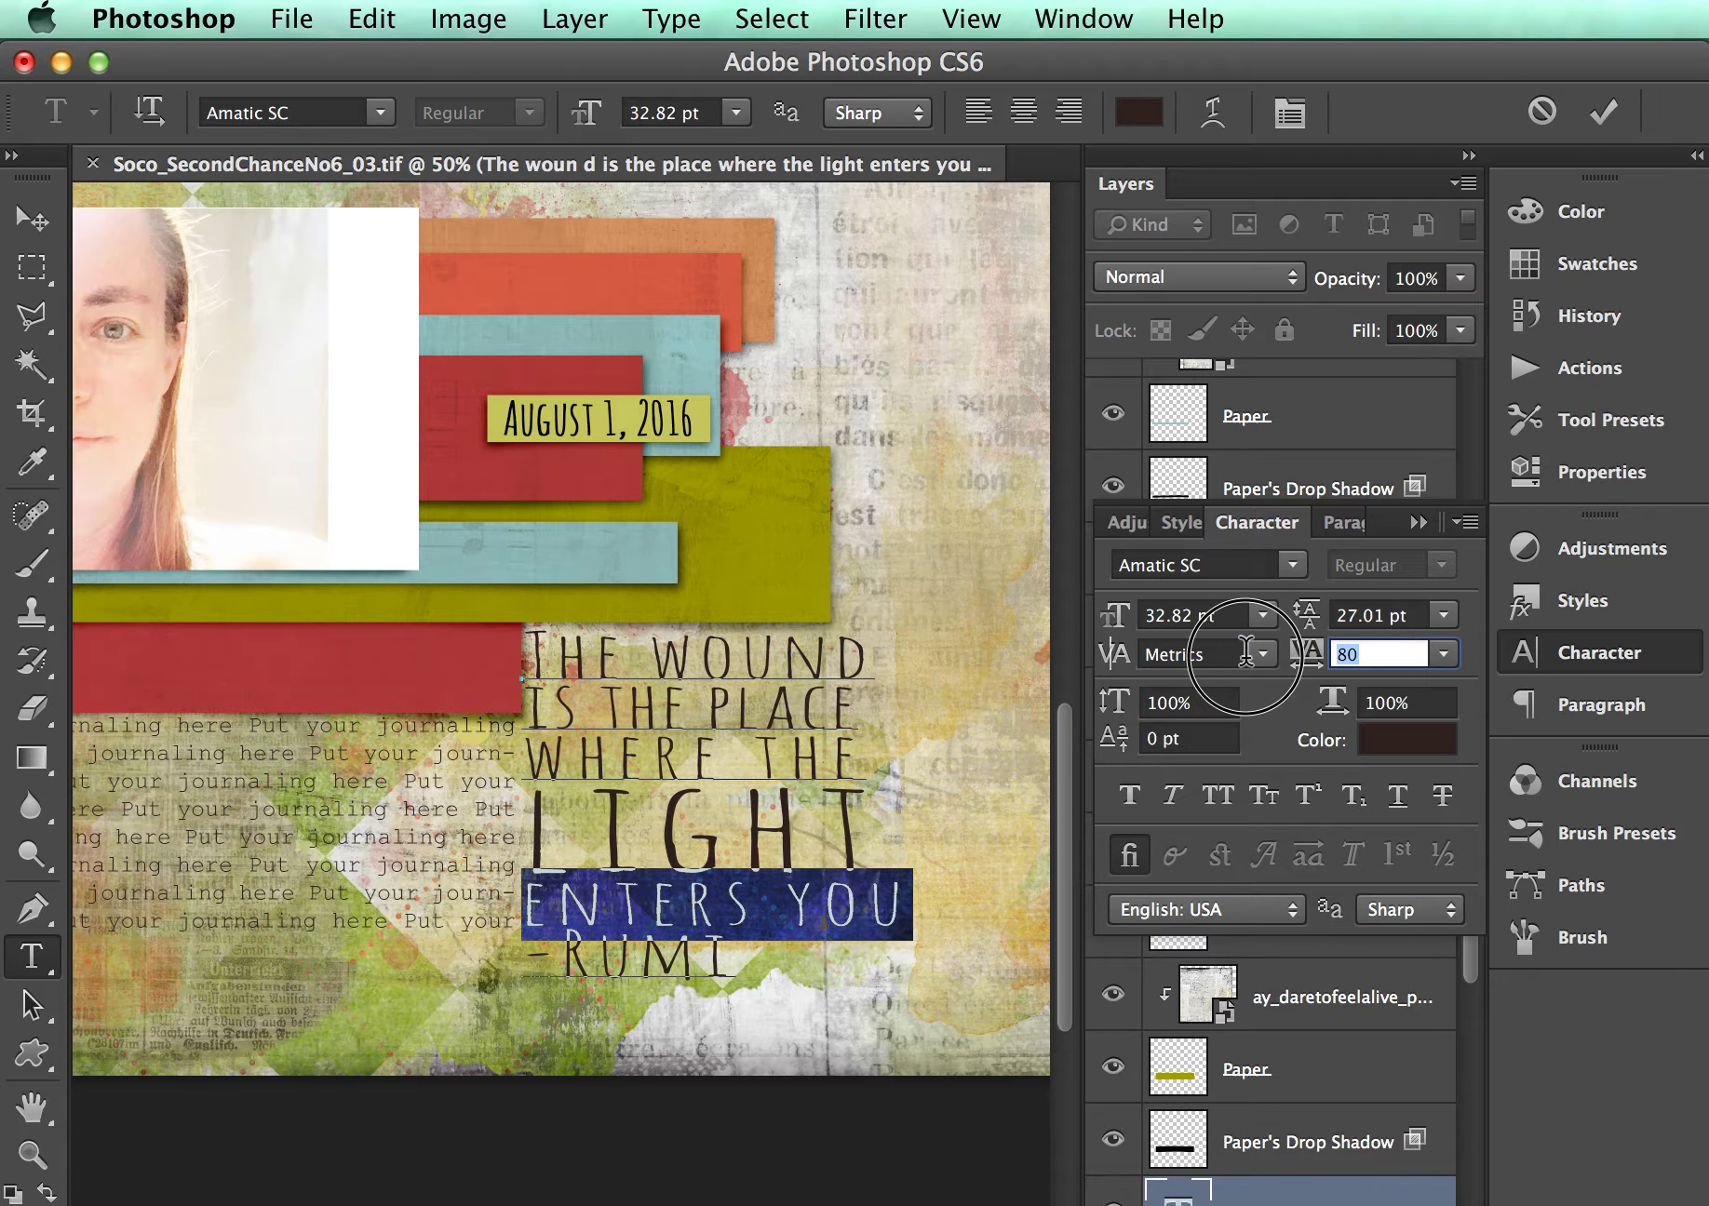
{"action": "type", "text": "75"}
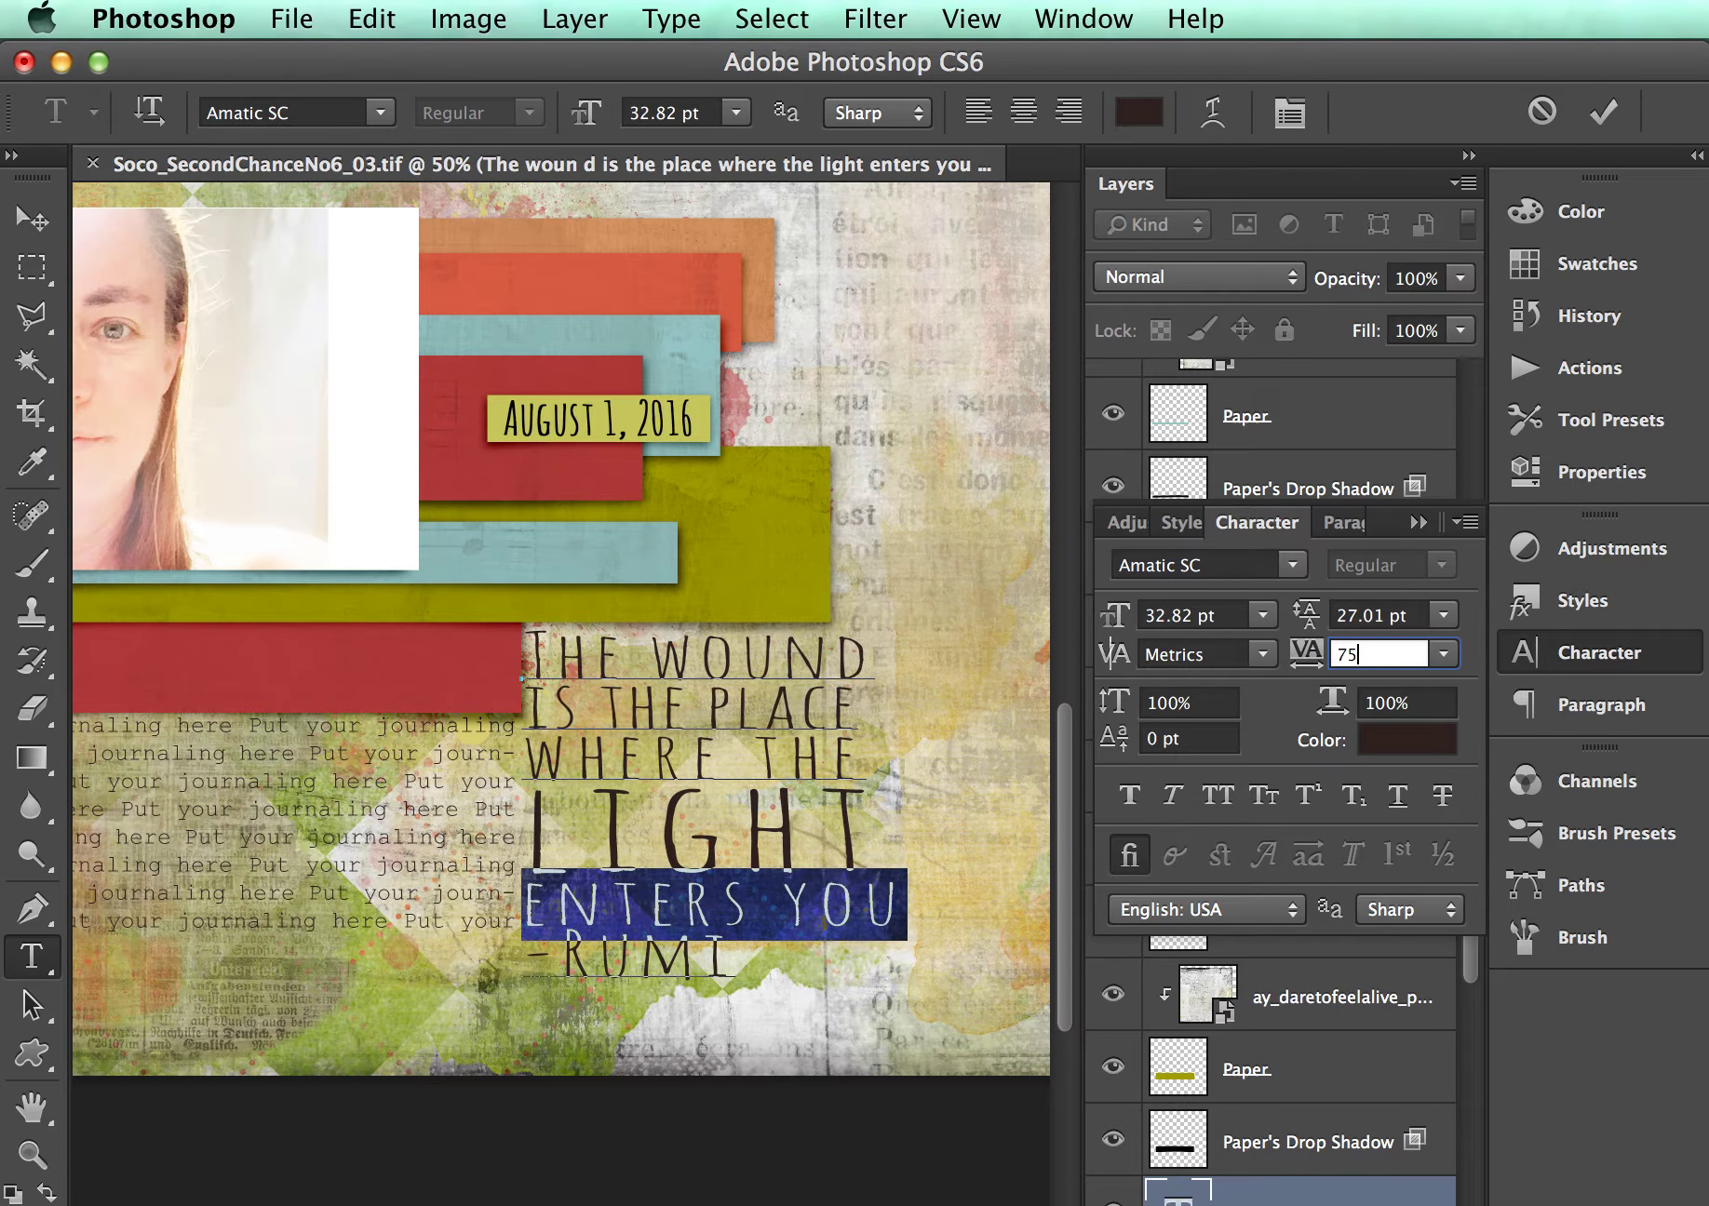
{"action": "key", "text": "BackSpace"}
{"action": "key", "text": "BackSpace"}
{"action": "type", "text": "0"}
{"action": "key", "text": "BackSpace"}
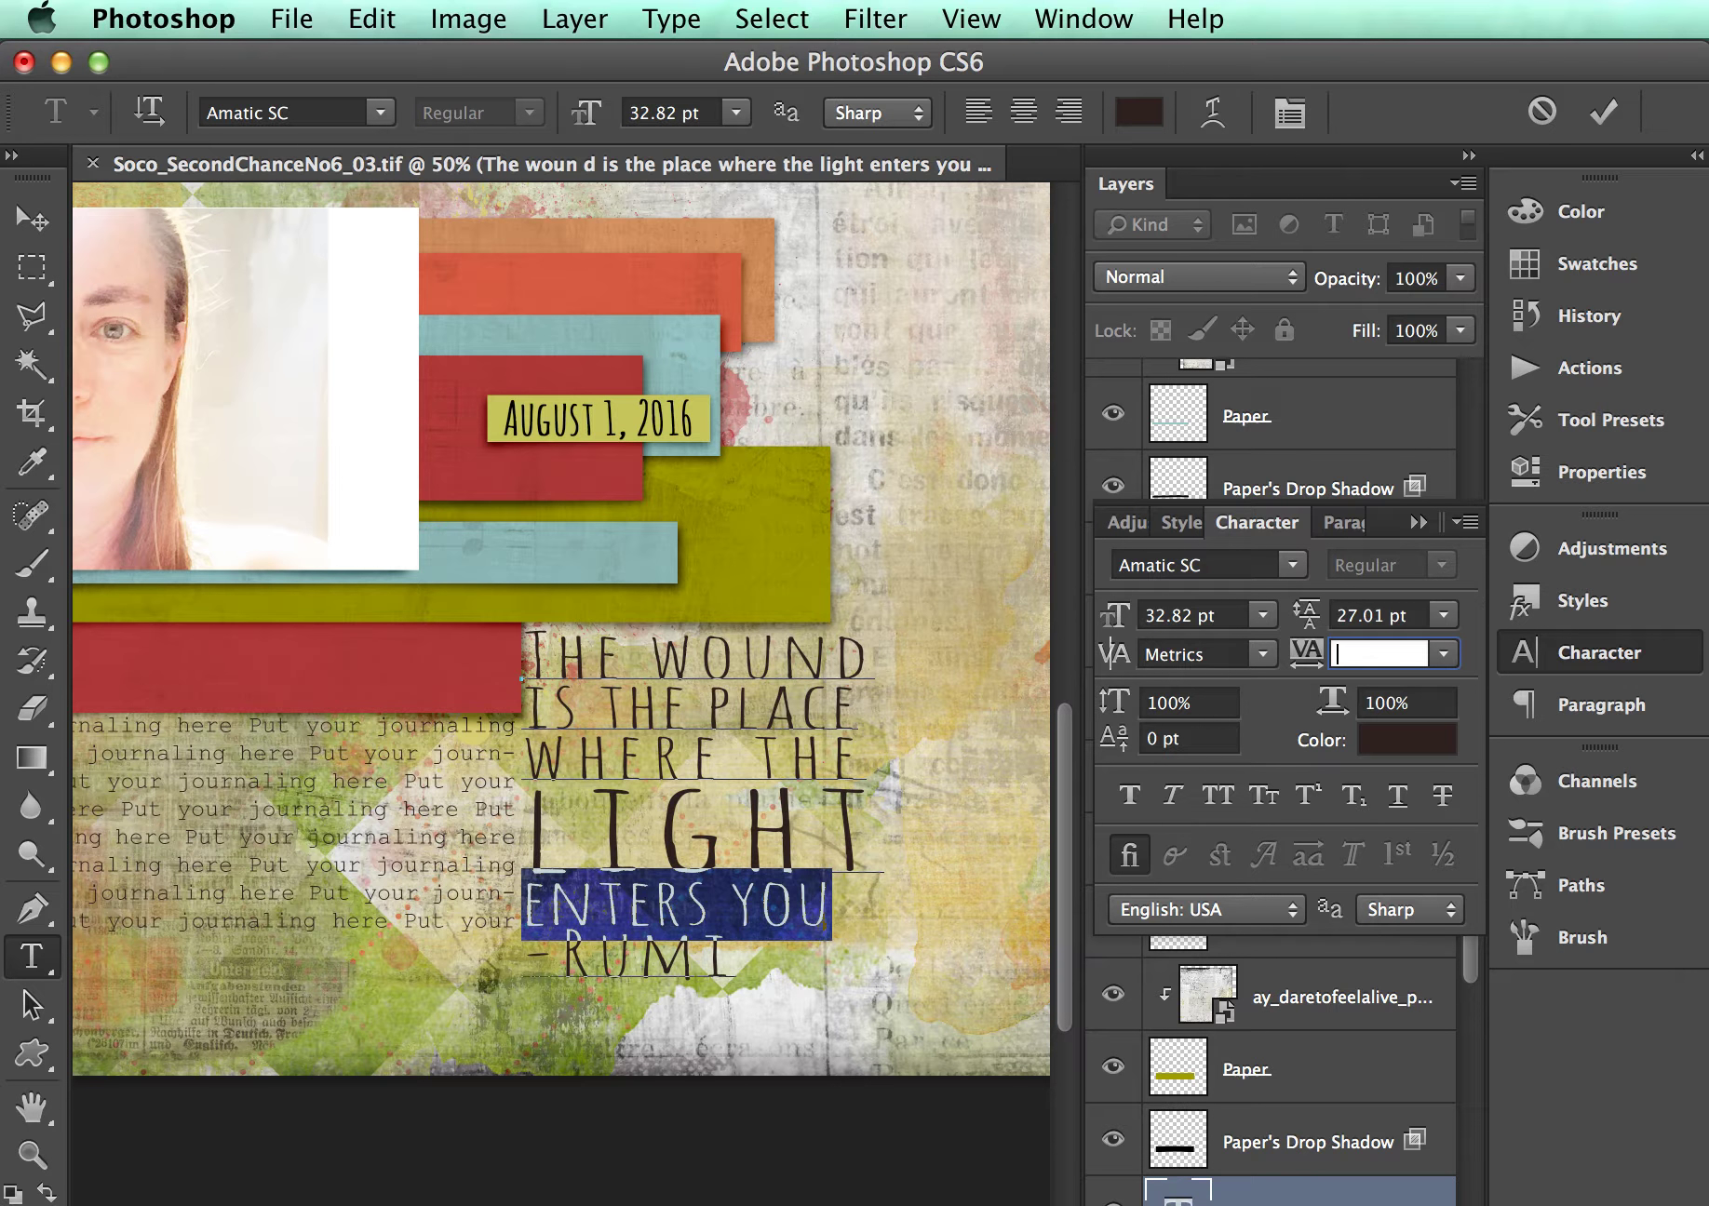
{"action": "type", "text": "50"}
{"action": "key", "text": "BackSpace"}
{"action": "key", "text": "BackSpace"}
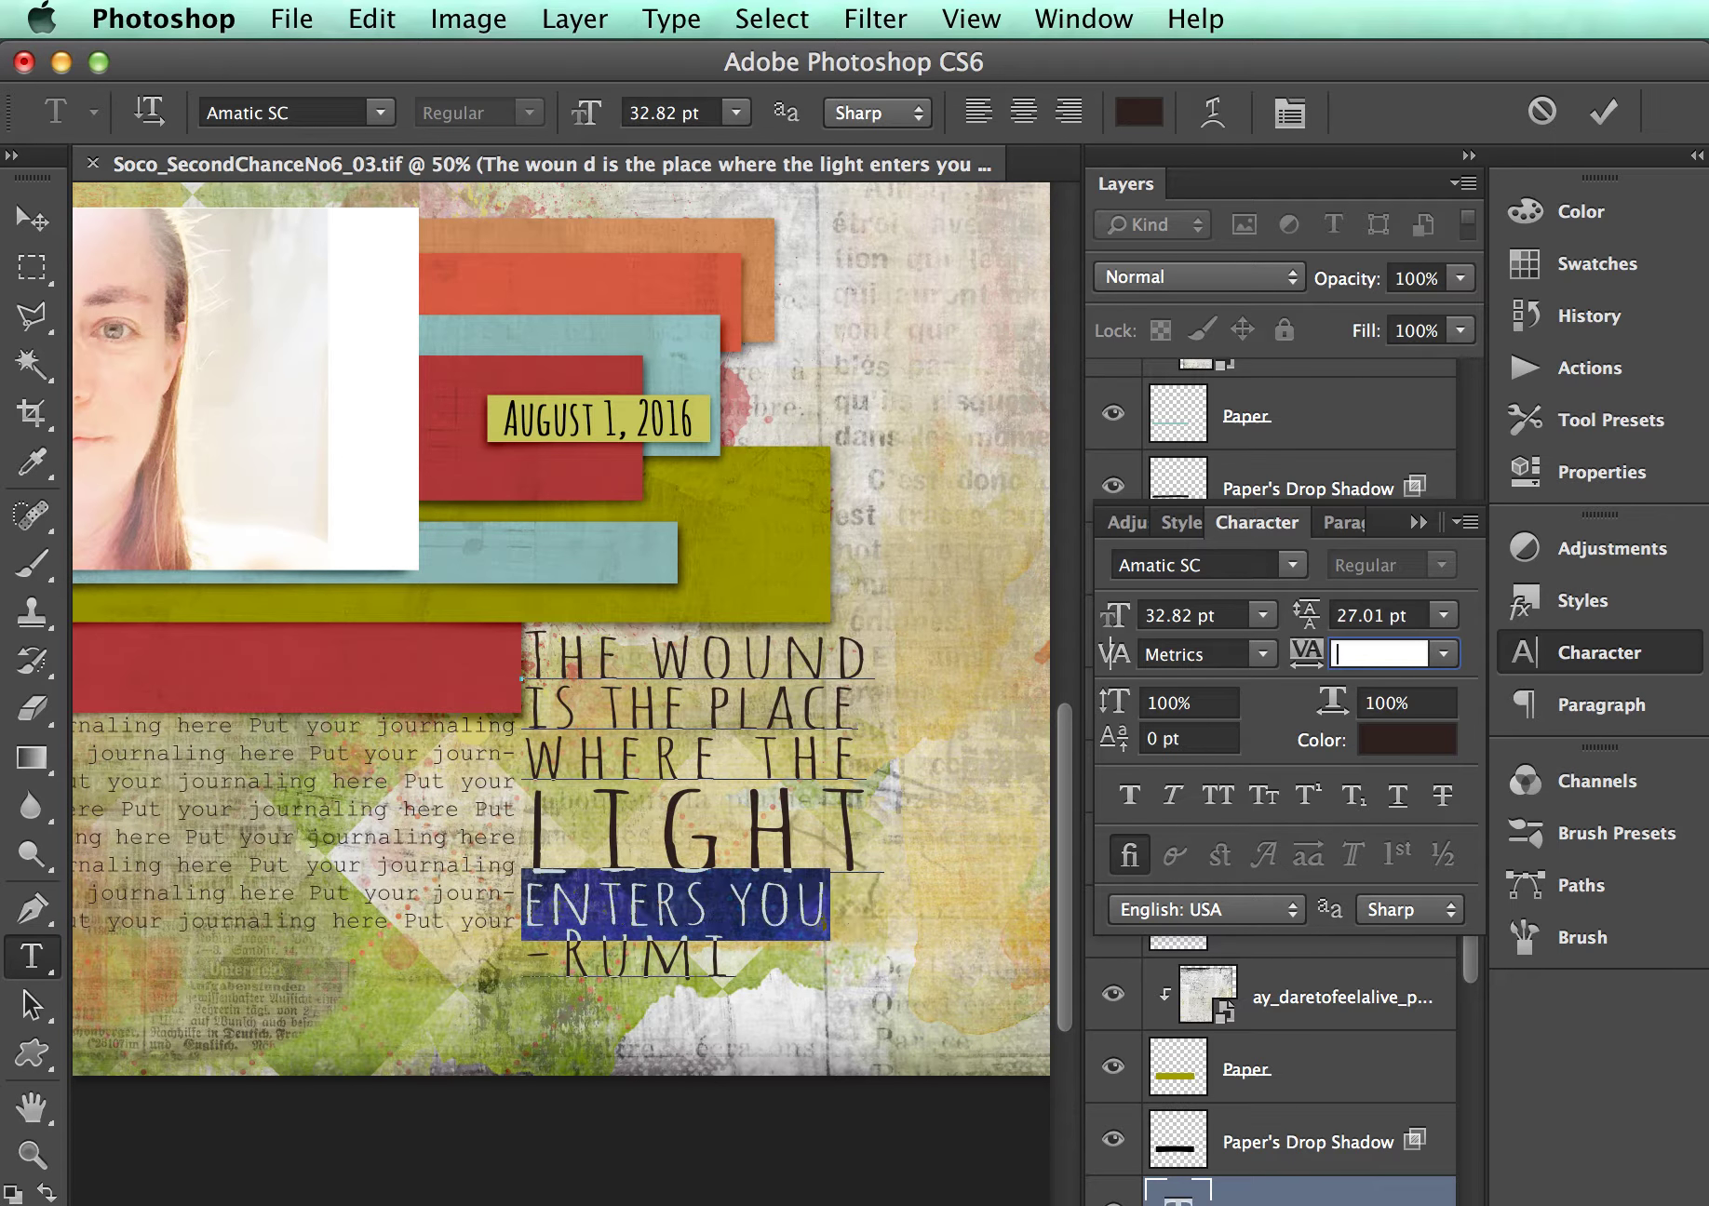
{"action": "type", "text": "45"}
{"action": "key", "text": "BackSpace"}
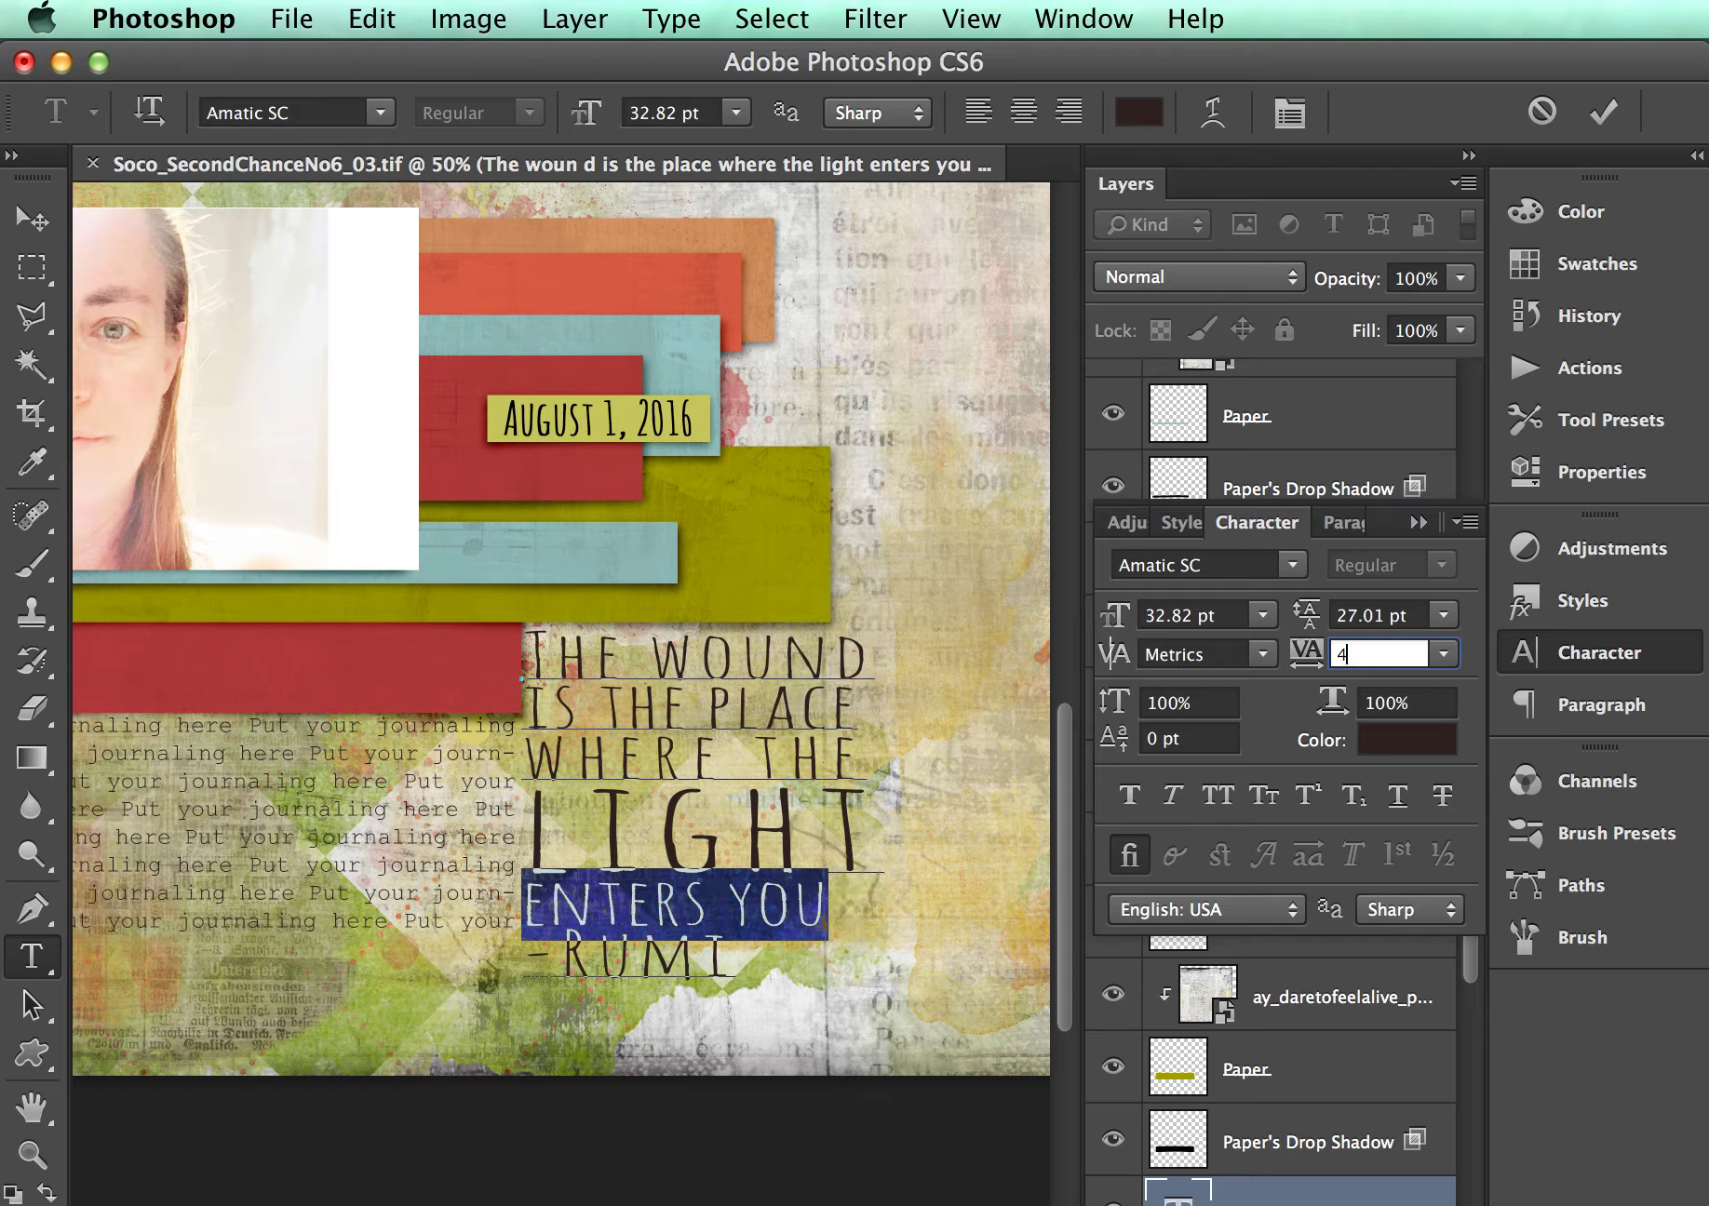
{"action": "type", "text": "0"}
{"action": "key", "text": "BackSpace"}
{"action": "key", "text": "BackSpace"}
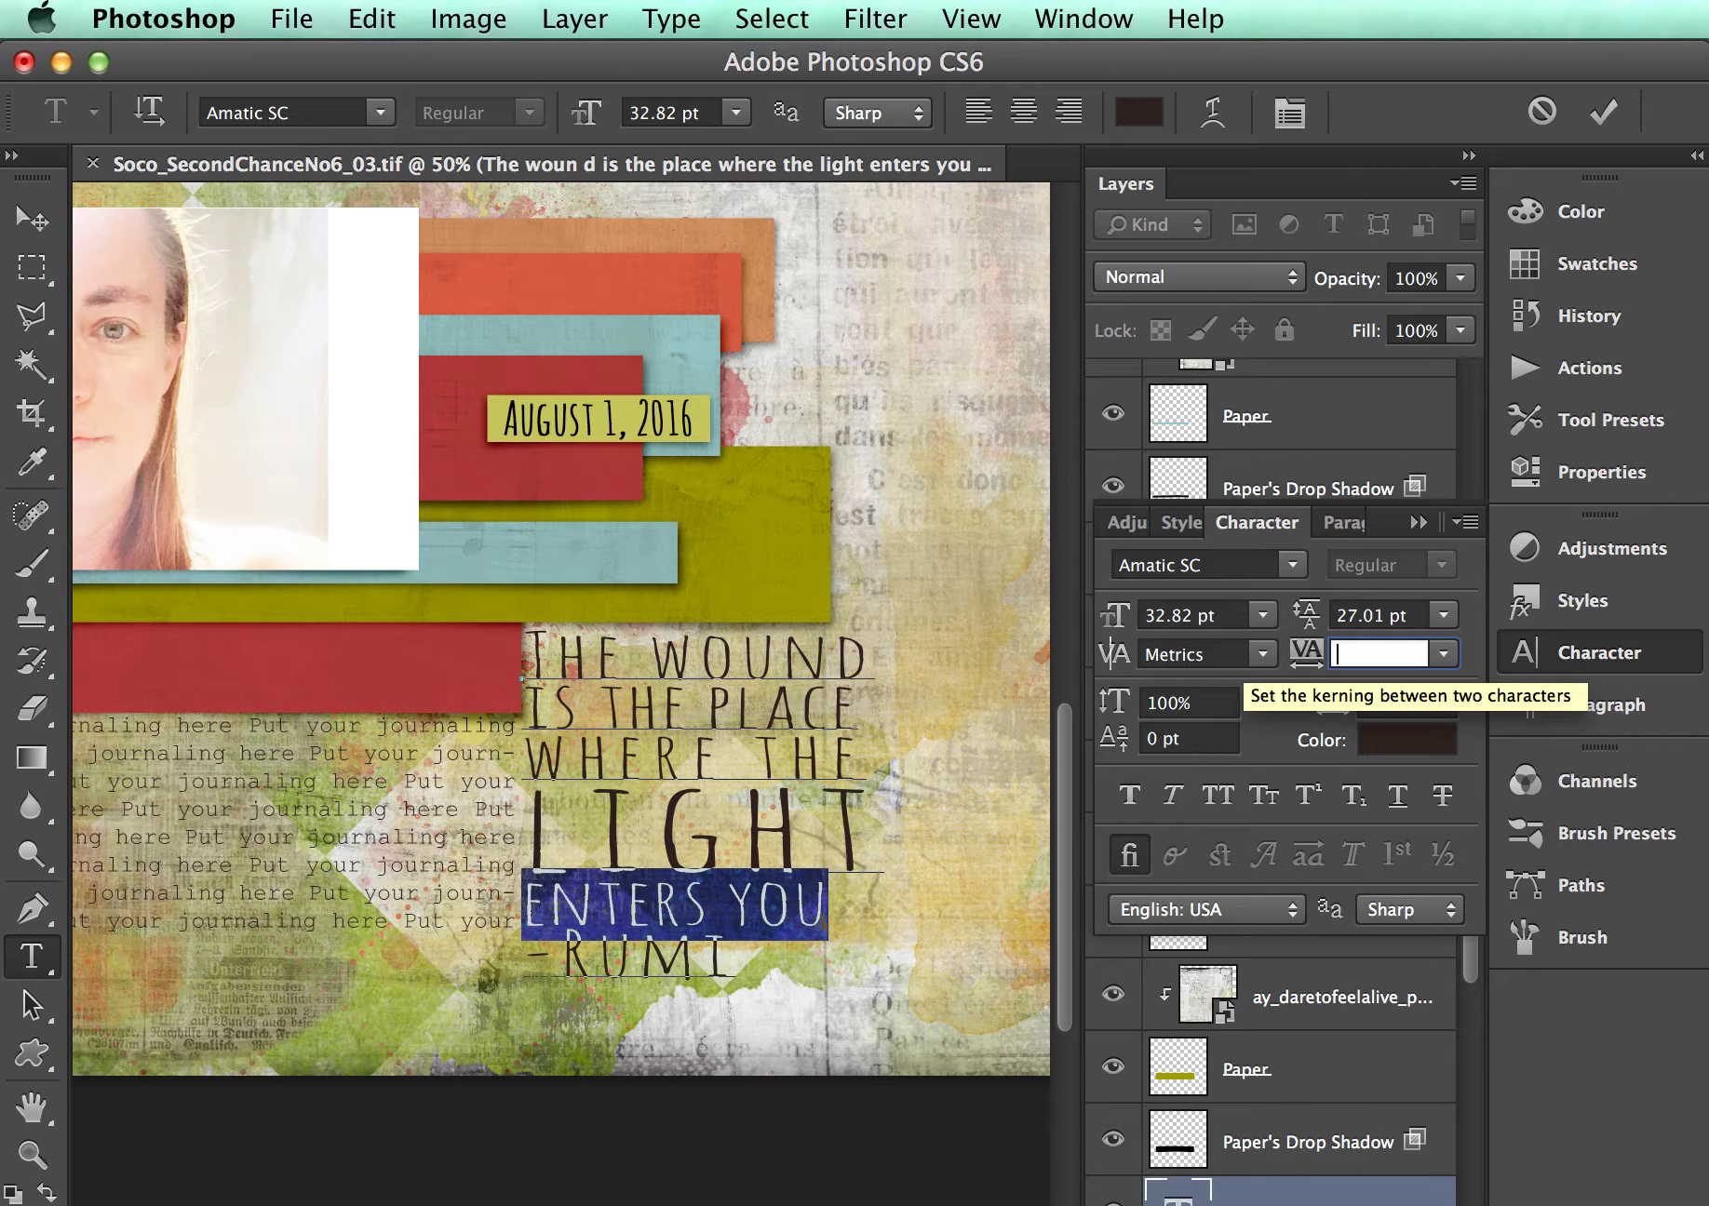
{"action": "type", "text": "35"}
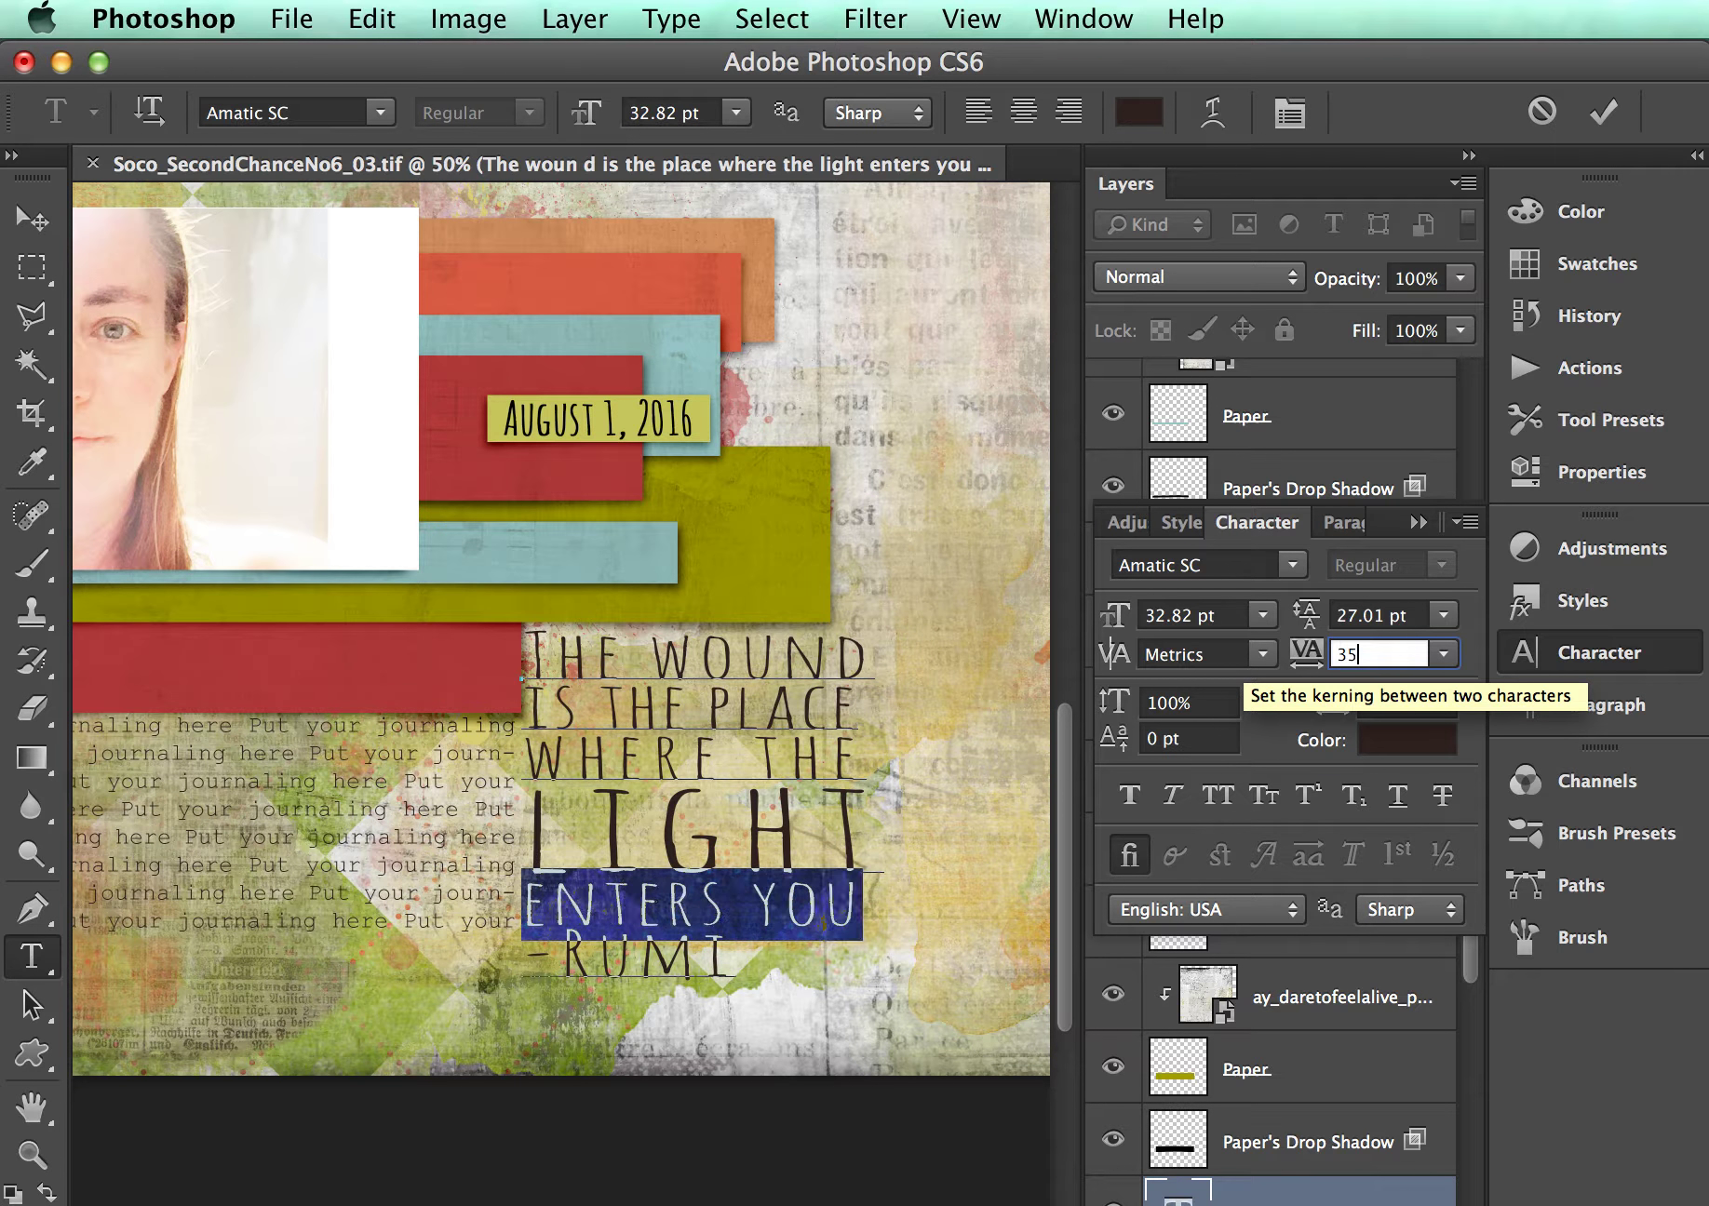
{"action": "left_click", "coordinate": [538, 957]}
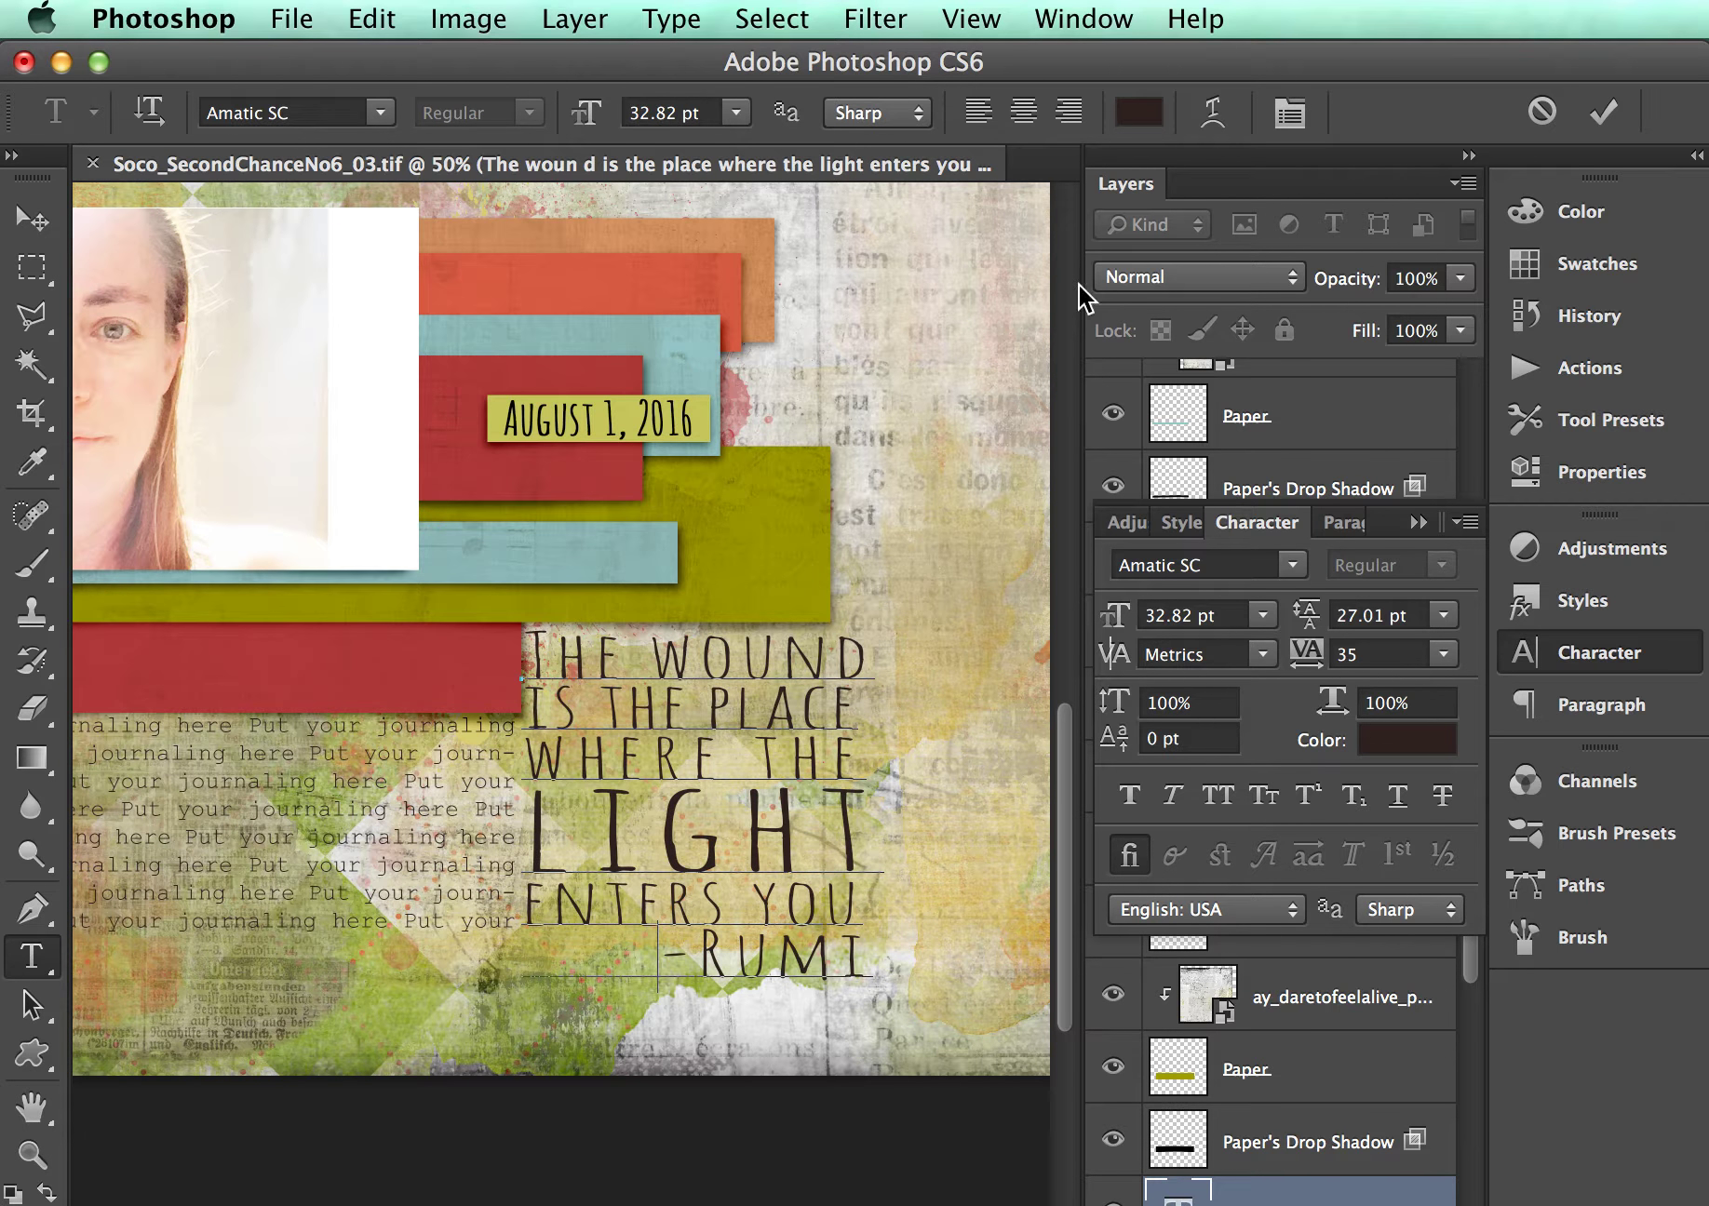
{"action": "left_click", "coordinate": [1604, 110]}
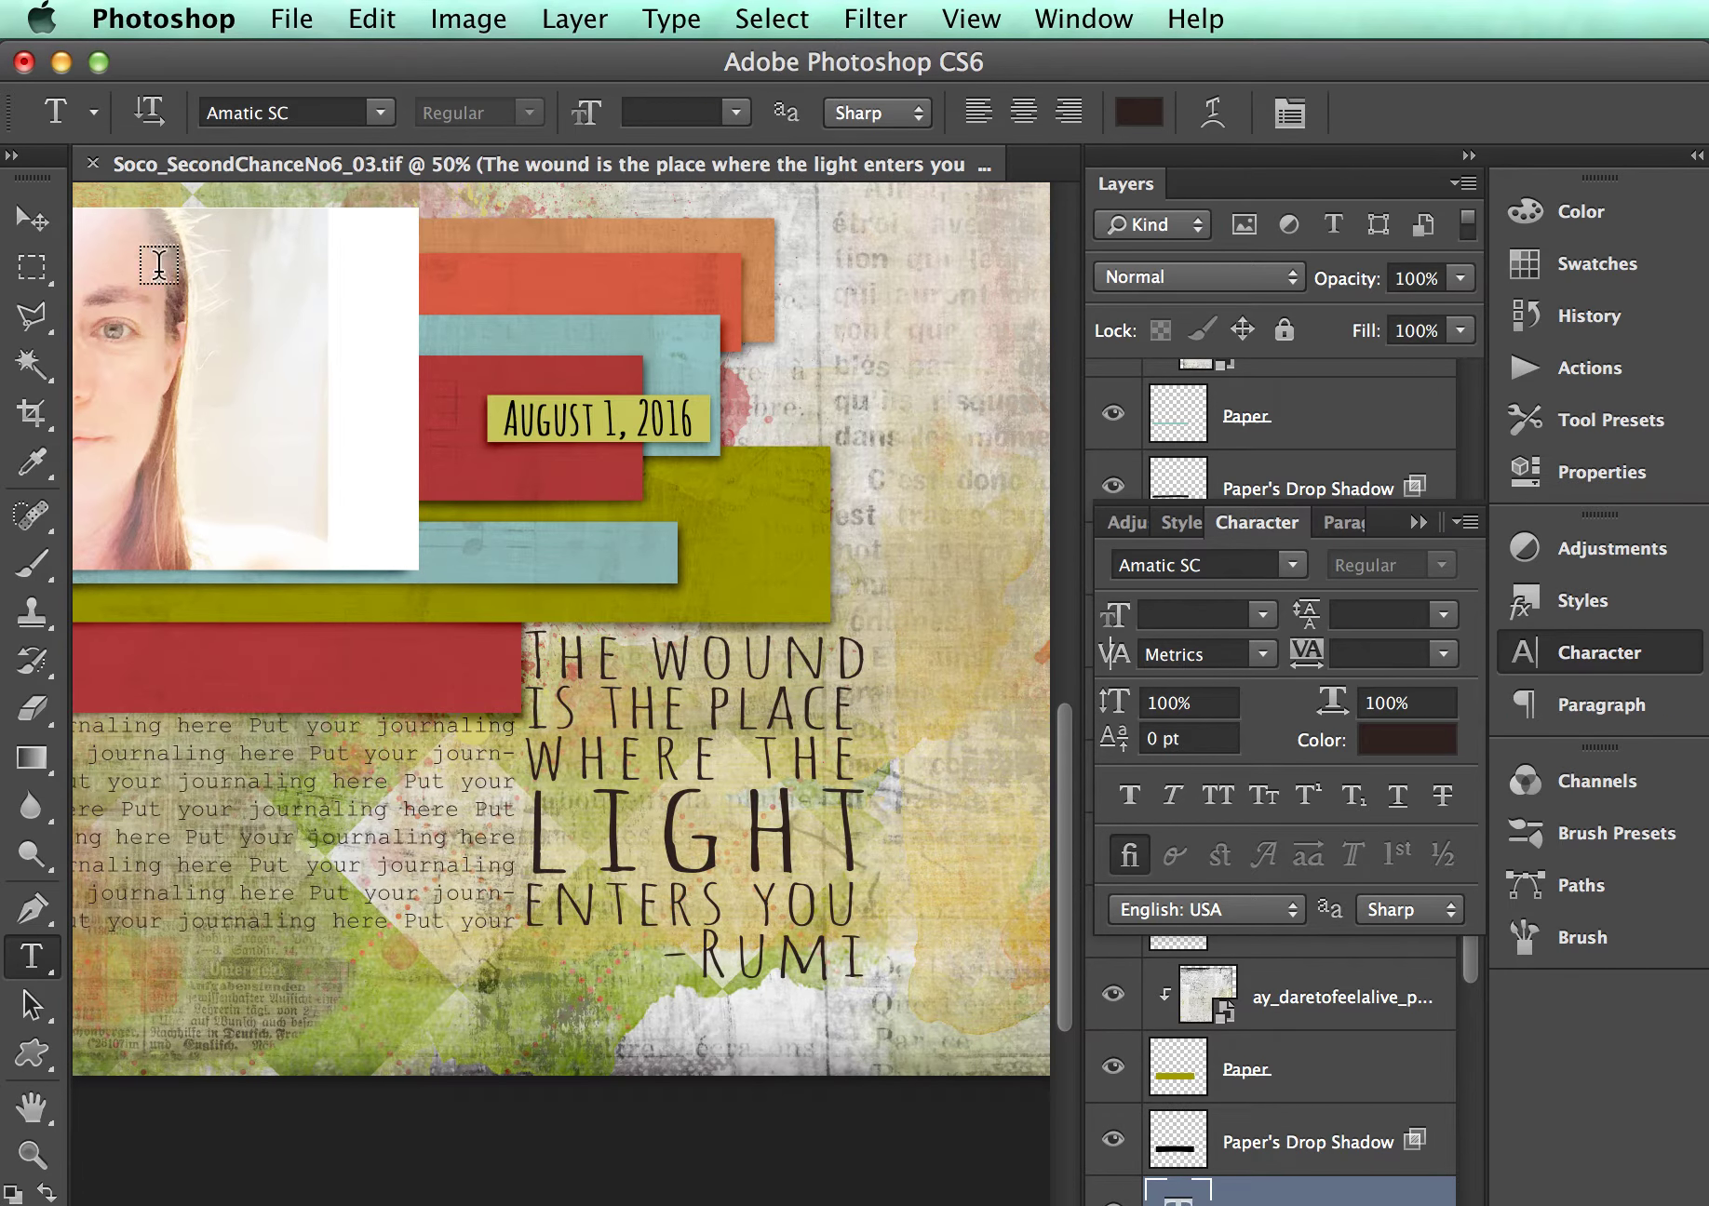
- Move the Rumi quote block down and to the right with the Move tool
{"action": "left_click", "coordinate": [39, 234]}
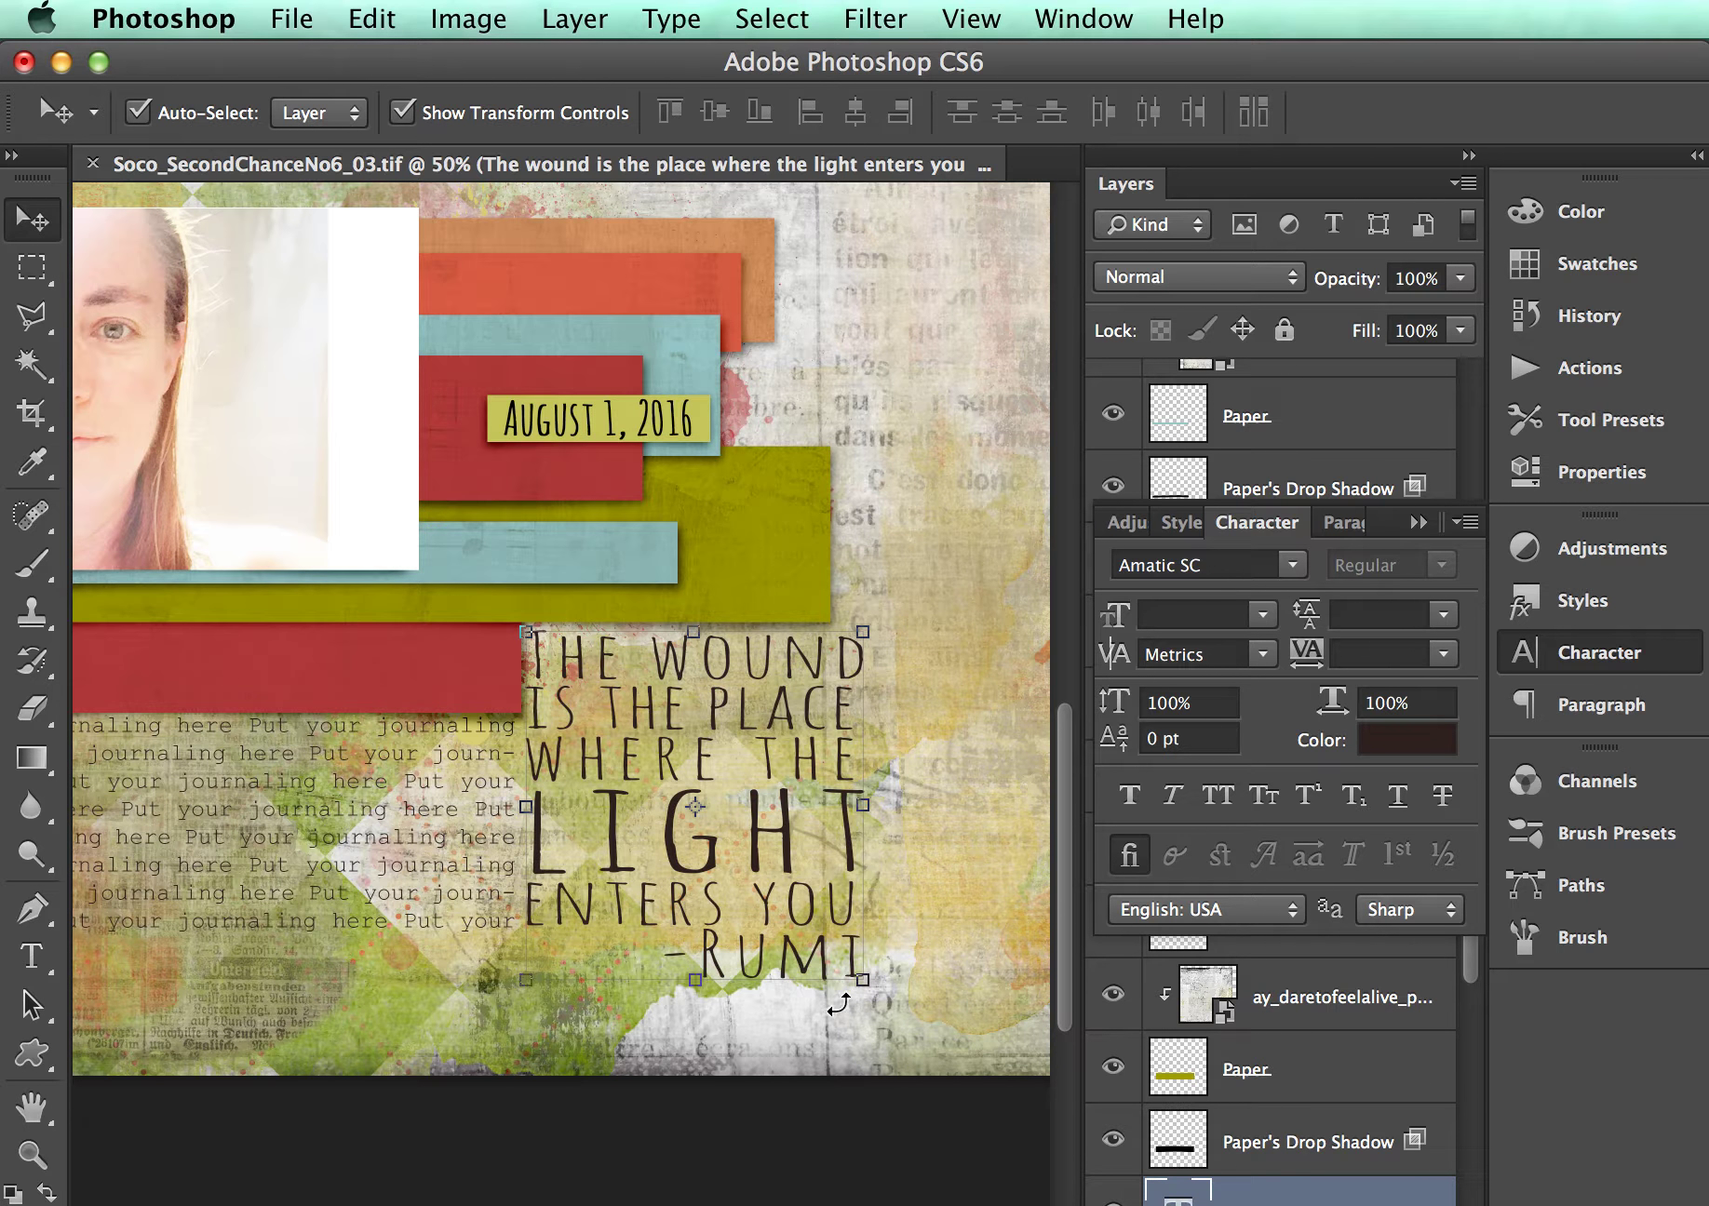
{"action": "left_click", "coordinate": [869, 985]}
{"action": "left_click", "coordinate": [886, 992]}
{"action": "left_click_drag", "start_coordinate": [864, 977], "coordinate": [915, 1083]}
- Stretch the quote block taller, then nudge it left twice
{"action": "left_click", "coordinate": [752, 668]}
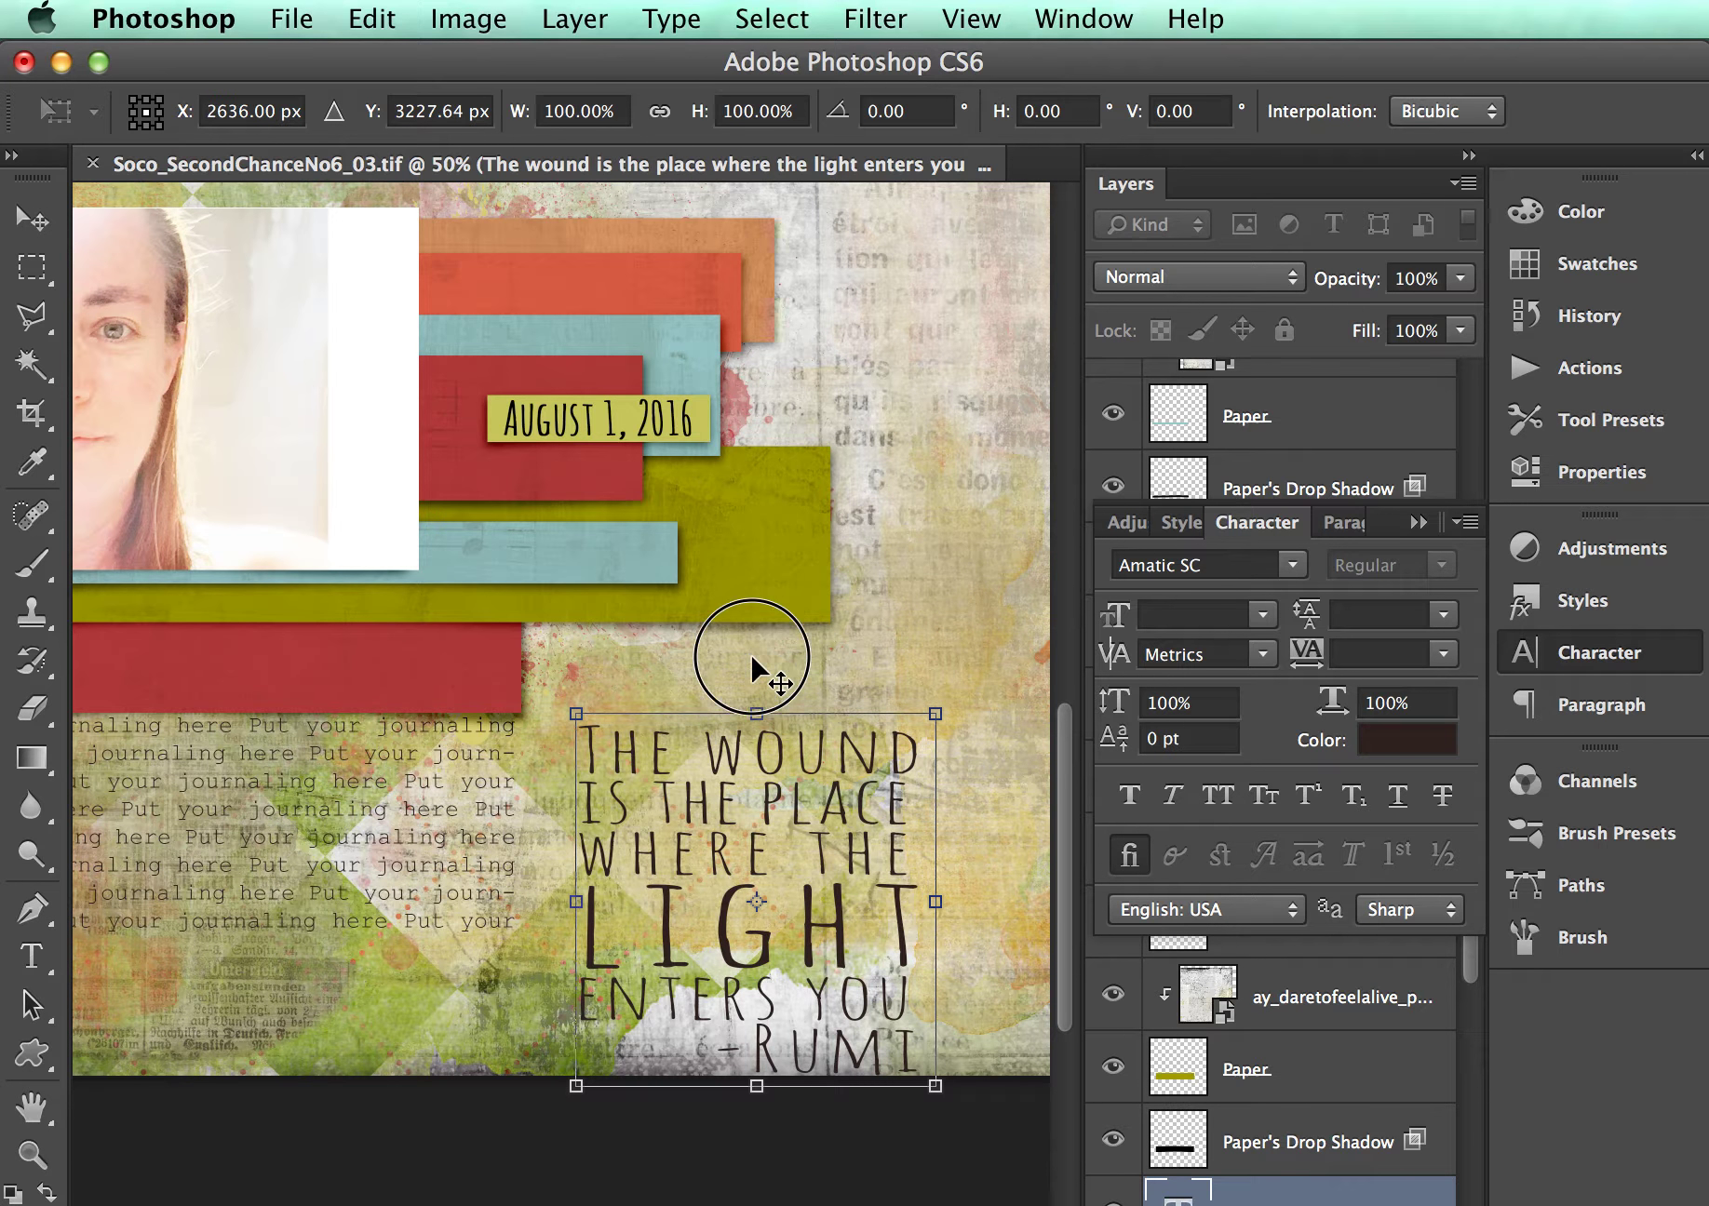
{"action": "left_click_drag", "start_coordinate": [752, 669], "coordinate": [752, 615]}
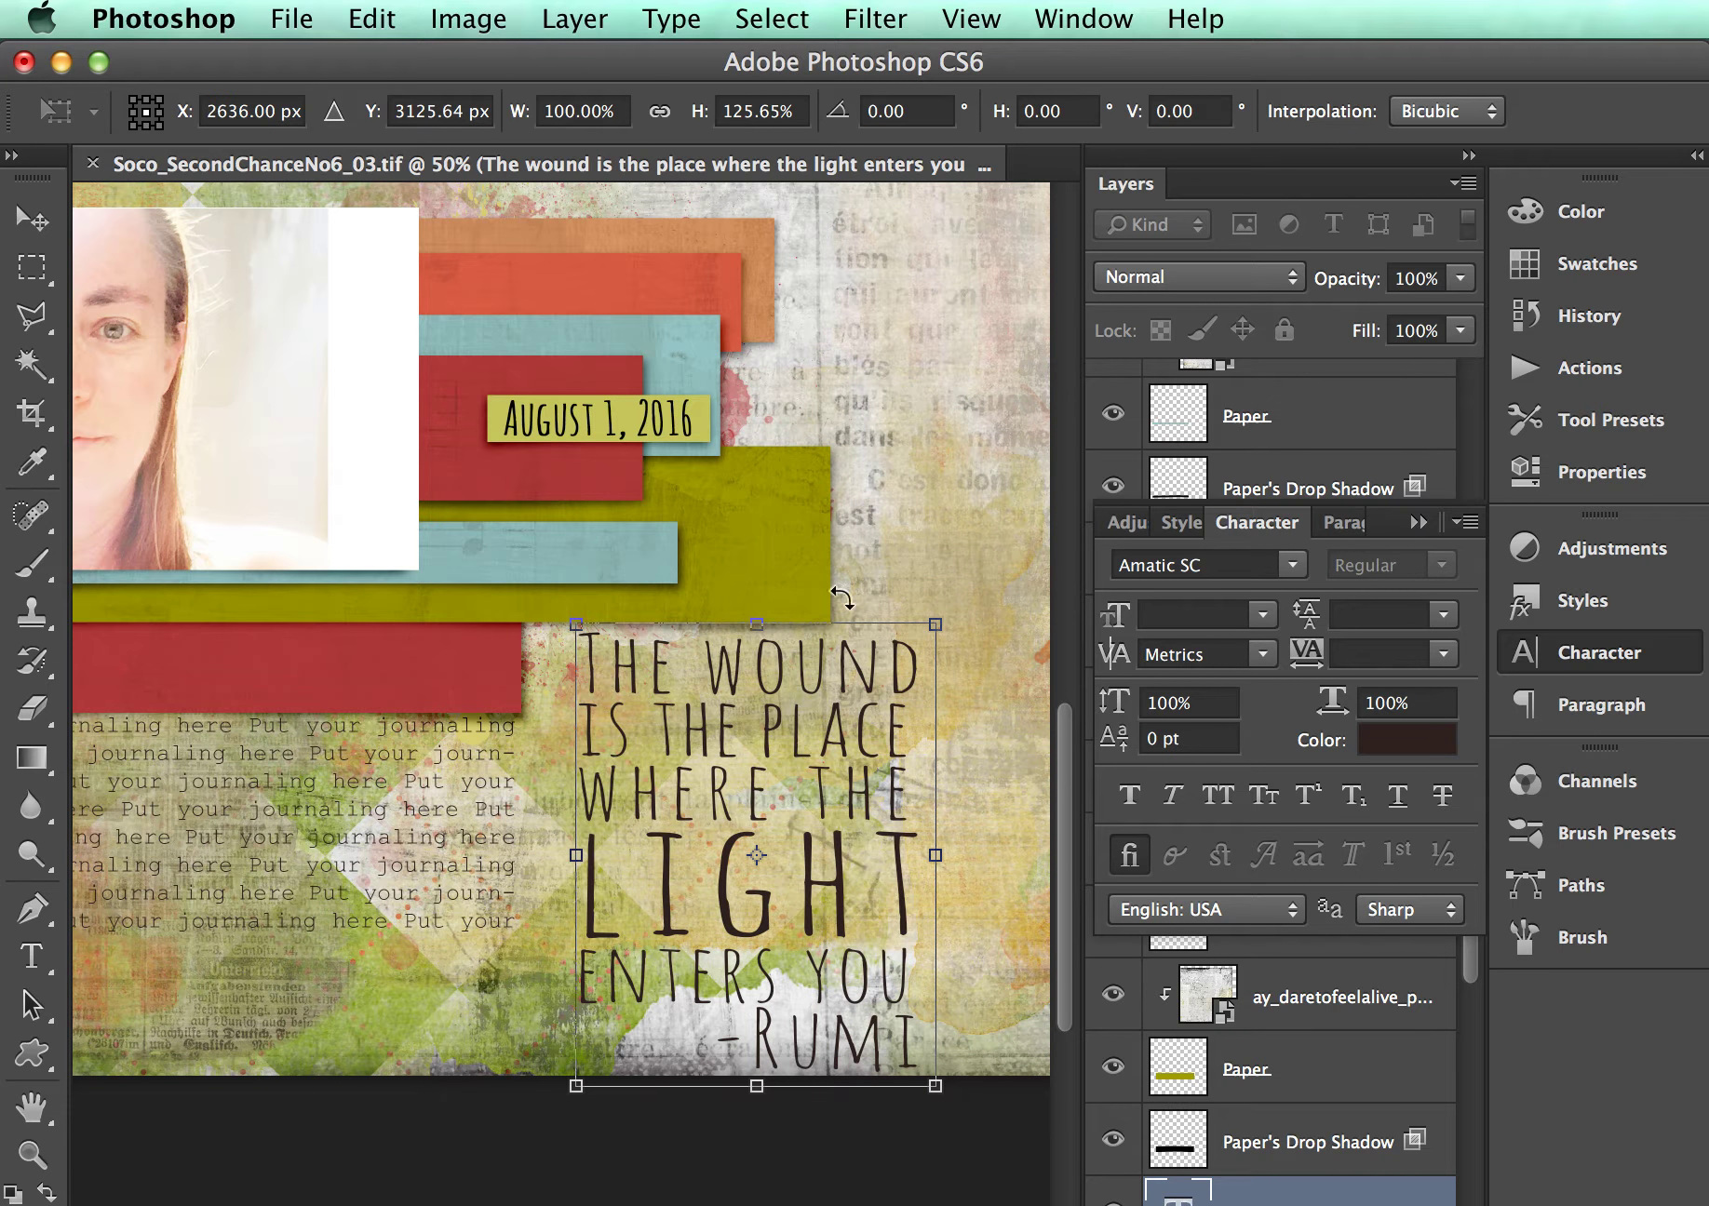
{"action": "key", "text": "Return"}
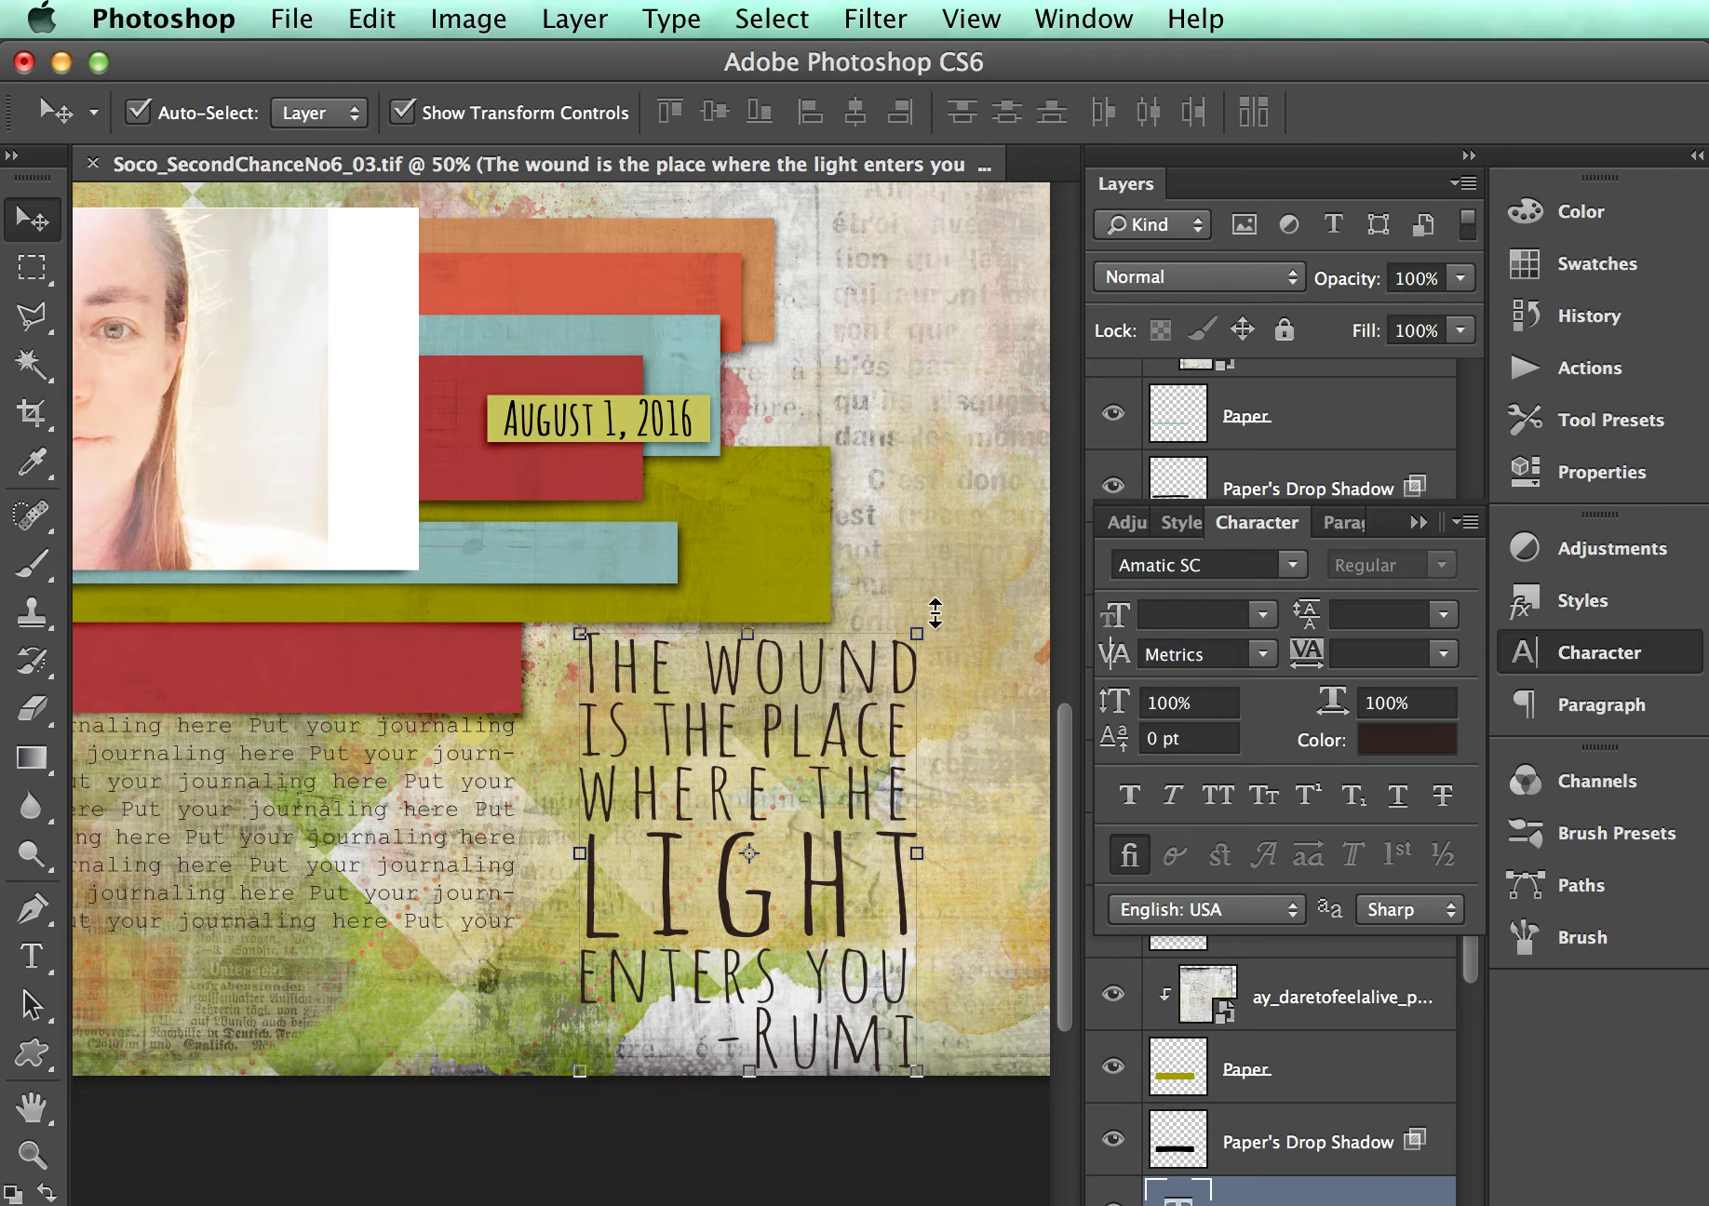
{"action": "key", "text": "shift+Left"}
{"action": "key", "text": "shift+Left"}
{"action": "key", "text": "shift+Left"}
{"action": "key", "text": "shift+Left"}
{"action": "key", "text": "shift+Left"}
{"action": "key", "text": "shift+Left"}
{"action": "key", "text": "shift+Left"}
{"action": "key", "text": "shift+Left"}
{"action": "key", "text": "shift+Left"}
{"action": "key", "text": "shift+Left"}
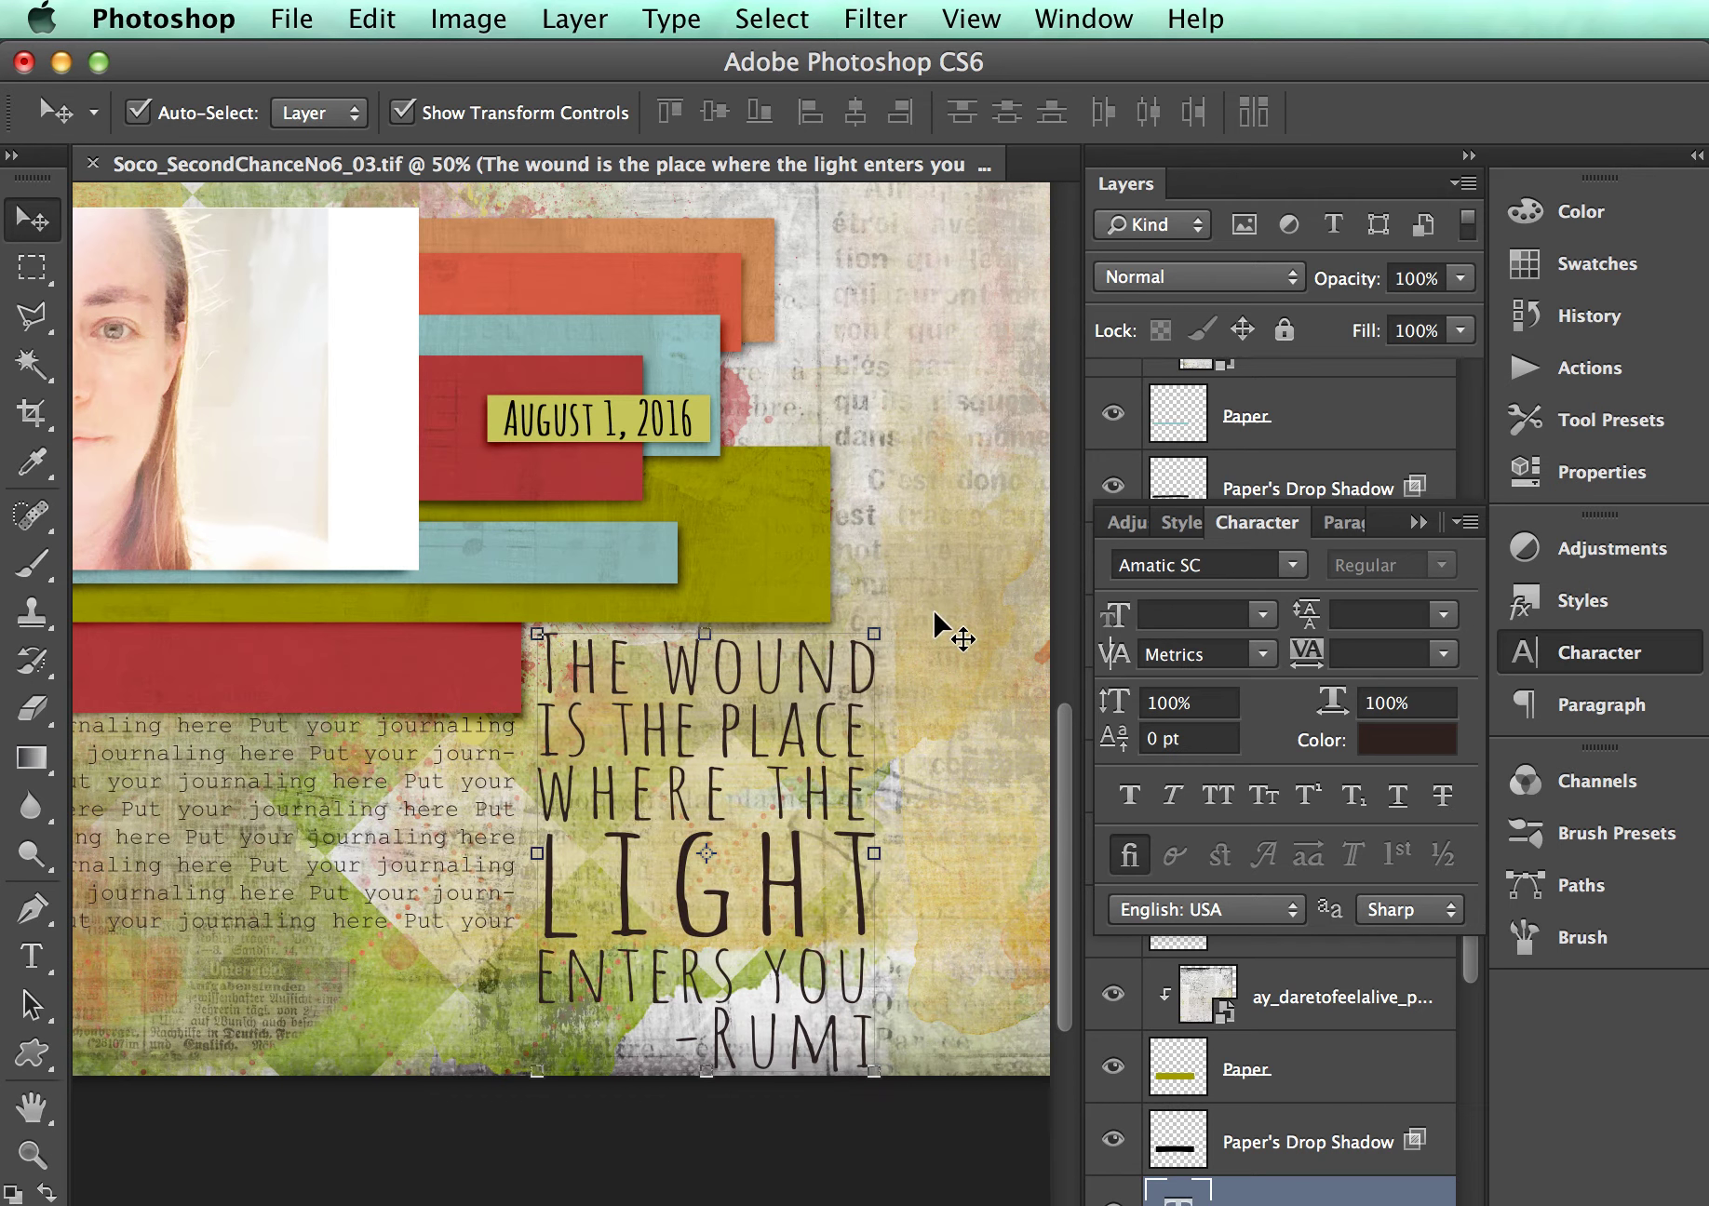
{"action": "key", "text": "shift+Left"}
{"action": "key", "text": "shift+Left"}
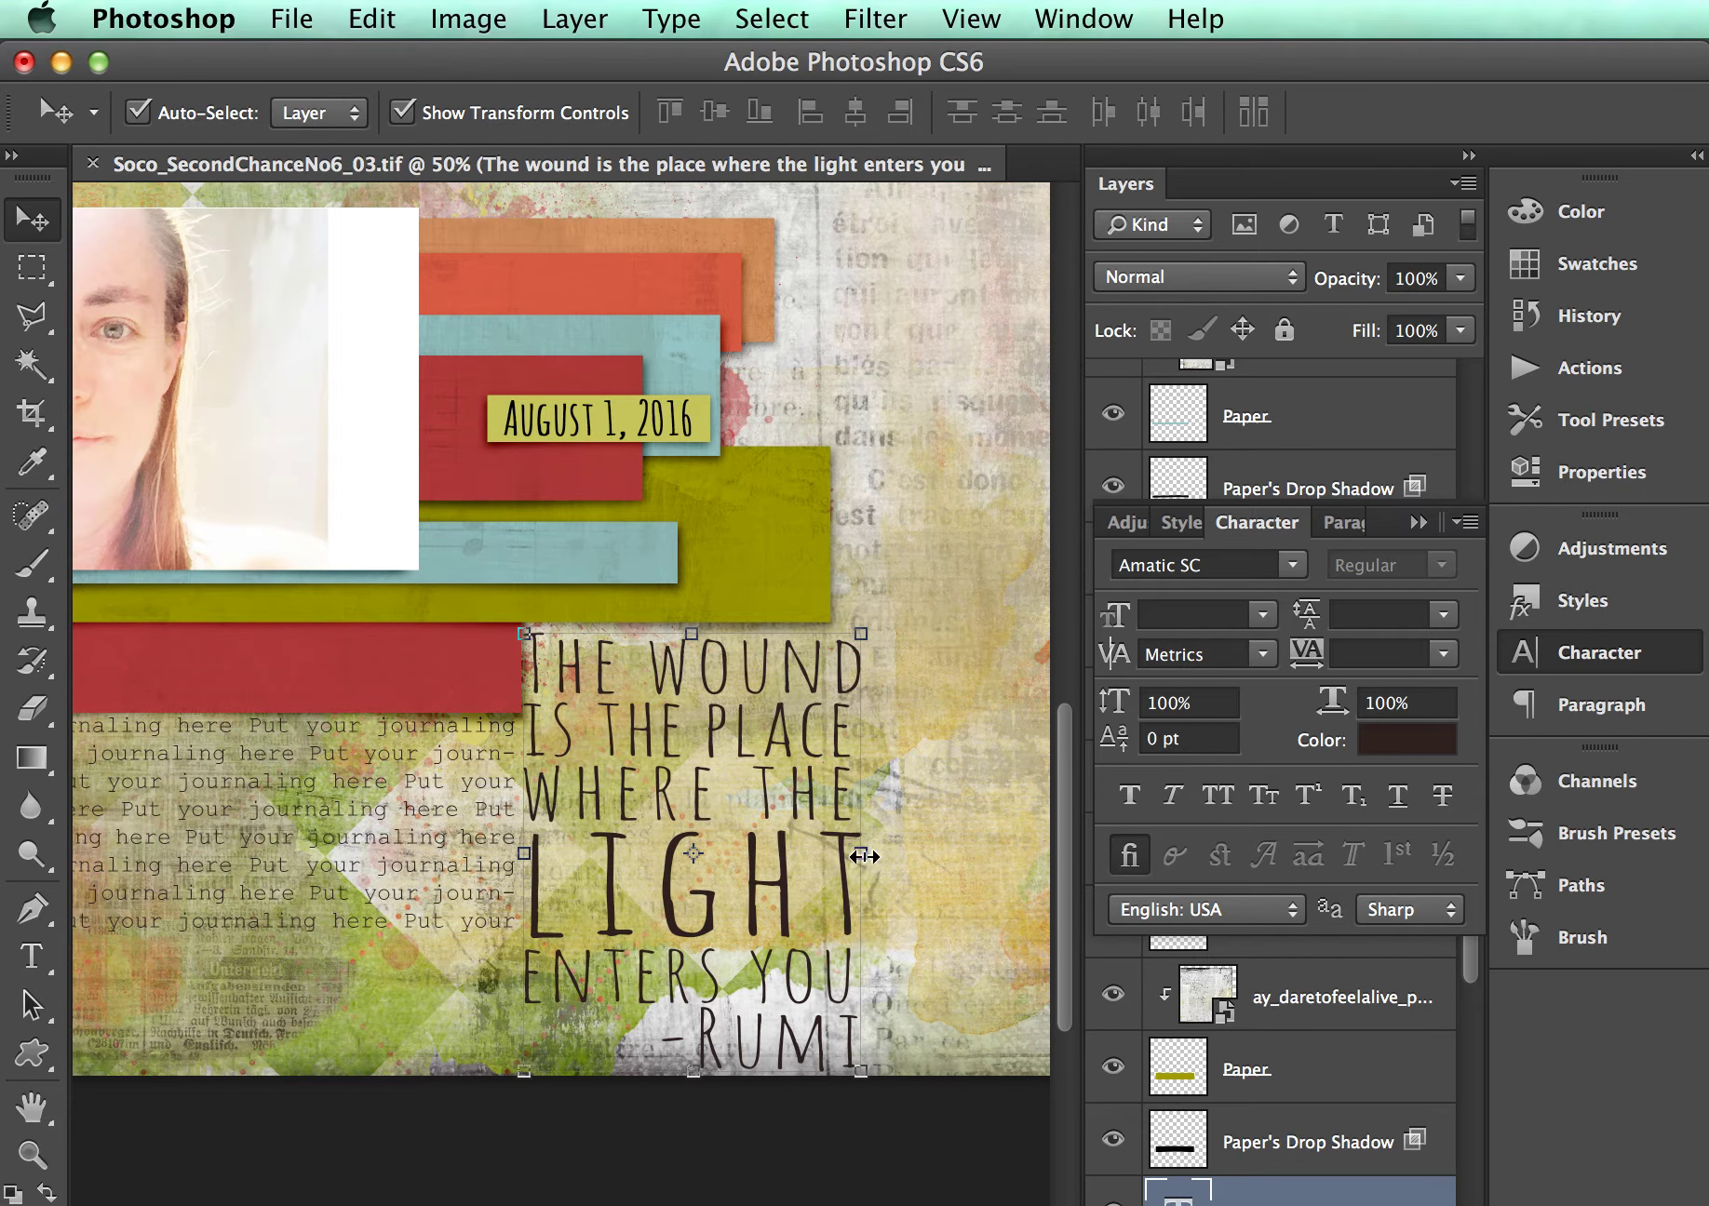
- Narrow the quote block from its right side to about 90% width
{"action": "left_click_drag", "start_coordinate": [861, 853], "coordinate": [849, 860]}
{"action": "key", "text": "Return"}
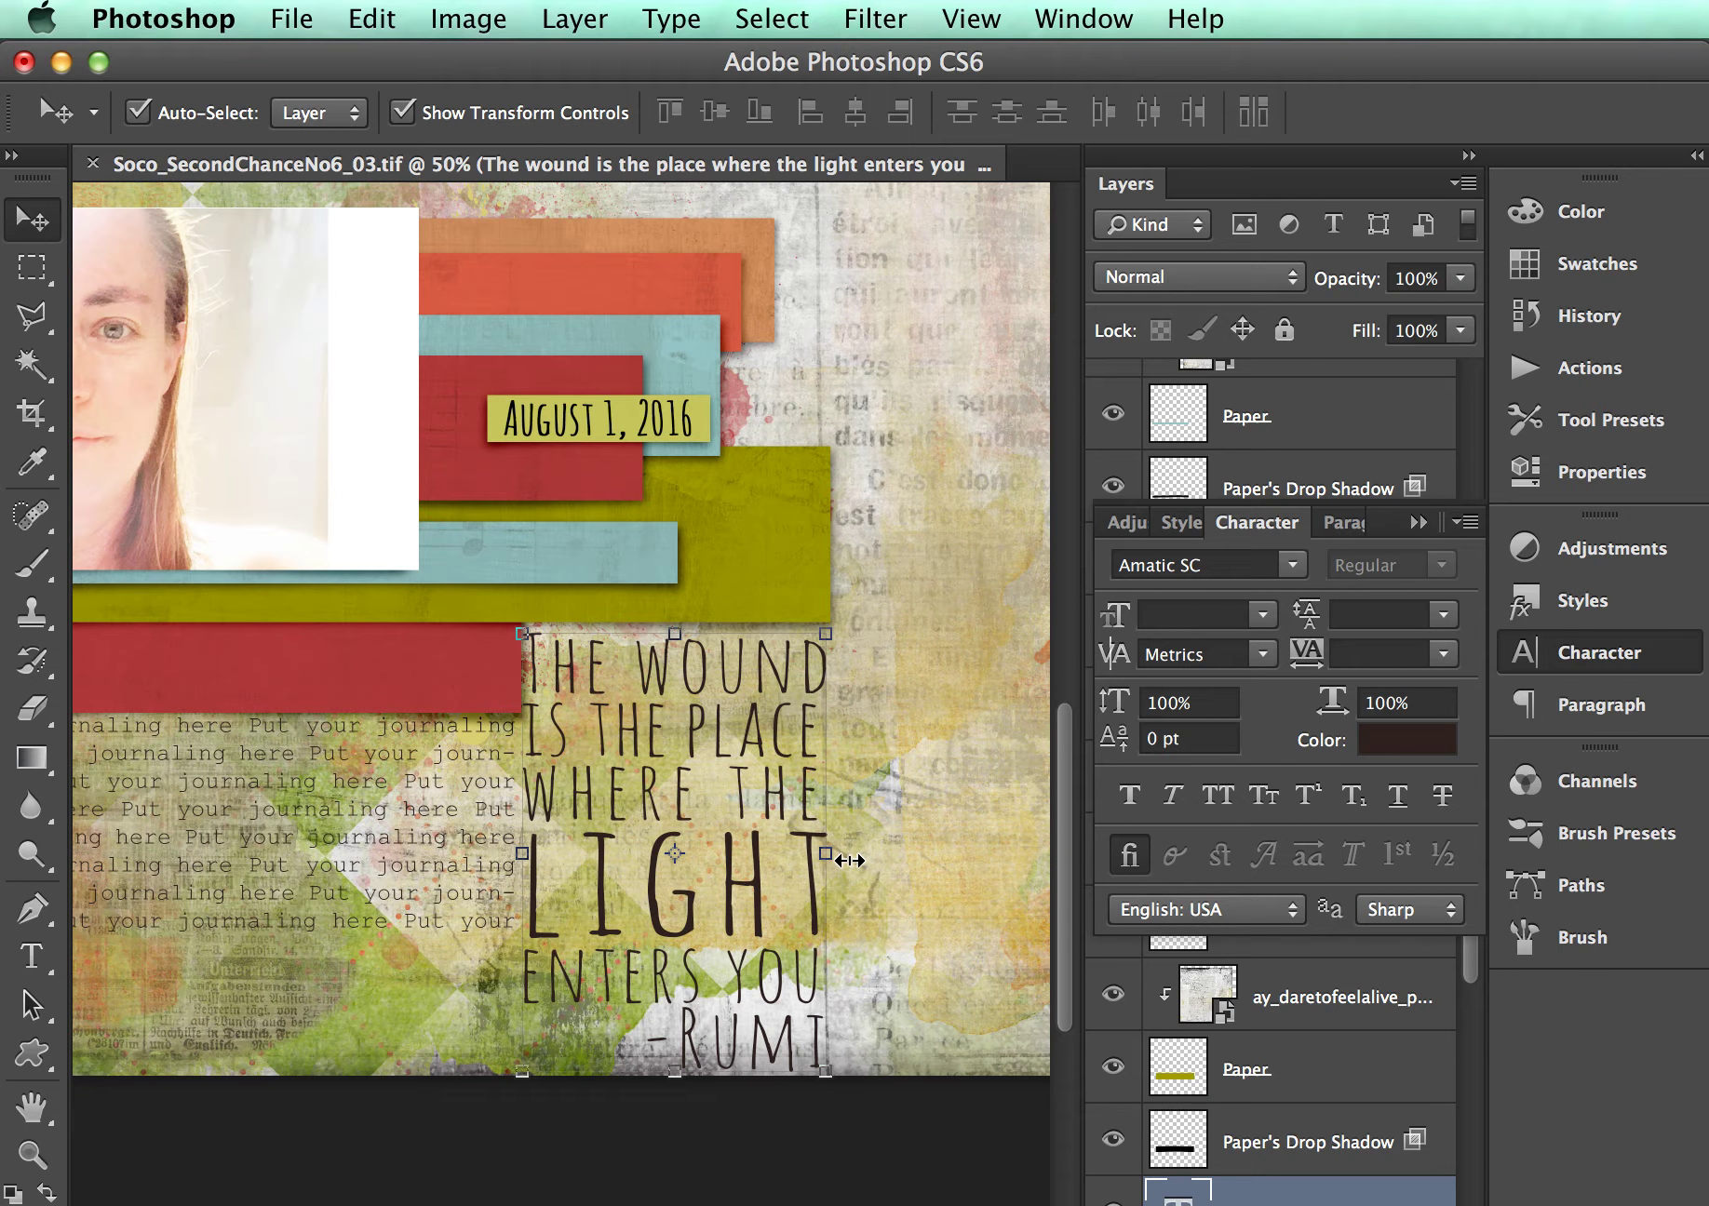
{"action": "scroll", "coordinate": [504, 870], "scroll_direction": "left", "scroll_amount": 5}
- Shift the journaling text block left and send its layer lower in the stack
{"action": "left_click", "coordinate": [438, 802]}
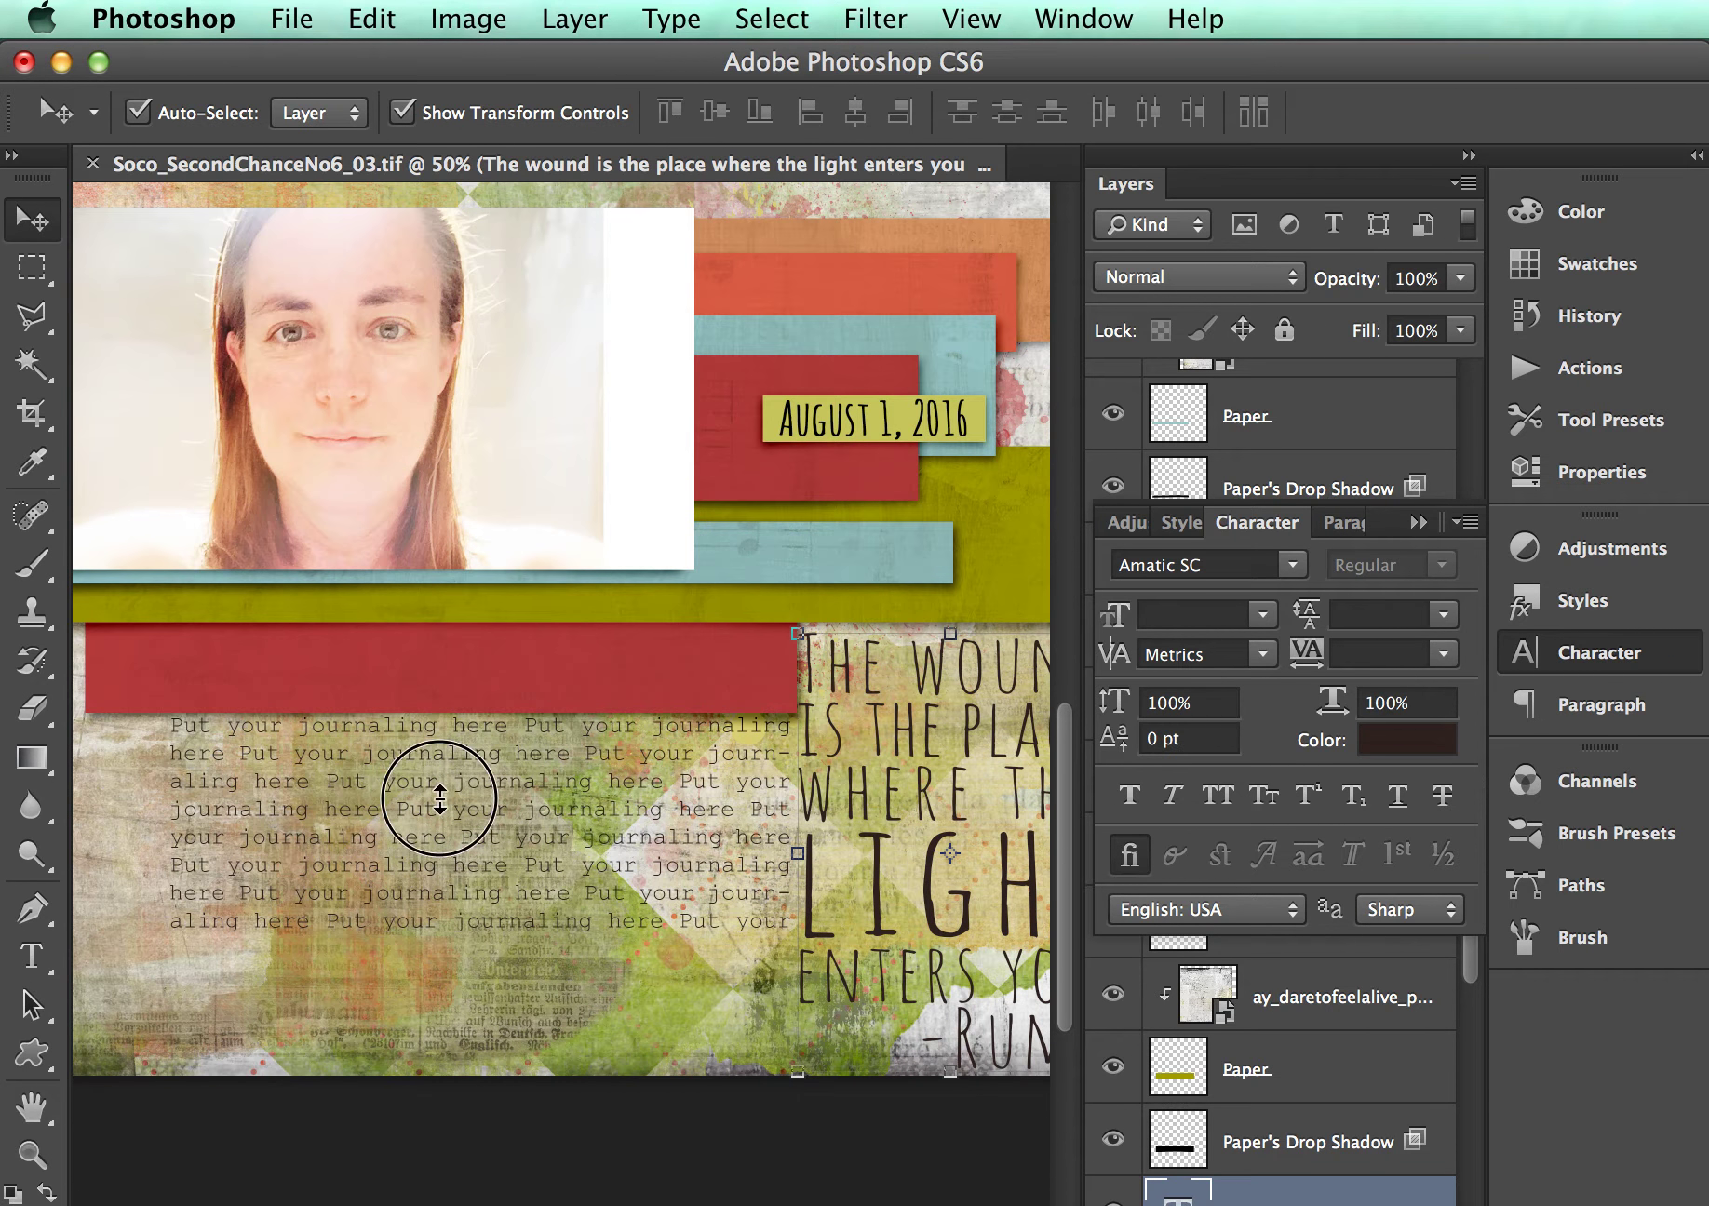
{"action": "left_click", "coordinate": [427, 799]}
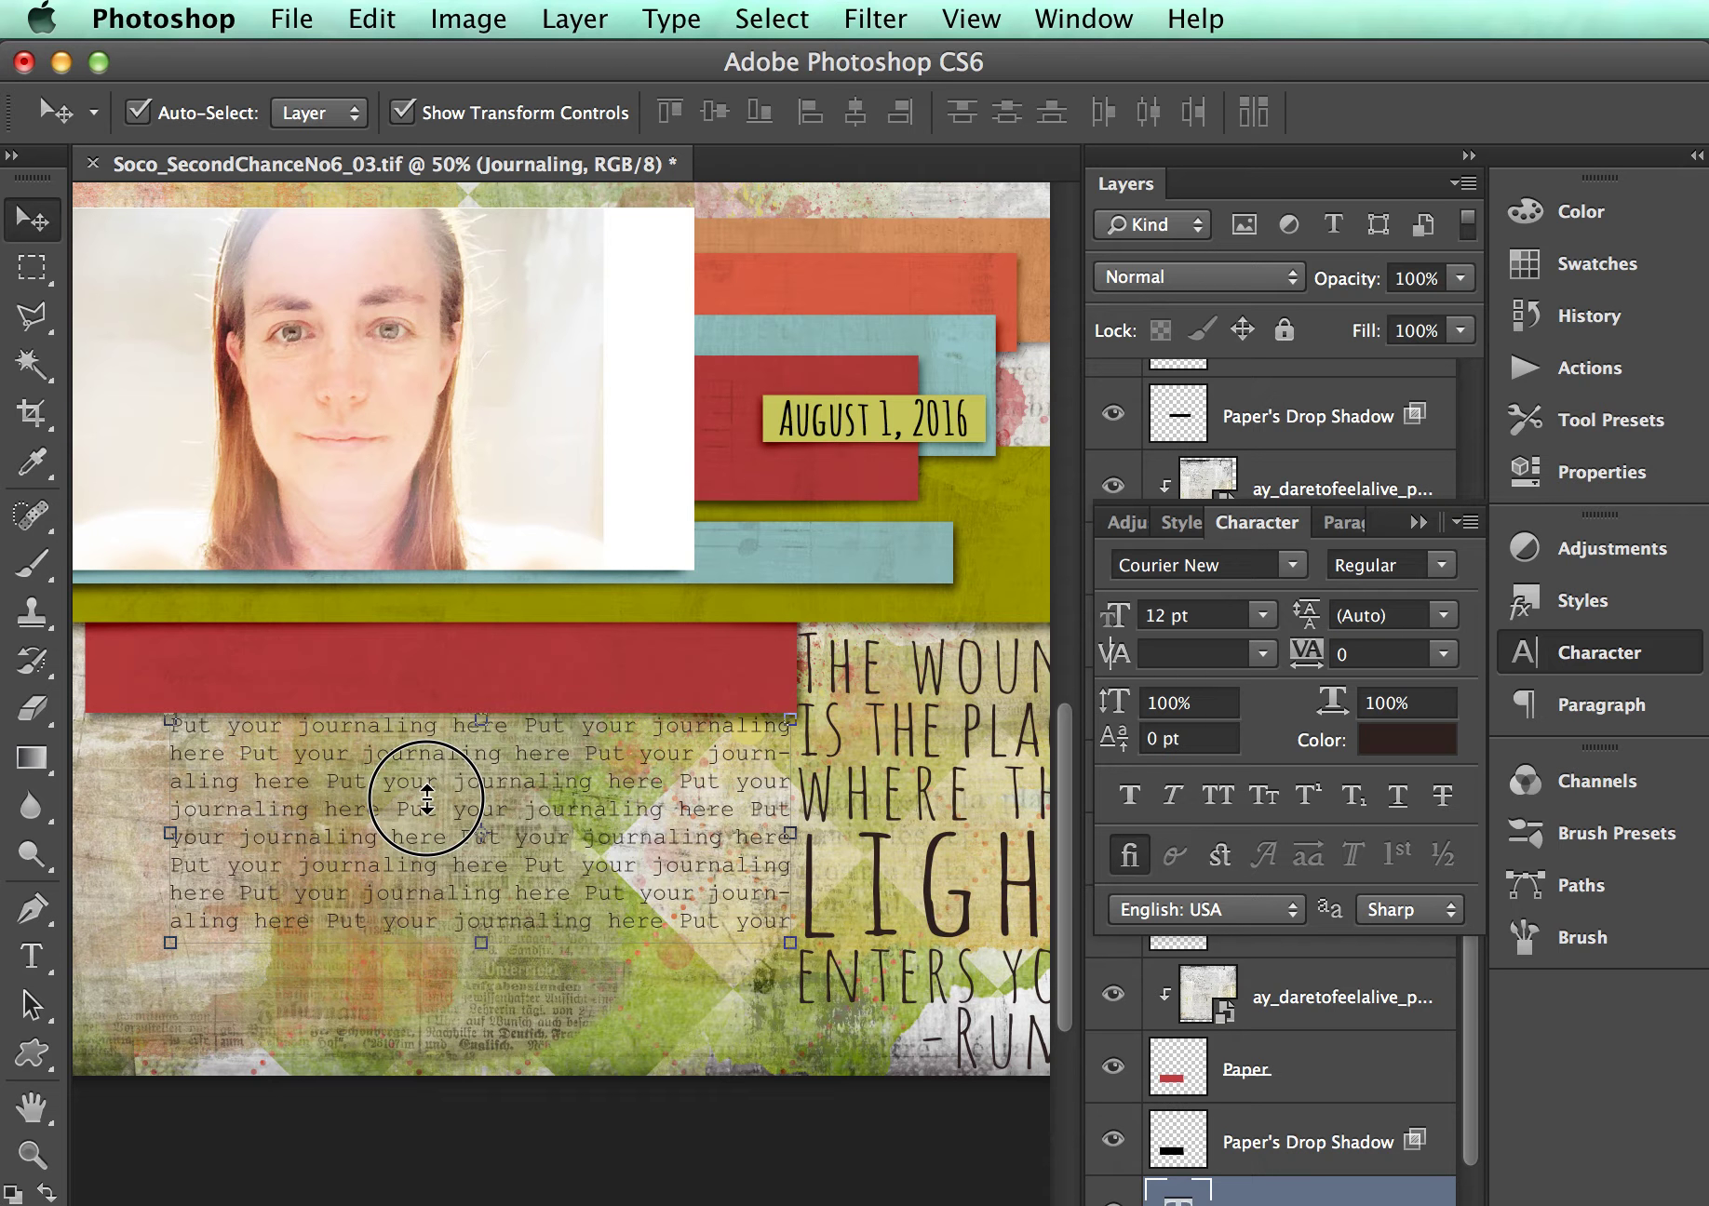
{"action": "mouse_move", "coordinate": [427, 799]}
{"action": "left_mouse_down"}
{"action": "mouse_move", "coordinate": [350, 802]}
{"action": "mouse_move", "coordinate": [412, 809]}
{"action": "left_mouse_up"}
{"action": "left_click", "coordinate": [381, 804]}
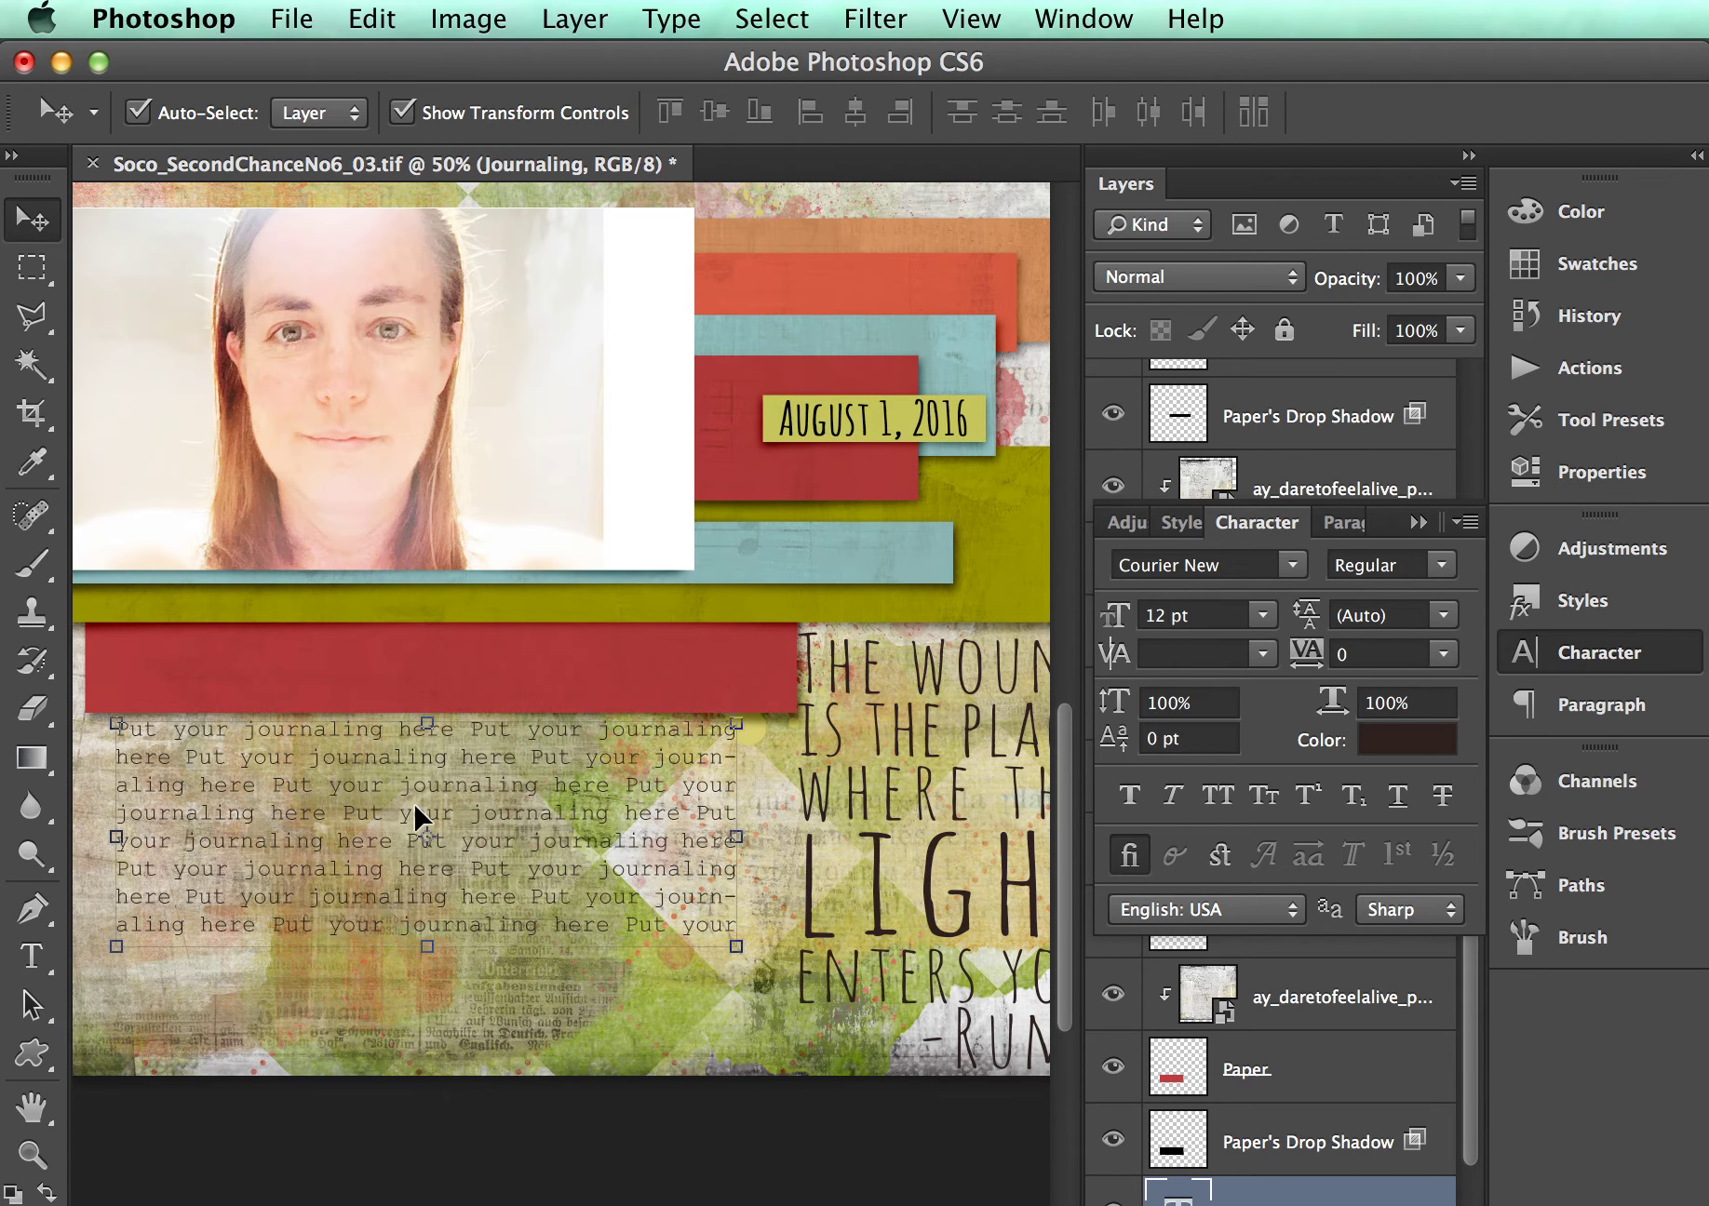
{"action": "key", "text": "super+bracketleft"}
{"action": "key", "text": "super+bracketleft"}
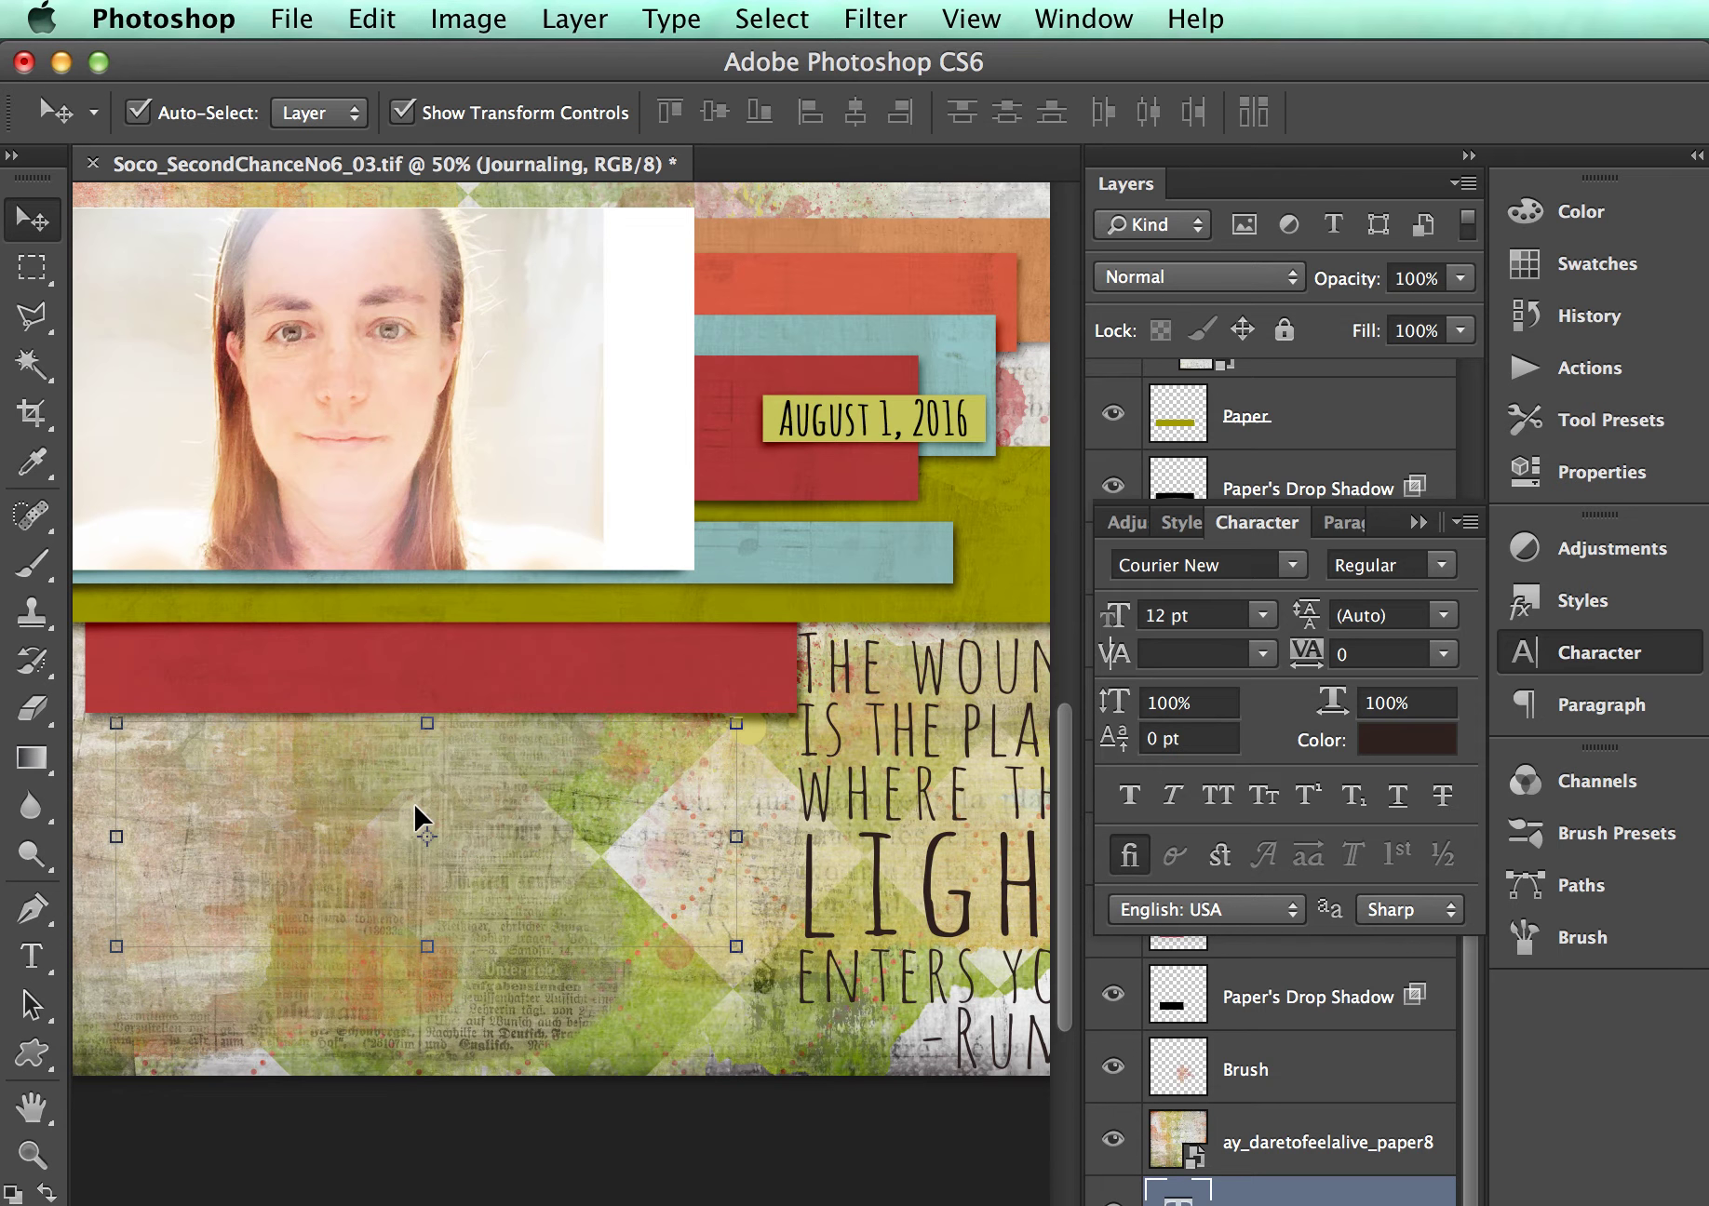
- Zoom out to show the entire scrapbook page and select the background paper layer
{"action": "key", "text": "super+minus"}
{"action": "key", "text": "super+minus"}
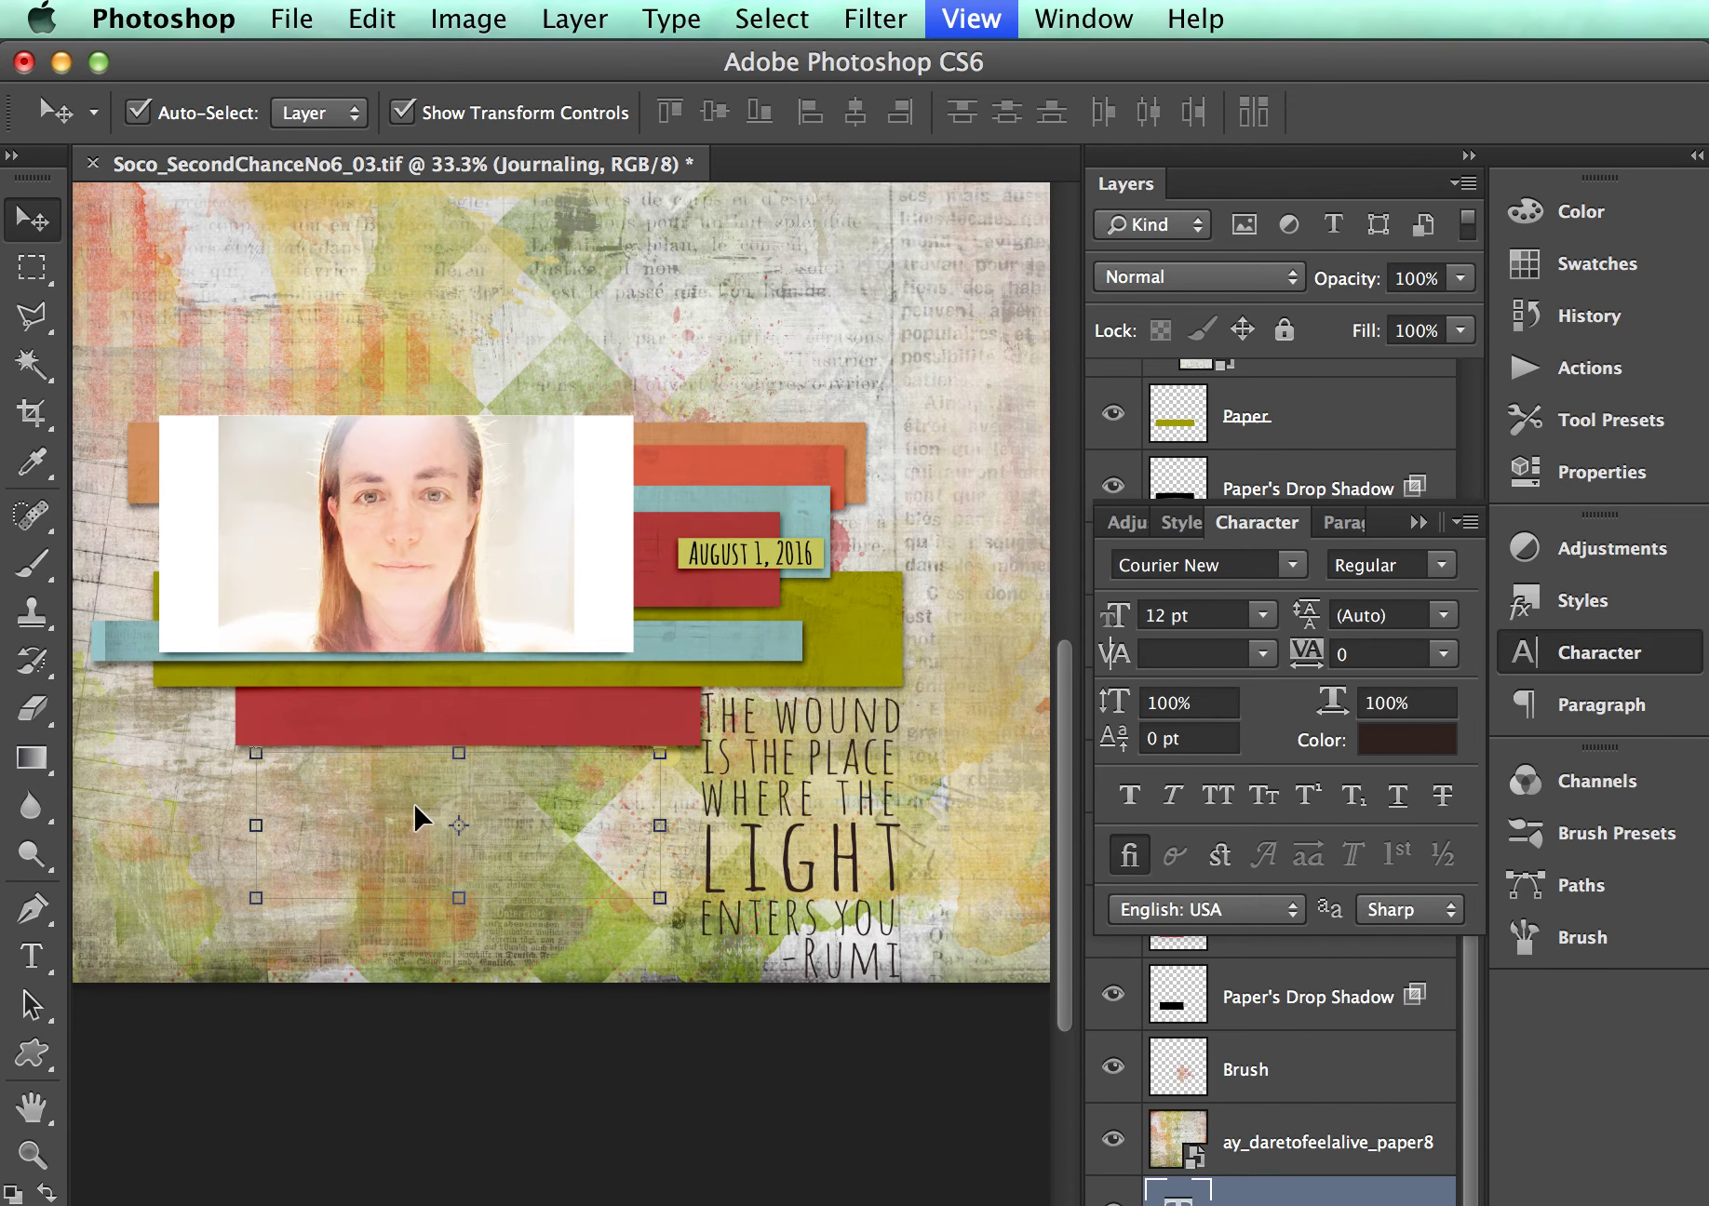
{"action": "key", "text": "super+bracketright"}
{"action": "key", "text": "super+bracketright"}
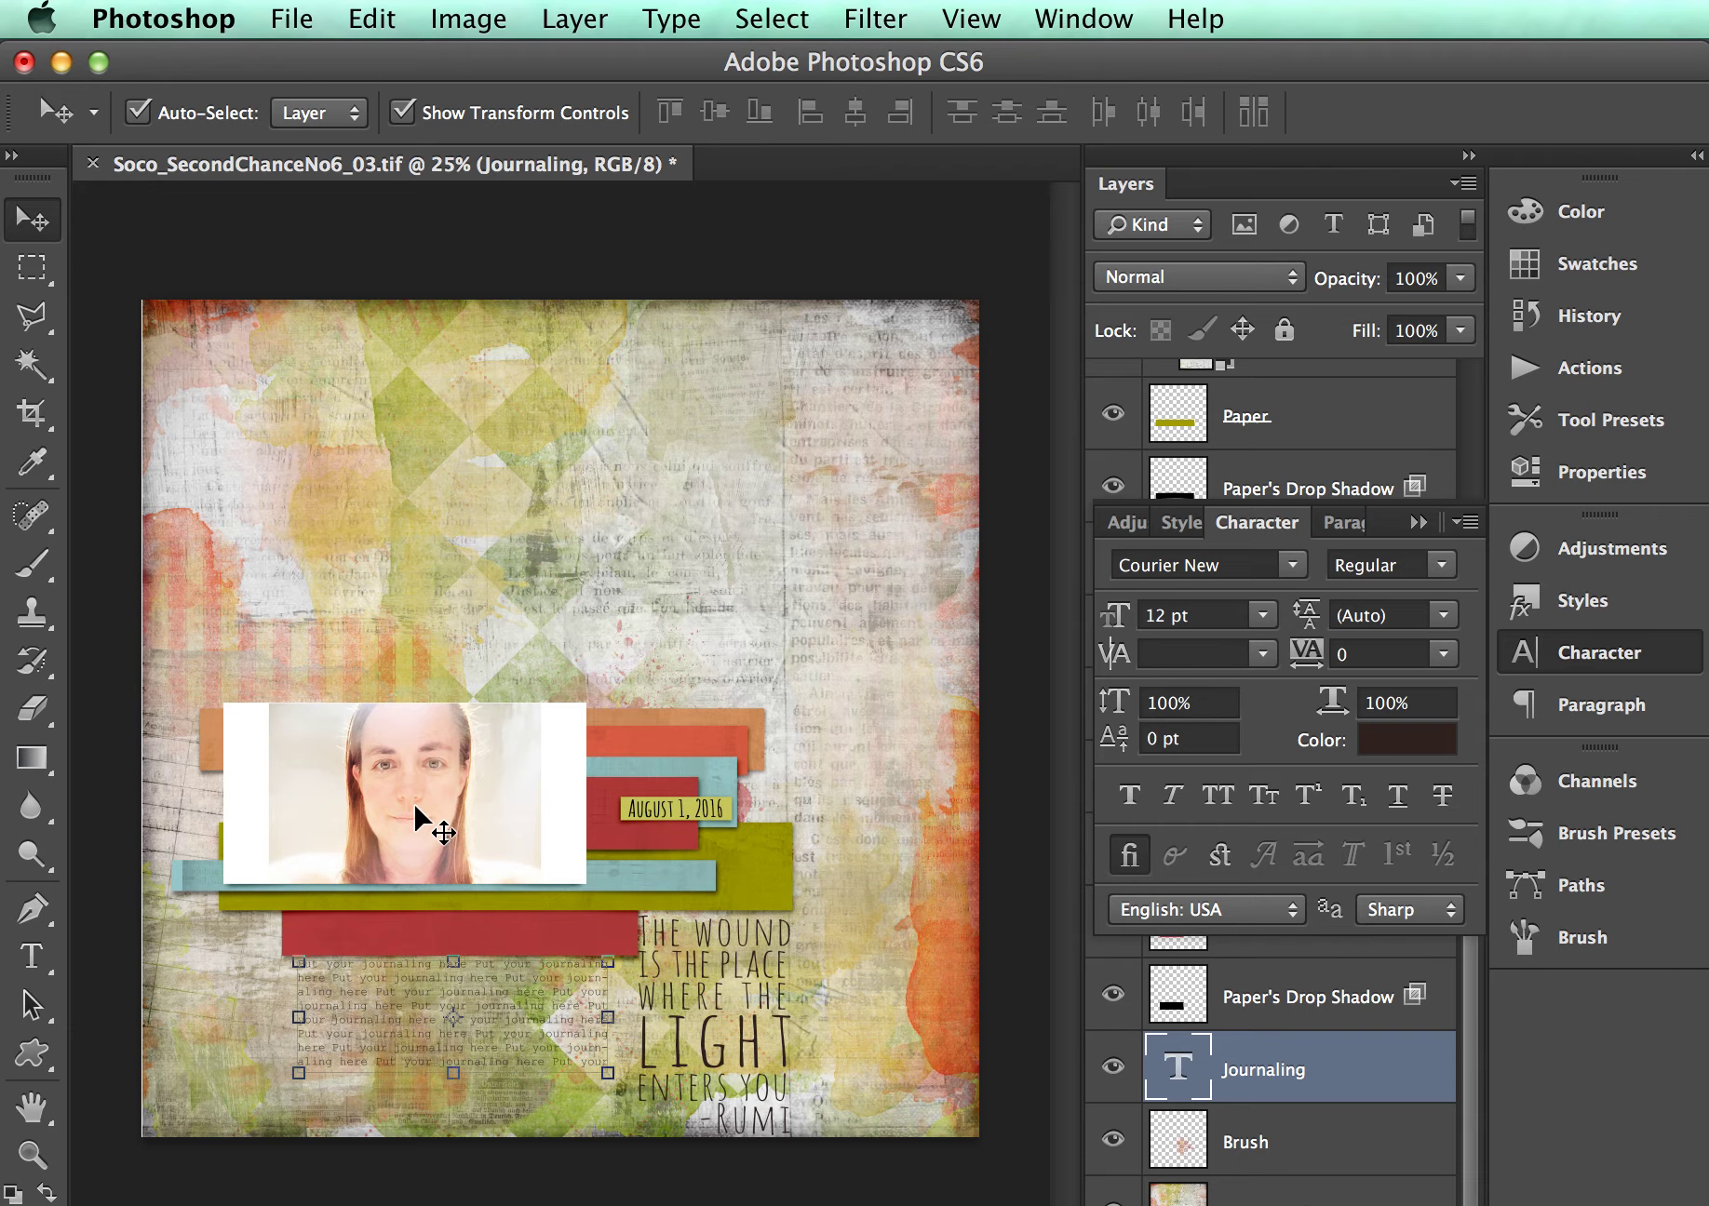
{"action": "left_click", "coordinate": [867, 669]}
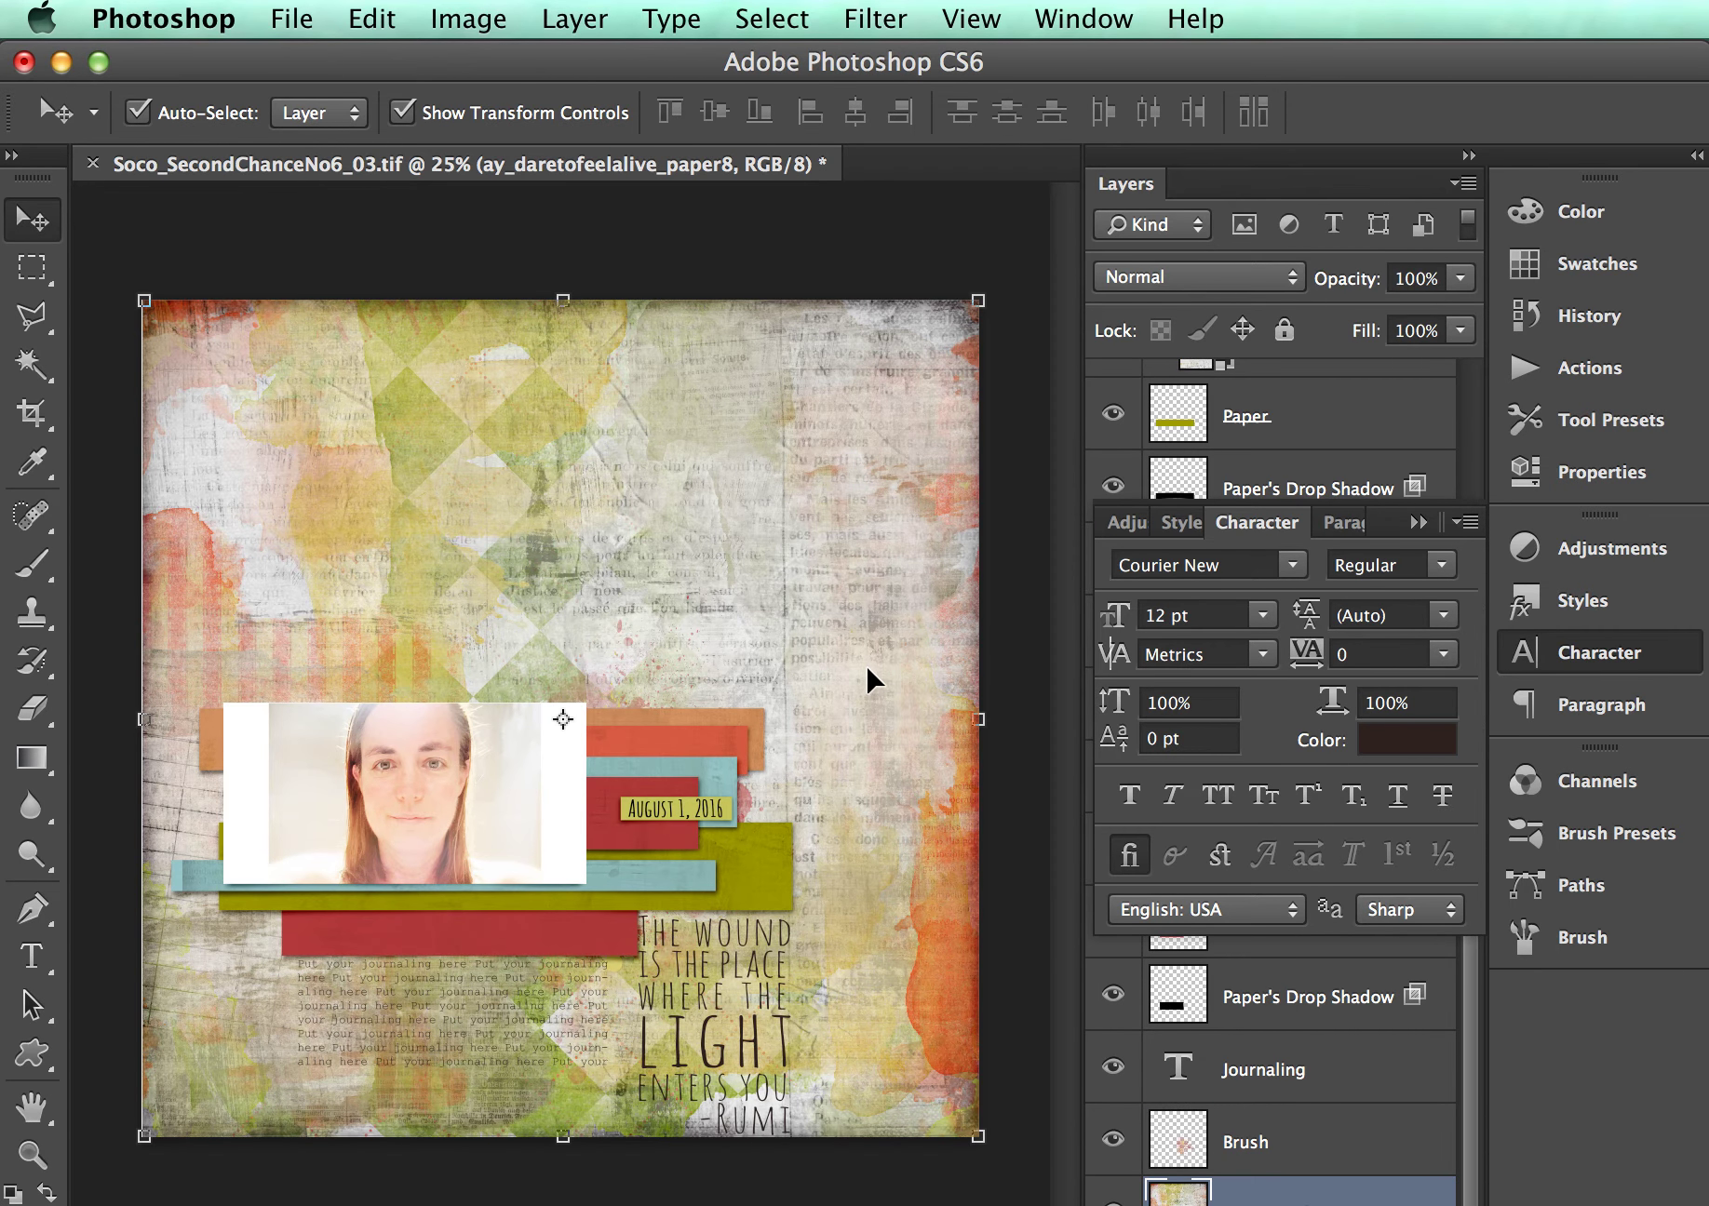